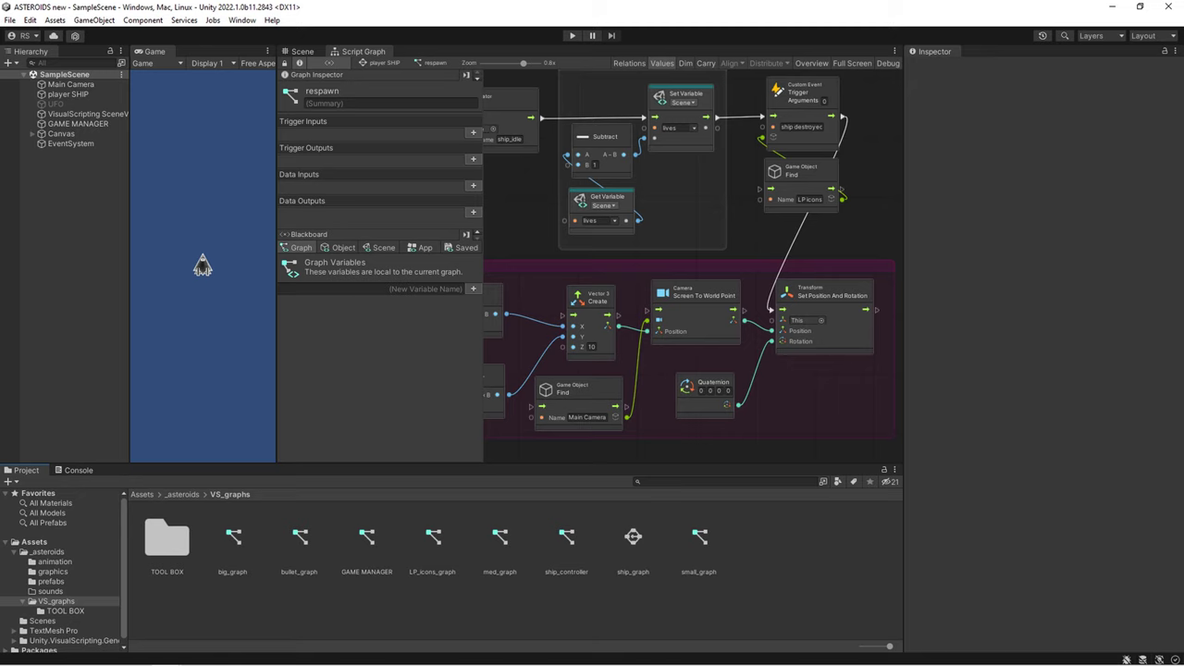
# - Create a new Scene variable named level_DATA on the Blackboard
pyautogui.click(383, 247)
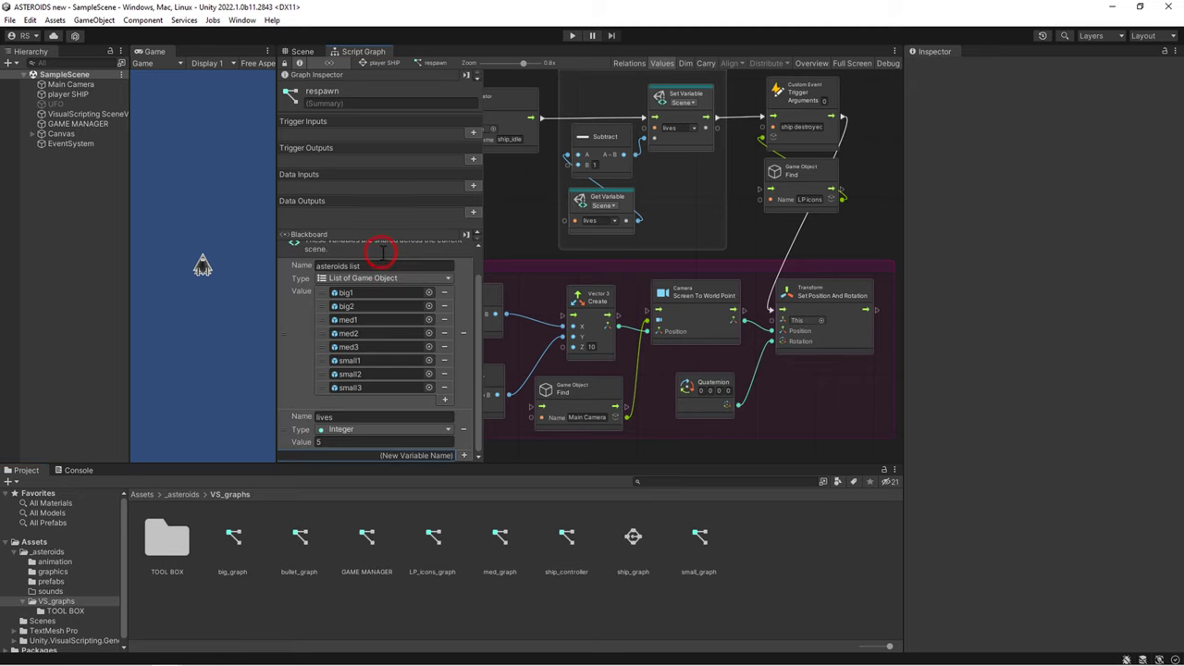
pyautogui.write('level_')
pyautogui.write('DATA')
pyautogui.press('Return')
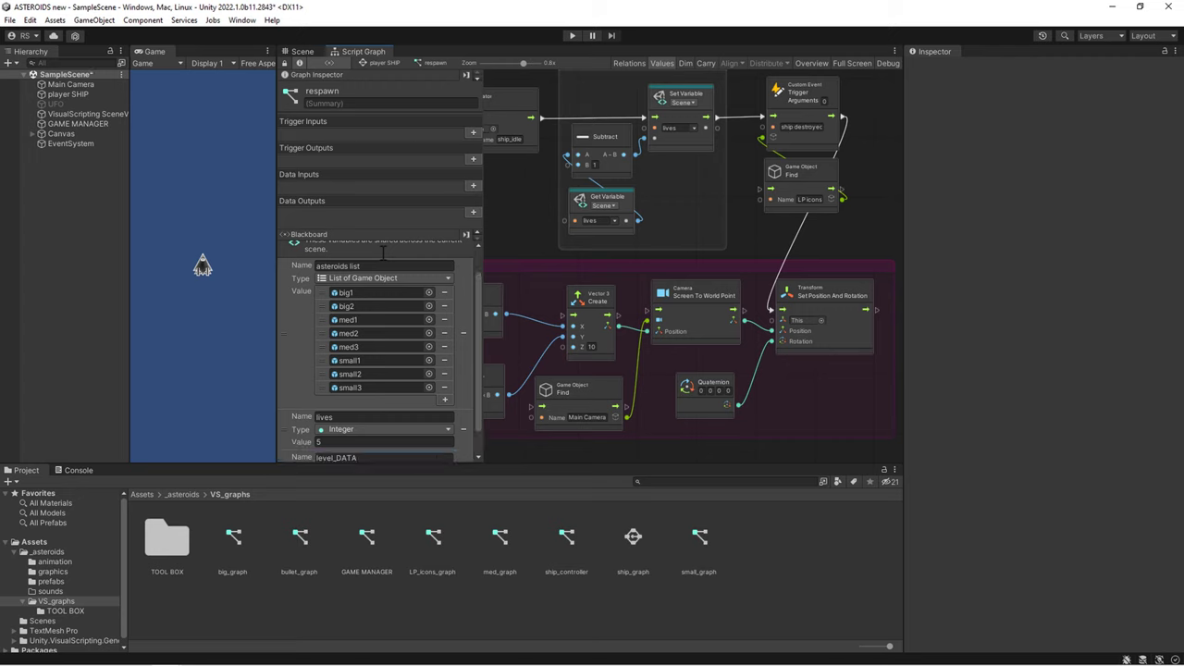
pyautogui.scroll(-2, 382, 251)
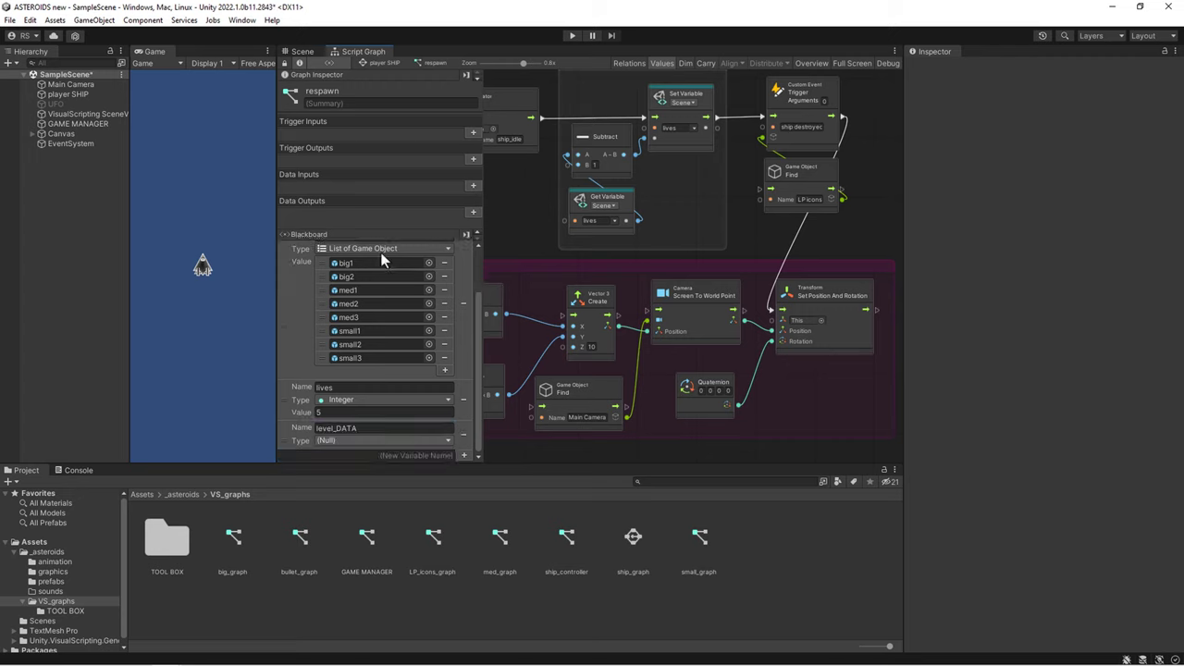
# - Search 'list of string' and set level_DATA's type to List of String
pyautogui.click(370, 440)
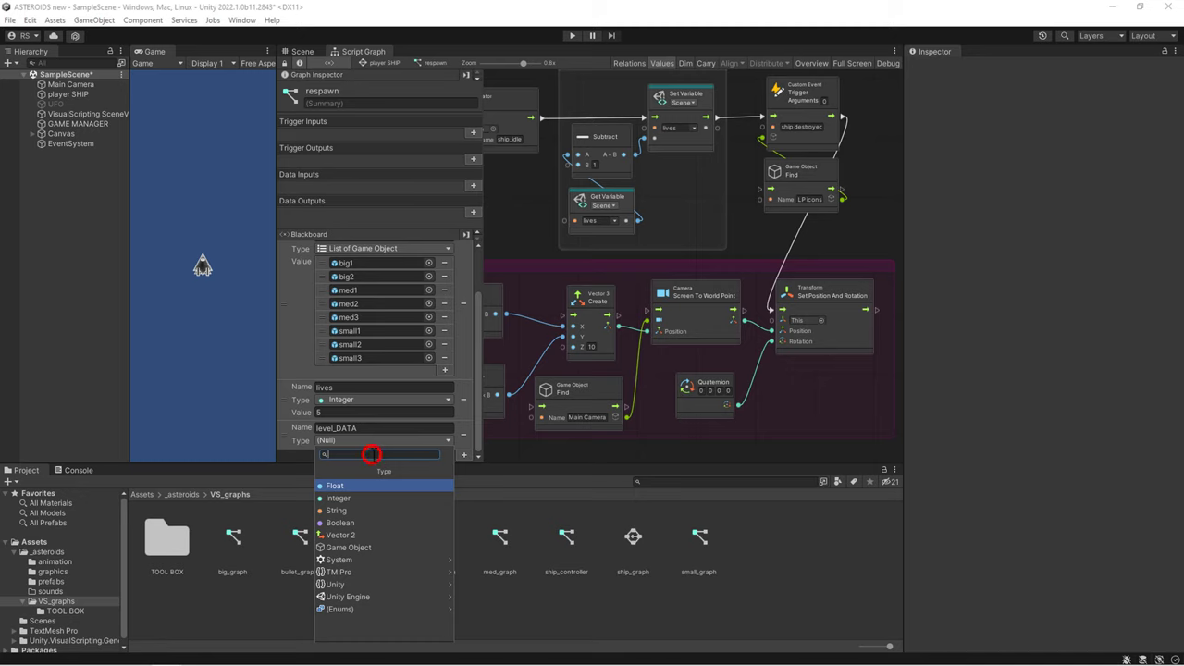
pyautogui.write('list')
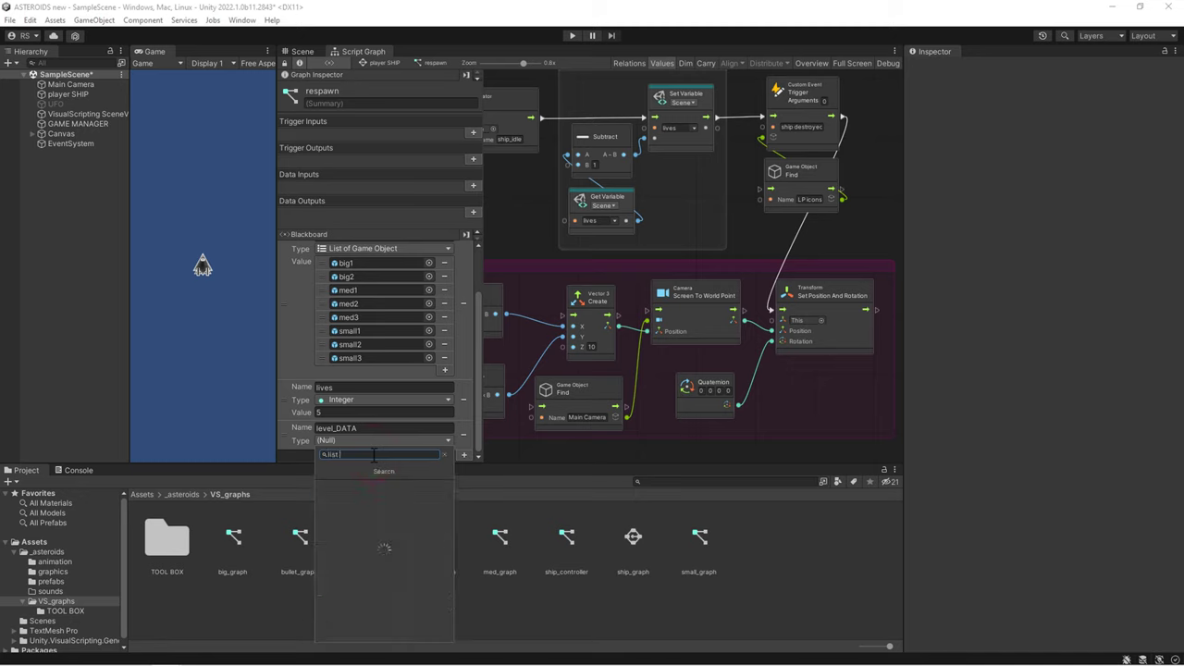
pyautogui.write(' of string')
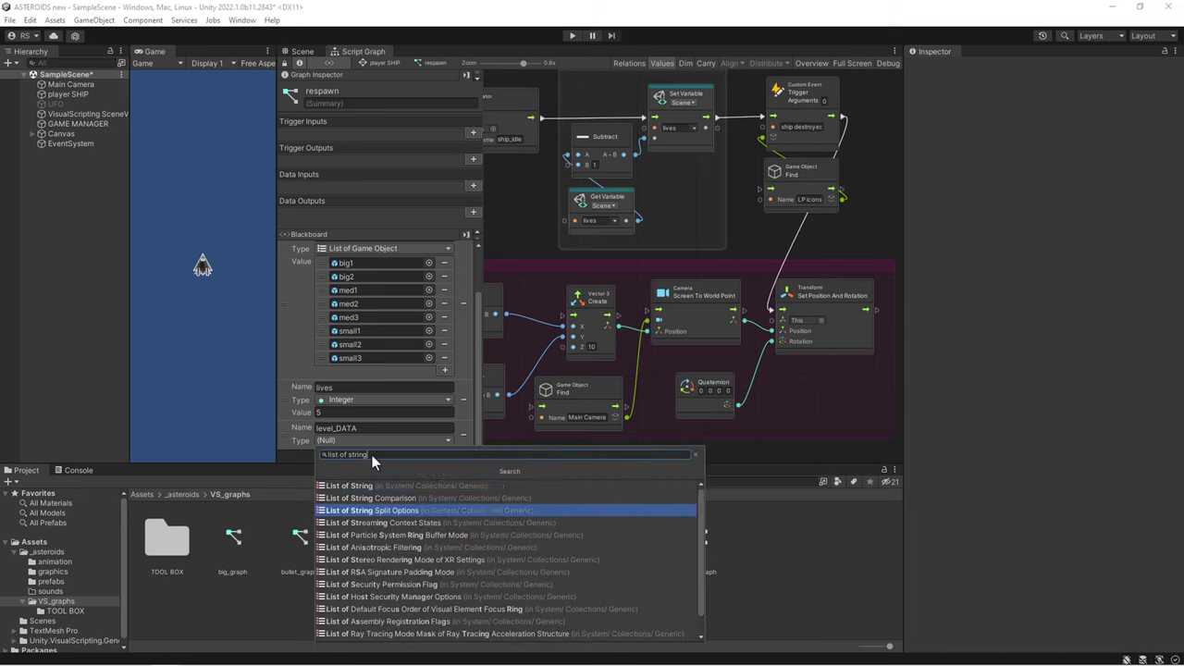
pyautogui.click(351, 491)
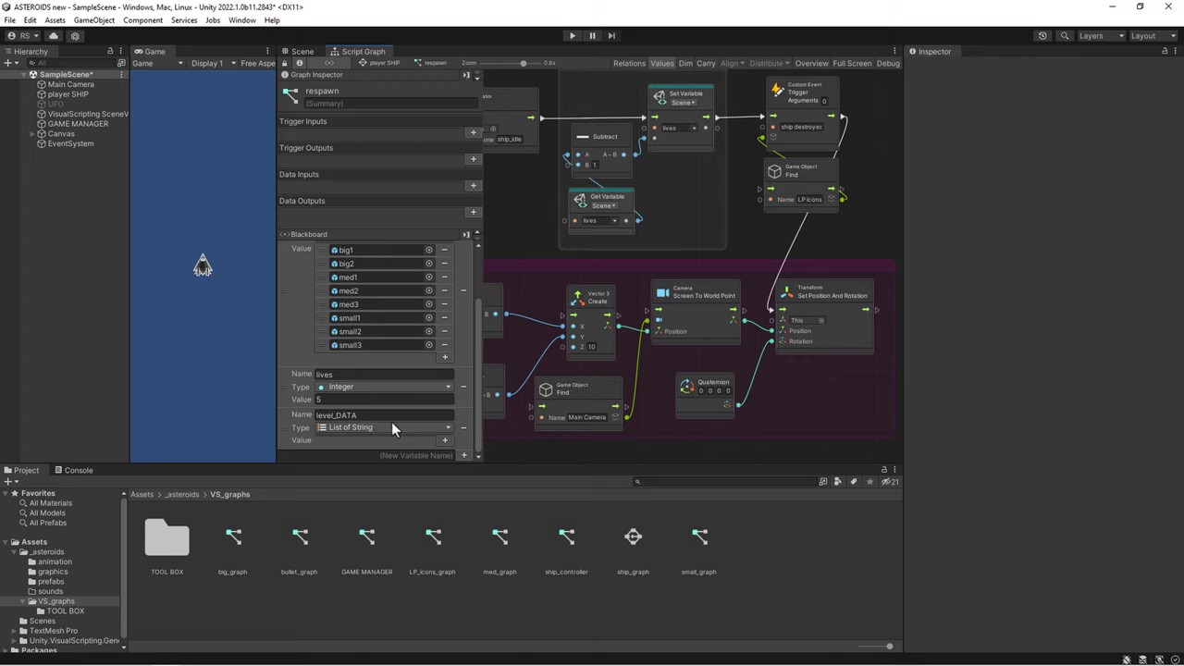
# - Add a first element to level_DATA and enter 2|2|2|1.0 into it
pyautogui.click(448, 441)
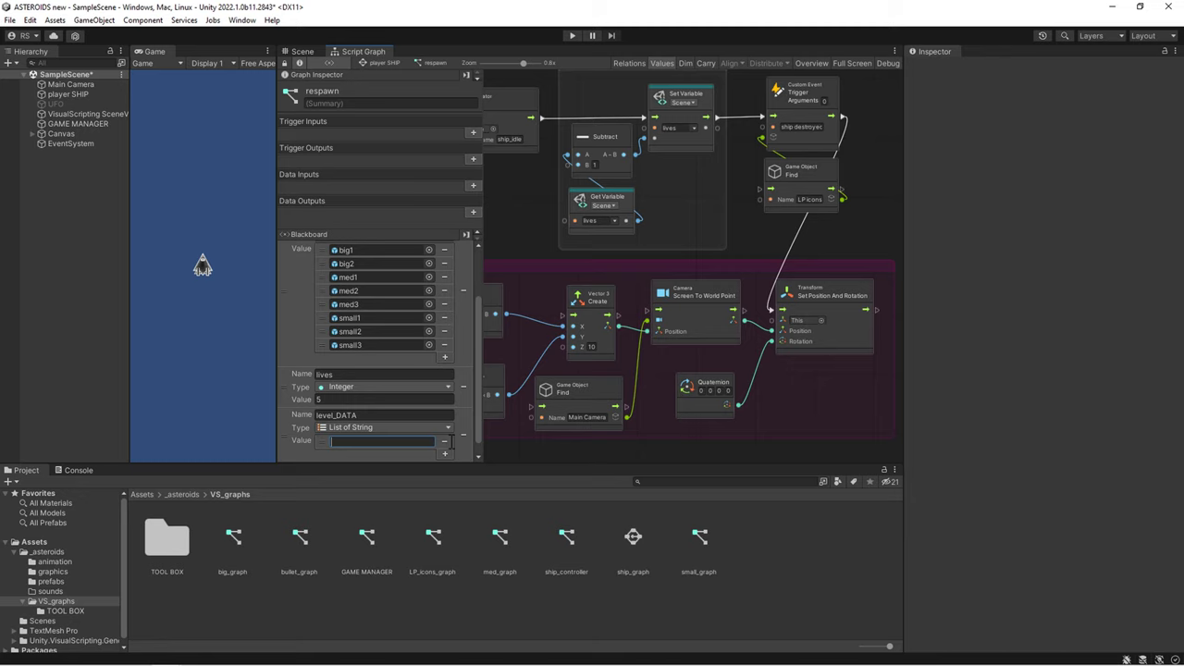
pyautogui.write('2')
pyautogui.write('|2')
pyautogui.write('|2')
pyautogui.write('|')
pyautogui.write('1.0|')
# - Extend the first level_DATA entry to 2|2|2|1.0|10|15|1.0
pyautogui.click(374, 442)
pyautogui.write('|10|')
pyautogui.write('15')
pyautogui.scroll(-1, 415, 445)
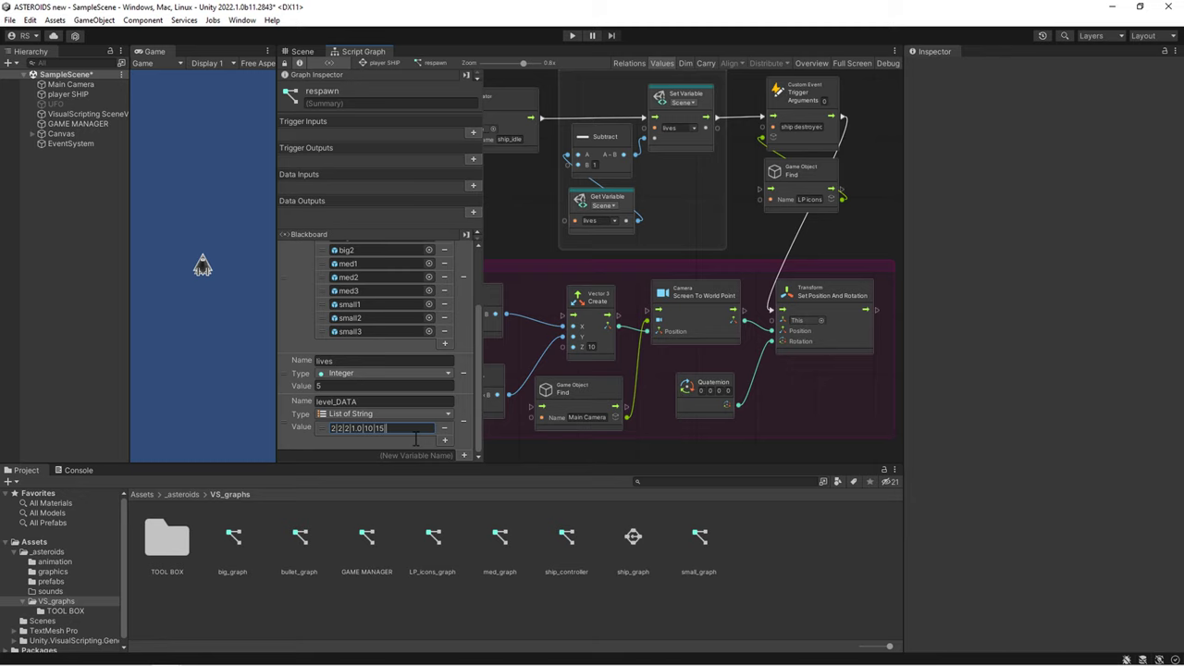
pyautogui.write('1')
pyautogui.write('.0')
# - Add a second entry and paste the first level's string into it
pyautogui.click(444, 442)
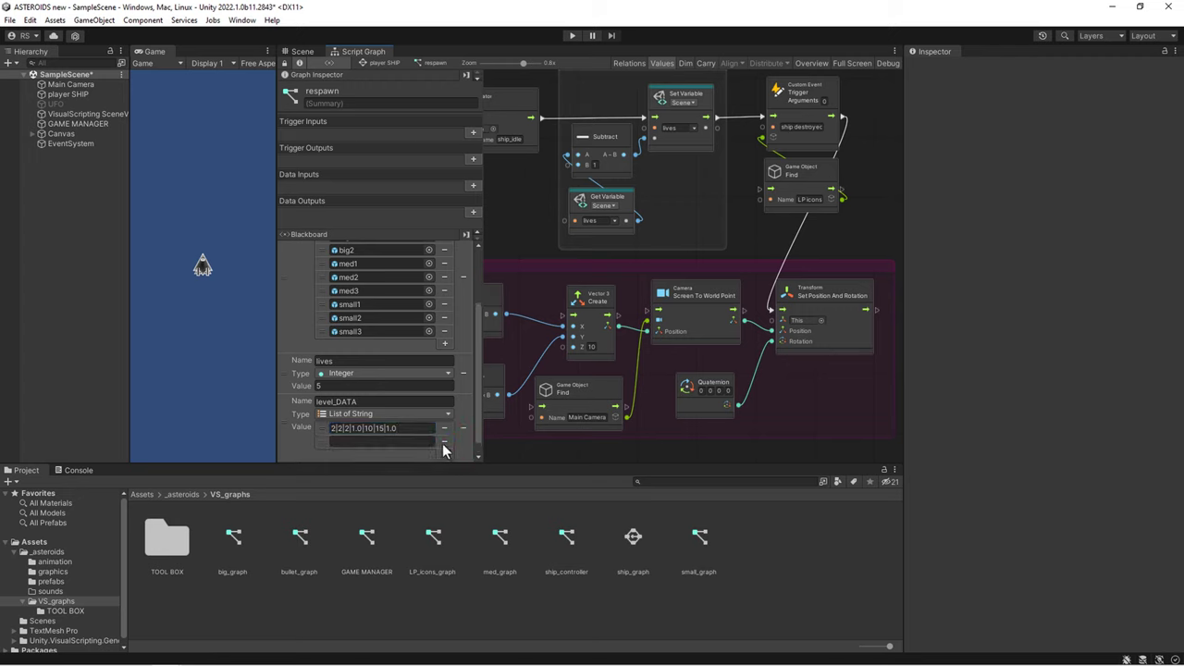
pyautogui.click(403, 430)
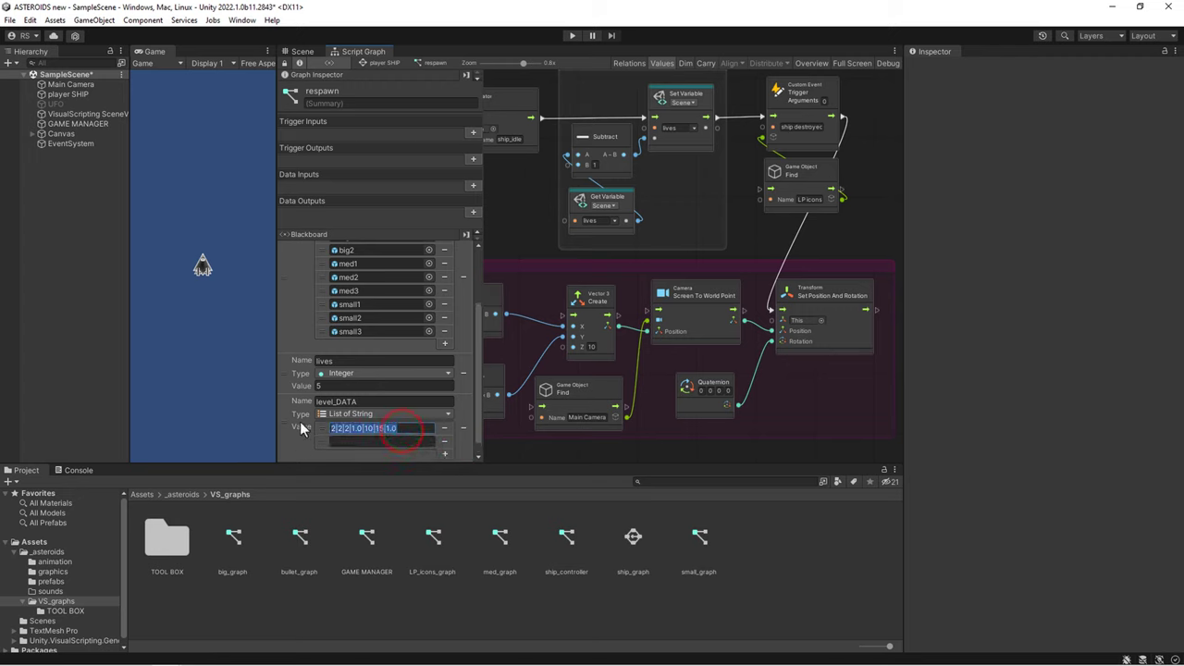
pyautogui.hotkey('ctrl', 'c')
pyautogui.click(336, 441)
pyautogui.hotkey('ctrl', 'v')
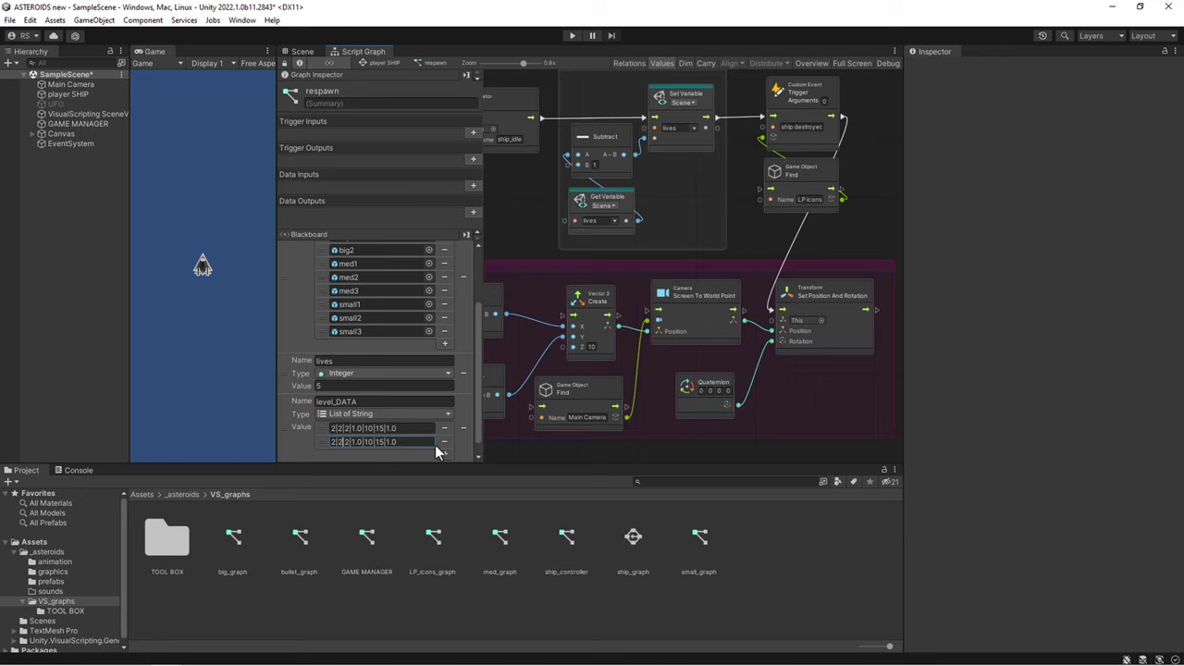
# - Edit the second entry's numbers to read 2|3|3|1.2|7|14|0.8
pyautogui.press('BackSpace')
pyautogui.write('3')
pyautogui.press('BackSpace')
pyautogui.write('3')
pyautogui.press('BackSpace')
pyautogui.write('2')
pyautogui.press('BackSpace')
pyautogui.press('BackSpace')
pyautogui.write('7')
pyautogui.press('BackSpace')
pyautogui.write('4')
pyautogui.press('BackSpace')
pyautogui.press('BackSpace')
pyautogui.press('BackSpace')
pyautogui.write('0.9')
# - Add a third entry and paste the second level's string into it
pyautogui.click(441, 452)
pyautogui.click(418, 441)
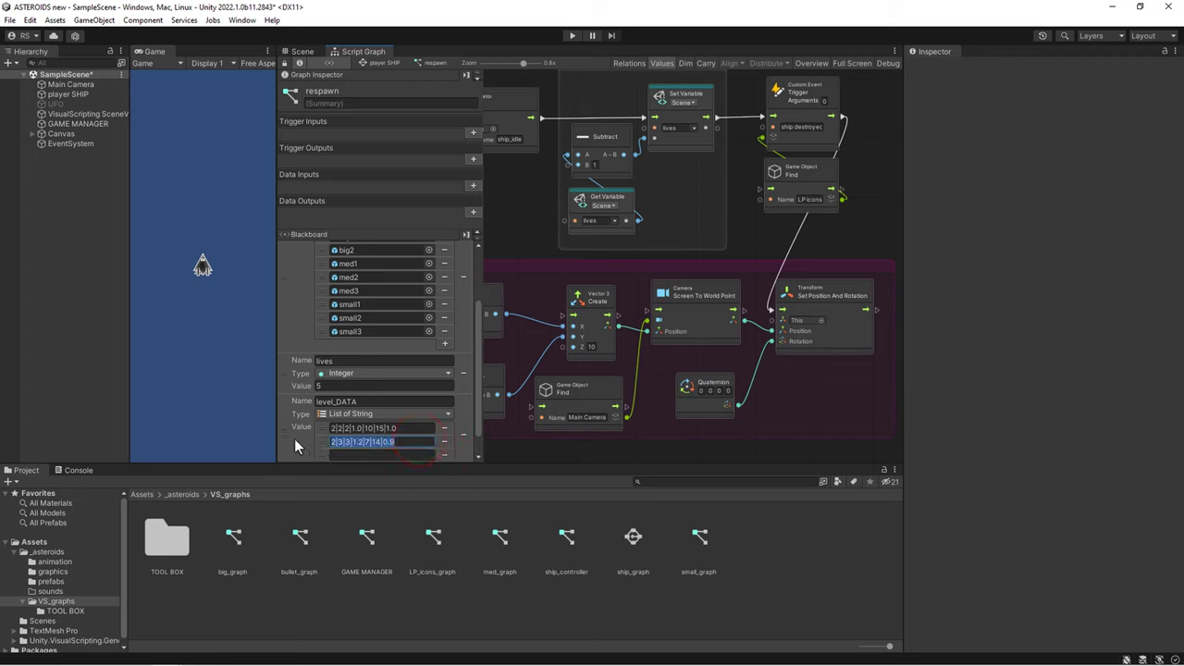
pyautogui.click(351, 456)
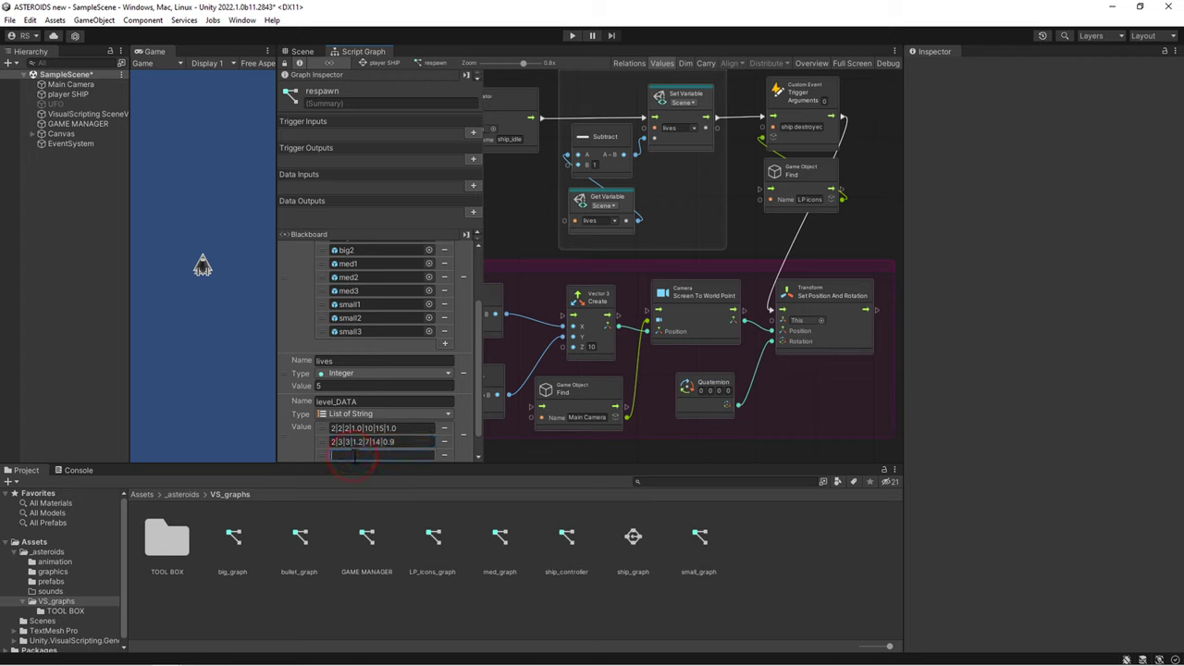
pyautogui.hotkey('ctrl', 'v')
# - Edit the third entry's numbers to read 3|4|4|1.5|5|10|0.5
pyautogui.click(334, 457)
pyautogui.write('3')
pyautogui.write('4')
pyautogui.write('4')
pyautogui.write('5')
pyautogui.press('Delete')
pyautogui.write('5')
pyautogui.press('Delete')
pyautogui.write('0')
pyautogui.press('BackSpace')
pyautogui.write('5')
pyautogui.click(392, 442)
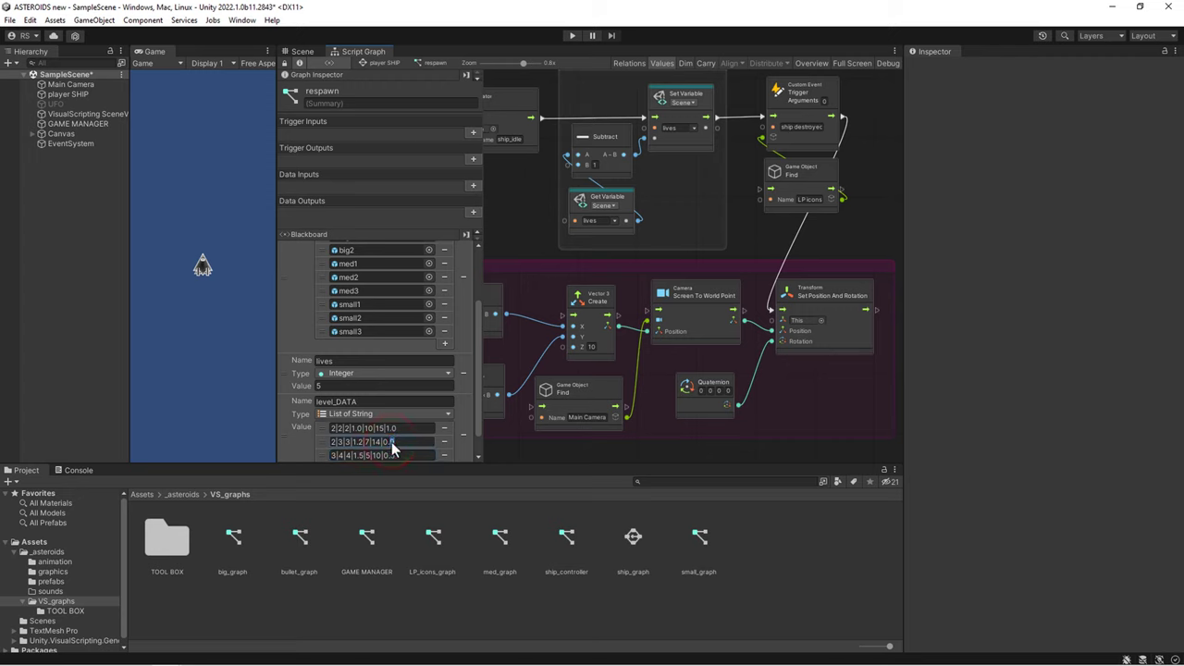
pyautogui.click(402, 455)
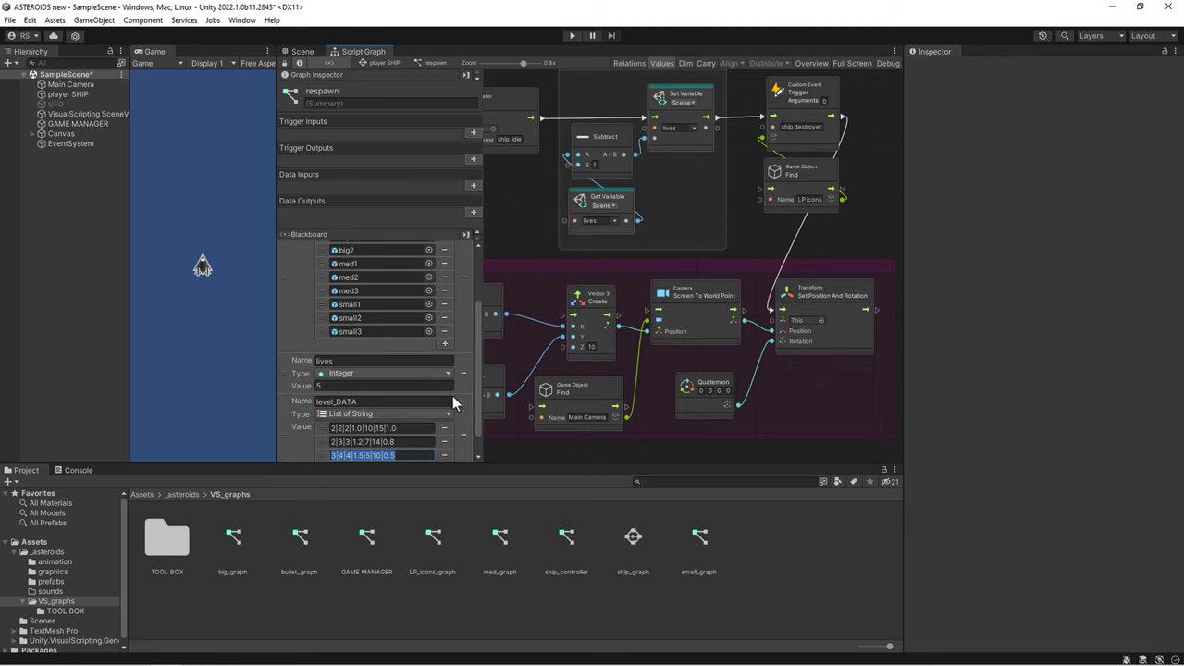
pyautogui.scroll(-2, 453, 395)
pyautogui.scroll(-3, 411, 398)
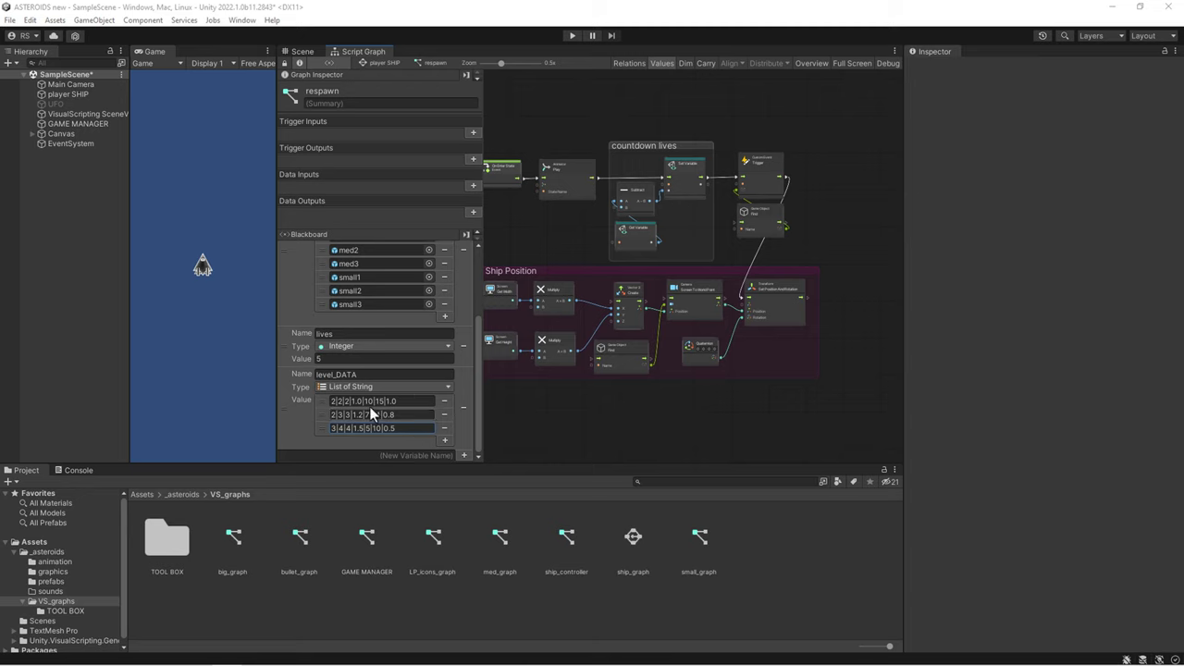
# - Add a Scene variable player_level of type Integer with value 1
pyautogui.click(432, 455)
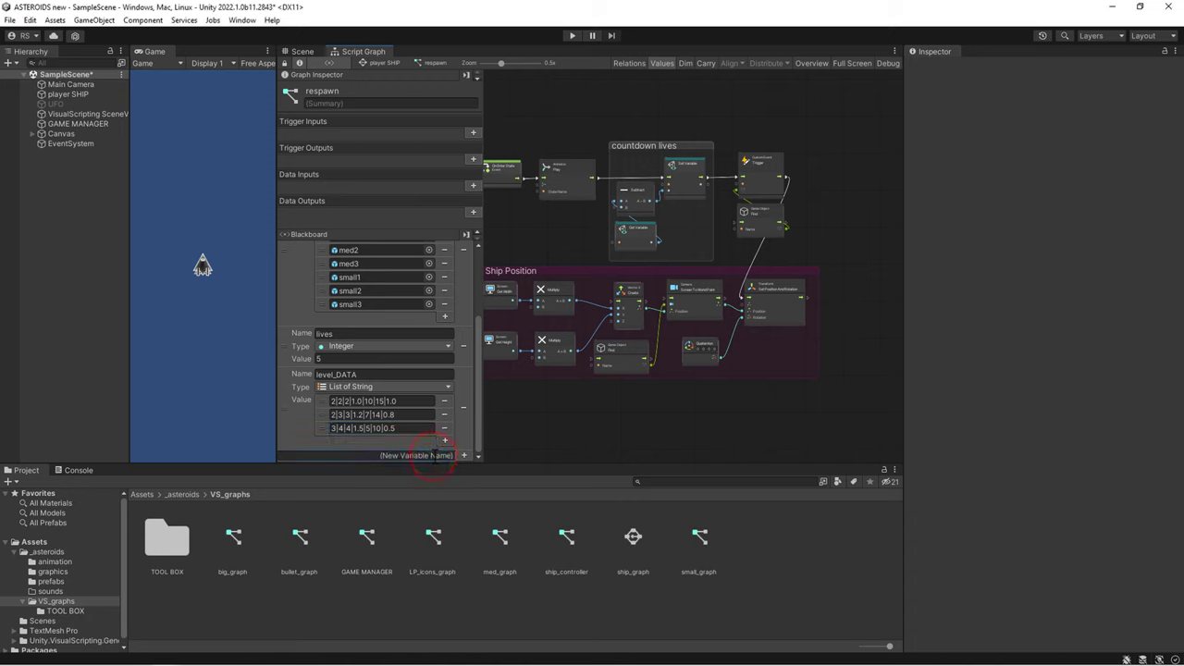
pyautogui.write('player')
pyautogui.write('_level')
pyautogui.click(469, 455)
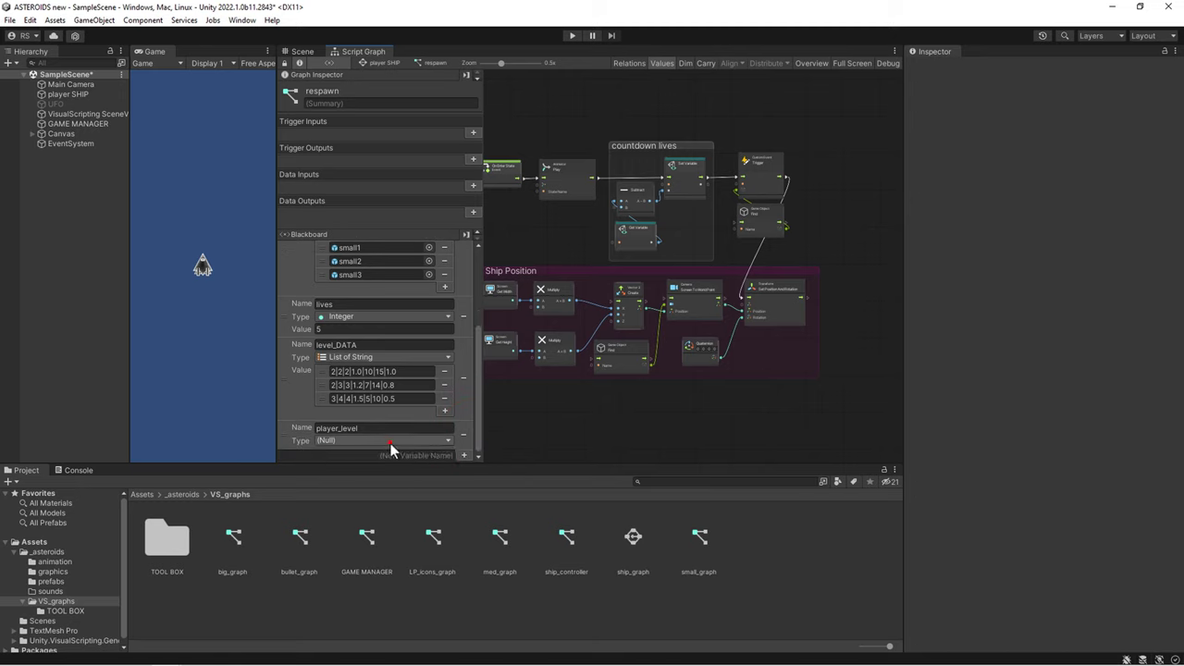
pyautogui.click(390, 441)
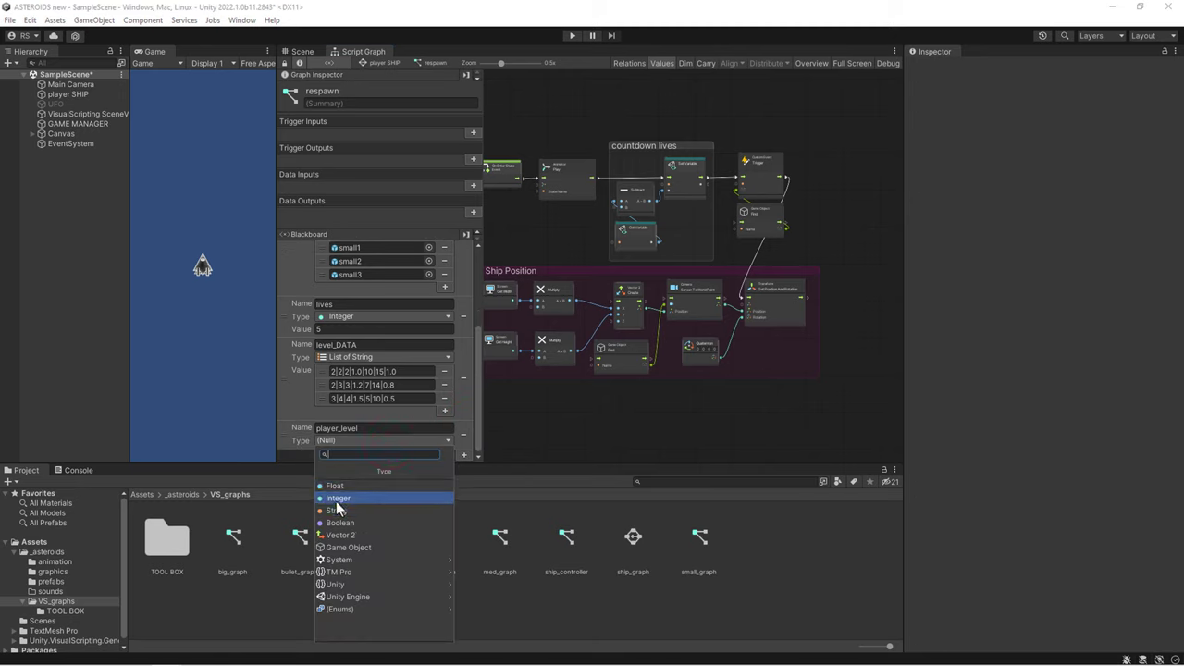
pyautogui.click(337, 500)
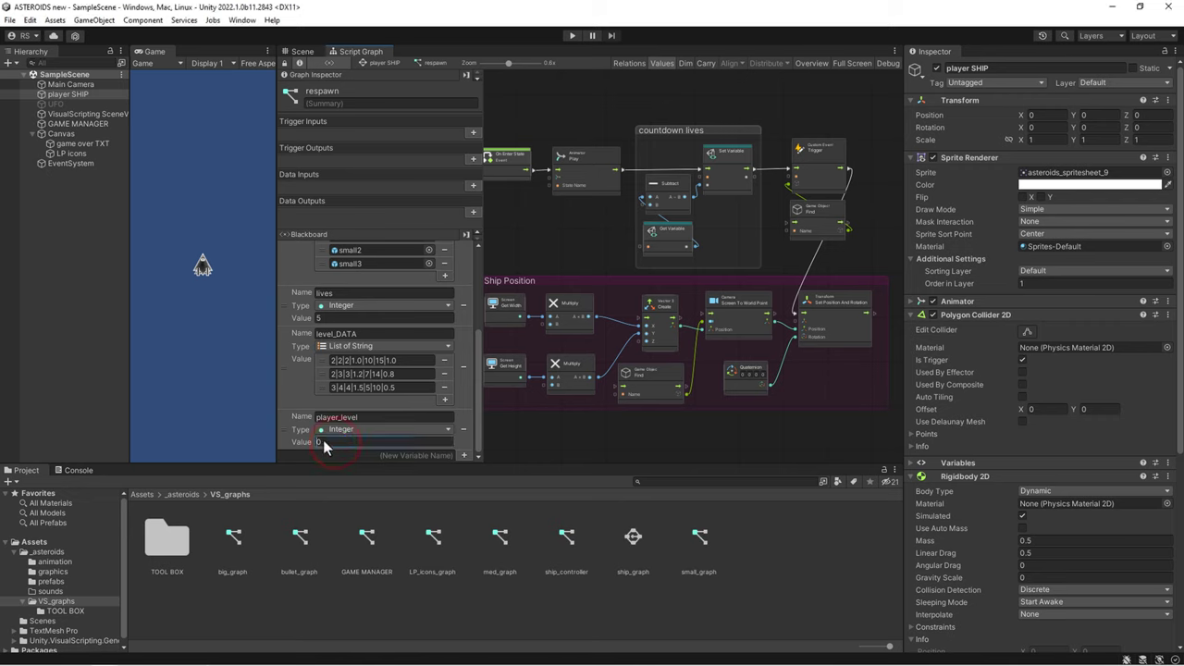
pyautogui.click(349, 443)
pyautogui.write('1')
# - Create a Script Graph asset named get_level_DATA in VS_graphs and open it for editing
pyautogui.rightClick(761, 541)
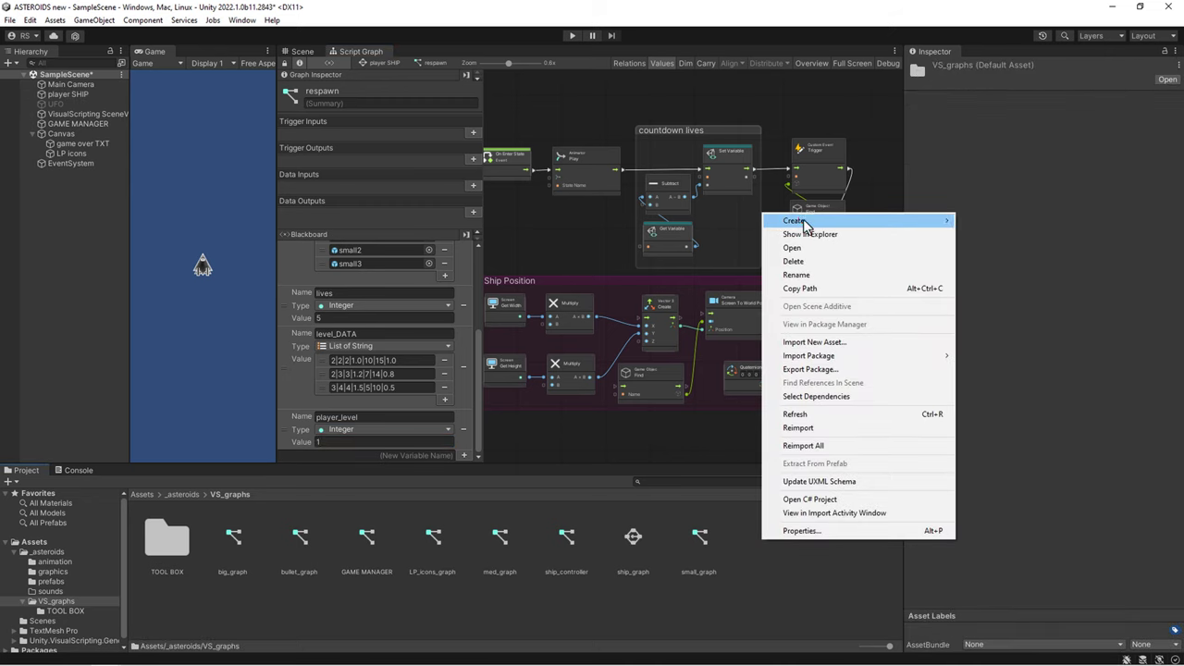
pyautogui.moveTo(800, 221)
pyautogui.moveTo(1030, 127)
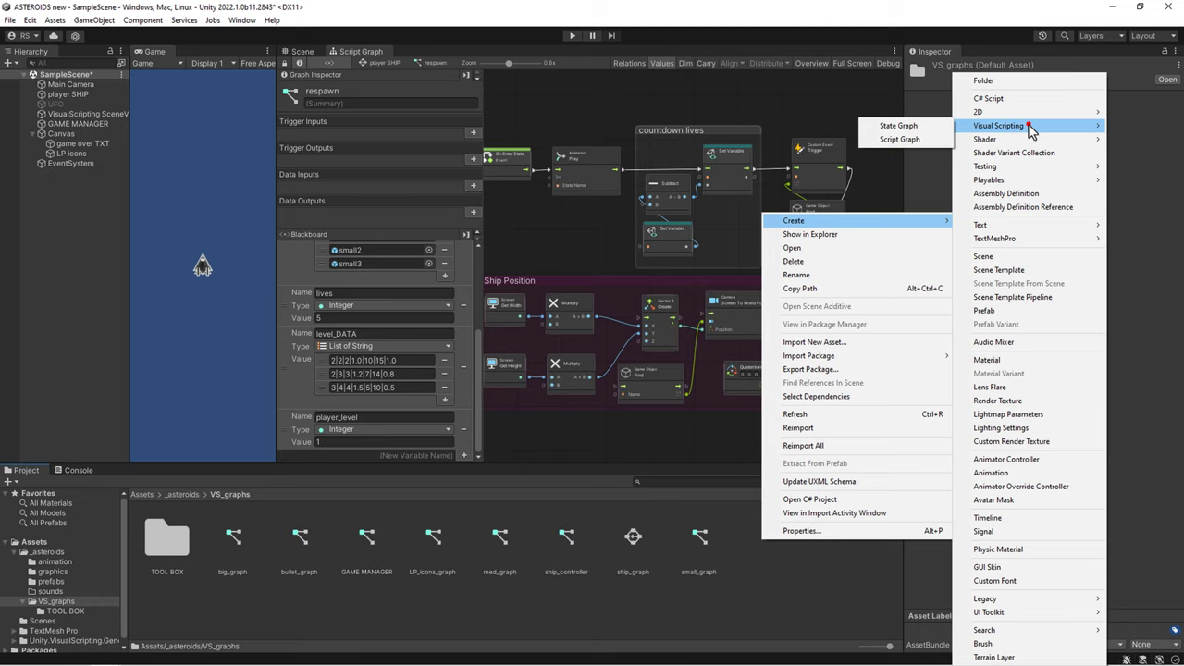
pyautogui.click(900, 139)
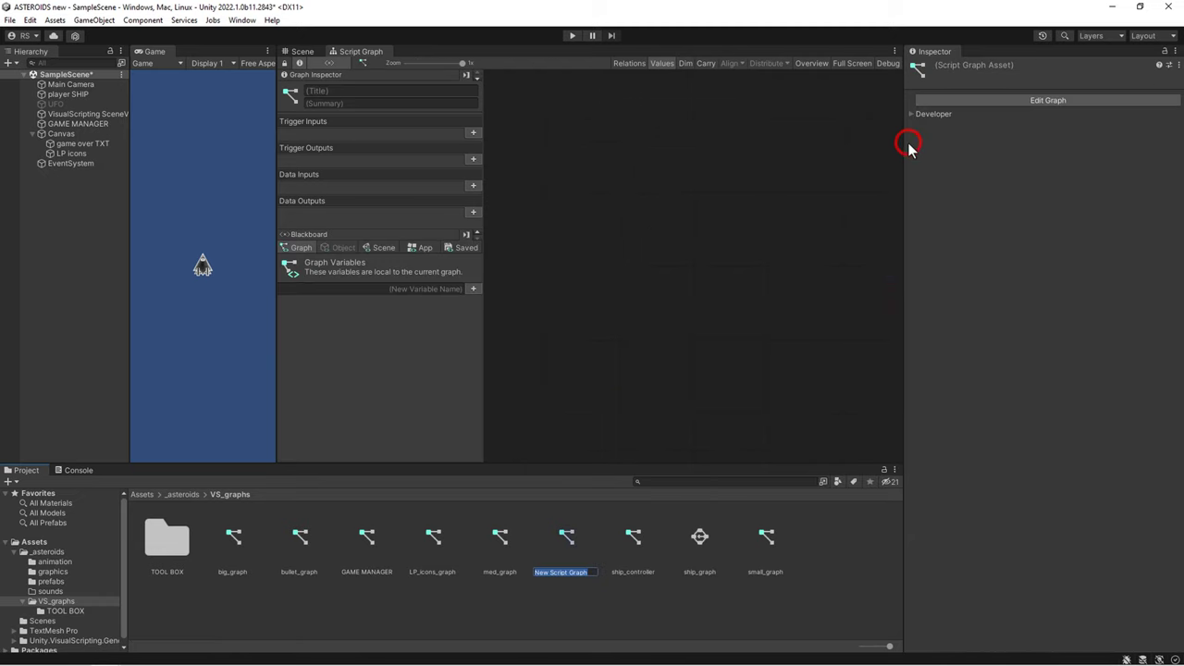
pyautogui.write('get_')
pyautogui.write('level_')
pyautogui.write('DATA')
pyautogui.press('Return')
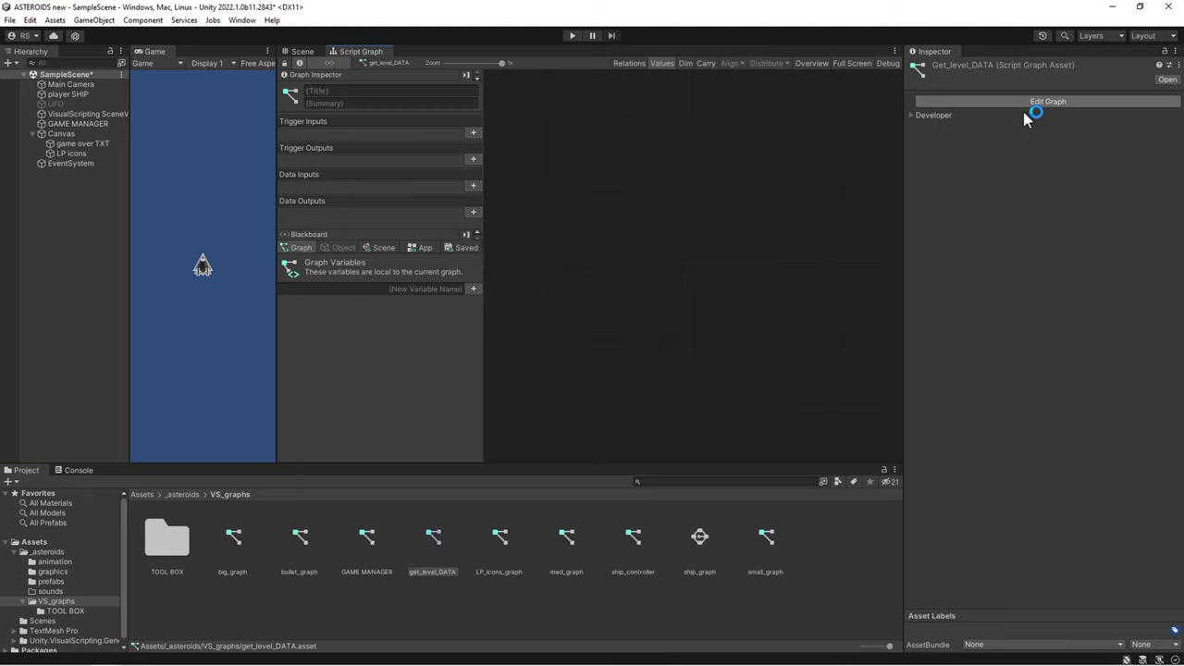
pyautogui.click(1054, 102)
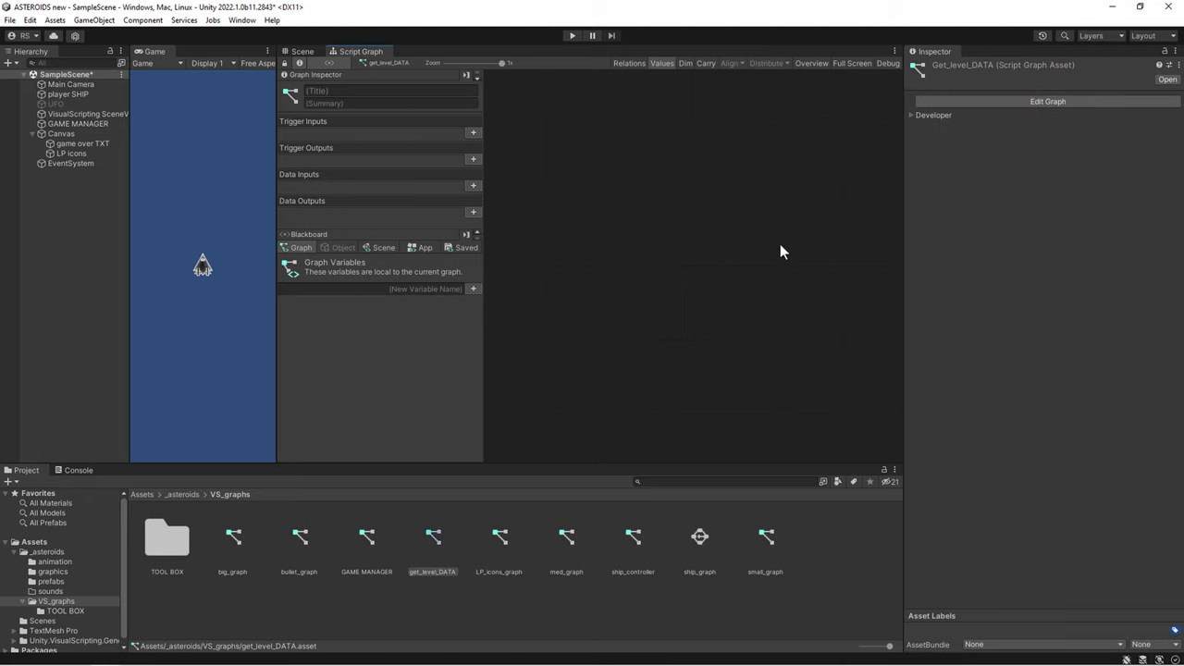
pyautogui.click(379, 247)
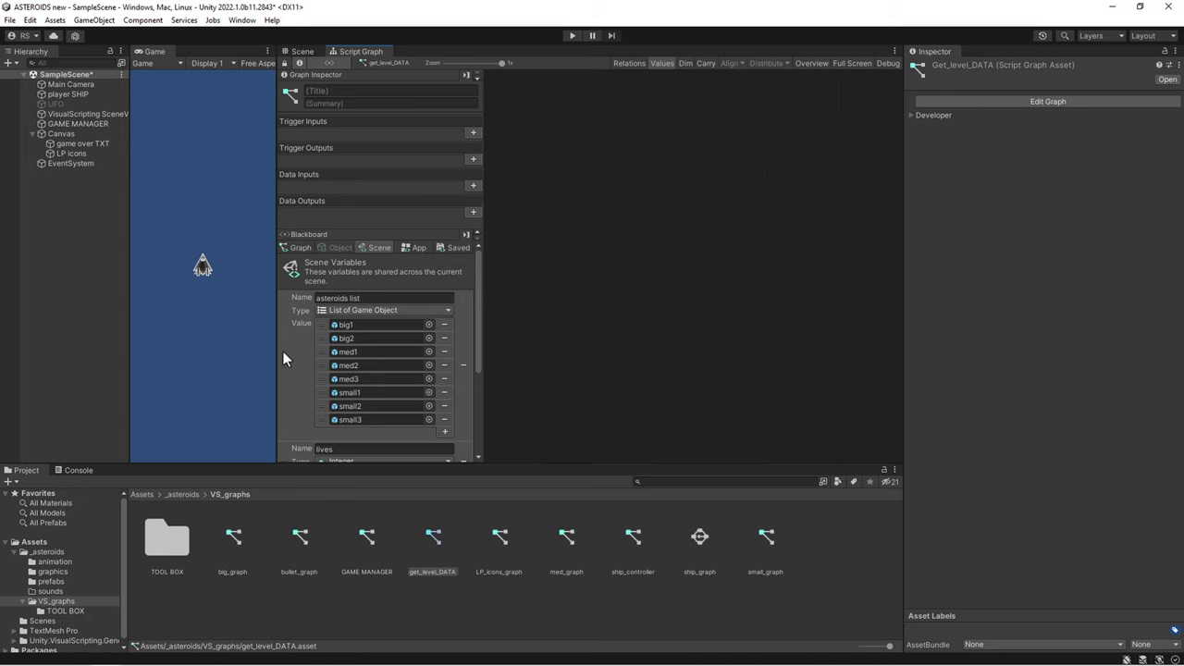
# - Drag level_DATA and player_level from the Blackboard onto the canvas as Get Variable nodes
pyautogui.scroll(-5, 283, 359)
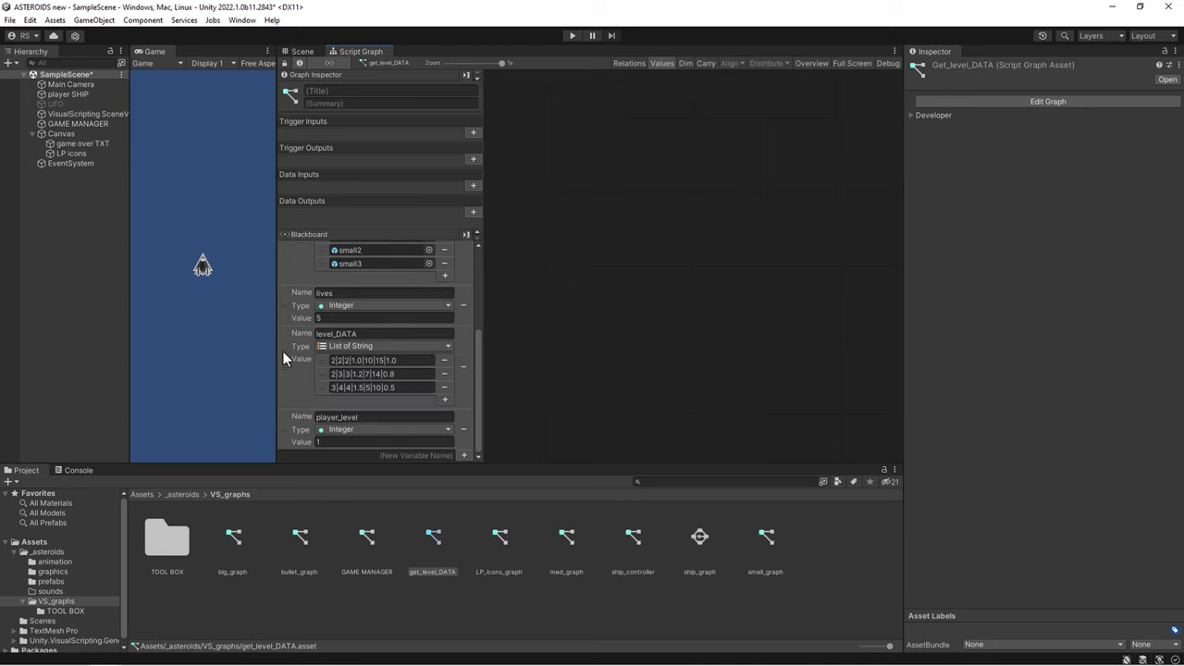
pyautogui.moveTo(289, 373); pyautogui.dragTo(557, 227)
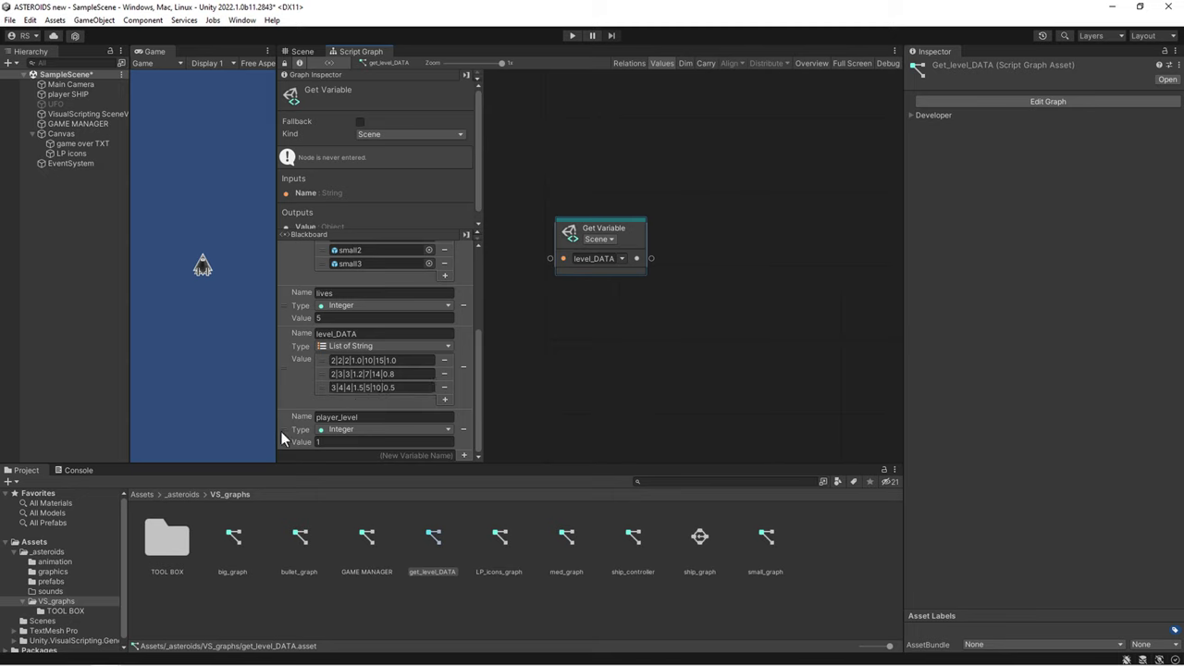
pyautogui.moveTo(280, 431); pyautogui.dragTo(566, 360)
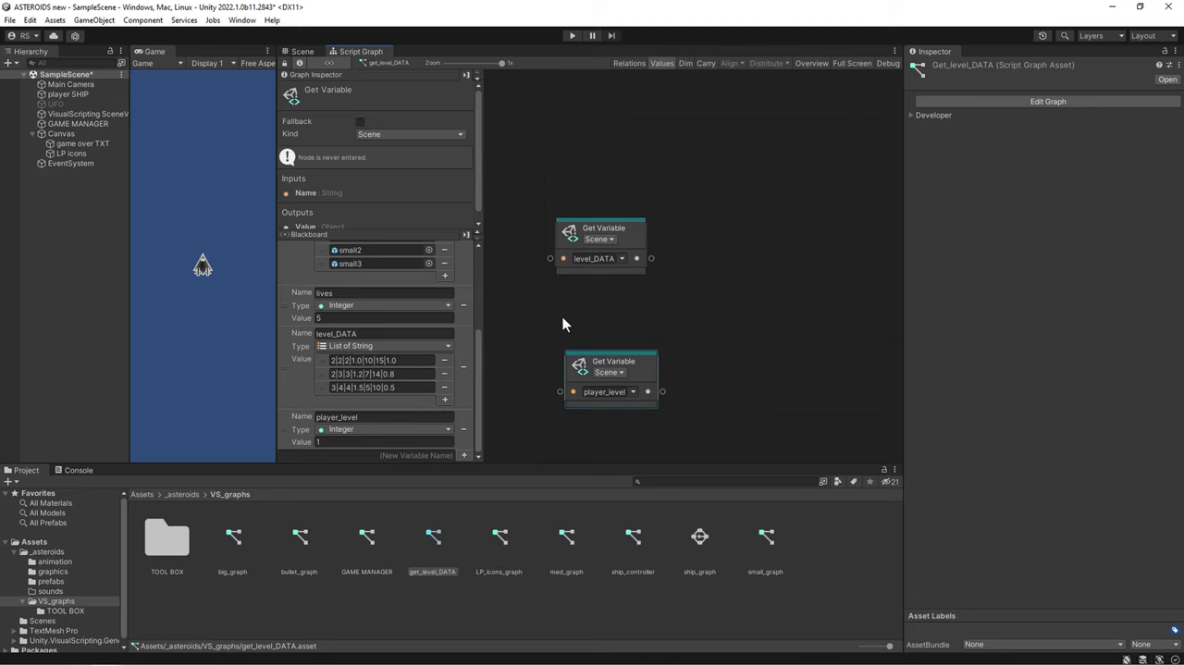
pyautogui.moveTo(589, 379); pyautogui.dragTo(579, 386)
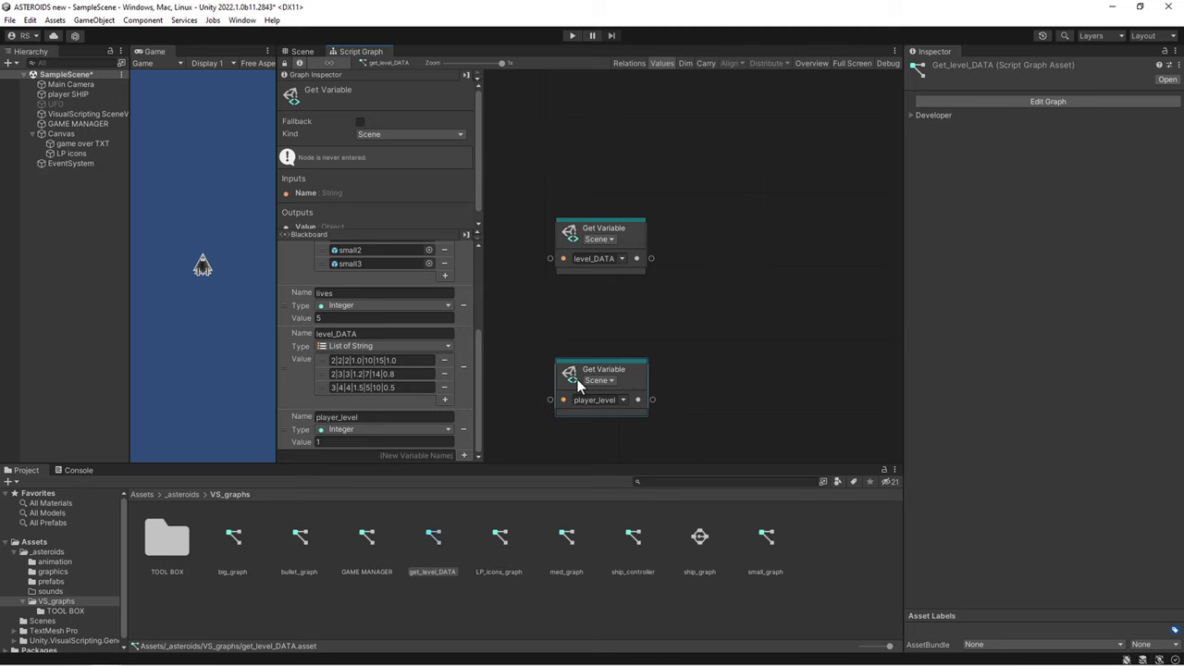
# - Add a Get List Item node between the two variable nodes via the 'item' search
pyautogui.rightClick(590, 289)
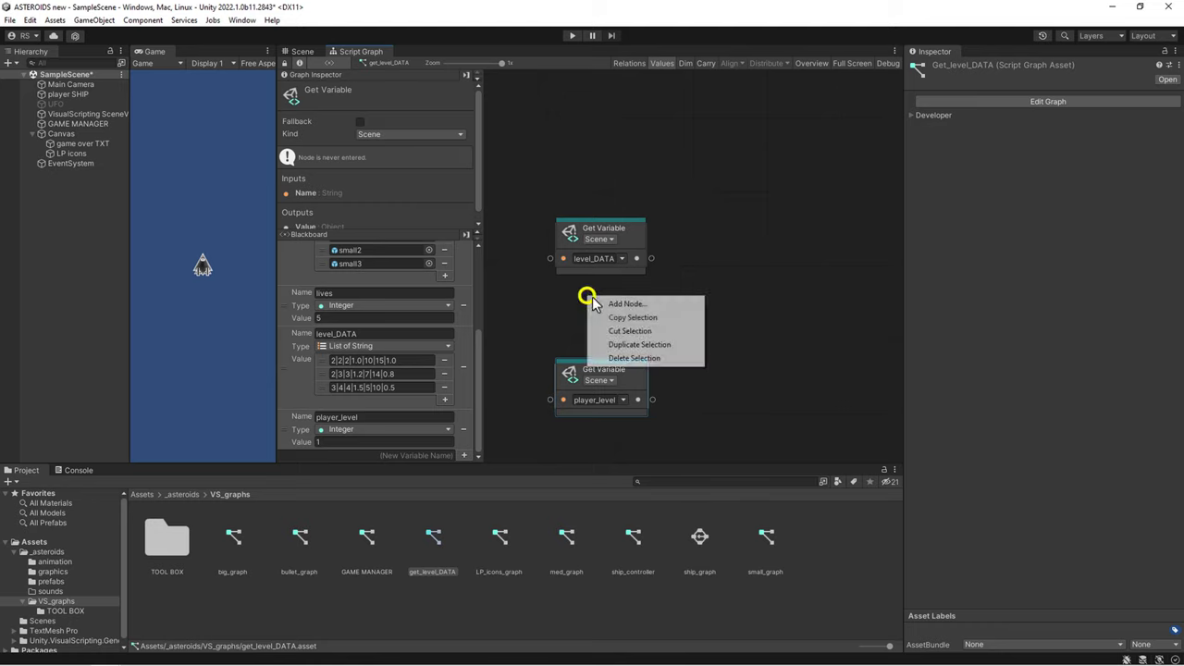
pyautogui.click(618, 306)
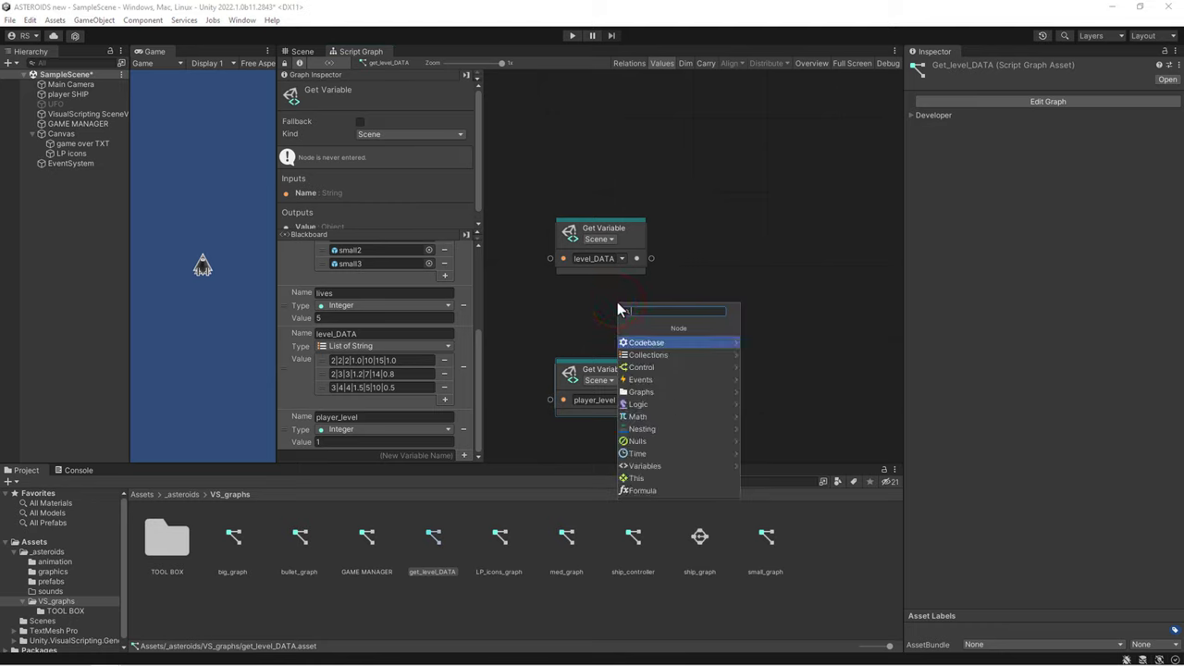
pyautogui.write('item')
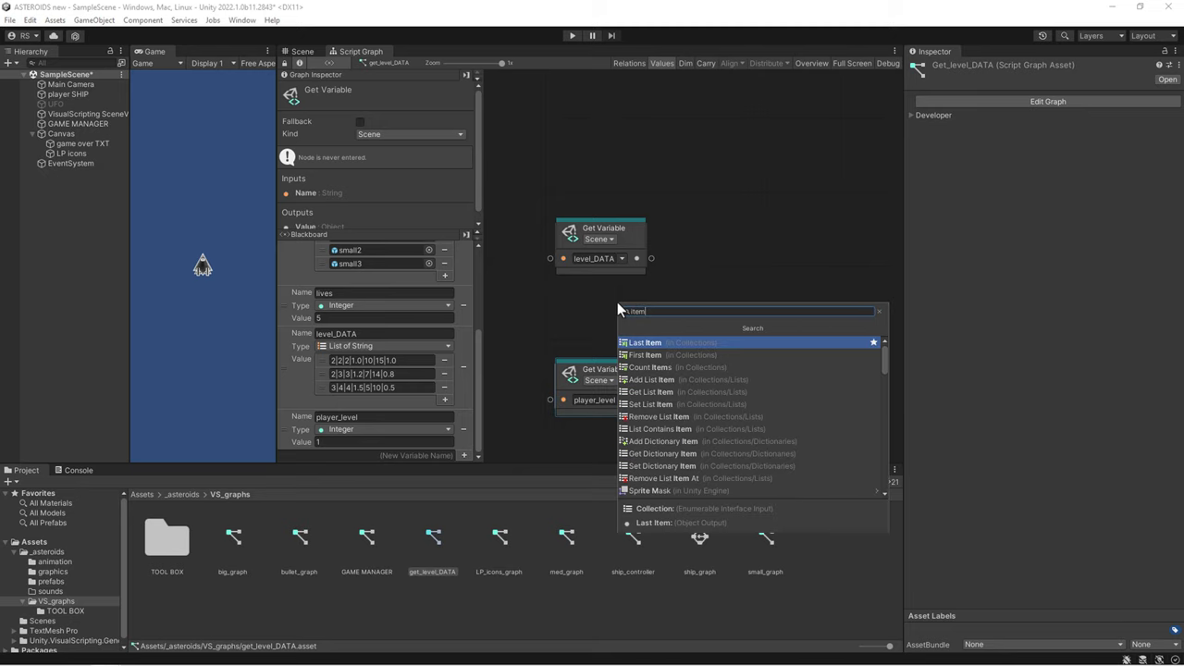
pyautogui.press('Down')
pyautogui.press('Down')
pyautogui.press('Down')
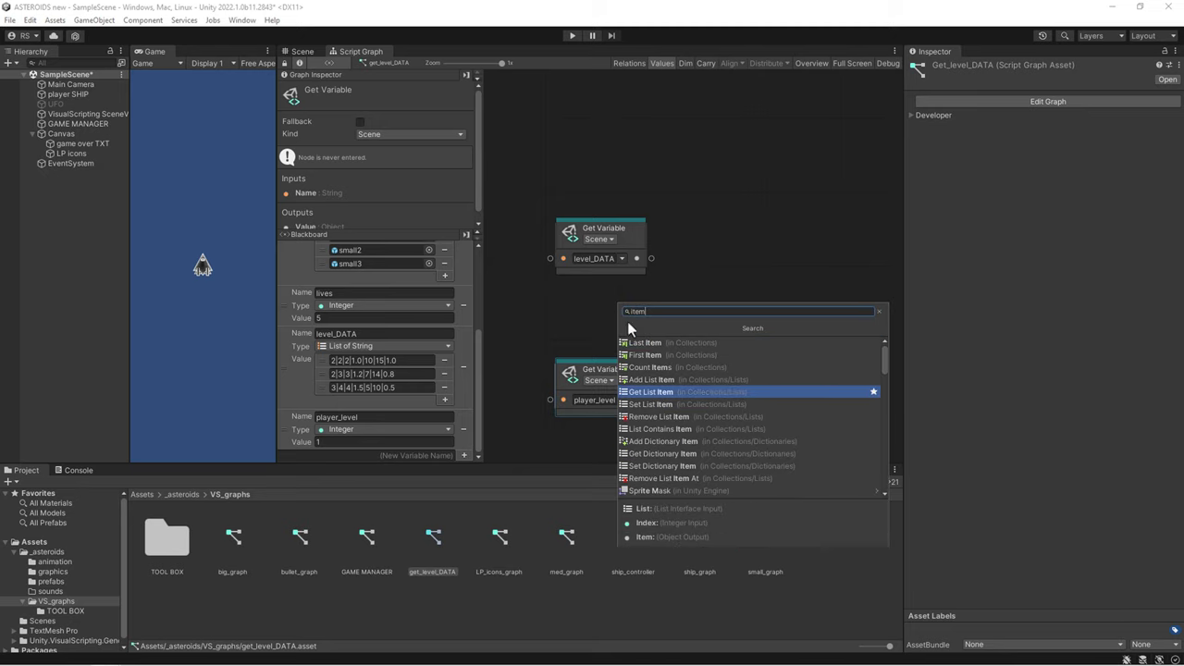
pyautogui.press('Down')
pyautogui.press('Down')
pyautogui.press('Up')
pyautogui.press('Down')
pyautogui.press('Down')
pyautogui.press('Down')
pyautogui.press('Up')
pyautogui.press('Down')
pyautogui.press('Up')
pyautogui.press('Down')
pyautogui.press('Down')
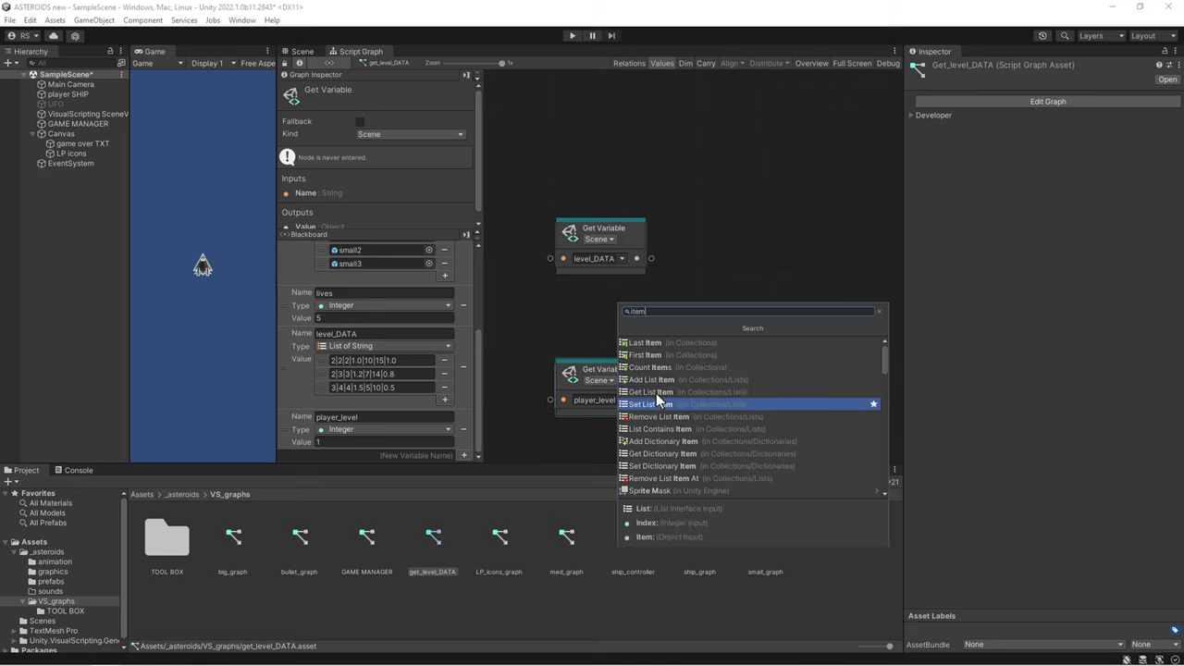
pyautogui.press('Up')
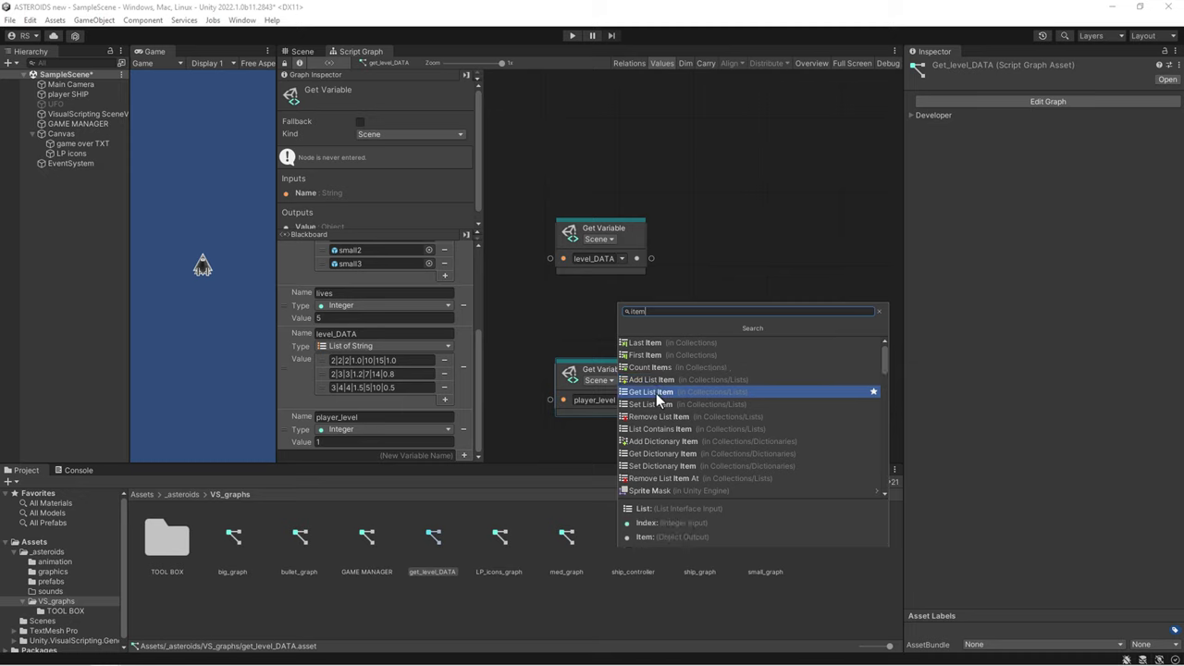
pyautogui.click(656, 394)
# - Move the Get List Item node right of level_DATA, with level_DATA feeding its List input
pyautogui.click(615, 317)
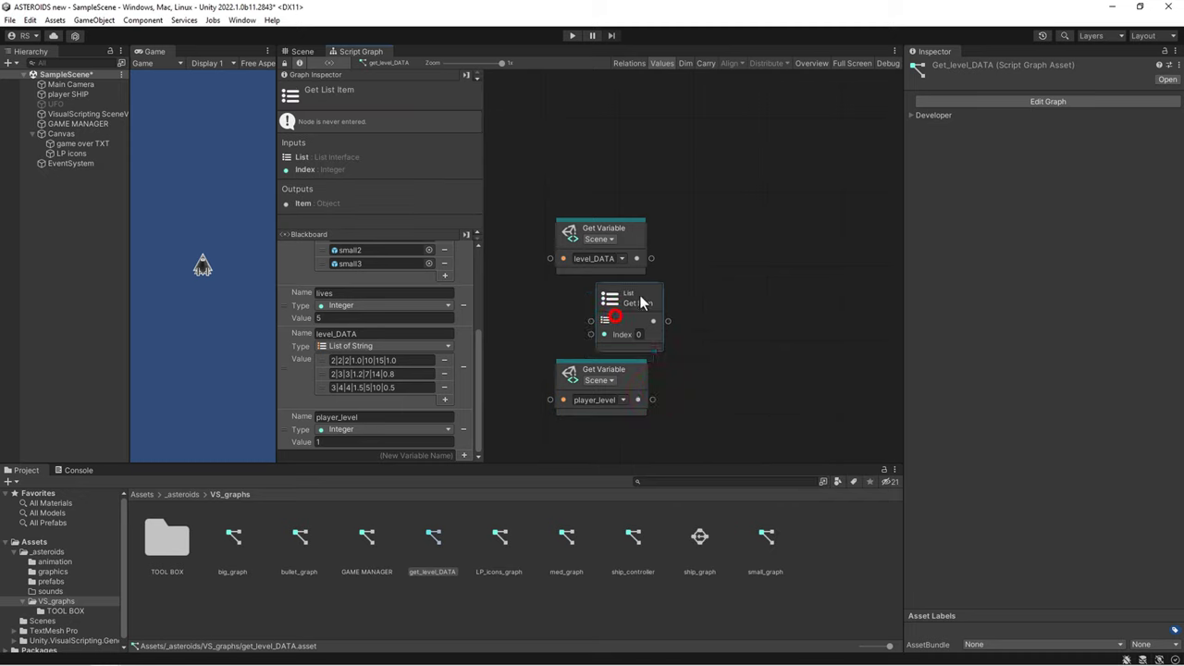
pyautogui.moveTo(640, 294); pyautogui.dragTo(582, 318)
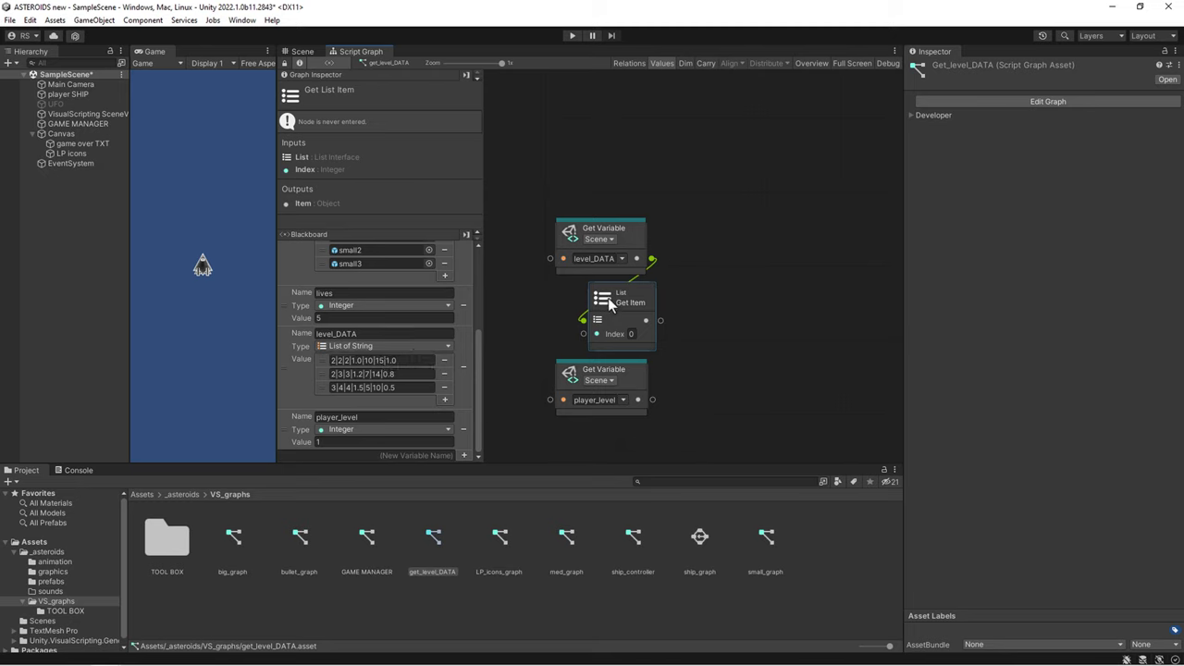
pyautogui.moveTo(615, 302); pyautogui.dragTo(702, 272)
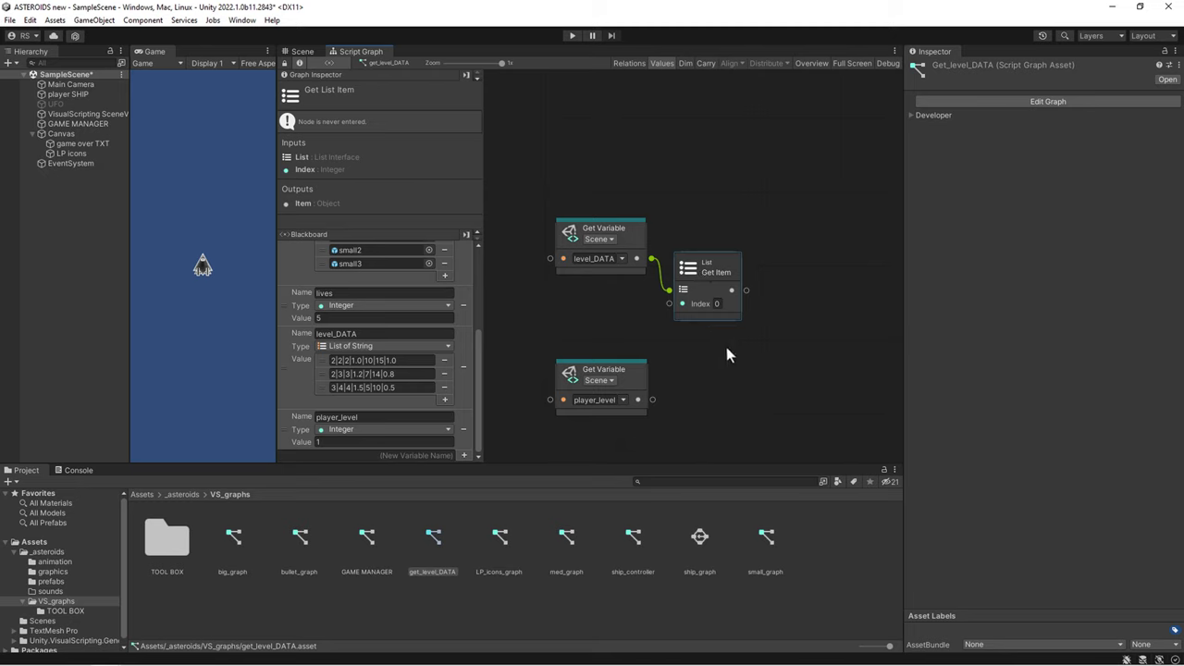
# - Add a Subtract node computing player_level minus 1 and feed its result into Get List Item's Index
pyautogui.rightClick(738, 378)
pyautogui.click(783, 376)
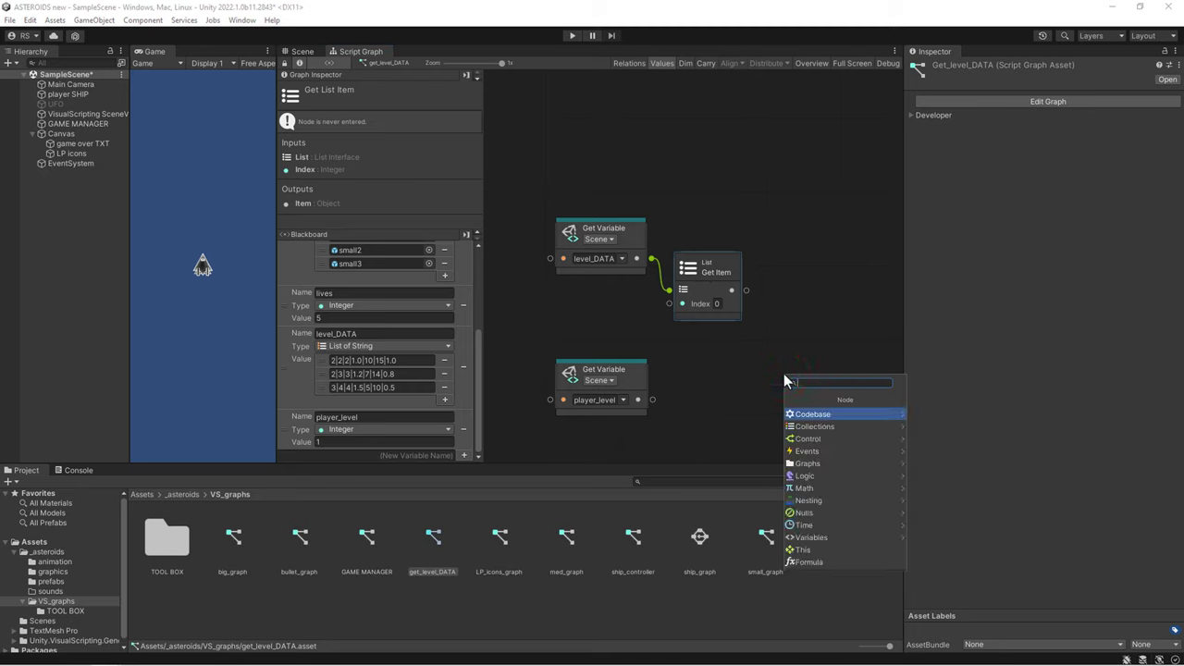
pyautogui.write('sub')
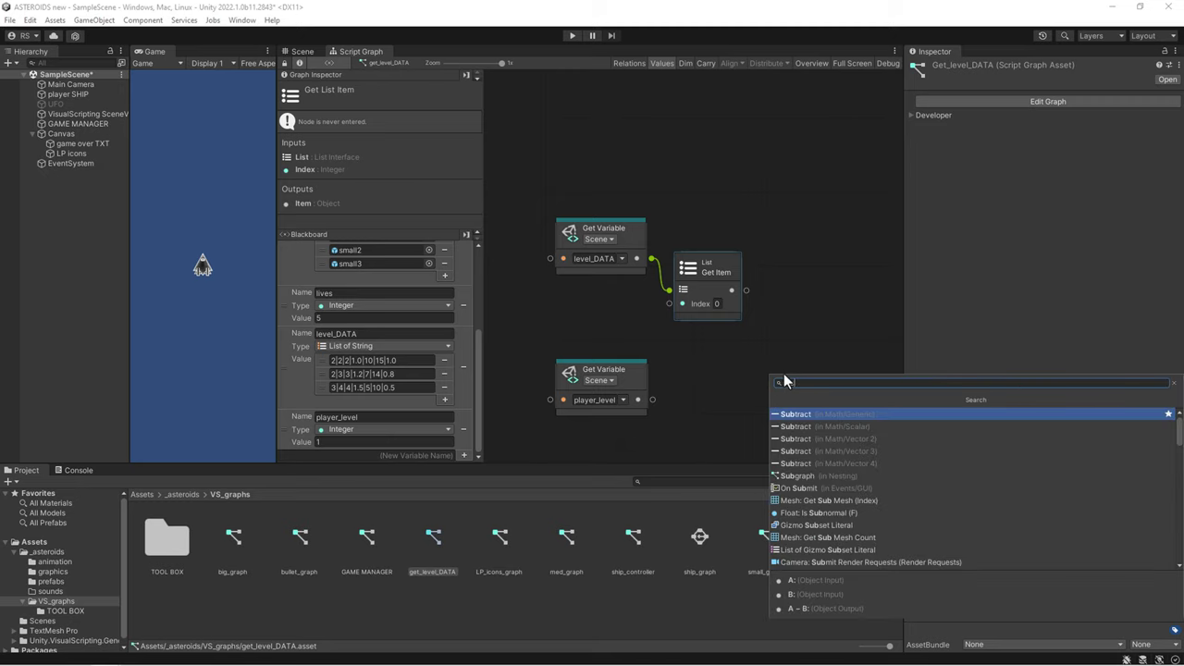
pyautogui.click(801, 428)
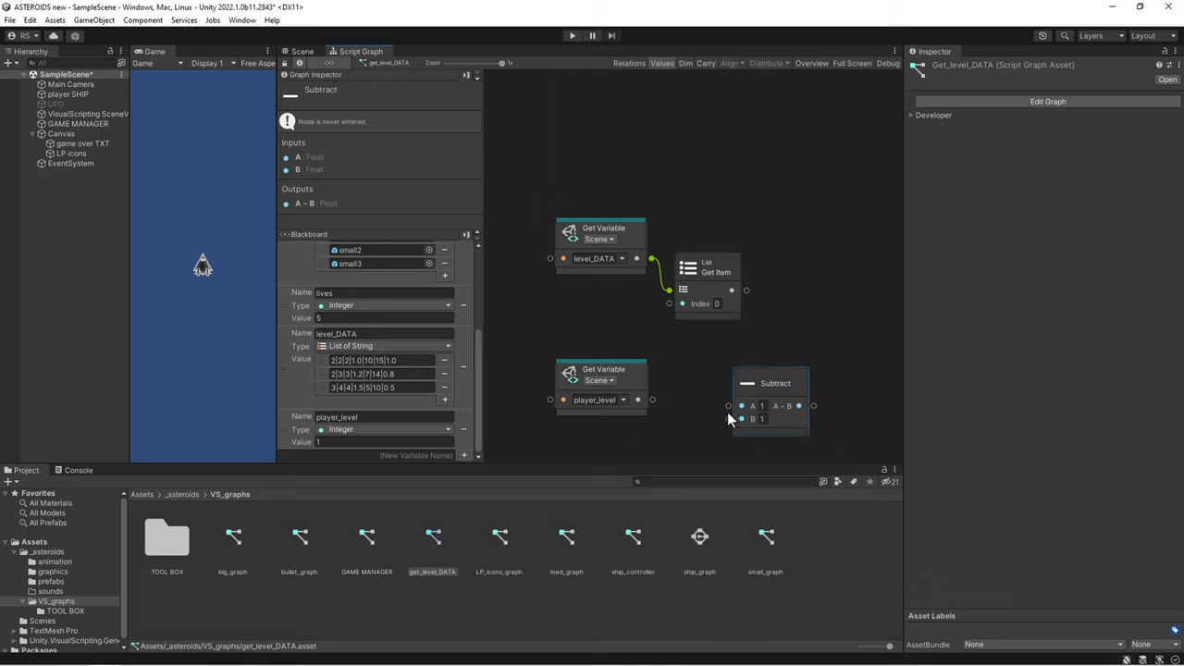
pyautogui.moveTo(655, 400)
pyautogui.mouseDown()
pyautogui.moveTo(742, 406)
pyautogui.moveTo(635, 302)
pyautogui.moveTo(667, 306)
pyautogui.moveTo(630, 293)
pyautogui.mouseUp()
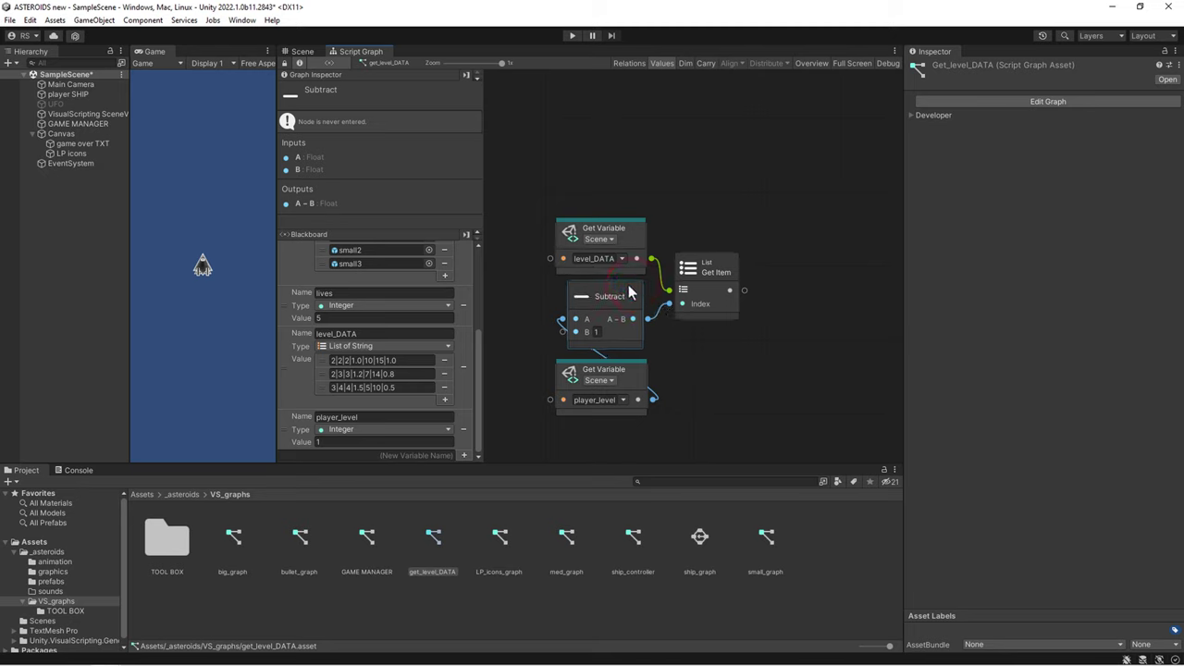
pyautogui.moveTo(629, 371); pyautogui.dragTo(626, 367)
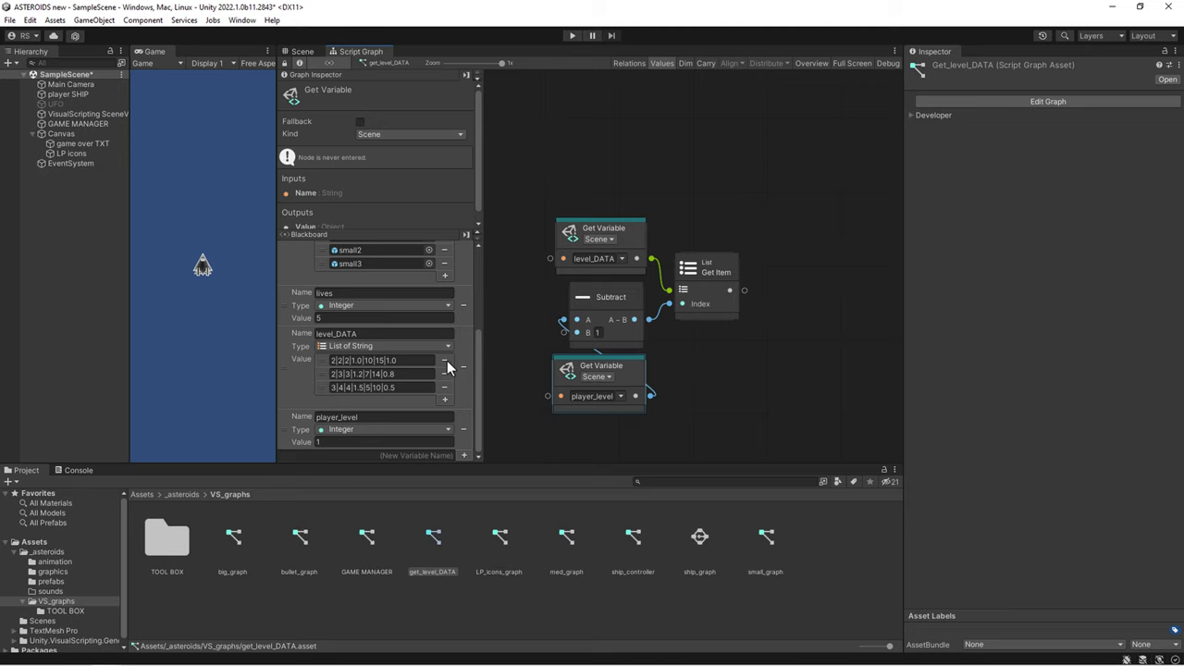
# - Search the node finder for 'string' and browse the String node category
pyautogui.hotkey('ctrl', 'i')
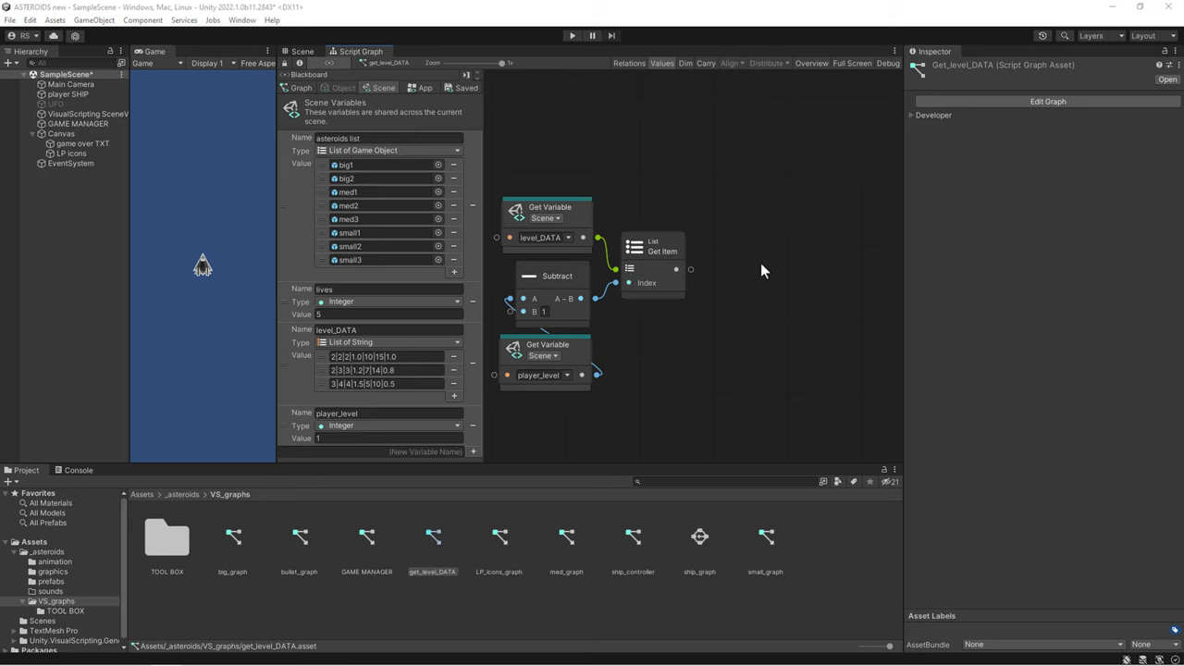
pyautogui.rightClick(761, 264)
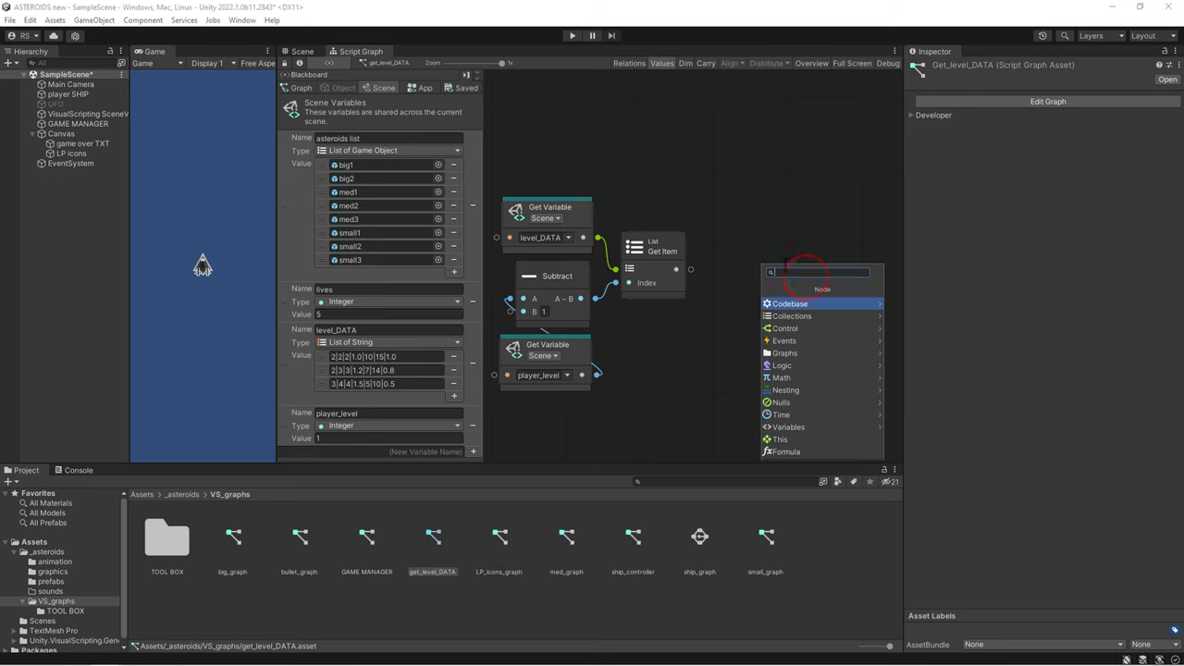
pyautogui.write('string')
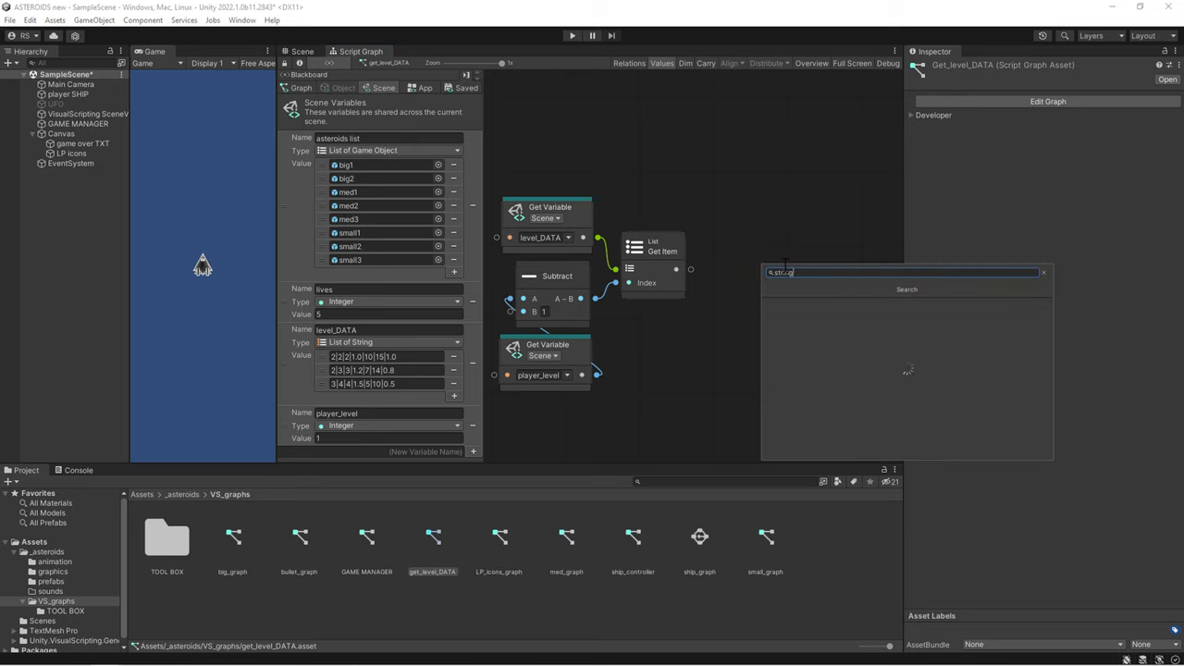
pyautogui.click(782, 309)
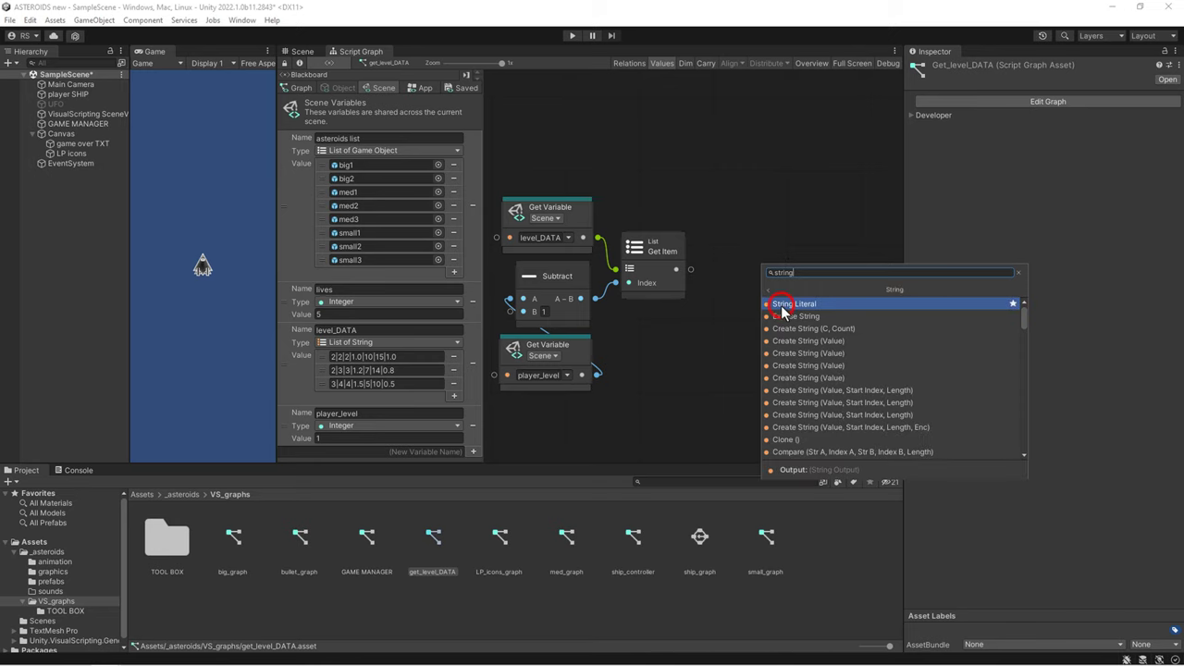
pyautogui.scroll(-5, 787, 389)
pyautogui.scroll(-3, 794, 415)
pyautogui.scroll(-3, 794, 415)
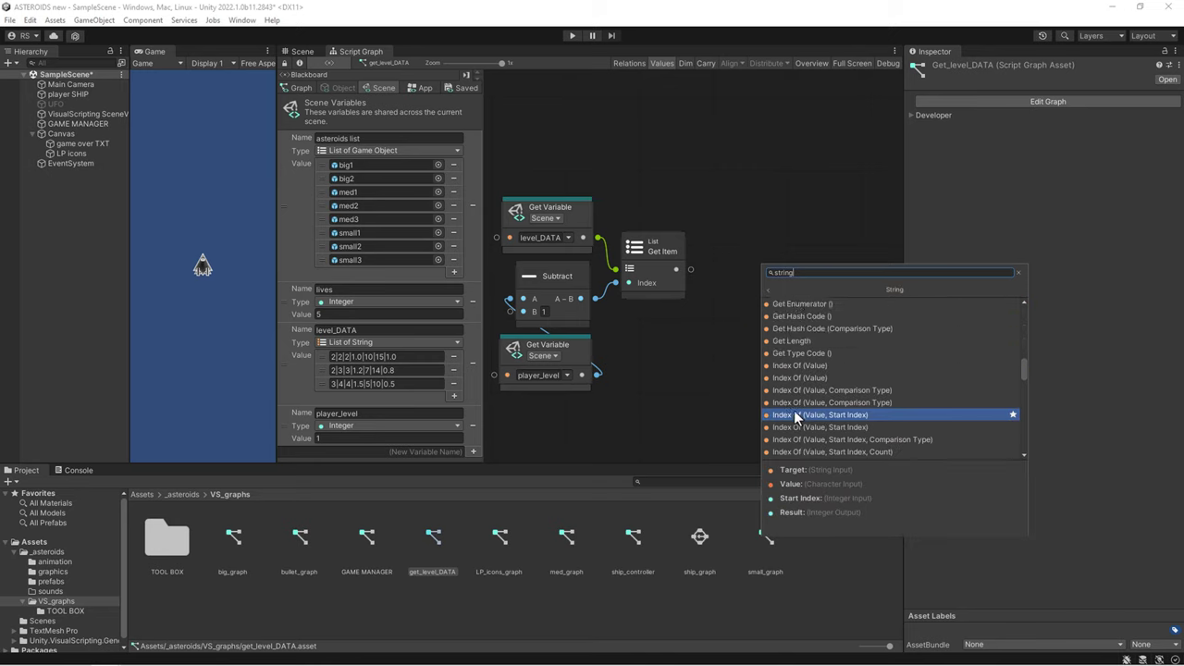
pyautogui.scroll(-1, 794, 416)
pyautogui.scroll(-3, 794, 415)
pyautogui.scroll(-3, 794, 416)
pyautogui.scroll(-3, 794, 415)
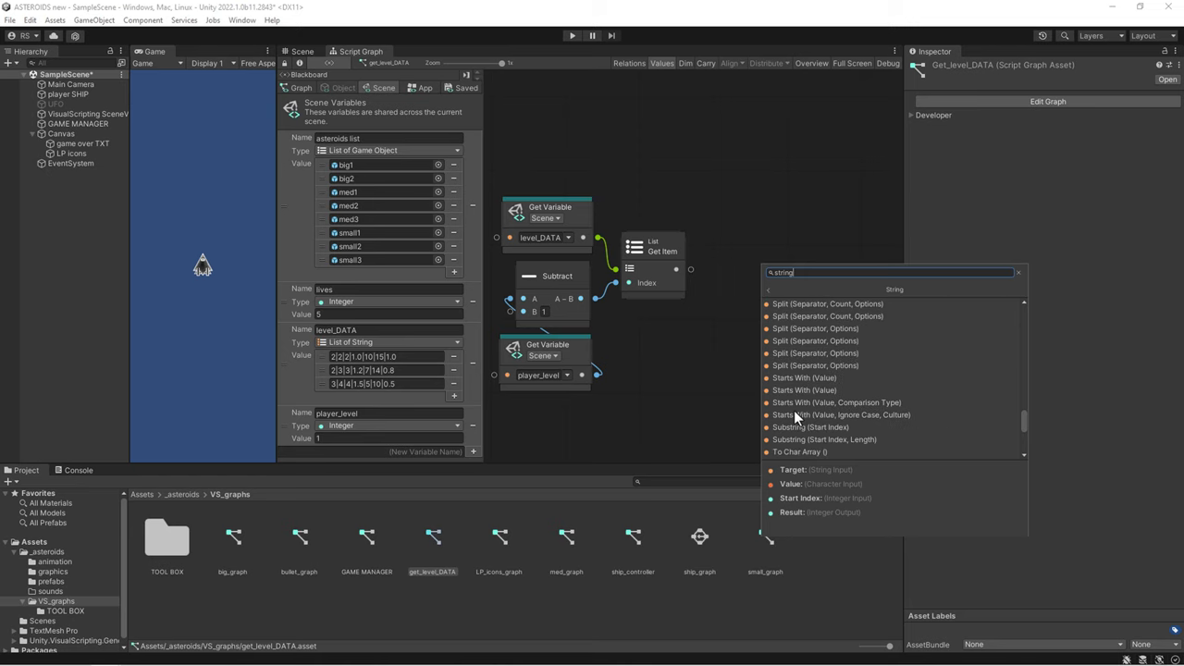
pyautogui.scroll(-1, 794, 410)
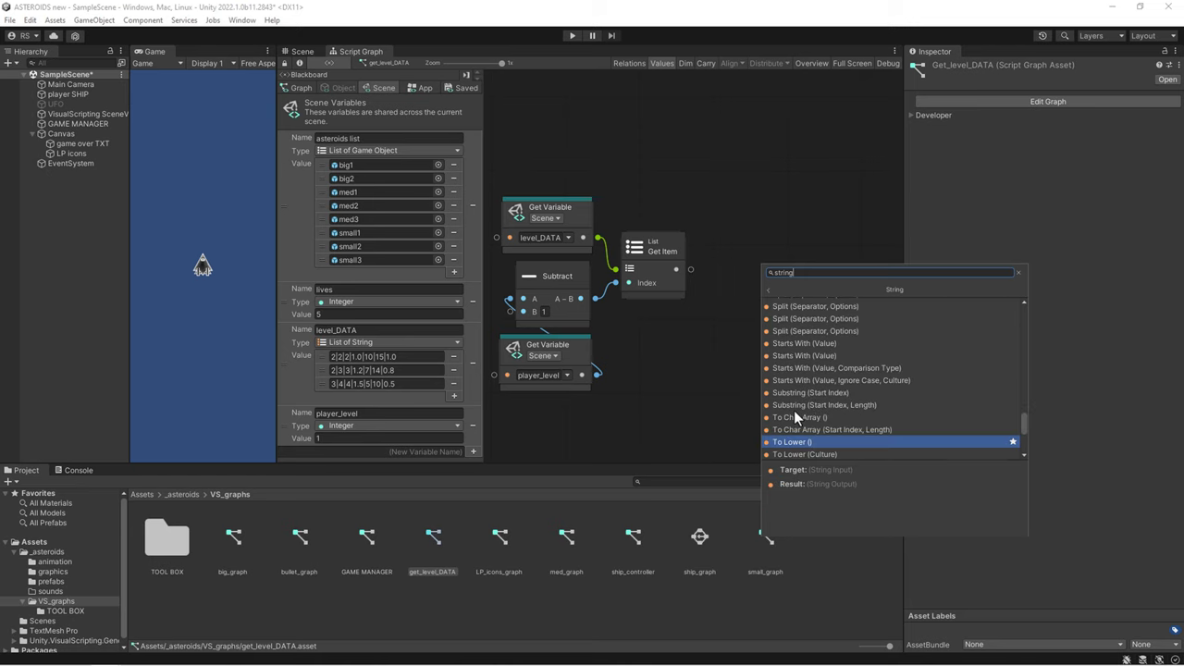
pyautogui.scroll(3, 794, 416)
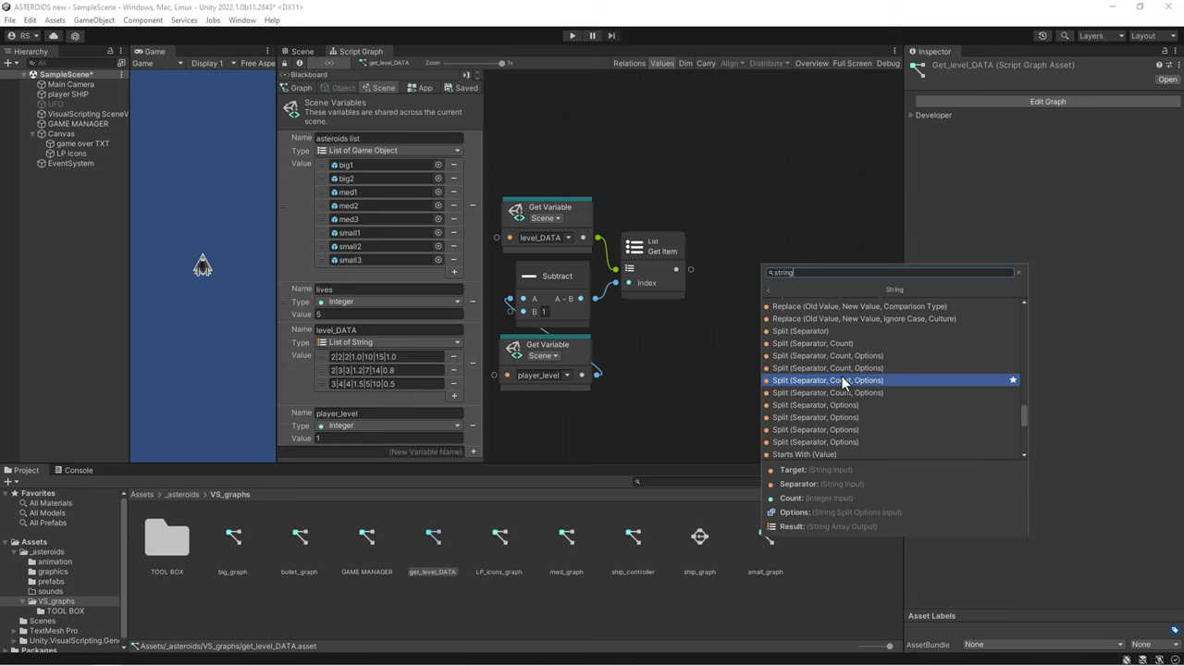
# - Compare the Split variants and add Split (Separator, Options) beside the Get List Item node
pyautogui.press('Up')
pyautogui.press('Up')
pyautogui.press('Up')
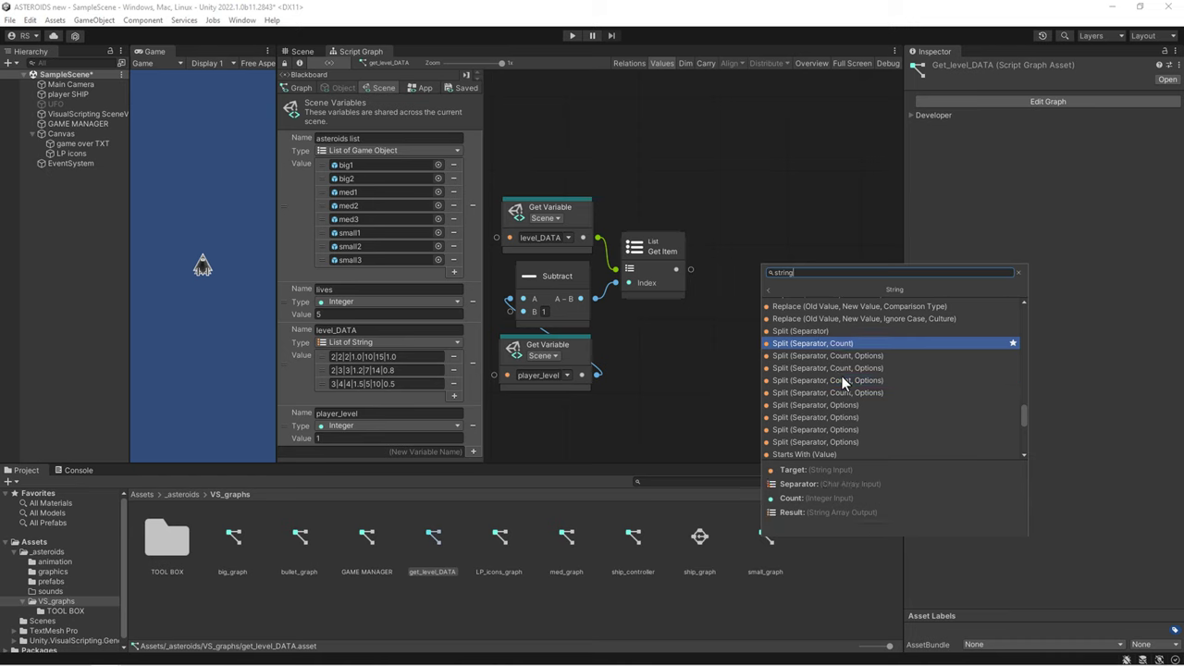
pyautogui.press('Down')
pyautogui.press('Down')
pyautogui.press('Down')
pyautogui.press('Down')
pyautogui.press('Down')
pyautogui.press('Down')
pyautogui.press('Down')
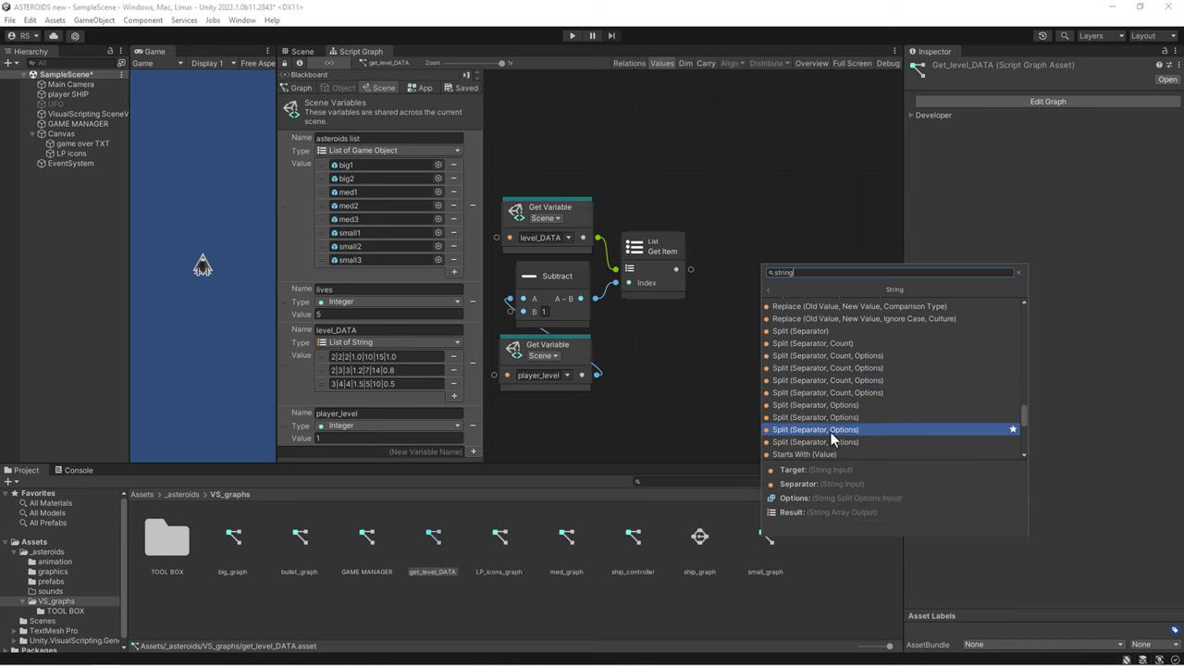
pyautogui.press('Down')
pyautogui.press('Down')
pyautogui.press('Up')
pyautogui.press('Up')
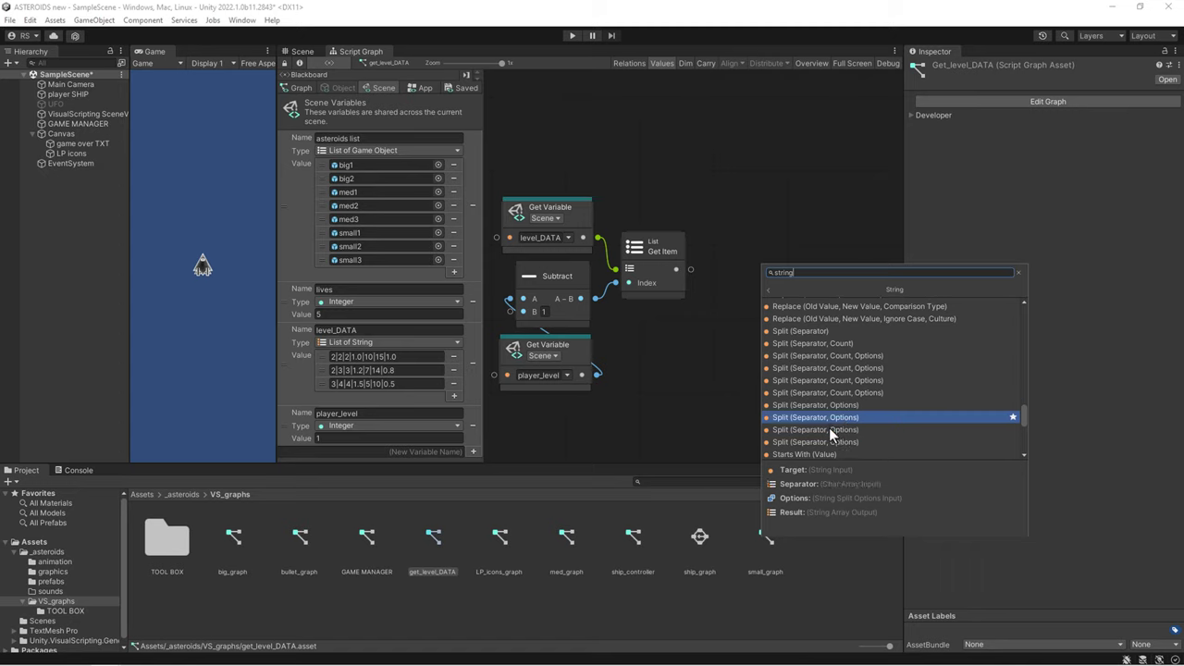
pyautogui.click(829, 429)
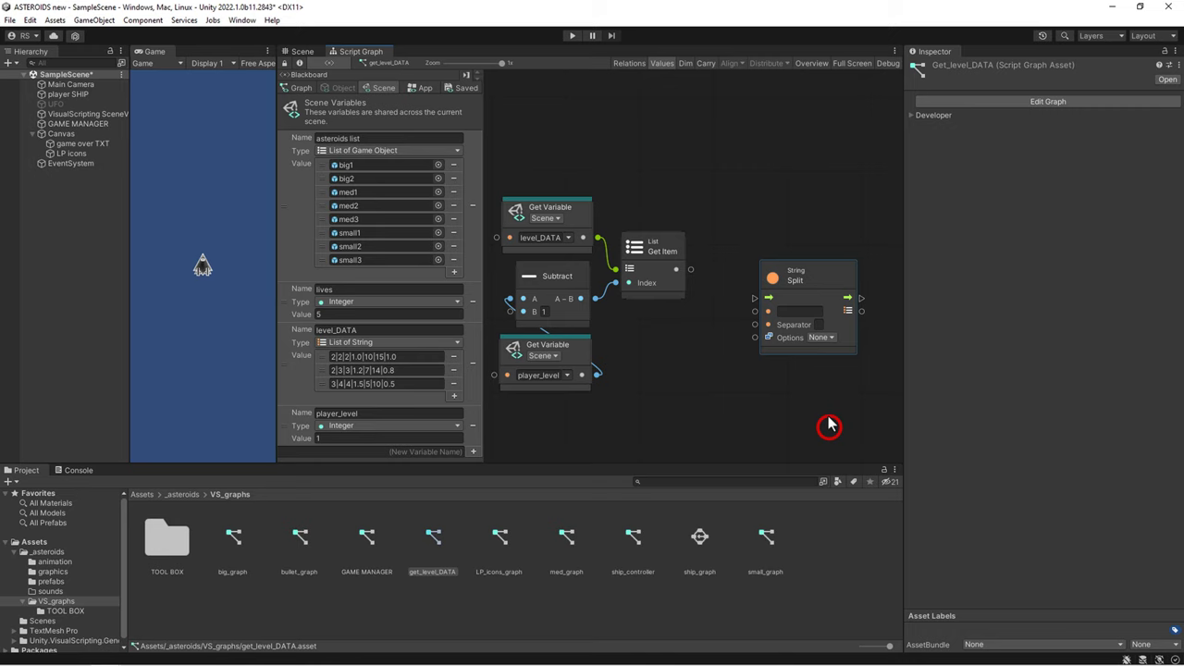
# - Move Split near Get Item, feed Get Item's output into it, and set the separator to |
pyautogui.click(812, 279)
pyautogui.moveTo(811, 256); pyautogui.dragTo(795, 224)
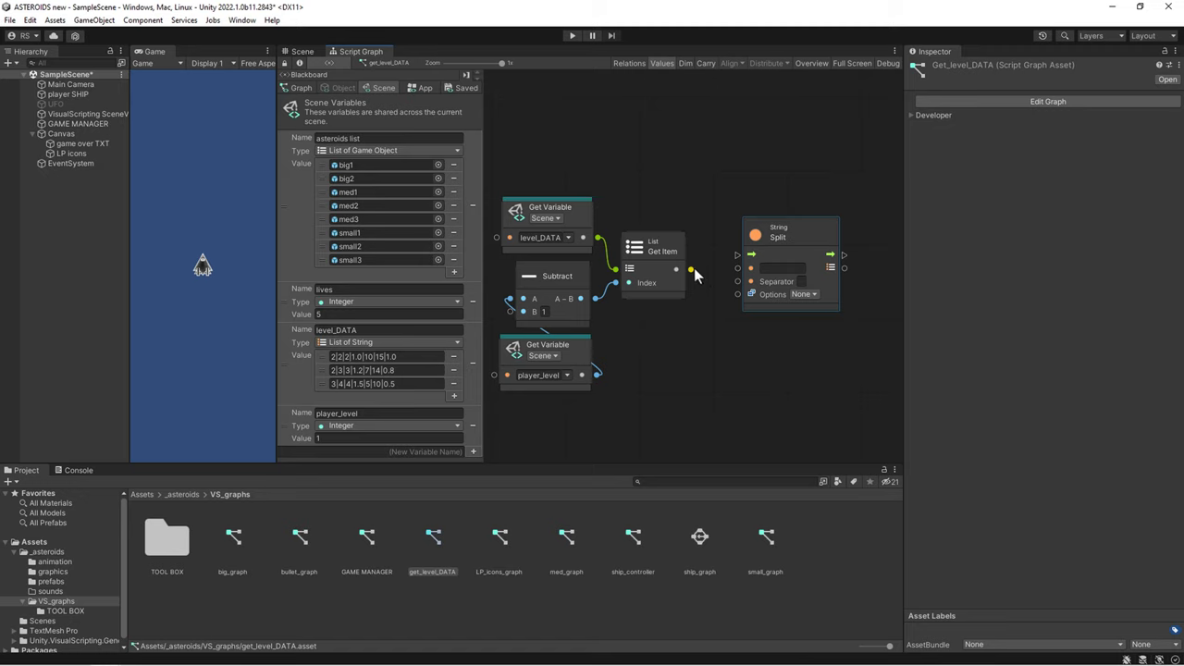
pyautogui.moveTo(692, 269); pyautogui.dragTo(737, 269)
pyautogui.click(803, 283)
pyautogui.write('|')
pyautogui.click(771, 220)
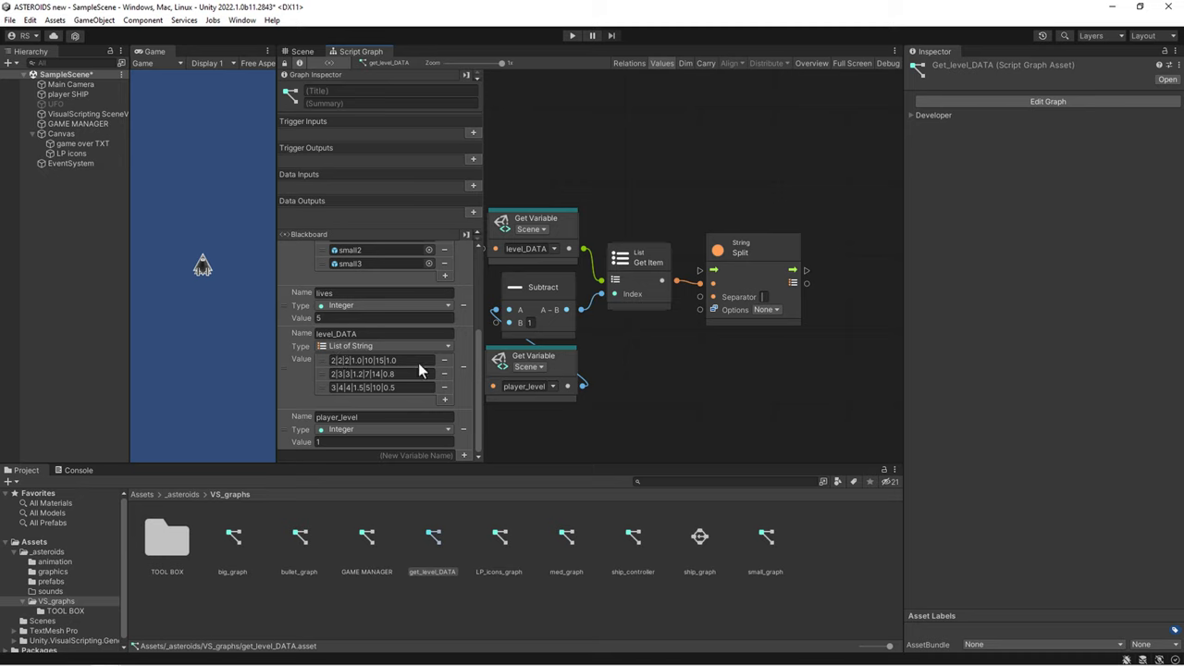
pyautogui.hscroll(5, 725, 361)
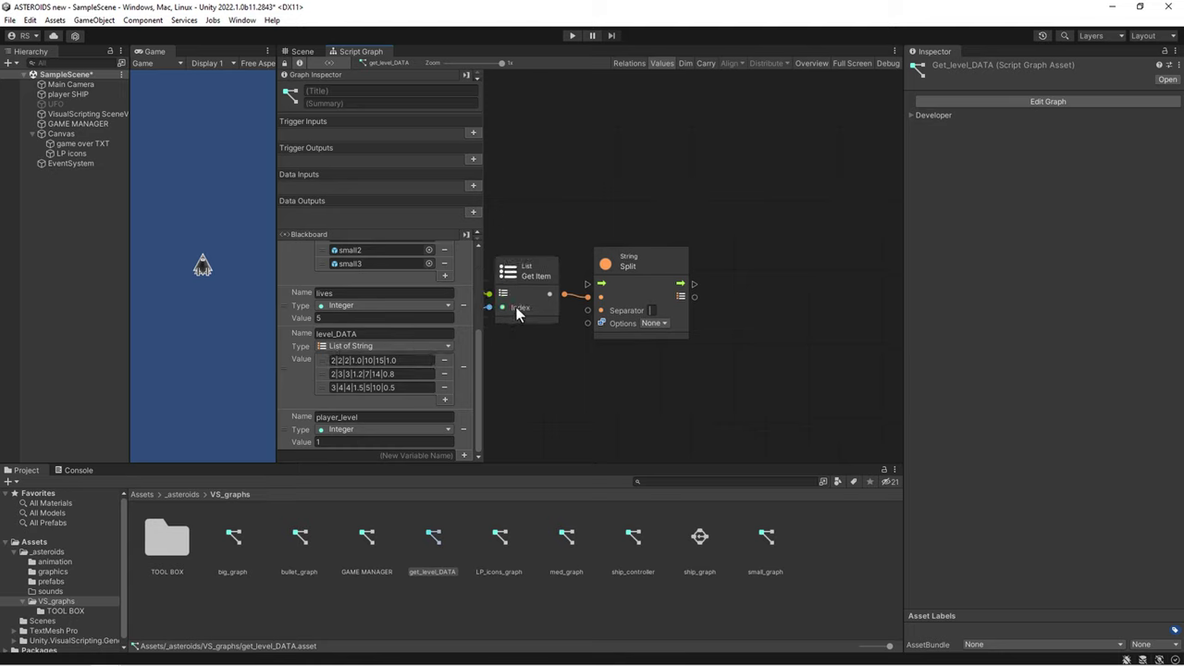
# - Duplicate Get Item, place the copy top-right, and wire Split's list output into it
pyautogui.click(517, 312)
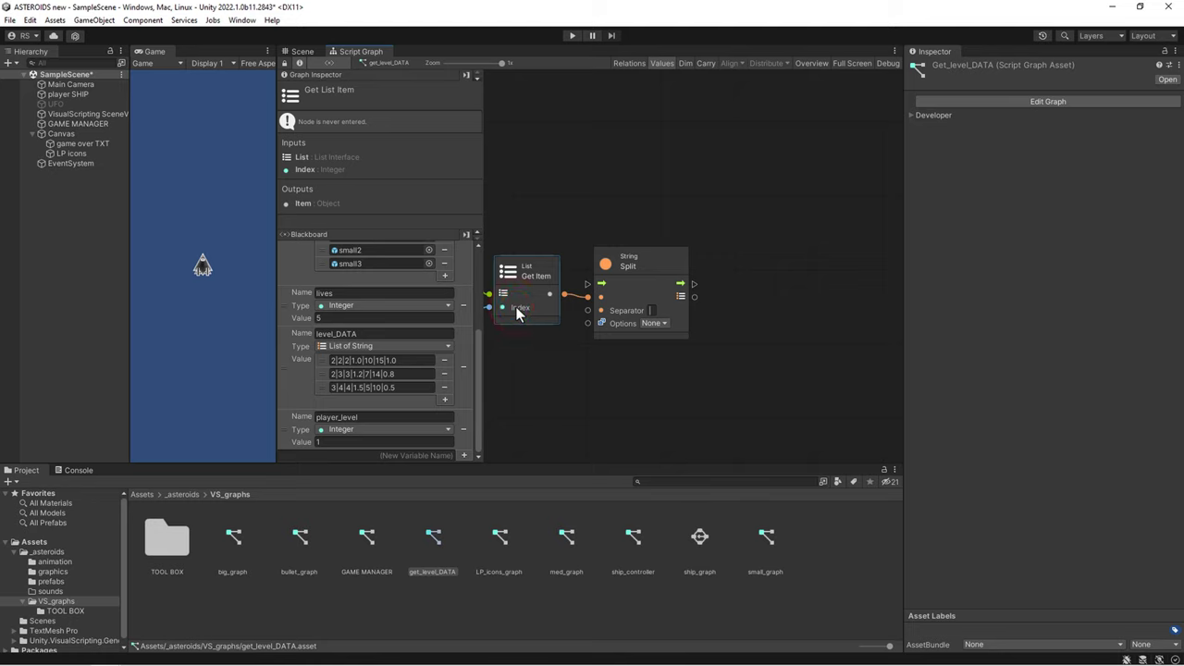
pyautogui.hotkey('ctrl', 'd')
pyautogui.click(549, 319)
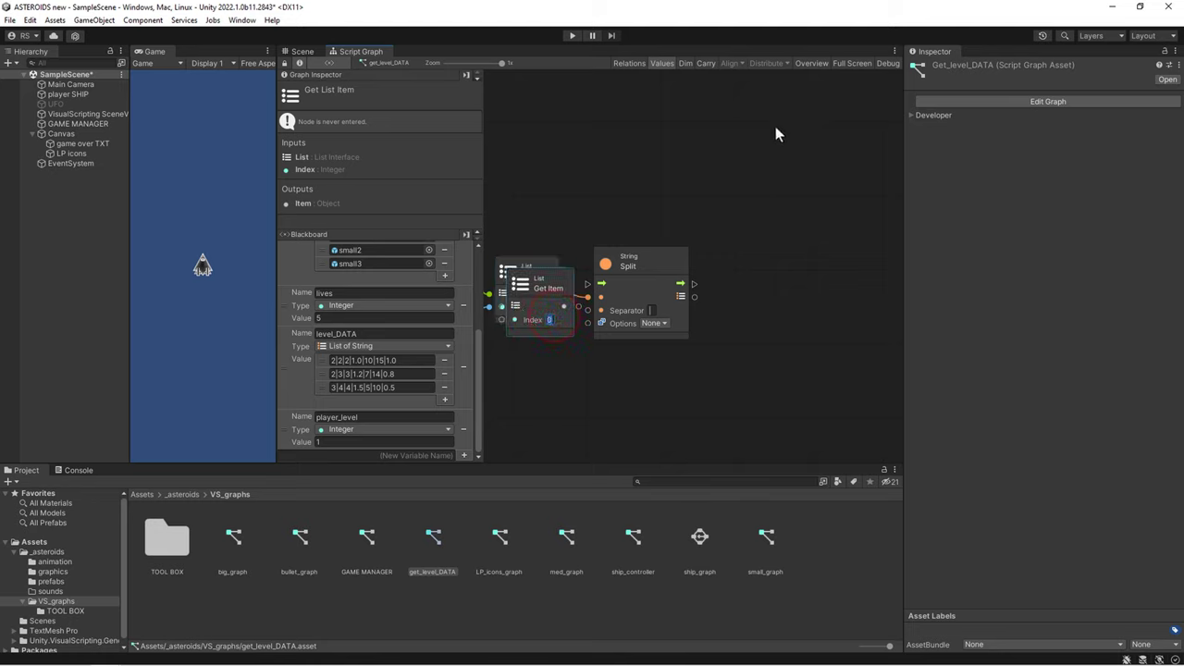
pyautogui.moveTo(547, 286); pyautogui.dragTo(826, 101)
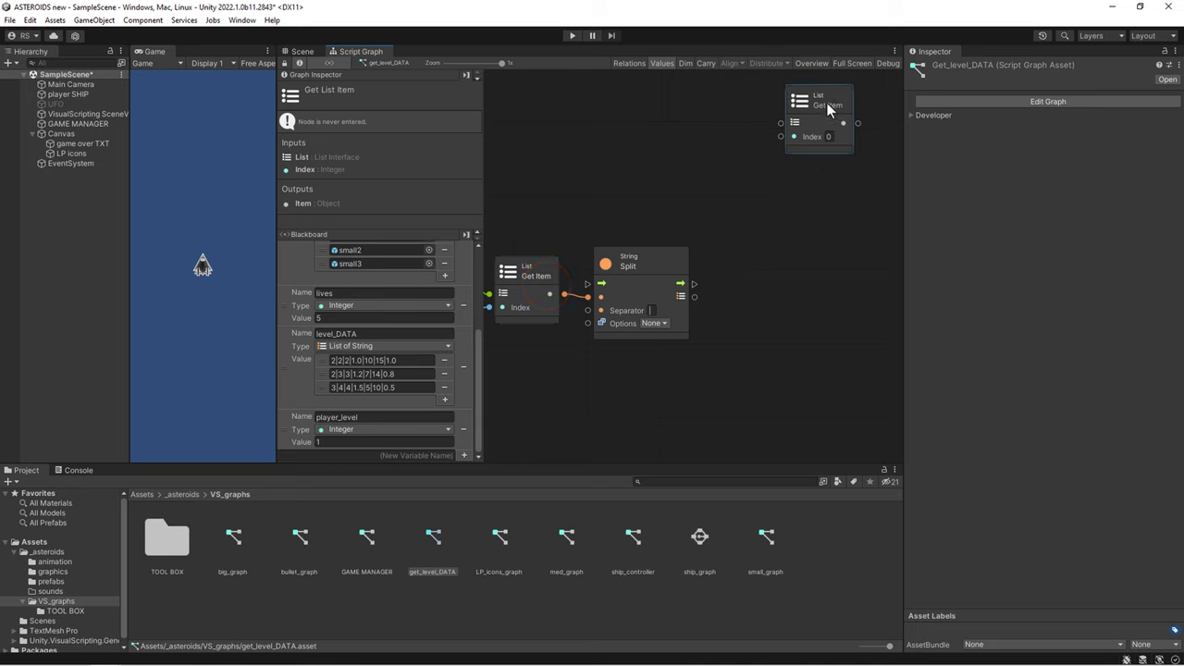
pyautogui.moveTo(700, 296)
pyautogui.mouseDown()
pyautogui.moveTo(784, 107)
pyautogui.moveTo(781, 120)
pyautogui.mouseUp()
pyautogui.click(339, 360)
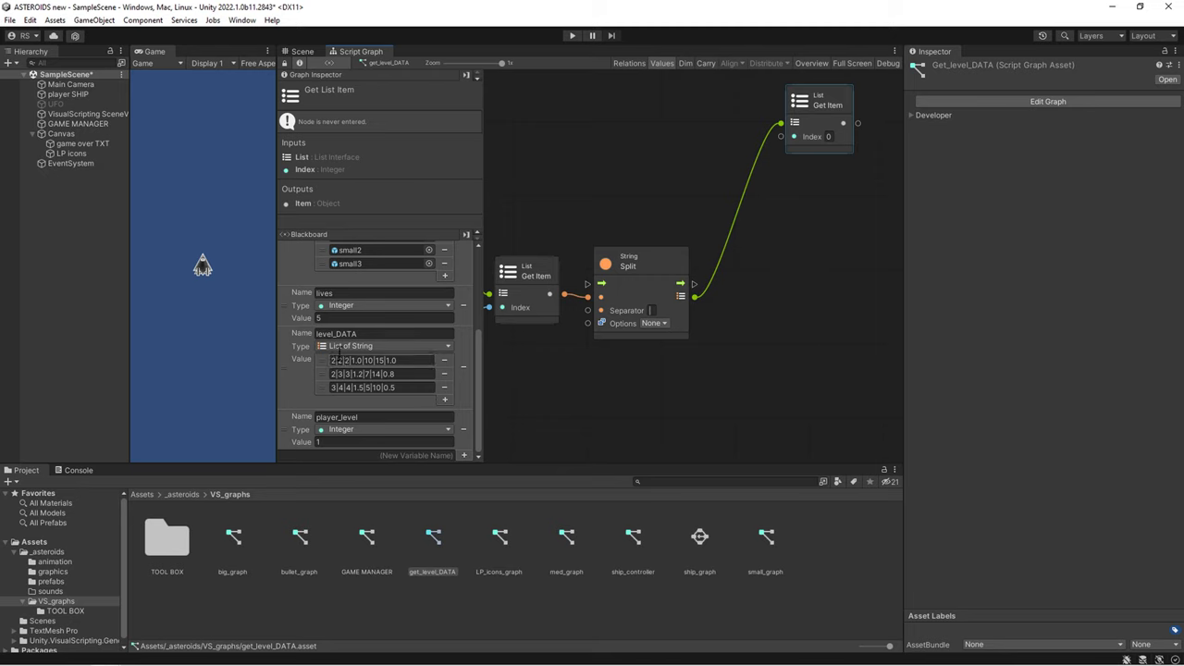
pyautogui.moveTo(531, 300); pyautogui.dragTo(422, 297, button='middle')
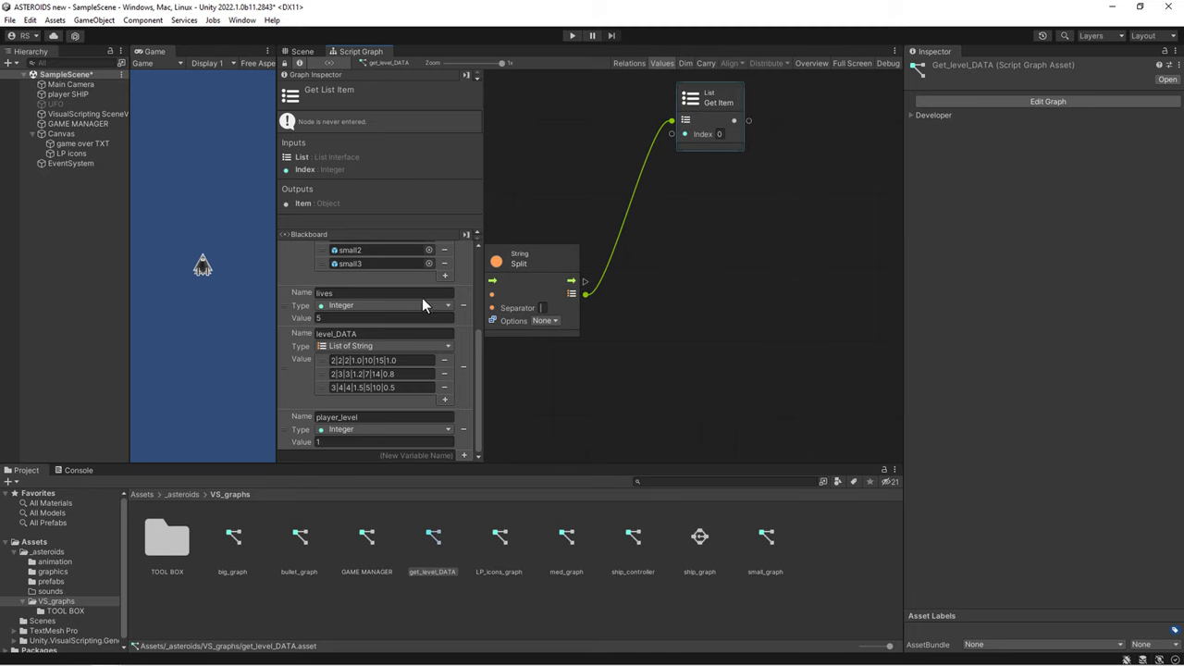
# - Duplicate the new Get Item into a stacked column of seven Get Item nodes
pyautogui.click(721, 108)
pyautogui.hotkey('ctrl', 'd')
pyautogui.moveTo(737, 117)
pyautogui.mouseDown()
pyautogui.moveTo(731, 247)
pyautogui.moveTo(733, 236)
pyautogui.mouseUp()
pyautogui.hotkey('ctrl', 'd')
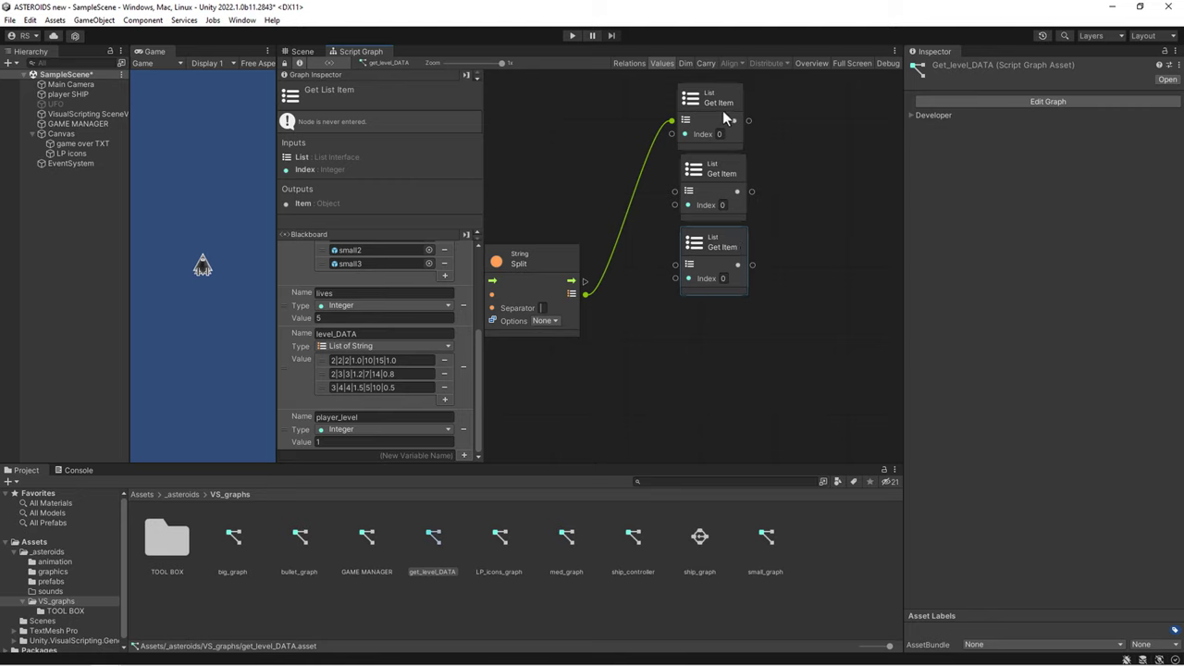
pyautogui.keyDown('ctrl'); pyautogui.click(712, 108); pyautogui.keyUp('ctrl')
pyautogui.keyDown('ctrl'); pyautogui.click(711, 176); pyautogui.keyUp('ctrl')
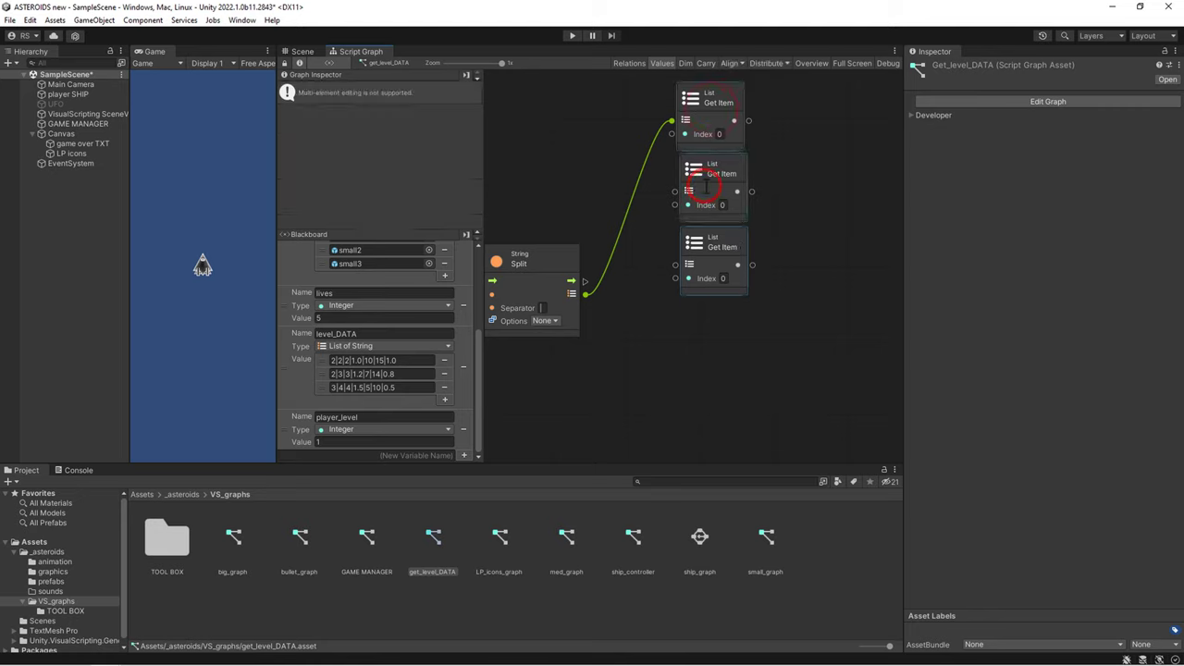
pyautogui.hotkey('ctrl', 'd')
pyautogui.moveTo(737, 113); pyautogui.dragTo(731, 321)
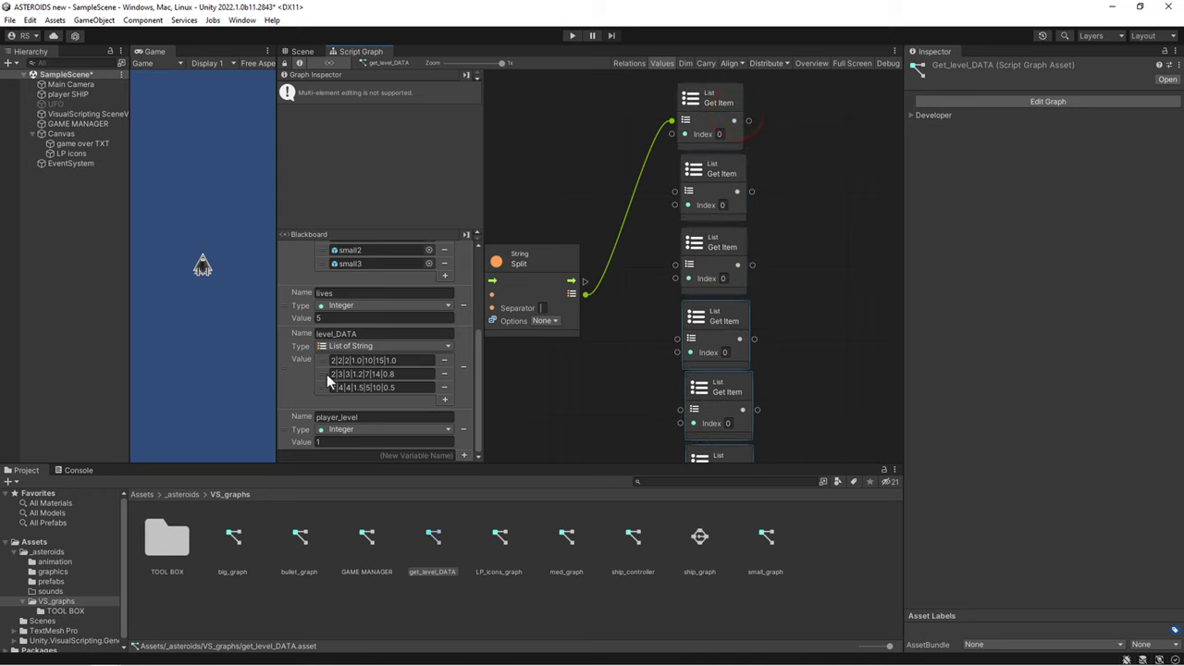
pyautogui.scroll(-3, 501, 367)
pyautogui.scroll(-2, 727, 363)
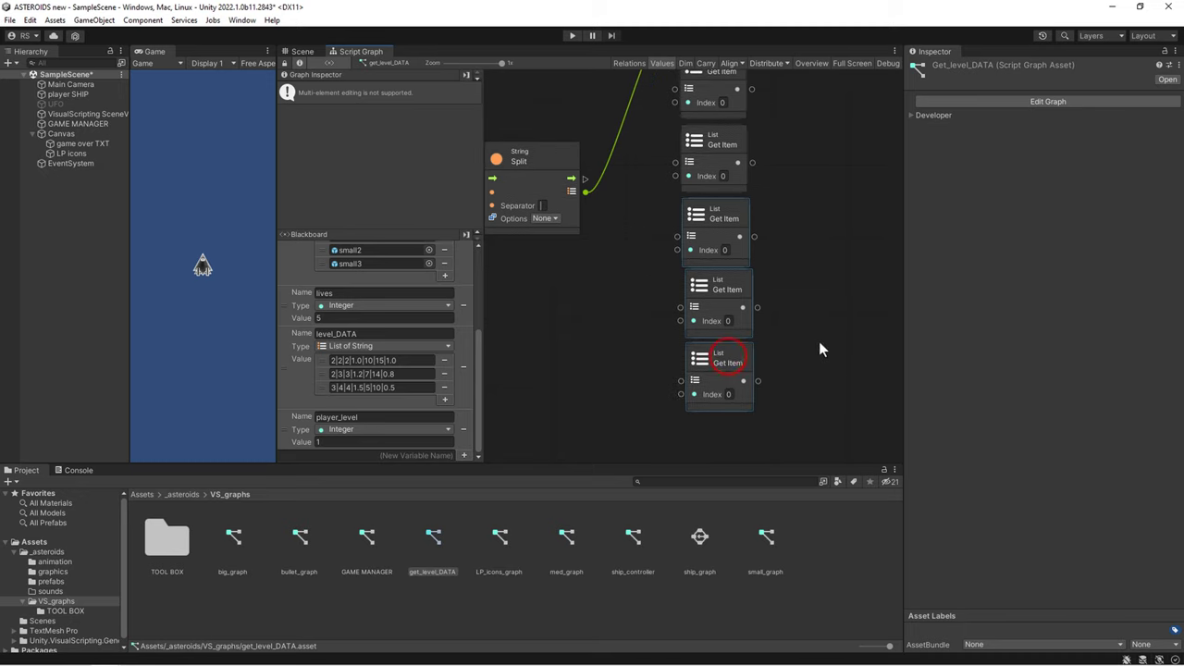
pyautogui.click(820, 342)
pyautogui.click(746, 359)
pyautogui.hotkey('ctrl', 'd')
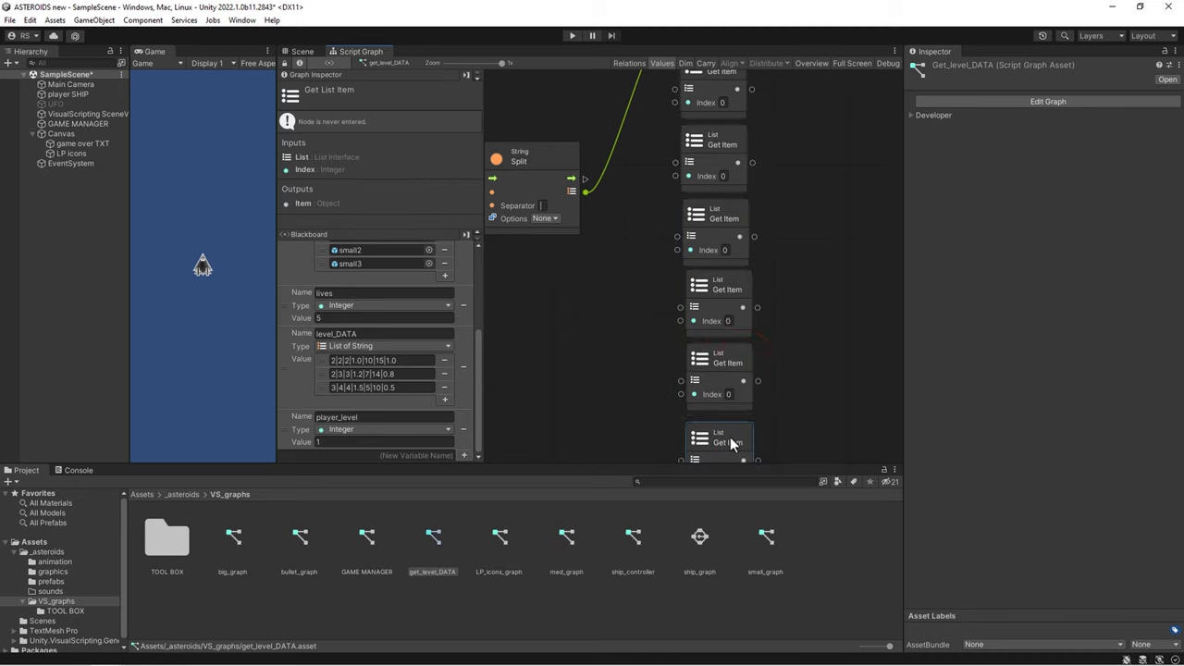
pyautogui.moveTo(730, 438); pyautogui.dragTo(730, 435)
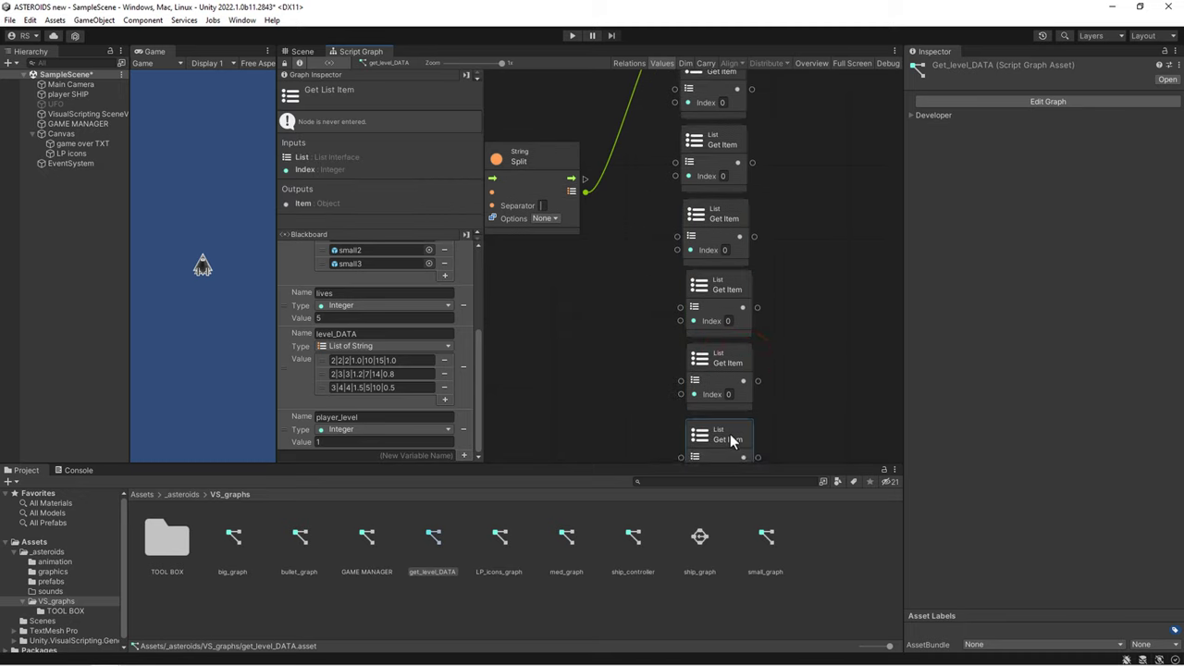
# - Set the Get Item indexes 0–6 and connect Split's list to the remaining nodes
pyautogui.click(724, 176)
pyautogui.scroll(1, 725, 171)
pyautogui.scroll(1, 726, 166)
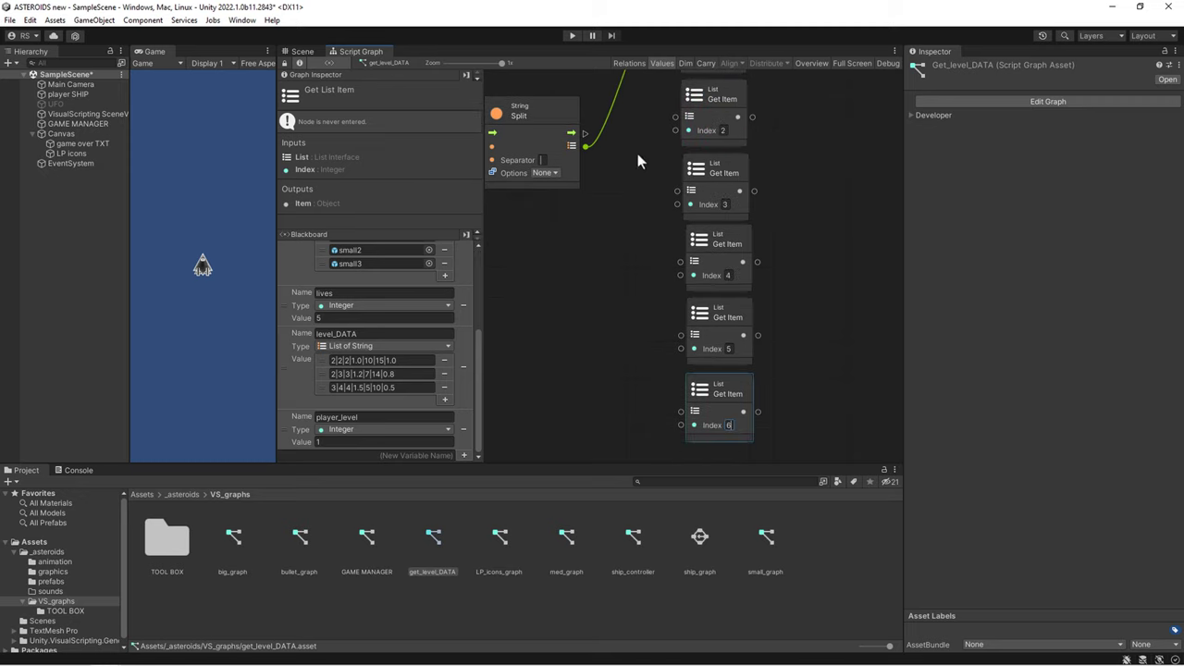
pyautogui.moveTo(586, 146)
pyautogui.mouseDown()
pyautogui.moveTo(675, 117)
pyautogui.moveTo(673, 192)
pyautogui.mouseUp()
pyautogui.moveTo(587, 146); pyautogui.dragTo(681, 263)
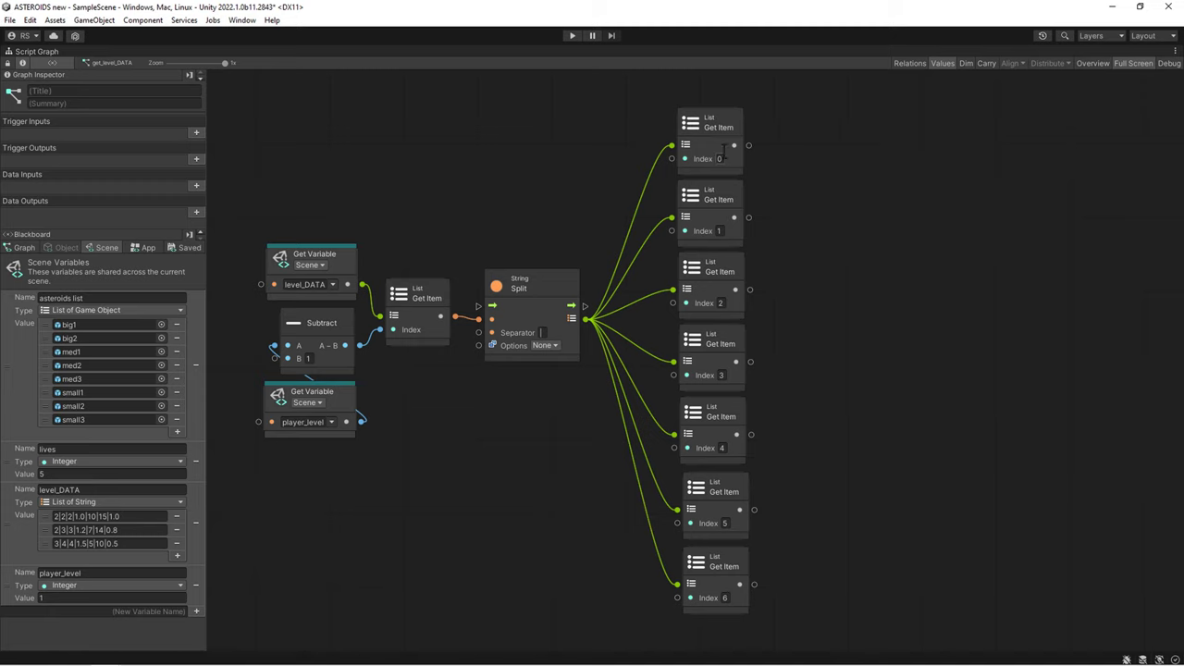
# - Search 'parse' and add a Float Parse (S) node right of the Get Item column
pyautogui.rightClick(795, 142)
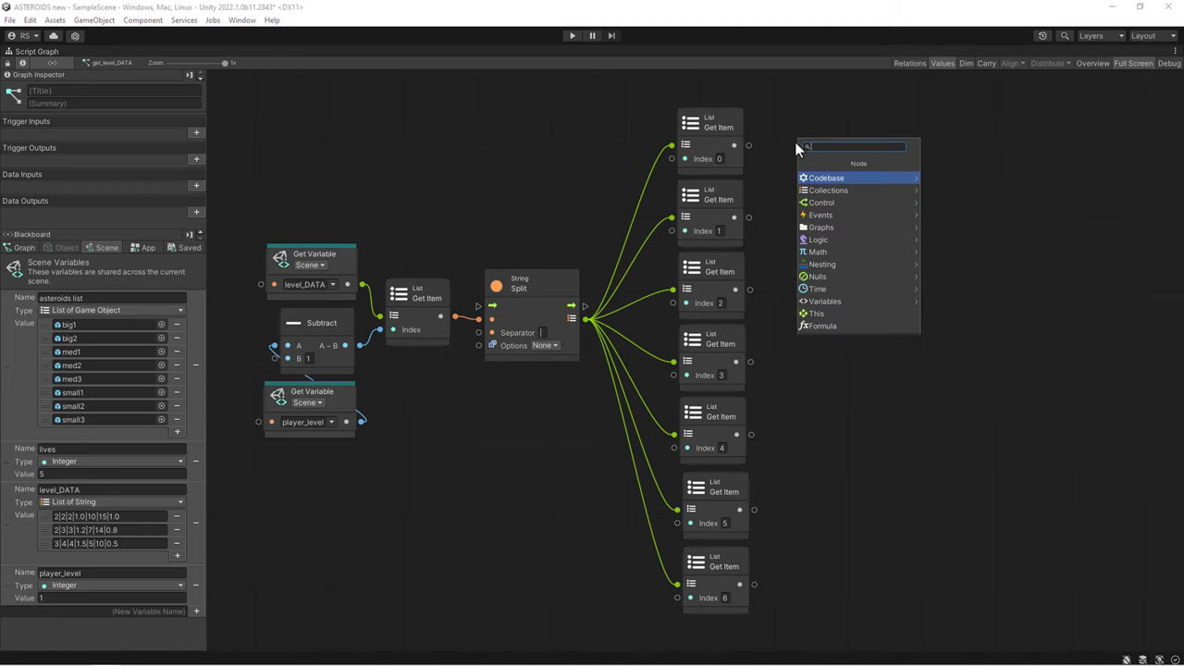
pyautogui.click(787, 119)
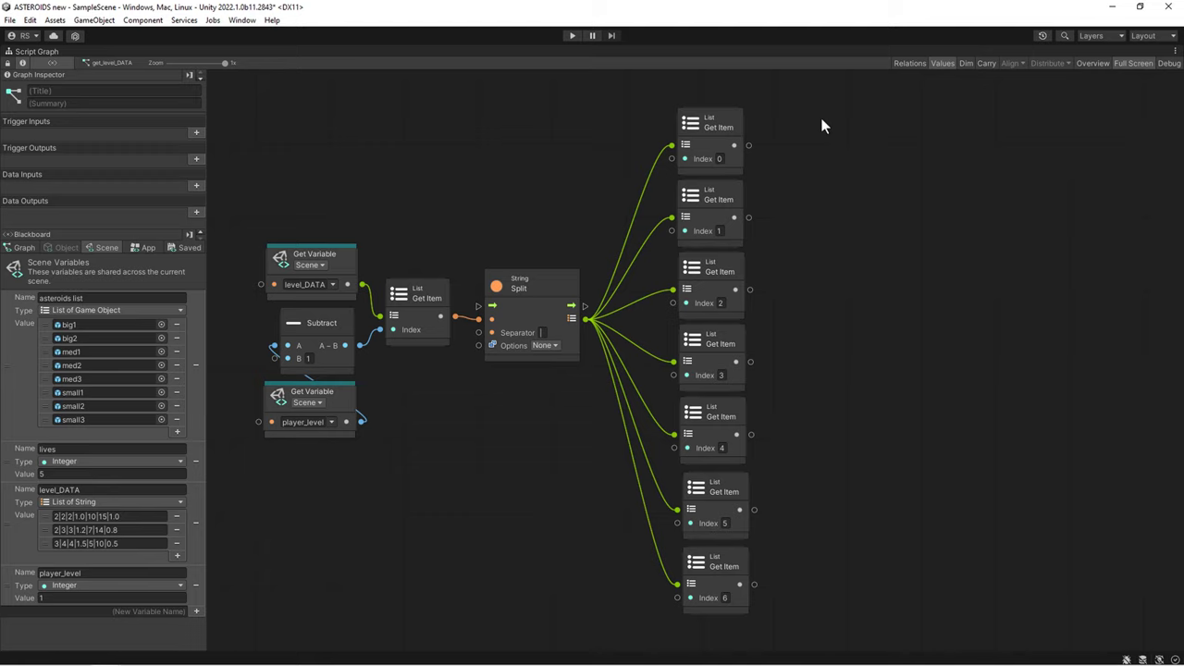
pyautogui.rightClick(822, 120)
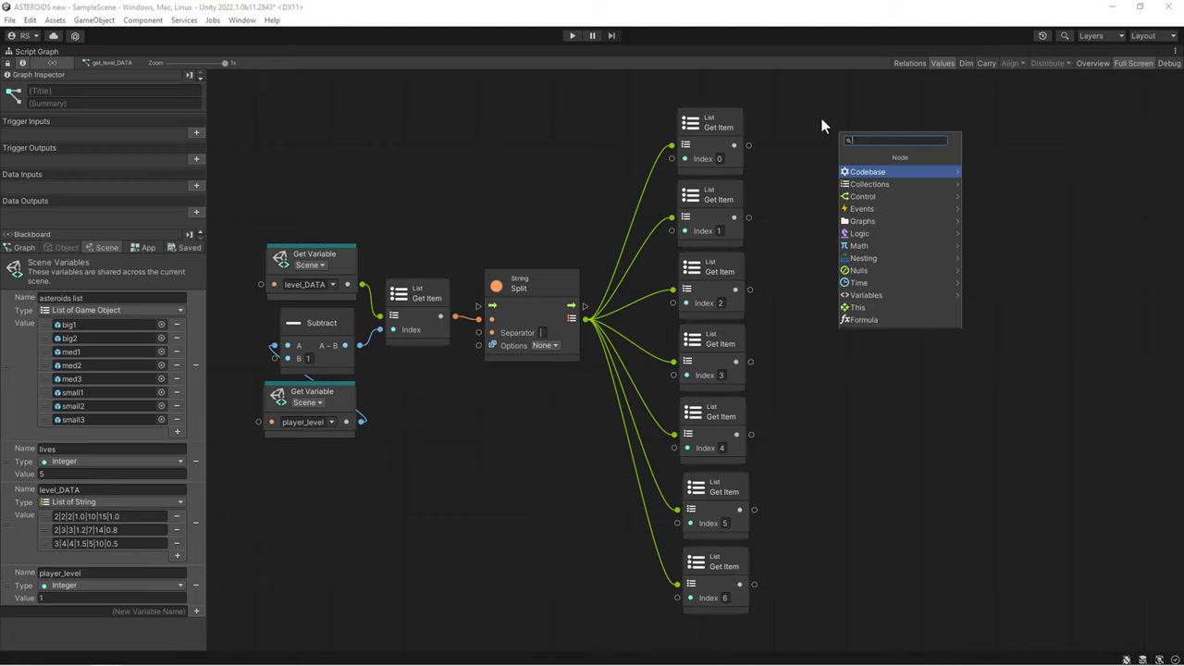
pyautogui.write('parse')
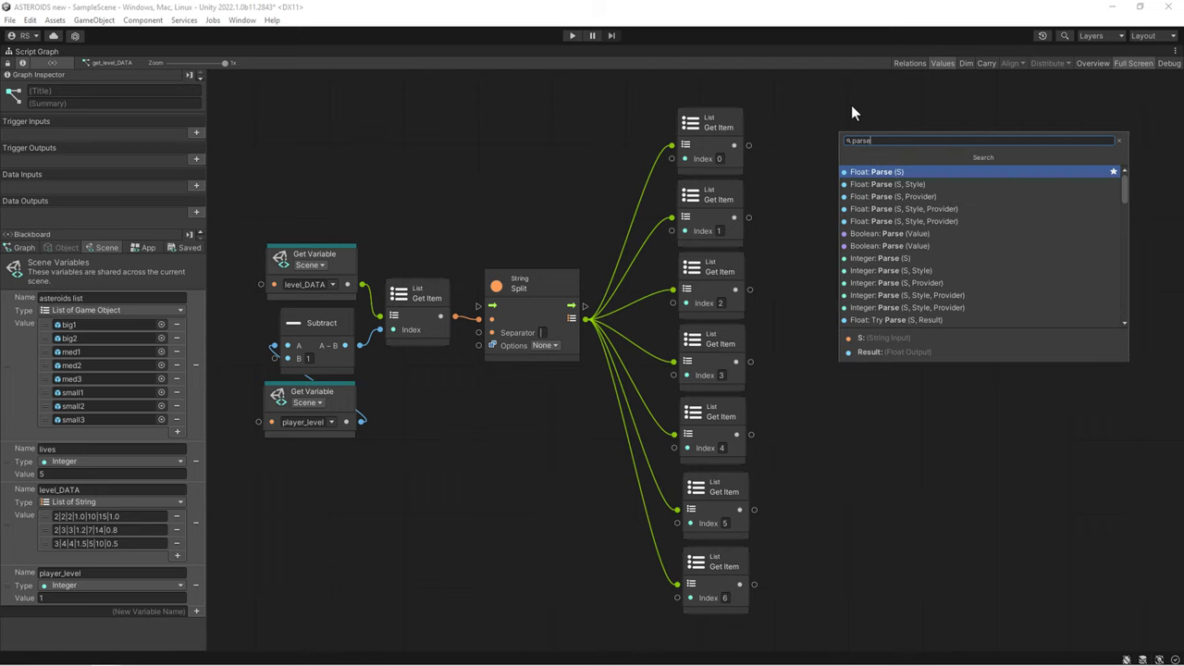
pyautogui.press('Up')
pyautogui.press('Up')
pyautogui.press('Up')
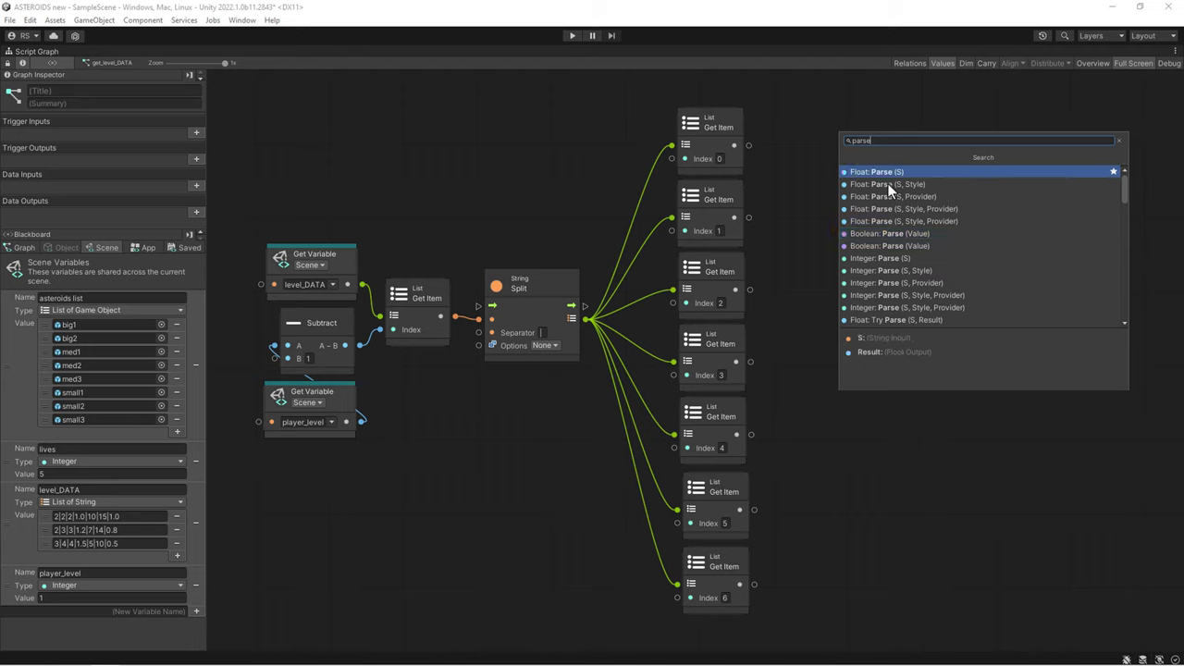
pyautogui.press('Down')
pyautogui.press('Down')
pyautogui.press('Down')
pyautogui.press('Down')
pyautogui.press('Up')
pyautogui.press('Up')
pyautogui.press('Up')
pyautogui.press('Down')
pyautogui.press('Down')
pyautogui.press('Up')
pyautogui.press('Up')
pyautogui.press('Down')
pyautogui.press('Down')
pyautogui.press('Down')
pyautogui.press('Up')
pyautogui.press('Down')
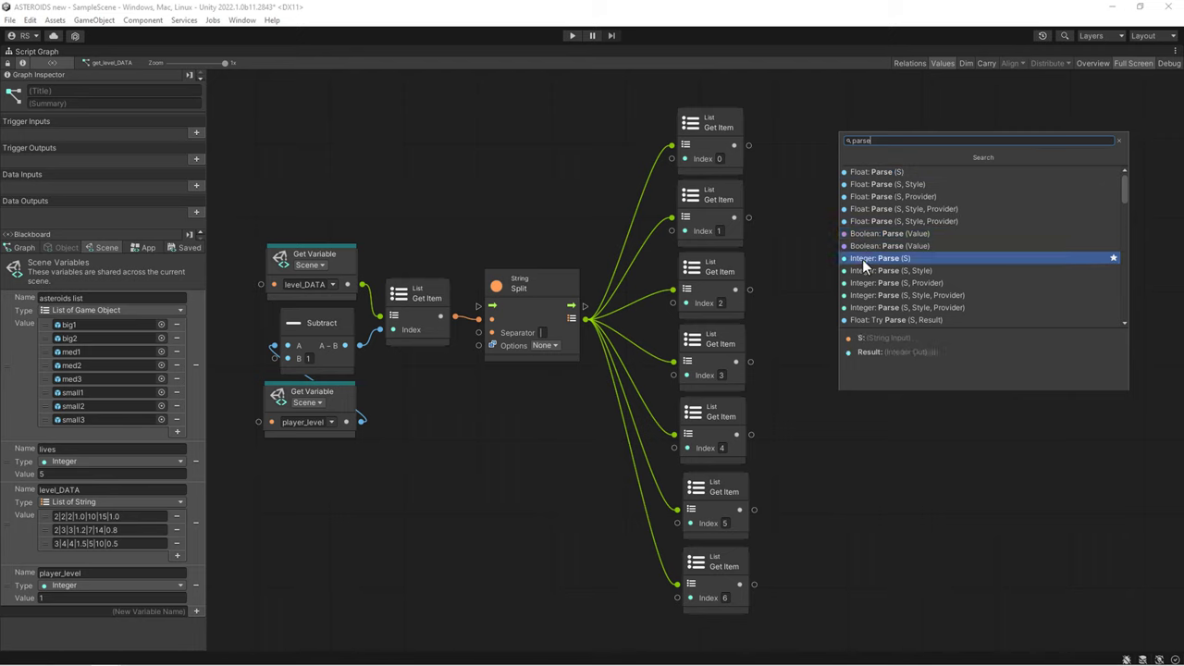
pyautogui.press('Down')
pyautogui.press('Down')
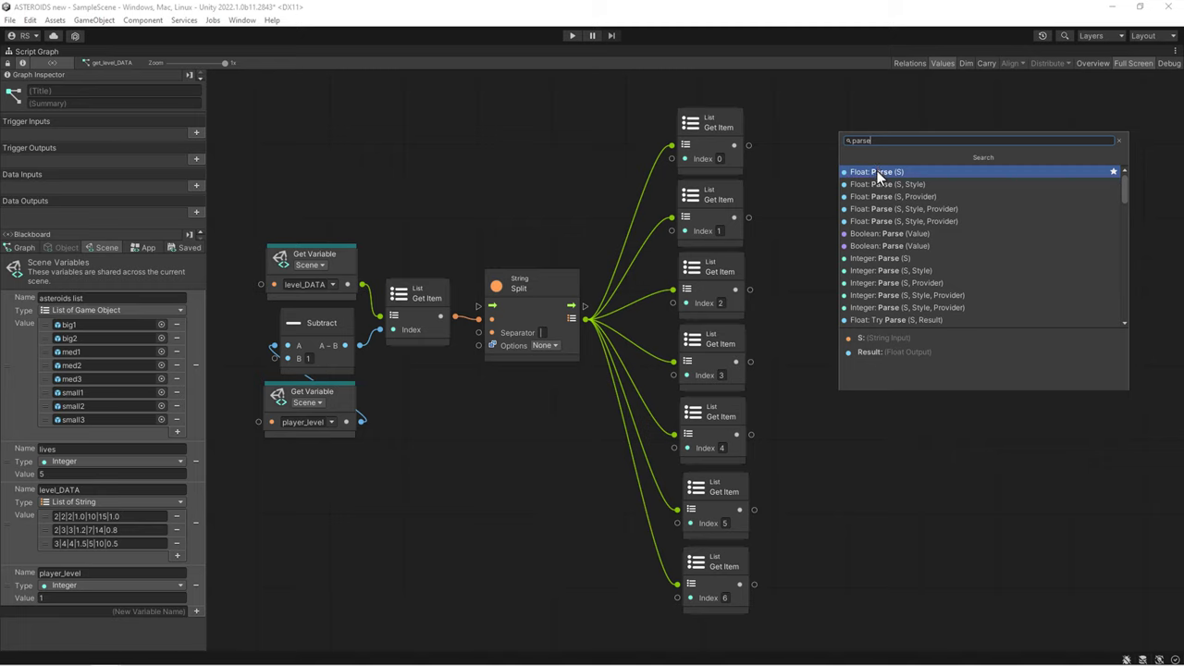
pyautogui.click(877, 172)
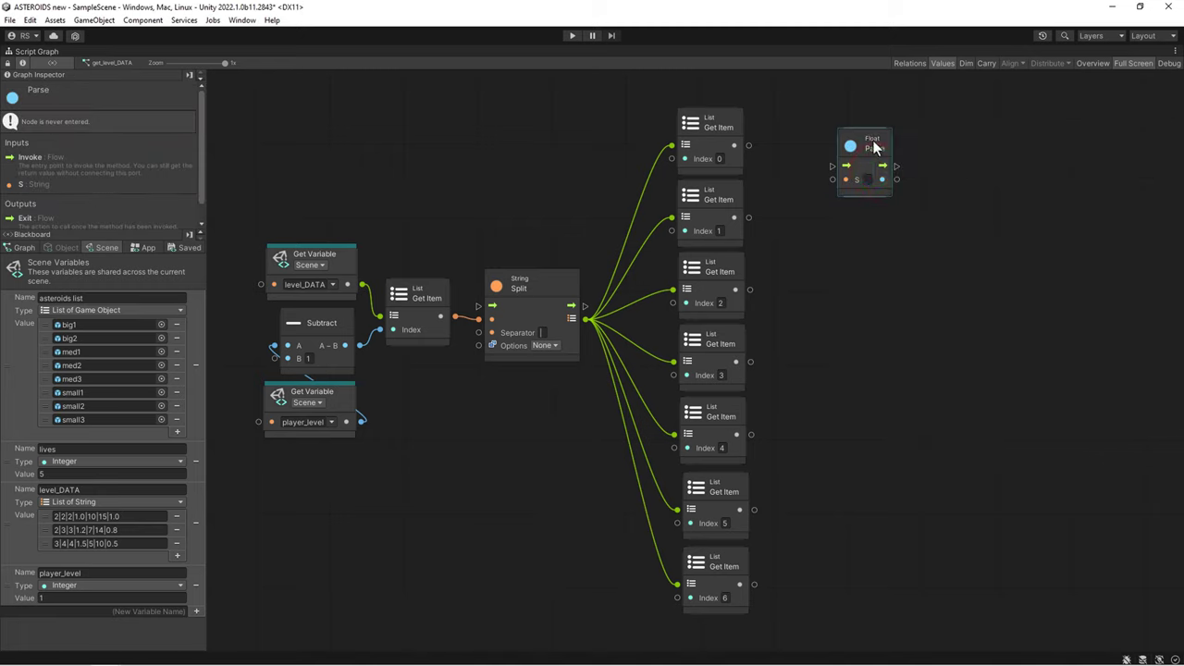
# - Place the Float Parse beside Get Item index 3, then add and duplicate an Integer Parse node
pyautogui.moveTo(873, 141); pyautogui.dragTo(867, 117)
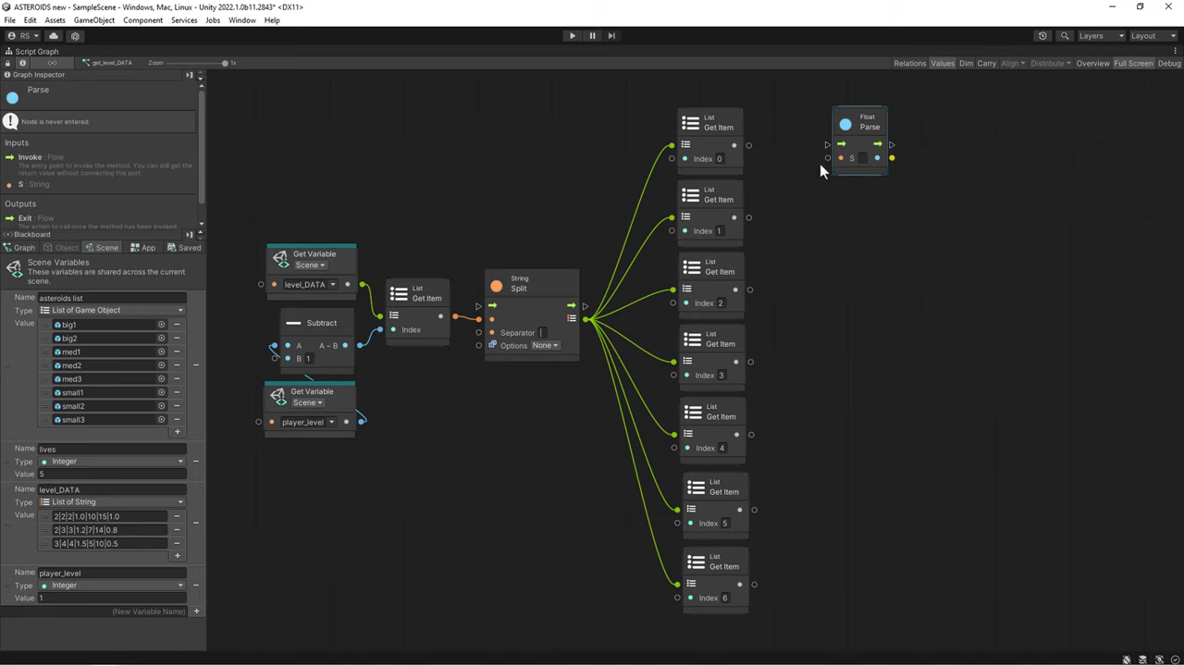
pyautogui.moveTo(870, 130)
pyautogui.mouseDown()
pyautogui.moveTo(846, 350)
pyautogui.moveTo(875, 352)
pyautogui.mouseUp()
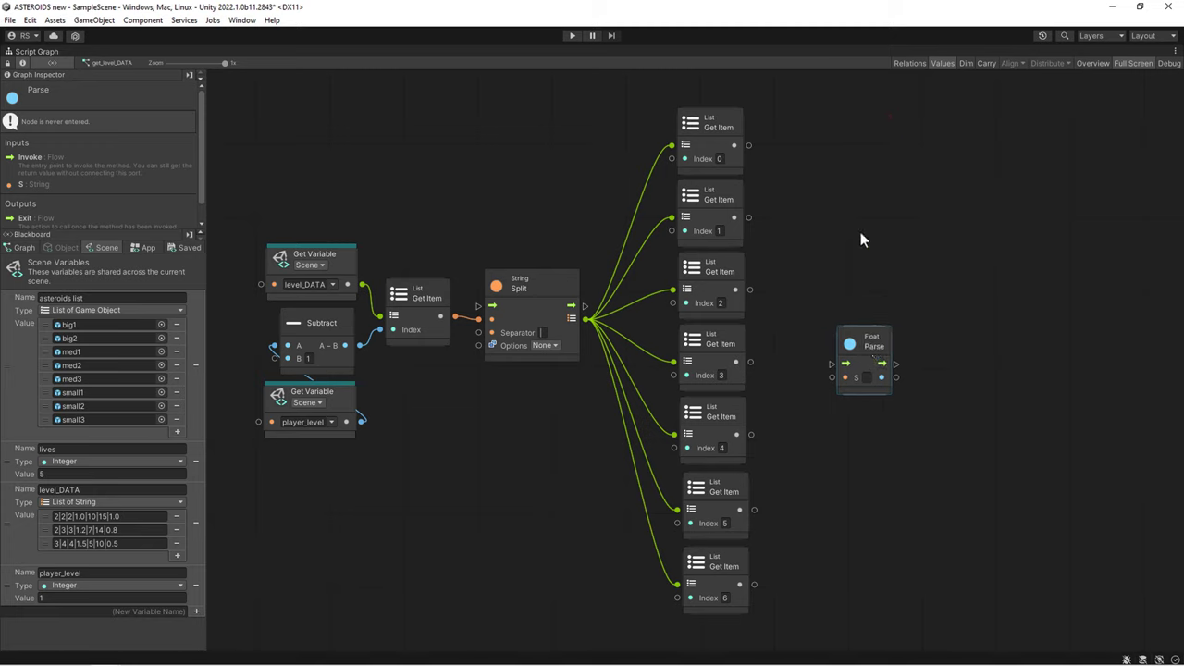
pyautogui.rightClick(856, 155)
pyautogui.click(886, 162)
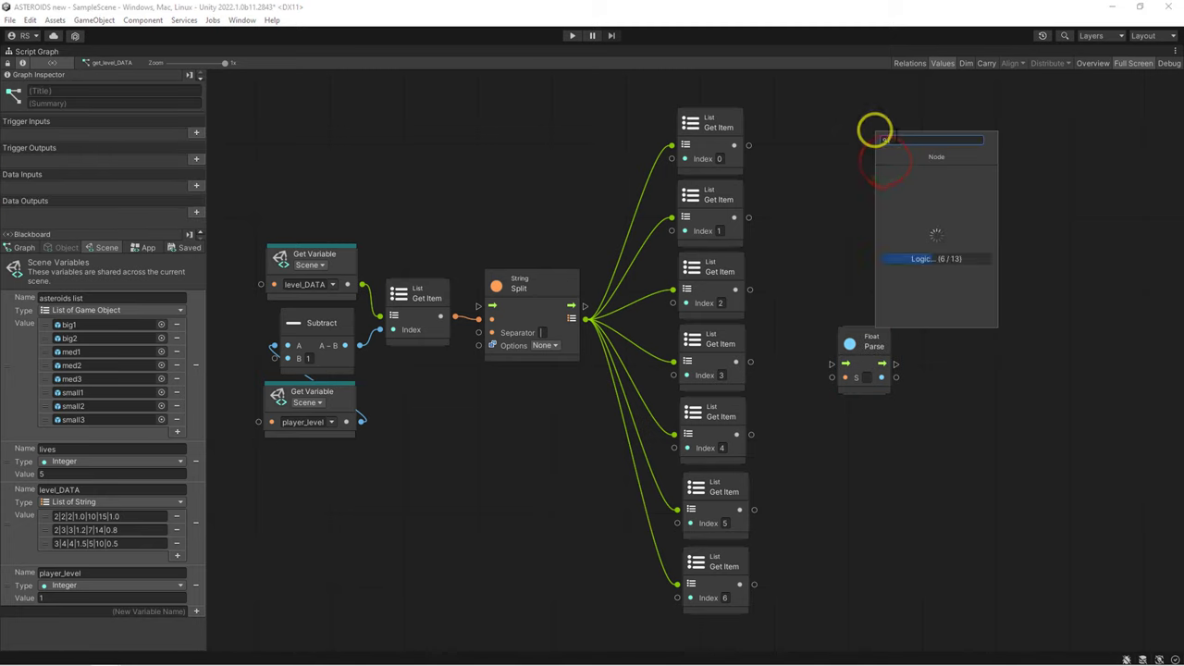
pyautogui.click(902, 139)
pyautogui.write('parse')
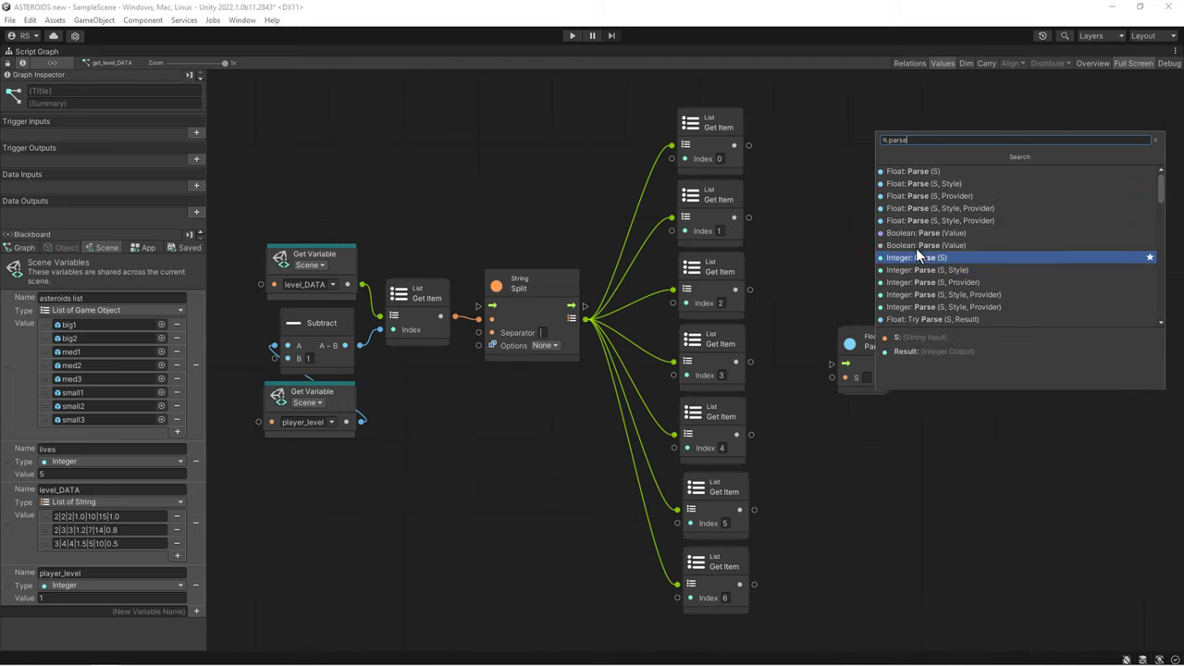
pyautogui.click(916, 250)
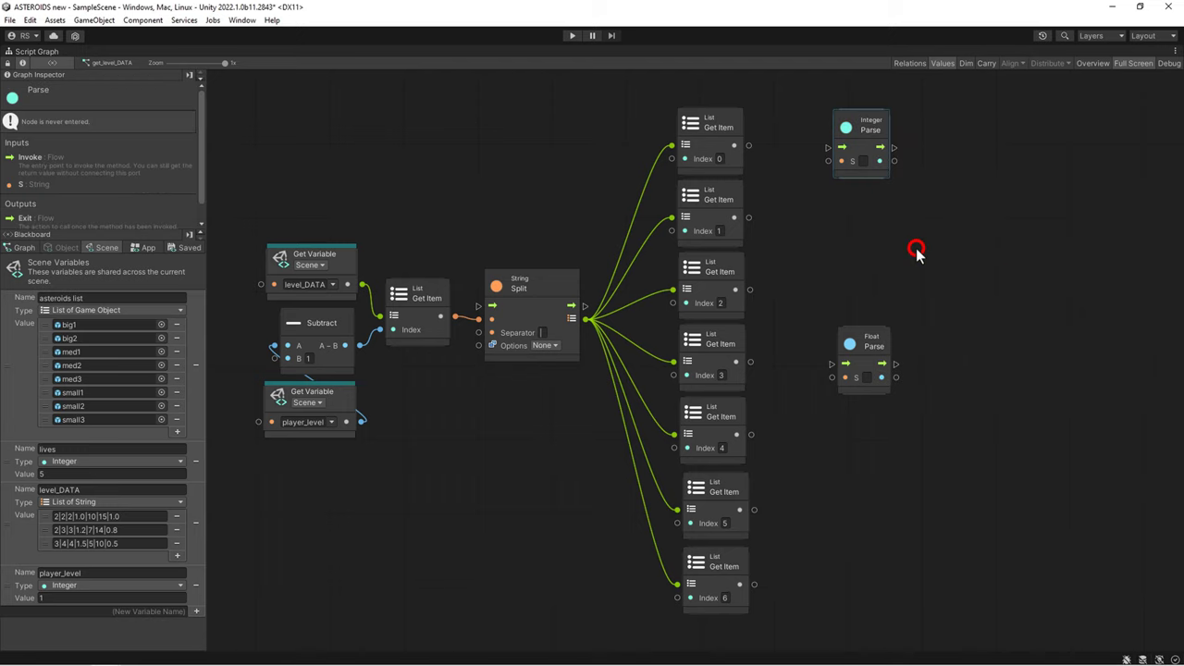
pyautogui.hotkey('ctrl', 'd')
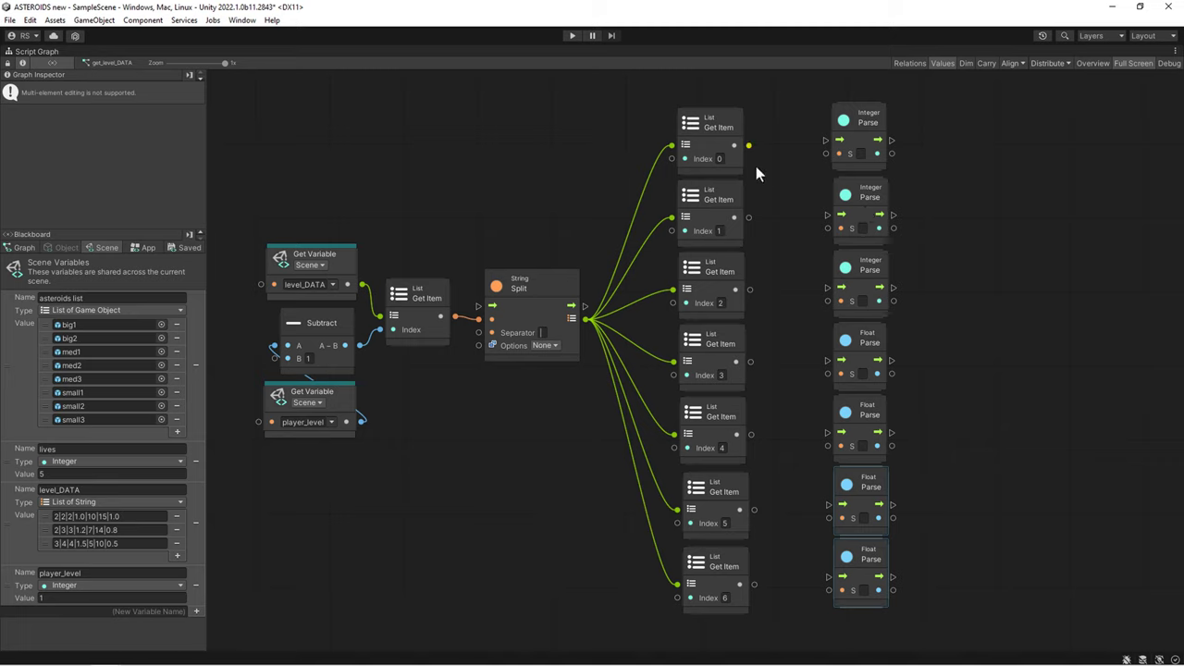
# - Connect Get Item indexes 0, 1 and 2 to their own Integer Parse nodes
pyautogui.moveTo(749, 146); pyautogui.dragTo(826, 154)
pyautogui.moveTo(749, 218); pyautogui.dragTo(831, 232)
pyautogui.moveTo(750, 289); pyautogui.dragTo(828, 305)
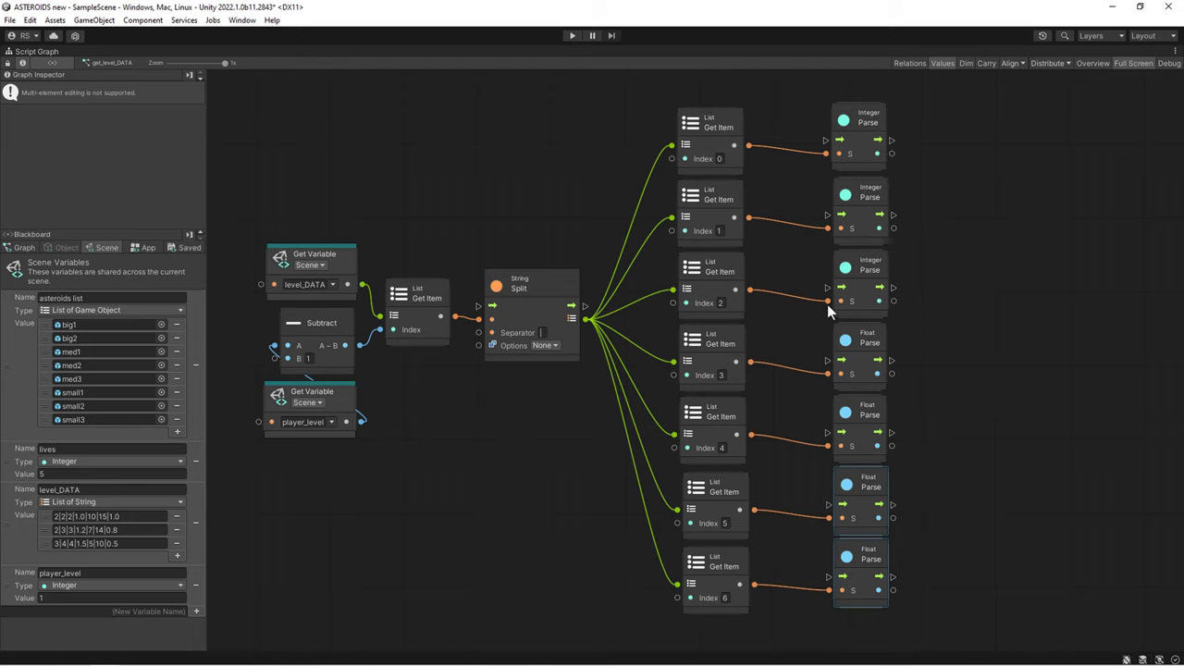
# - Add an Output node through an 'outp' search and create its first data output
pyautogui.rightClick(956, 212)
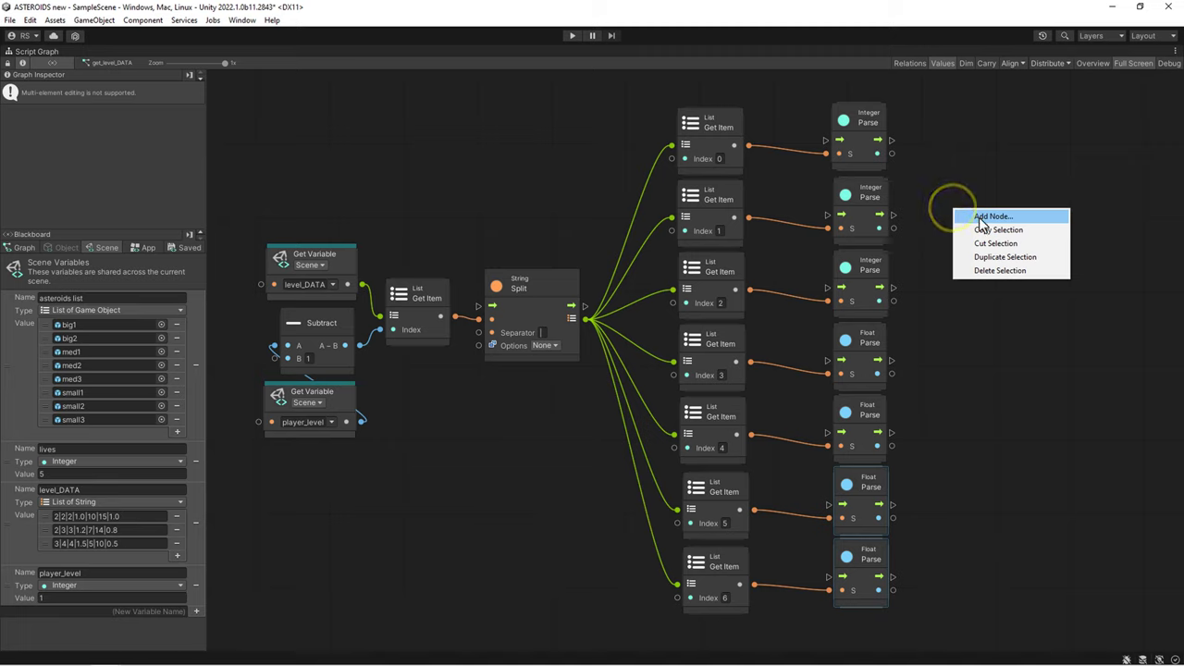
pyautogui.click(961, 216)
pyautogui.write('ou')
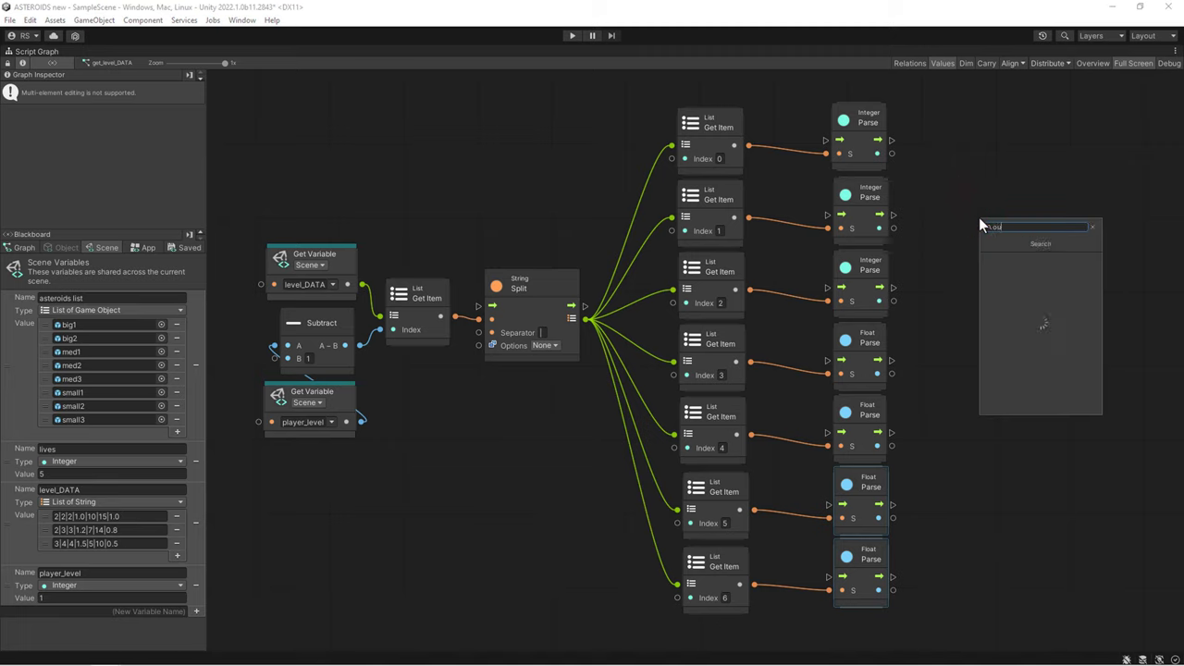
pyautogui.write('tput')
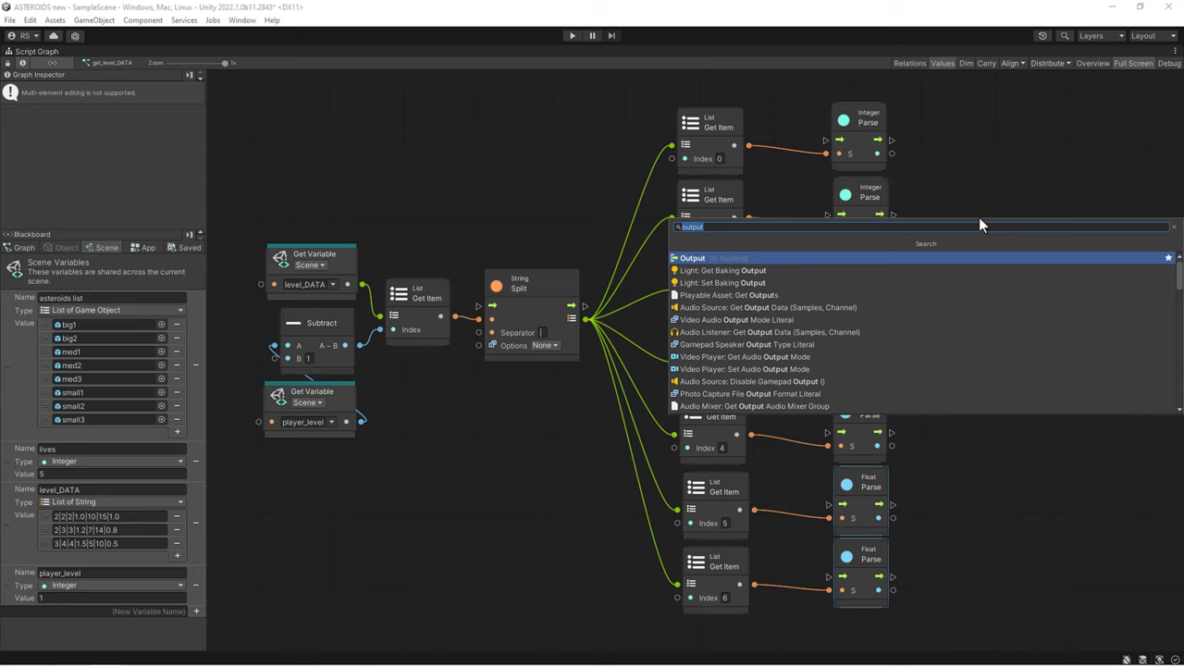
pyautogui.press('Return')
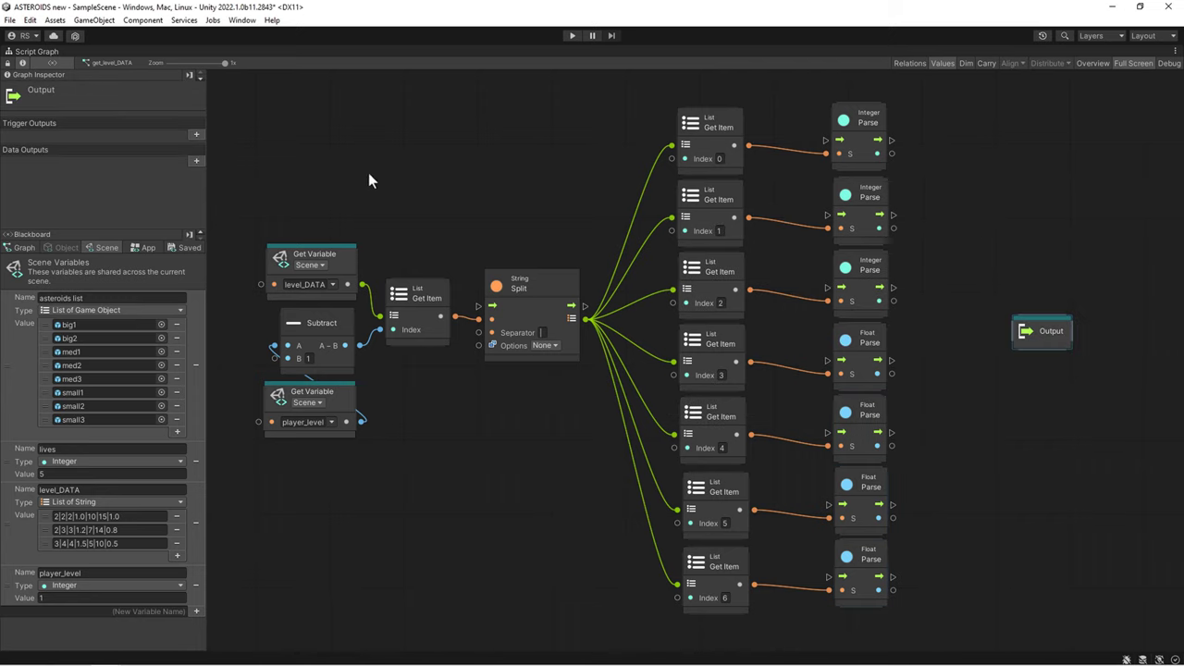
pyautogui.click(194, 161)
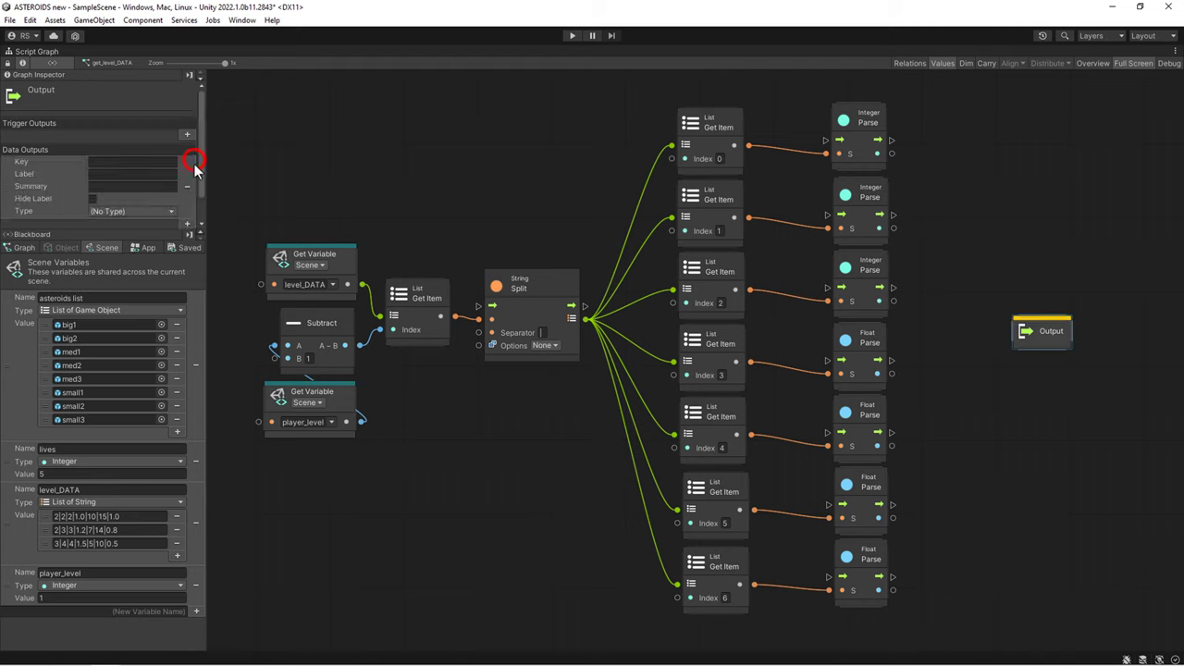
# - Make the first data output an Integer named Big
pyautogui.click(114, 165)
pyautogui.click(129, 211)
pyautogui.click(111, 273)
pyautogui.click(105, 164)
pyautogui.write('Big')
pyautogui.click(149, 230)
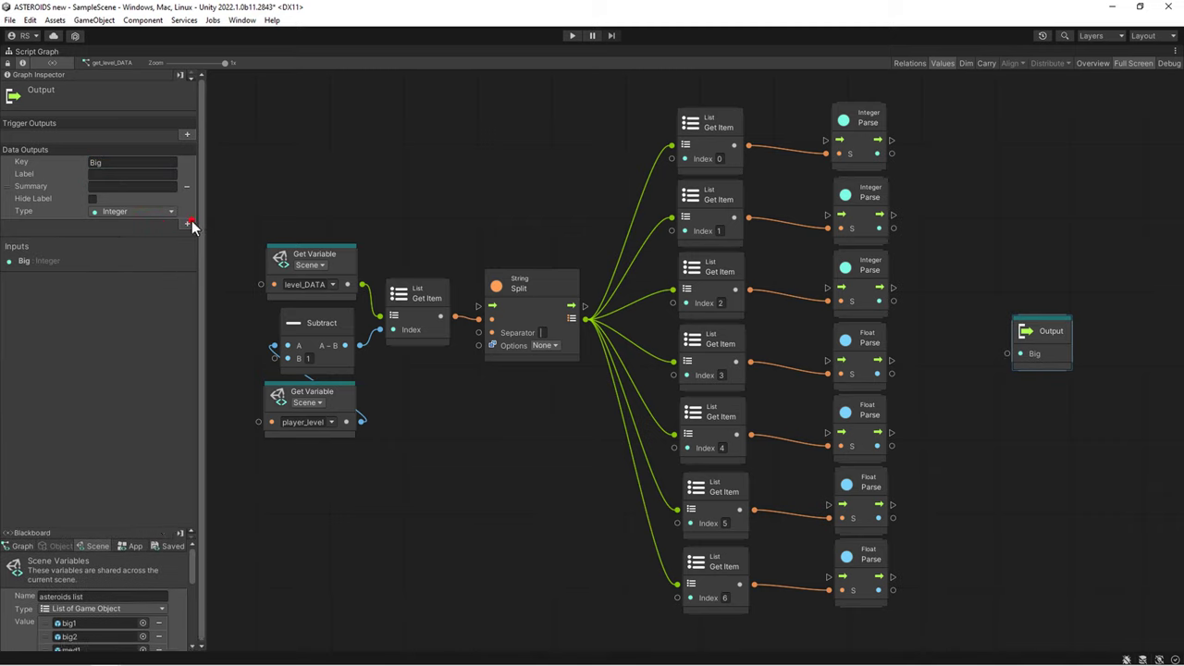
# - Add Integer data outputs named Middle and Small
pyautogui.click(188, 224)
pyautogui.click(125, 274)
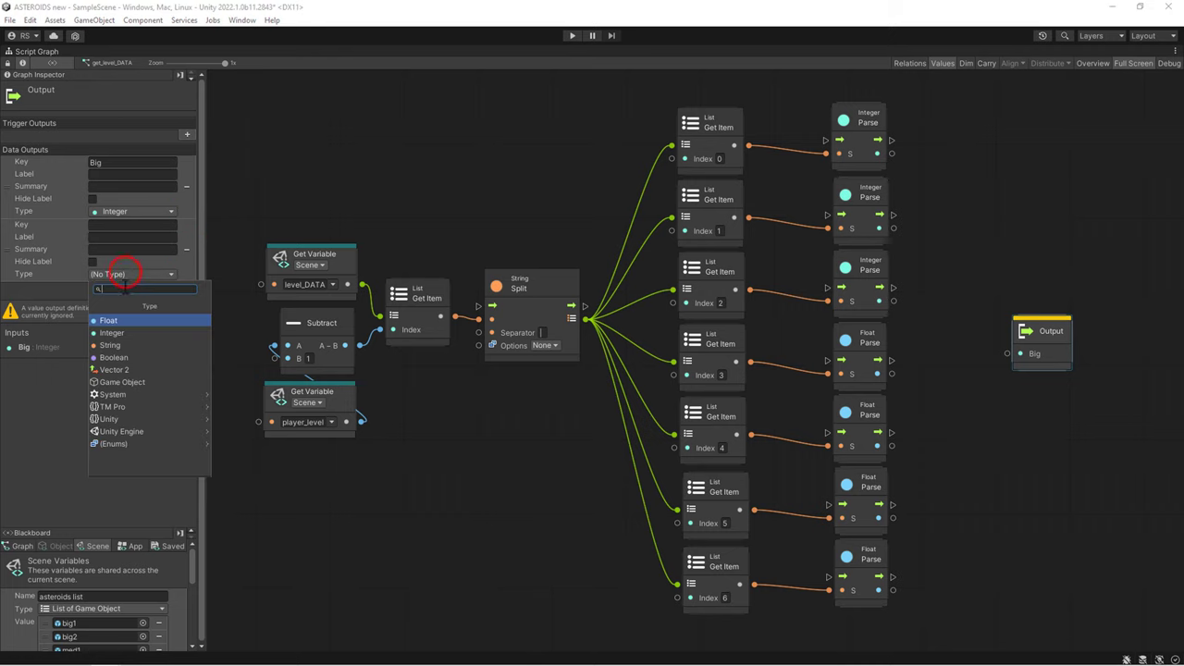
pyautogui.click(112, 332)
pyautogui.click(112, 224)
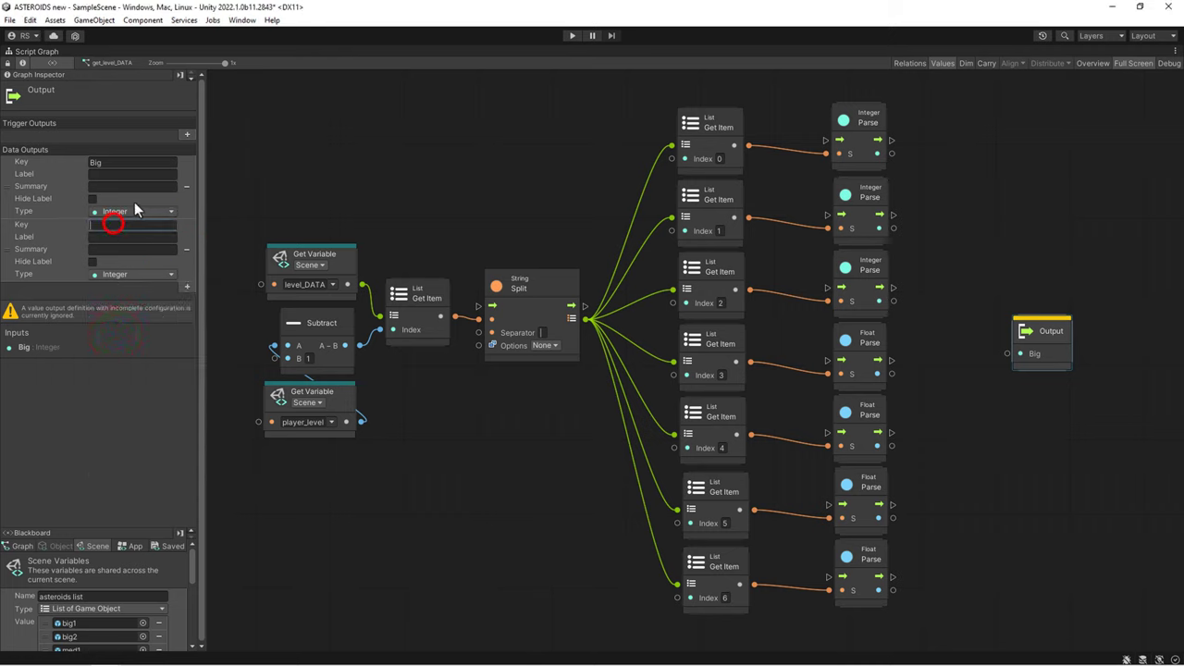
pyautogui.write('Middle')
pyautogui.click(186, 287)
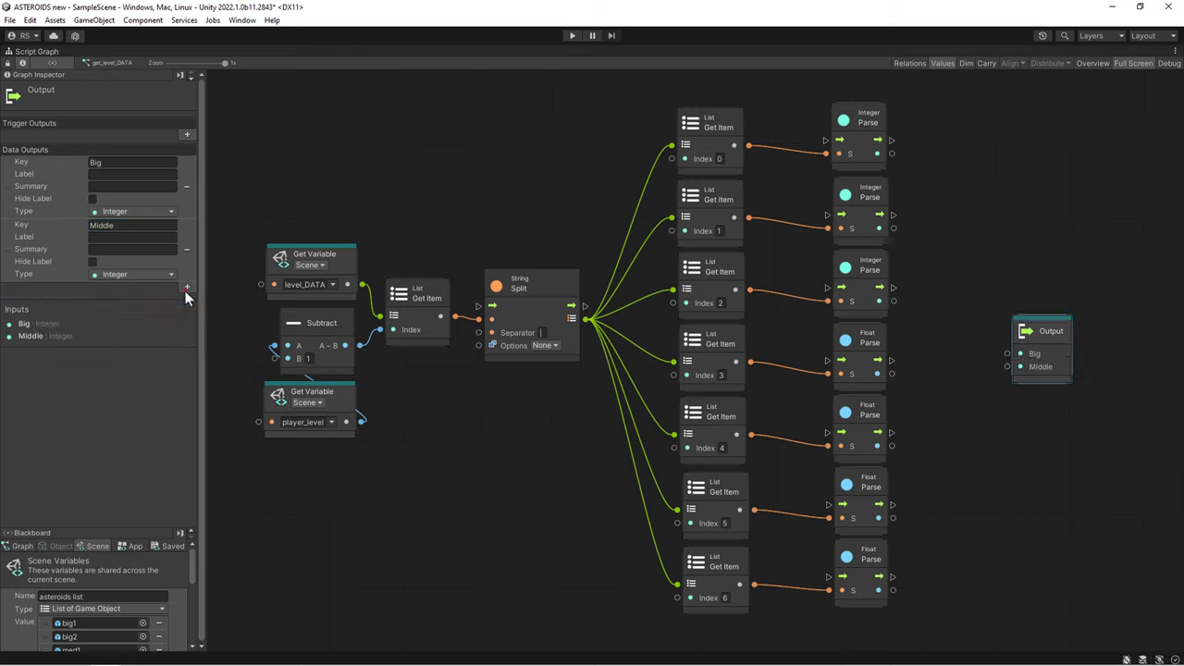
pyautogui.click(186, 291)
pyautogui.write('Small')
pyautogui.click(186, 352)
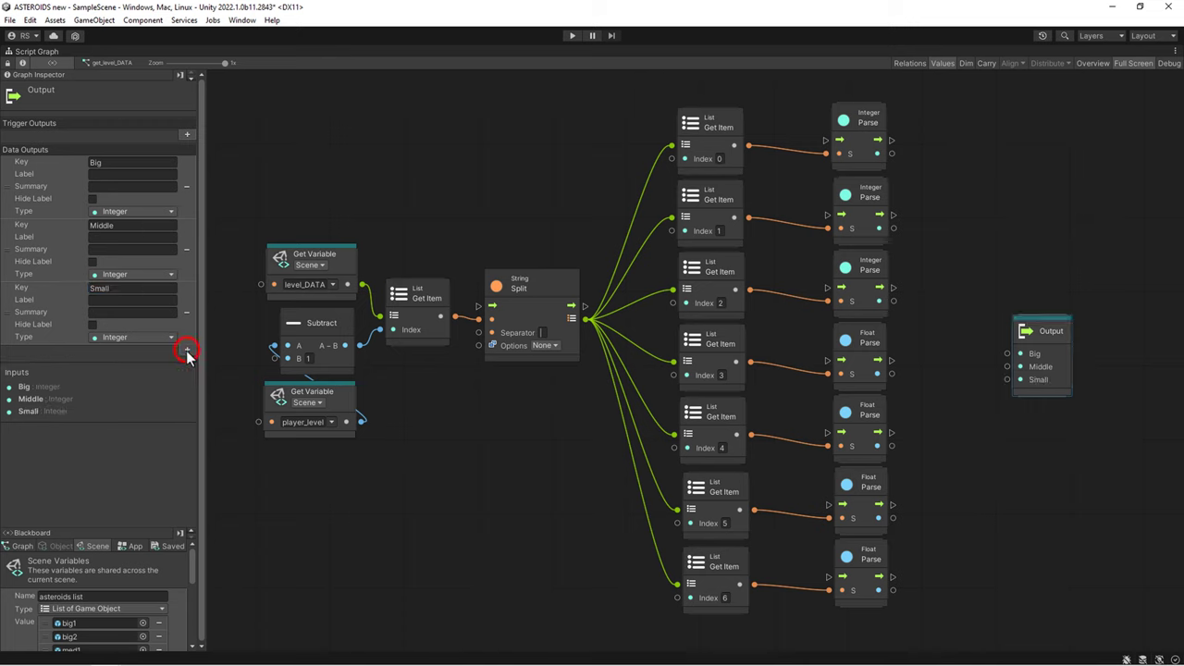
# - Add a Float data output named AsteroidsSpeed
pyautogui.click(186, 352)
pyautogui.click(118, 402)
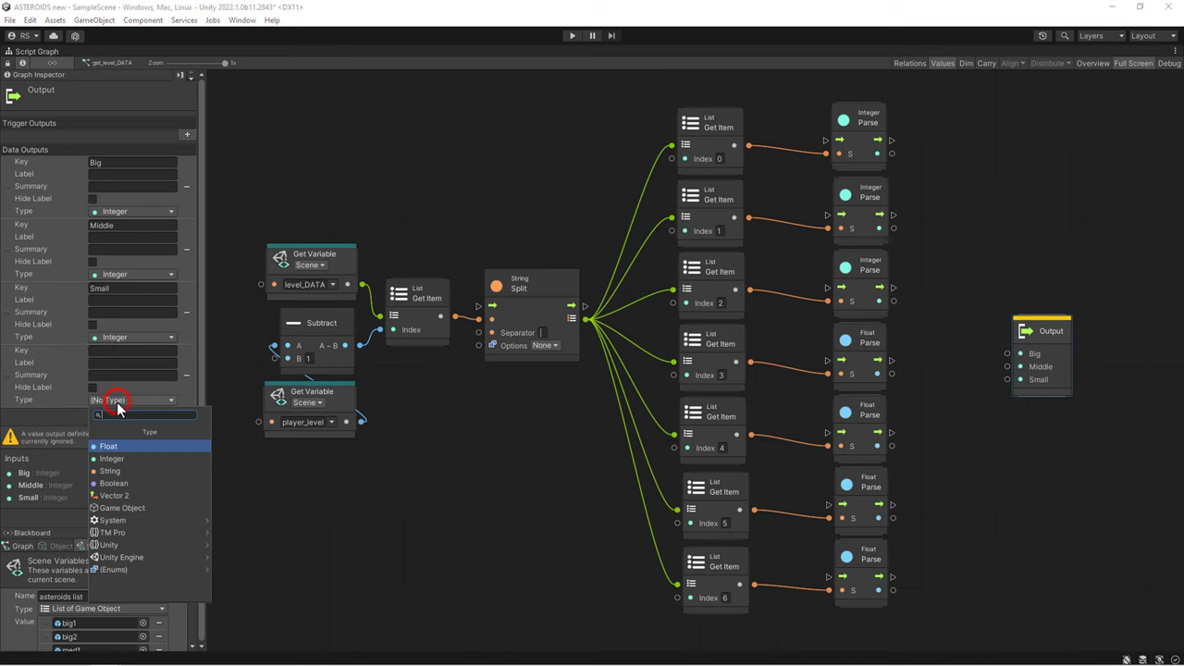
pyautogui.click(114, 452)
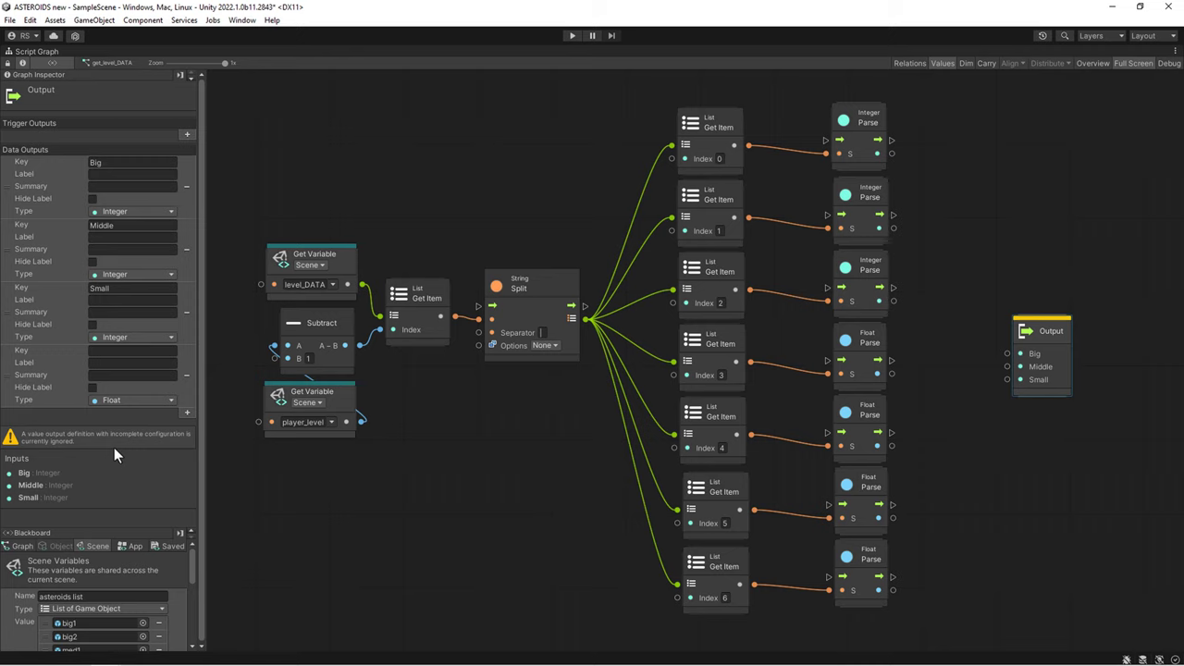
pyautogui.click(99, 351)
pyautogui.write('A')
pyautogui.write('steroids')
pyautogui.write('Speed')
pyautogui.press('Return')
pyautogui.write('UFOShootDelay')
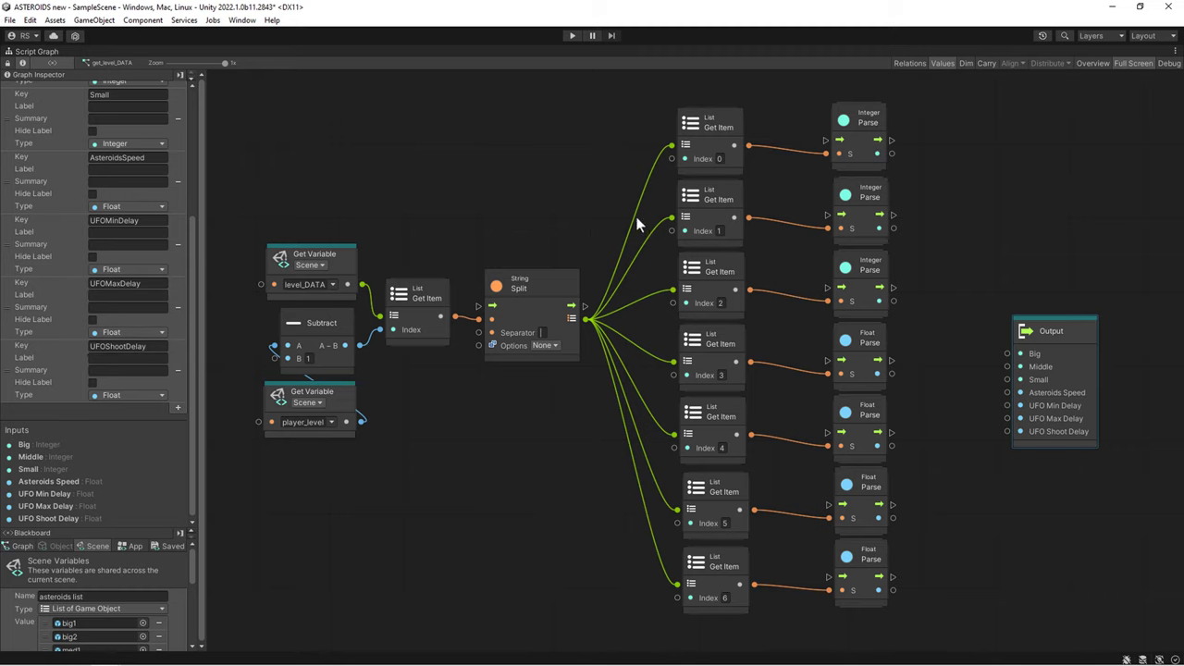
# - Wire the seven Parse outputs into Big, Middle, Small, Asteroids Speed and the three UFO delays
pyautogui.moveTo(891, 154); pyautogui.dragTo(1008, 353)
pyautogui.moveTo(988, 402); pyautogui.dragTo(1007, 366)
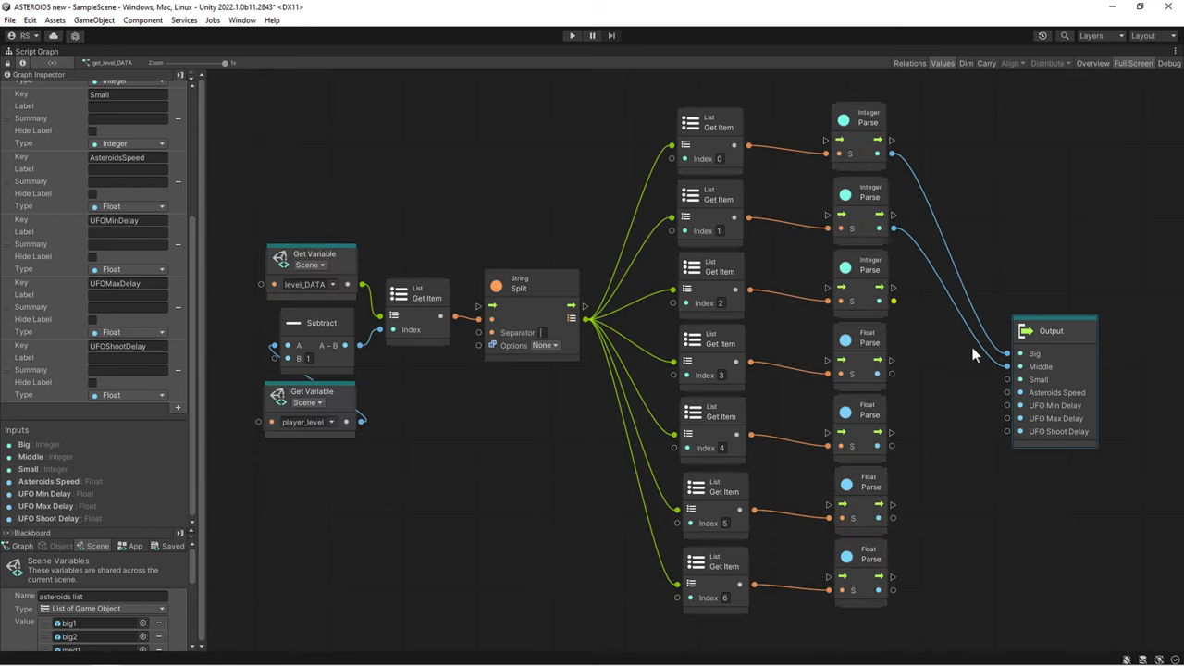
pyautogui.moveTo(893, 301); pyautogui.dragTo(1008, 379)
pyautogui.moveTo(893, 374); pyautogui.dragTo(1008, 393)
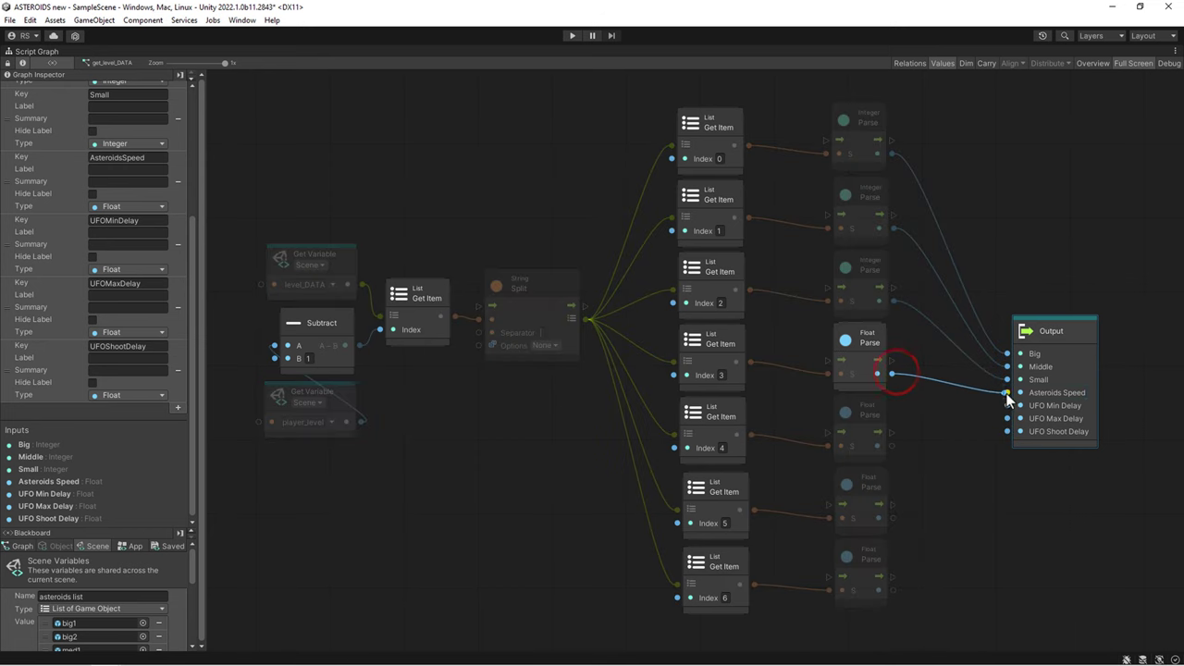
pyautogui.moveTo(893, 446); pyautogui.dragTo(1007, 405)
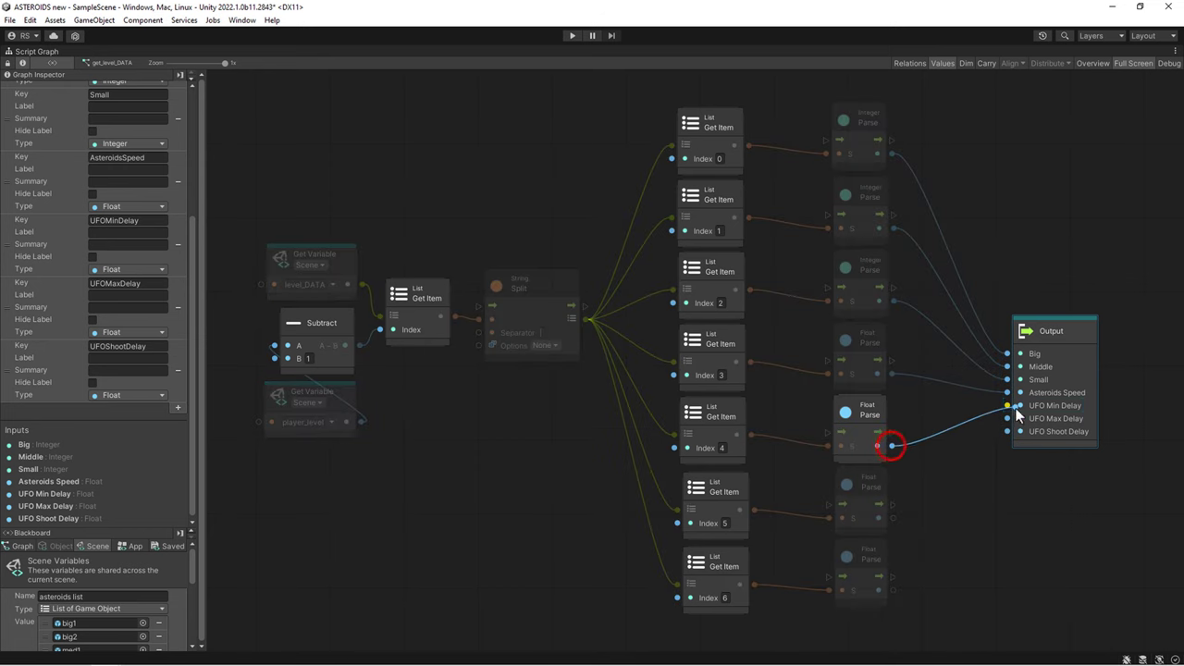
pyautogui.moveTo(893, 519); pyautogui.dragTo(1008, 418)
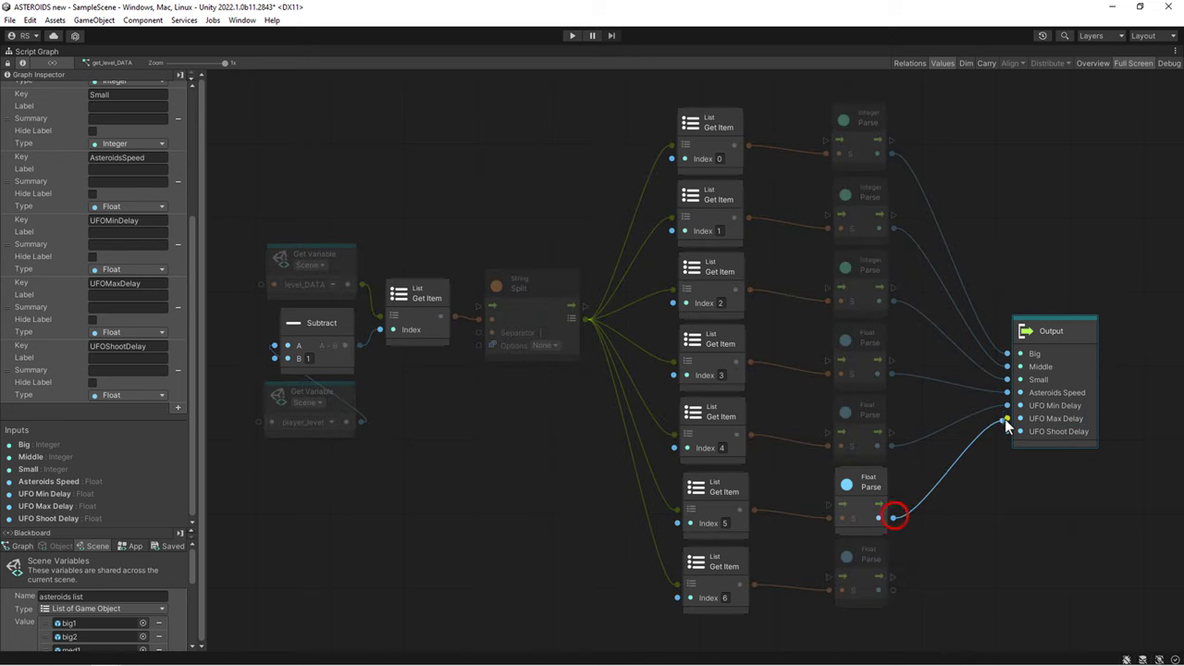
pyautogui.moveTo(893, 589); pyautogui.dragTo(1008, 432)
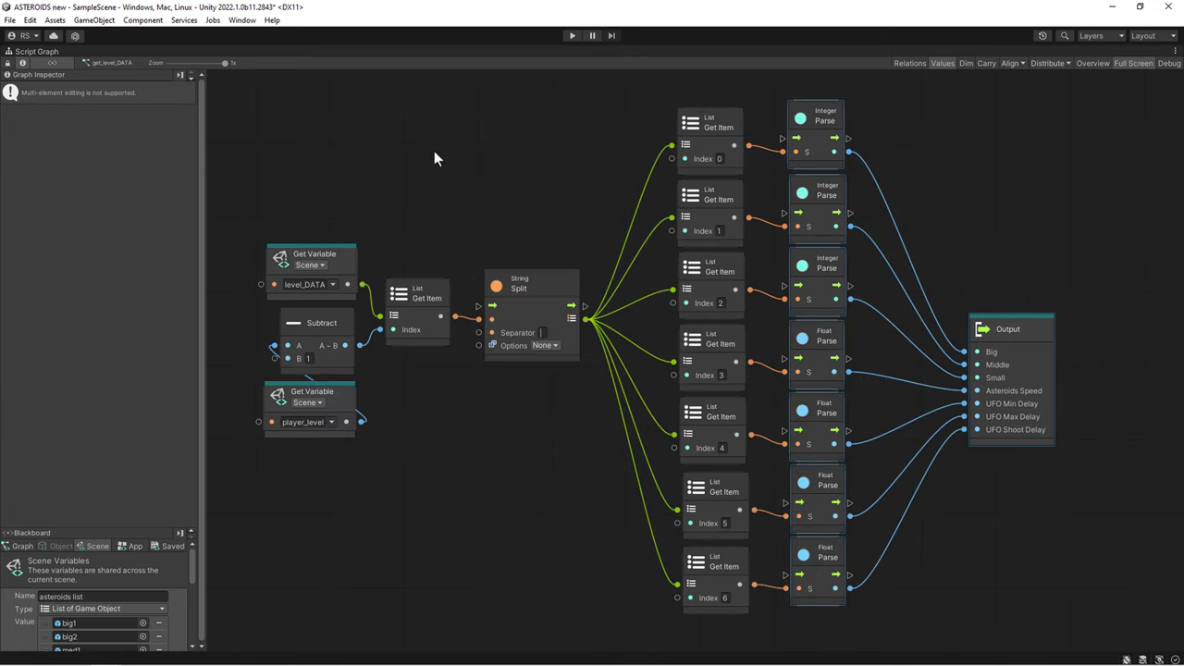
pyautogui.hotkey('shift', 'space')
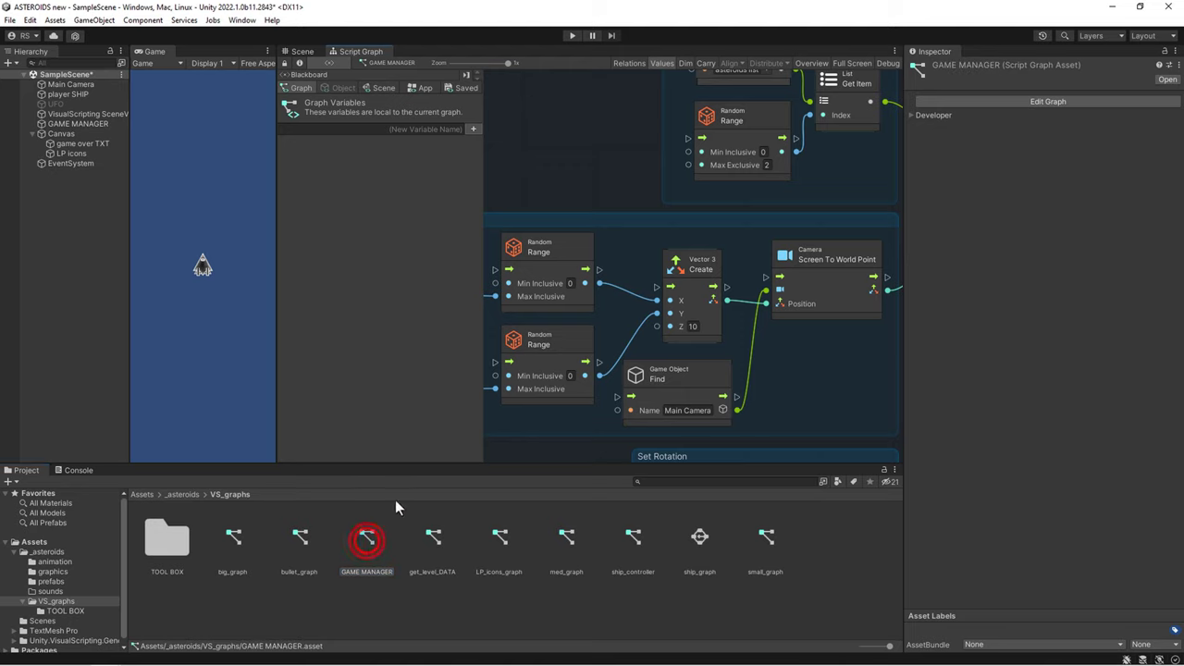
# - Maximize the GAME MANAGER graph and pan to the On Start event driving the For Loop
pyautogui.doubleClick(623, 169)
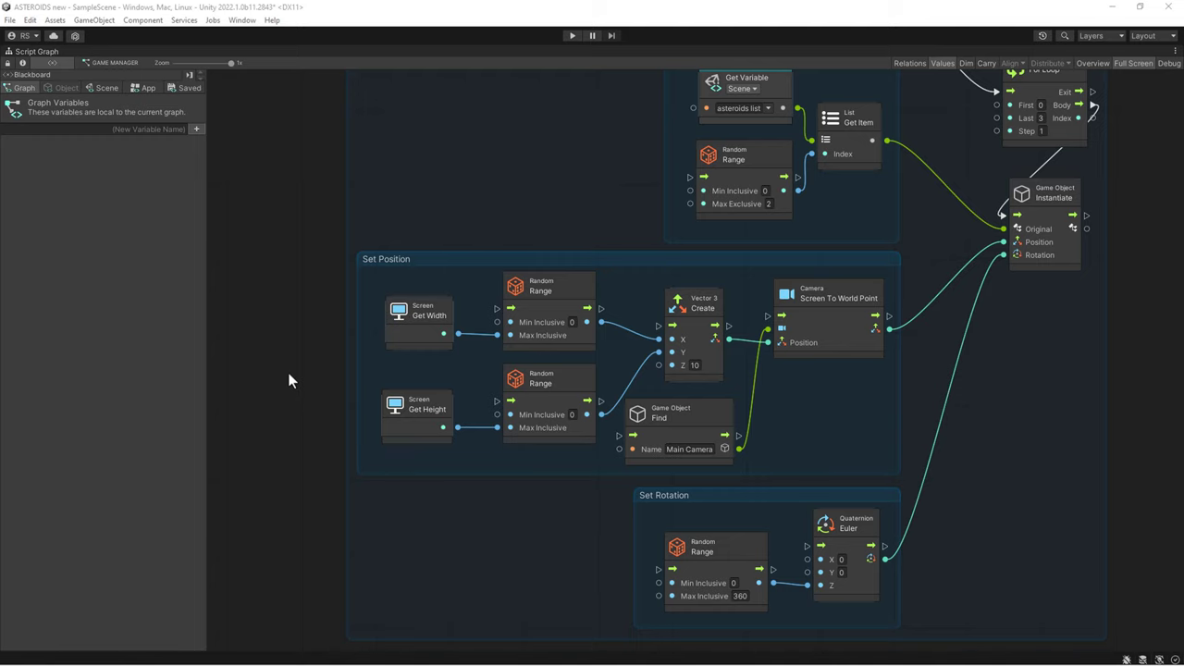
pyautogui.scroll(2, 288, 372)
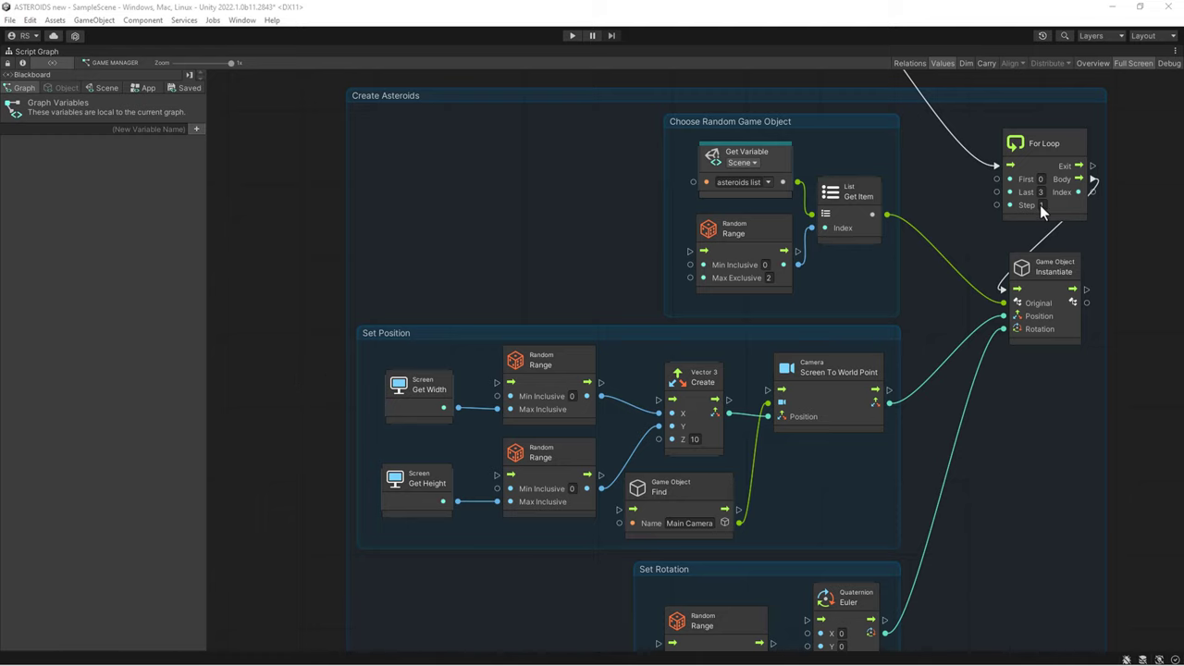
pyautogui.moveTo(1041, 205); pyautogui.dragTo(806, 362, button='middle')
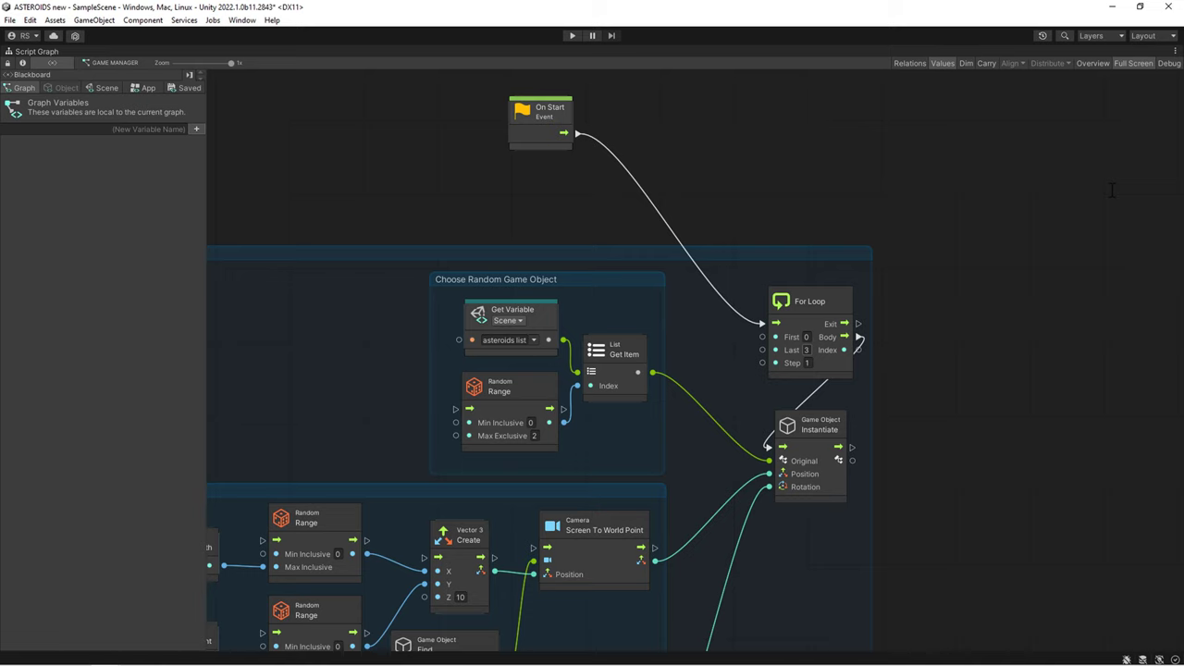
# - Drag the get_level_DATA subgraph into GAME MANAGER and place it left of For Loop
pyautogui.click(908, 344)
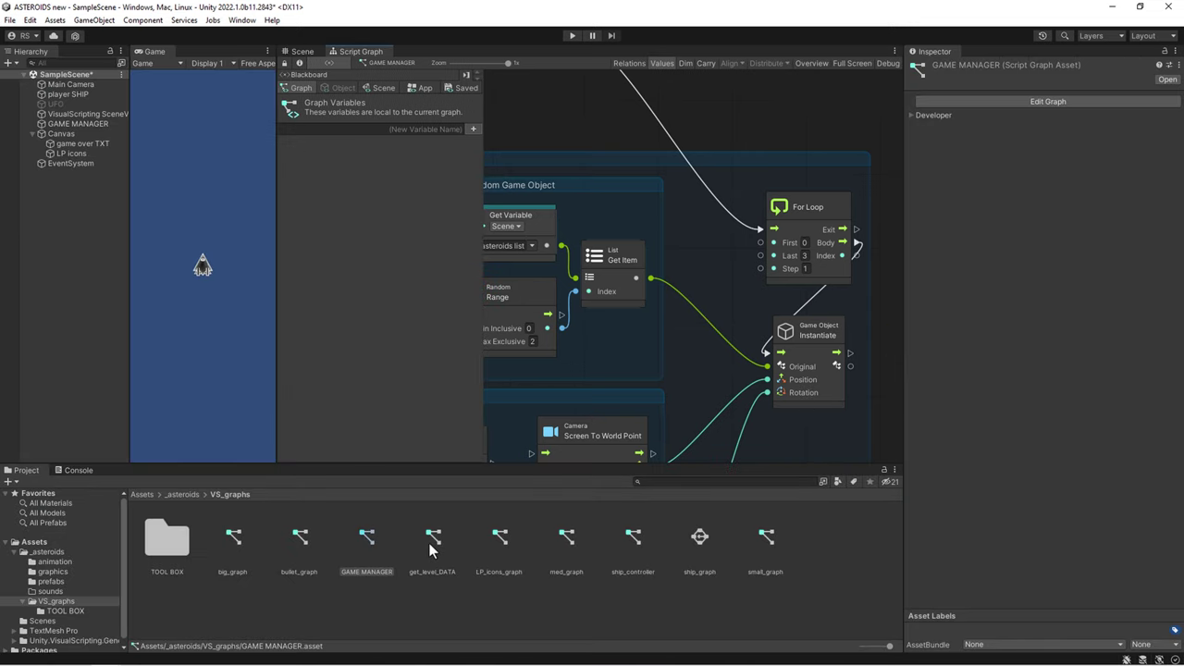
pyautogui.moveTo(432, 546); pyautogui.dragTo(752, 125)
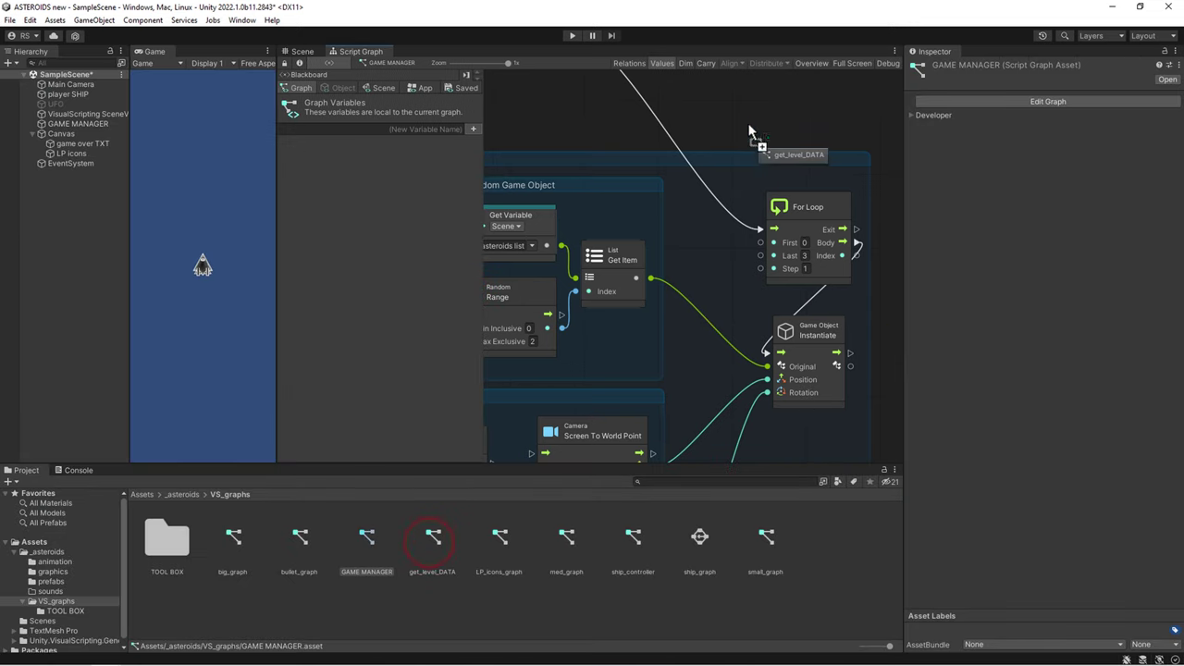
pyautogui.moveTo(831, 198); pyautogui.dragTo(850, 169)
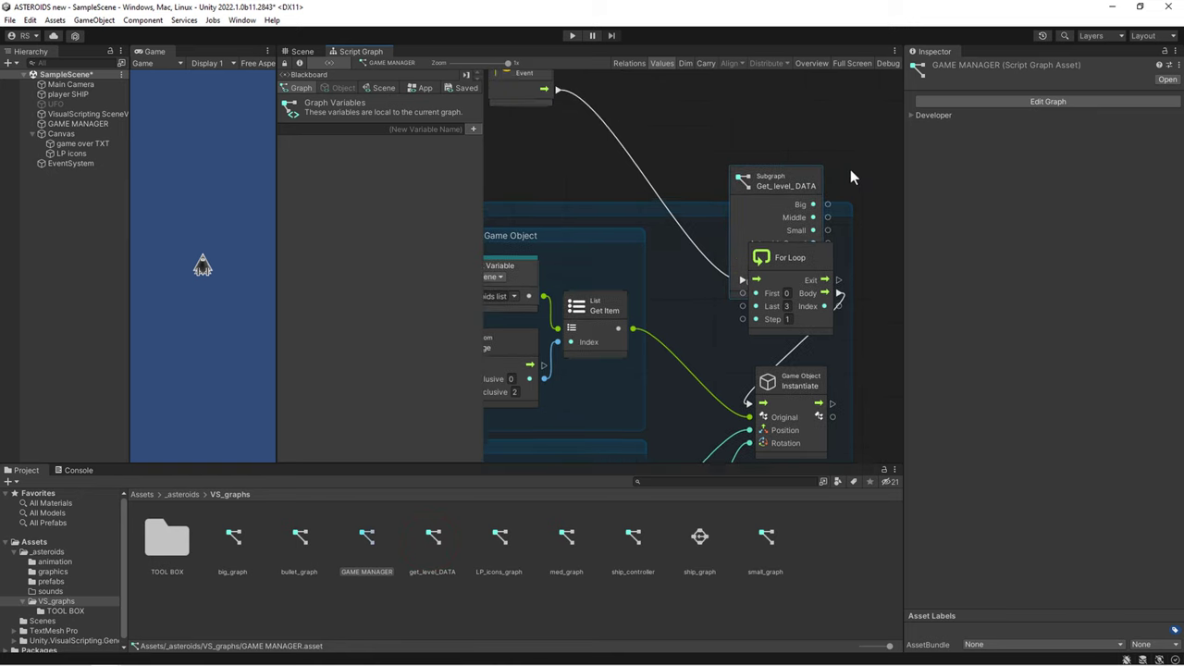
pyautogui.hotkey('shift', 'space')
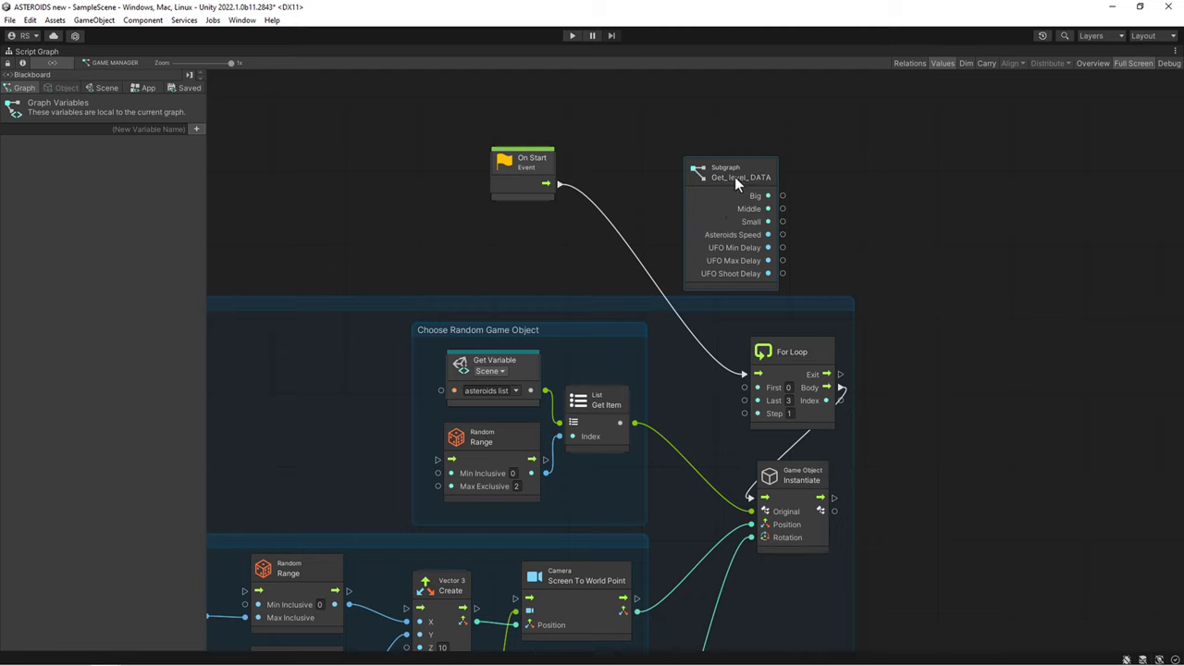
pyautogui.moveTo(735, 177); pyautogui.dragTo(682, 364)
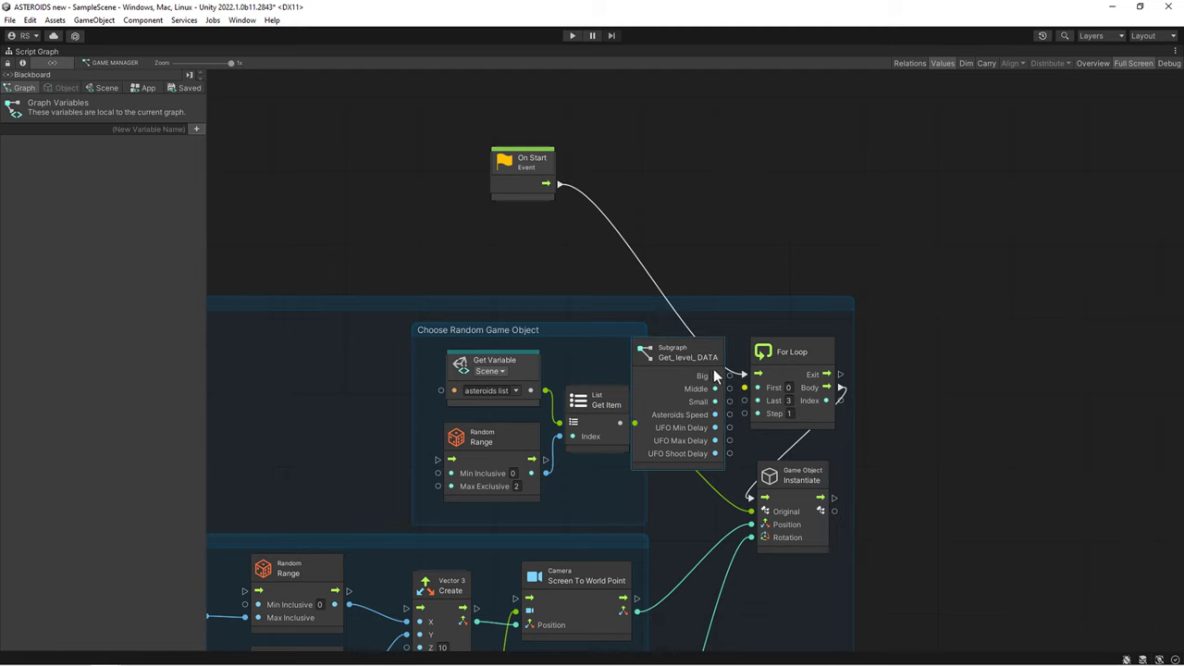
# - Connect Big to the For Loop's Last input and tidy the node layout
pyautogui.moveTo(715, 374); pyautogui.dragTo(747, 407)
pyautogui.moveTo(810, 352); pyautogui.dragTo(852, 351)
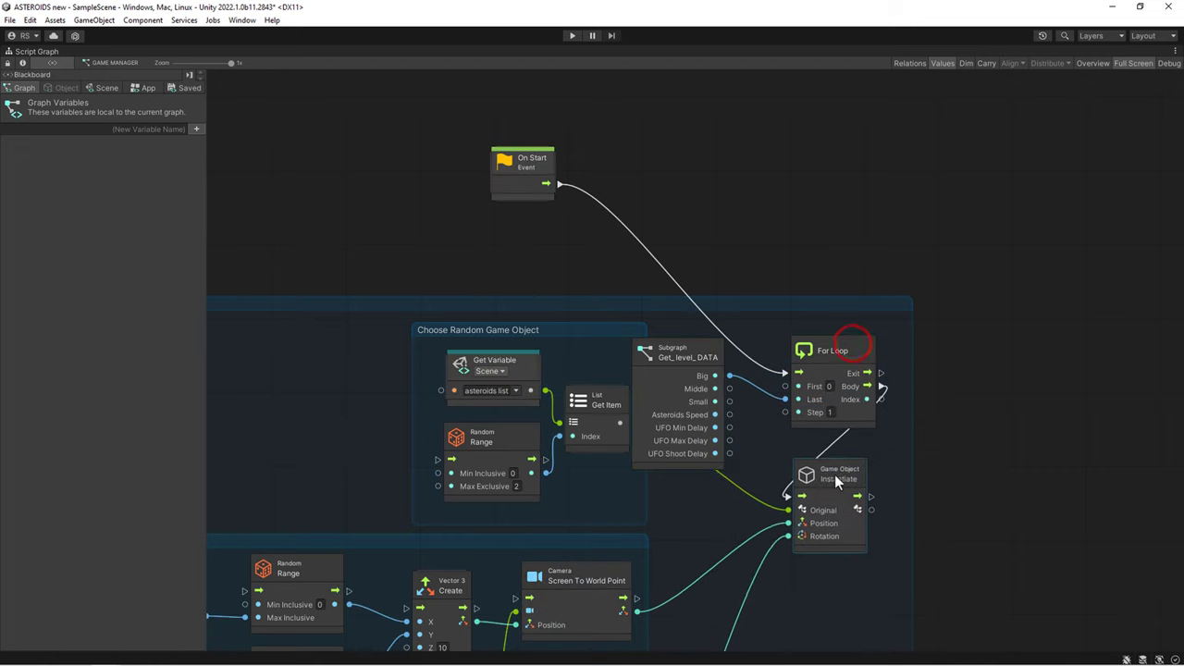
pyautogui.moveTo(795, 480); pyautogui.dragTo(841, 480)
pyautogui.moveTo(700, 364); pyautogui.dragTo(727, 377)
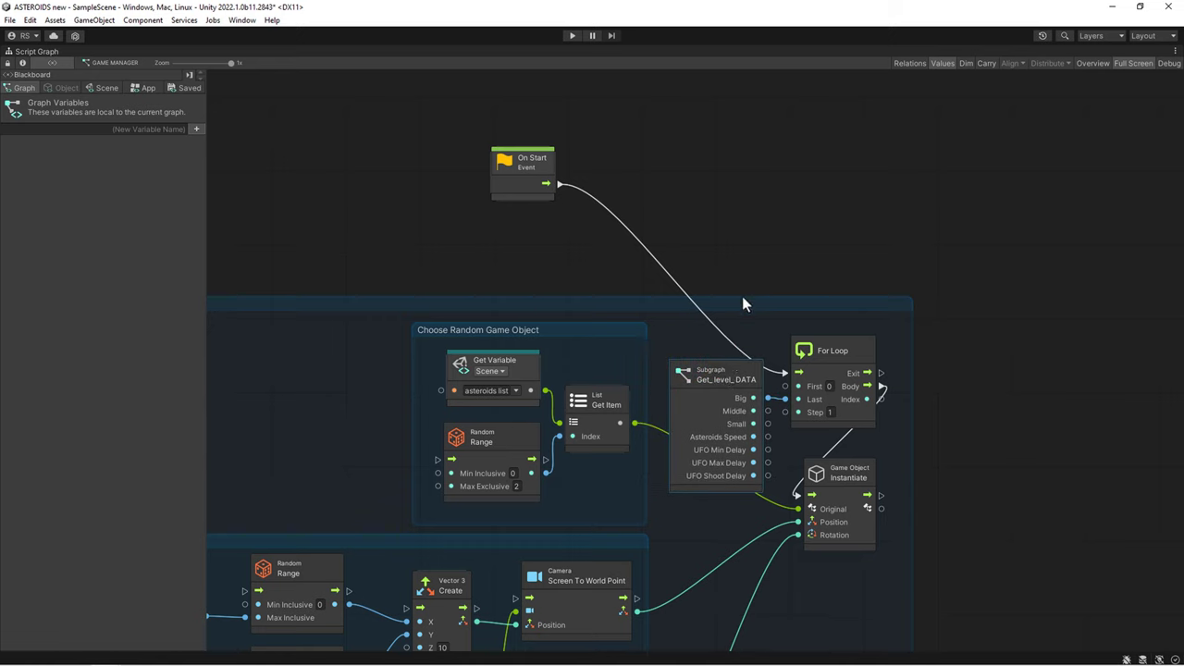
pyautogui.moveTo(723, 388); pyautogui.dragTo(722, 384)
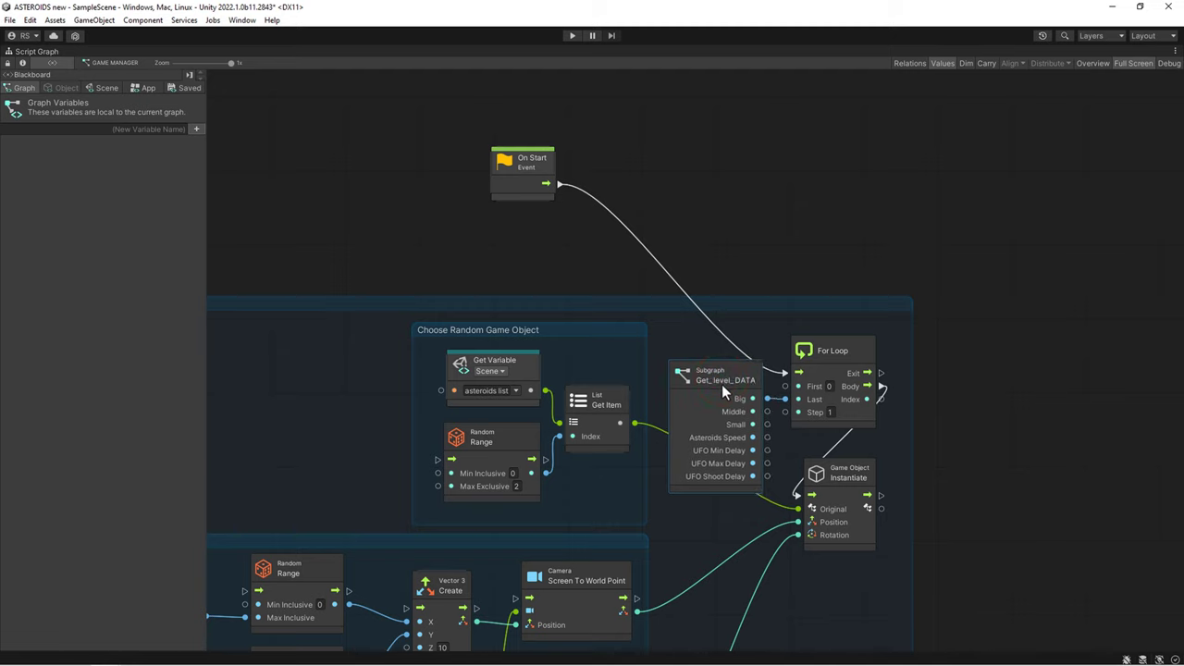
pyautogui.click(478, 242)
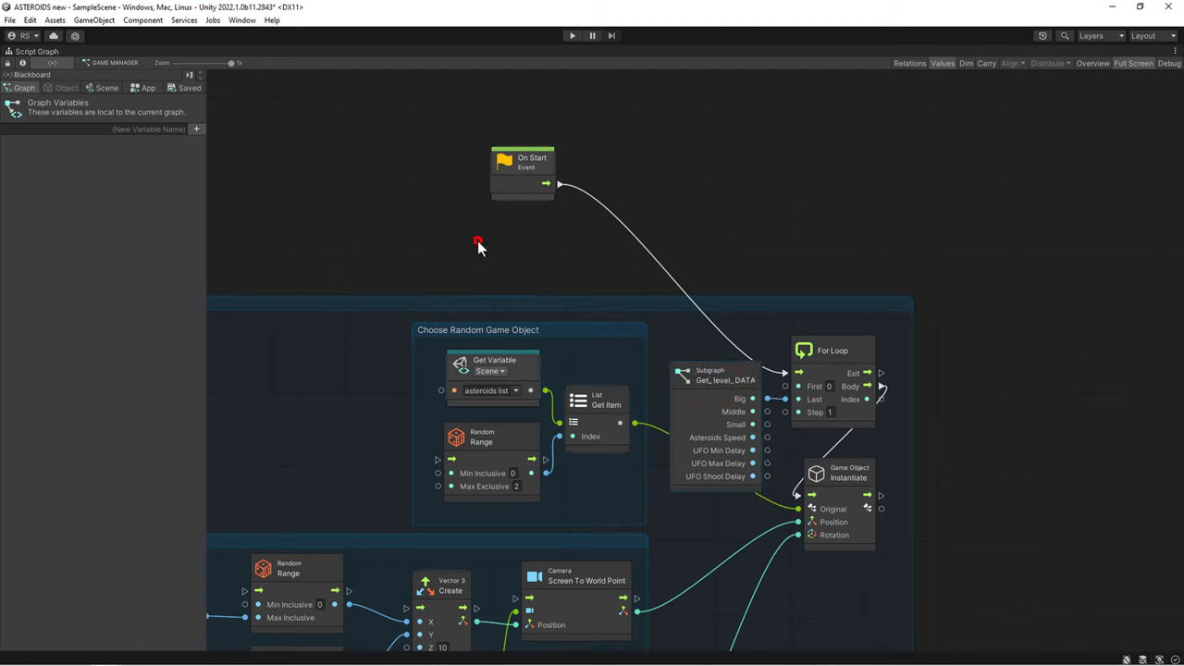
pyautogui.hotkey('shift', 'space')
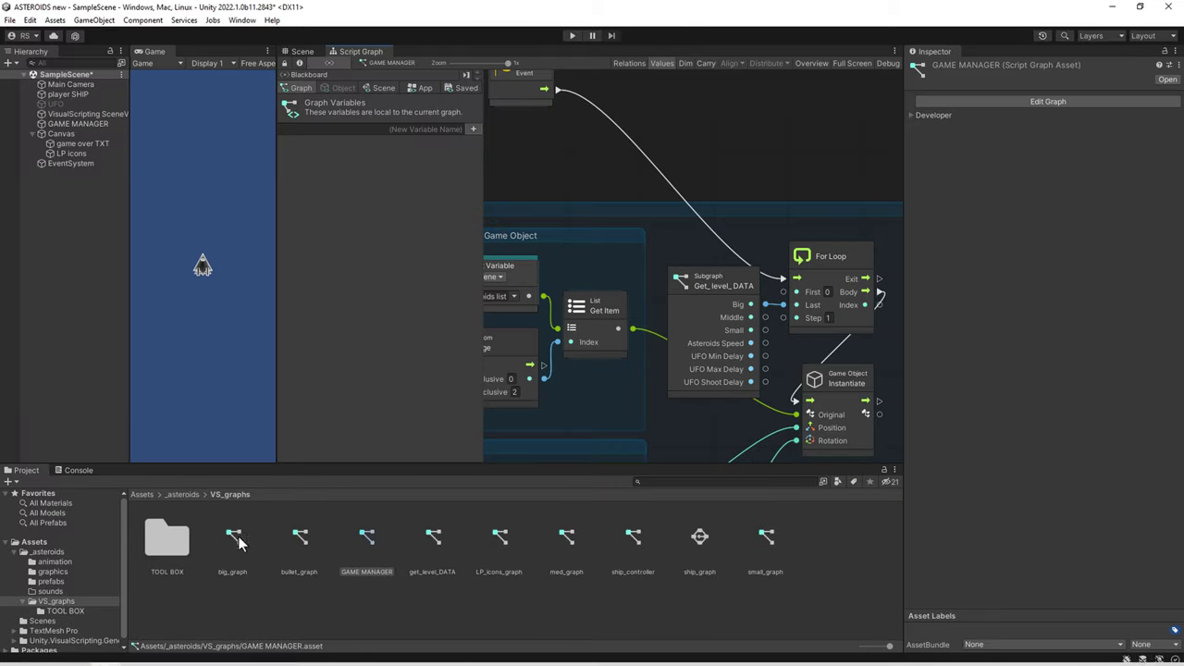
# - Open big_graph and drag in a get_level_DATA subgraph node, clear of For Loop
pyautogui.click(233, 543)
pyautogui.hotkey('shift', 'space')
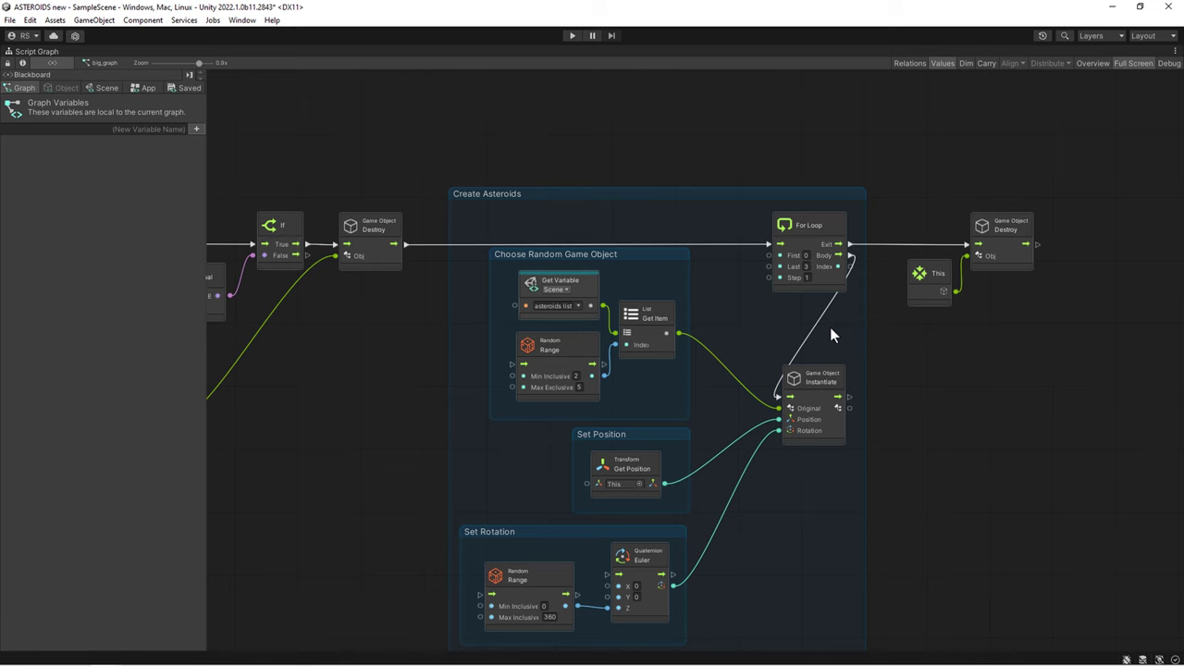
pyautogui.hotkey('shift', 'space')
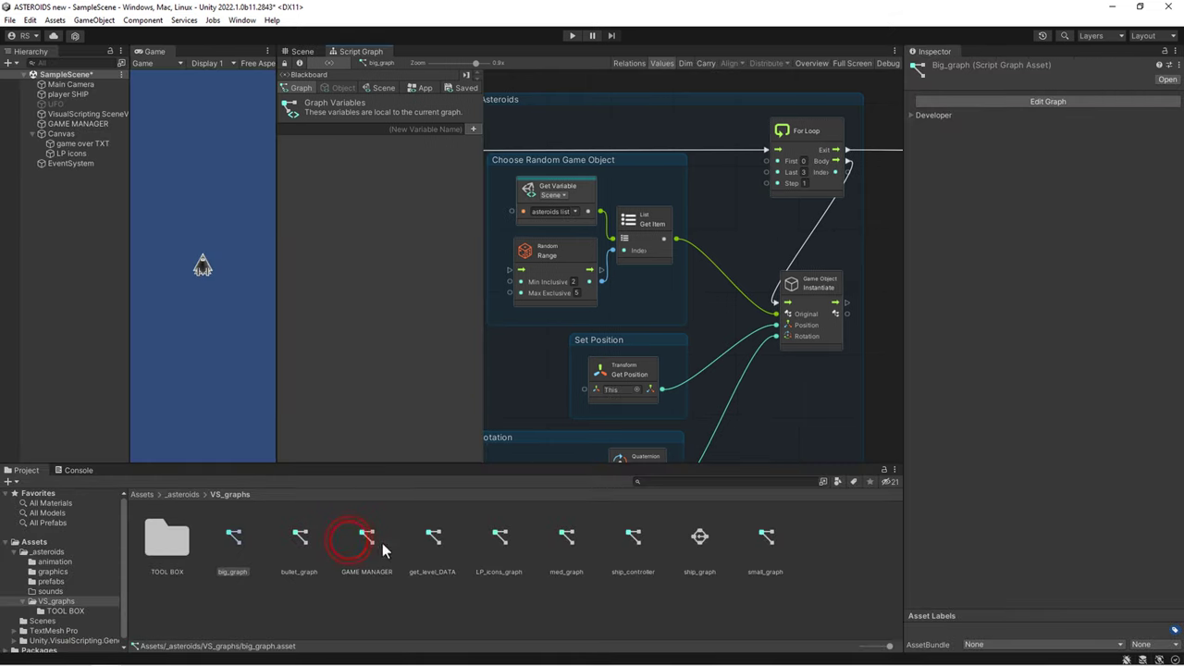
pyautogui.moveTo(434, 536); pyautogui.dragTo(730, 121)
pyautogui.moveTo(730, 136); pyautogui.dragTo(692, 238, button='middle')
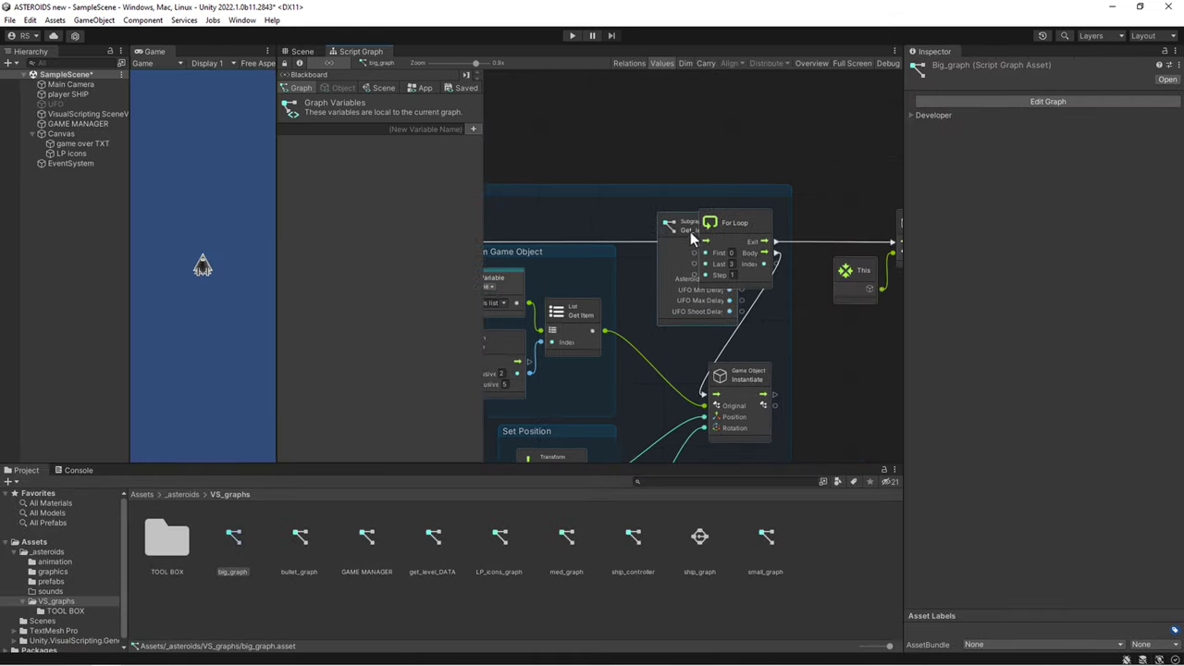
pyautogui.moveTo(671, 289); pyautogui.dragTo(639, 243)
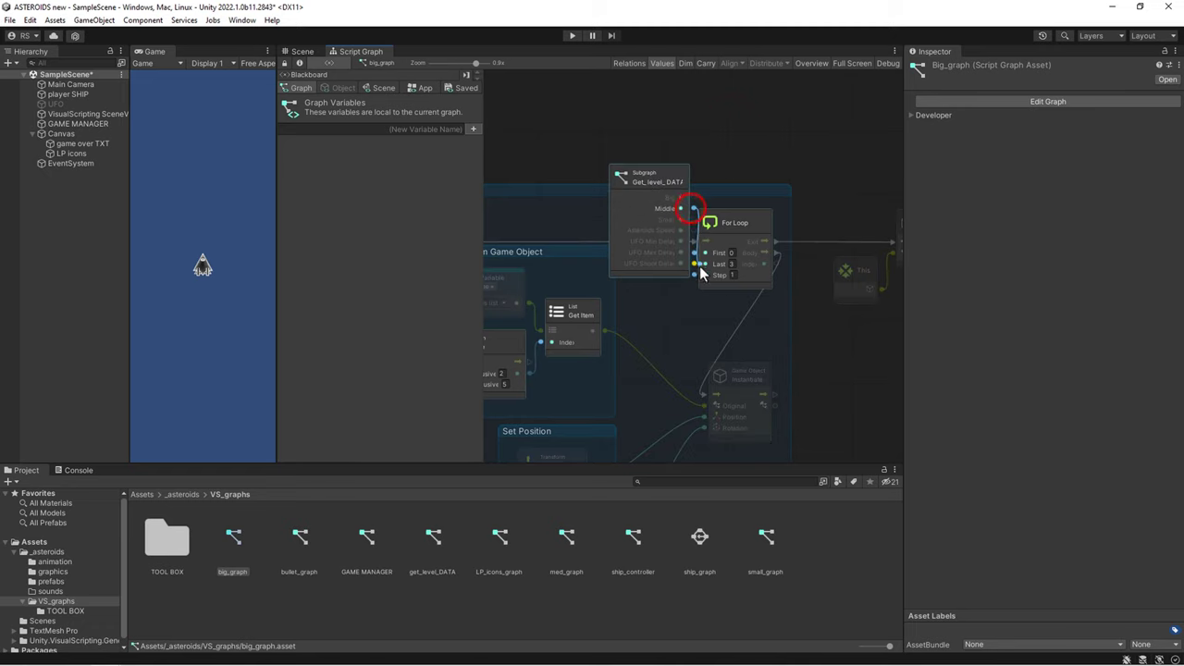
# - Connect Middle to the For Loop's Last input and rearrange the Instantiate and For Loop nodes
pyautogui.moveTo(693, 209); pyautogui.dragTo(705, 264)
pyautogui.moveTo(752, 371); pyautogui.dragTo(750, 426)
pyautogui.moveTo(759, 218); pyautogui.dragTo(755, 324)
pyautogui.click(754, 324)
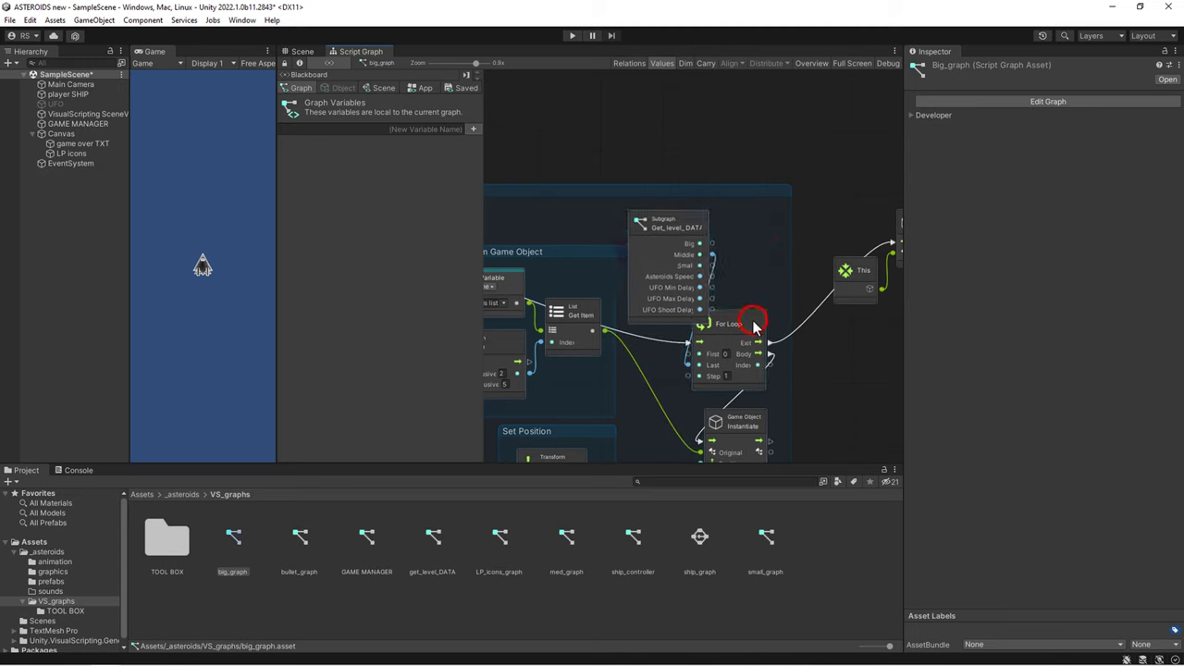
pyautogui.hotkey('ctrl', 'z')
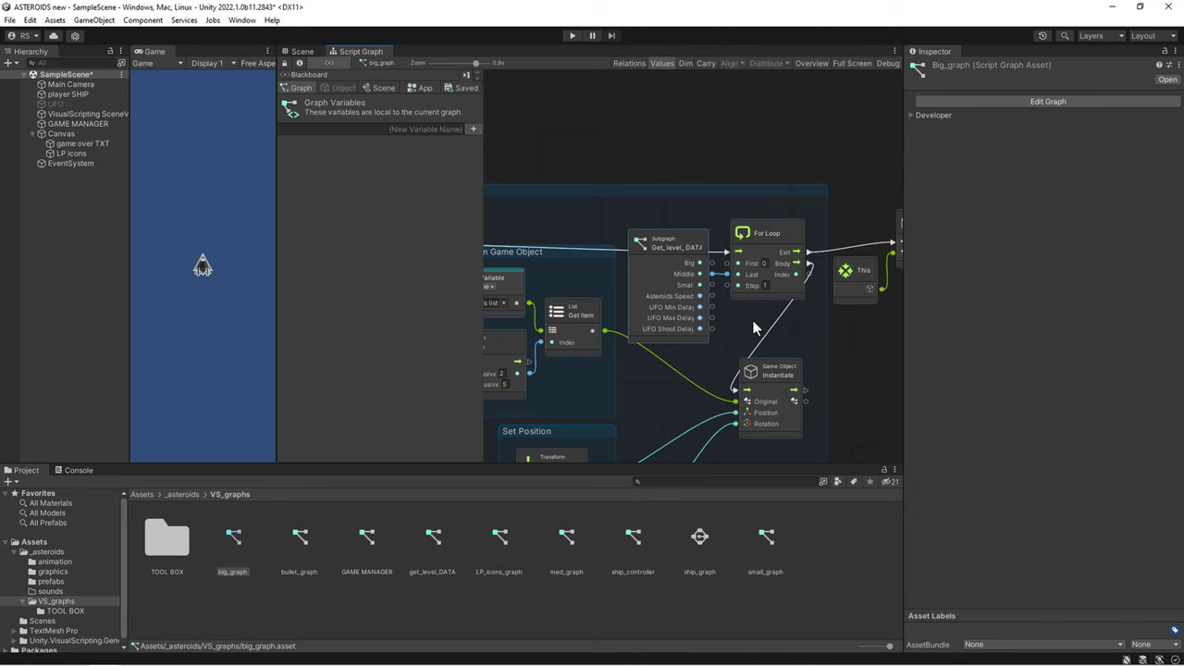
# - Open med_graph, add a Get_level_DATA node, wire Small into For Loop's Last, and maximize the graph
pyautogui.doubleClick(567, 541)
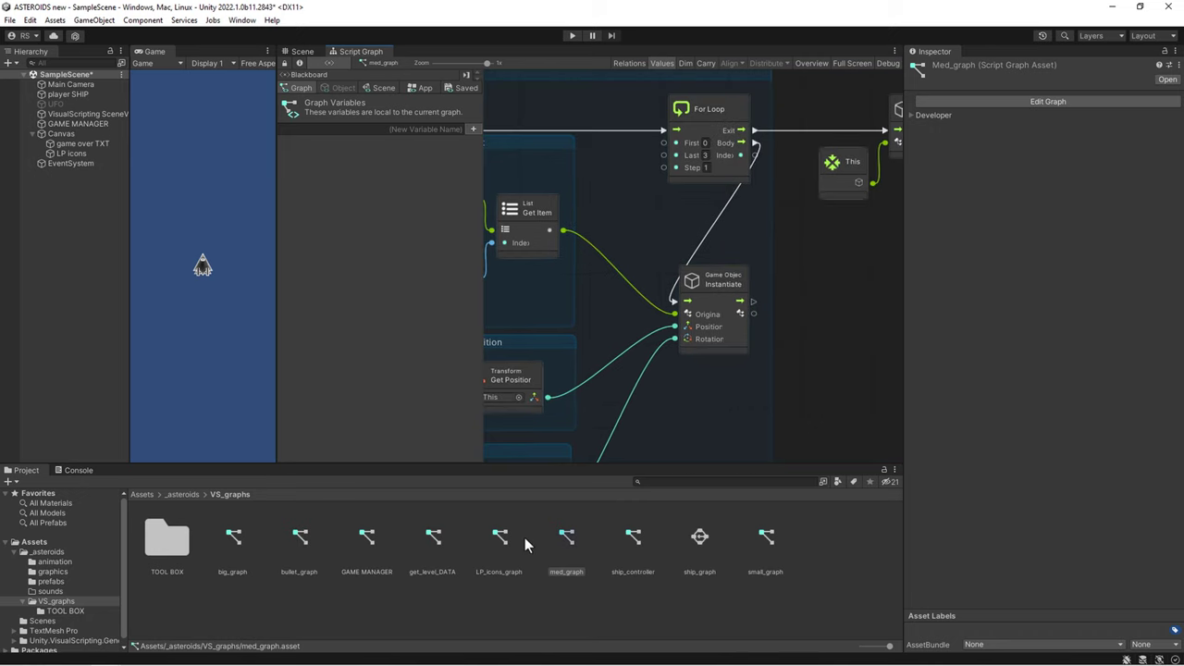
pyautogui.moveTo(435, 541); pyautogui.dragTo(611, 148)
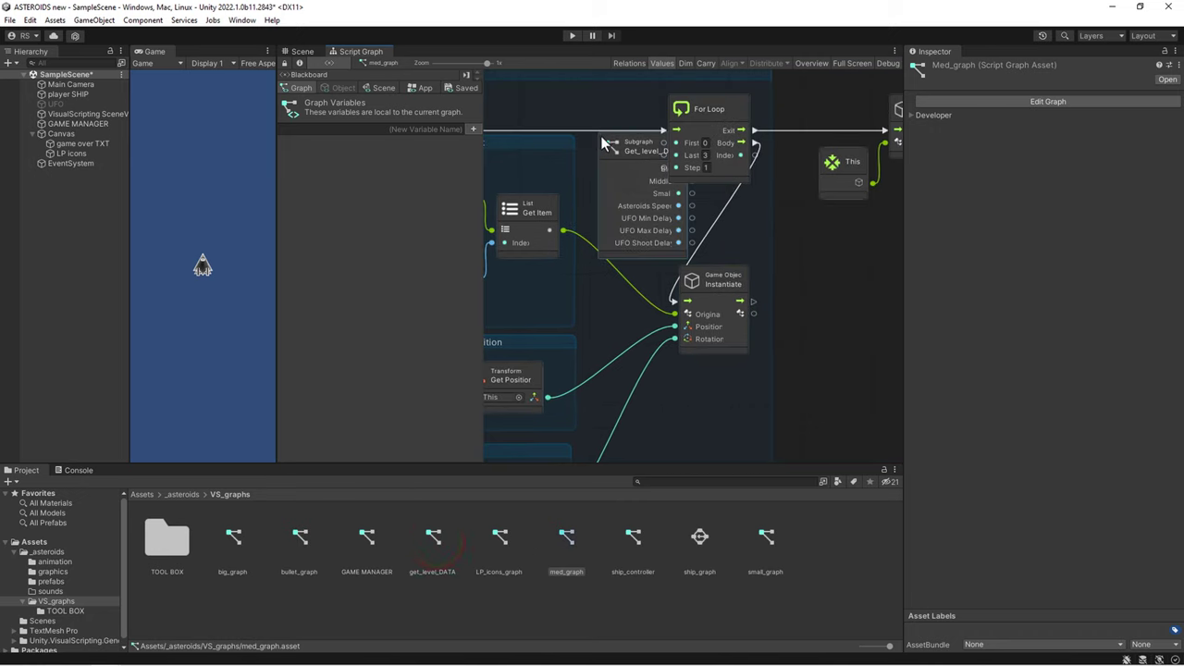
pyautogui.moveTo(692, 195); pyautogui.dragTo(666, 156)
pyautogui.click(704, 181)
pyautogui.hotkey('shift', 'space')
pyautogui.click(858, 274)
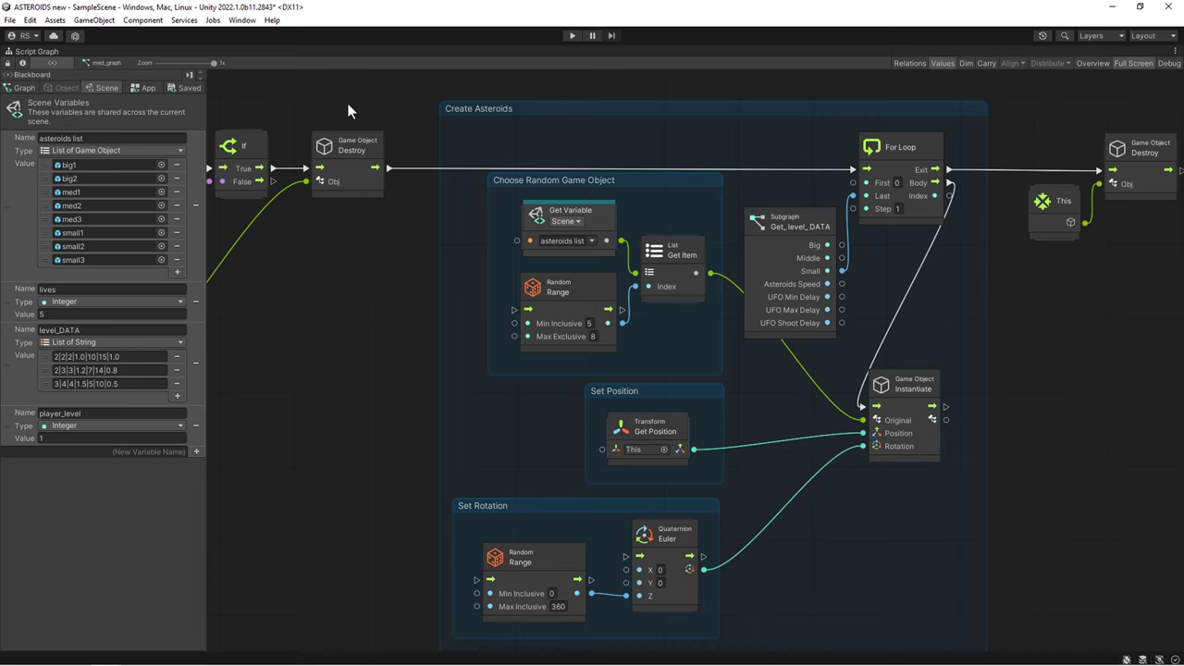
# - Pan and zoom med_graph to show the On Start TB Random Direction Vector and Set Velocity nodes
pyautogui.moveTo(347, 102); pyautogui.dragTo(588, 353, button='middle')
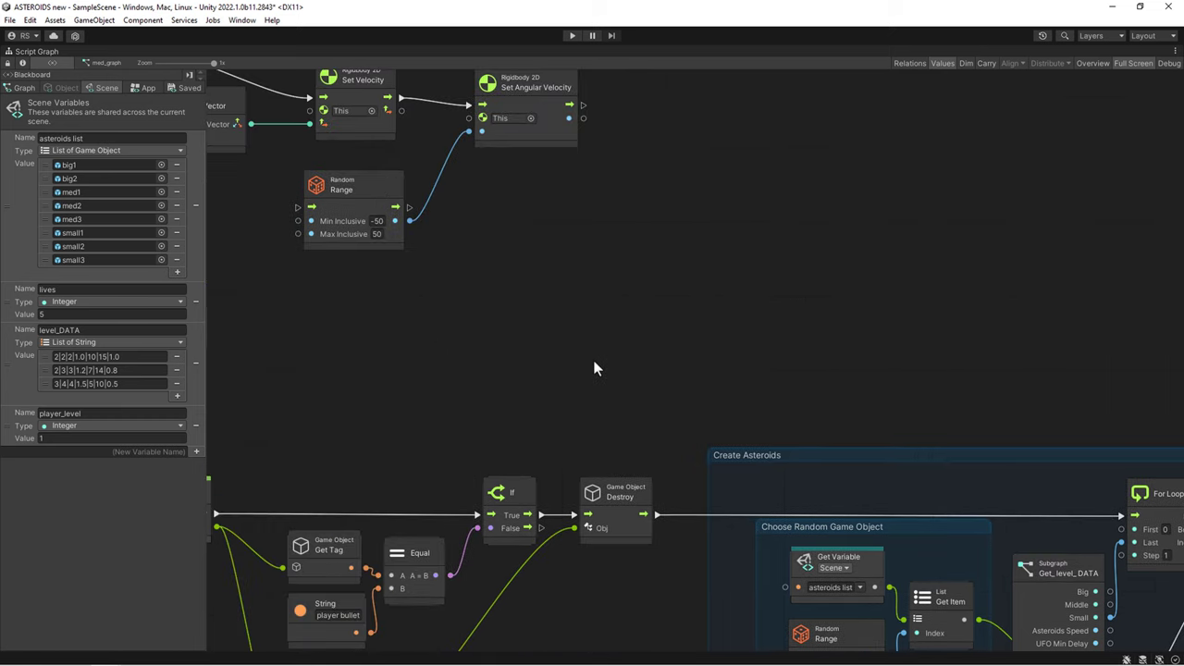
pyautogui.scroll(-3, 593, 360)
pyautogui.scroll(2, 521, 316)
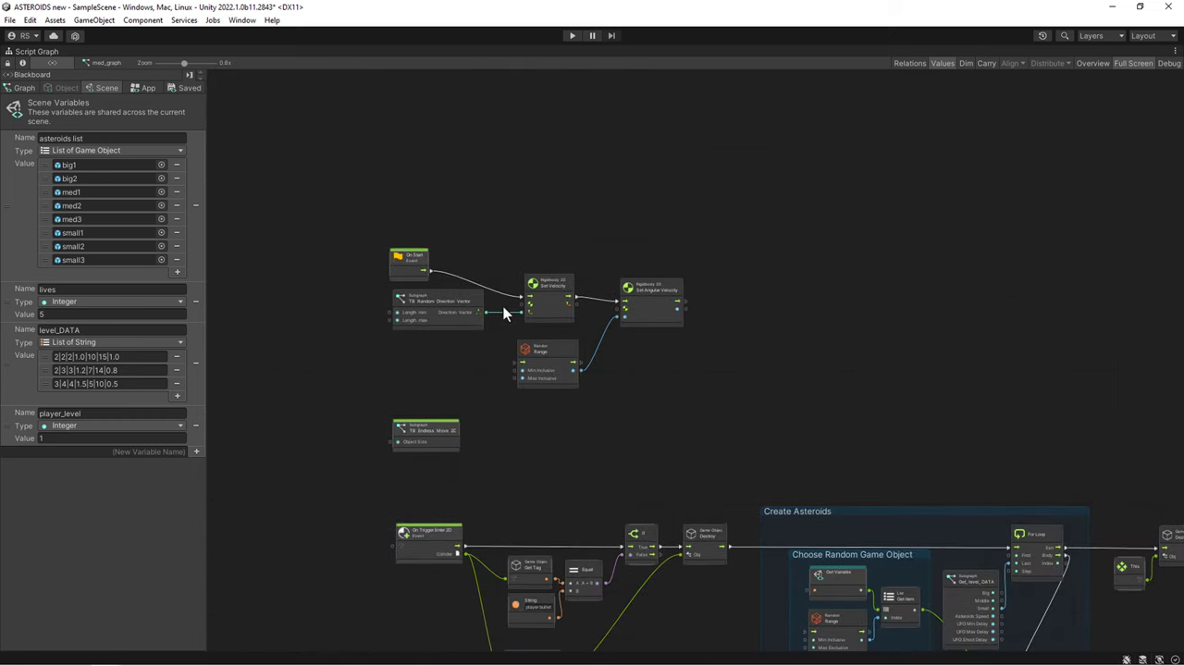
pyautogui.scroll(2, 504, 314)
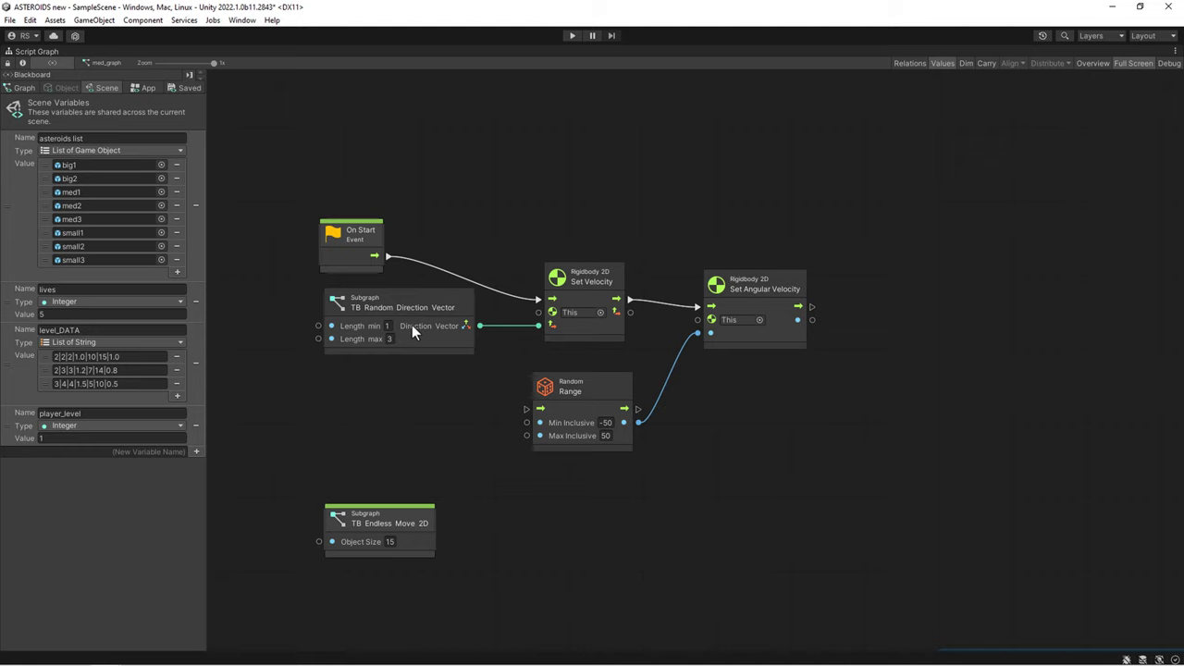
# - Add a second Get_level_DATA node to med_graph below TB Random Direction Vector
pyautogui.click(563, 541)
pyautogui.hotkey('shift', 'space')
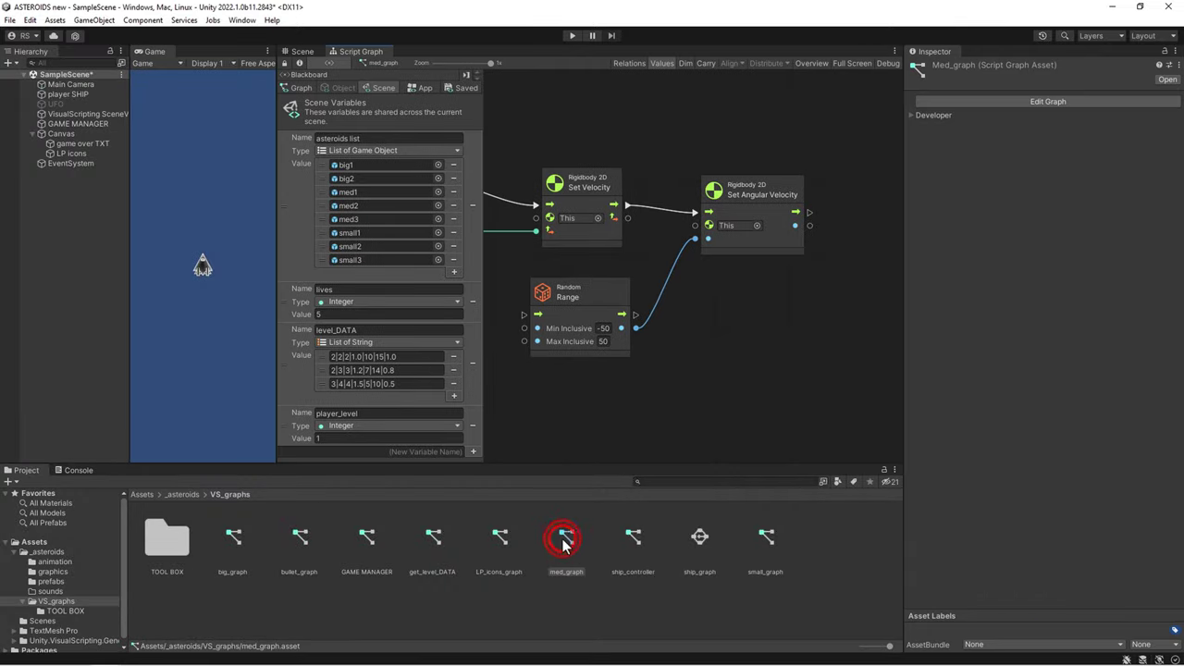
pyautogui.moveTo(428, 546); pyautogui.dragTo(560, 125)
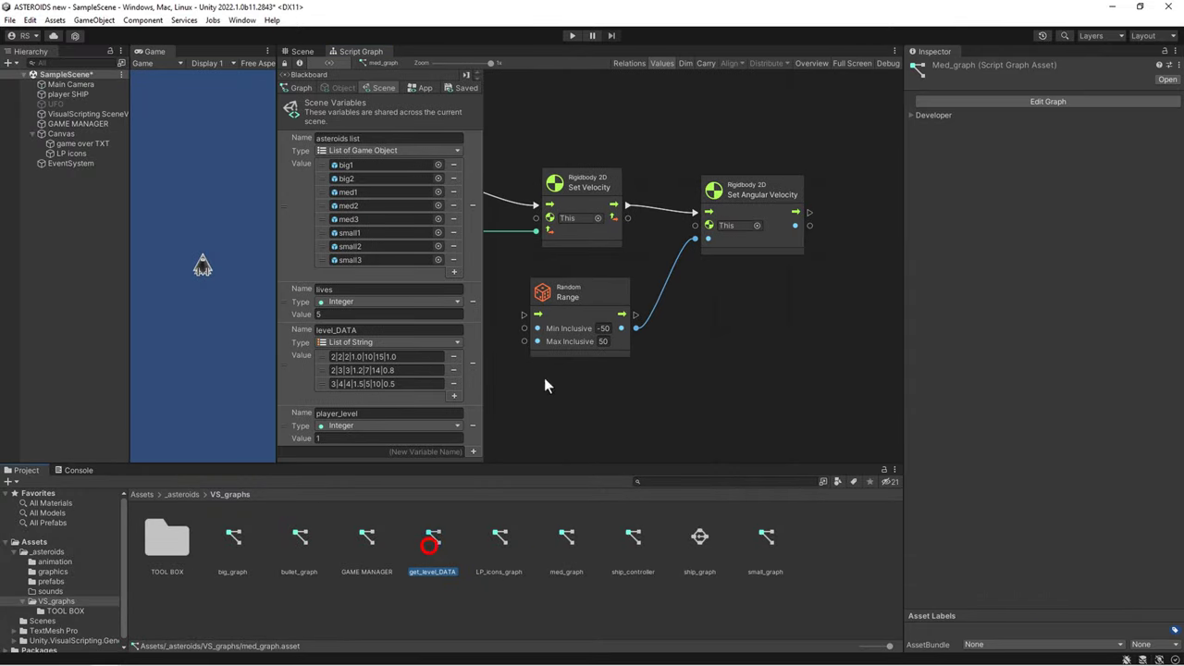
pyautogui.click(700, 146)
pyautogui.hotkey('shift', 'space')
pyautogui.moveTo(619, 240); pyautogui.dragTo(435, 382)
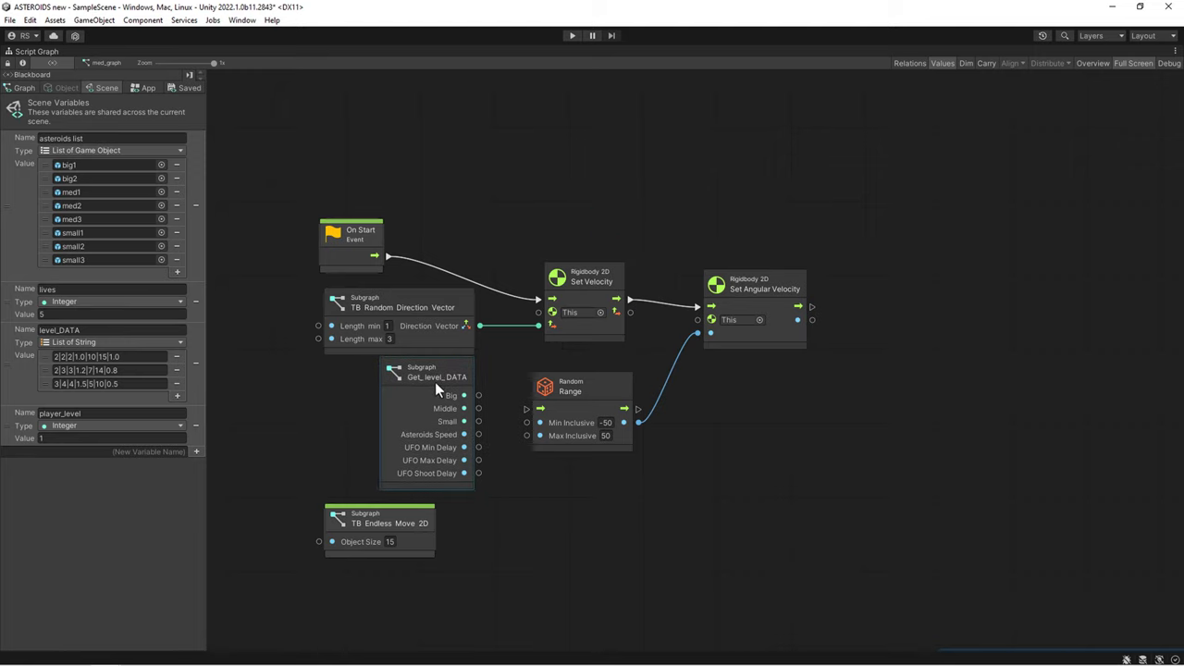
pyautogui.moveTo(517, 203)
pyautogui.mouseDown()
pyautogui.moveTo(856, 495)
pyautogui.moveTo(842, 490)
pyautogui.mouseUp()
# - Insert a Multiply node on the Direction Vector wire, with Asteroids Speed as its B input
pyautogui.moveTo(740, 311); pyautogui.dragTo(921, 307)
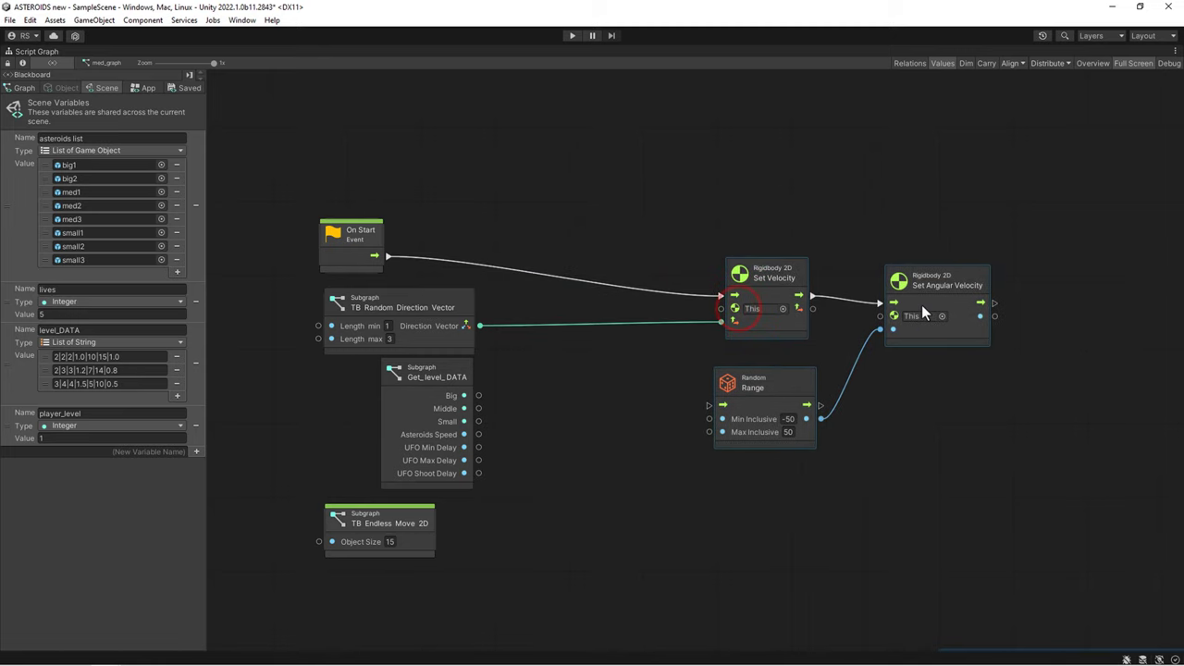
pyautogui.rightClick(541, 370)
pyautogui.click(586, 367)
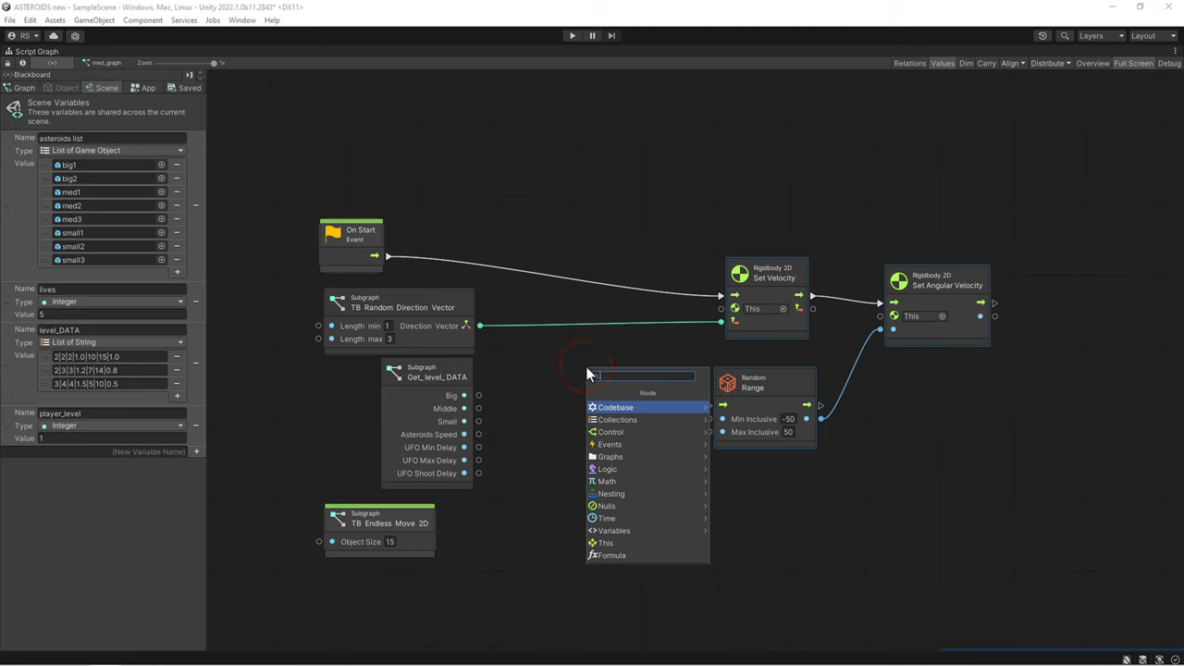
pyautogui.write('multi')
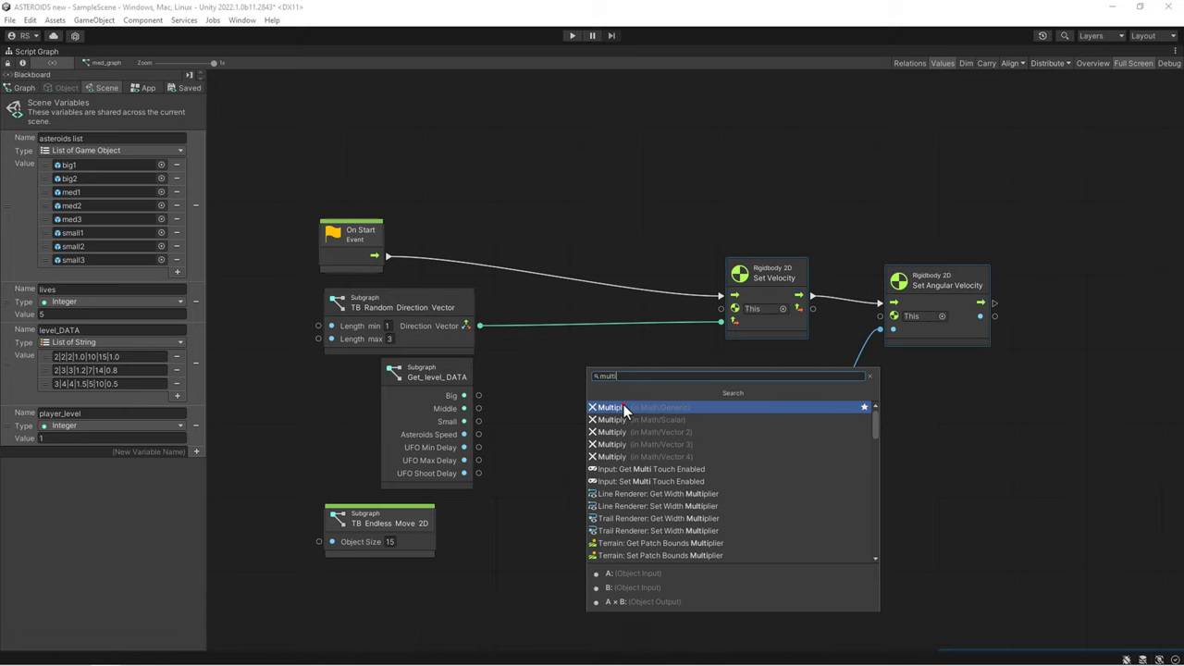
pyautogui.click(623, 408)
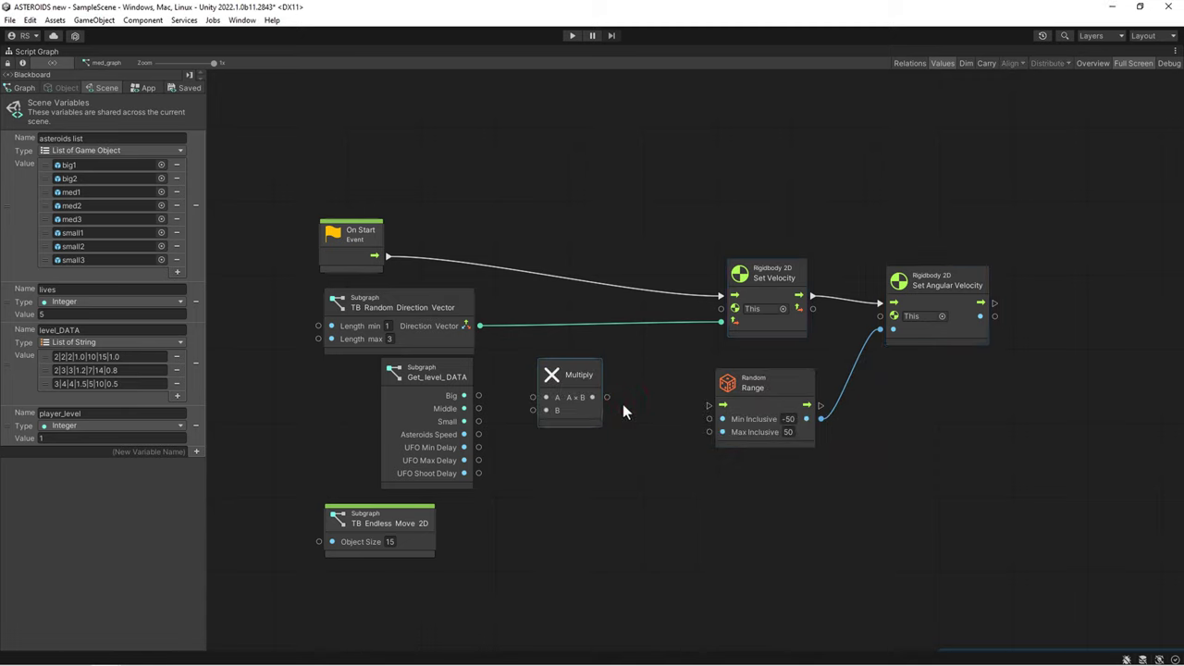
pyautogui.moveTo(566, 378)
pyautogui.mouseDown()
pyautogui.moveTo(534, 309)
pyautogui.moveTo(499, 337)
pyautogui.mouseUp()
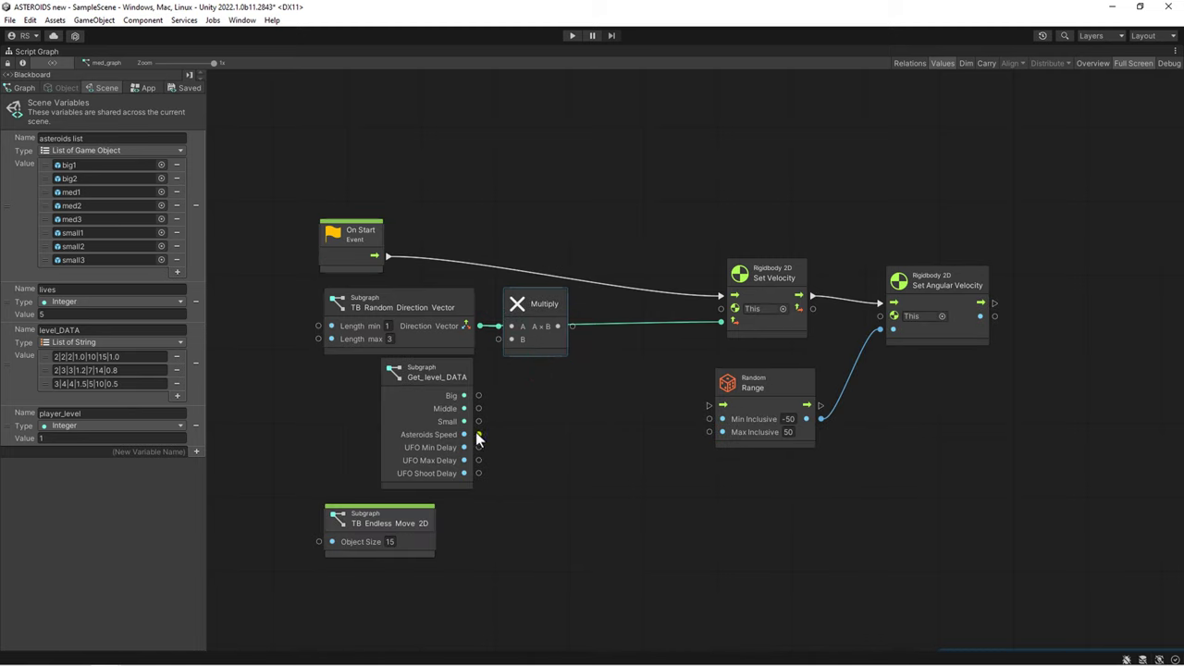
pyautogui.moveTo(477, 434)
pyautogui.mouseDown()
pyautogui.moveTo(511, 339)
pyautogui.moveTo(717, 324)
pyautogui.mouseUp()
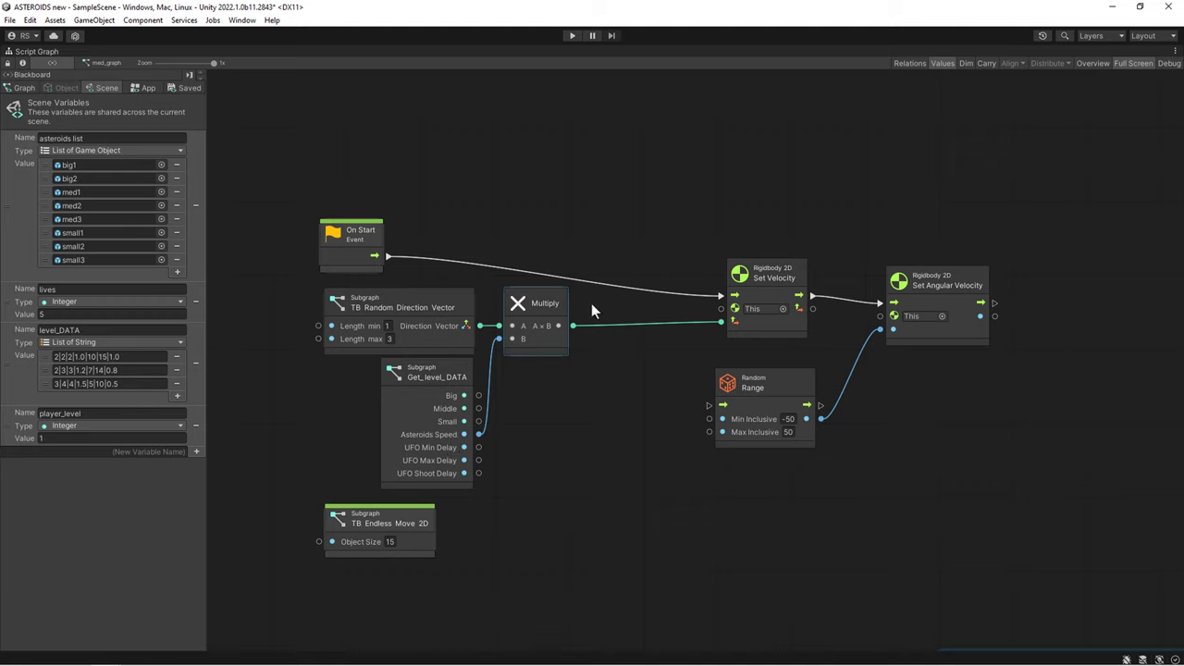
# - Tidy the layout by shifting the velocity and range nodes left and lowering TB Endless Move 2D
pyautogui.moveTo(700, 201); pyautogui.dragTo(1054, 497)
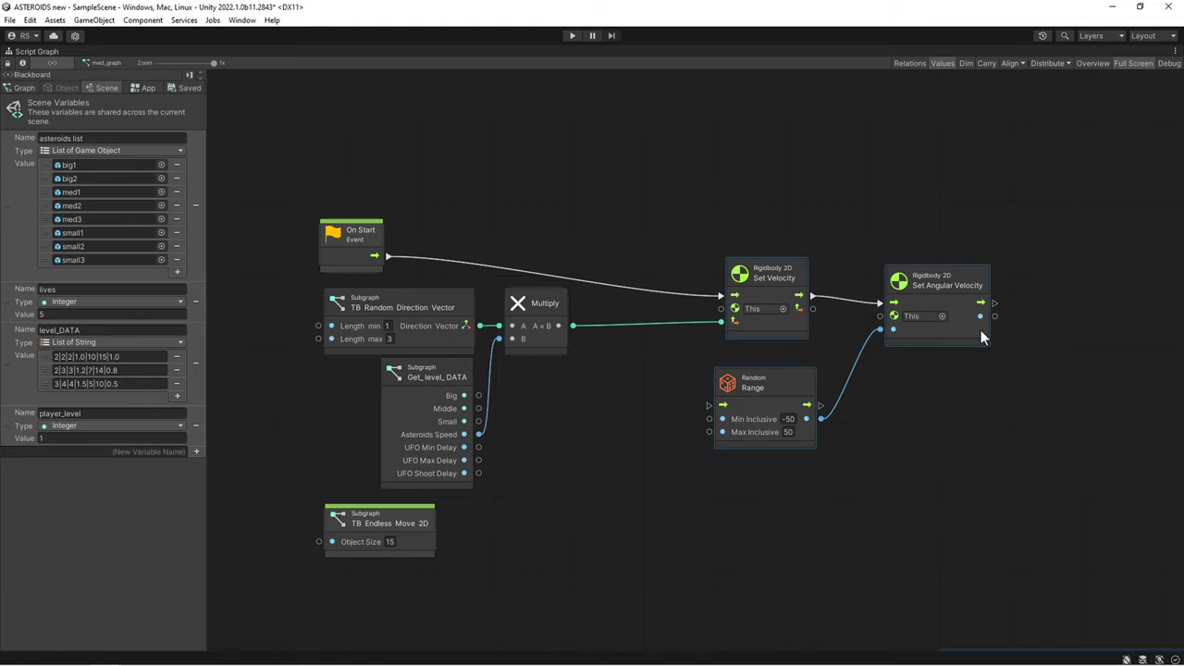
pyautogui.moveTo(981, 329); pyautogui.dragTo(920, 340)
pyautogui.click(418, 394)
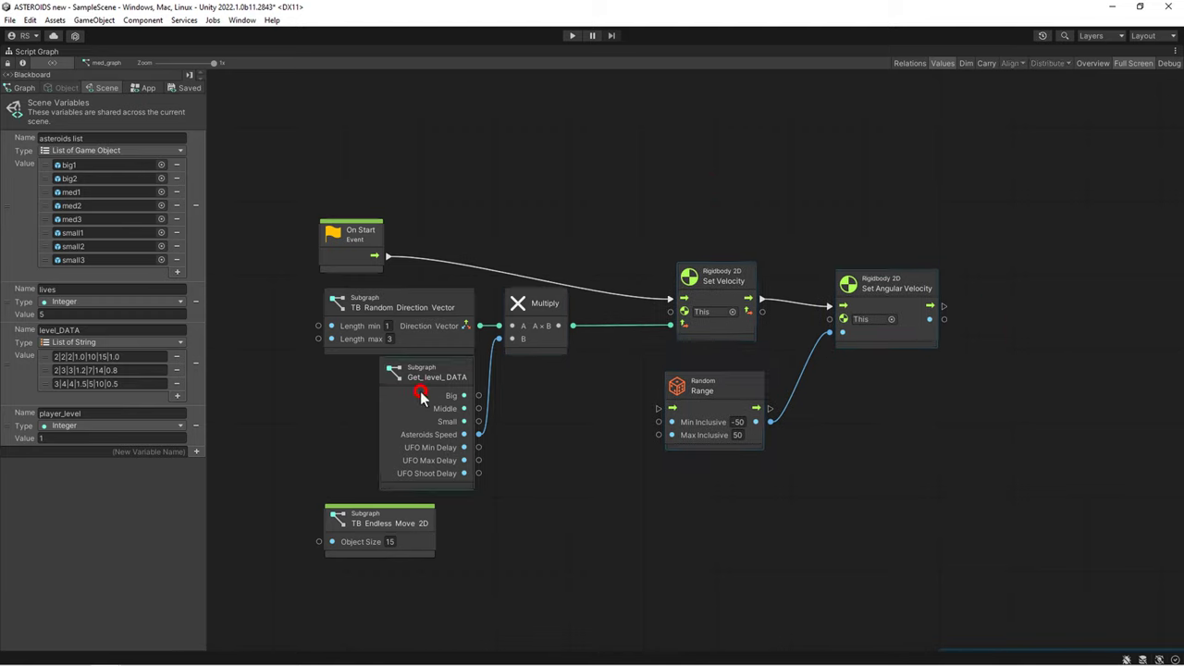
pyautogui.moveTo(400, 520); pyautogui.dragTo(398, 564)
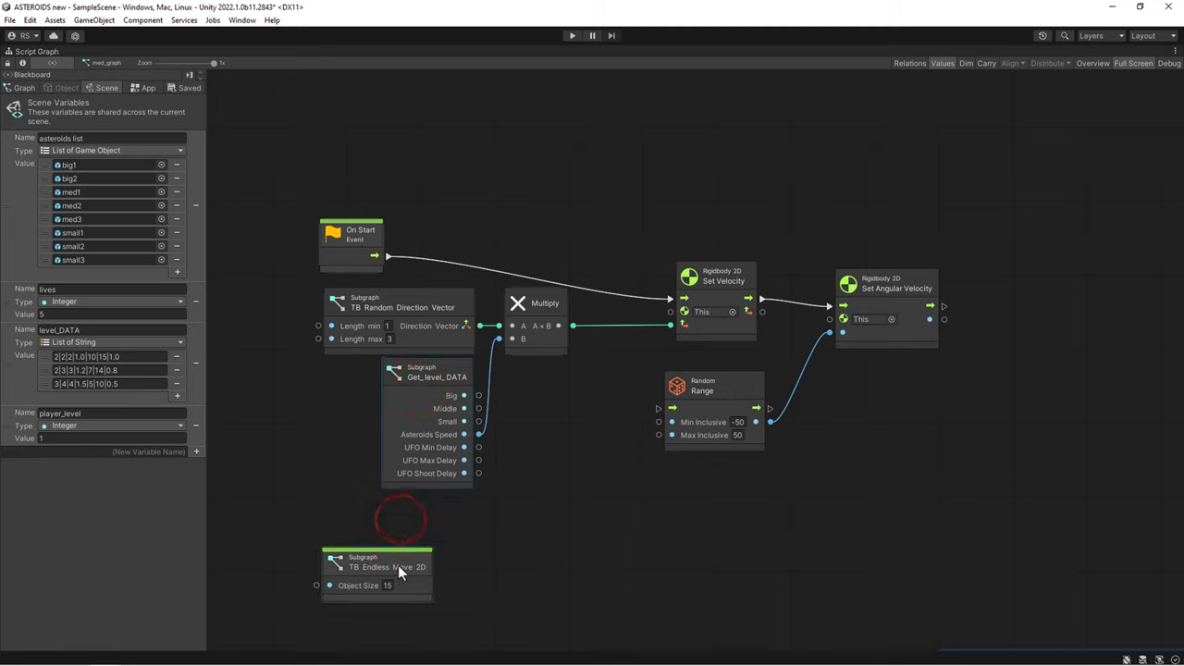
pyautogui.click(441, 409)
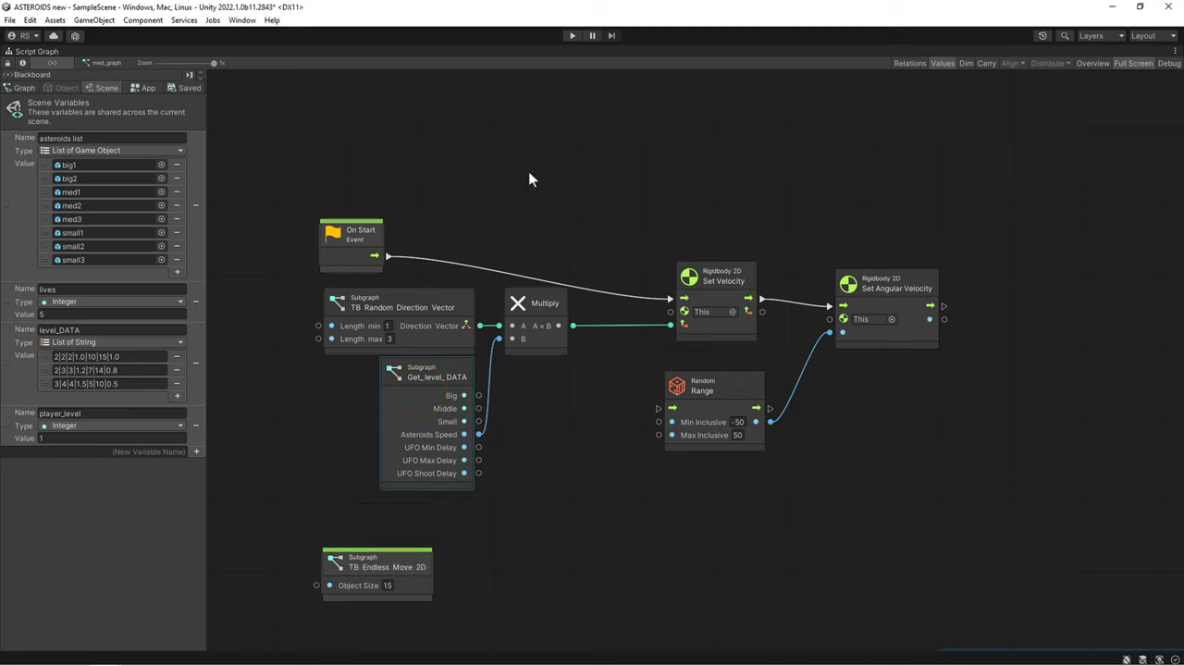
# - Open big_graph with the graph editor maximized
pyautogui.click(547, 121)
pyautogui.hotkey('shift', 'space')
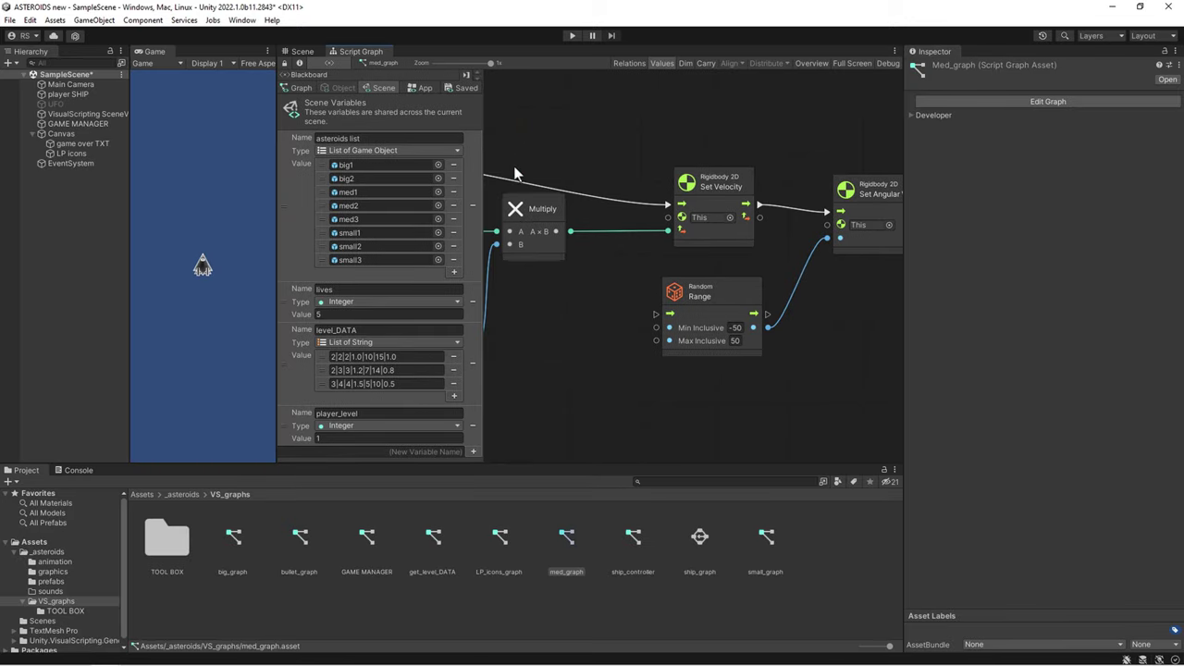
pyautogui.doubleClick(235, 541)
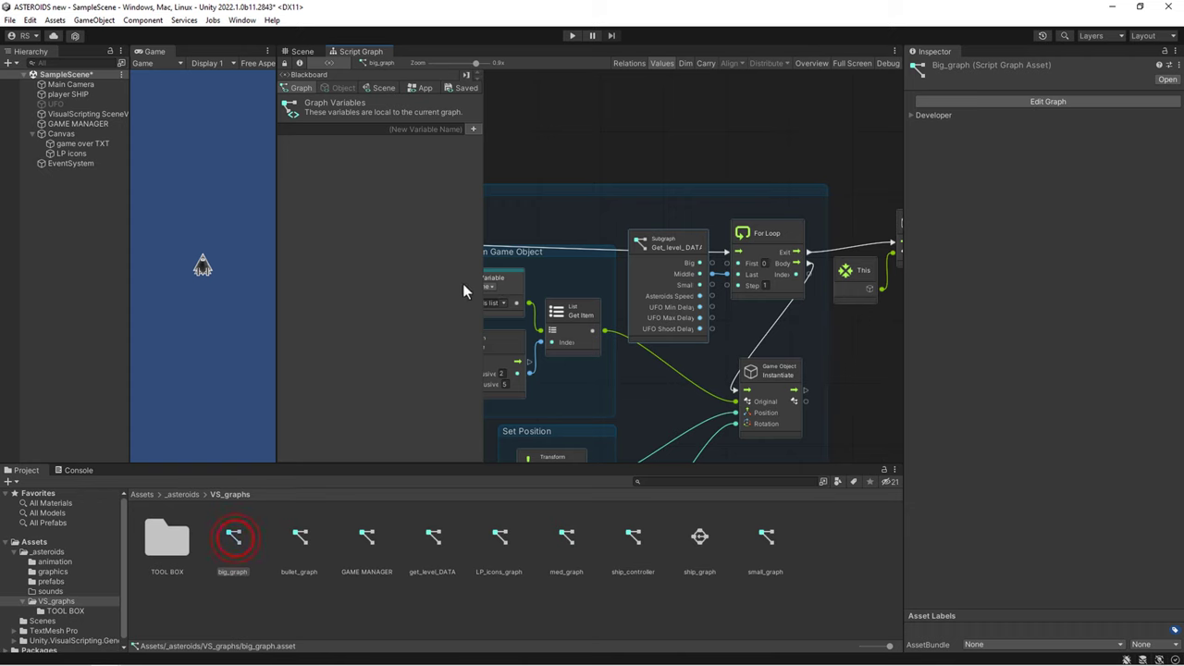
pyautogui.click(570, 164)
pyautogui.hotkey('shift', 'space')
pyautogui.hscroll(-5, 570, 163)
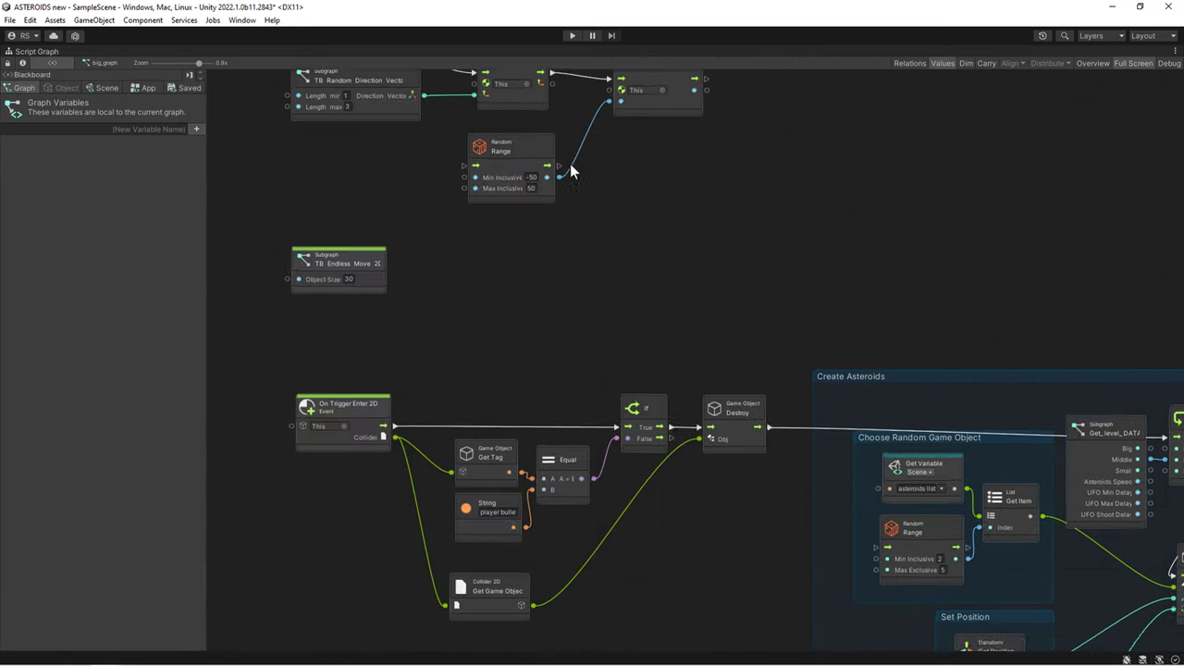
pyautogui.scroll(5, 570, 164)
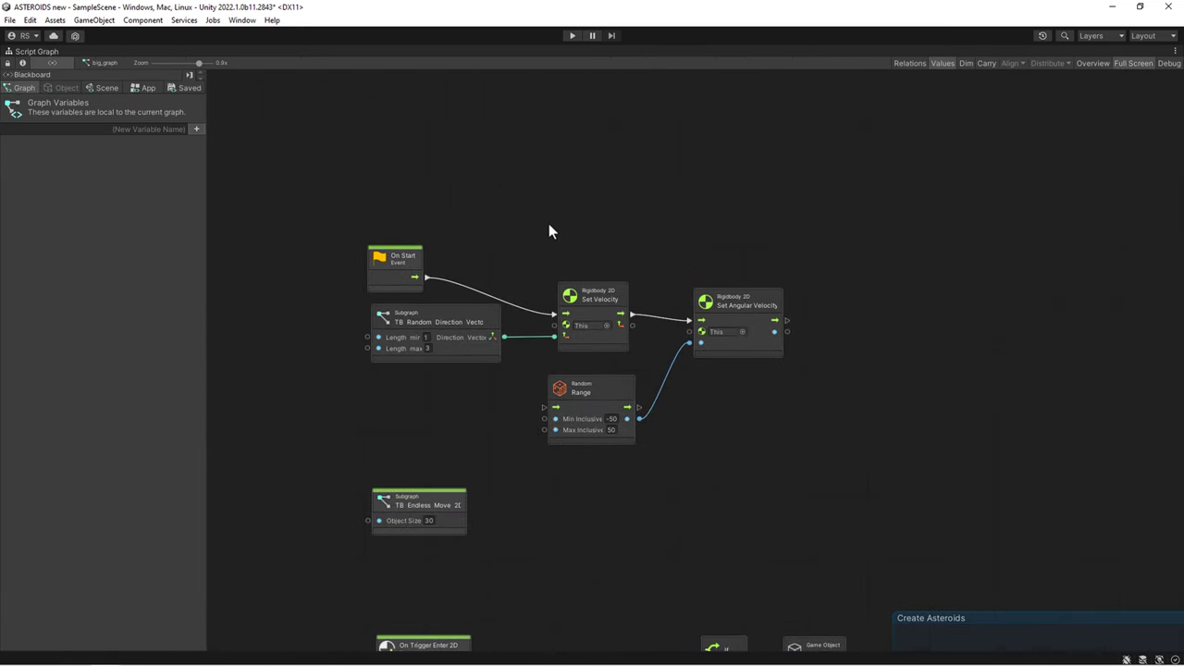
# - Move the velocity and range nodes right and paste Get_level_DATA above TB Endless Move
pyautogui.moveTo(549, 223); pyautogui.dragTo(861, 524)
pyautogui.click(754, 309)
pyautogui.moveTo(813, 318); pyautogui.dragTo(928, 304)
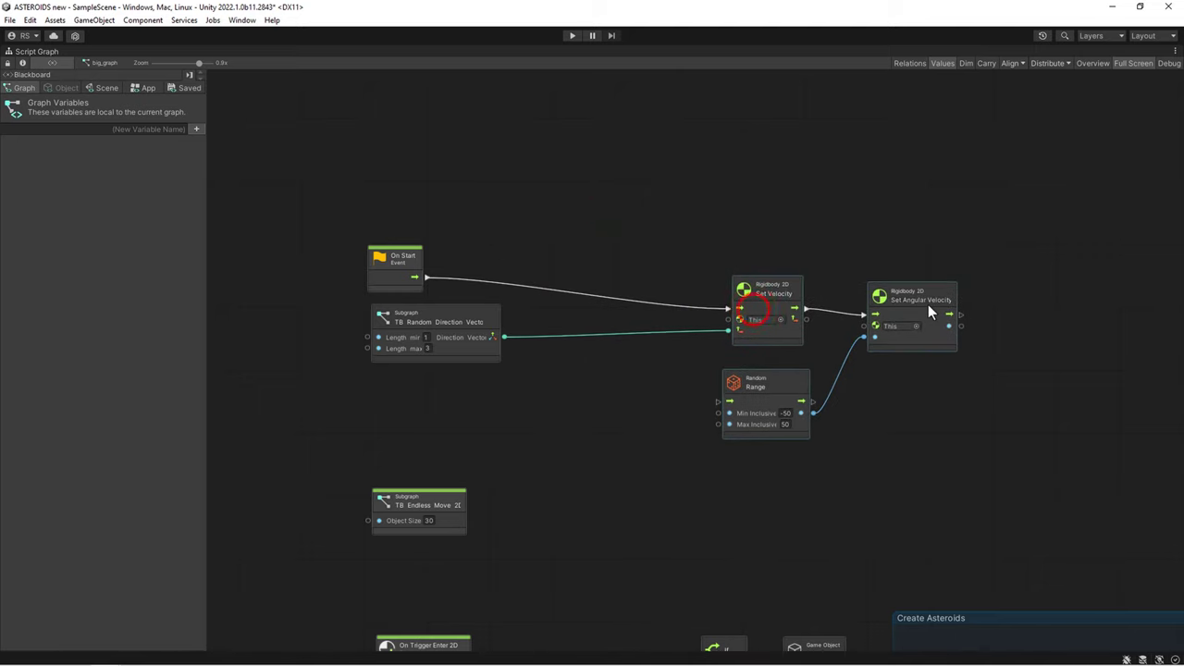
pyautogui.hotkey('ctrl', 'v')
pyautogui.moveTo(683, 346); pyautogui.dragTo(452, 410)
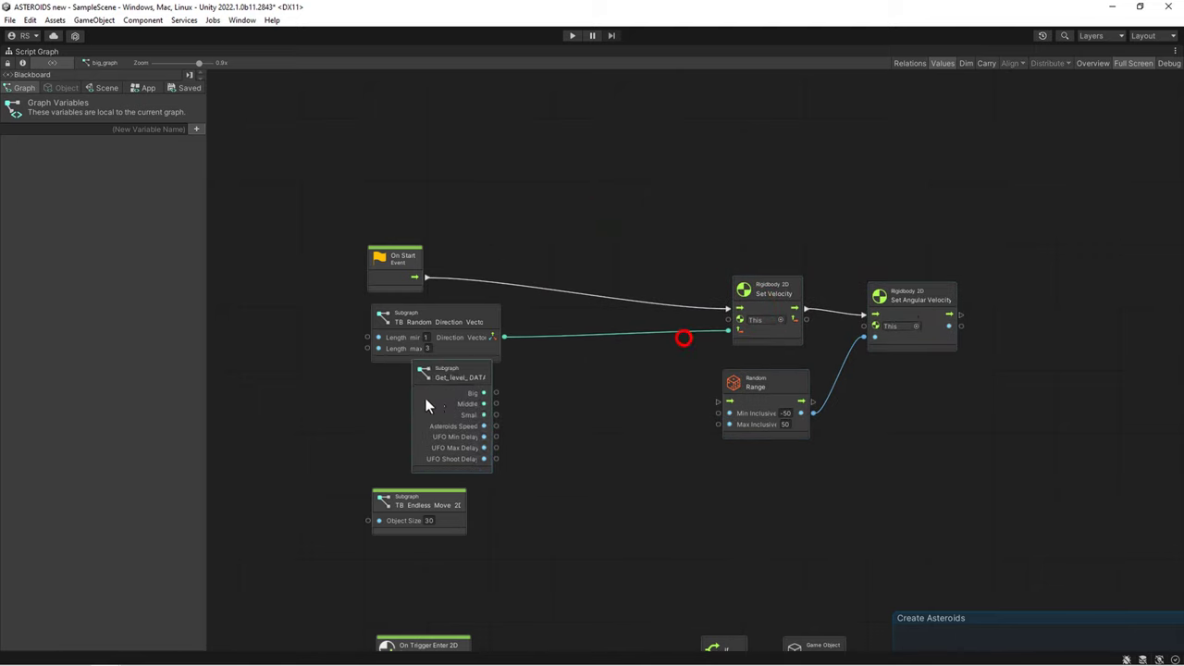
pyautogui.moveTo(429, 499); pyautogui.dragTo(433, 541)
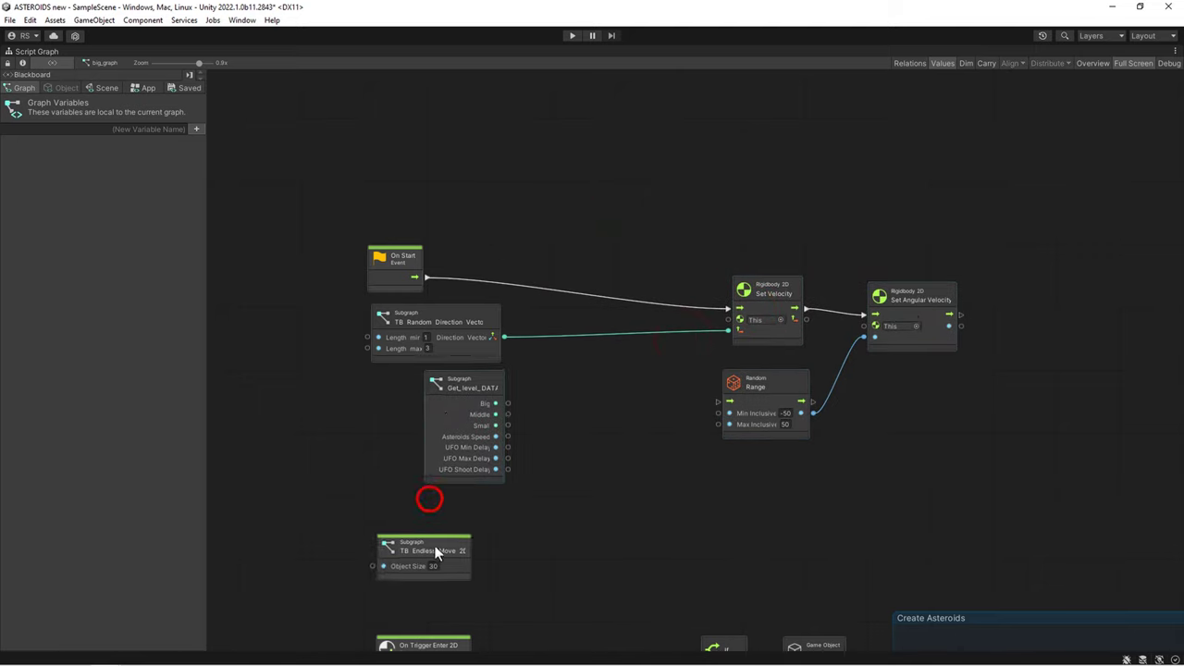
# - Add a Multiply node taking Direction Vector as A and Asteroids Speed as B
pyautogui.rightClick(586, 392)
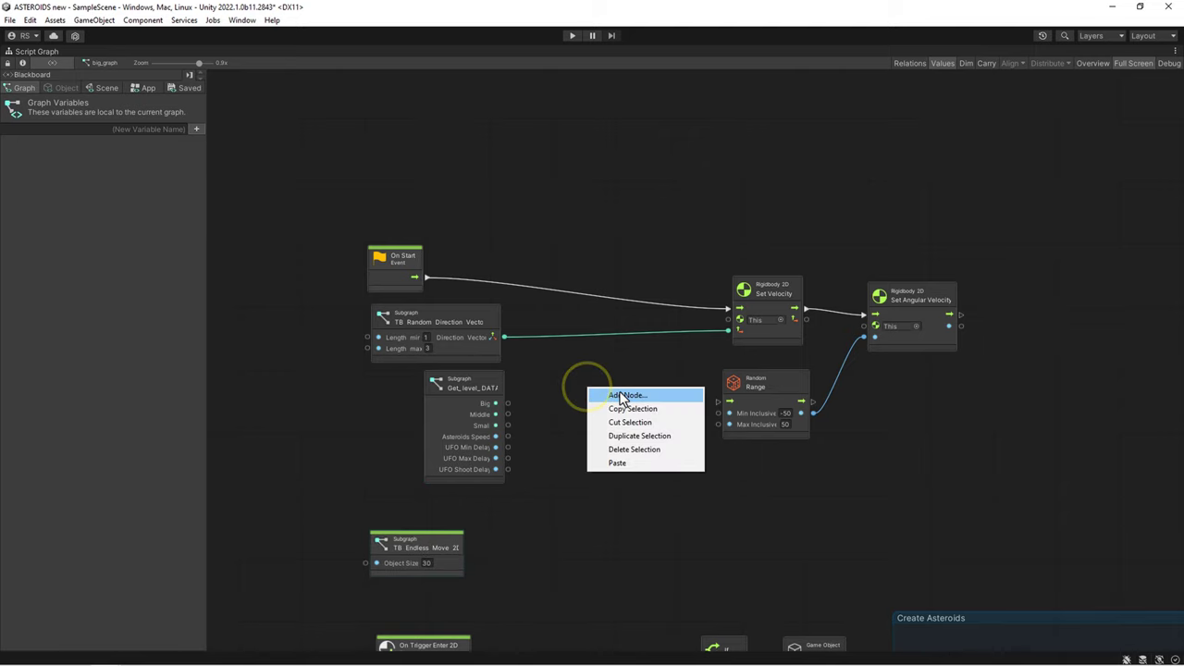
pyautogui.click(620, 395)
pyautogui.write('multip')
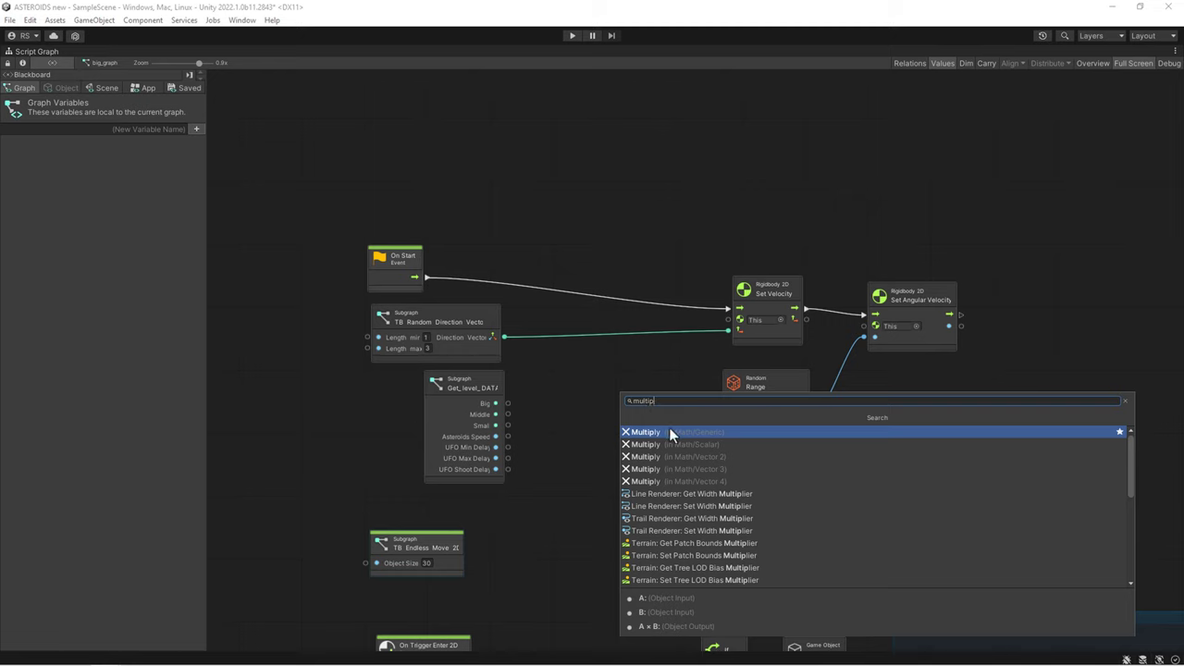
pyautogui.click(669, 431)
pyautogui.moveTo(504, 338); pyautogui.dragTo(579, 416)
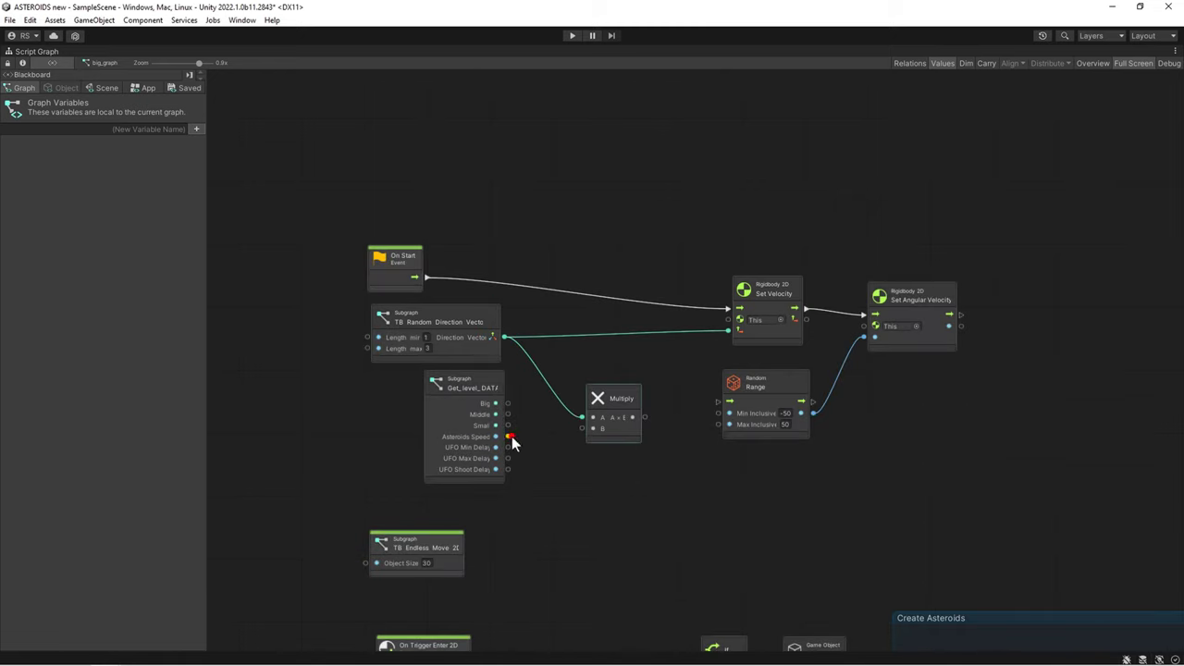
pyautogui.moveTo(509, 436)
pyautogui.mouseDown()
pyautogui.moveTo(584, 430)
pyautogui.moveTo(730, 331)
pyautogui.mouseUp()
pyautogui.click(611, 404)
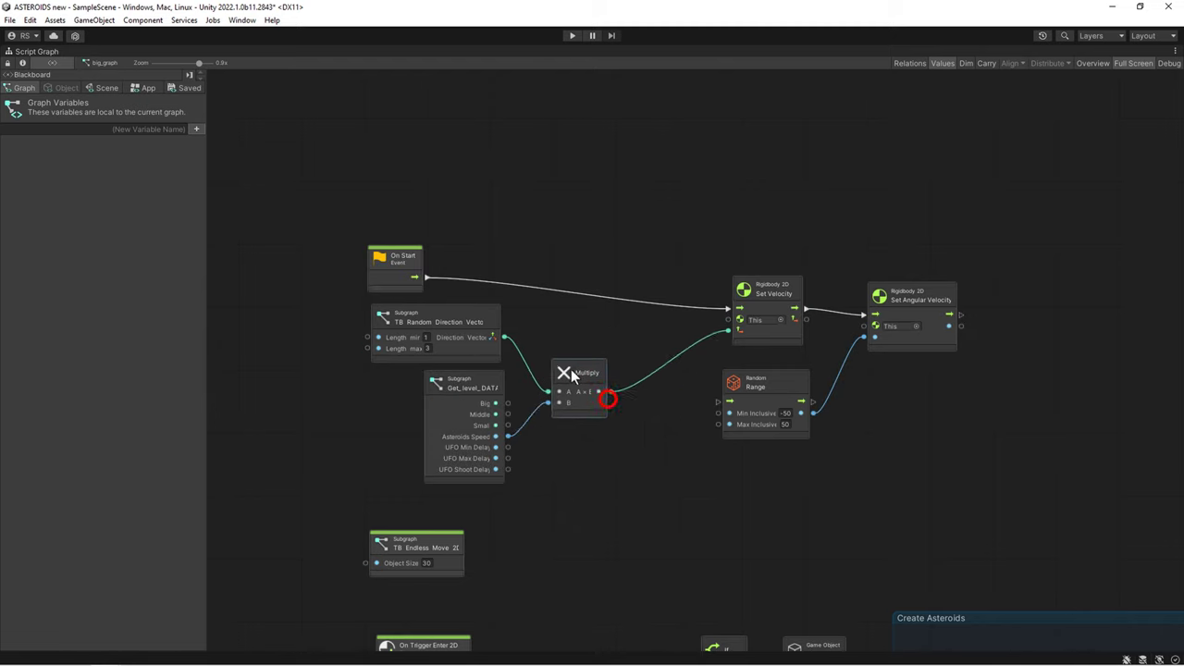
pyautogui.doubleClick(669, 524)
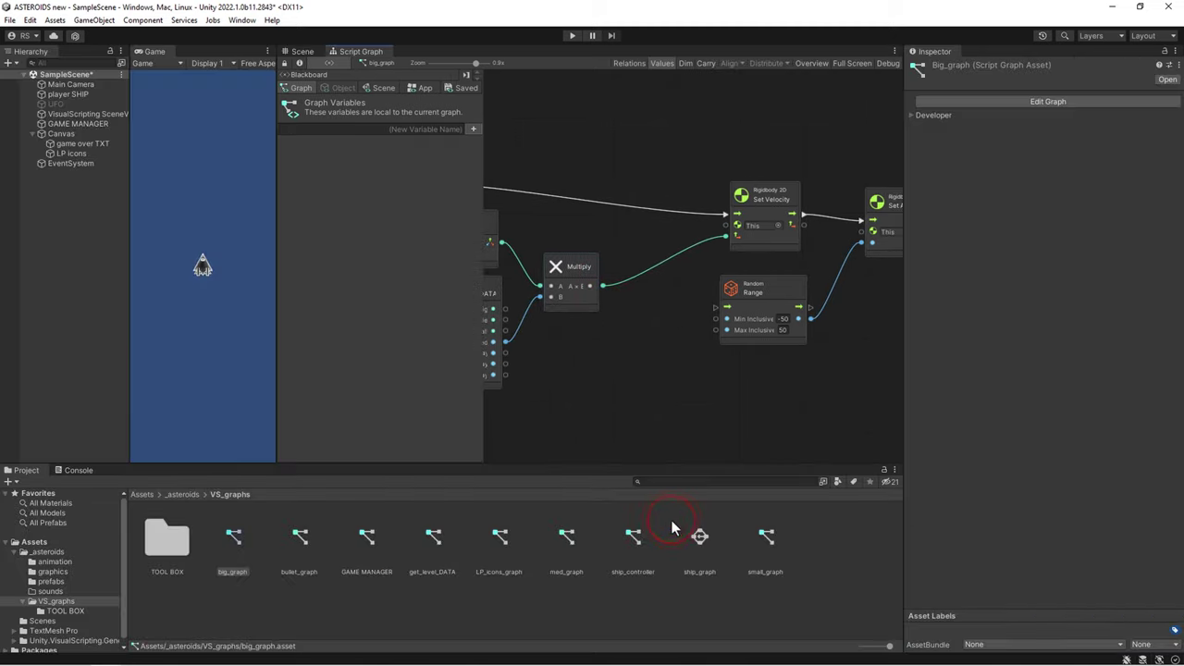
# - Open small_graph with the graph editor maximized
pyautogui.click(776, 536)
pyautogui.doubleClick(776, 537)
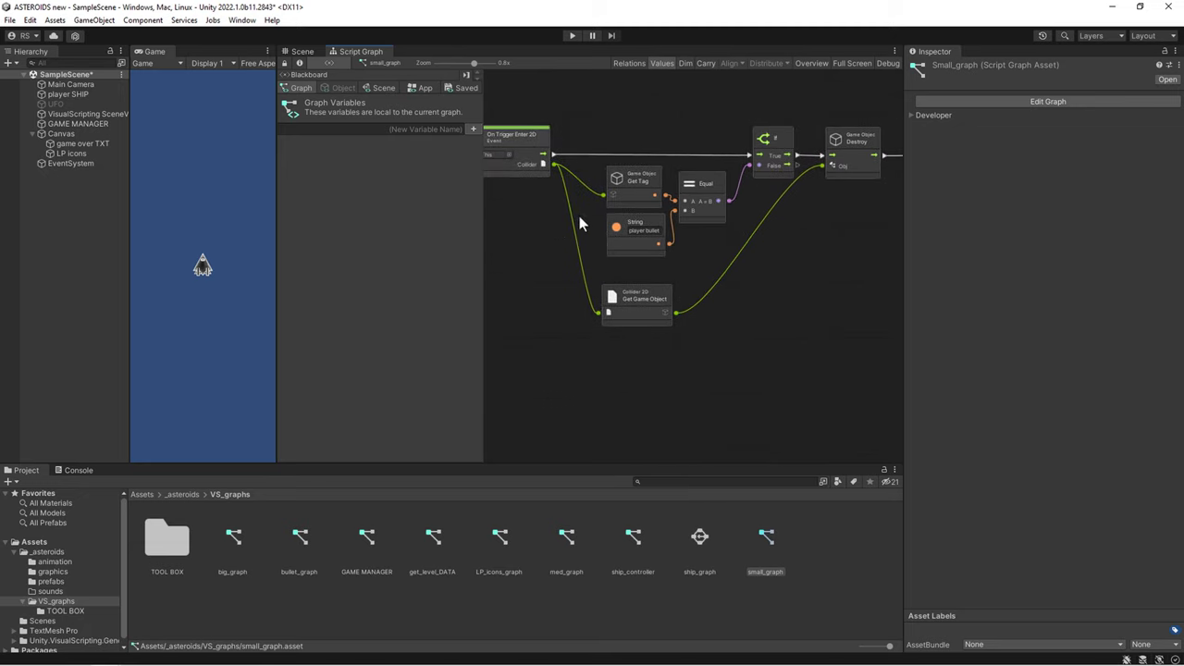
pyautogui.scroll(-5, 579, 215)
pyautogui.scroll(5, 678, 181)
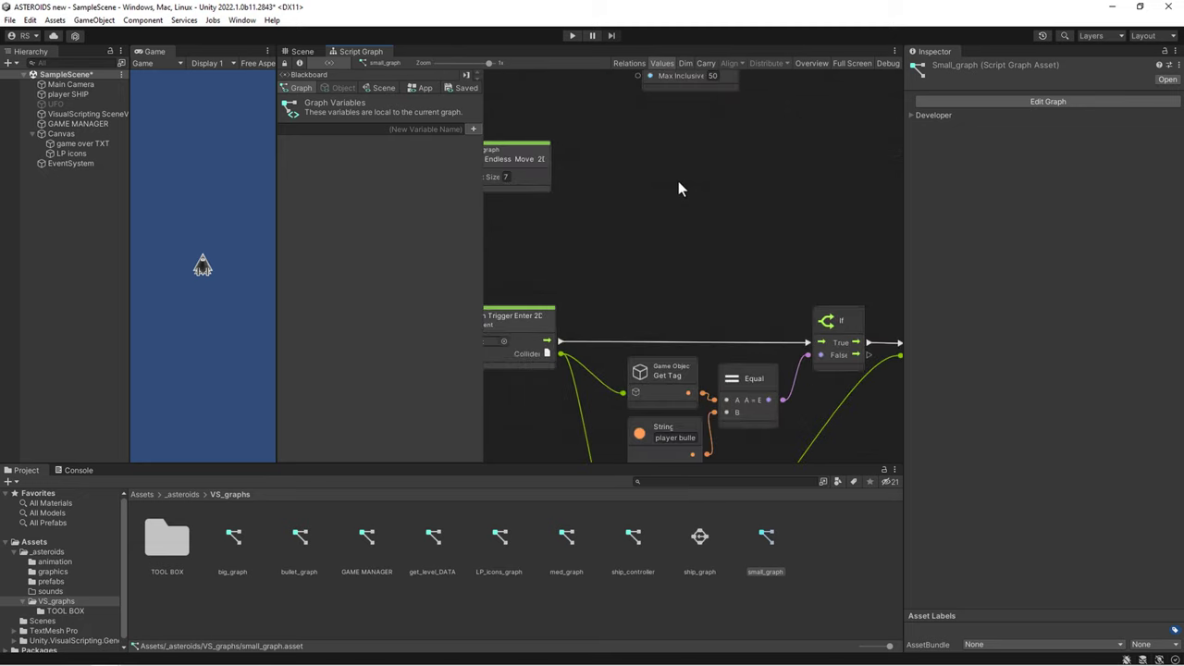
pyautogui.hotkey('shift', 'space')
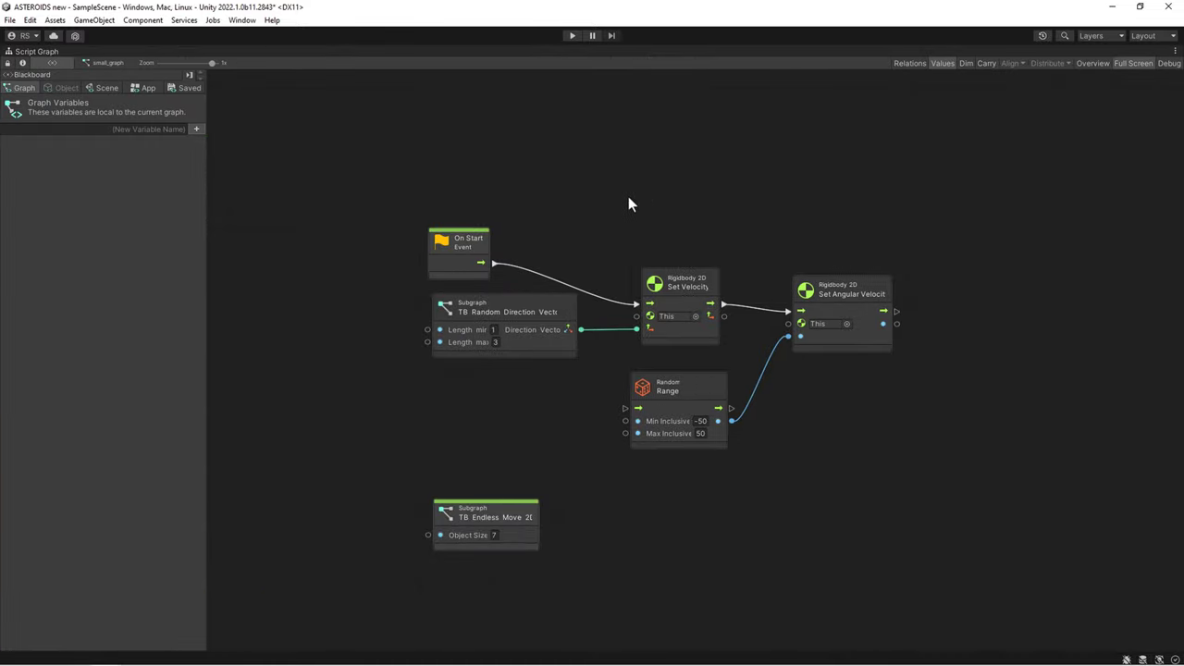
# - Paste Get_level_DATA and Multiply below Direction Vector and wire Direction Vector into Multiply's A
pyautogui.moveTo(629, 196); pyautogui.dragTo(901, 533)
pyautogui.moveTo(847, 304); pyautogui.dragTo(1002, 307)
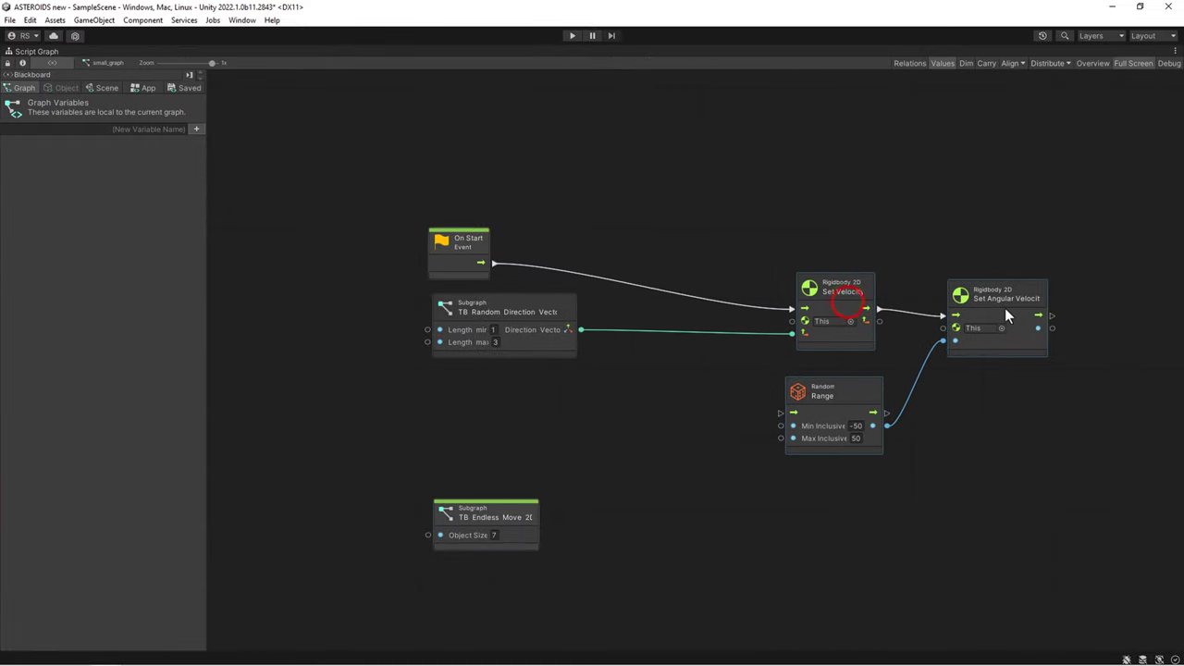
pyautogui.hotkey('ctrl', 'v')
pyautogui.moveTo(634, 347)
pyautogui.mouseDown()
pyautogui.moveTo(560, 421)
pyautogui.moveTo(503, 415)
pyautogui.mouseUp()
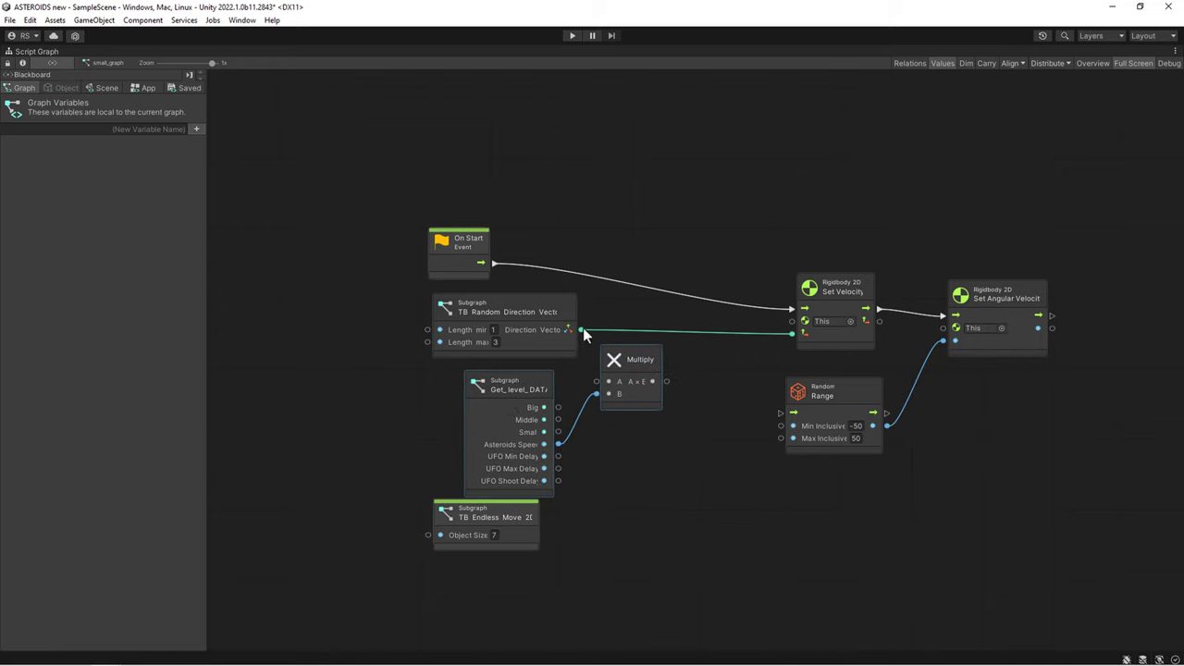
pyautogui.moveTo(581, 330)
pyautogui.mouseDown()
pyautogui.moveTo(597, 381)
pyautogui.moveTo(792, 334)
pyautogui.mouseUp()
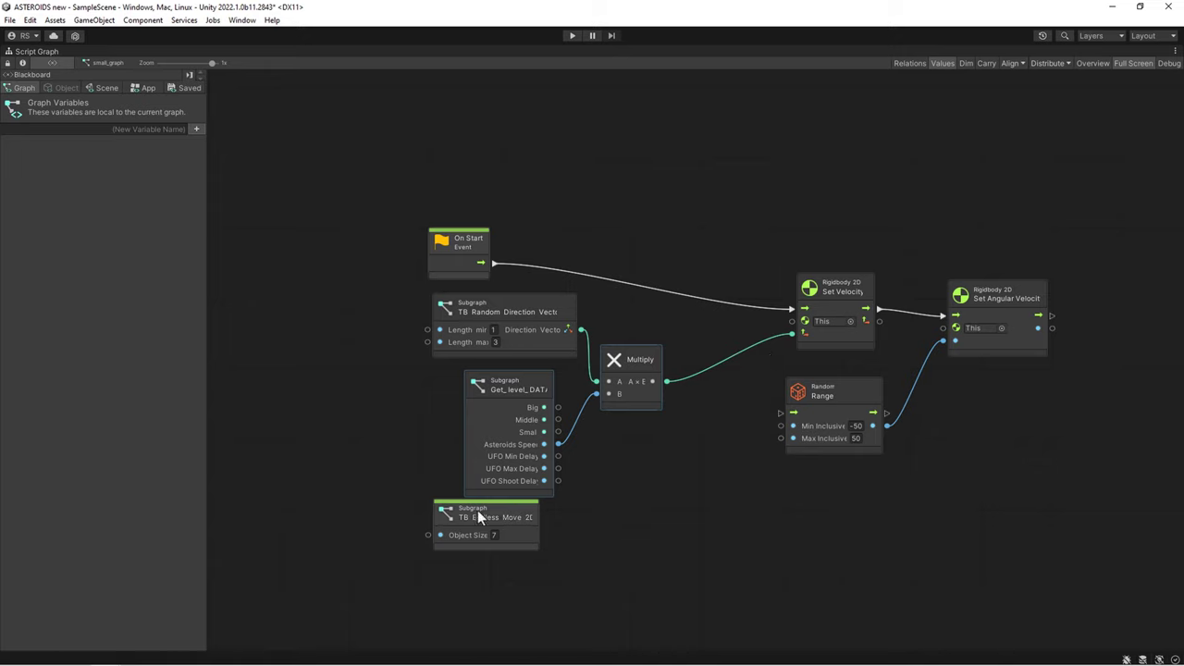
# - Lower TB Endless Move and shift the Set Velocity, Range and Angular Velocity nodes up-left
pyautogui.moveTo(478, 517); pyautogui.dragTo(465, 586)
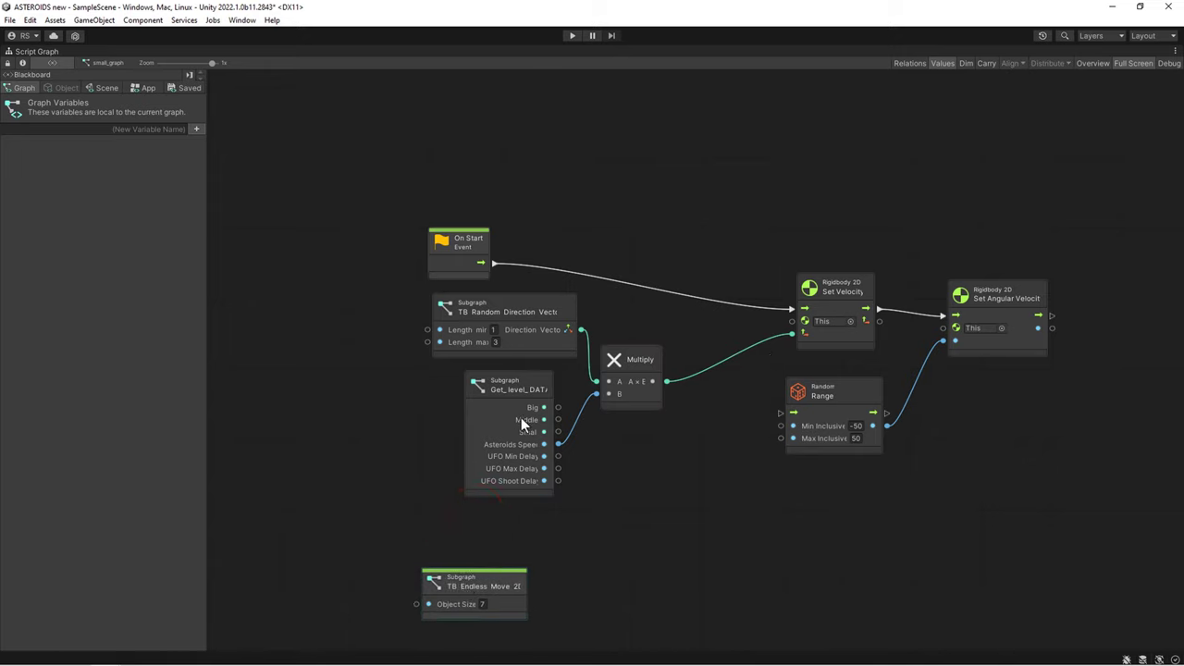
pyautogui.moveTo(743, 189); pyautogui.dragTo(1079, 497)
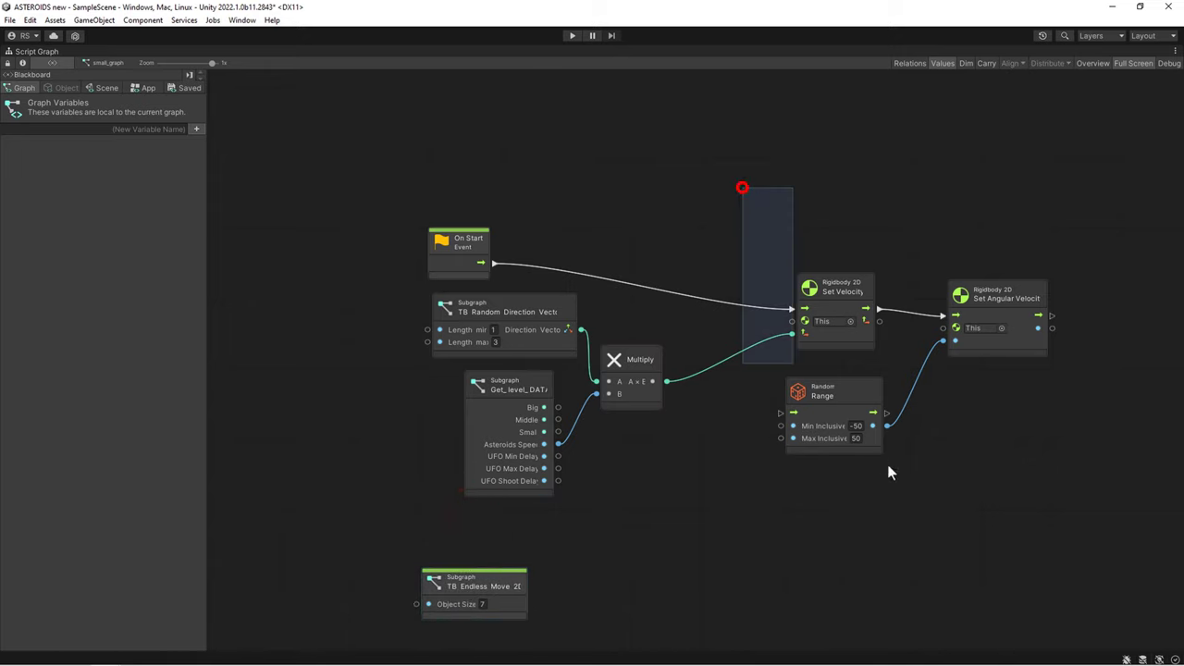
pyautogui.moveTo(1005, 301); pyautogui.dragTo(942, 263)
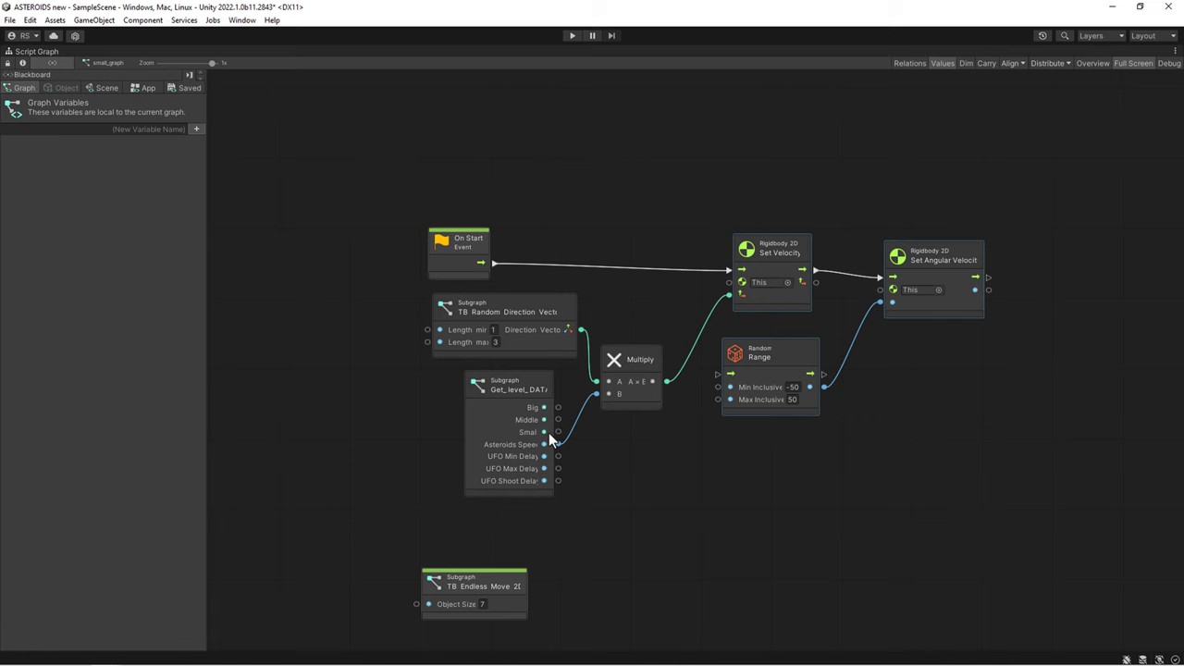
pyautogui.hotkey('shift', 'space')
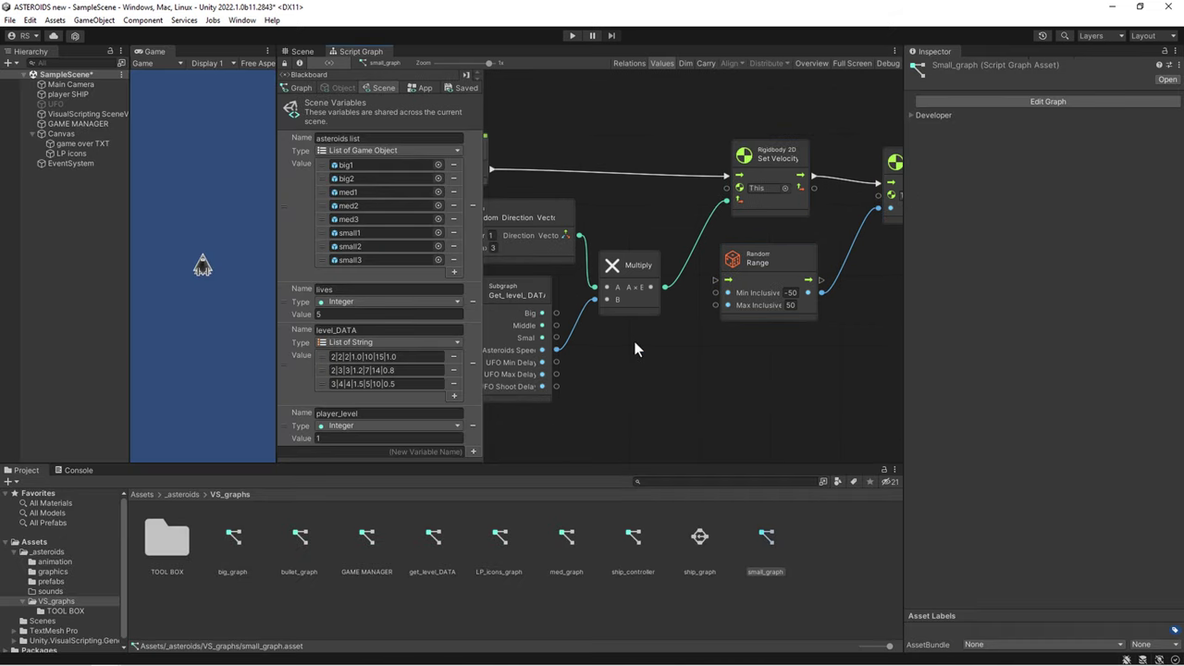
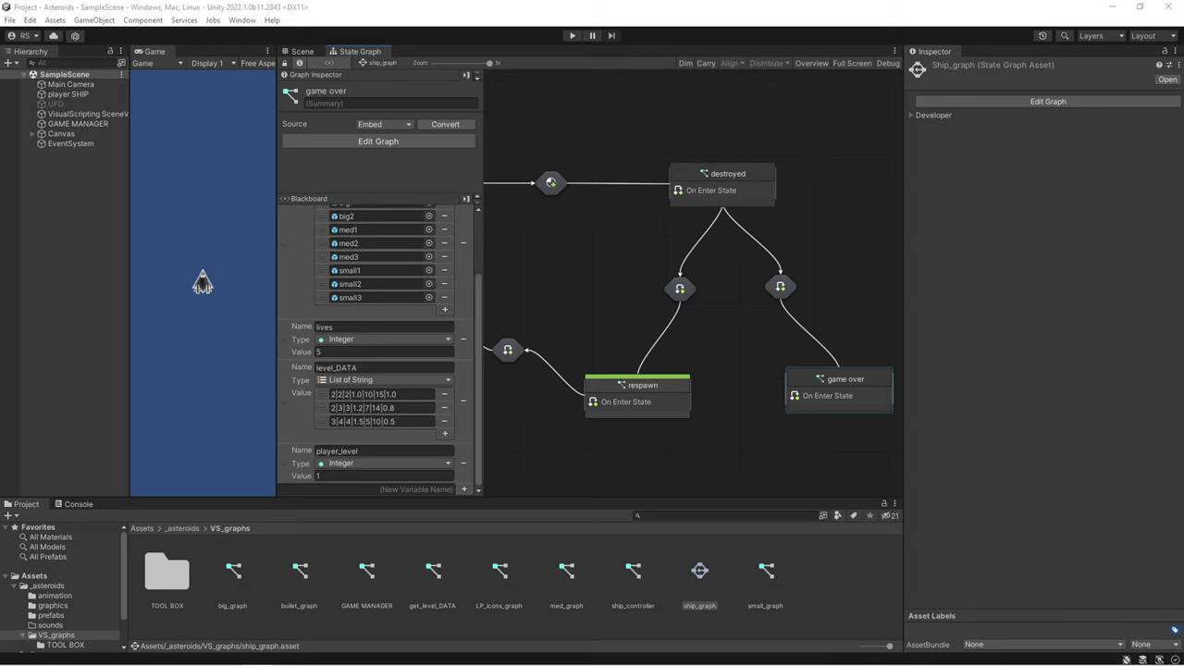
# - Create a scene variable named asteroids_count and set its type to Integer
pyautogui.click(416, 489)
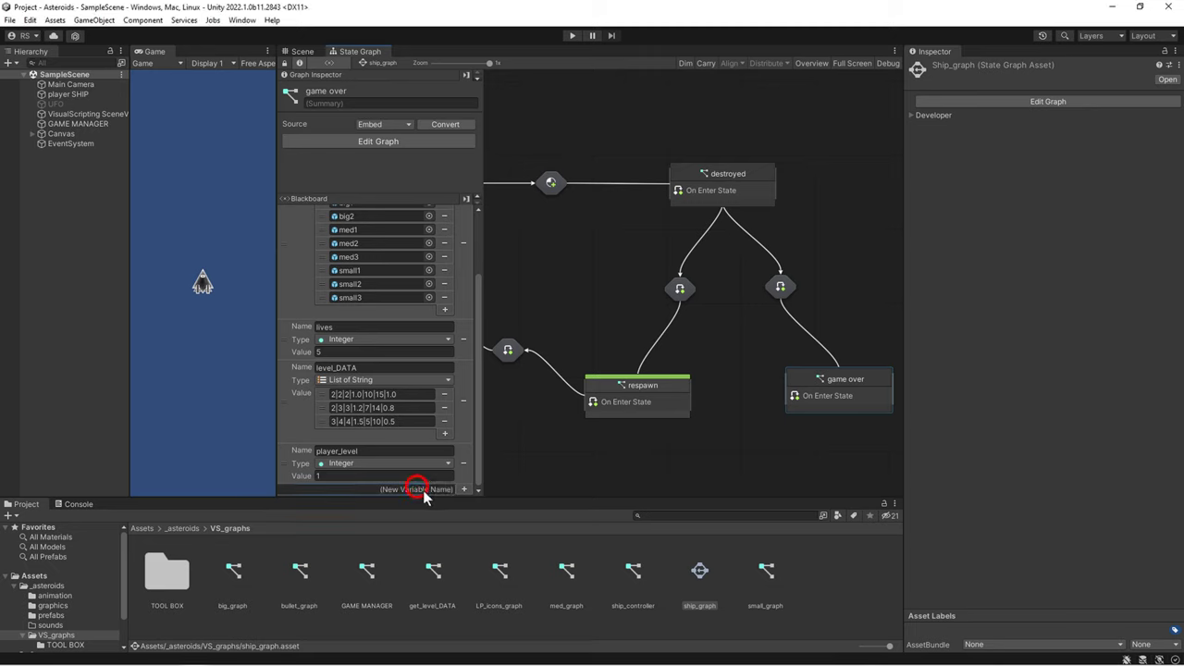
pyautogui.write('asteroids_coun')
pyautogui.write('t')
pyautogui.press('Return')
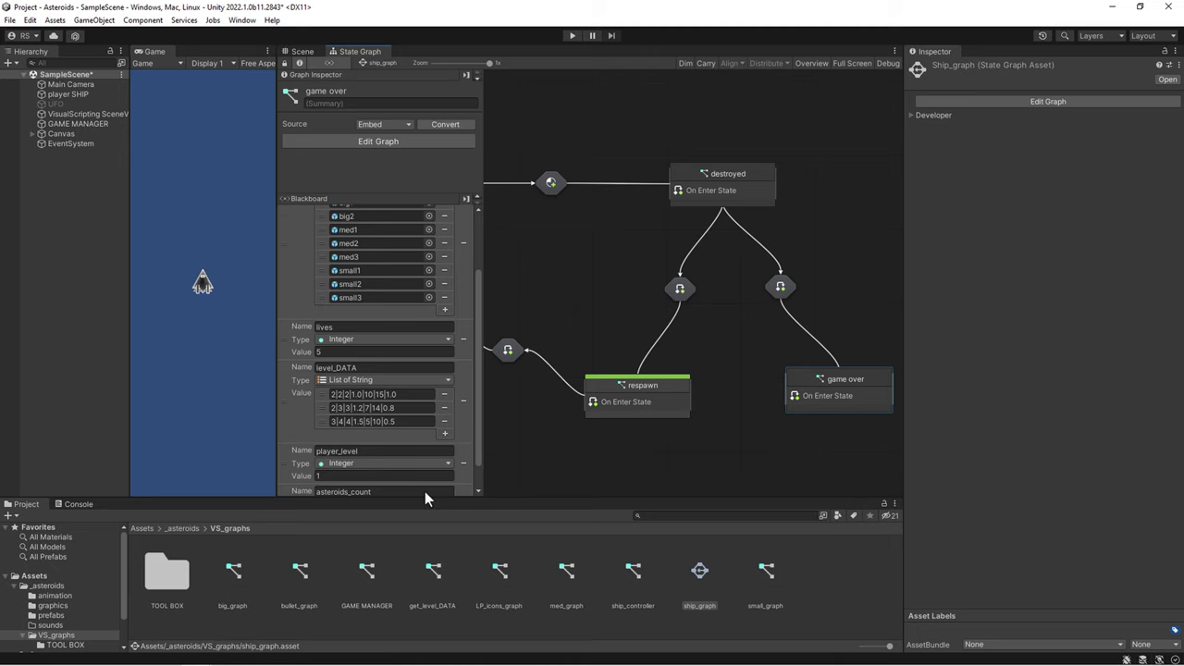
pyautogui.scroll(-1, 425, 491)
pyautogui.click(431, 475)
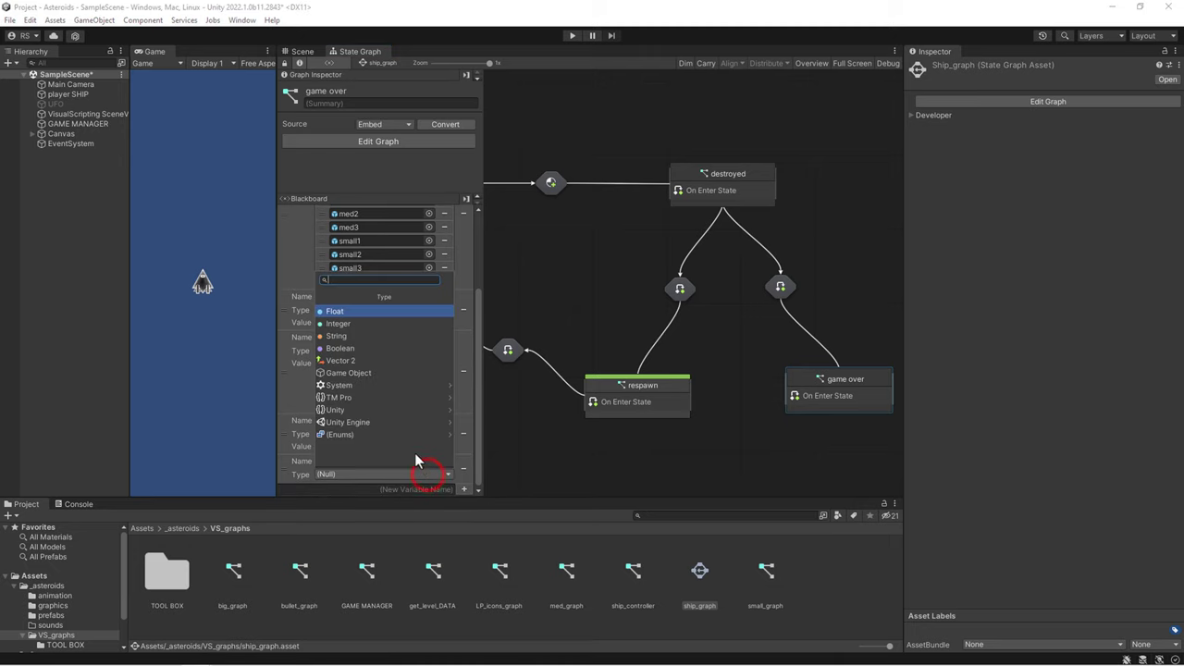
pyautogui.click(338, 324)
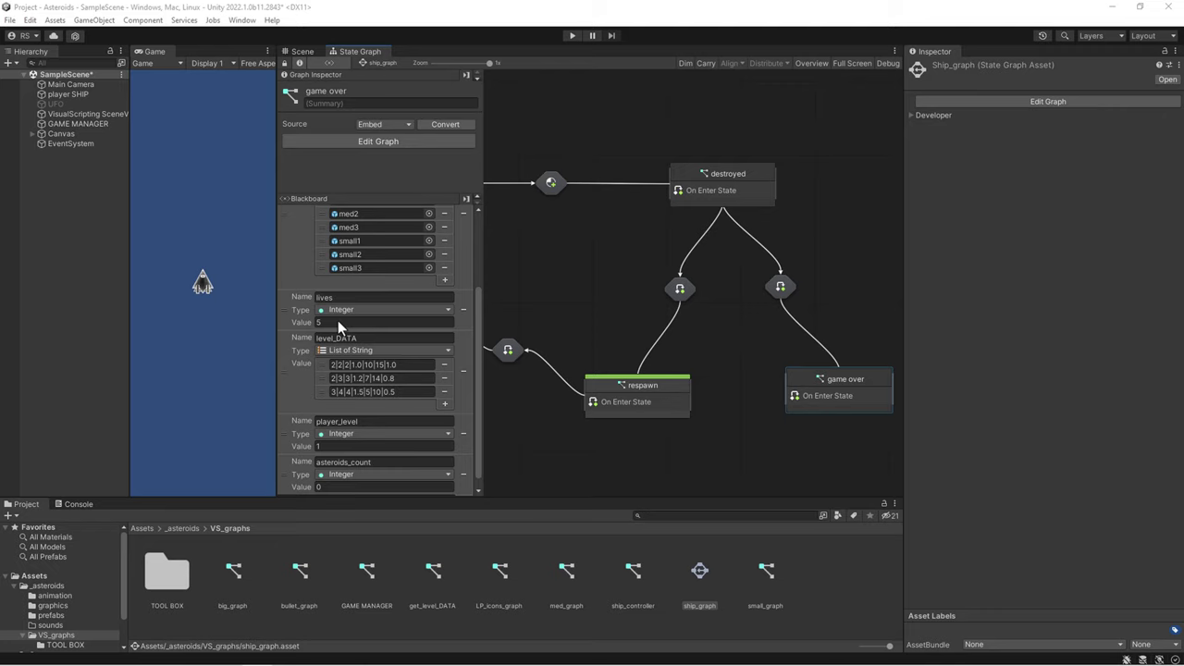
# - In big_graph, add Get and Set Variable nodes for asteroids_count
pyautogui.doubleClick(234, 570)
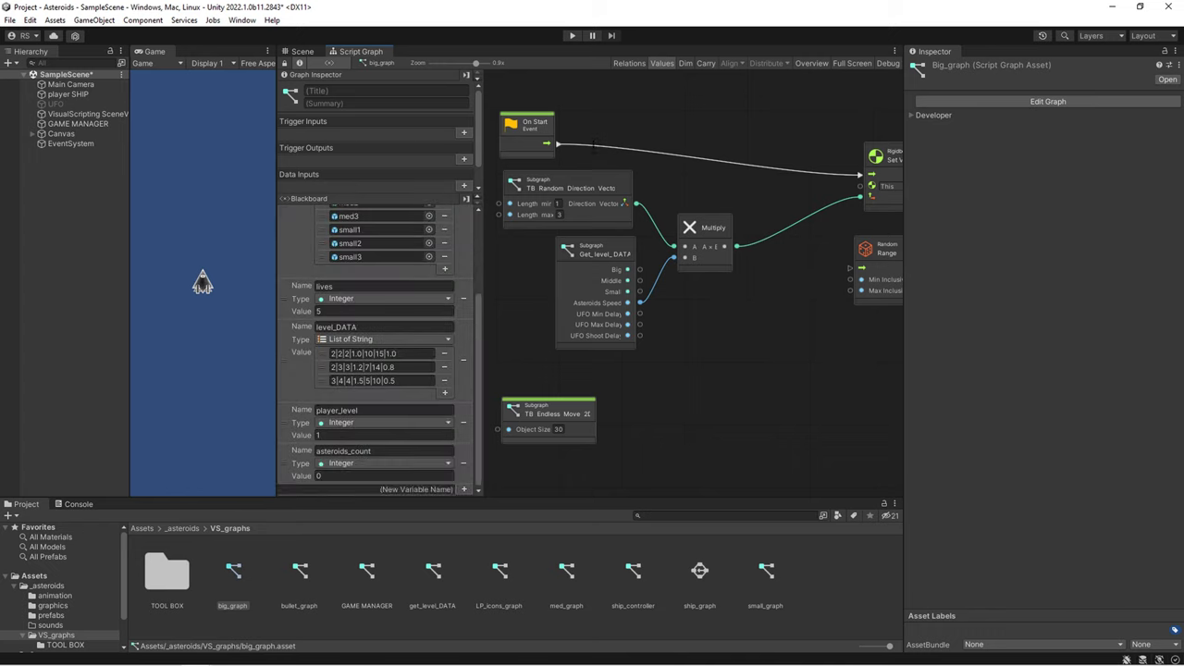
pyautogui.scroll(3, 350, 345)
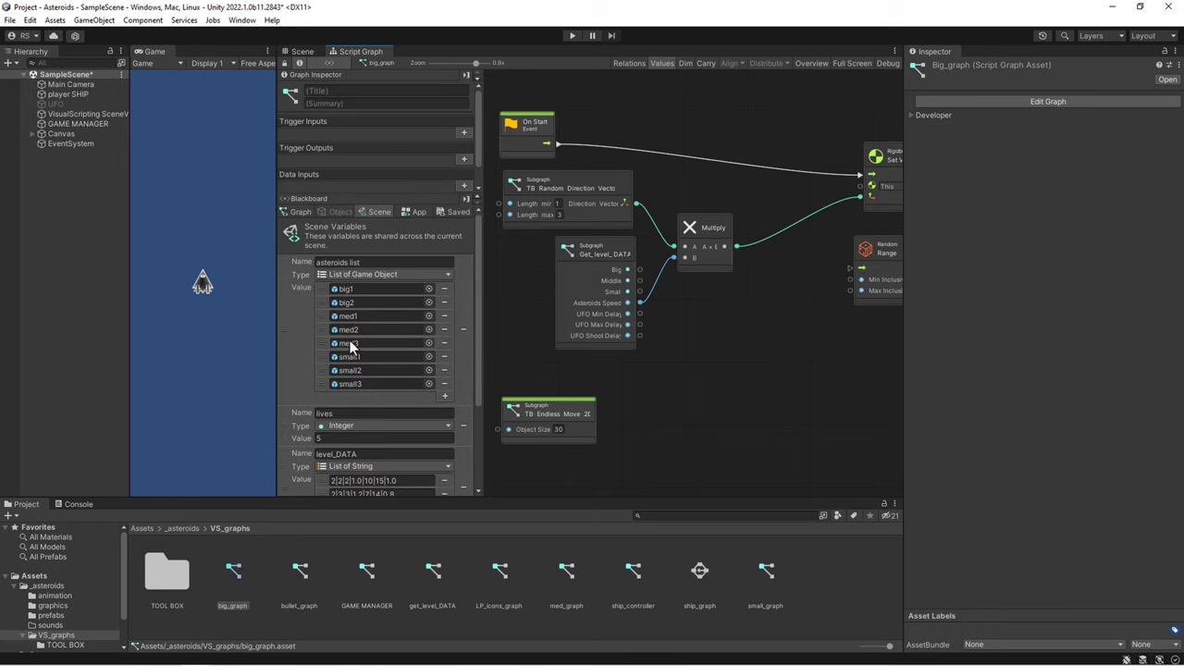
pyautogui.scroll(-3, 350, 344)
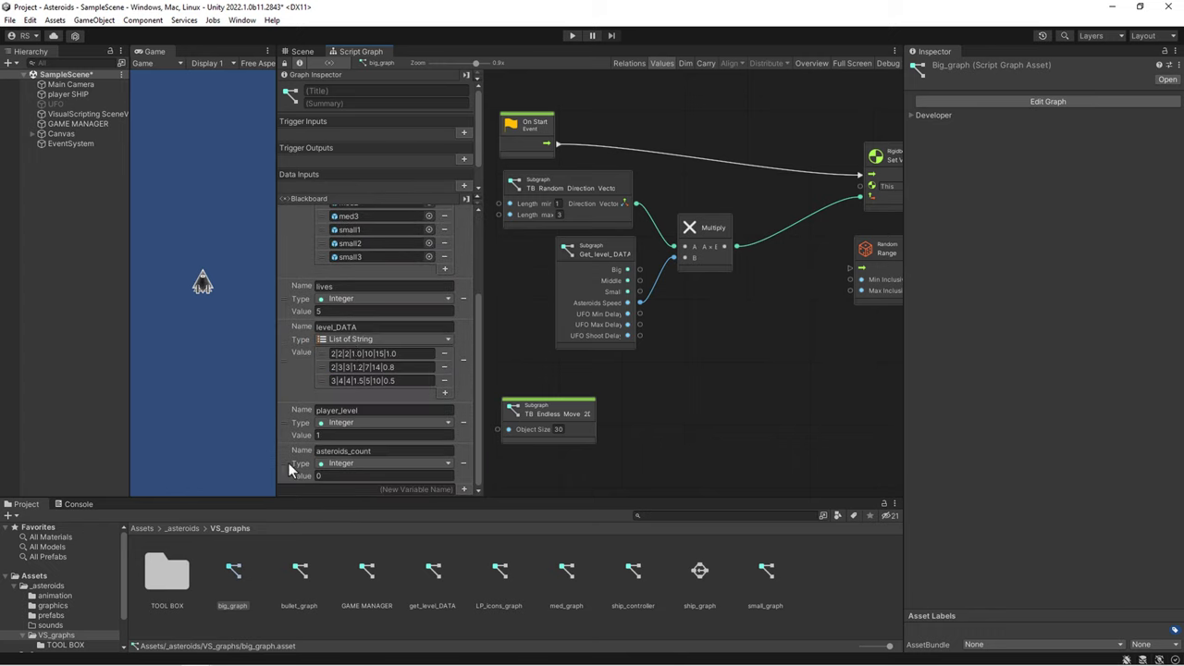
pyautogui.moveTo(288, 463)
pyautogui.mouseDown()
pyautogui.moveTo(659, 236)
pyautogui.moveTo(704, 94)
pyautogui.mouseUp()
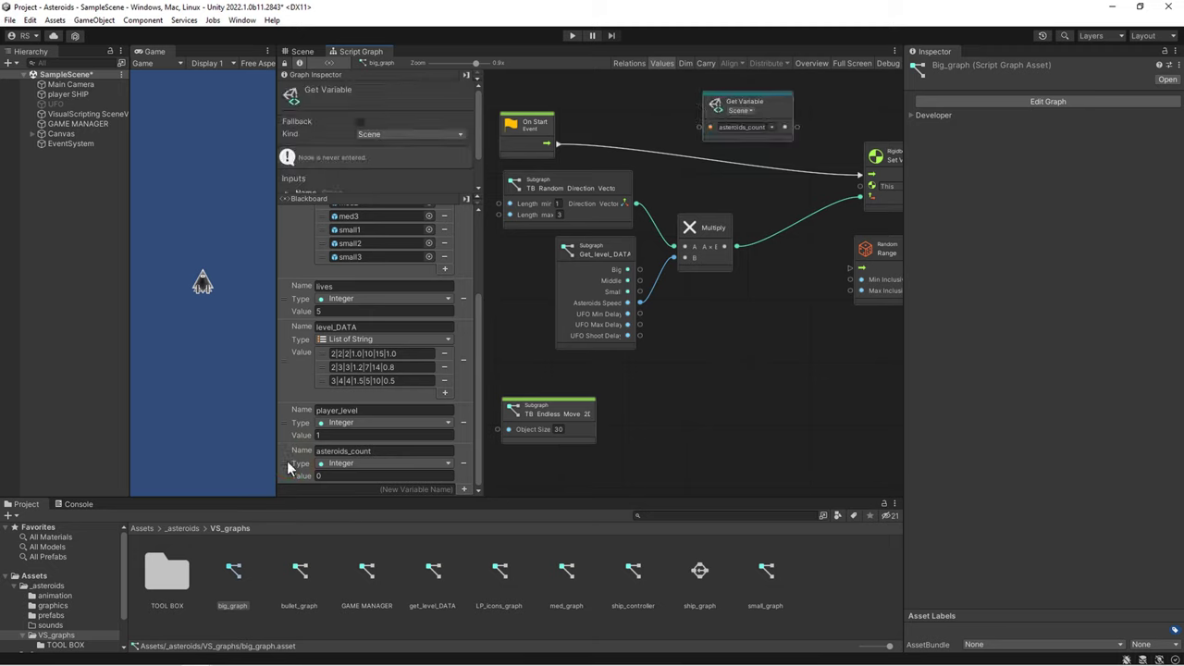
pyautogui.moveTo(288, 464)
pyautogui.keyDown('alt'); pyautogui.mouseDown()
pyautogui.moveTo(815, 104)
pyautogui.moveTo(680, 94)
pyautogui.mouseUp(); pyautogui.keyUp('alt')
# - Add an Add node, then select the whole 'asteroids count +1' group
pyautogui.rightClick(746, 123)
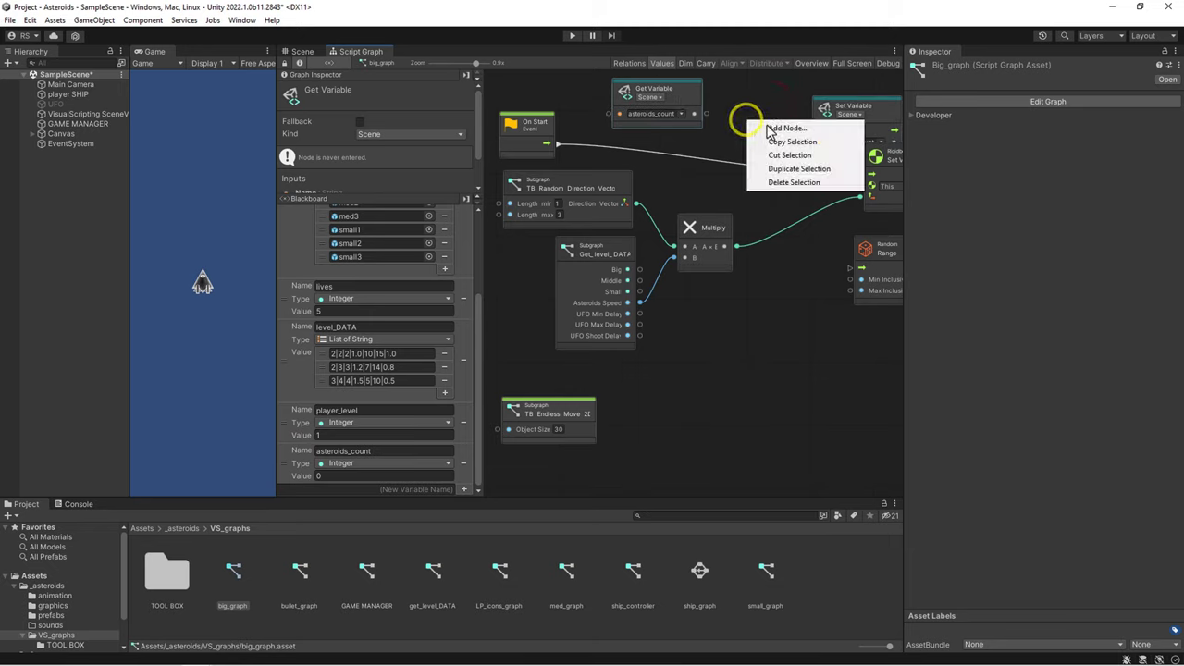
pyautogui.click(782, 124)
pyautogui.write('add')
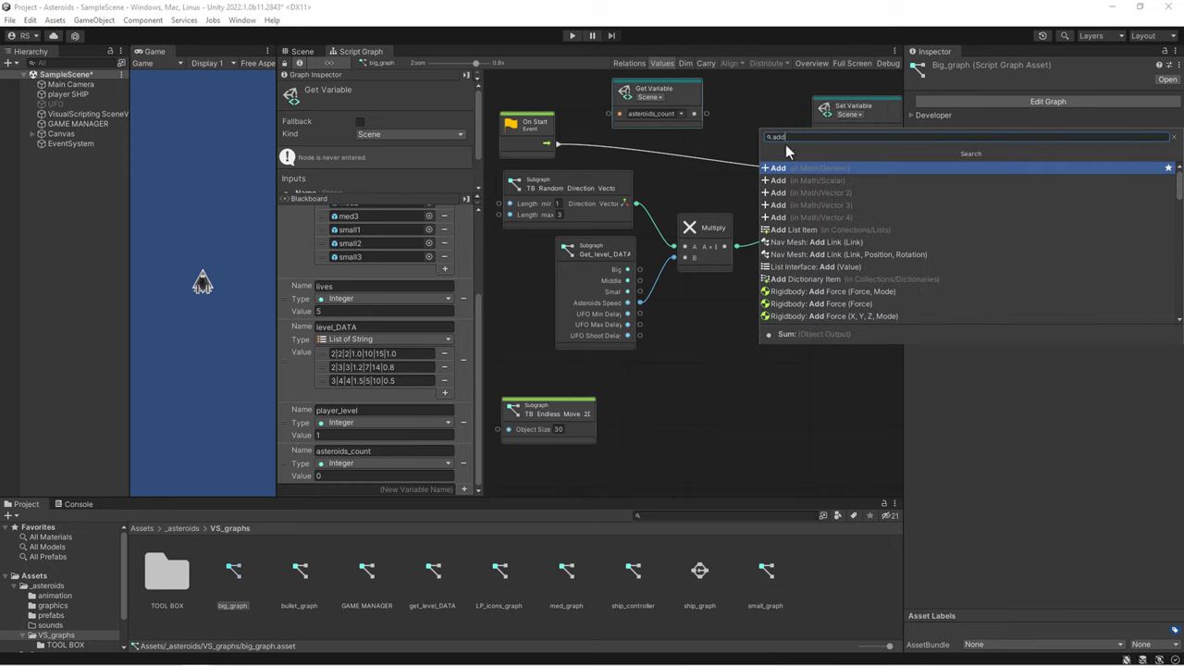
pyautogui.click(800, 181)
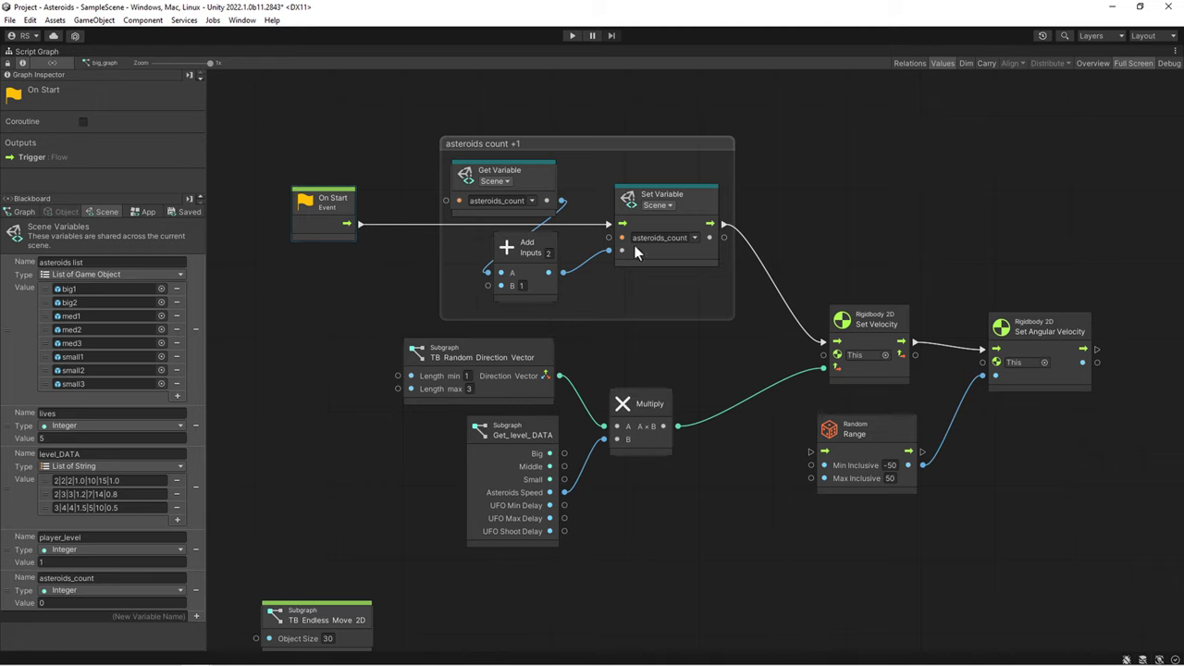
pyautogui.moveTo(422, 124); pyautogui.dragTo(761, 329)
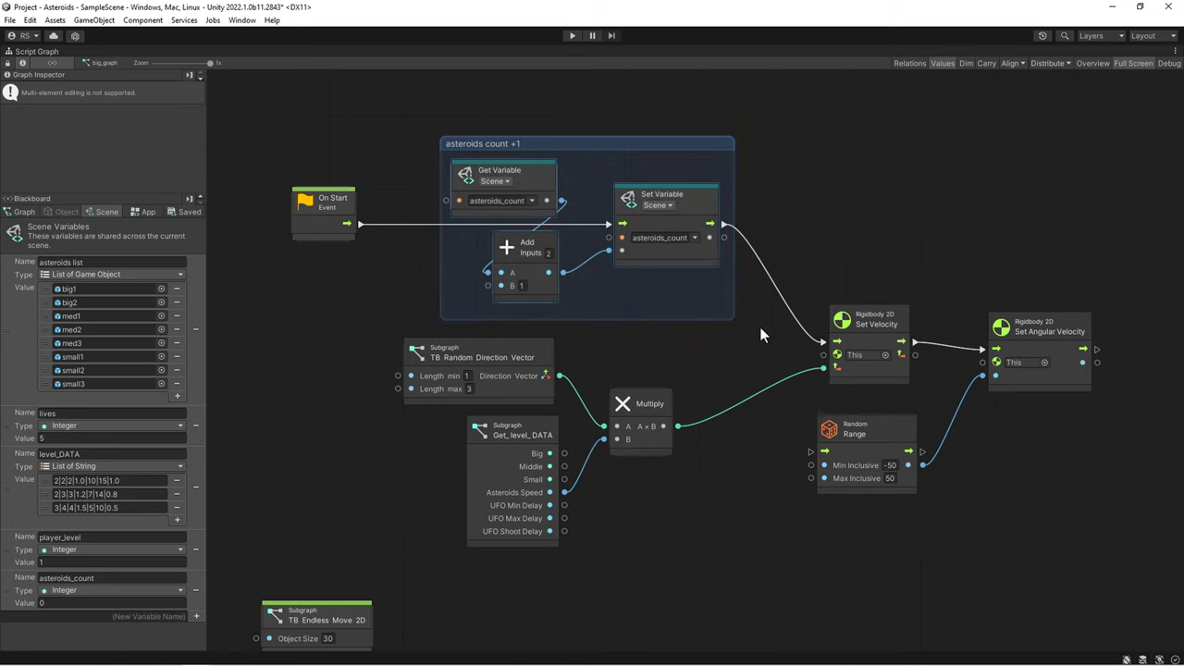
# - Paste the counter group into med_graph and move it clear above On Start
pyautogui.hotkey('shift', 'space')
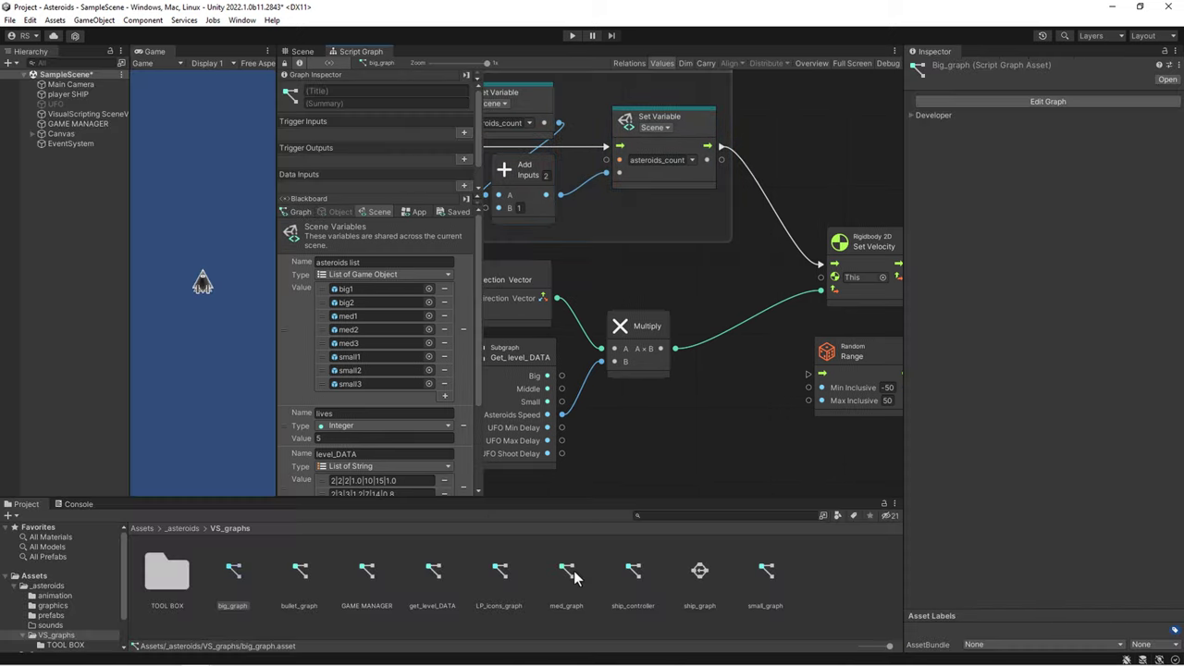
pyautogui.click(573, 572)
pyautogui.click(647, 131)
pyautogui.hotkey('shift', 'space')
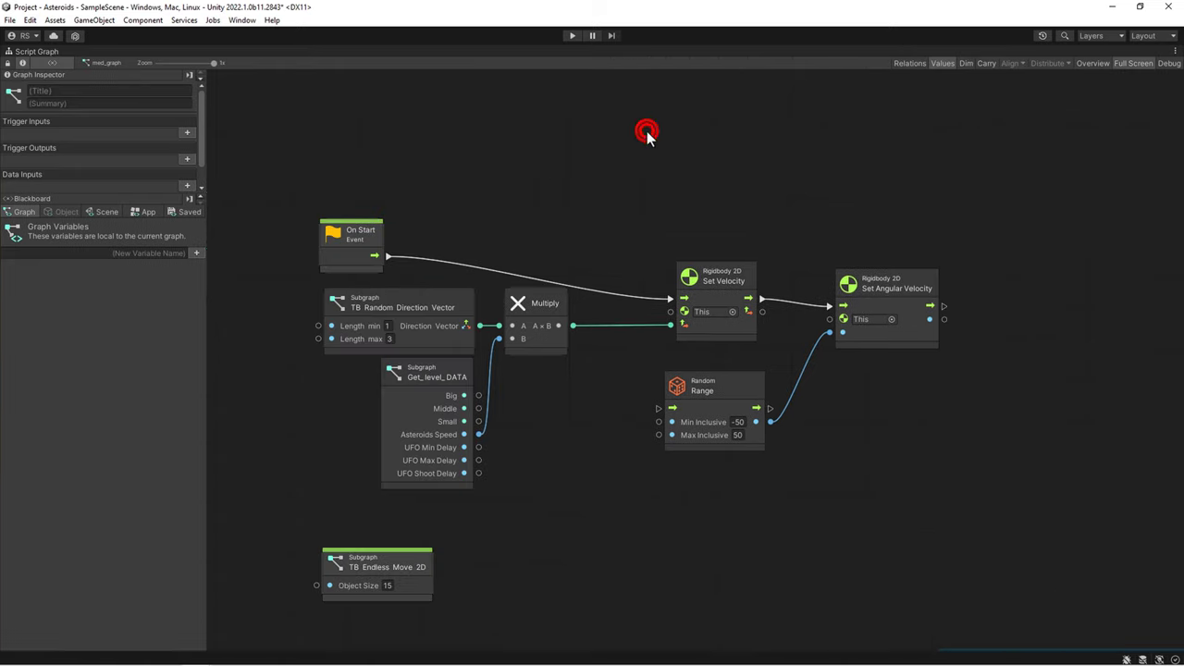
pyautogui.moveTo(368, 248); pyautogui.dragTo(392, 156)
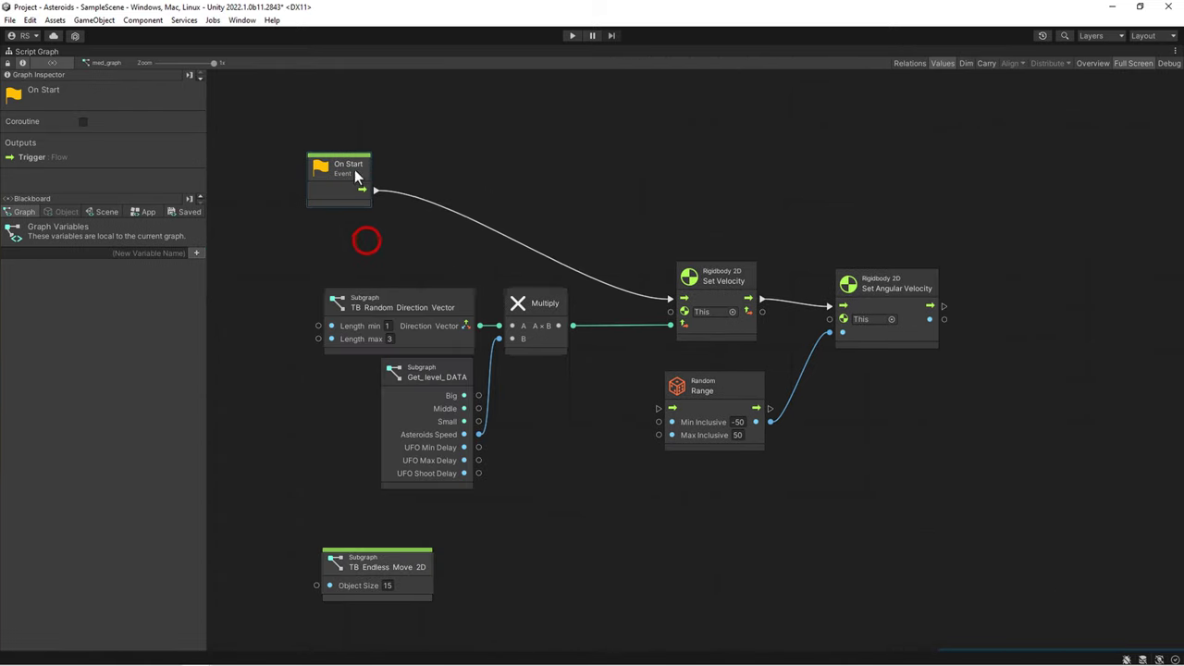
pyautogui.hotkey('ctrl', 'v')
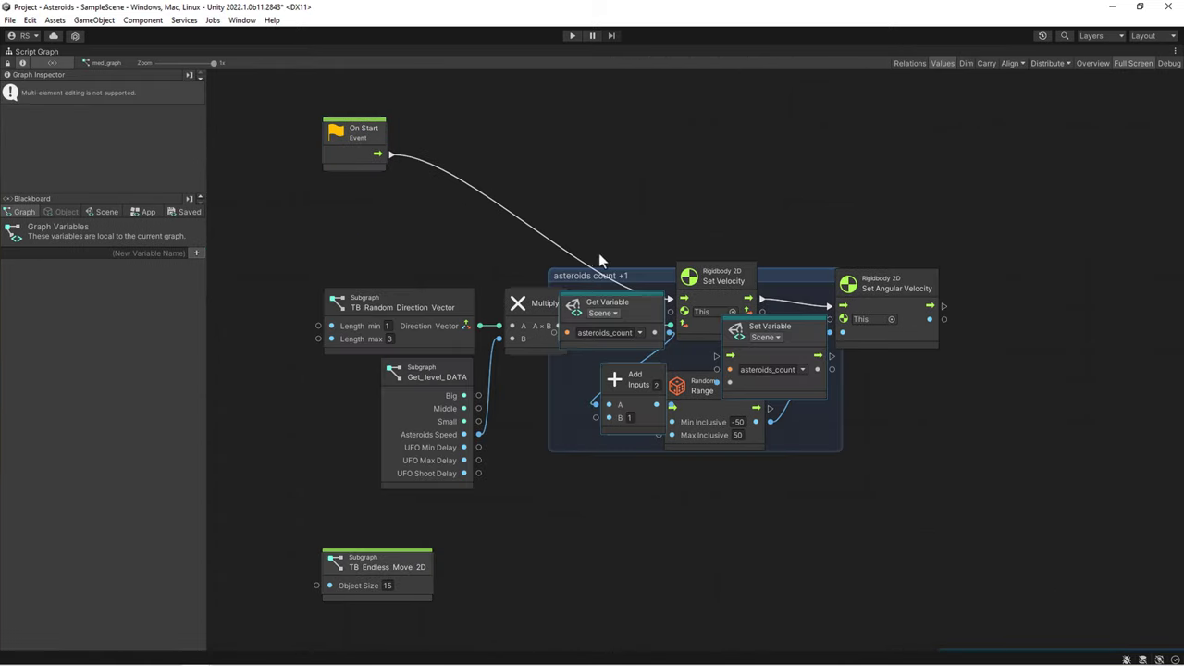
pyautogui.click(649, 271)
pyautogui.moveTo(648, 274); pyautogui.dragTo(517, 83)
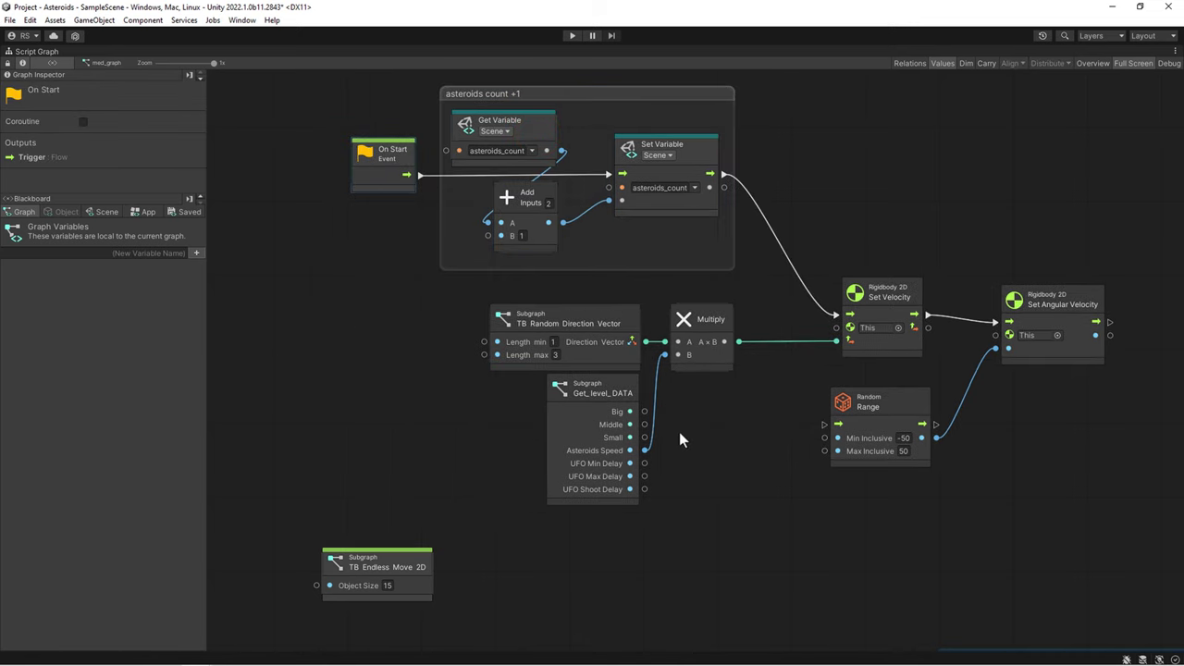
# - Paste the counter group into small_graph after shifting the velocity nodes right
pyautogui.doubleClick(699, 433)
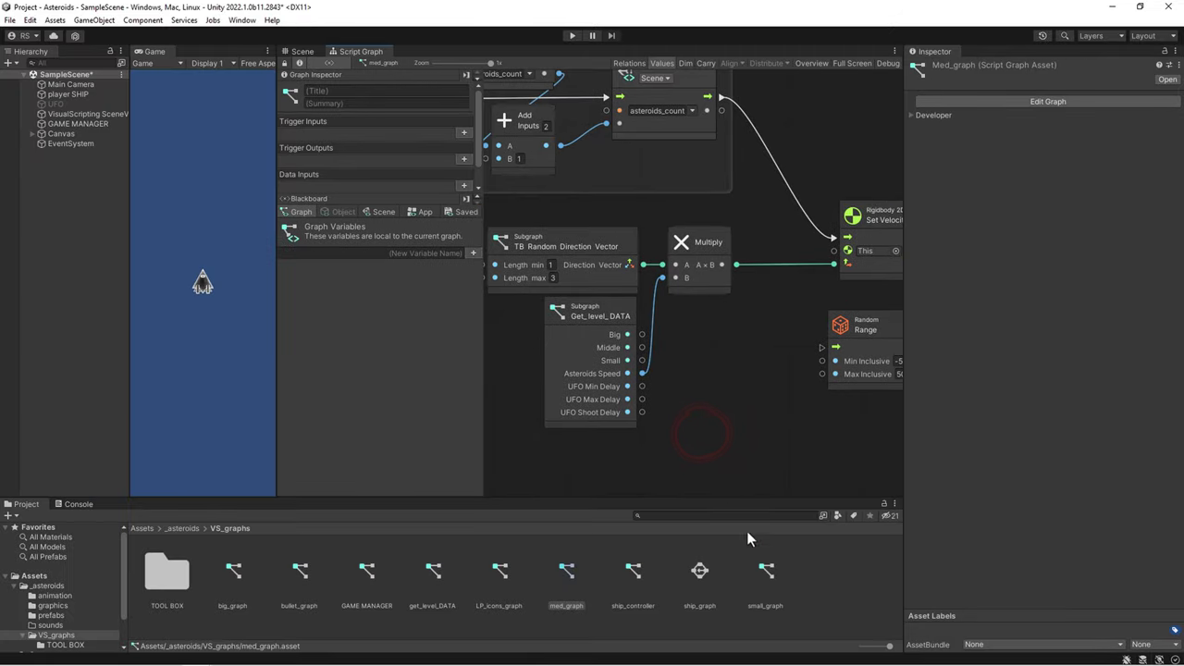
pyautogui.click(765, 570)
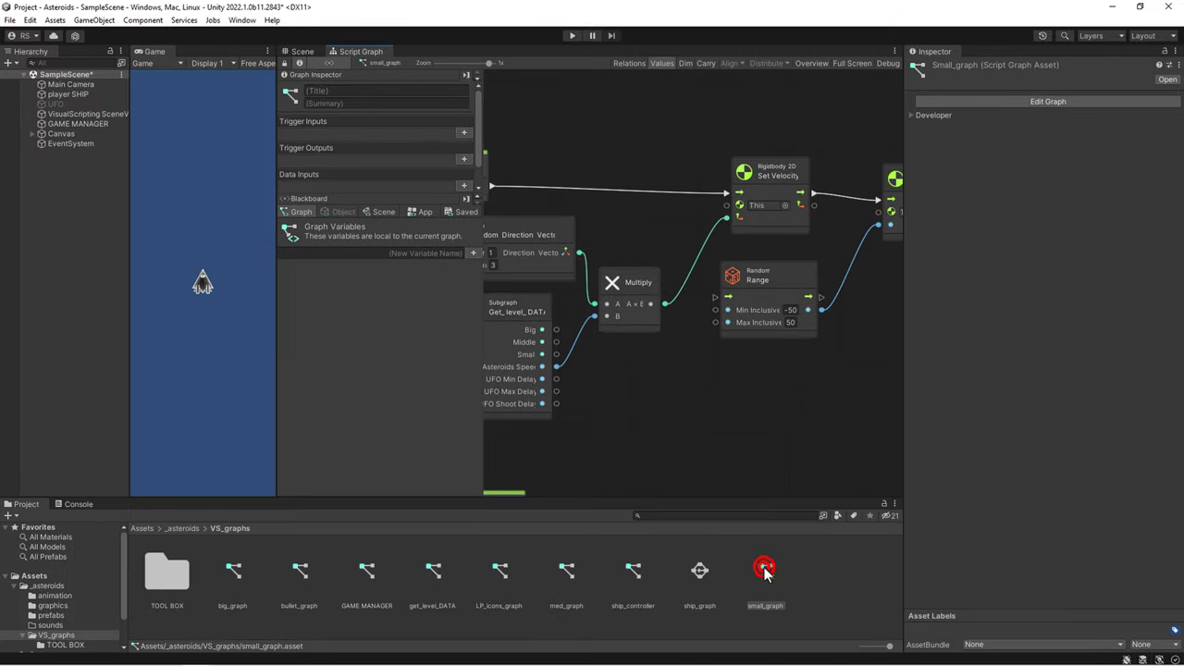
pyautogui.doubleClick(651, 170)
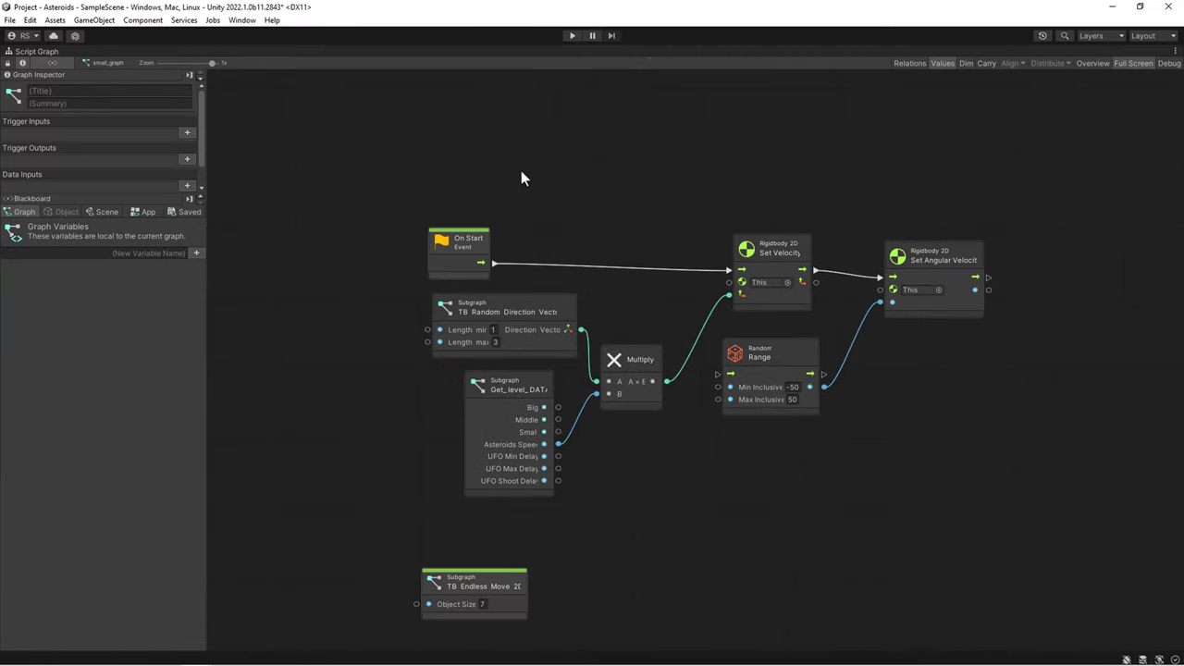
pyautogui.moveTo(521, 172); pyautogui.dragTo(953, 489)
pyautogui.hotkey('ctrl', 'v')
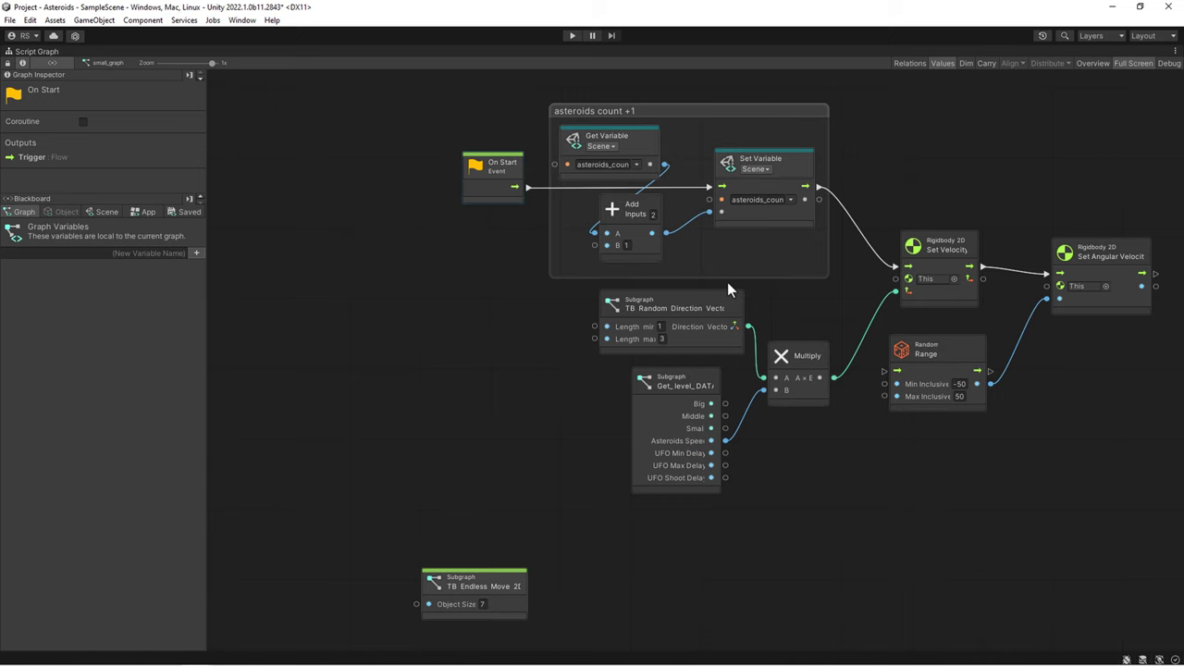
pyautogui.click(388, 191)
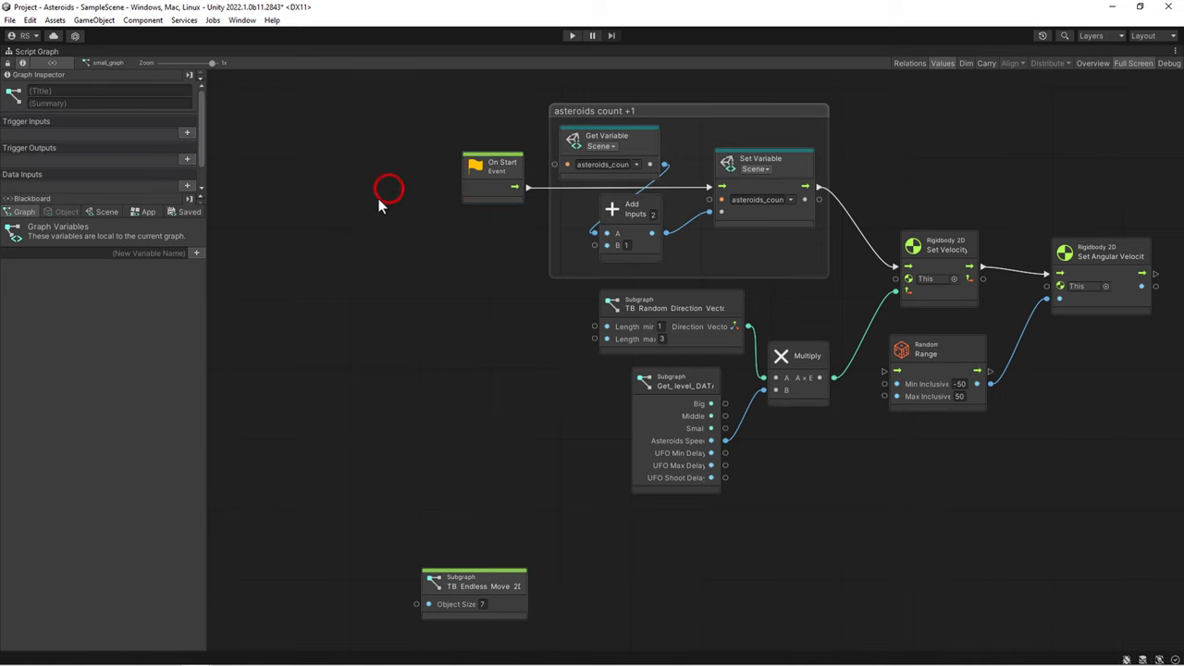
pyautogui.doubleClick(364, 210)
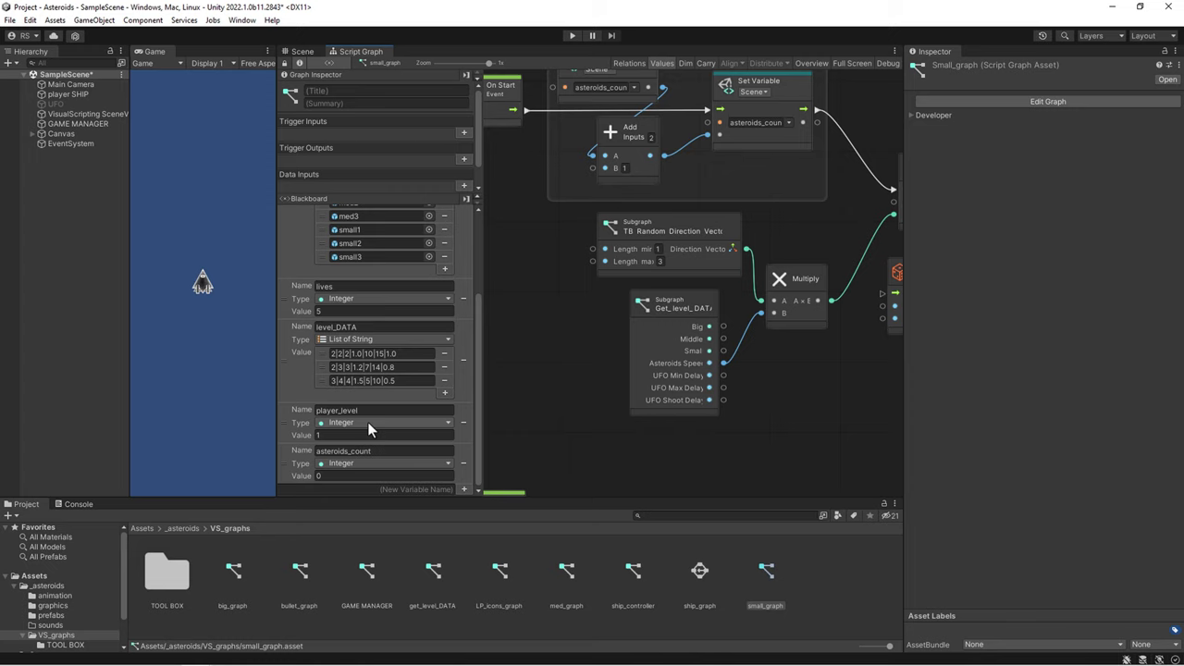
# - In big_graph, move the Destroy and This nodes right of the Create Asteroids loop
pyautogui.press('b')
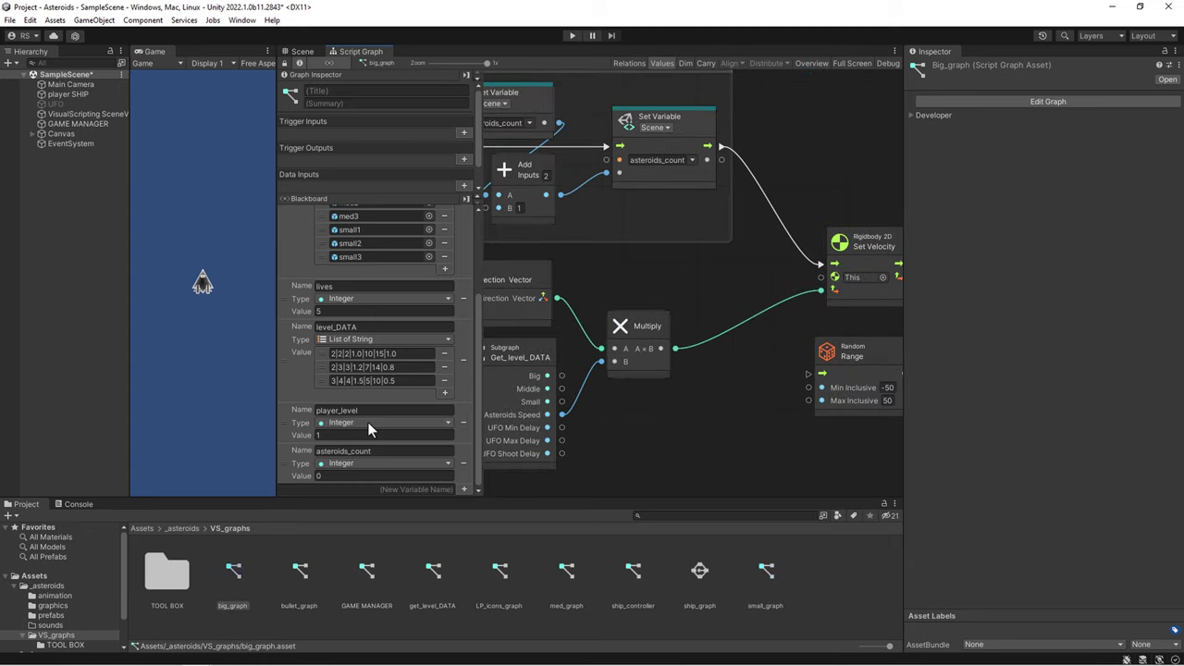
pyautogui.click(766, 438)
pyautogui.hotkey('shift', 'space')
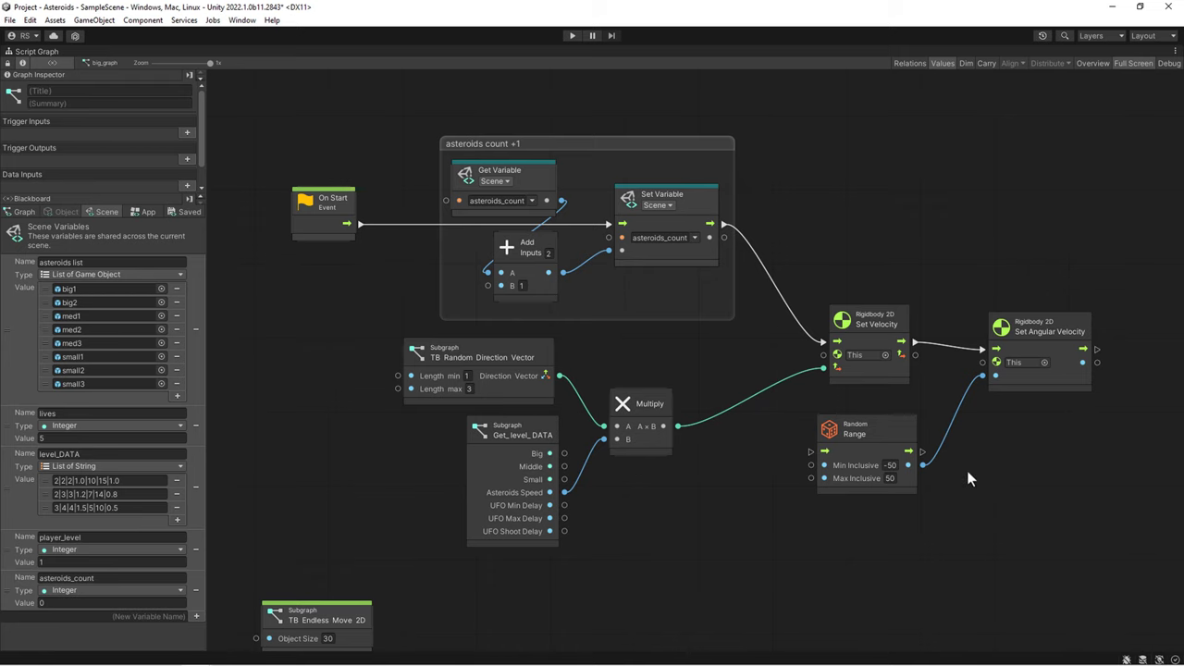
pyautogui.moveTo(967, 478); pyautogui.dragTo(902, 259, button='middle')
pyautogui.moveTo(978, 382); pyautogui.dragTo(753, 250, button='middle')
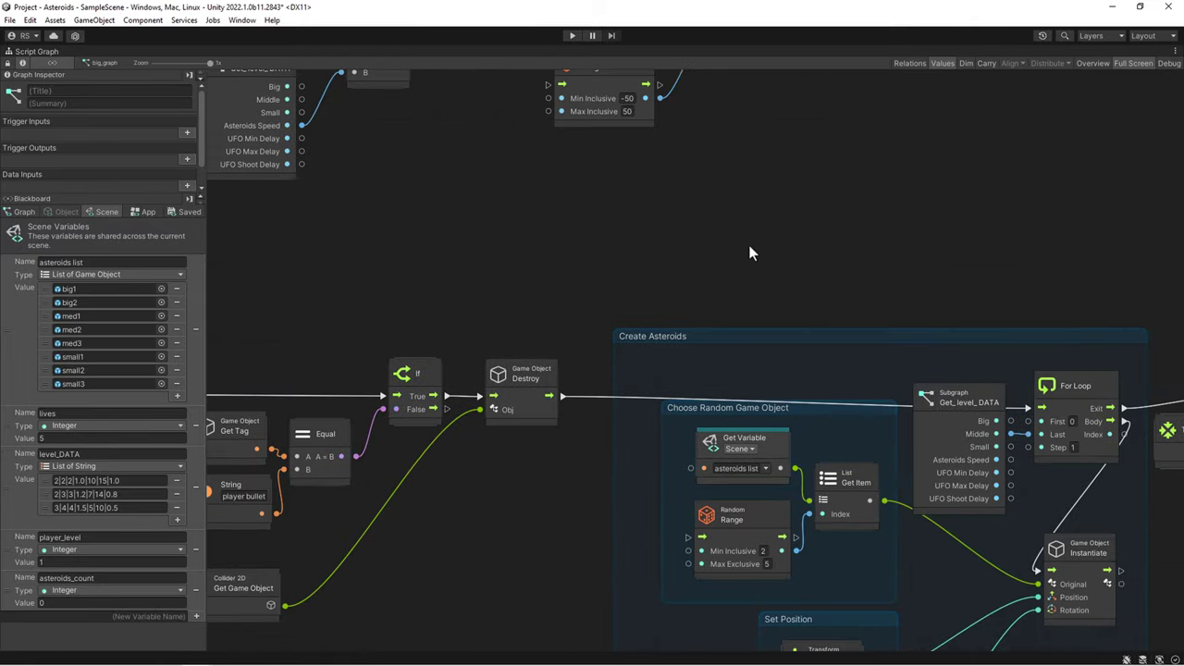
pyautogui.moveTo(1114, 251); pyautogui.dragTo(758, 237, button='middle')
pyautogui.moveTo(756, 179); pyautogui.dragTo(775, 145, button='middle')
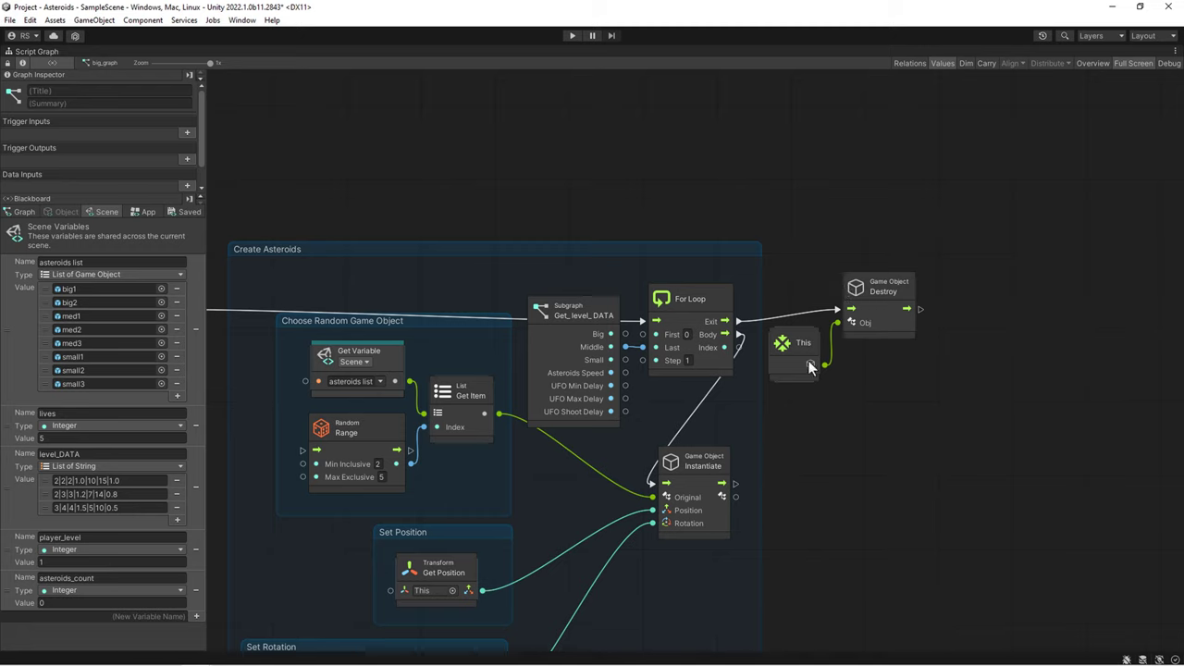
pyautogui.moveTo(768, 239); pyautogui.dragTo(933, 399)
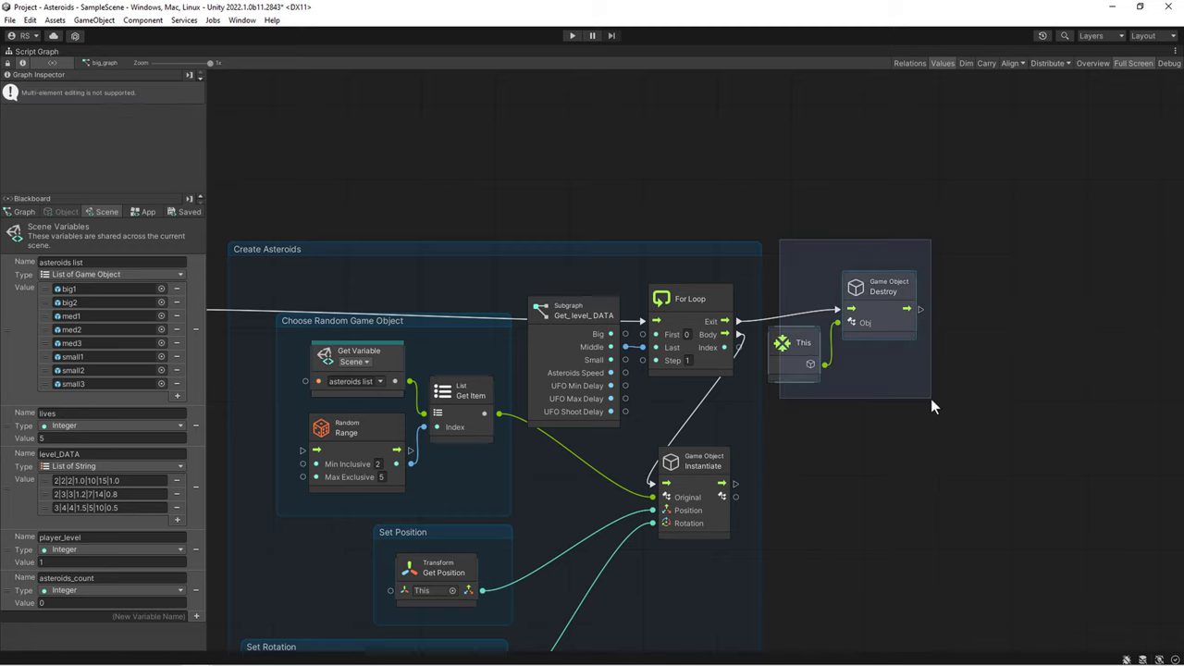
pyautogui.moveTo(878, 290); pyautogui.dragTo(1180, 308)
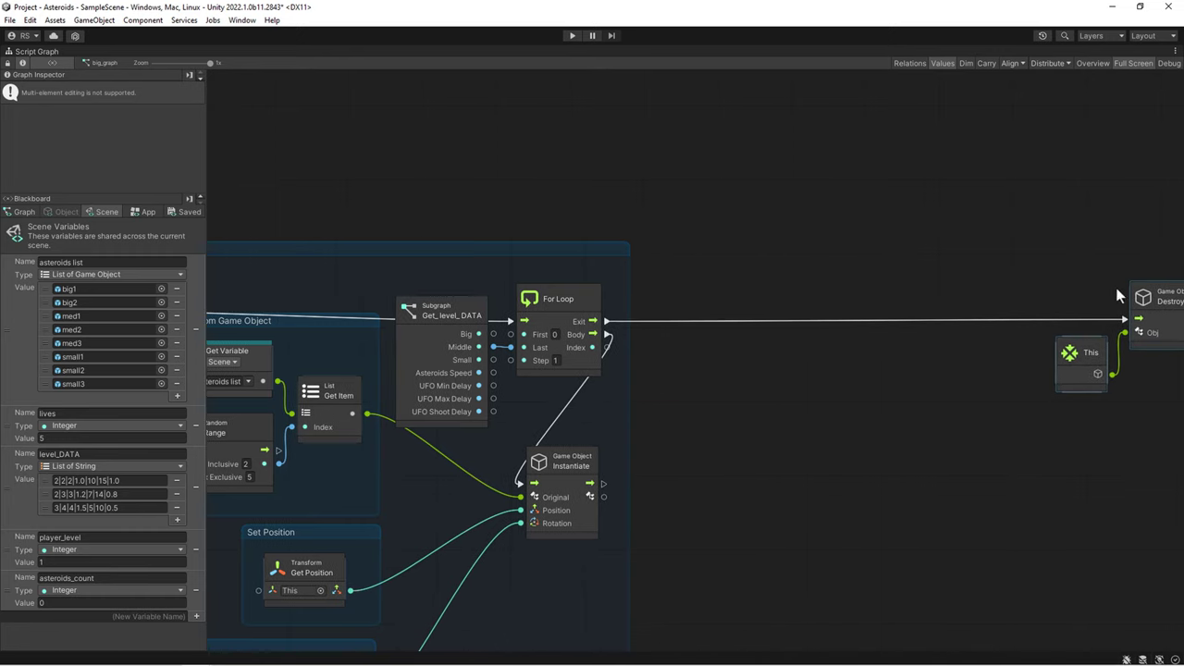
pyautogui.click(753, 211)
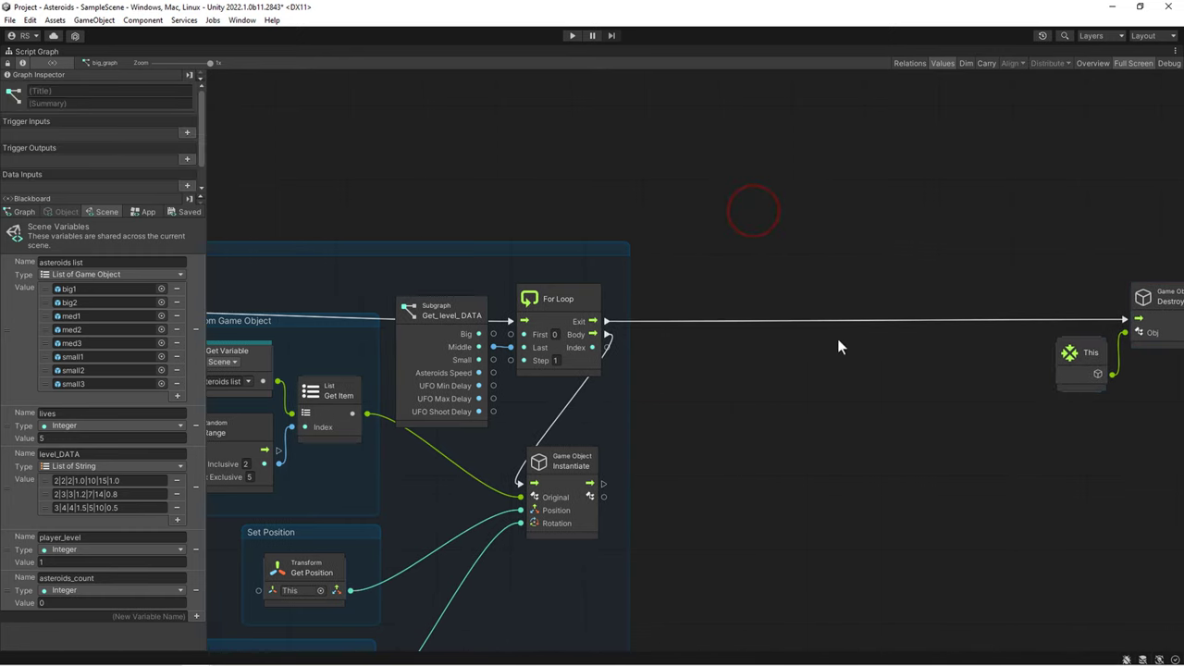
# - Paste the counter group and wire For Loop exit through Set Variable into Destroy
pyautogui.hotkey('ctrl', 'v')
pyautogui.moveTo(738, 287); pyautogui.dragTo(852, 239)
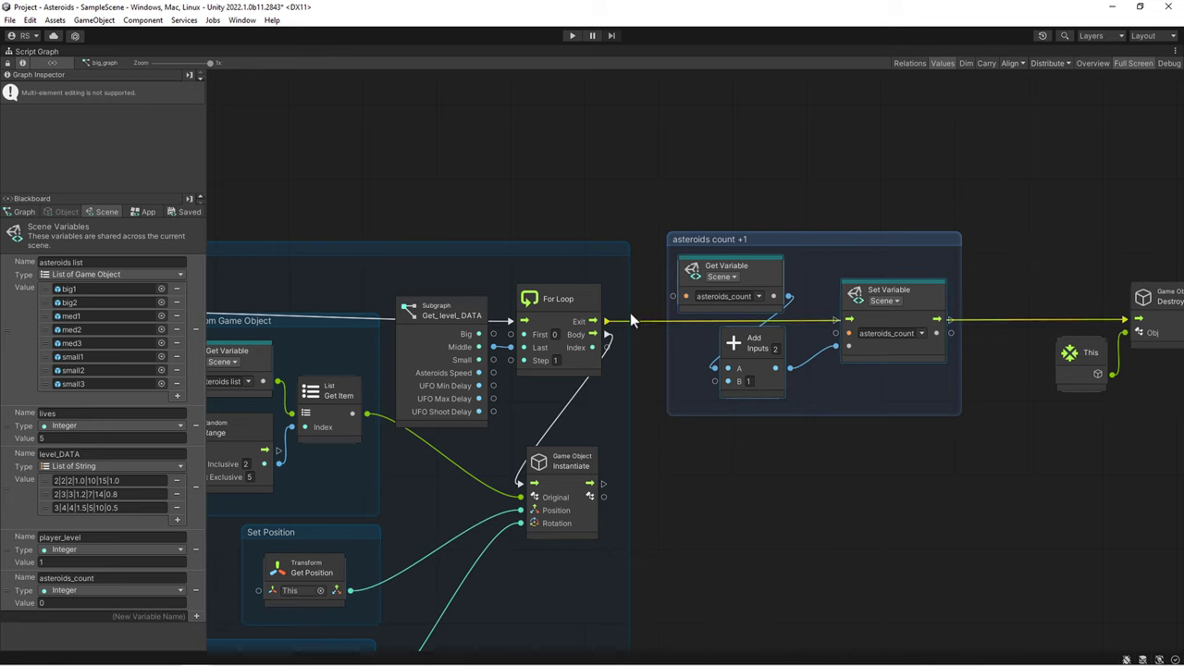
pyautogui.moveTo(602, 321); pyautogui.dragTo(838, 321)
pyautogui.moveTo(952, 320); pyautogui.dragTo(1123, 319)
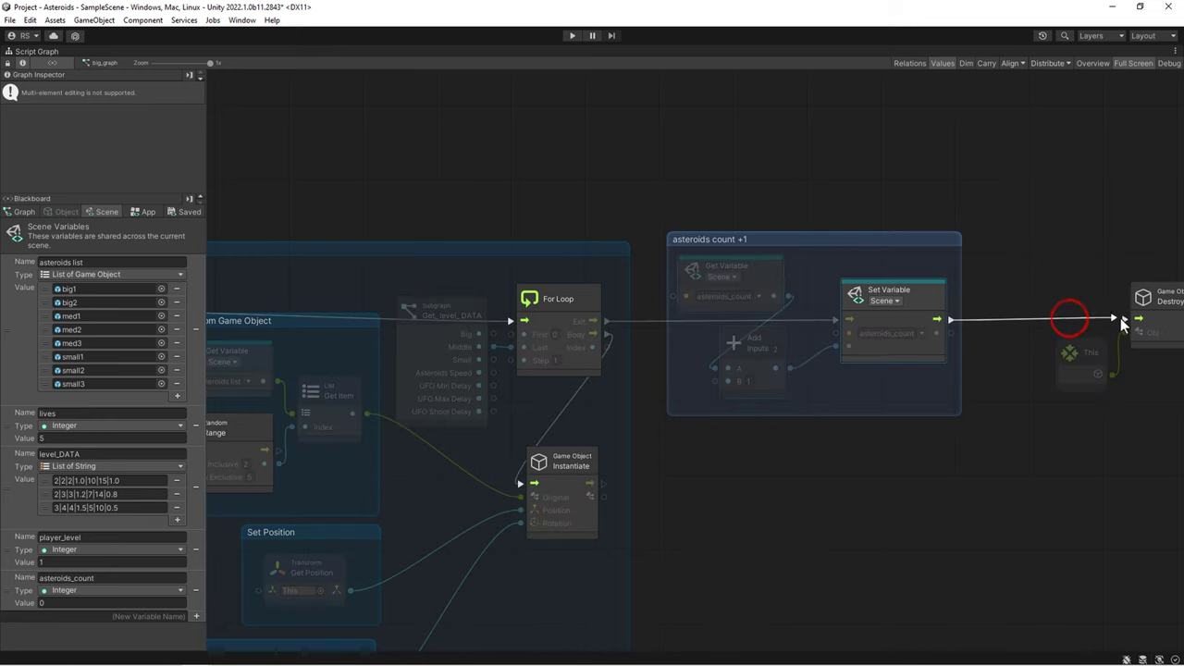
# - Retitle the group 'asteroids count -1' and set the Add node's B to -1
pyautogui.doubleClick(789, 241)
pyautogui.click(740, 235)
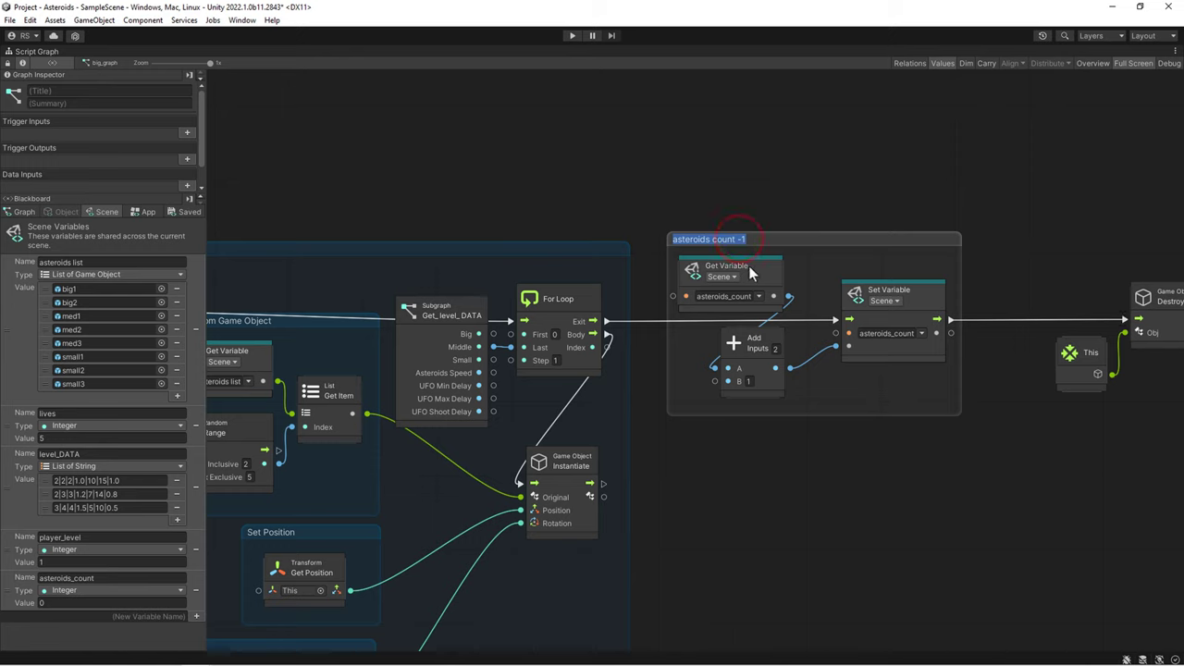
pyautogui.click(783, 169)
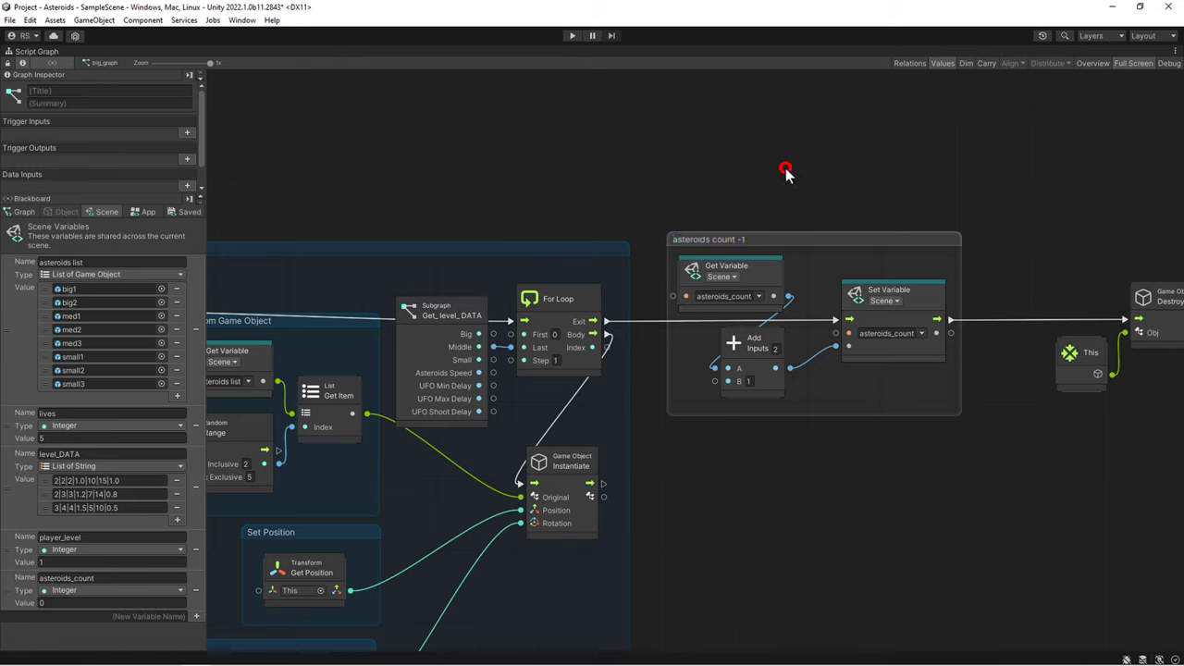
pyautogui.click(748, 384)
pyautogui.write('-1')
pyautogui.click(768, 467)
pyautogui.doubleClick(767, 472)
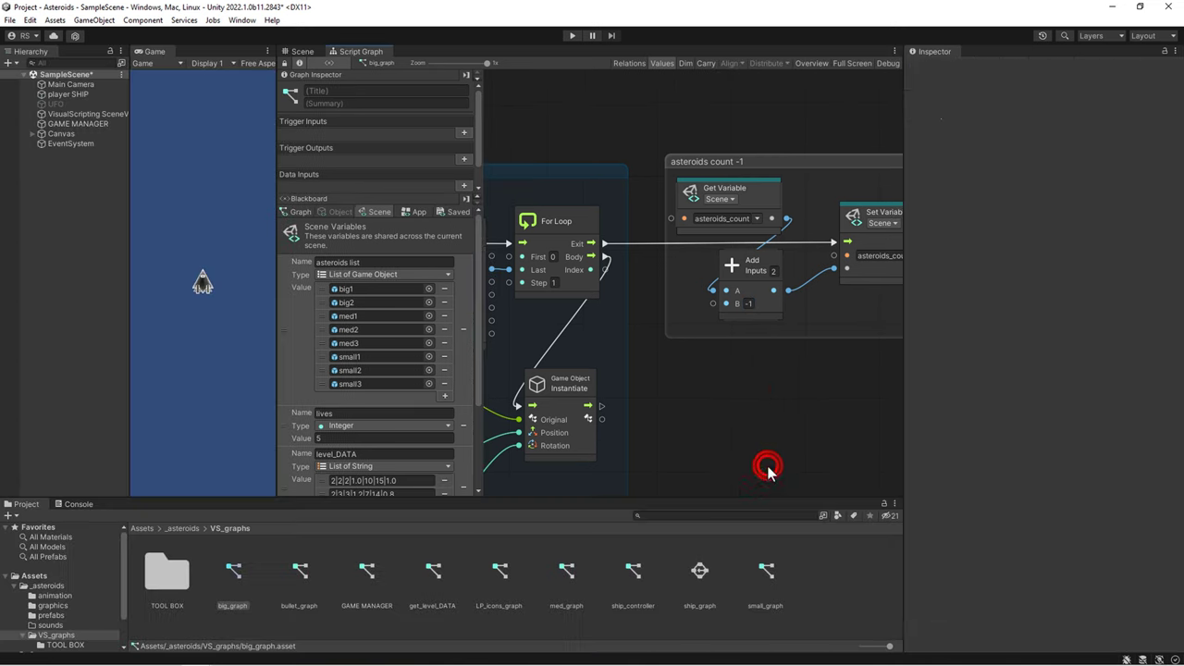
# - Open med_graph full screen and move This and Destroy right to make room
pyautogui.doubleClick(571, 577)
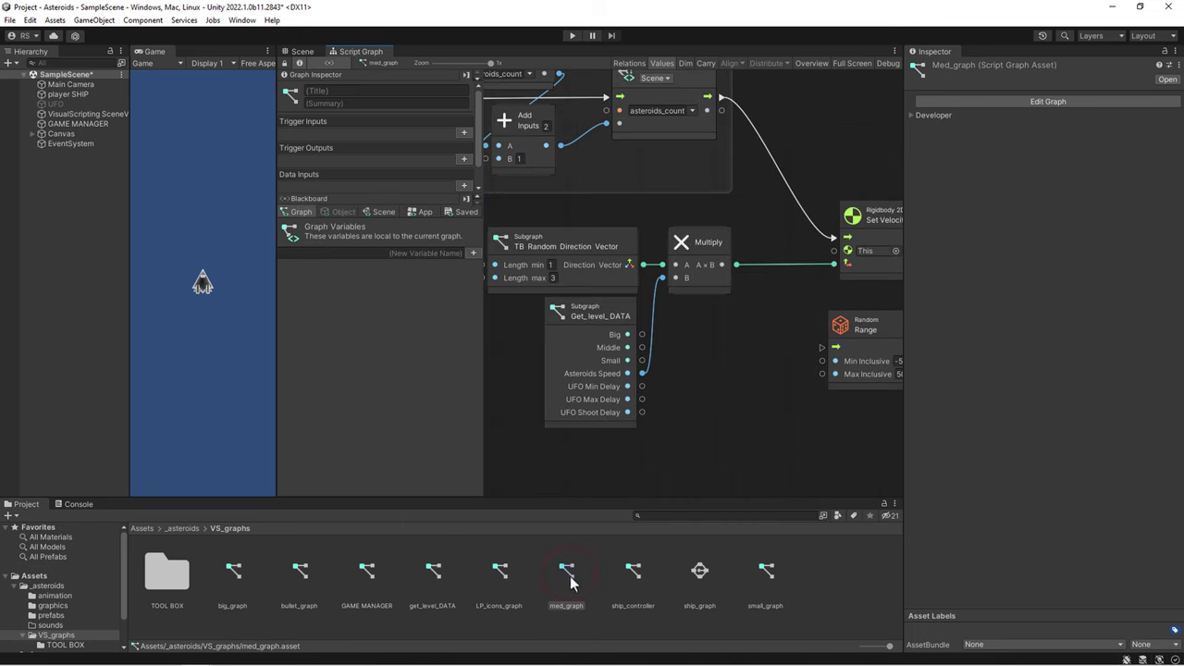
pyautogui.moveTo(571, 579); pyautogui.dragTo(668, 478)
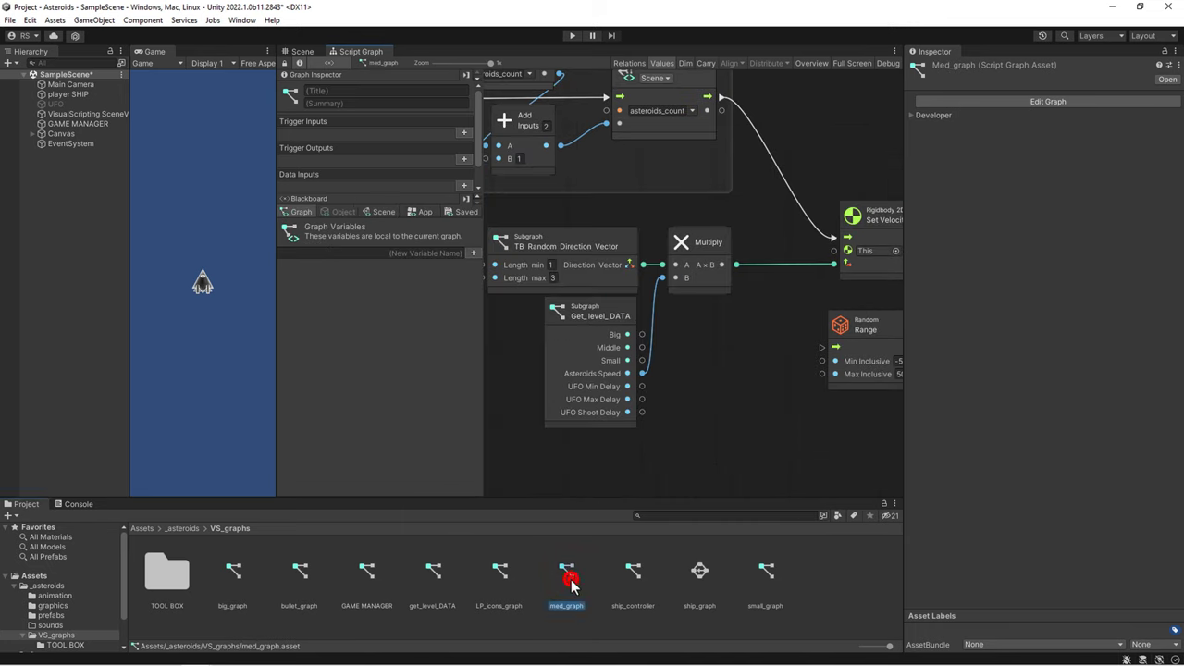
pyautogui.doubleClick(668, 479)
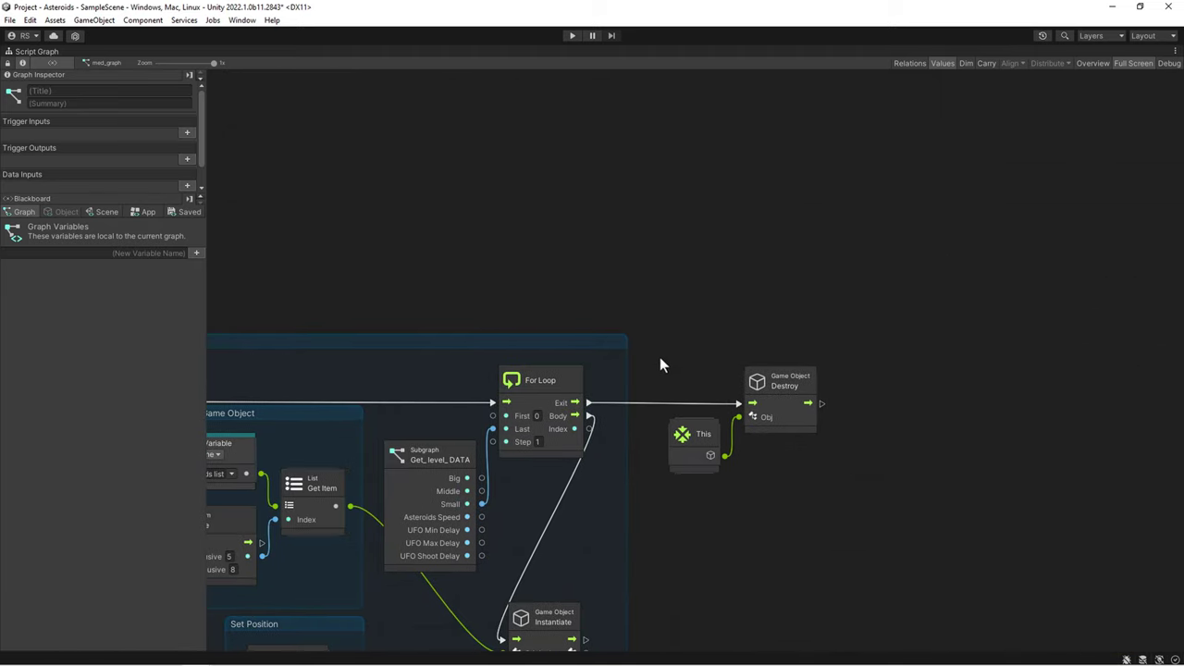
pyautogui.moveTo(656, 368); pyautogui.dragTo(891, 488)
pyautogui.moveTo(775, 411); pyautogui.dragTo(1075, 409)
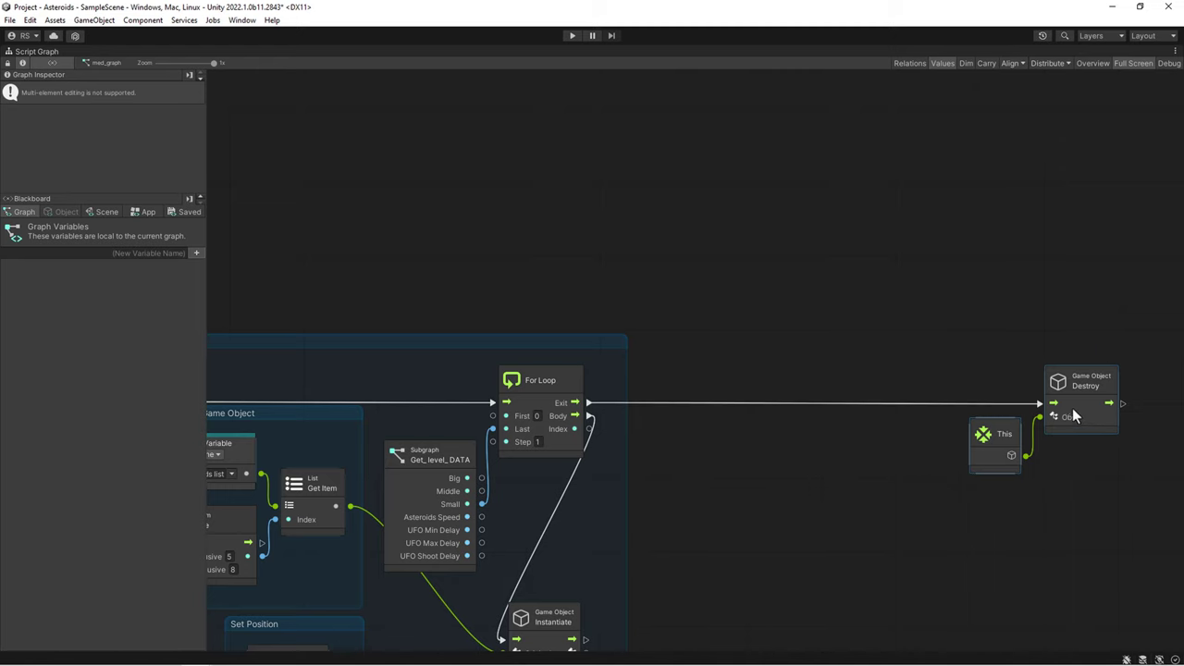
# - Paste the counter group and wire For Loop exit through Set Variable into Destroy
pyautogui.hotkey('ctrl', 'v')
pyautogui.moveTo(749, 274); pyautogui.dragTo(845, 326)
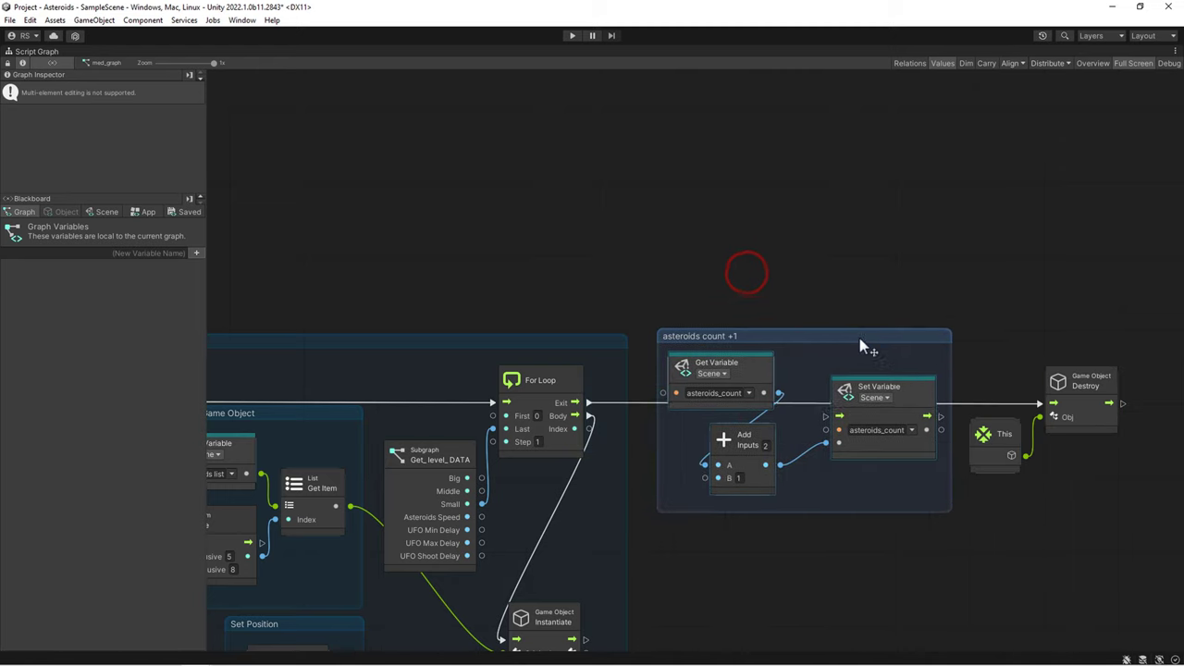
pyautogui.moveTo(576, 402); pyautogui.dragTo(811, 405)
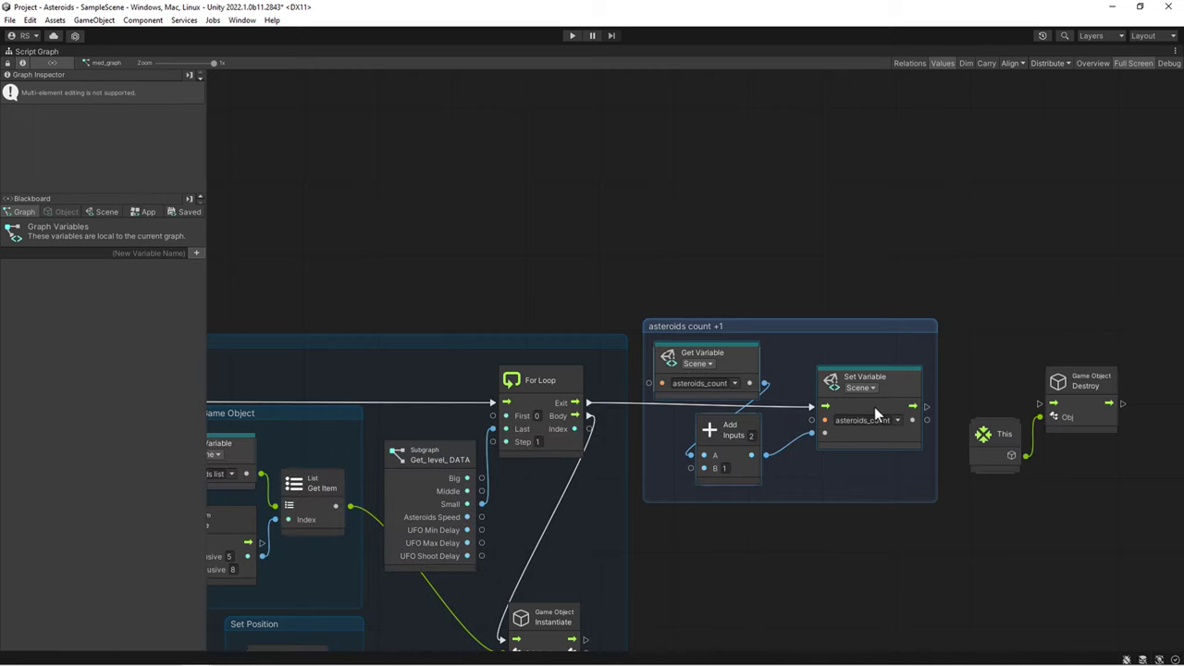
pyautogui.moveTo(926, 407); pyautogui.dragTo(807, 409)
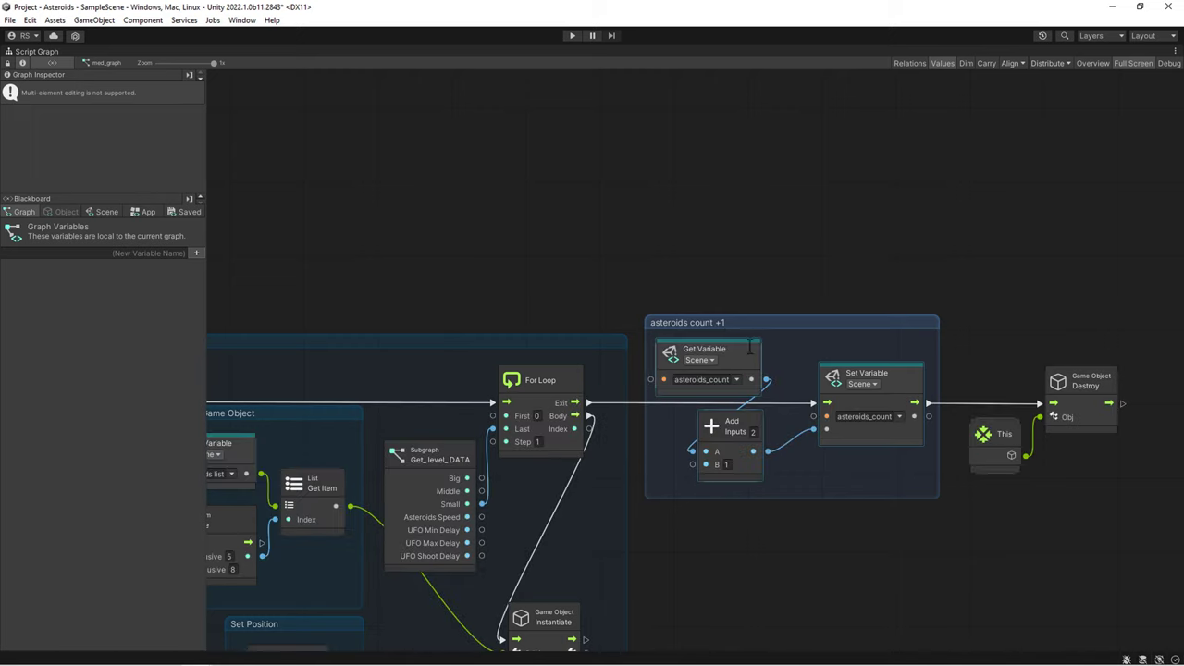
# - Retitle the group to 'asteroids count -1' and set Add B to -1
pyautogui.doubleClick(719, 322)
pyautogui.write('-1')
pyautogui.click(727, 465)
pyautogui.write('-1')
# - Copy the -1 group and paste it into small_graph before the shifted Destroy node
pyautogui.moveTo(641, 248)
pyautogui.mouseDown()
pyautogui.moveTo(944, 560)
pyautogui.moveTo(966, 556)
pyautogui.mouseUp()
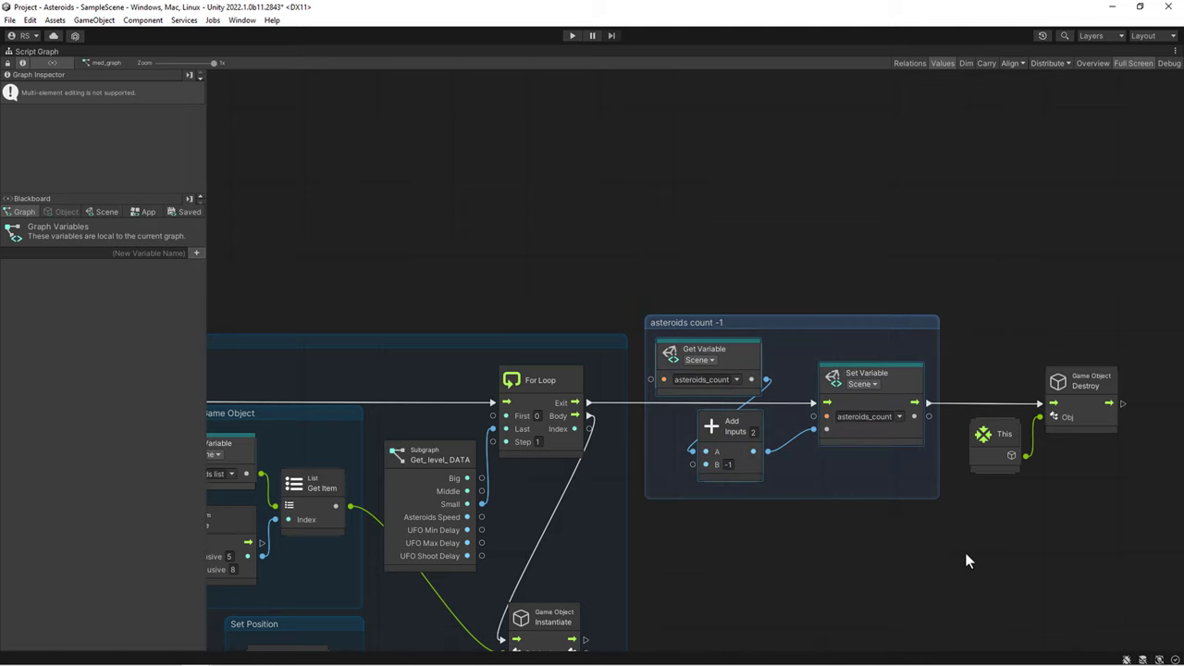
pyautogui.doubleClick(585, 278)
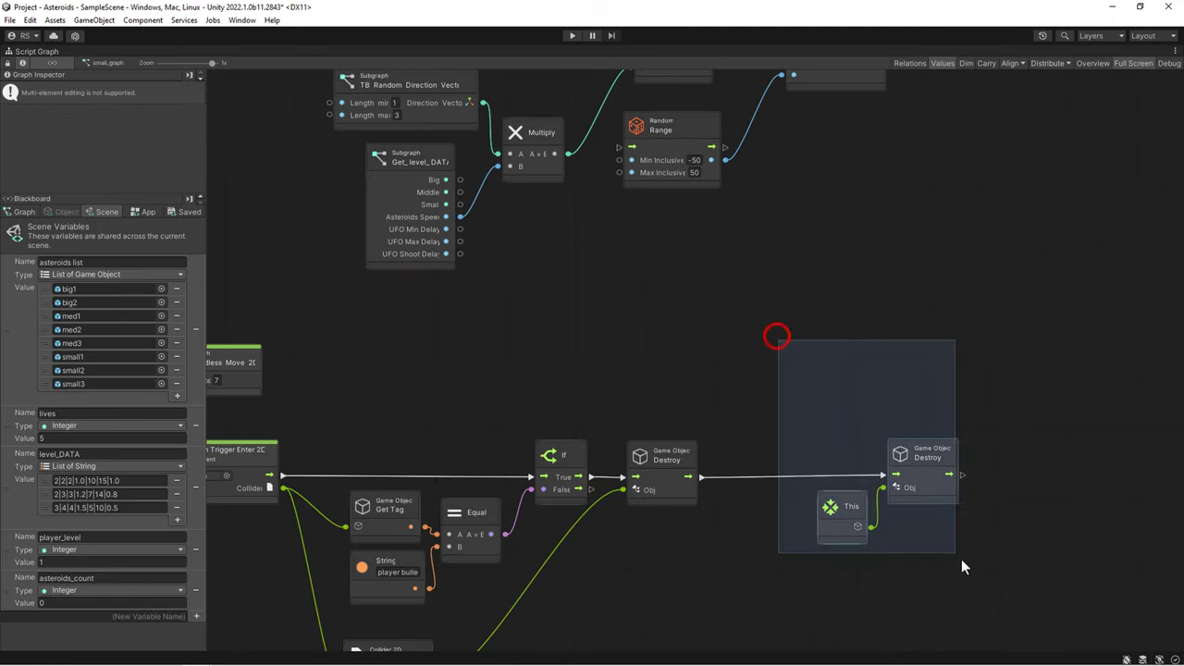
pyautogui.moveTo(777, 335); pyautogui.dragTo(961, 559)
pyautogui.moveTo(933, 482); pyautogui.dragTo(1130, 482)
pyautogui.hotkey('ctrl', 'v')
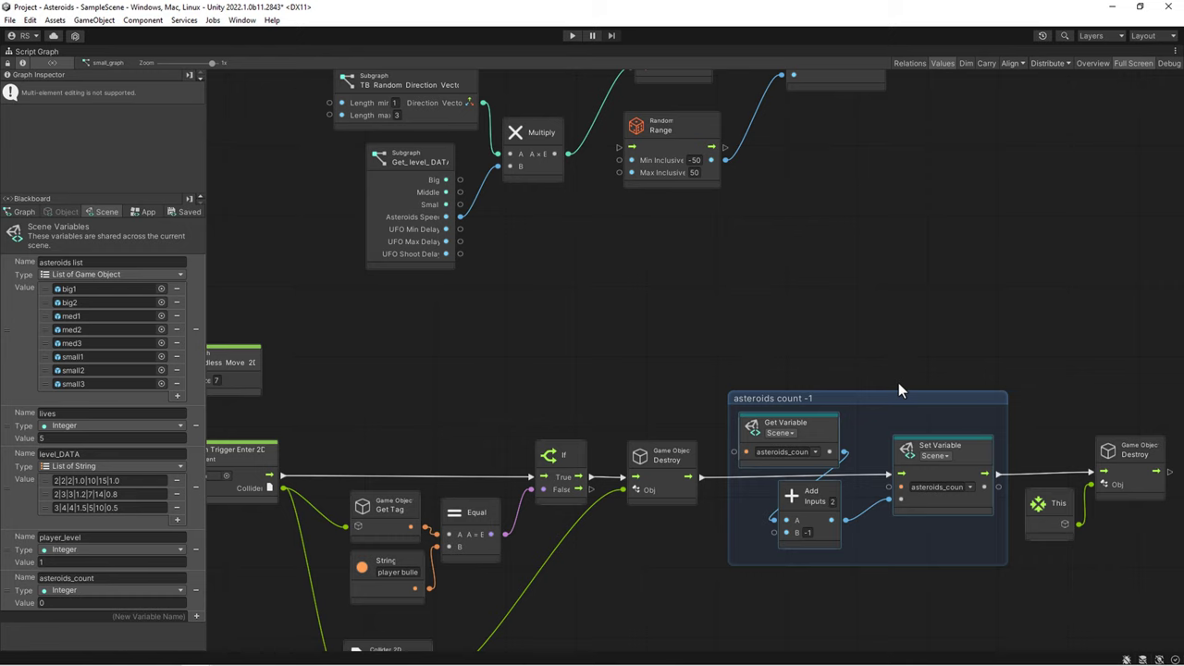
# - Scroll the Blackboard to asteroids_count and open the GAME MANAGER object's graph
pyautogui.hotkey('shift', 'space')
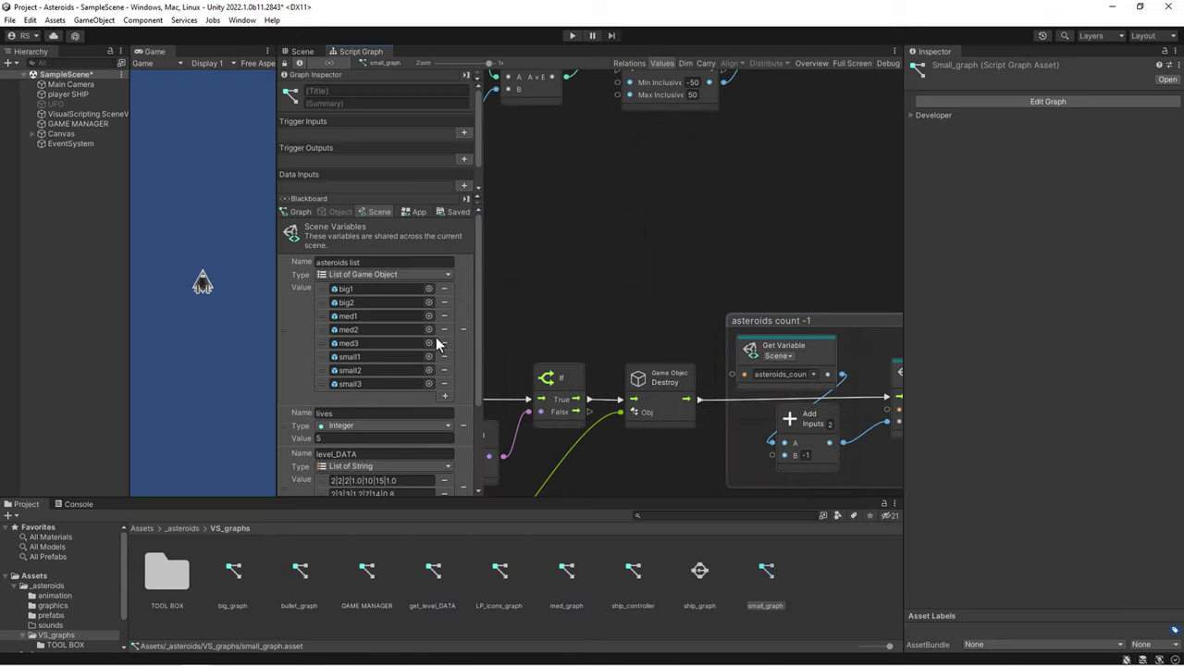
pyautogui.scroll(-3, 438, 342)
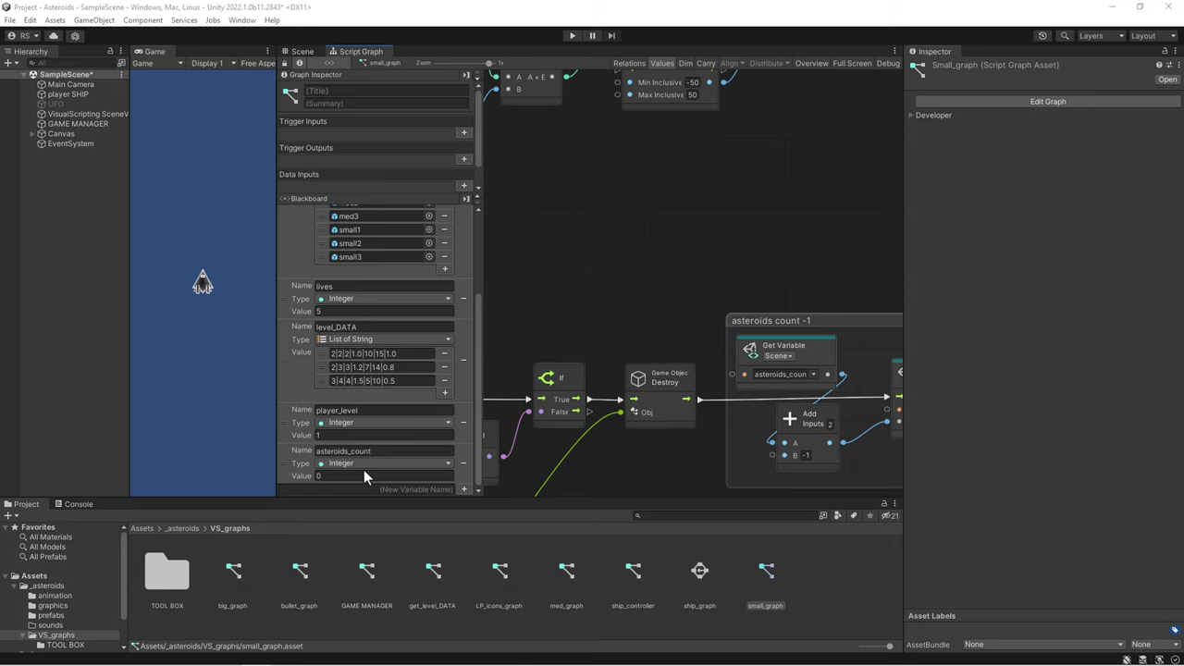
pyautogui.click(58, 124)
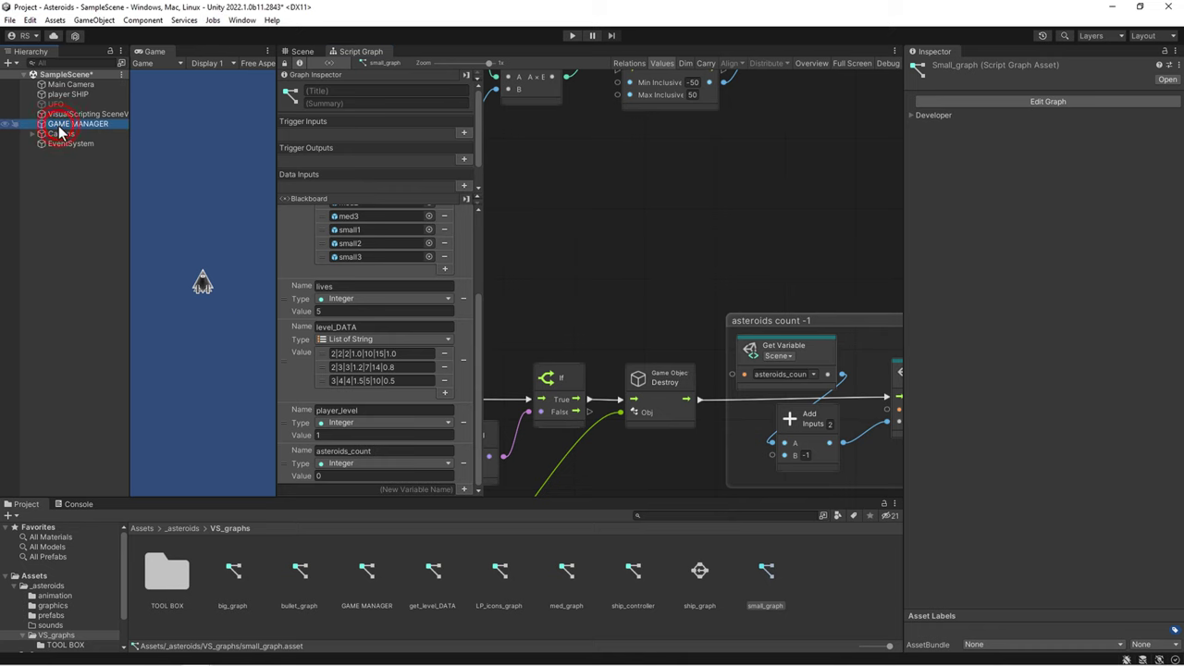
# - Add a Custom Event node named checkAsteroids to the GAME MANAGER graph
pyautogui.hotkey('shift', 'space')
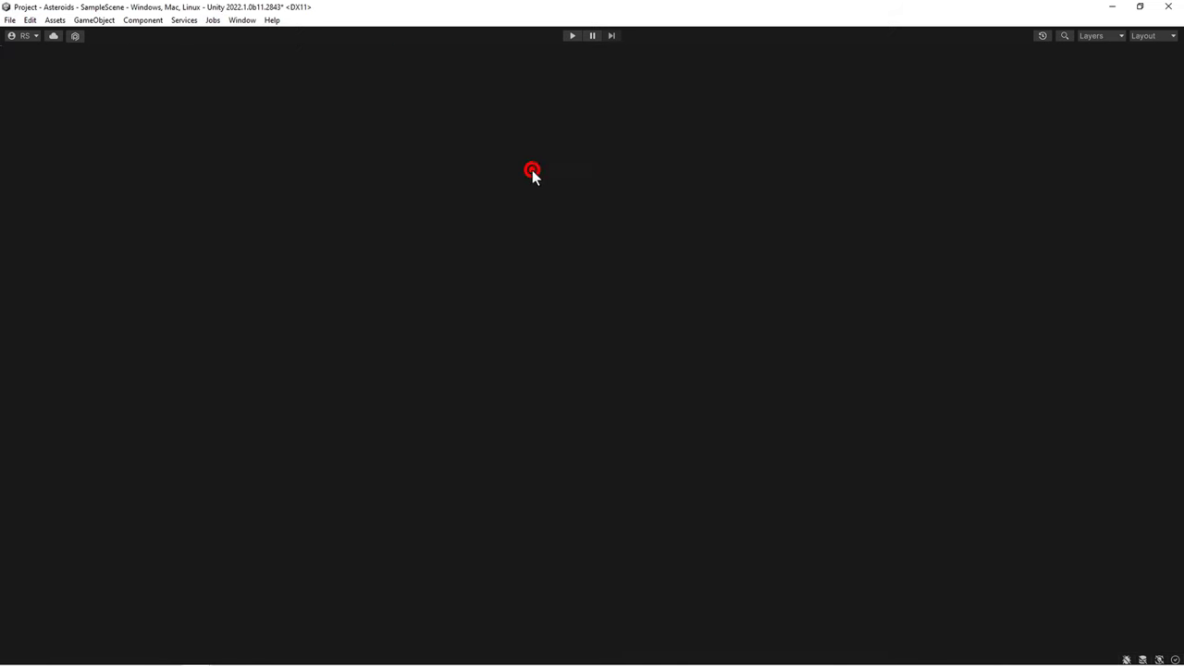
pyautogui.scroll(-5, 534, 178)
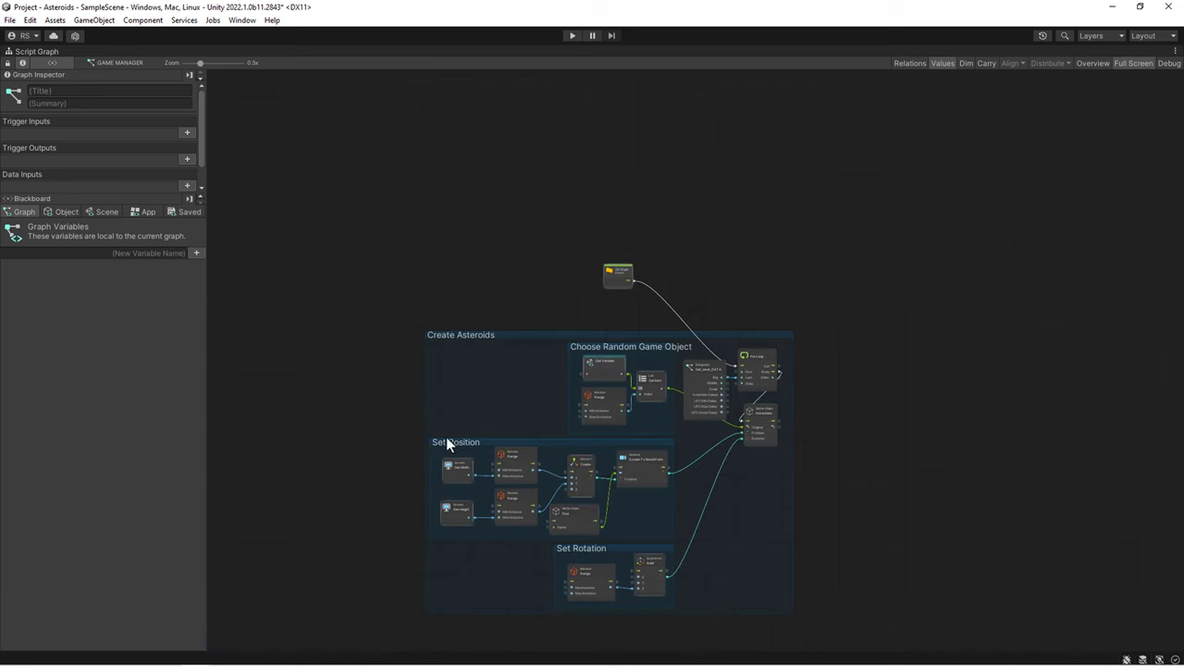
pyautogui.moveTo(446, 443); pyautogui.dragTo(492, 234, button='middle')
pyautogui.rightClick(412, 317)
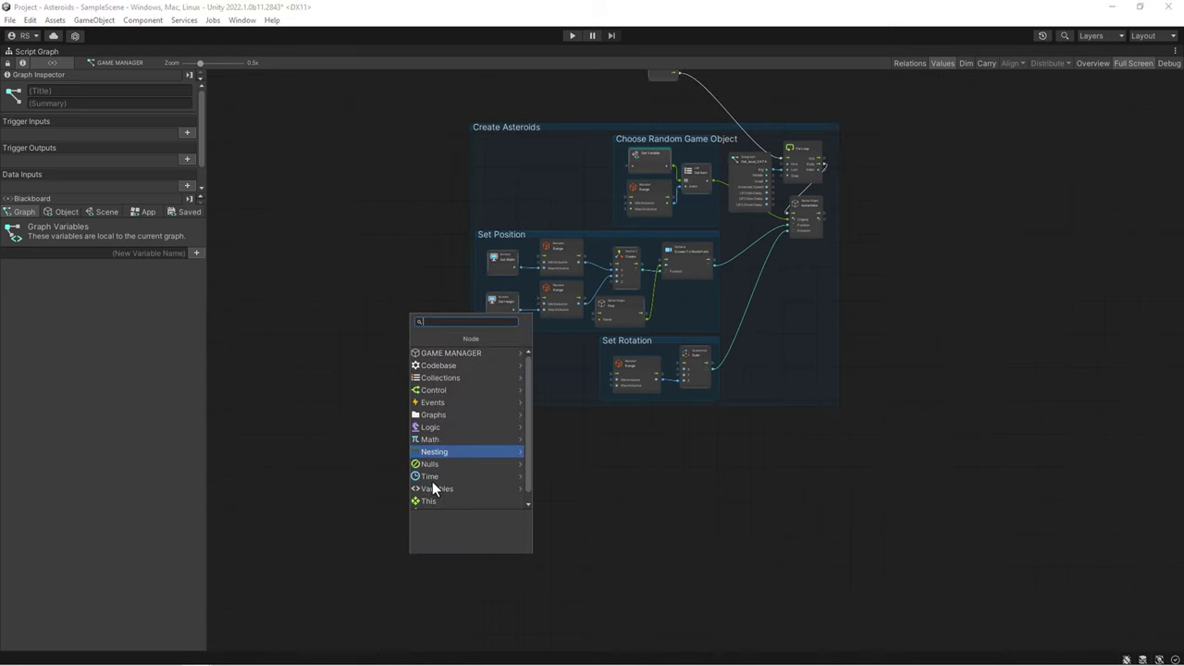
pyautogui.click(431, 404)
pyautogui.press('Down')
pyautogui.press('Down')
pyautogui.press('Down')
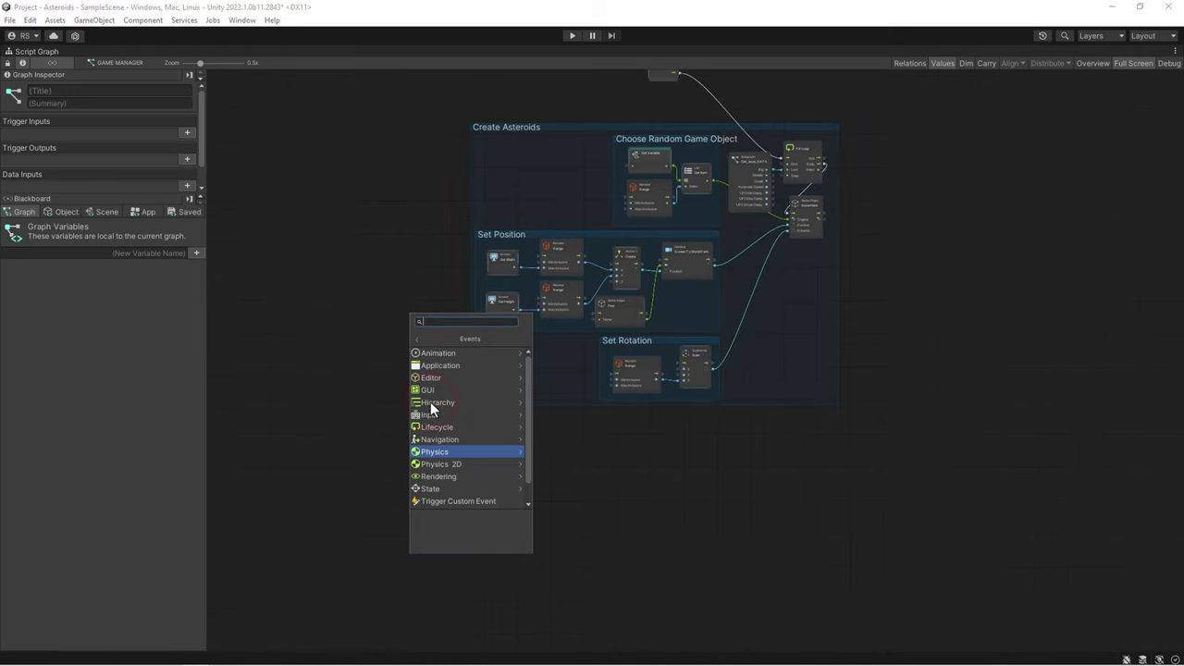
pyautogui.press('Down')
pyautogui.press('Down')
pyautogui.press('Down')
pyautogui.press('Down')
pyautogui.press('Down')
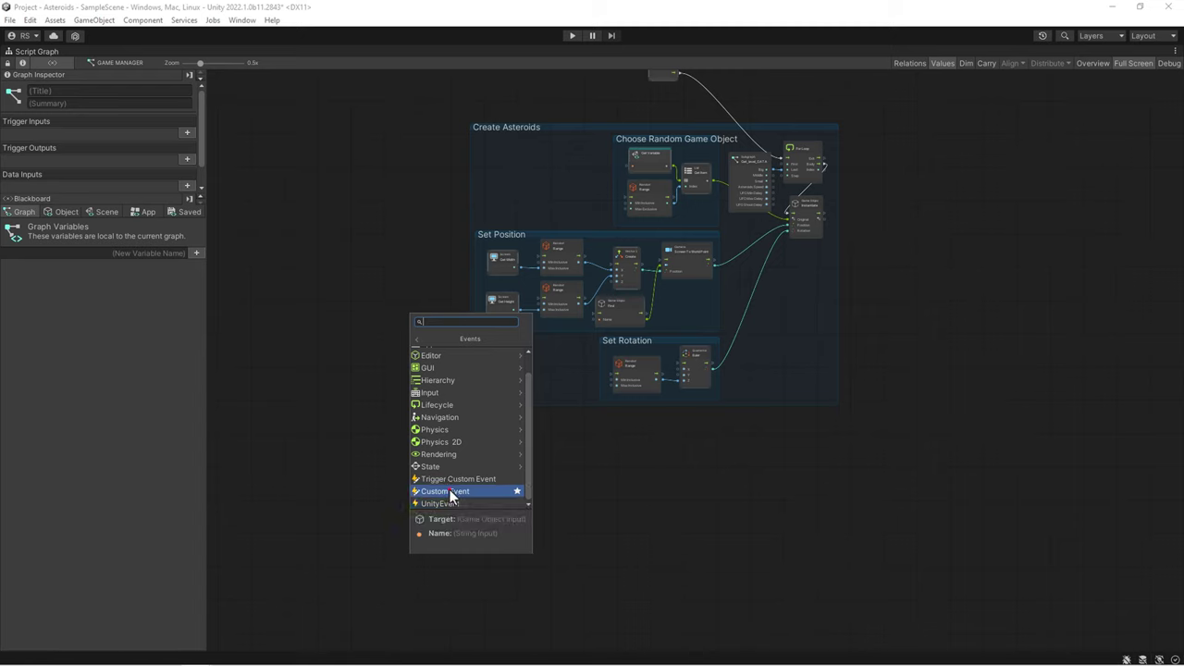
pyautogui.click(449, 492)
pyautogui.scroll(5, 413, 515)
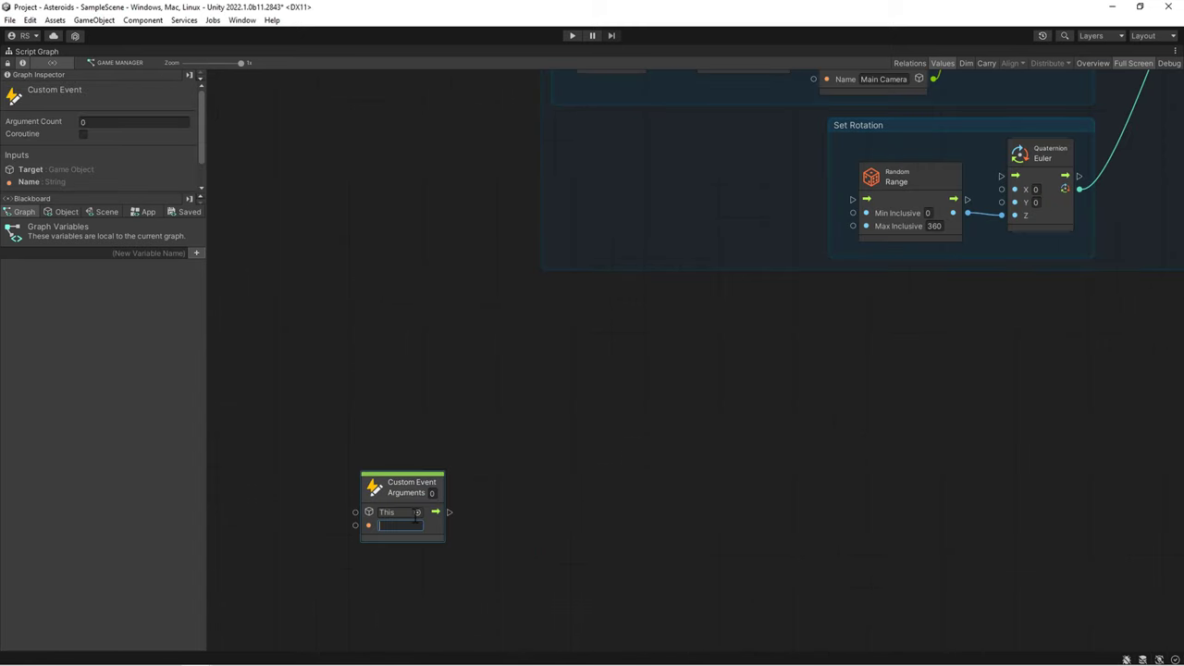
pyautogui.write('checkAste')
pyautogui.write('roids')
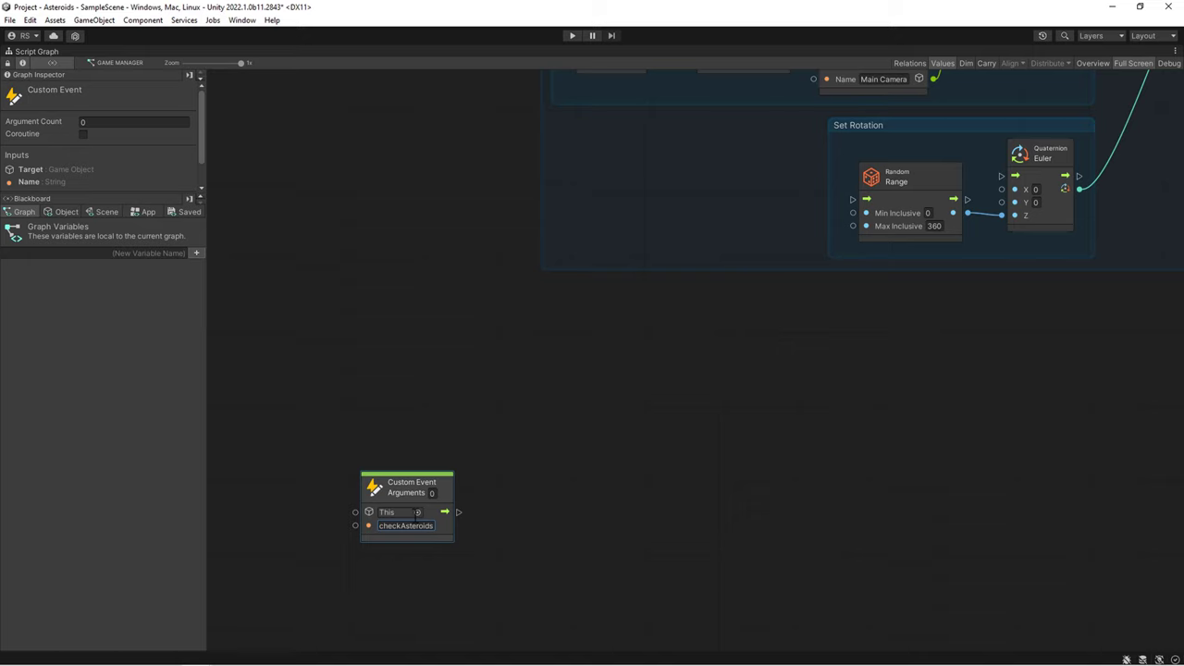
pyautogui.click(116, 212)
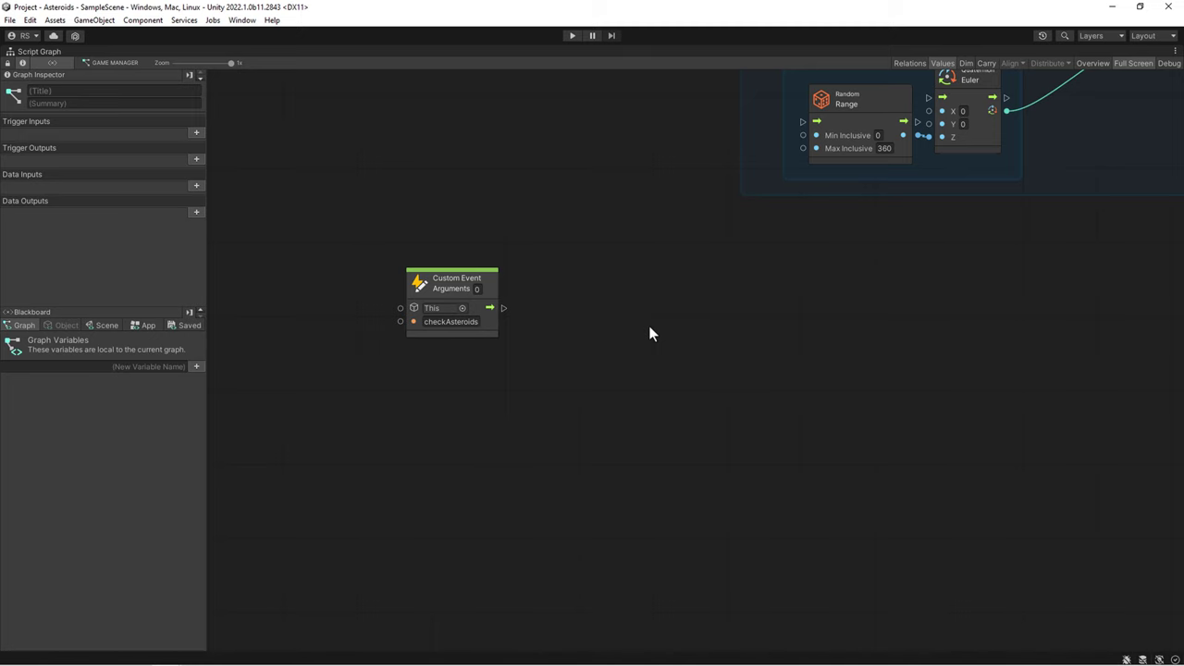
pyautogui.hotkey('shift', 'space')
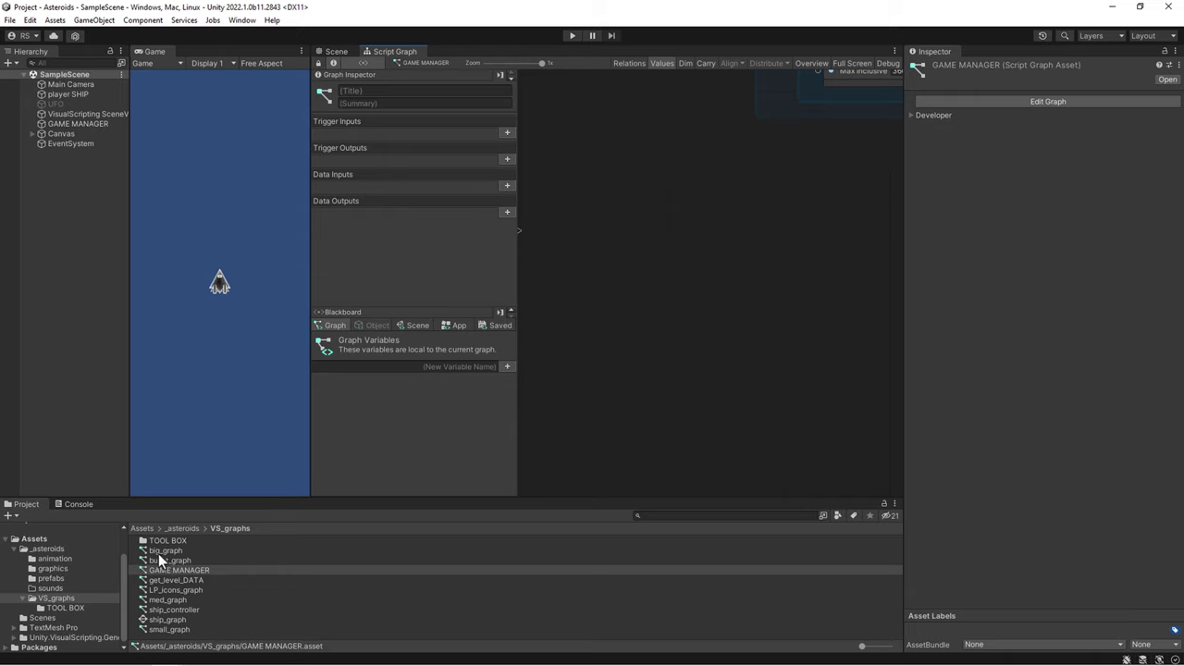
# - Review big_graph's changes in the maximized graph view
pyautogui.doubleClick(158, 551)
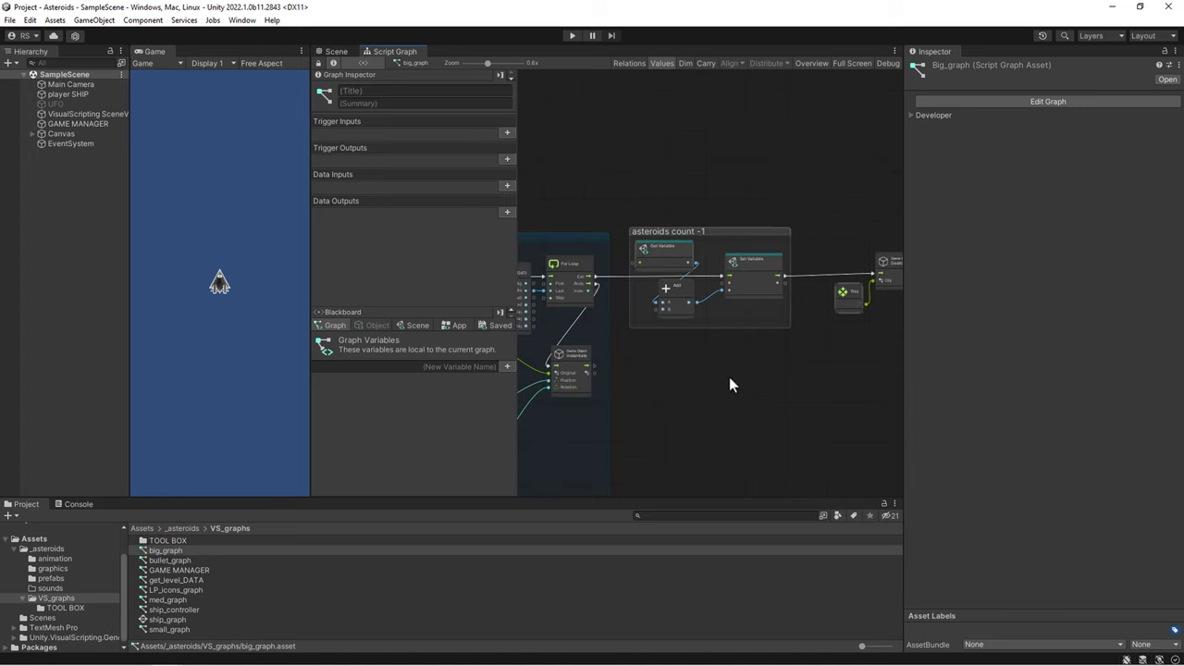
pyautogui.hotkey('shift', 'space')
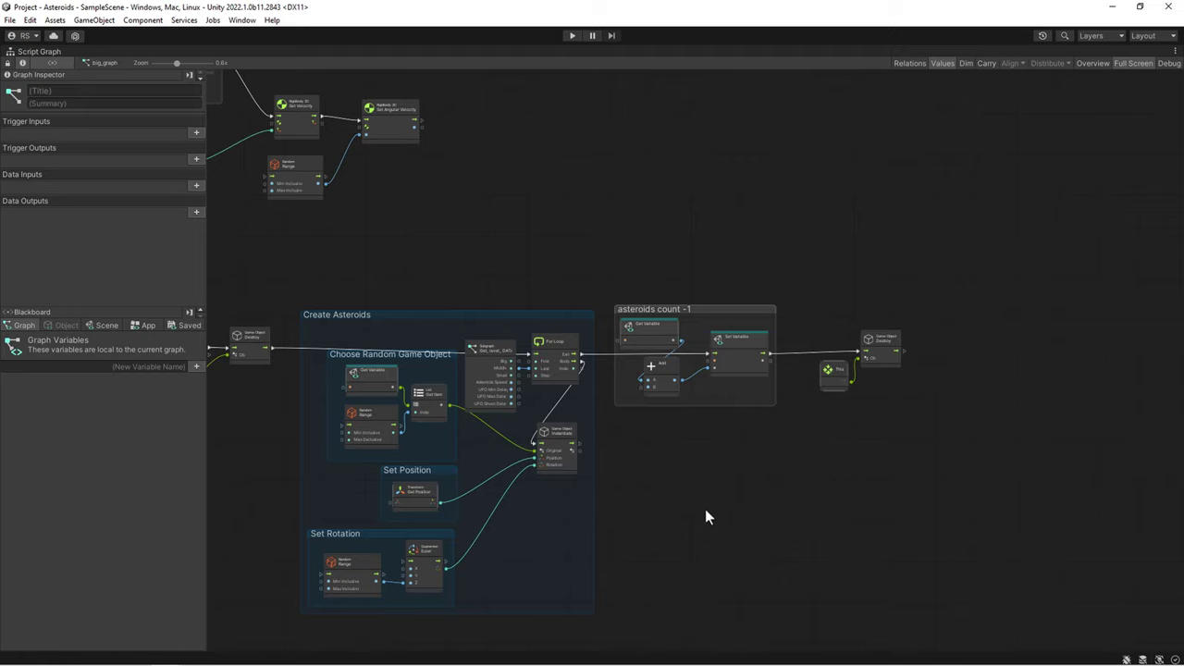
pyautogui.hotkey('shift', 'space')
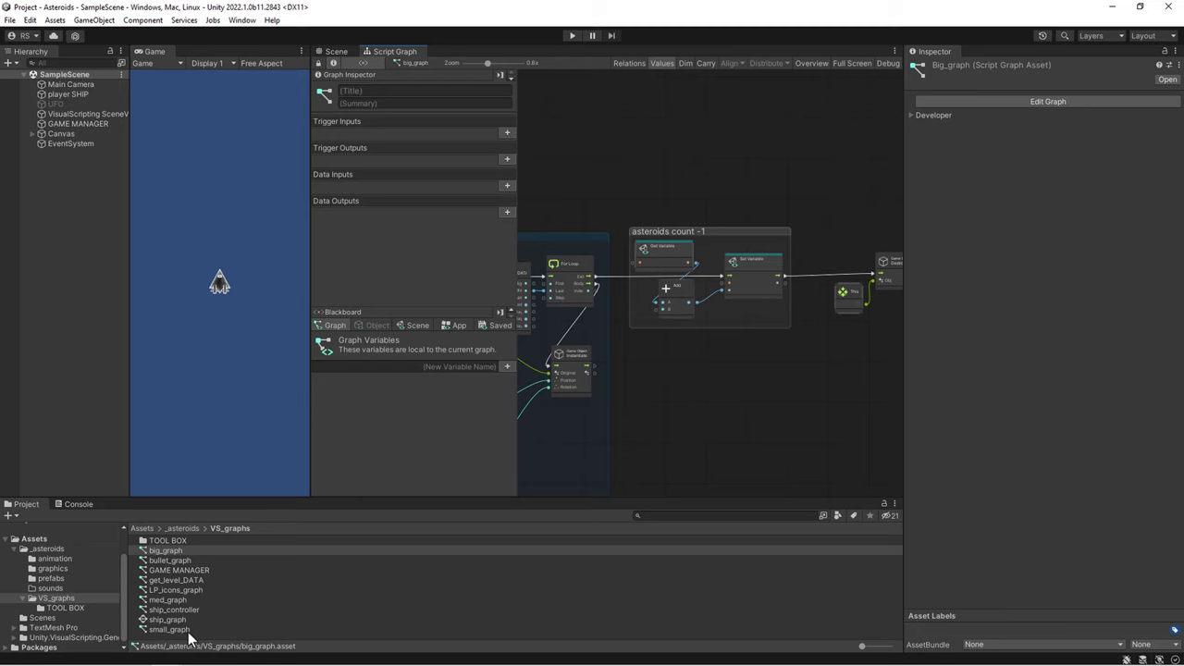
# - Show all of small_graph full screen and box-select several of its nodes
pyautogui.click(188, 632)
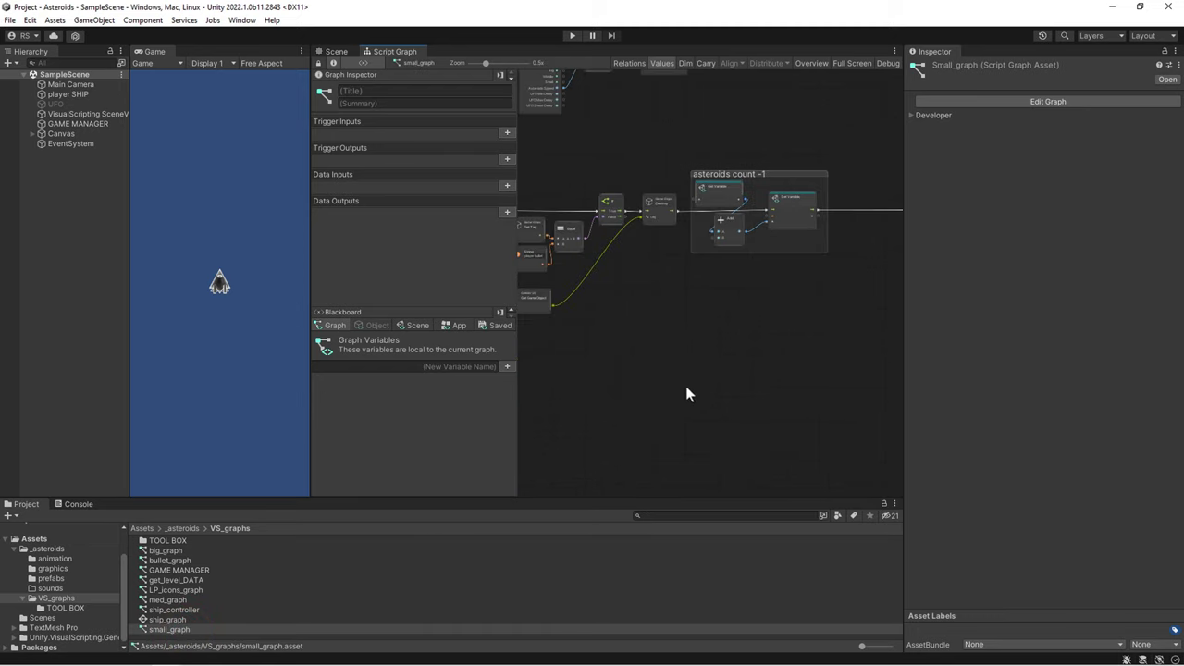
pyautogui.hotkey('shift', 'space')
pyautogui.press('Home')
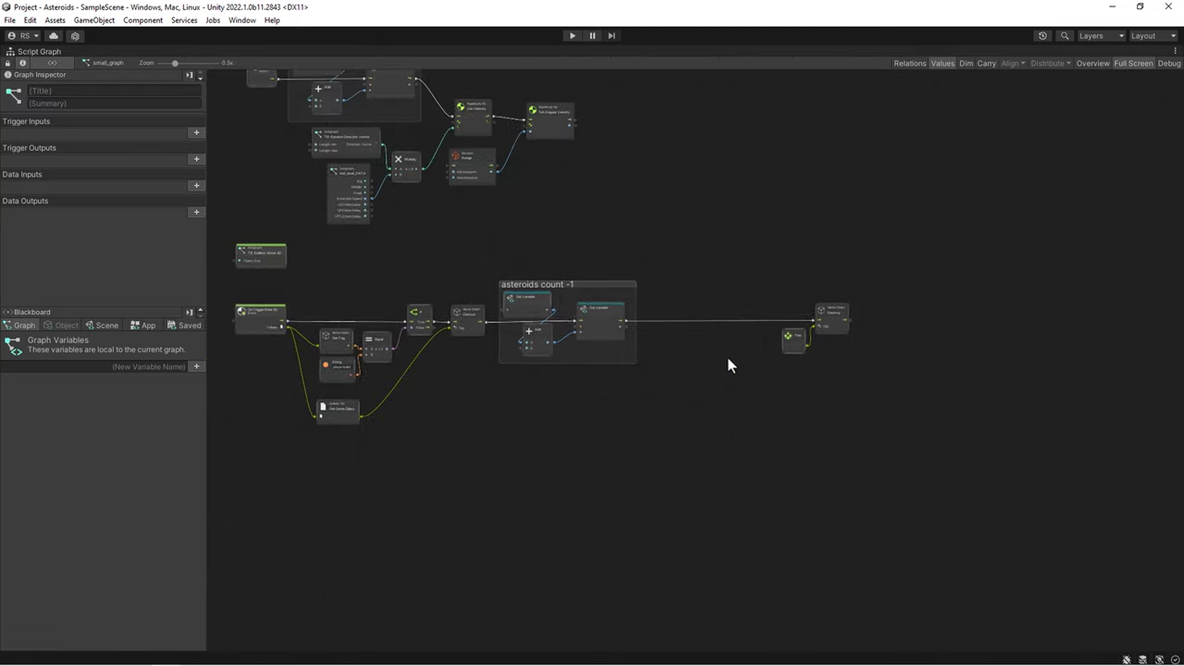
pyautogui.moveTo(712, 299); pyautogui.dragTo(830, 424)
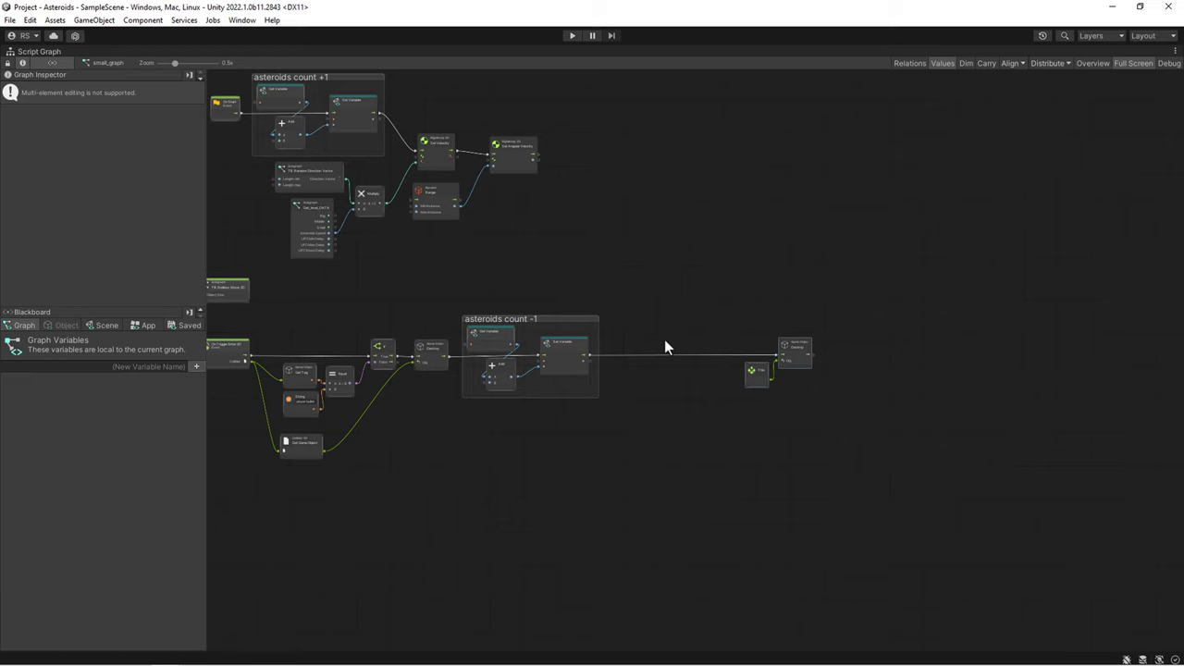
# - Insert a Trigger Custom Event 'checkAsteroids' between the -1 Set Variable and Destroy
pyautogui.scroll(3, 665, 343)
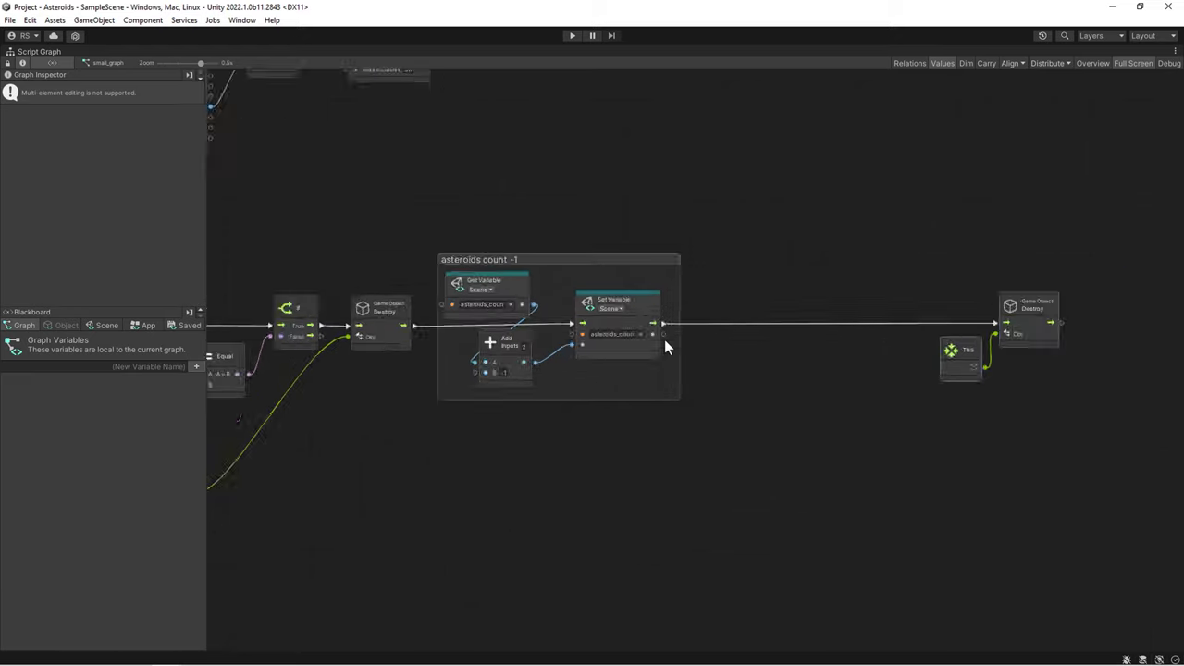
pyautogui.scroll(2, 665, 342)
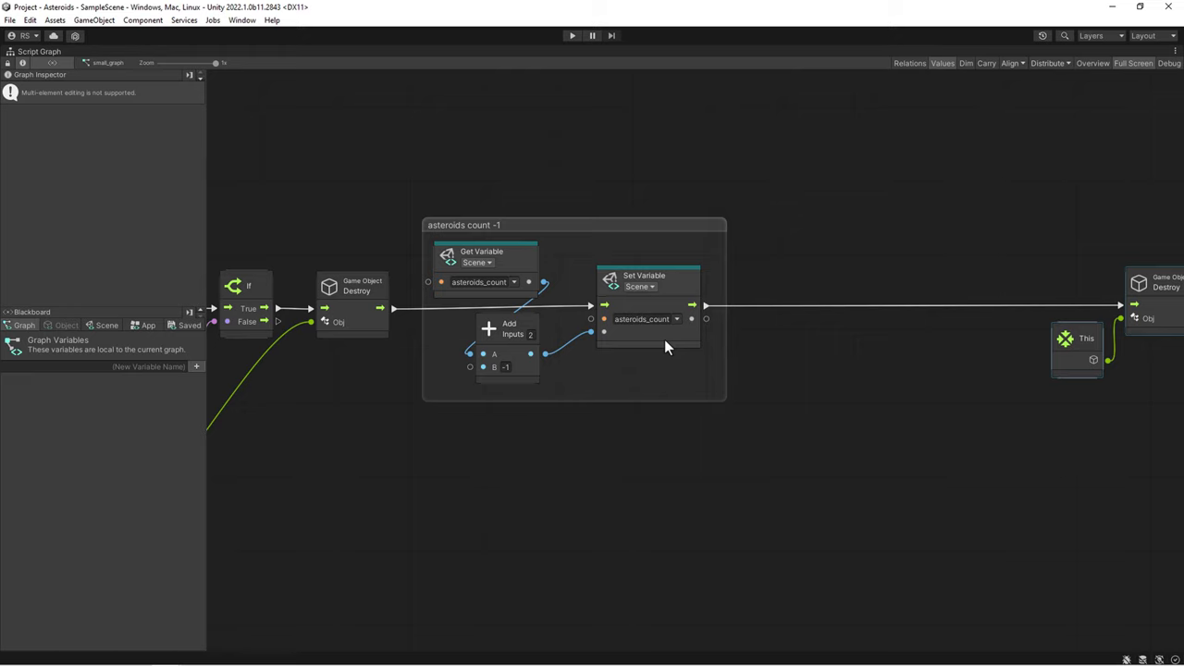
pyautogui.hscroll(5, 665, 345)
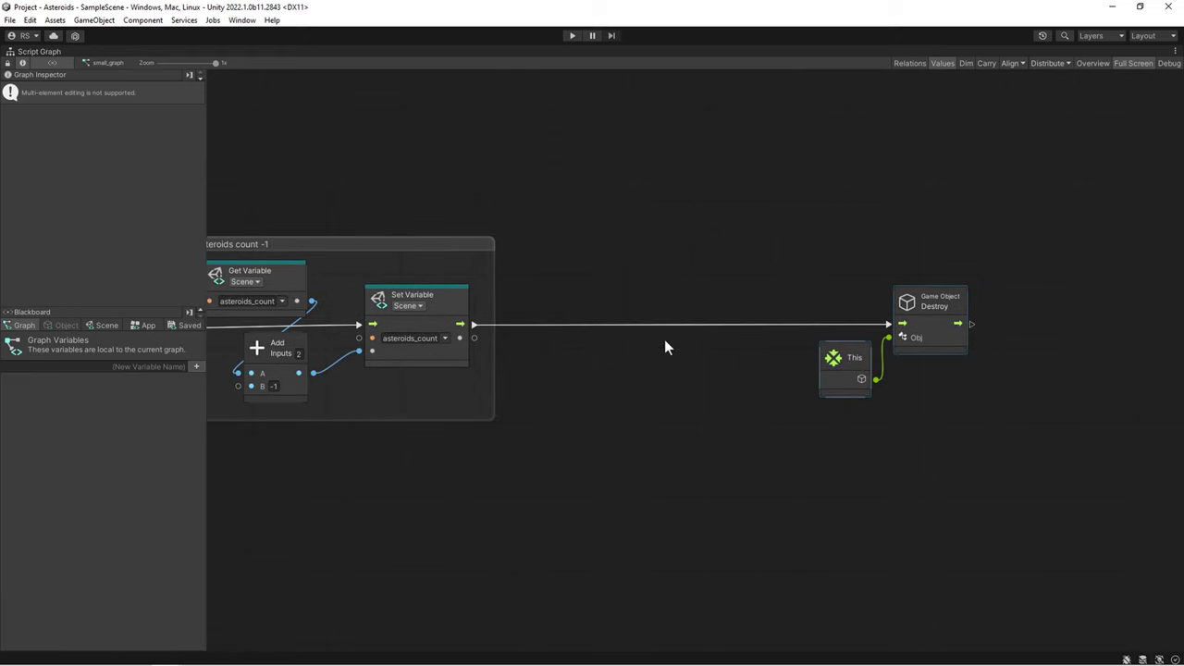
pyautogui.rightClick(474, 325)
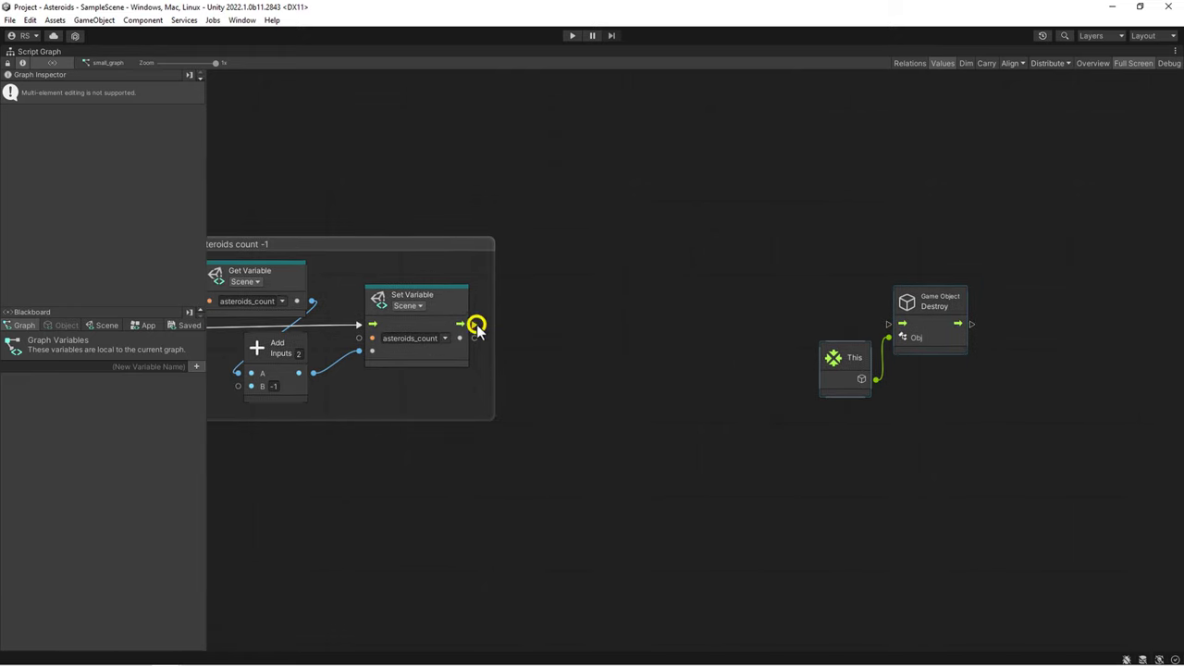
pyautogui.rightClick(619, 267)
pyautogui.click(622, 276)
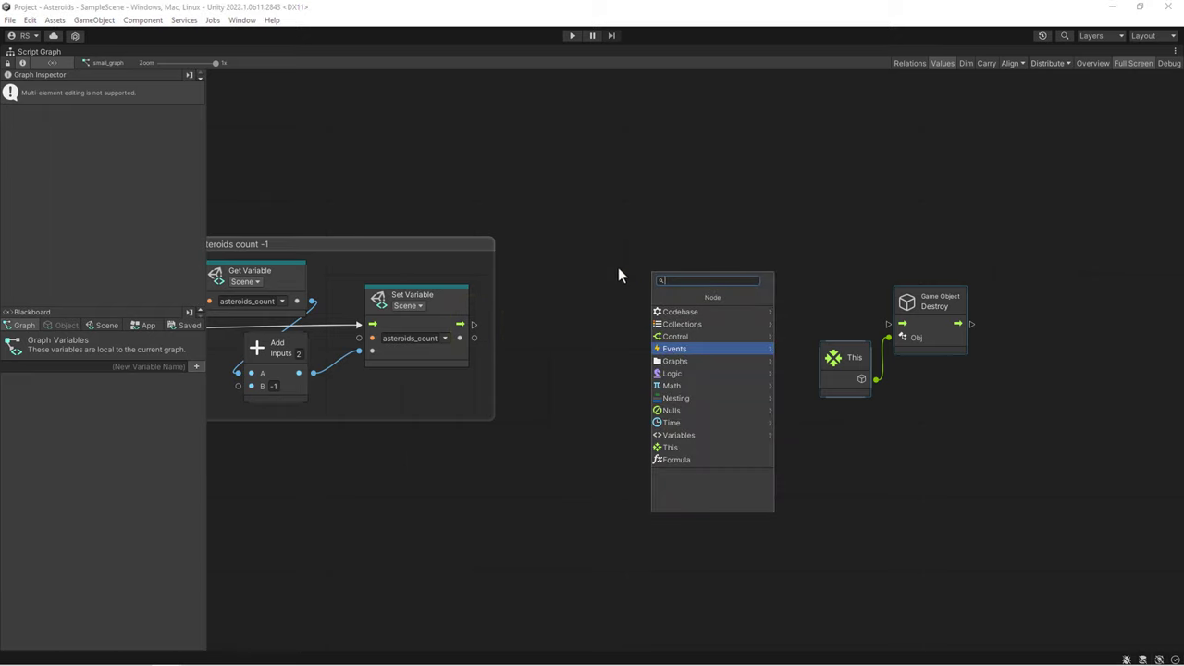
pyautogui.click(674, 349)
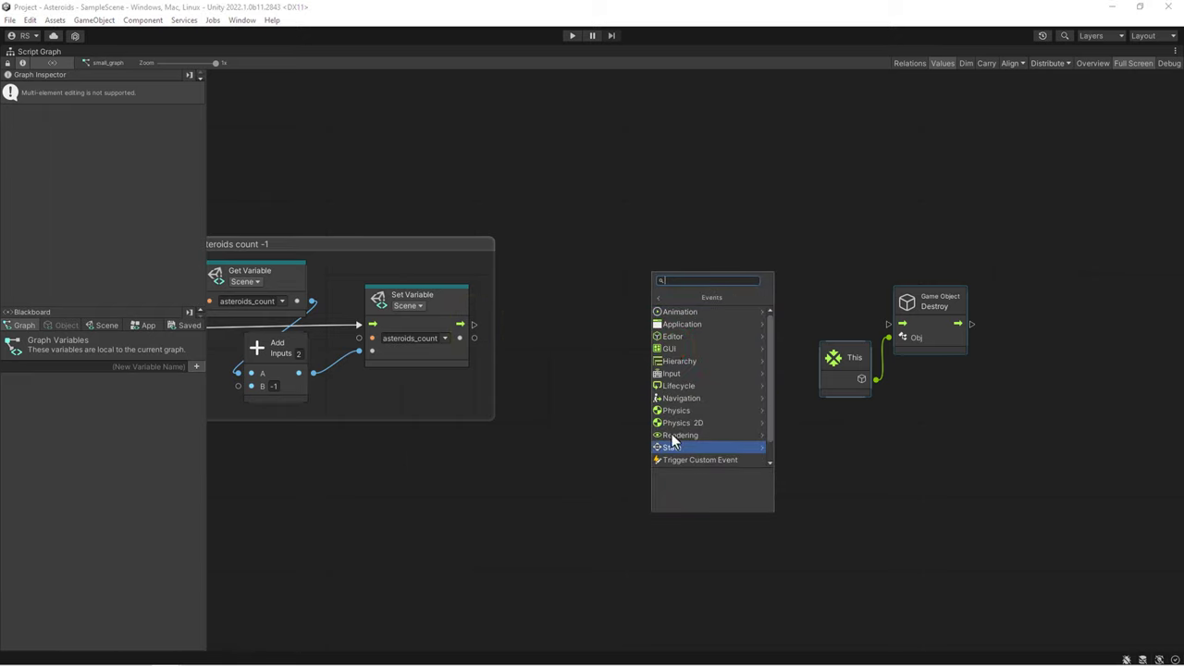
pyautogui.click(669, 460)
pyautogui.click(645, 326)
pyautogui.write('checkAste')
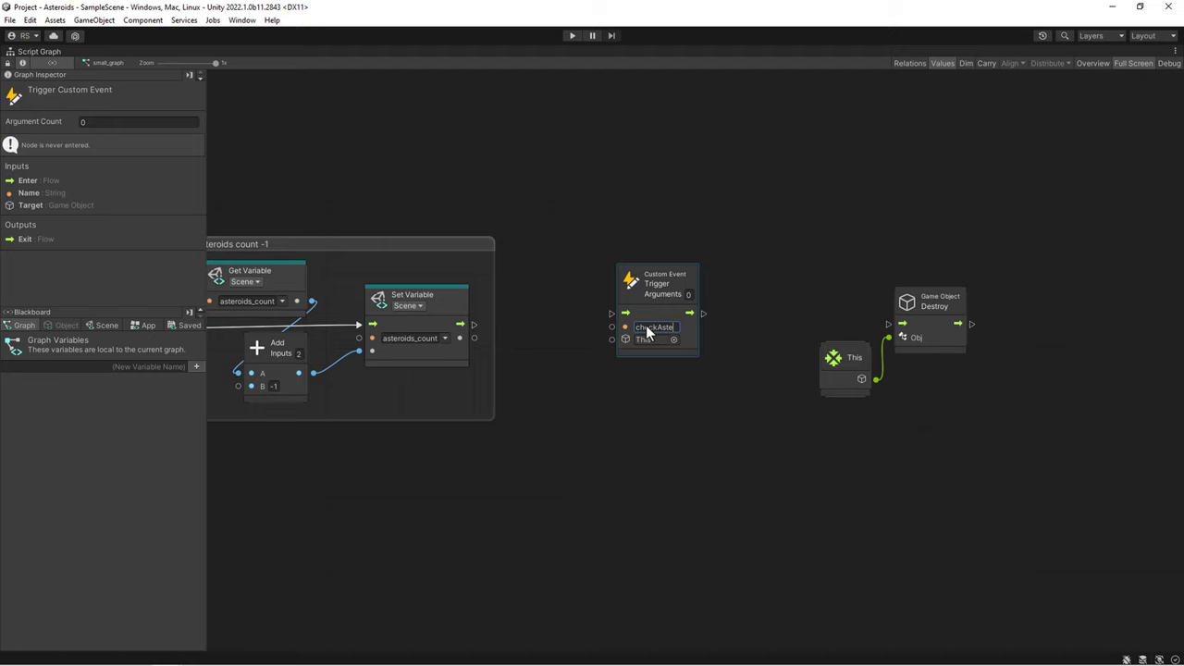
pyautogui.write('roid')
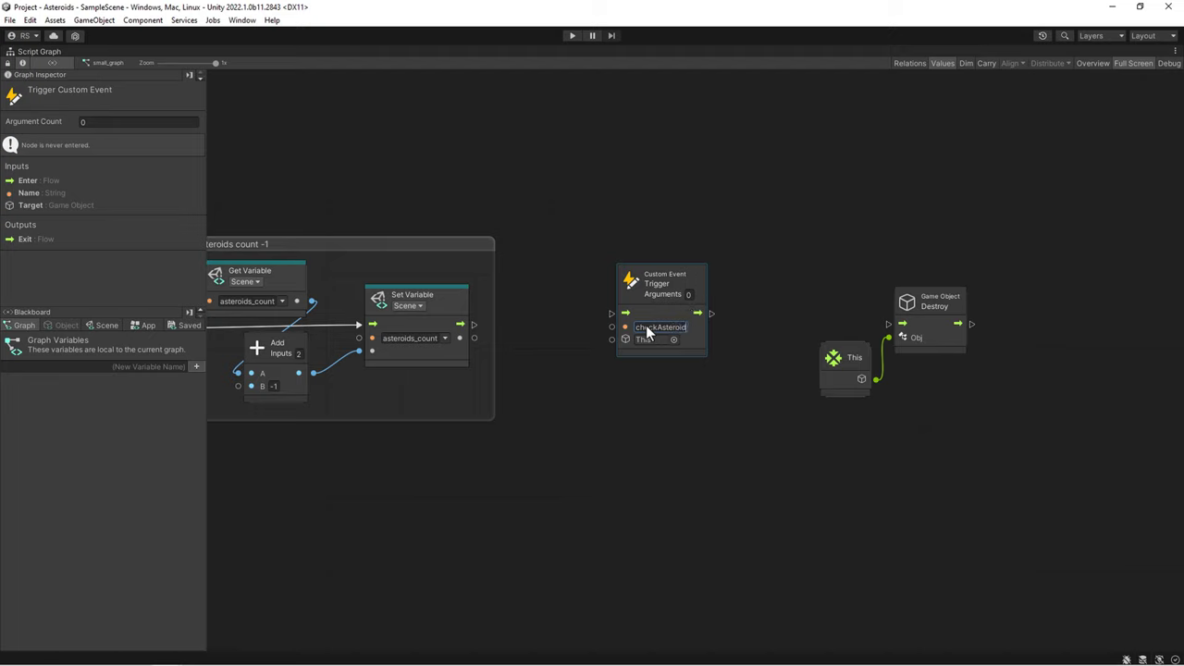
pyautogui.write('s')
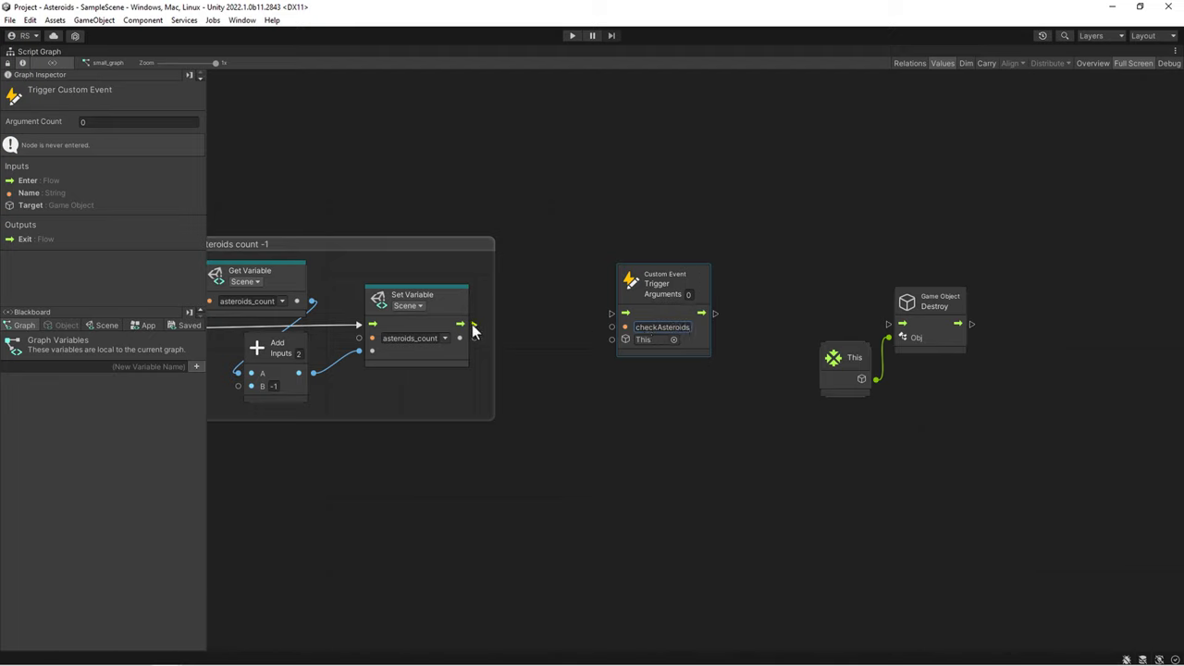
pyautogui.moveTo(473, 324); pyautogui.dragTo(612, 314)
pyautogui.moveTo(714, 314); pyautogui.dragTo(889, 324)
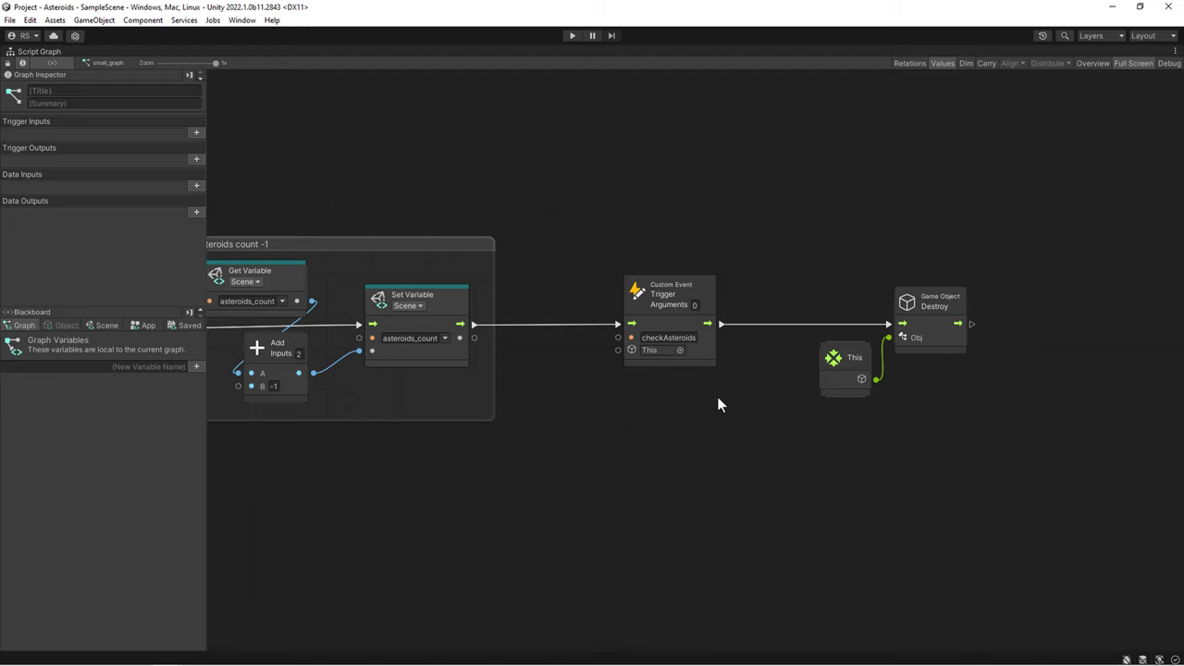
# - Target the trigger with GameObject Find 'GAME MANAGER' and group the two nodes
pyautogui.rightClick(636, 404)
pyautogui.click(662, 410)
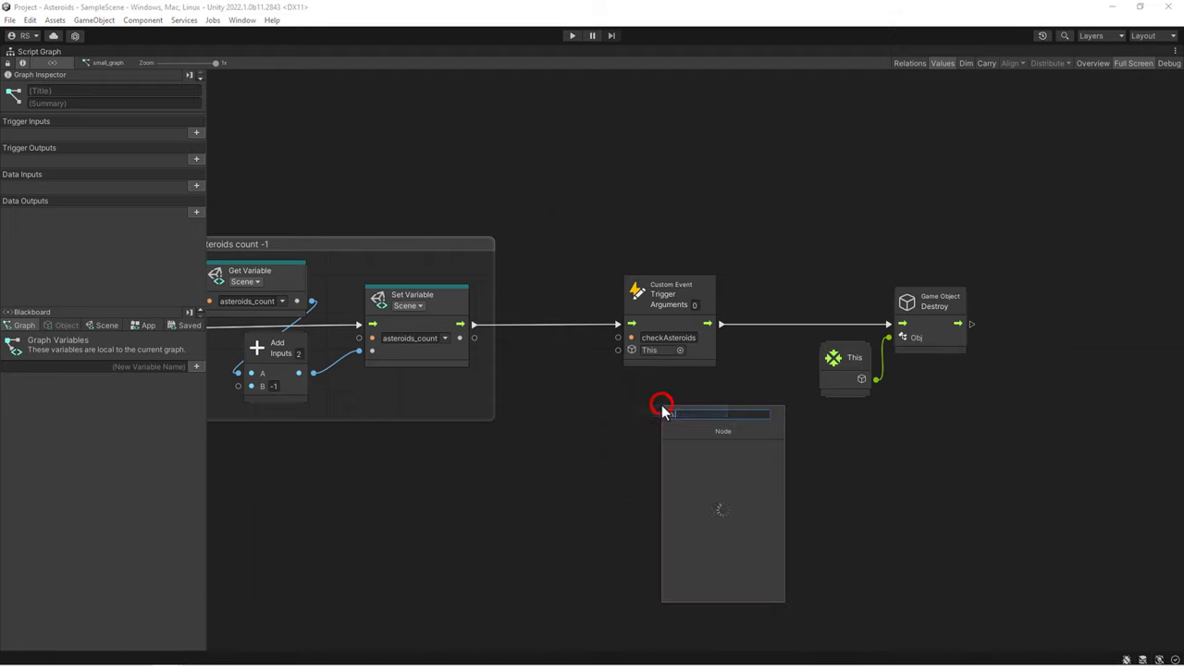
pyautogui.write('find')
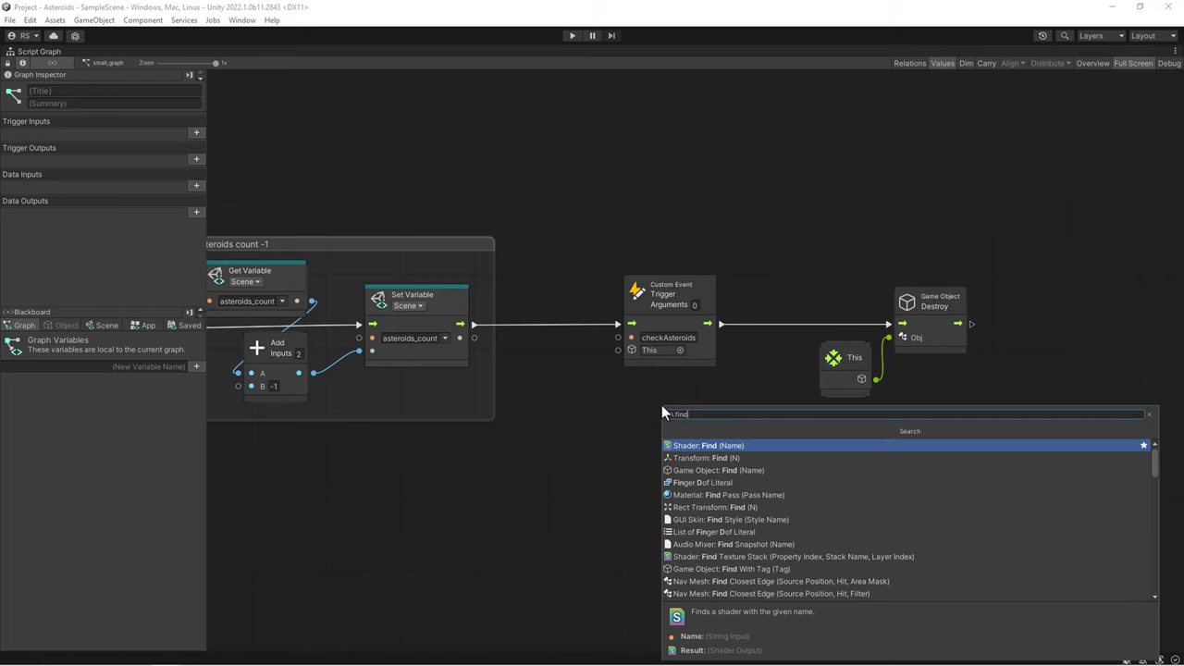
pyautogui.click(689, 473)
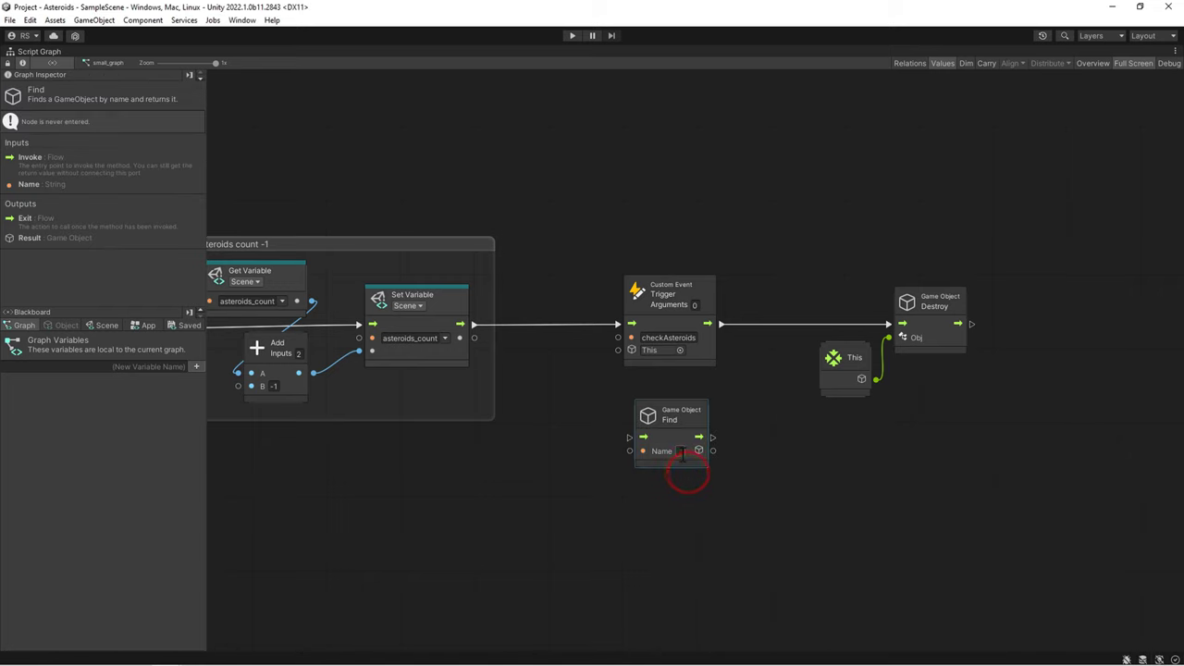
pyautogui.click(682, 452)
pyautogui.write('GAM')
pyautogui.write('E')
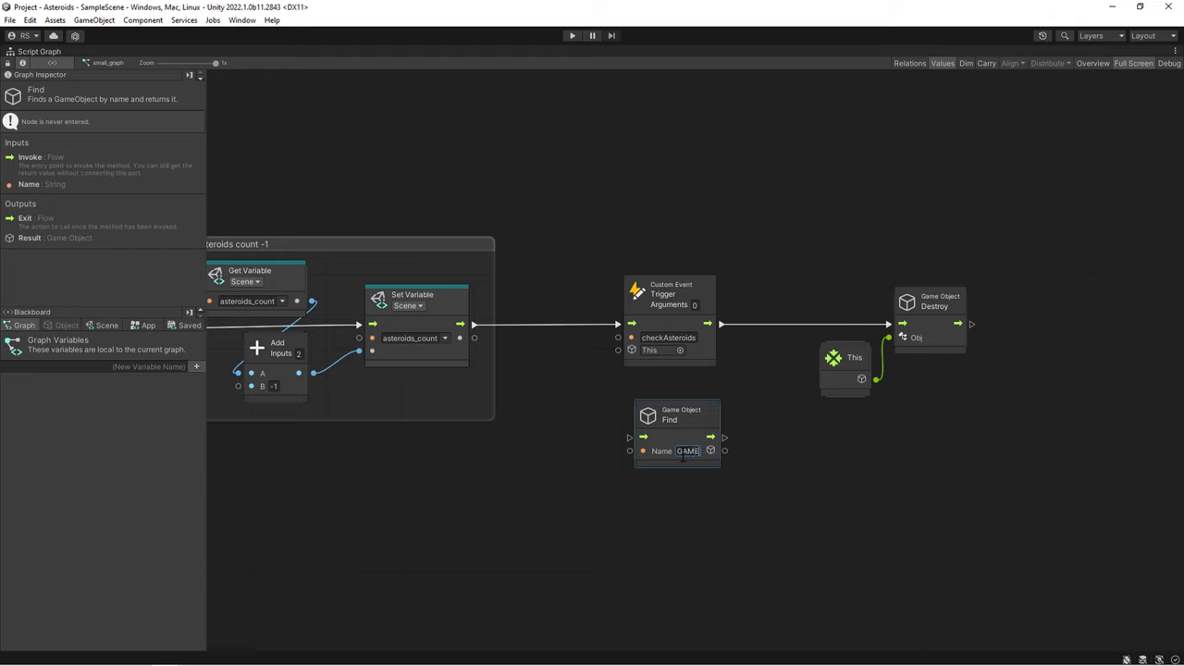
pyautogui.write(' MANAGER')
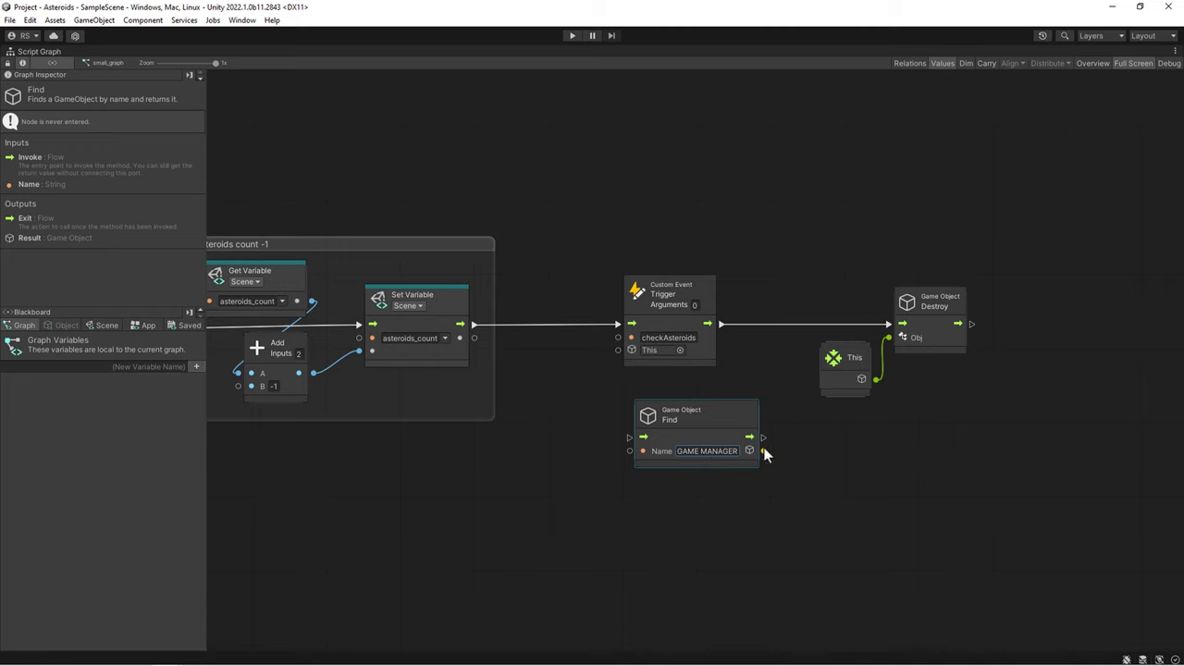
pyautogui.moveTo(764, 451); pyautogui.dragTo(619, 349)
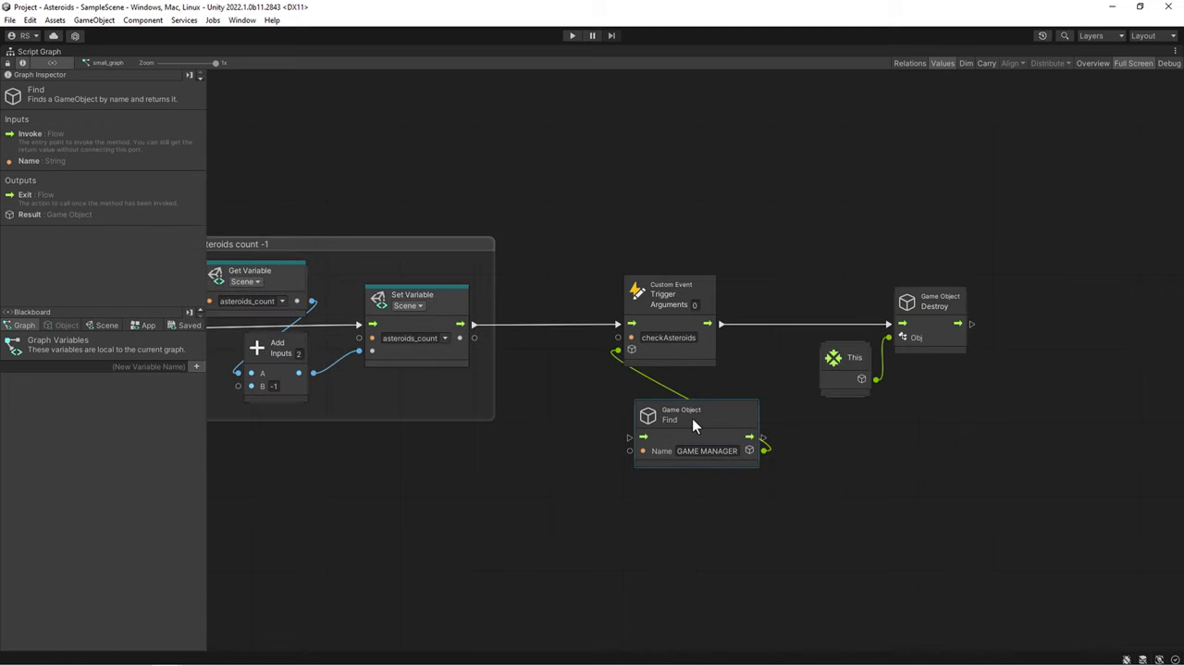
pyautogui.moveTo(693, 420); pyautogui.dragTo(650, 391)
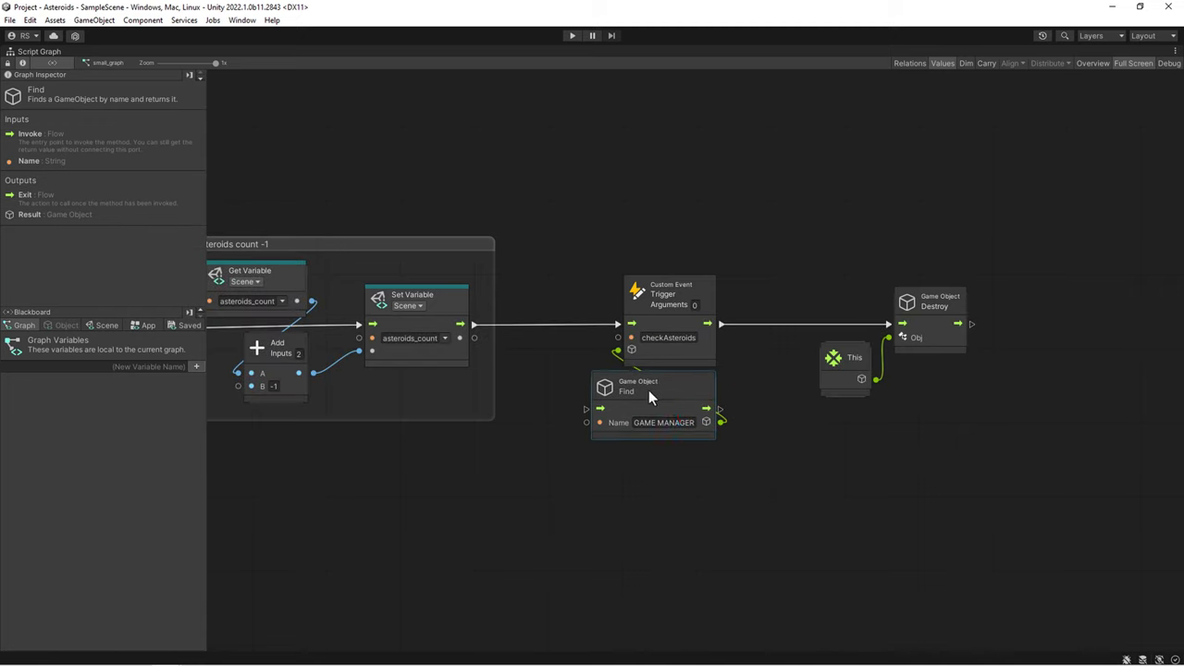
pyautogui.hotkey('ctrl', 'g')
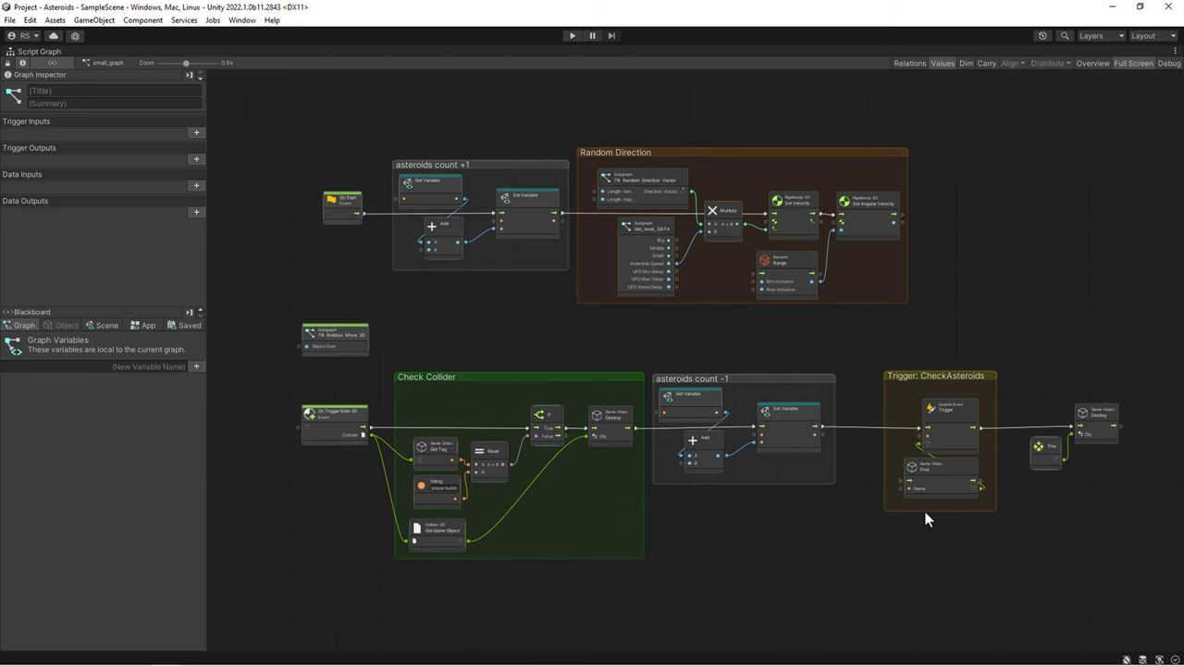
# - Restore the normal editor layout and reopen the GAME MANAGER graph for editing
pyautogui.click(653, 351)
pyautogui.hotkey('shift', 'space')
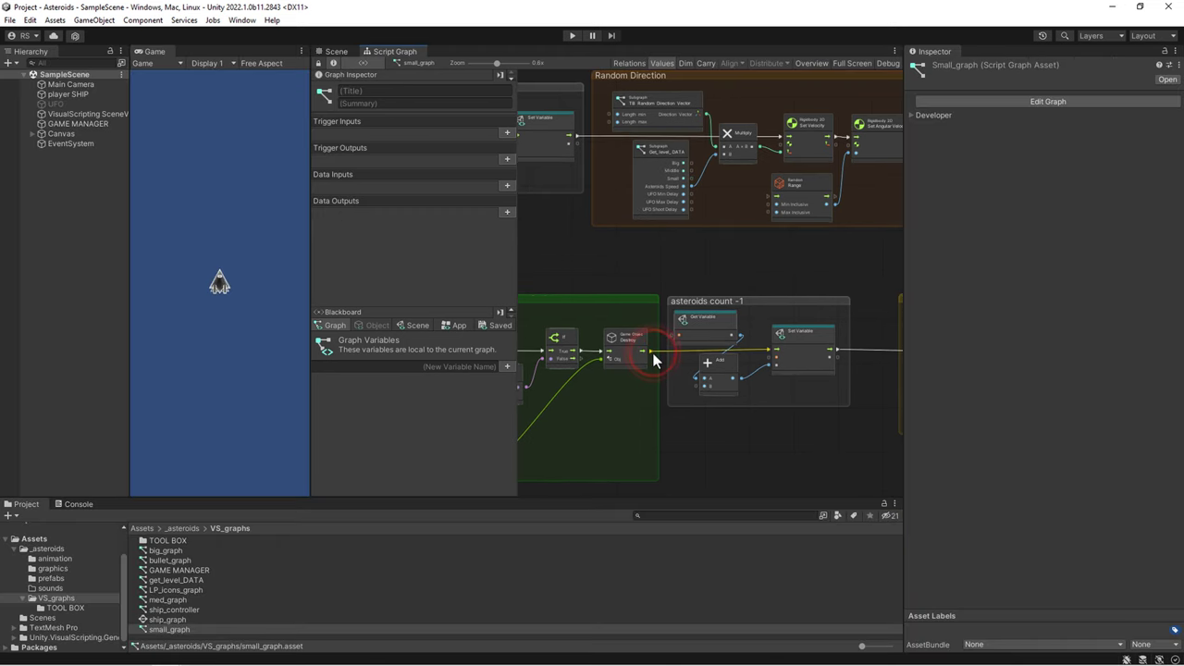
pyautogui.doubleClick(367, 574)
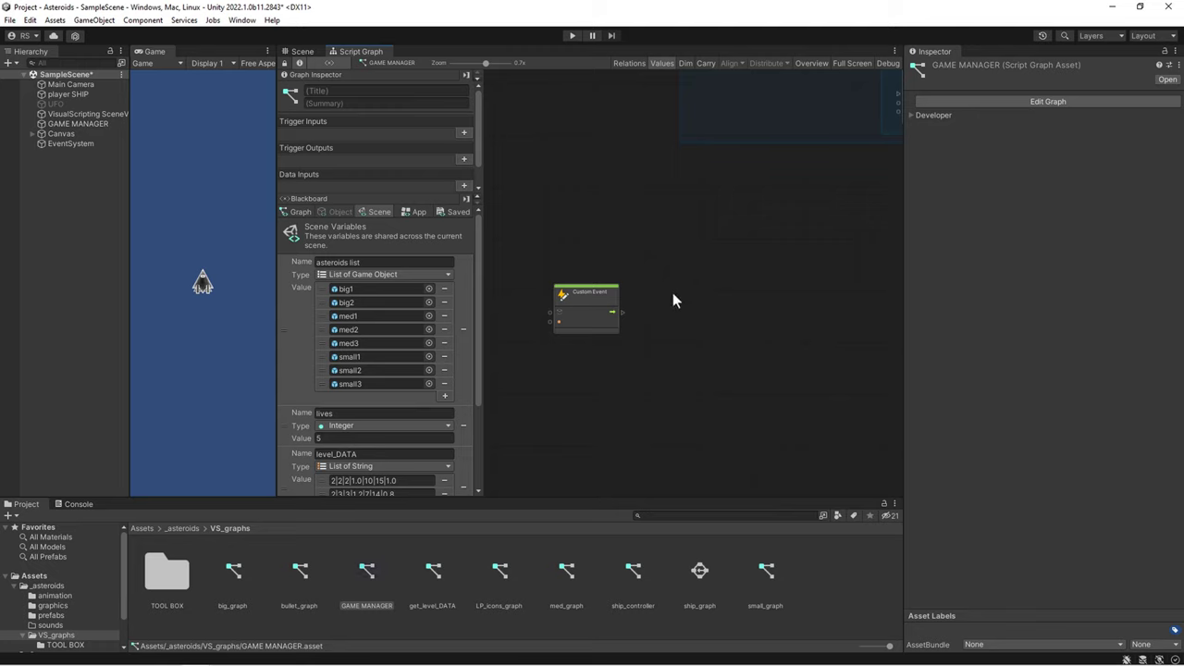
pyautogui.scroll(3, 676, 296)
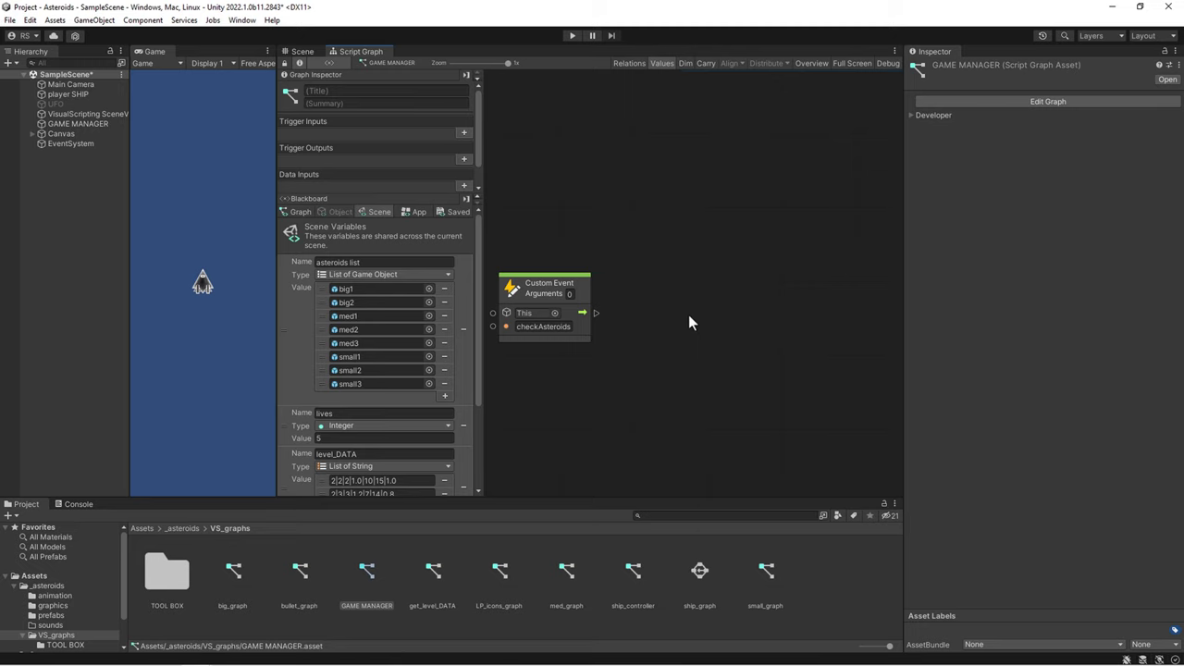
pyautogui.scroll(-3, 389, 370)
pyautogui.moveTo(275, 408); pyautogui.dragTo(312, 408)
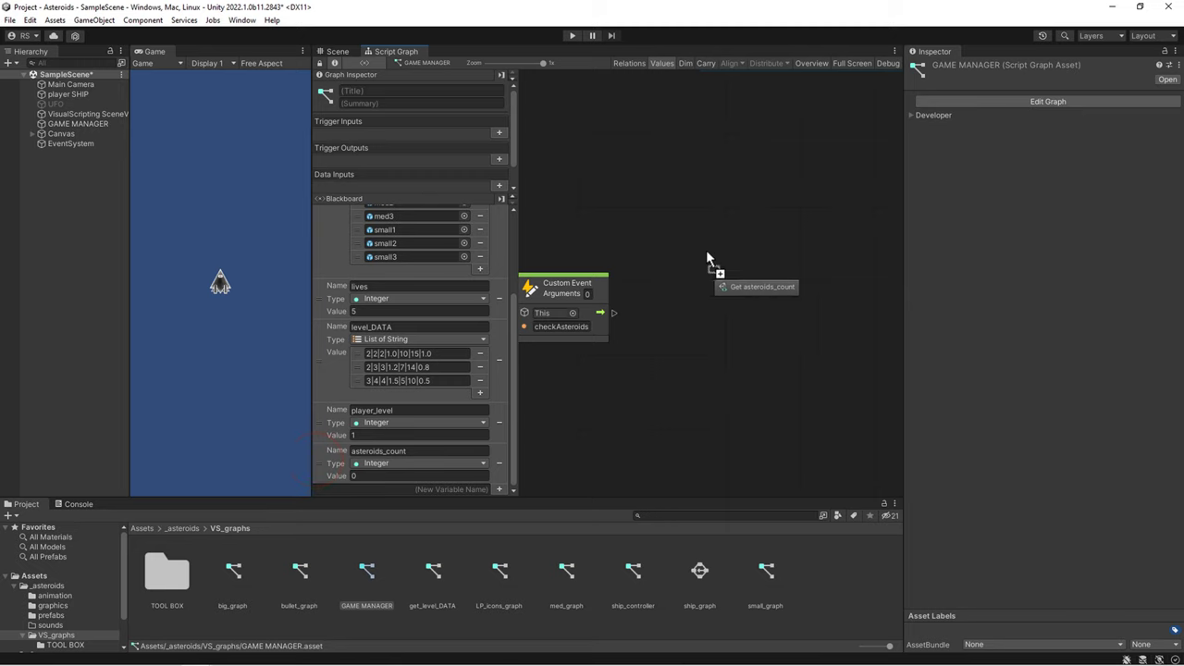
# - Add an asteroids_count getter and a Less node checking it against 1
pyautogui.moveTo(333, 468); pyautogui.dragTo(708, 246)
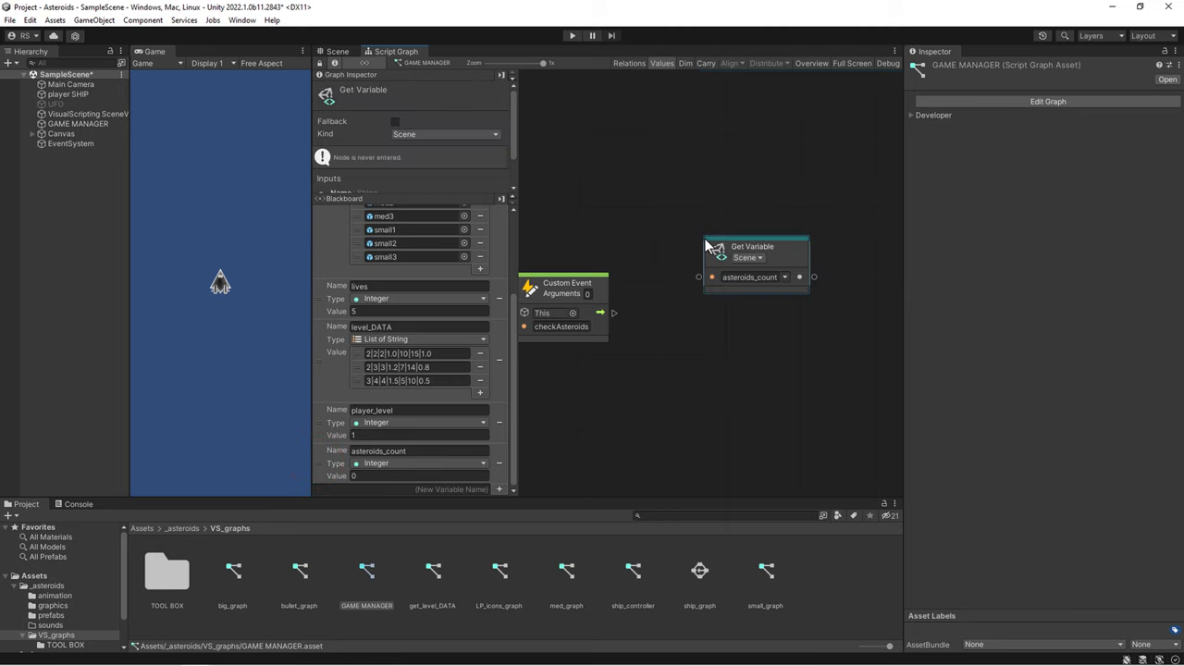
pyautogui.rightClick(704, 316)
pyautogui.click(733, 326)
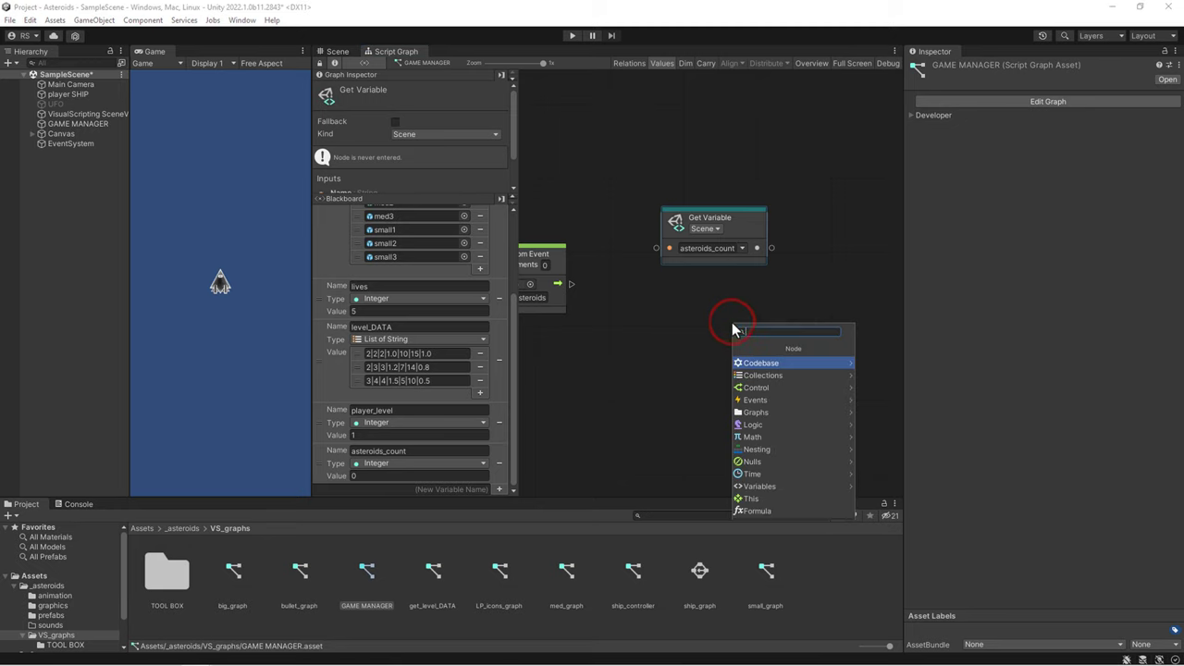
pyautogui.write('less')
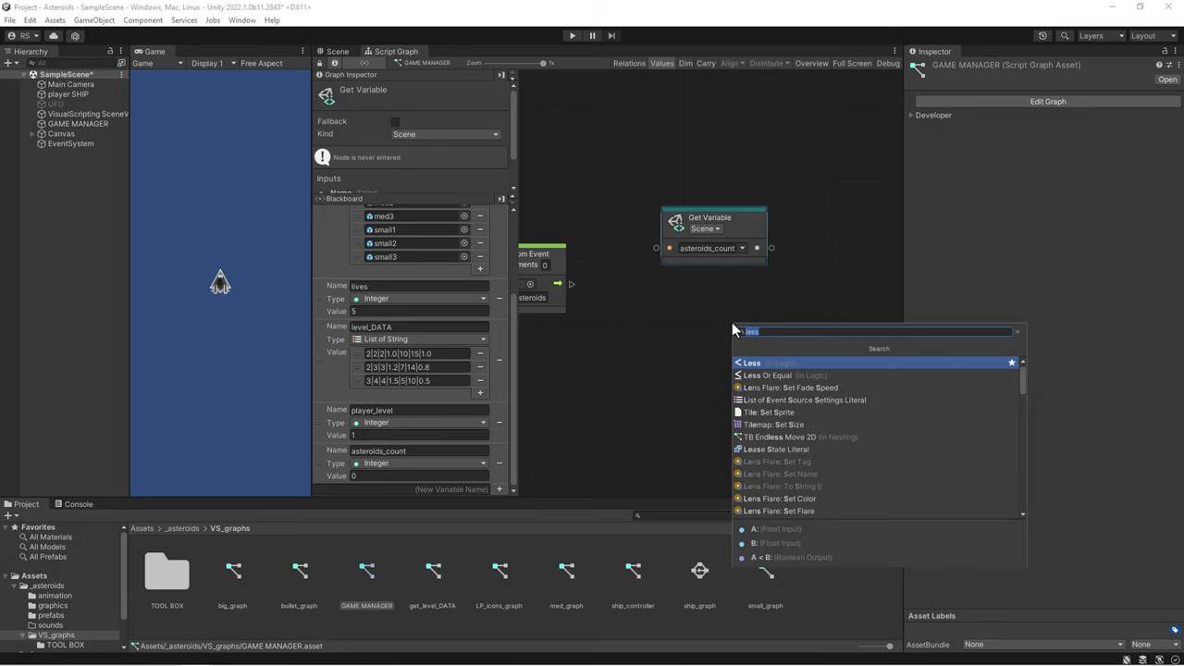
pyautogui.click(772, 363)
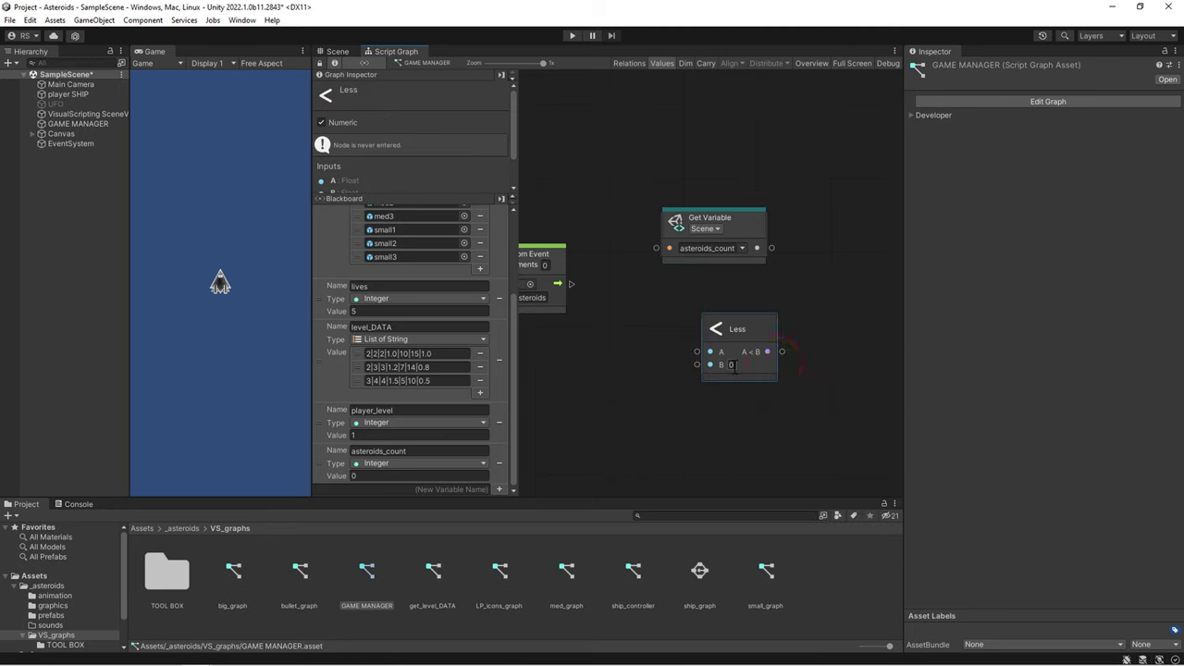
pyautogui.click(731, 366)
pyautogui.write('1')
pyautogui.moveTo(748, 333)
pyautogui.mouseDown()
pyautogui.moveTo(728, 277)
pyautogui.moveTo(684, 318)
pyautogui.mouseUp()
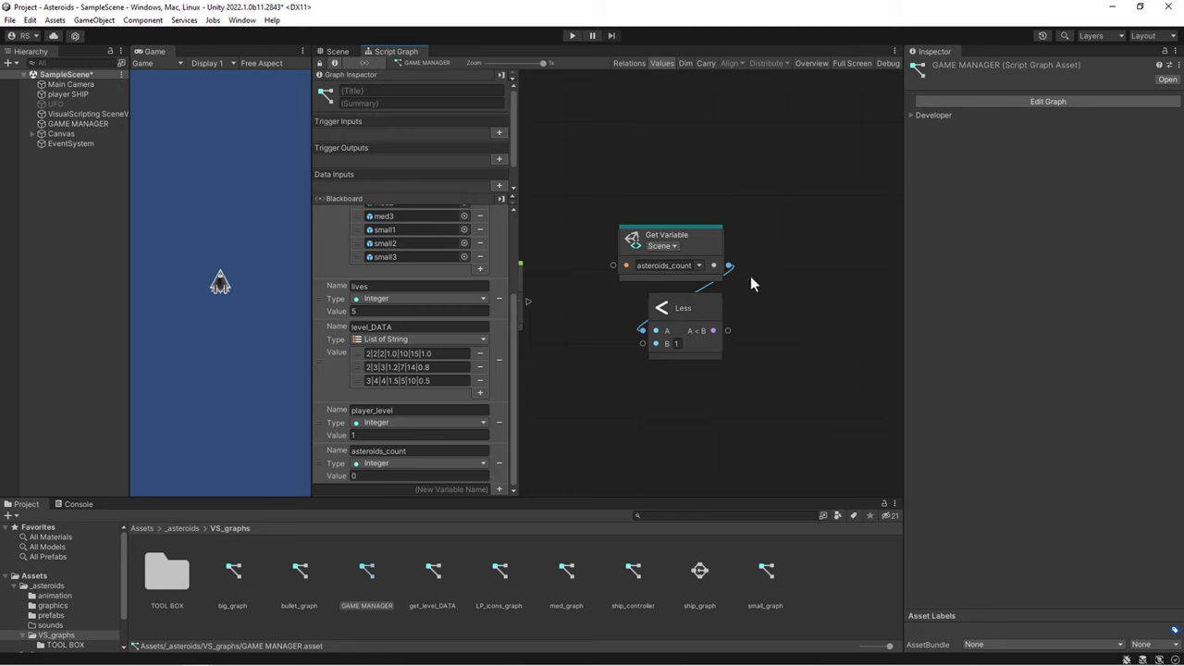
# - Add an If node with the Less result as condition, triggered by the custom event
pyautogui.rightClick(791, 256)
pyautogui.click(798, 266)
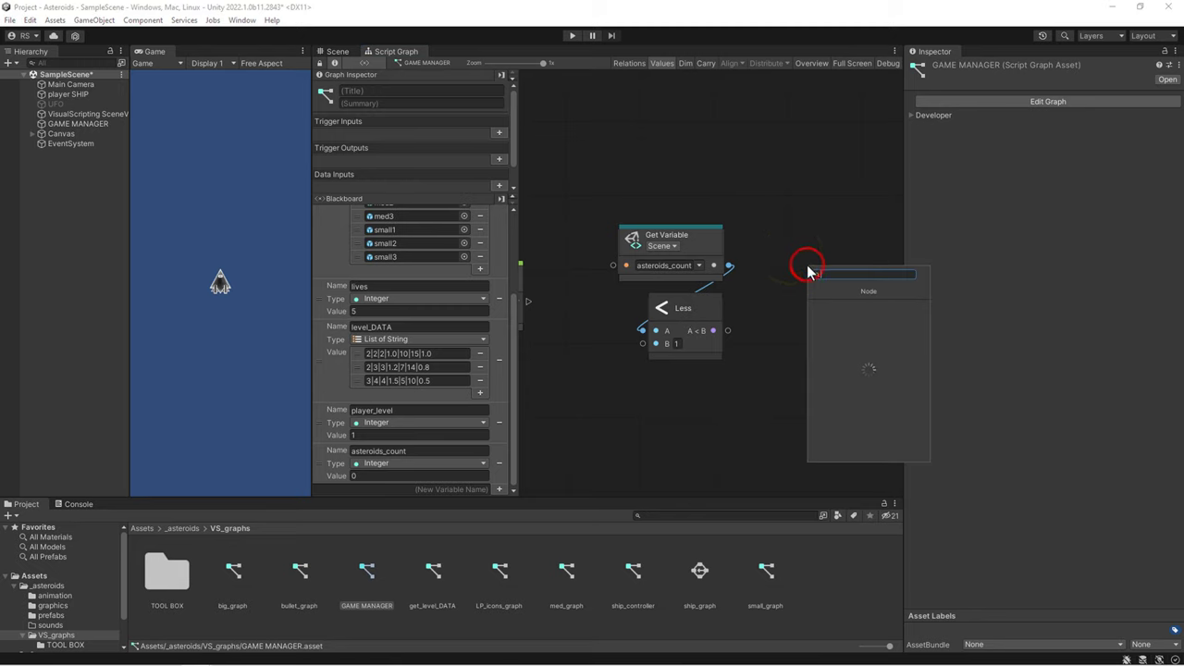
pyautogui.write('if')
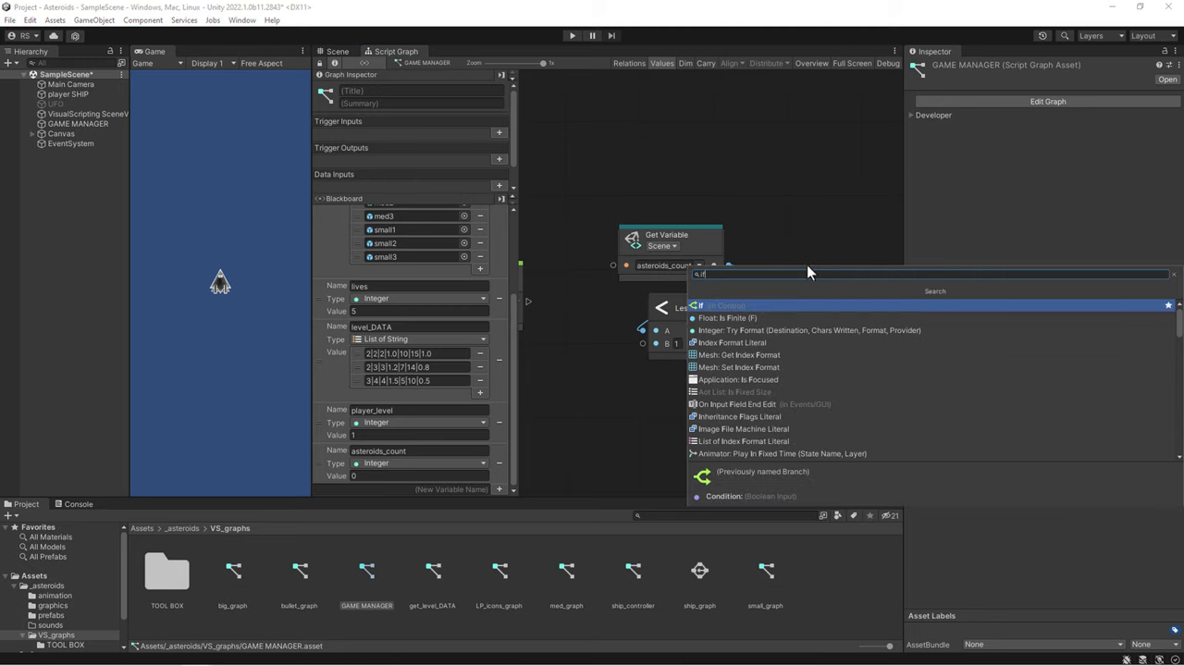
pyautogui.click(737, 306)
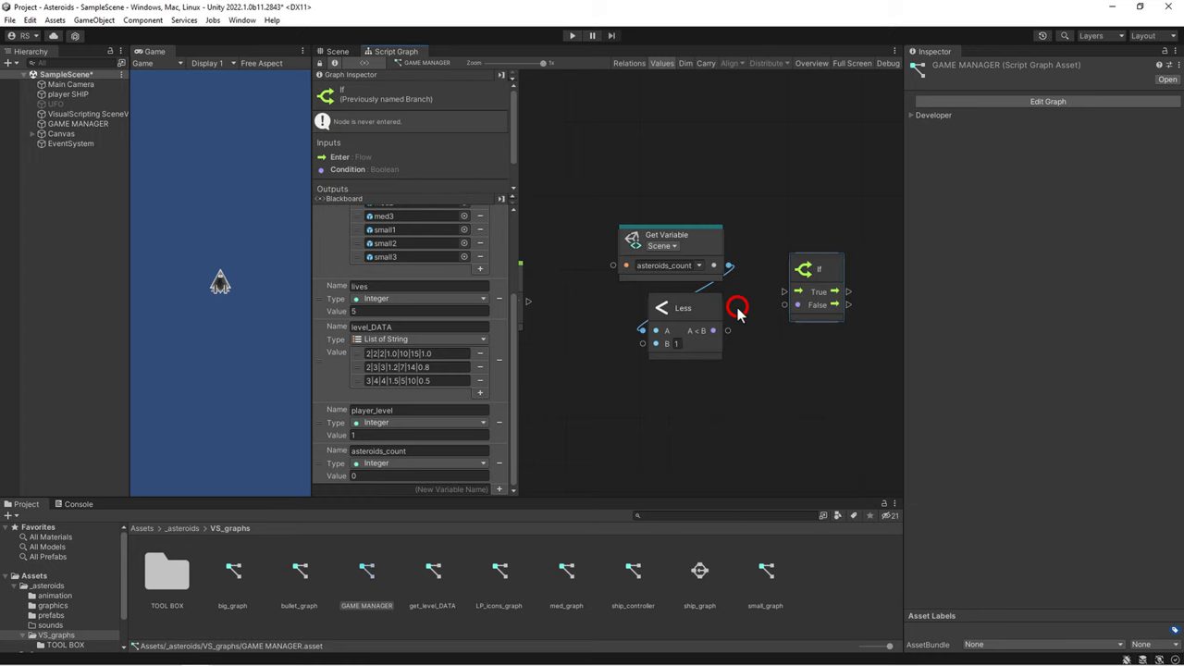
pyautogui.moveTo(727, 330); pyautogui.dragTo(787, 304)
pyautogui.moveTo(699, 236); pyautogui.dragTo(696, 375)
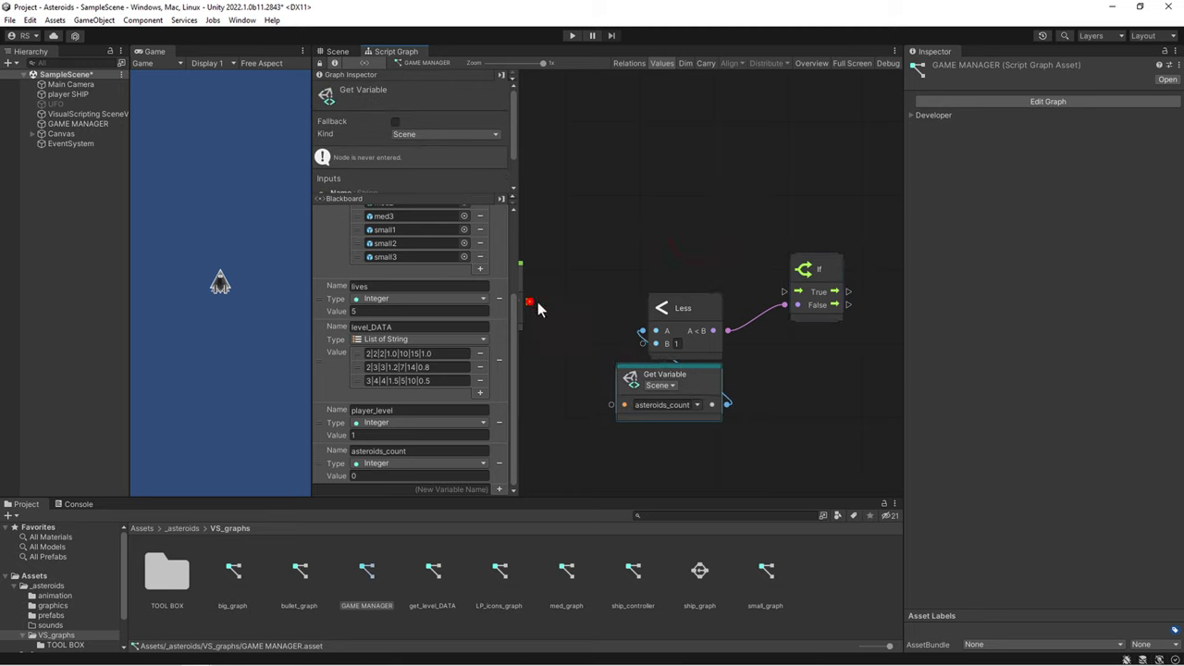
pyautogui.moveTo(529, 302); pyautogui.dragTo(797, 292)
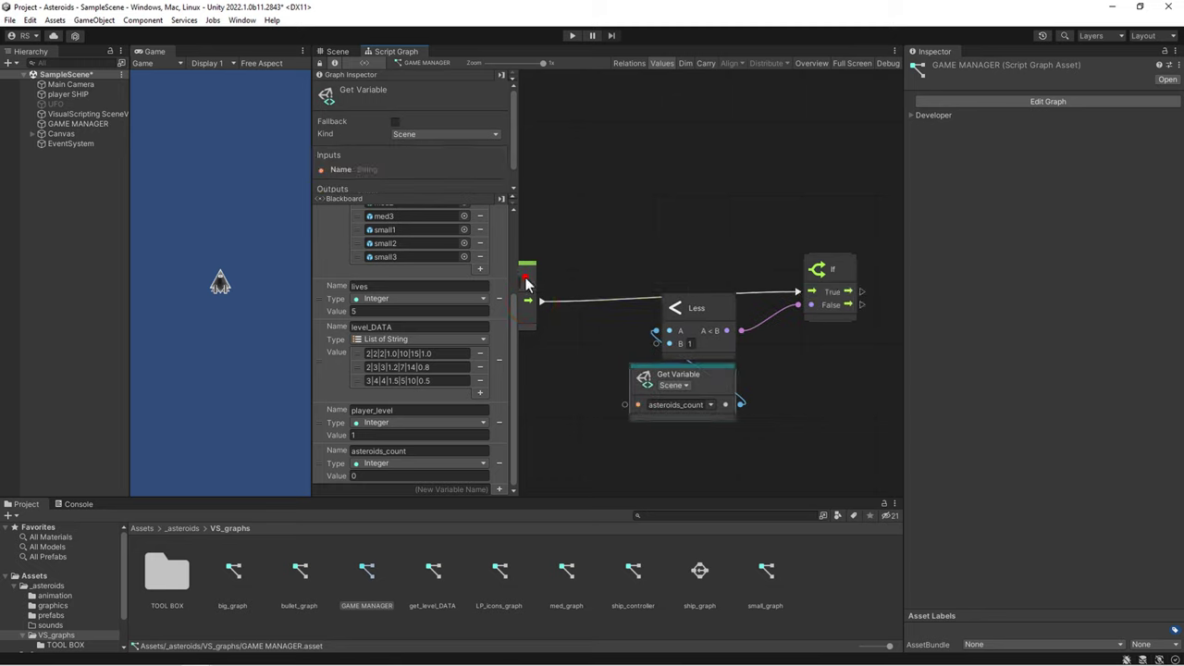
# - Tidy the Less, Get Variable and If nodes into a compact arrangement
pyautogui.click(669, 310)
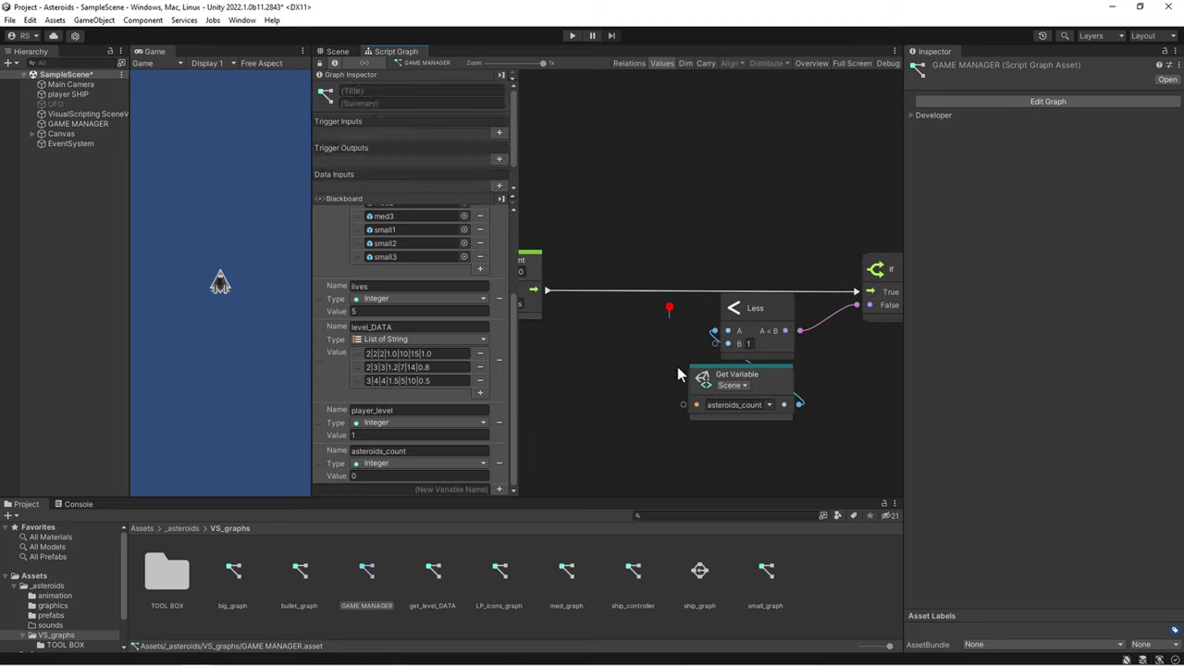
pyautogui.moveTo(677, 374); pyautogui.dragTo(774, 409)
pyautogui.moveTo(775, 317); pyautogui.dragTo(682, 331)
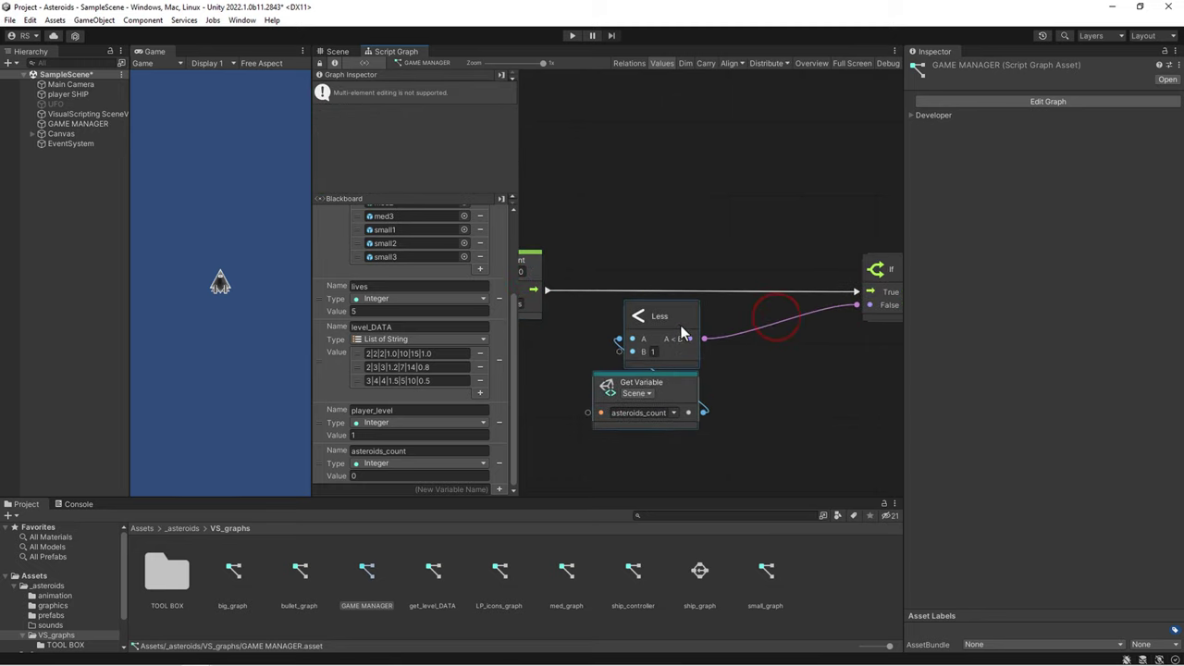
pyautogui.moveTo(888, 269)
pyautogui.mouseDown()
pyautogui.moveTo(743, 282)
pyautogui.moveTo(731, 271)
pyautogui.mouseUp()
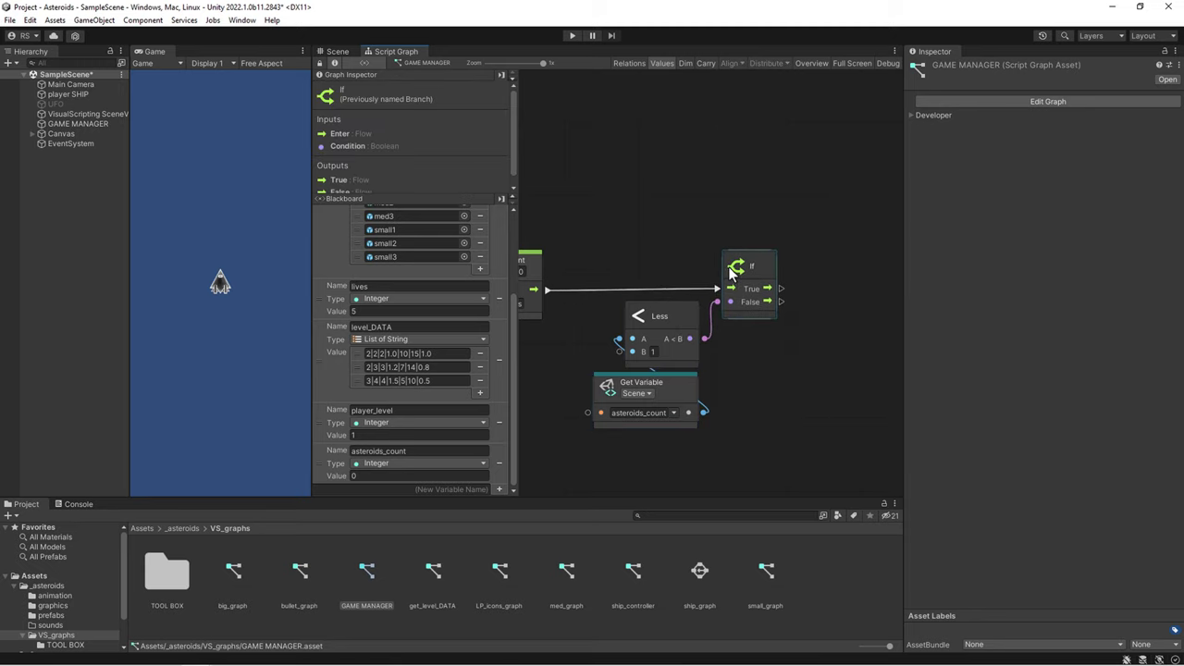
# - Maximize the Script Graph window and frame the 'check if asteroids == 0' group
pyautogui.hotkey('shift', 'space')
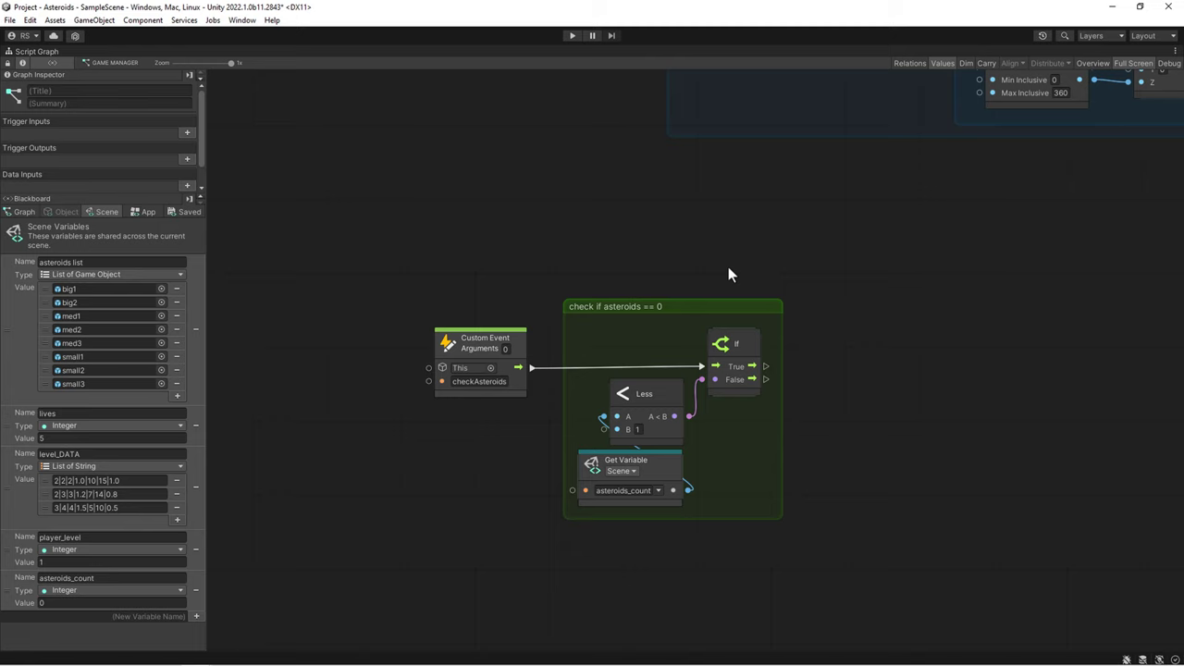
pyautogui.press('Home')
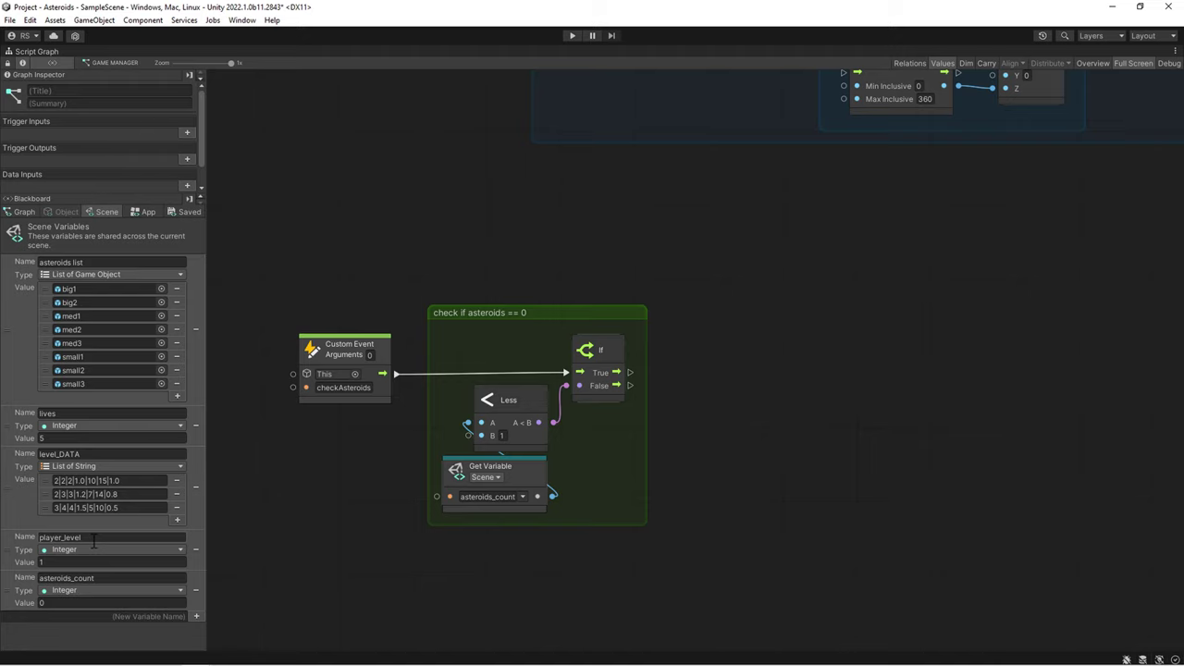
# - Place player_level Get and Set nodes from the Blackboard onto the canvas
pyautogui.moveTo(823, 377); pyautogui.dragTo(772, 334, button='middle')
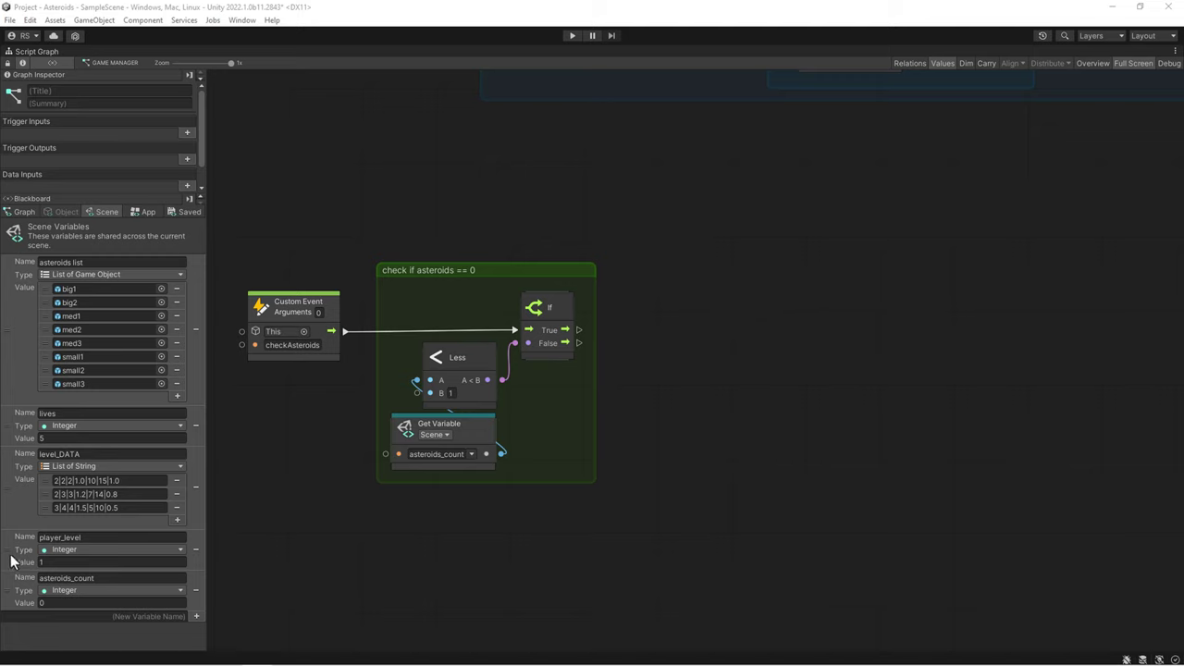
pyautogui.moveTo(11, 561); pyautogui.dragTo(713, 295)
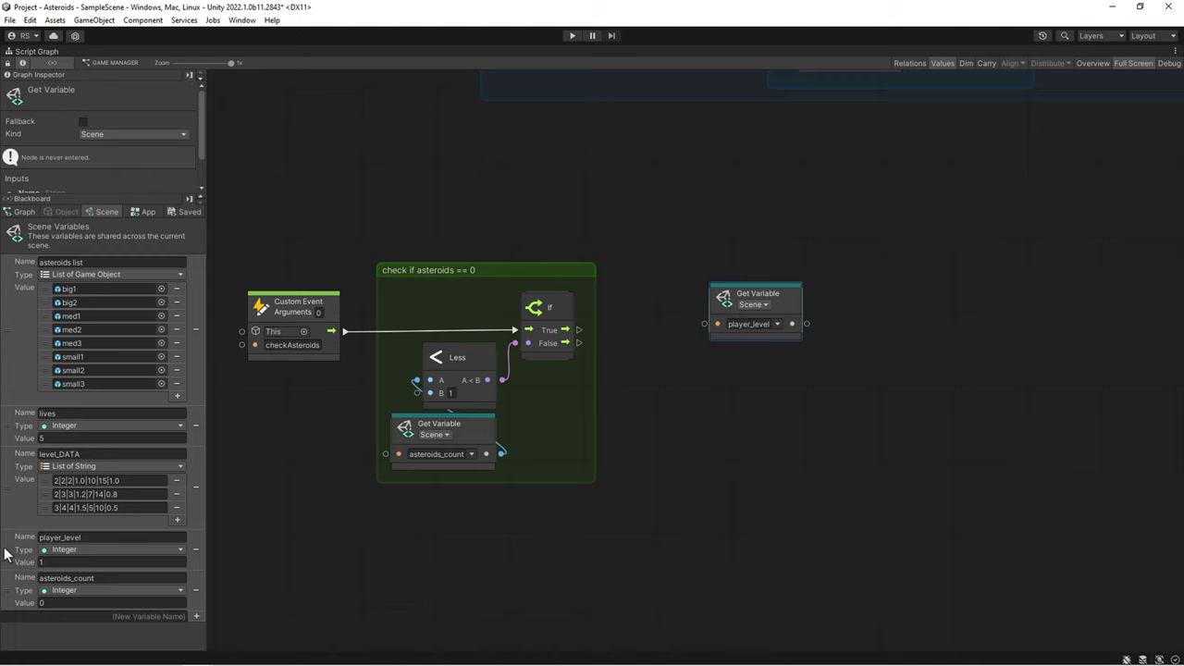
pyautogui.keyDown('alt'); pyautogui.moveTo(6, 553); pyautogui.dragTo(745, 411); pyautogui.keyUp('alt')
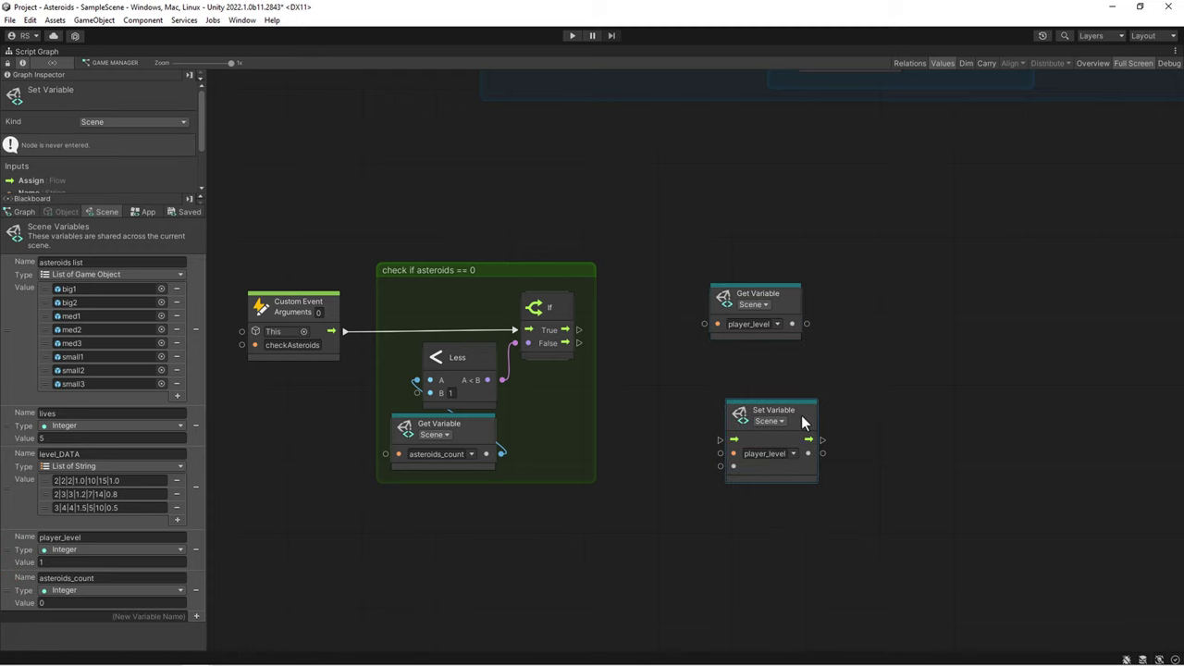
pyautogui.moveTo(801, 421); pyautogui.dragTo(914, 369)
# - Add player_level plus 1 into the setter, run from the If node's True output
pyautogui.rightClick(864, 284)
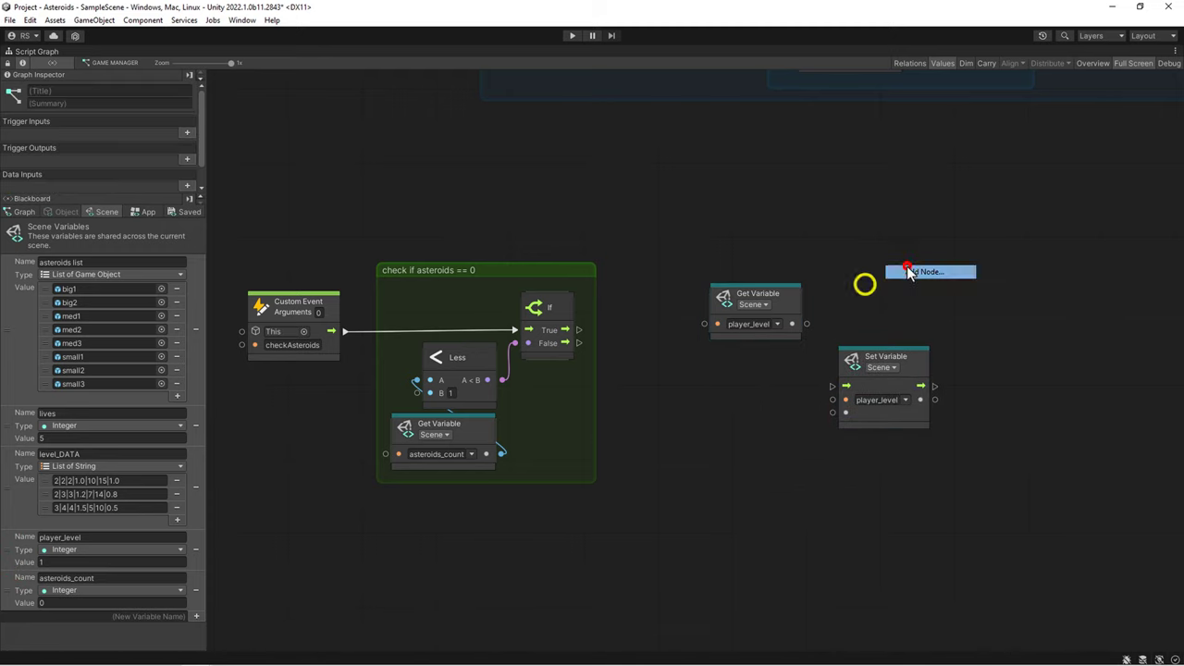
pyautogui.click(908, 268)
pyautogui.write('add')
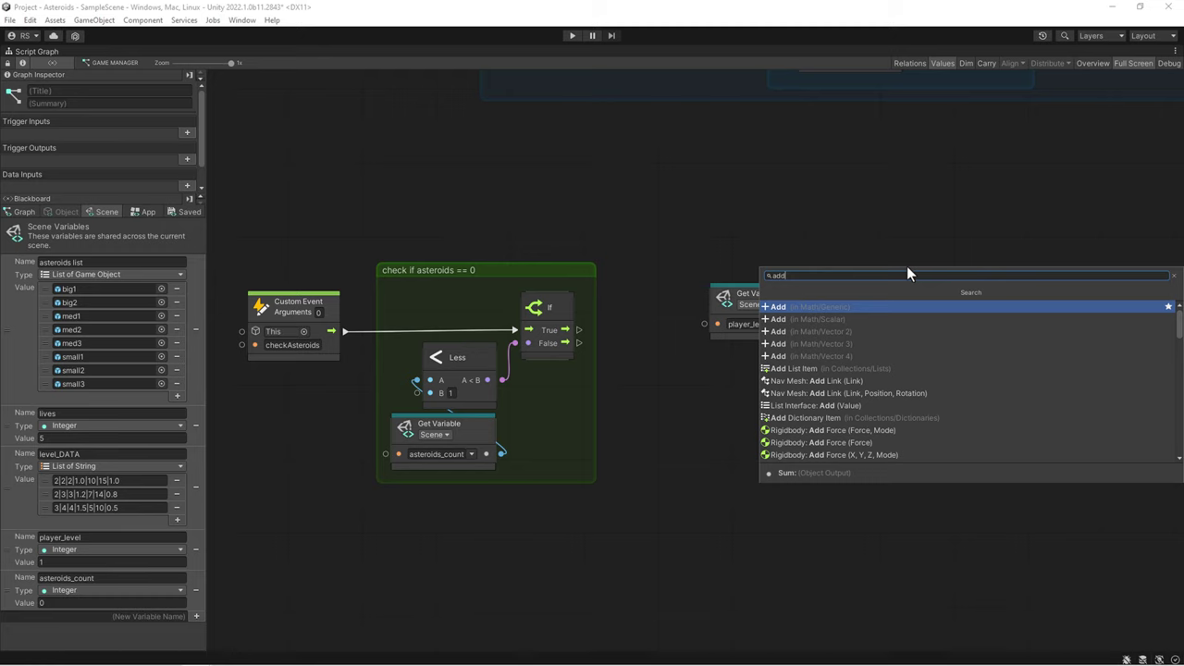
pyautogui.press('Down')
pyautogui.press('Down')
pyautogui.click(834, 320)
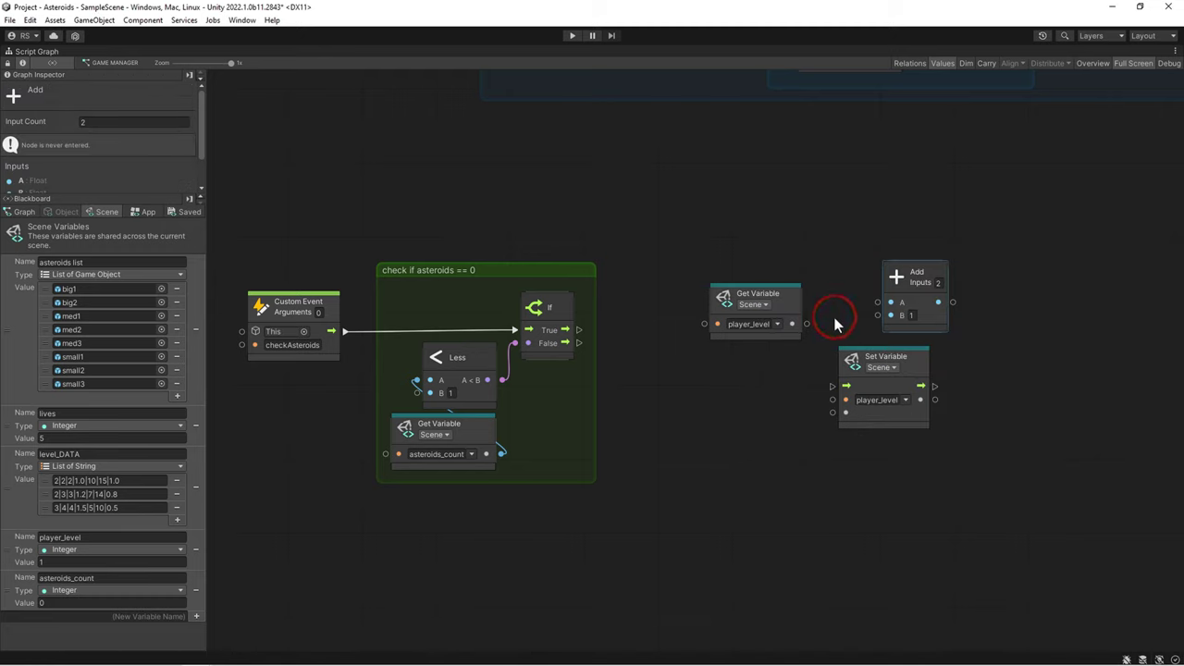
pyautogui.moveTo(807, 324); pyautogui.dragTo(879, 302)
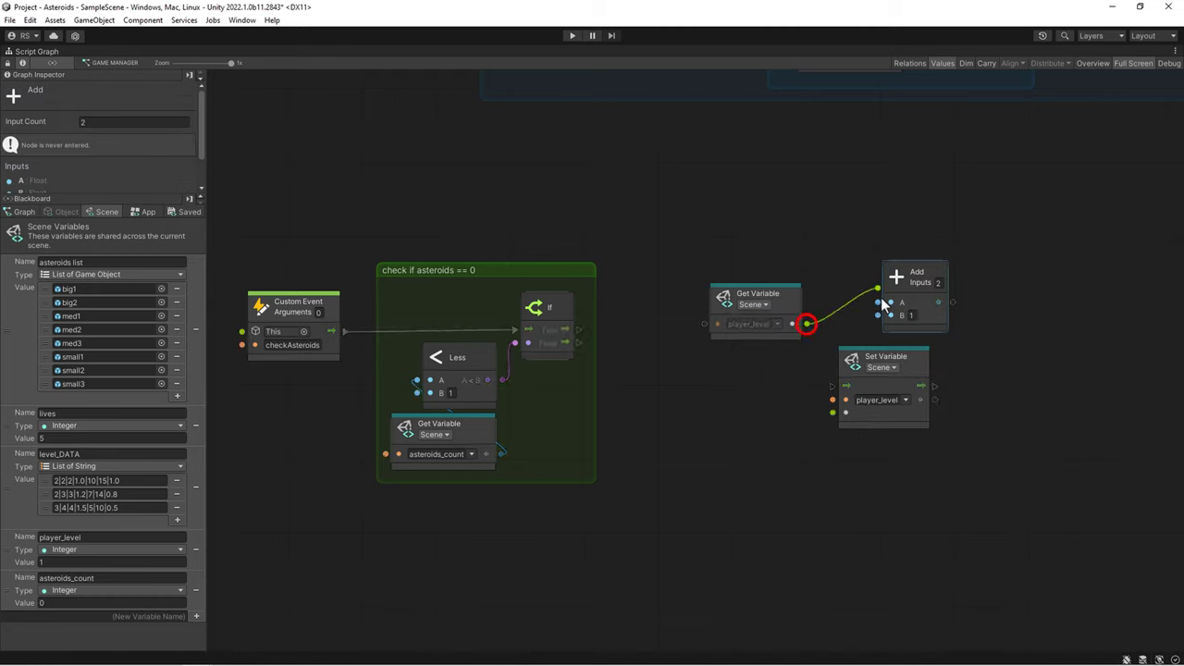
pyautogui.moveTo(953, 301); pyautogui.dragTo(832, 412)
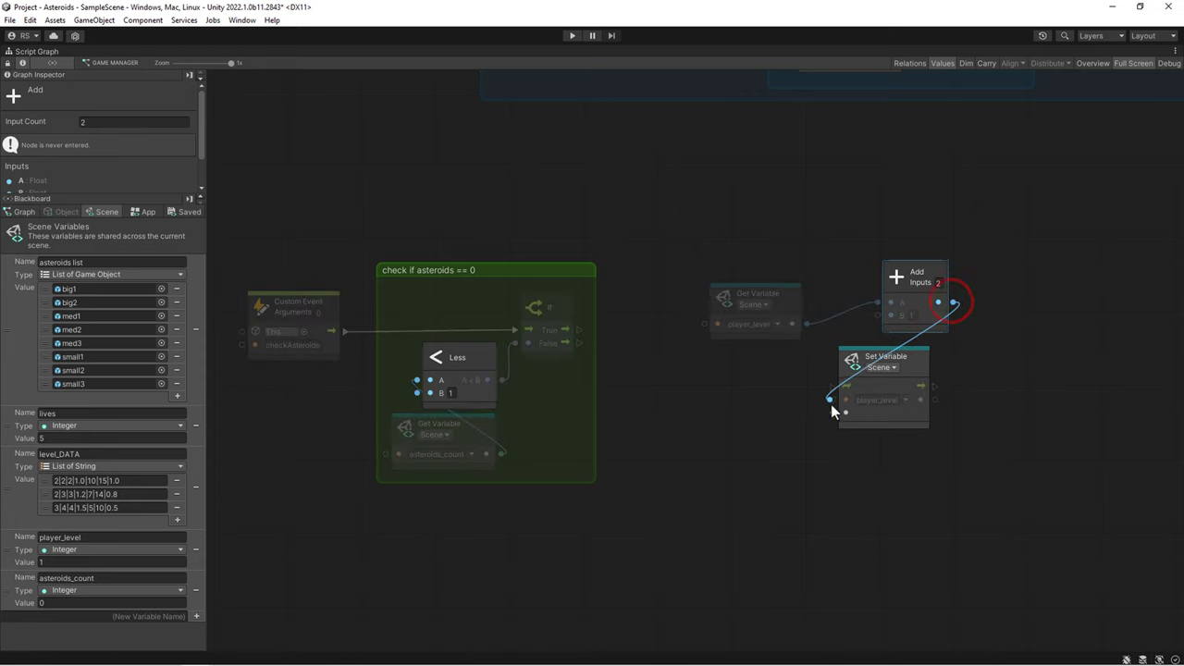
pyautogui.moveTo(919, 269); pyautogui.dragTo(765, 361)
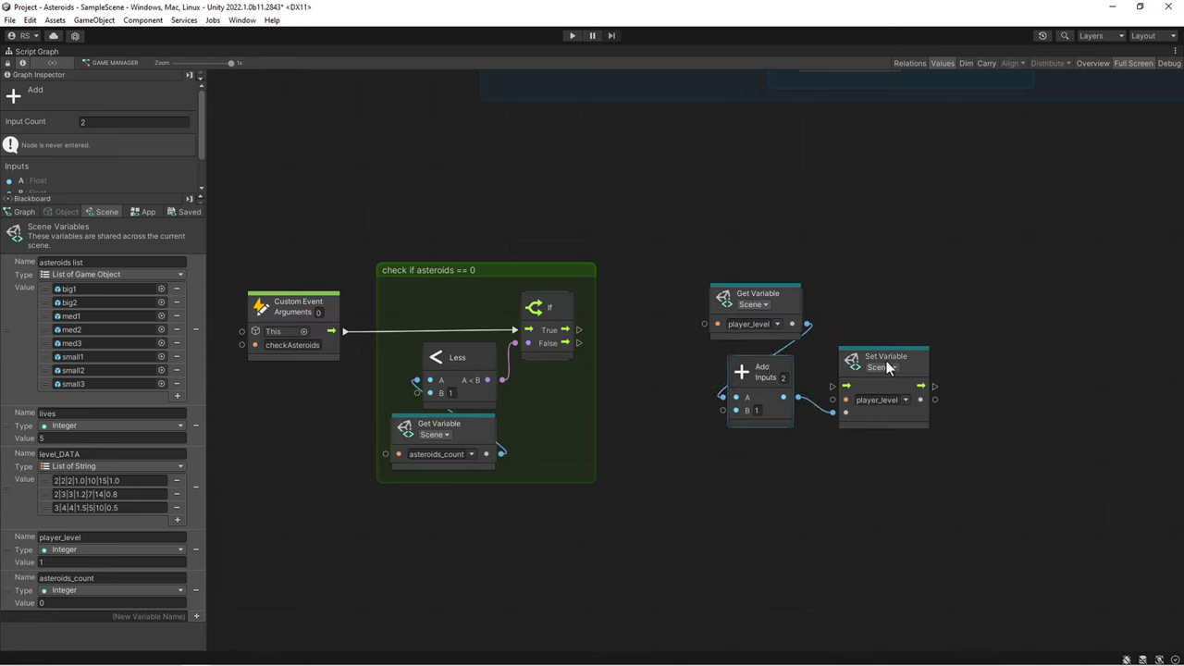
pyautogui.moveTo(886, 367); pyautogui.dragTo(878, 328)
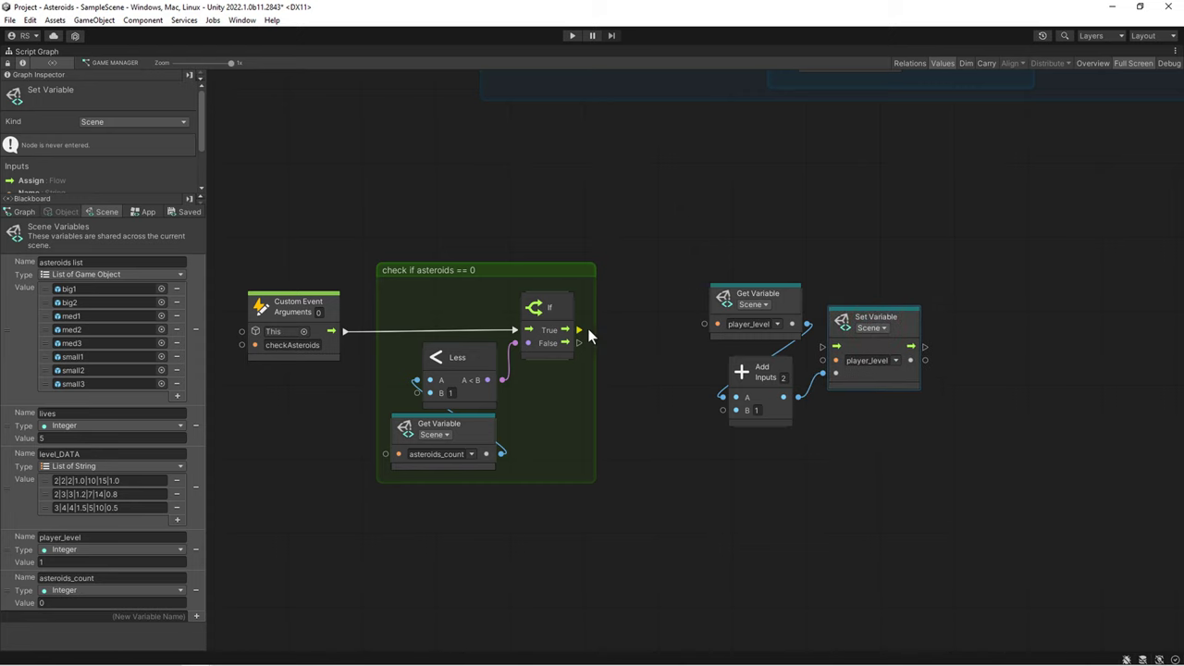
pyautogui.moveTo(579, 329); pyautogui.dragTo(817, 347)
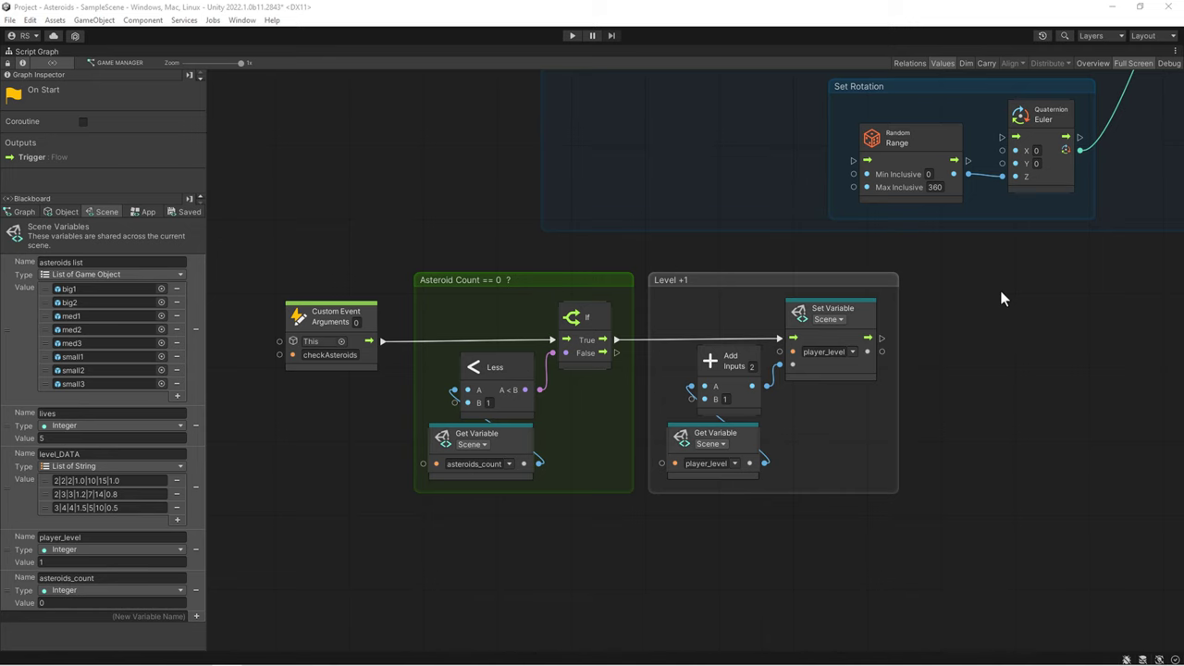
# - Connect the player_level setter's flow output to the Create Asteroids For Loop
pyautogui.scroll(10, 1002, 298)
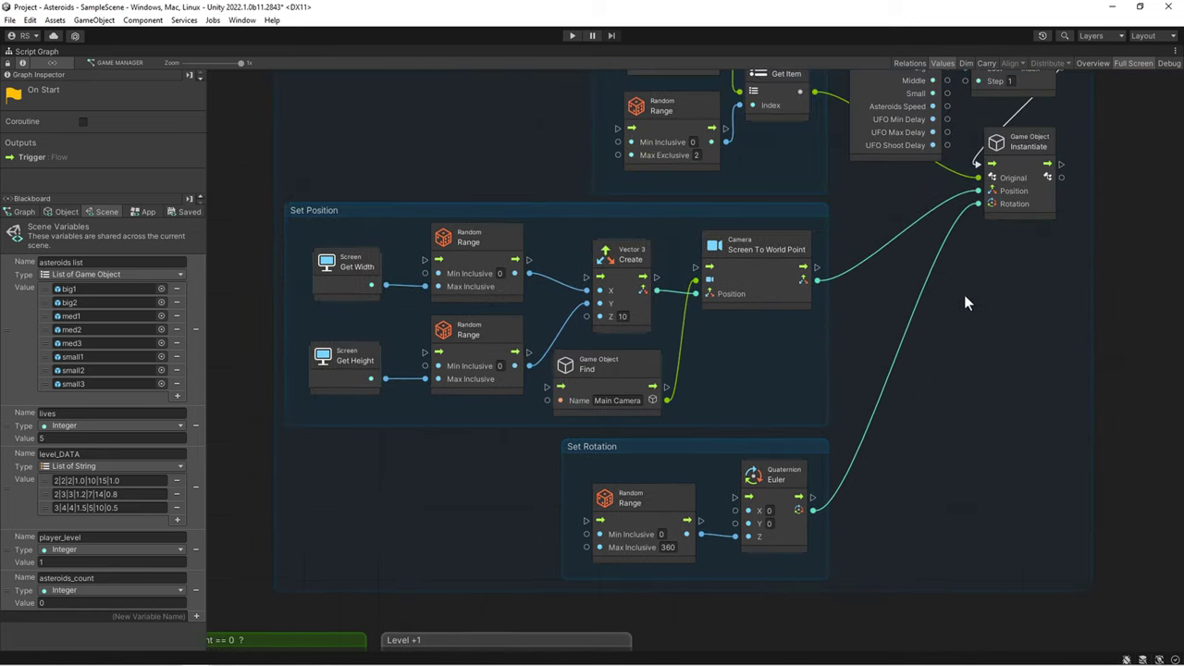
pyautogui.scroll(-4, 800, 316)
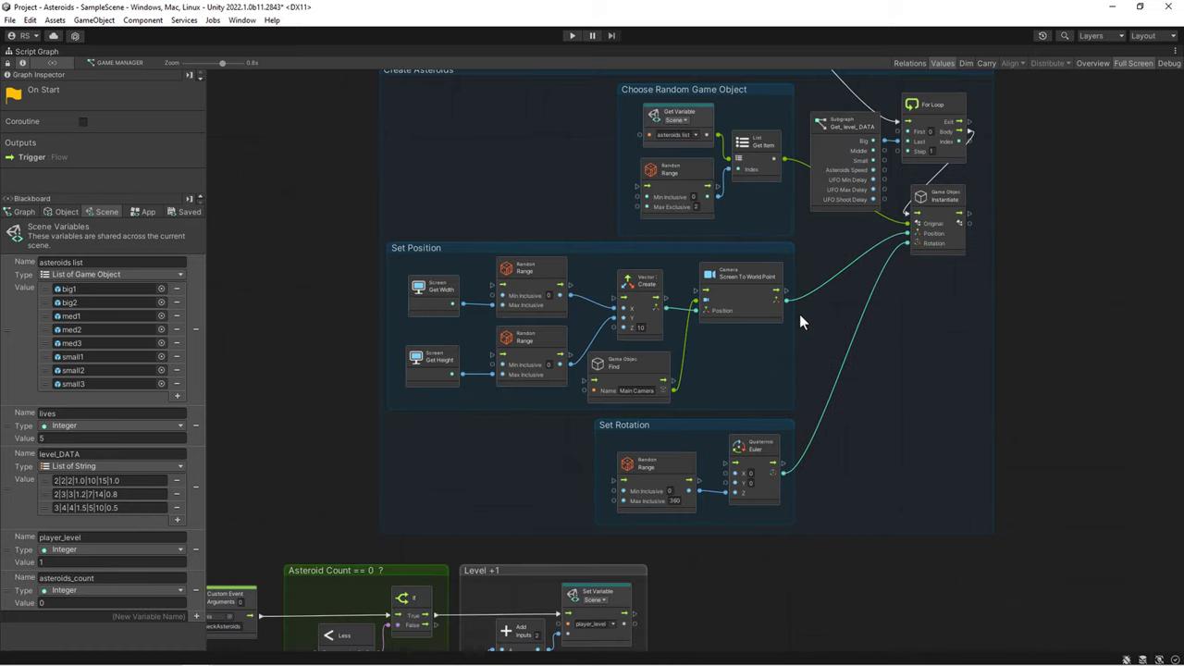
pyautogui.scroll(2, 800, 314)
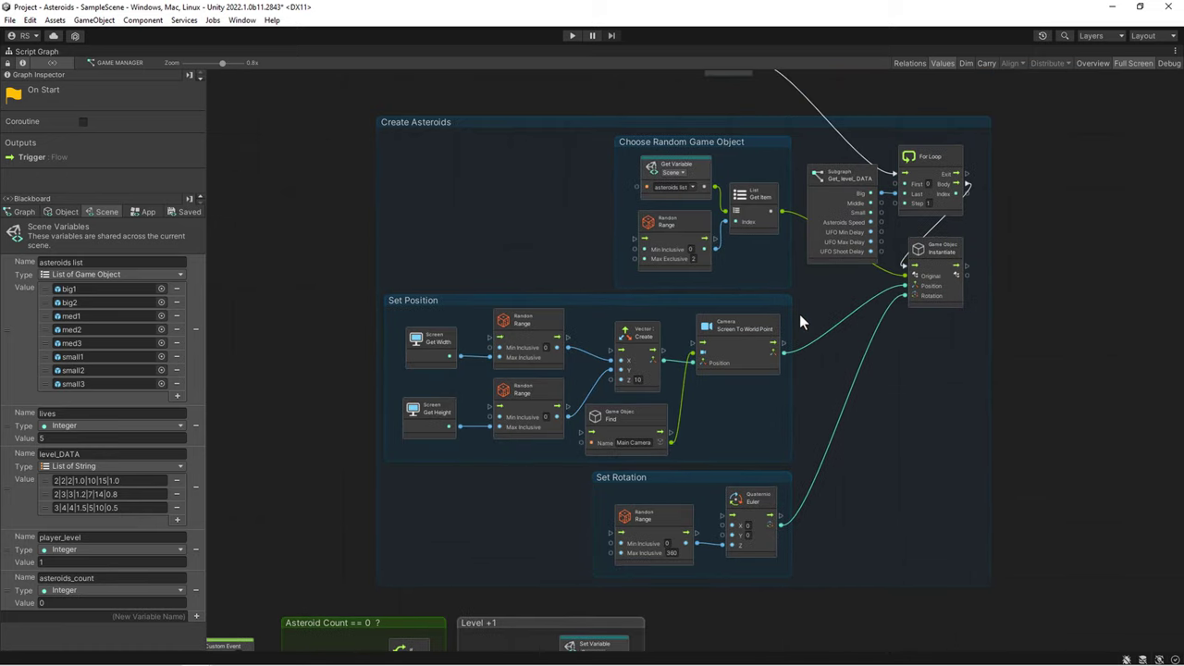
pyautogui.scroll(-1, 800, 314)
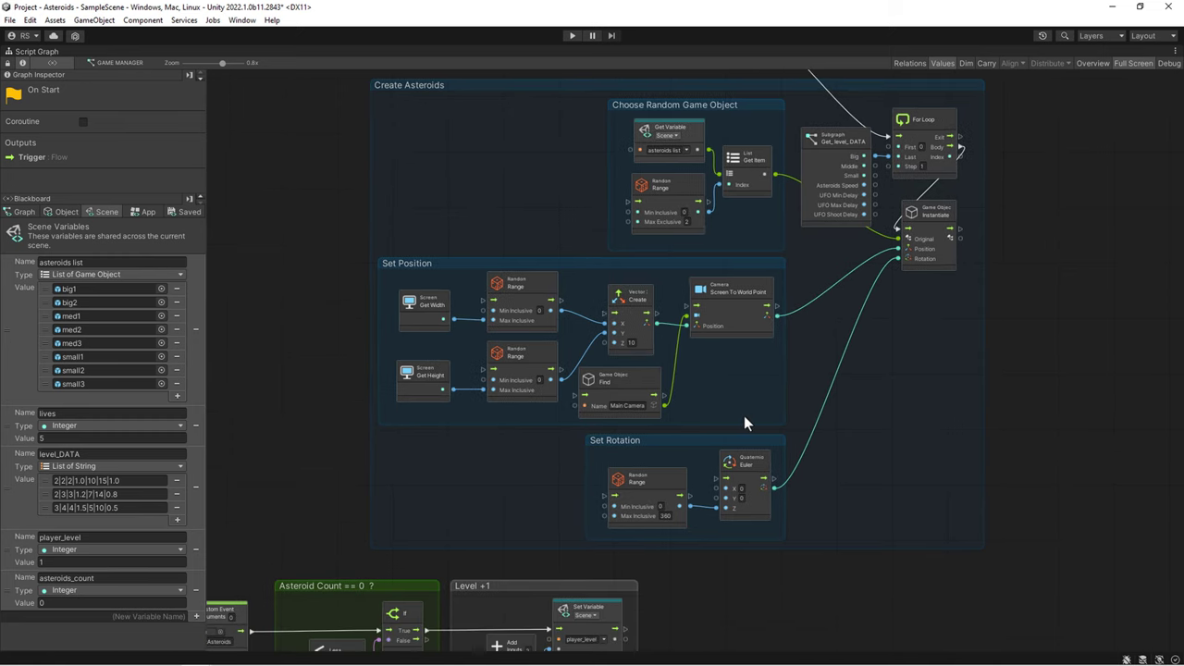
pyautogui.moveTo(626, 630)
pyautogui.mouseDown()
pyautogui.moveTo(672, 608)
pyautogui.moveTo(887, 135)
pyautogui.mouseUp()
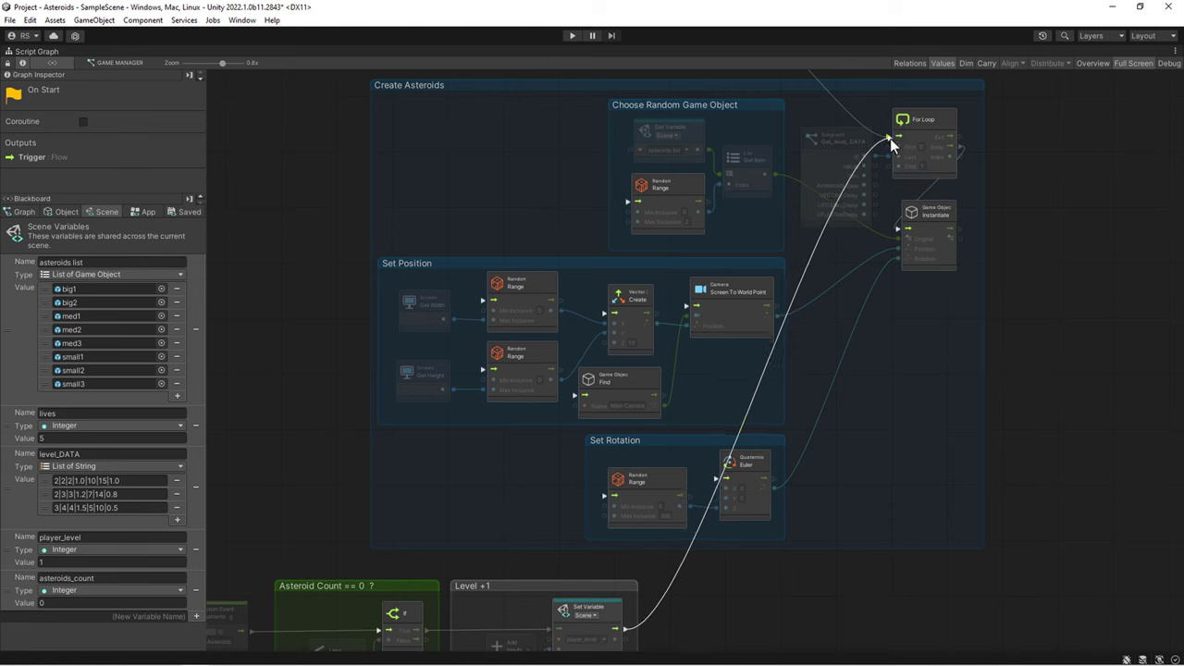
pyautogui.moveTo(887, 134); pyautogui.dragTo(890, 138)
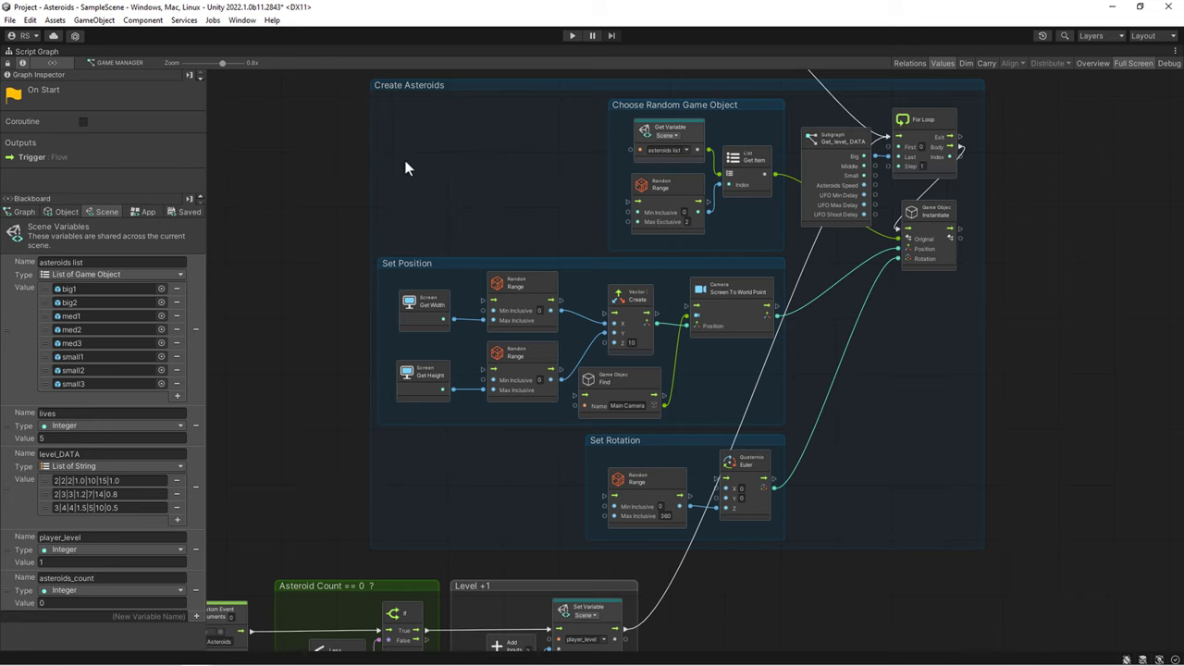
pyautogui.scroll(-2, 327, 171)
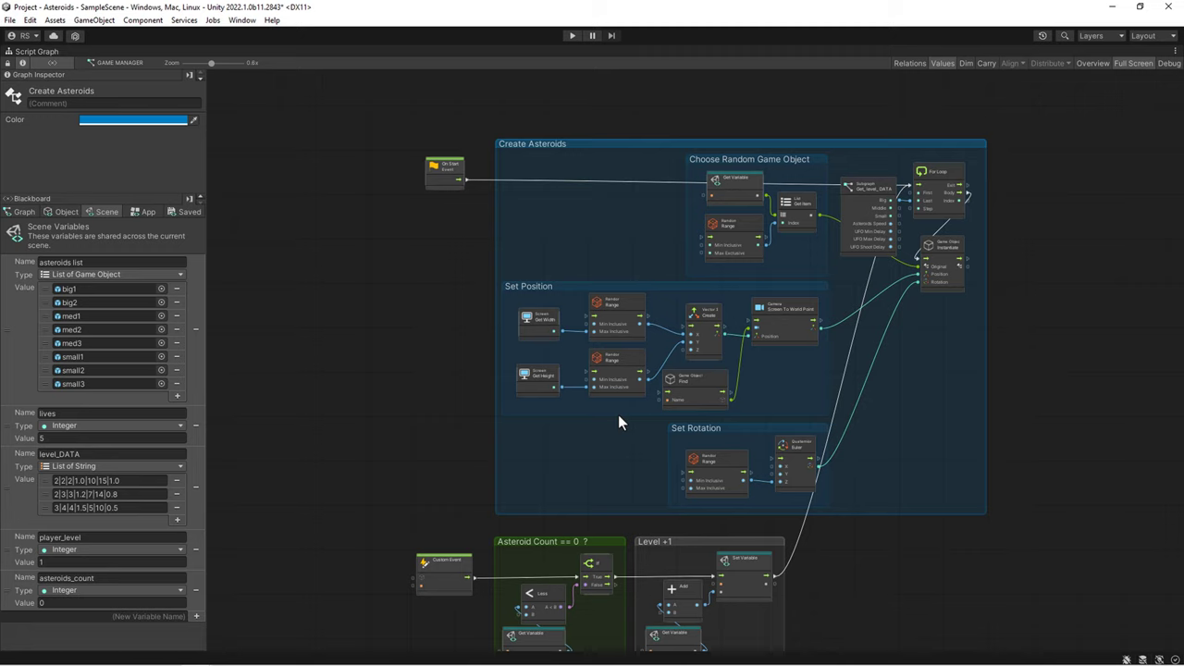
# - Exit the maximized graph, view a VS_graphs script graph asset, and restore the normal layout
pyautogui.click(369, 412)
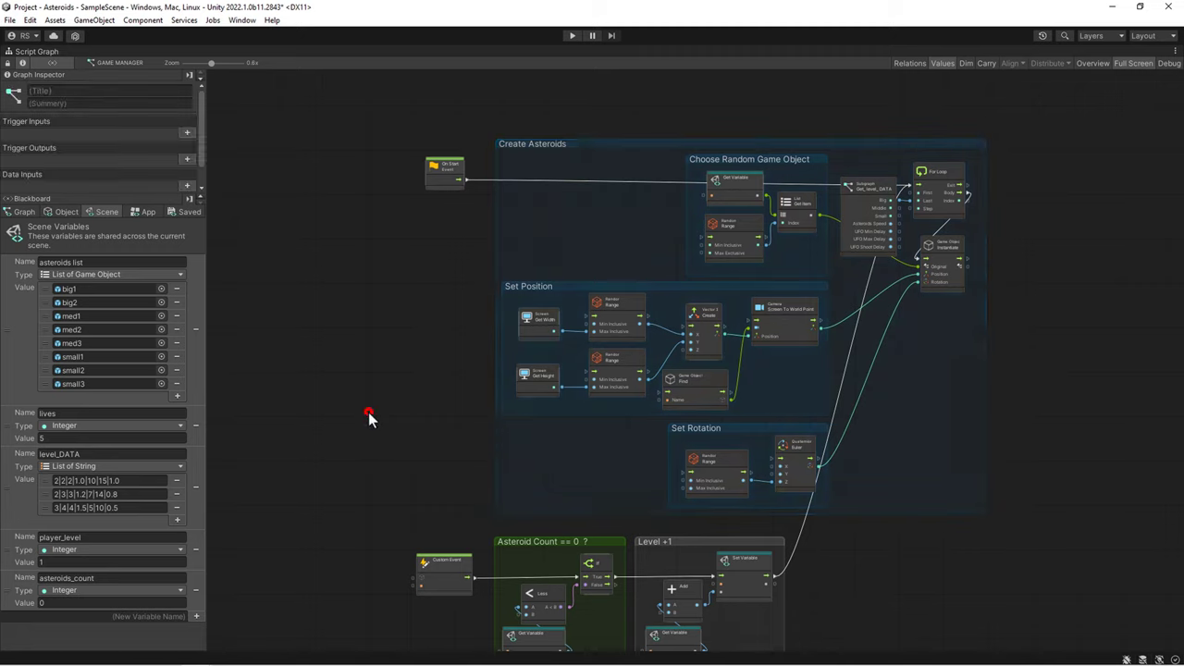
pyautogui.hotkey('shift', 'space')
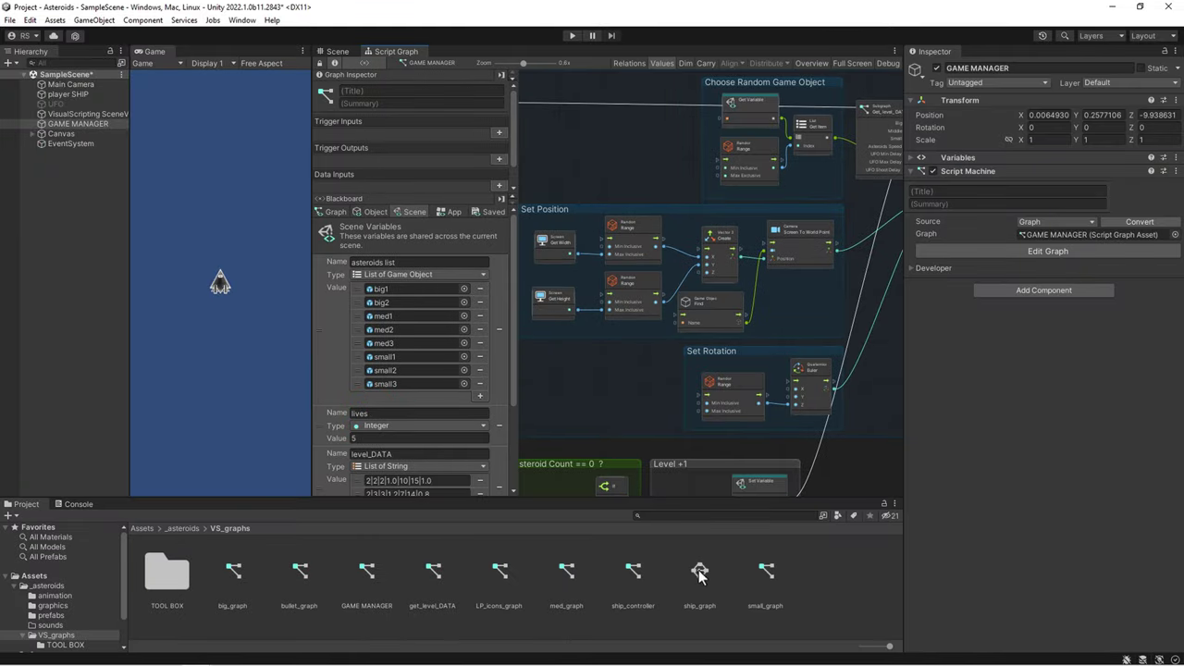
pyautogui.doubleClick(699, 572)
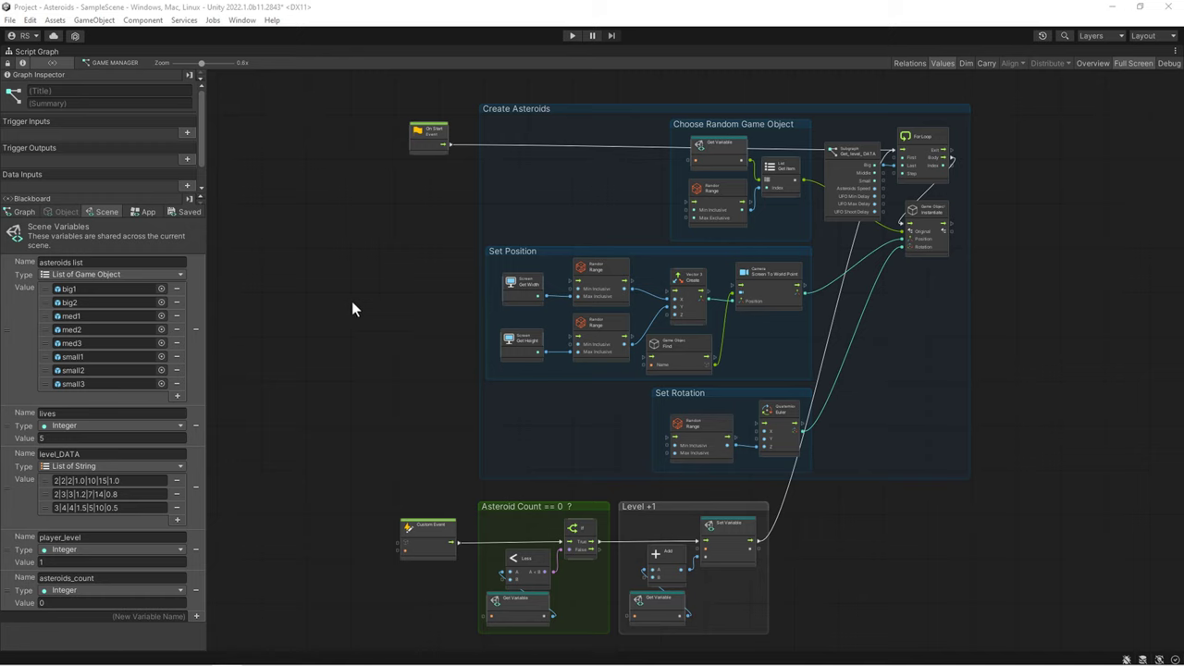
pyautogui.hotkey('shift', 'space')
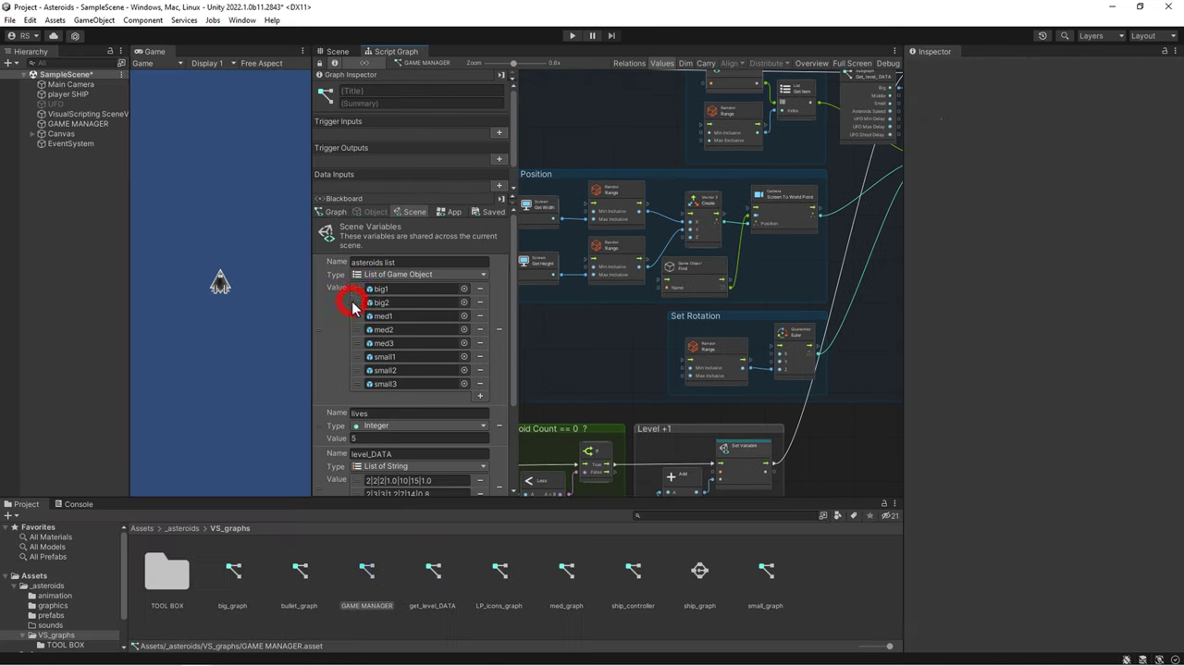
# - Create a script graph named 'TB Random Screenboarder Position' in TOOL BOX, with compact list view
pyautogui.doubleClick(163, 585)
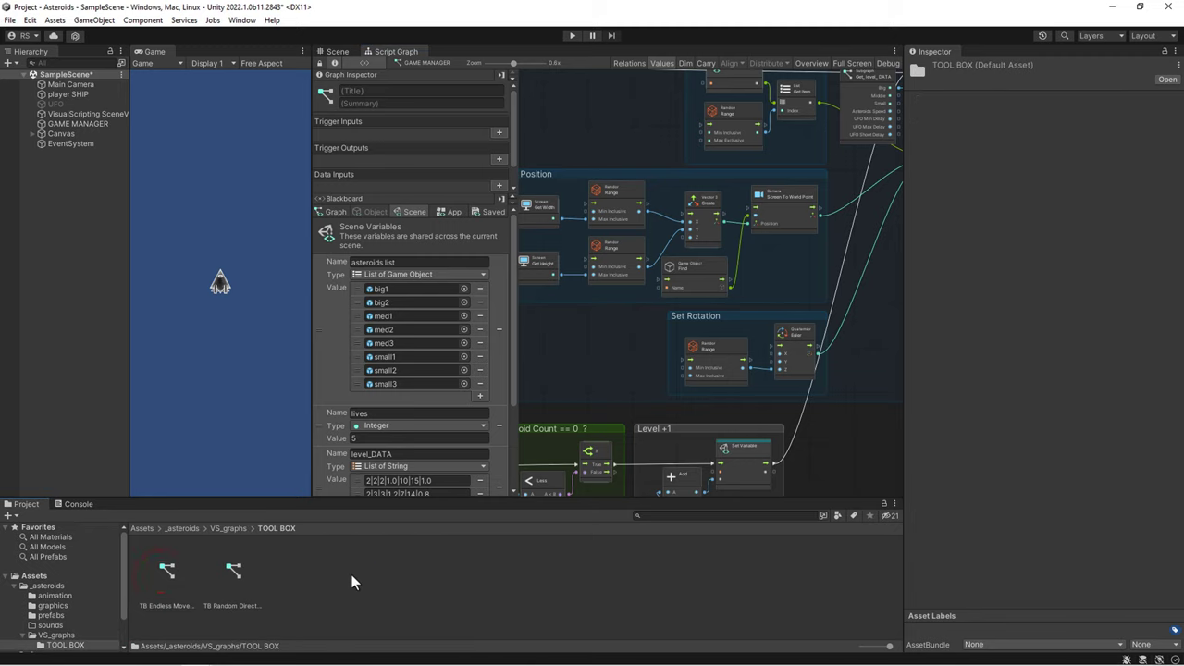
pyautogui.rightClick(290, 580)
pyautogui.click(335, 252)
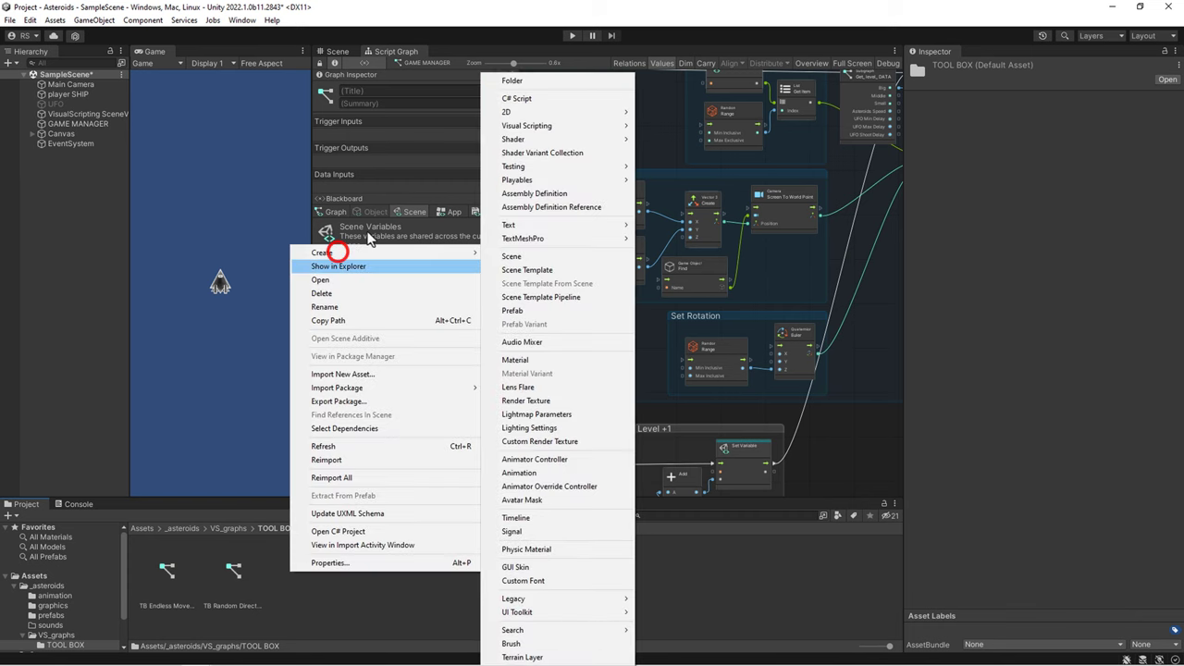
pyautogui.click(530, 126)
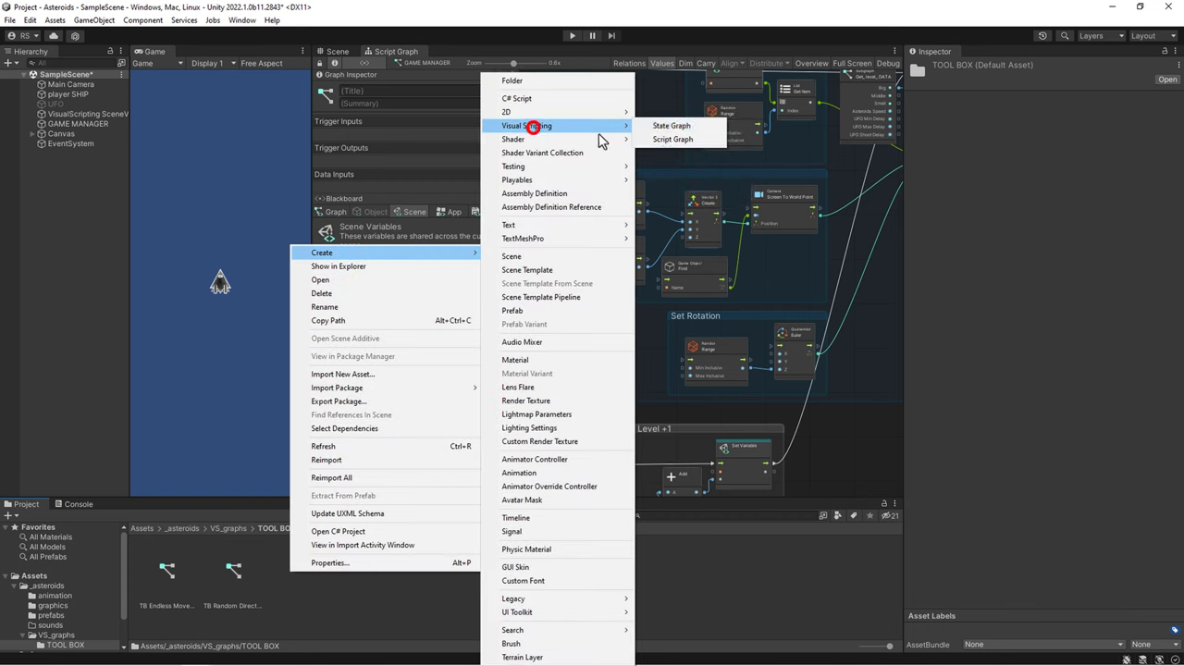
pyautogui.click(670, 140)
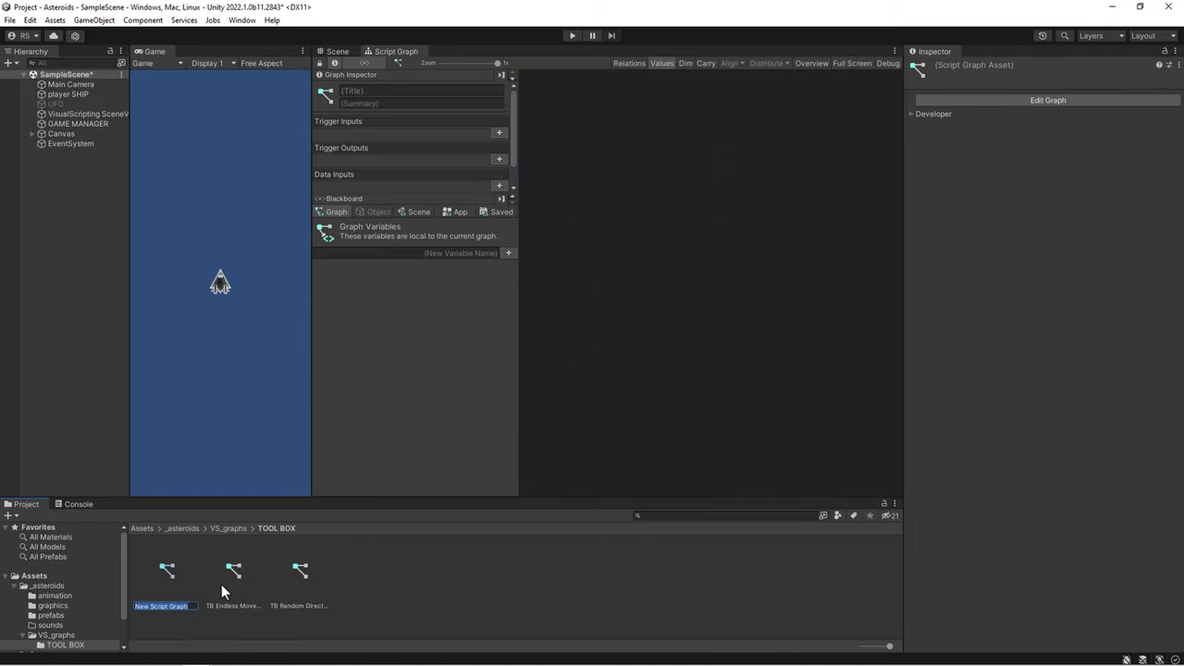
pyautogui.write('T')
pyautogui.write('B Rando')
pyautogui.write('m ')
pyautogui.write('Sc')
pyautogui.write('boarder')
pyautogui.write(' Positi')
pyautogui.write('on')
pyautogui.press('Return')
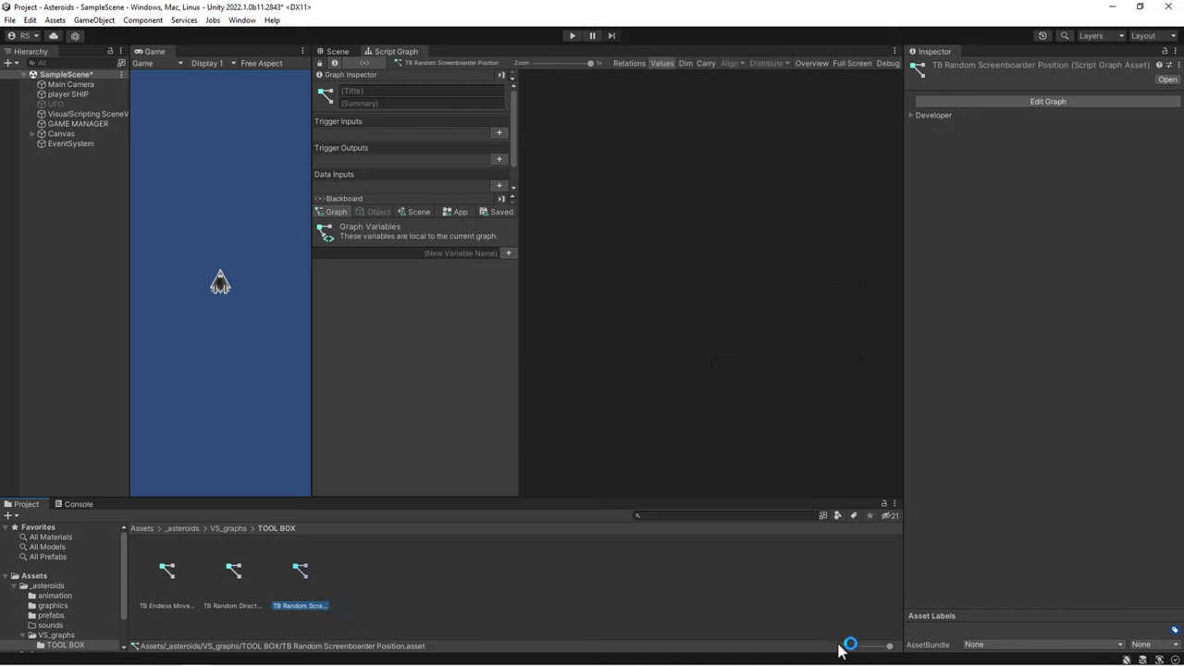
pyautogui.moveTo(879, 646); pyautogui.dragTo(853, 653)
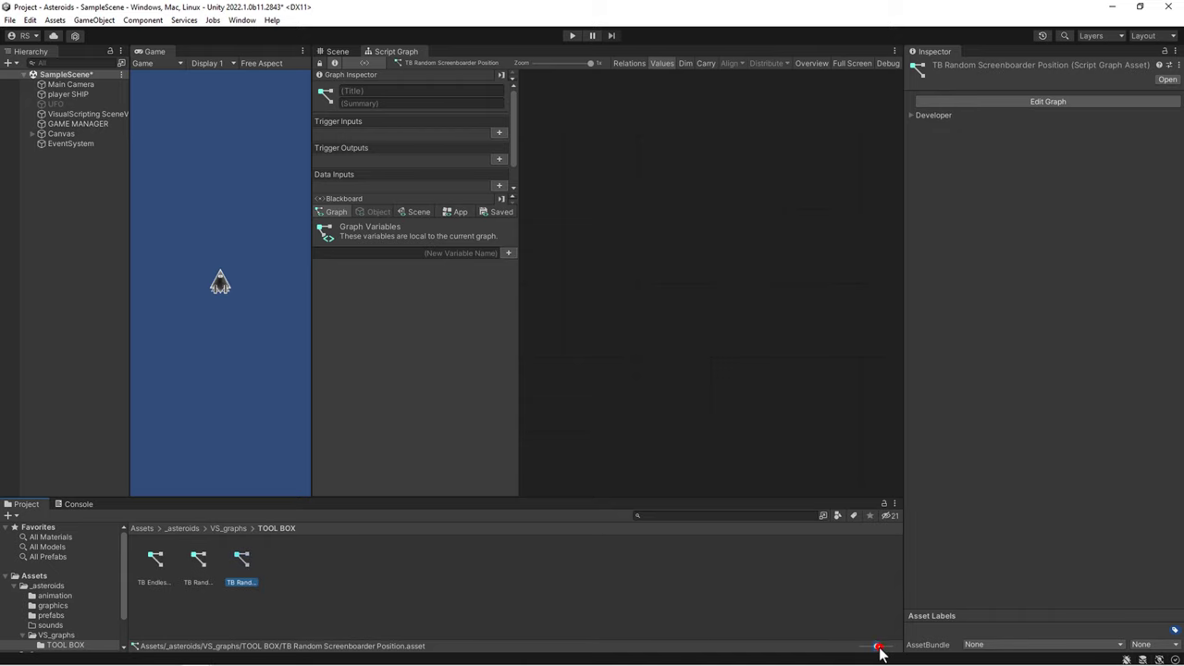
# - Open the new graph for editing and add a Screen Get Width node
pyautogui.click(157, 519)
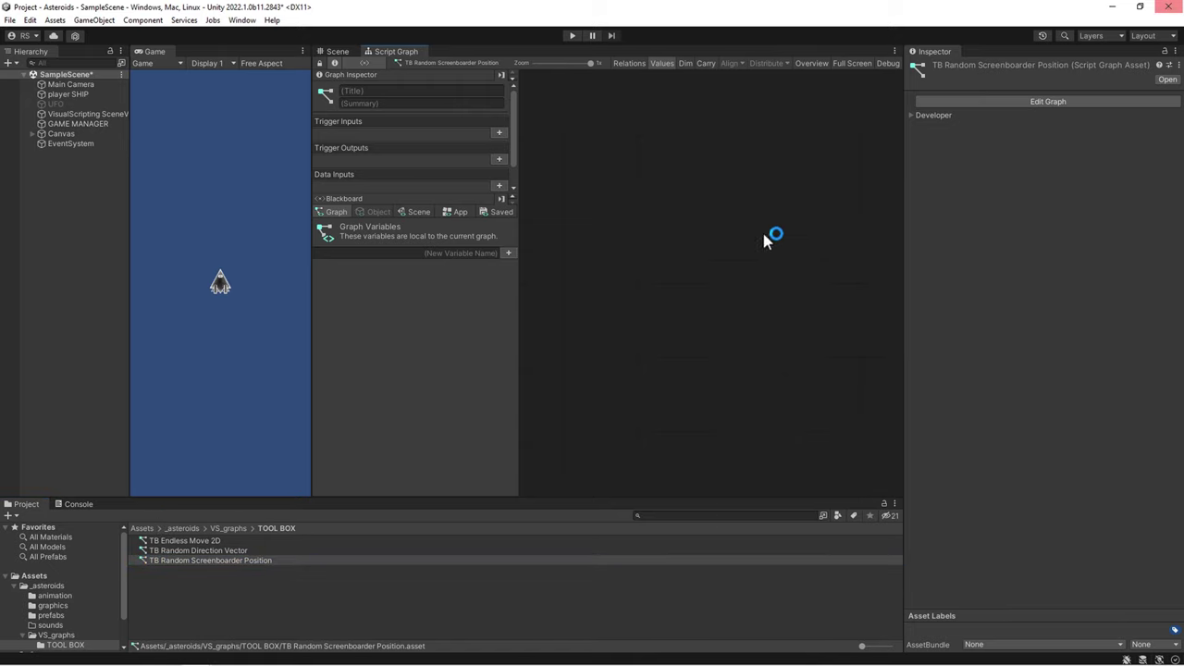
pyautogui.click(1051, 103)
pyautogui.rightClick(562, 248)
pyautogui.click(597, 249)
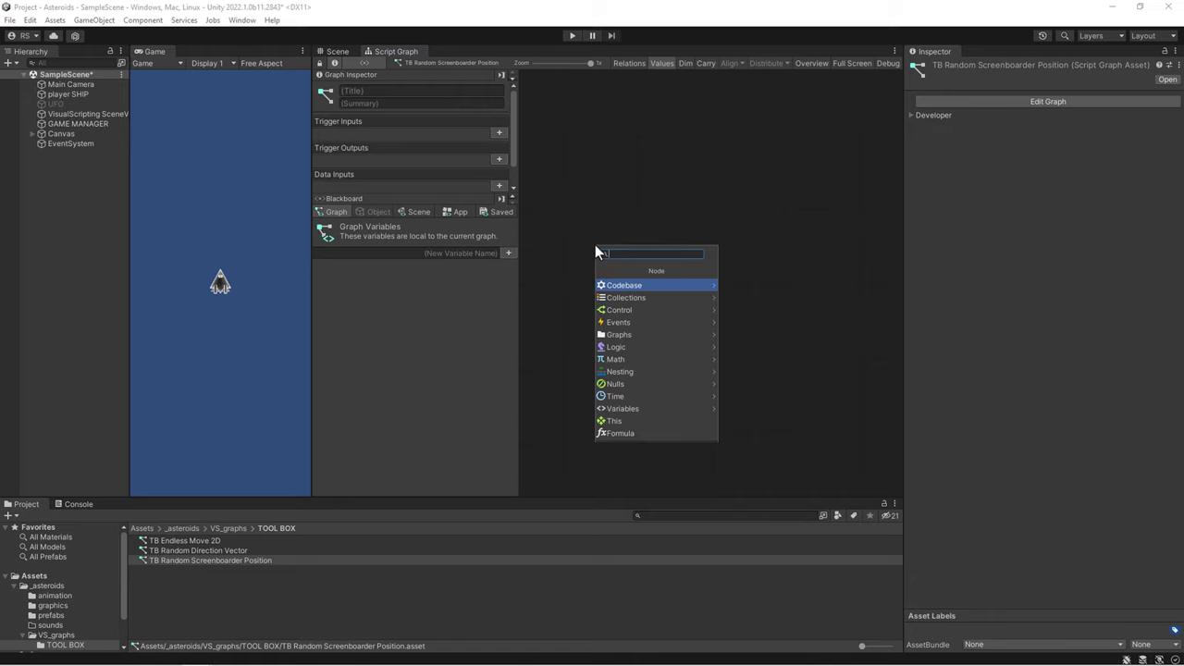
pyautogui.write('screen w')
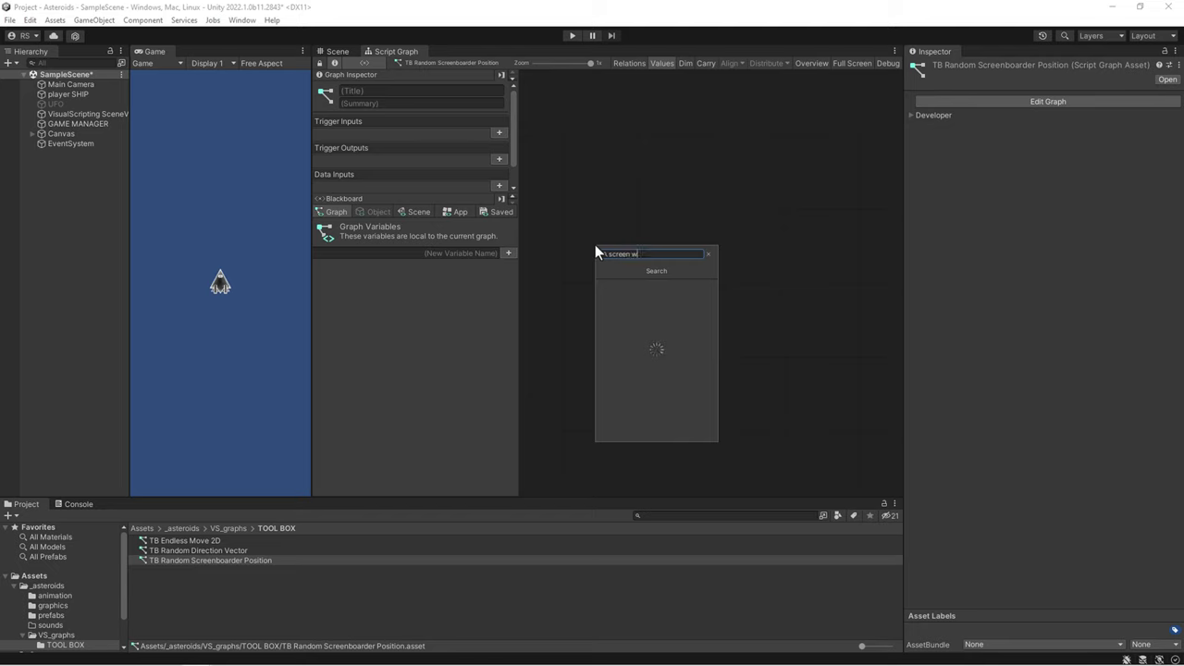
pyautogui.write('idth')
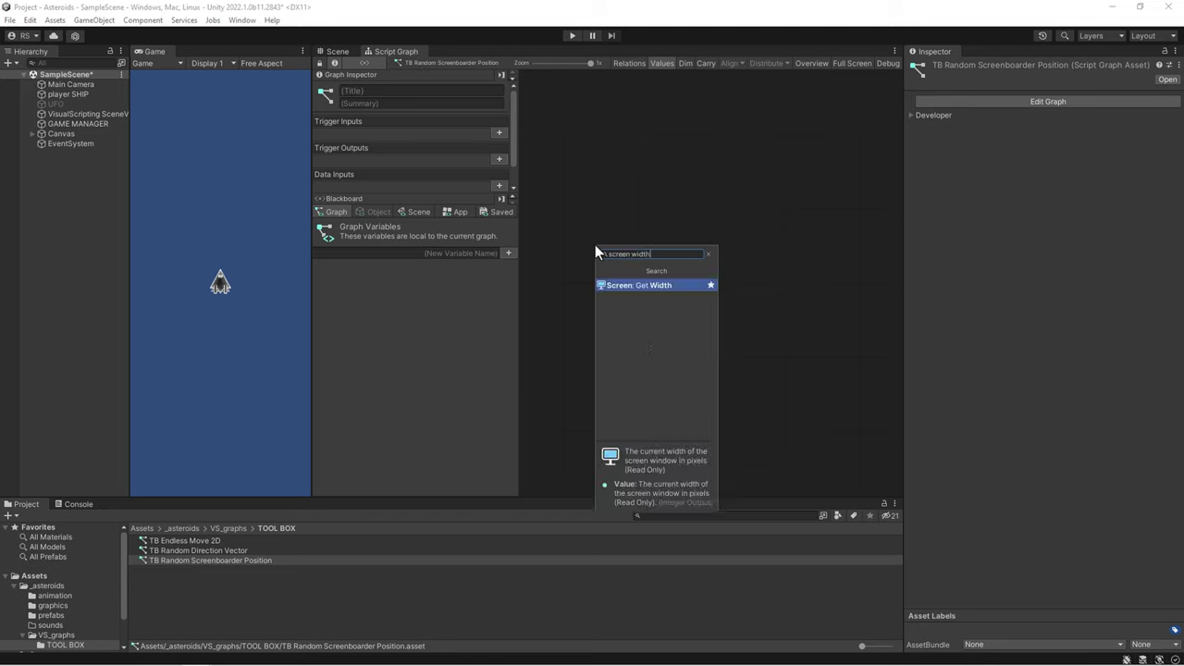
pyautogui.press('Return')
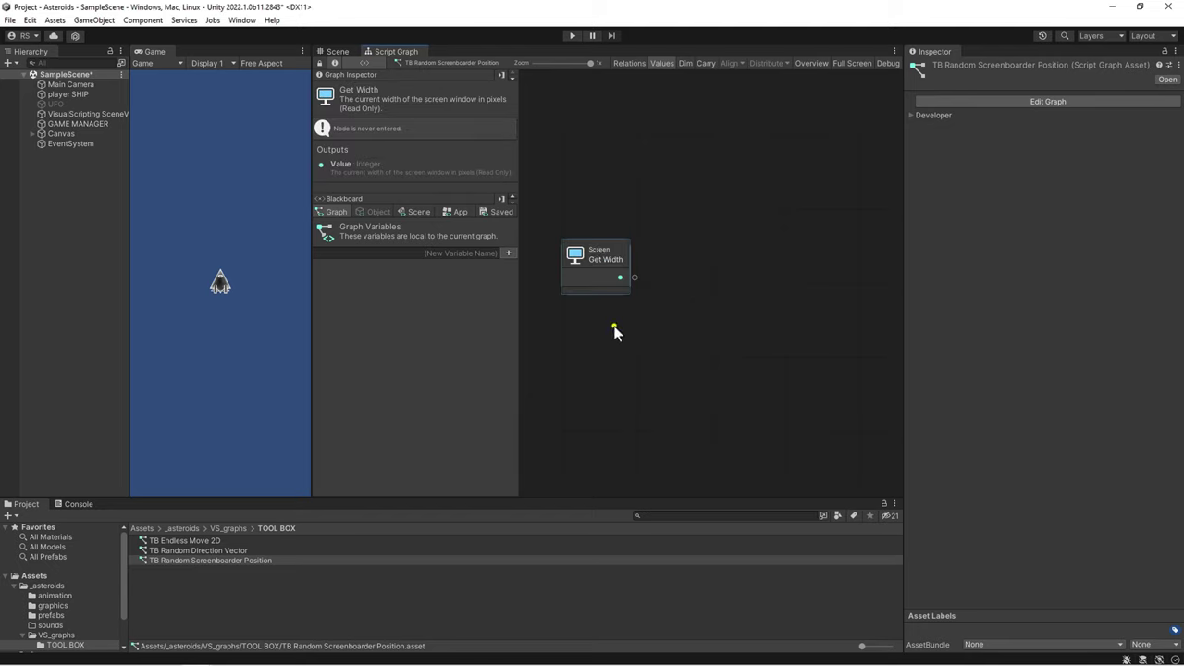
# - Add a Screen Get Height node placed beneath Get Width
pyautogui.rightClick(615, 331)
pyautogui.click(644, 335)
pyautogui.write('screen height')
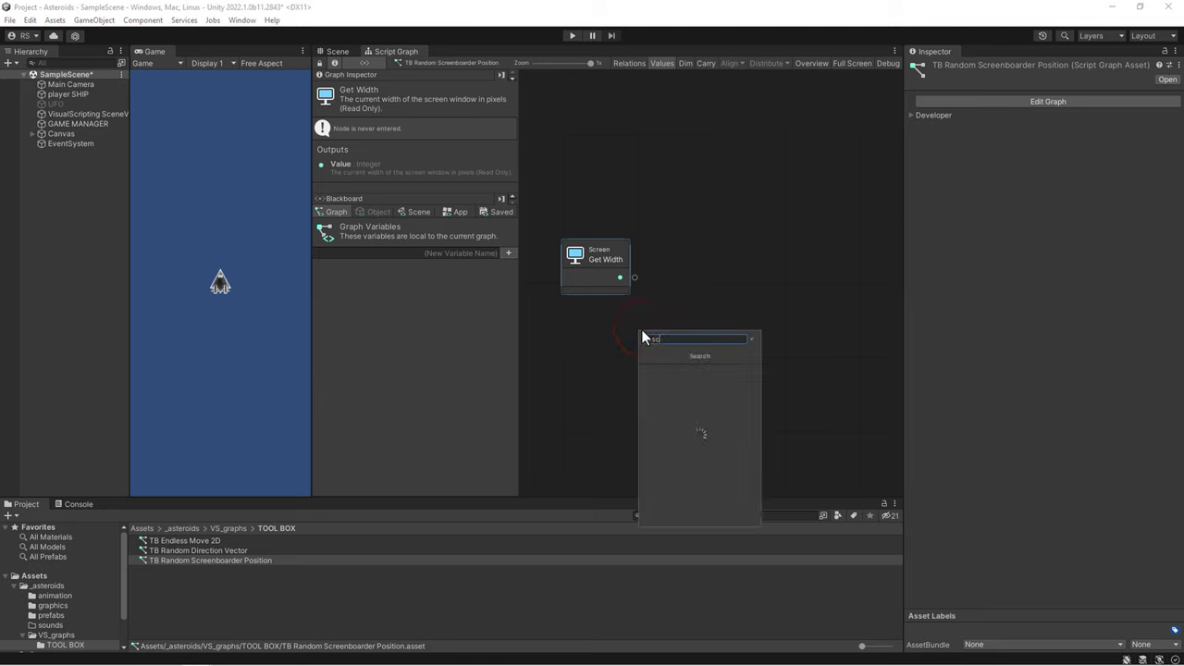
pyautogui.press('Return')
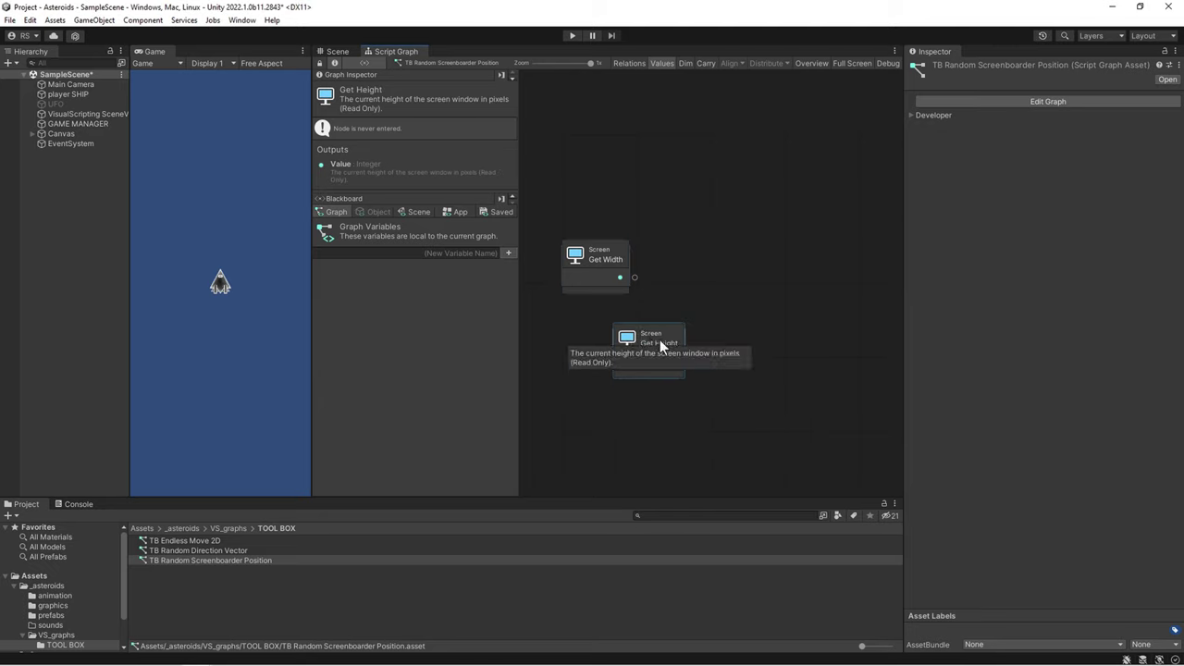
pyautogui.moveTo(660, 340); pyautogui.dragTo(607, 325)
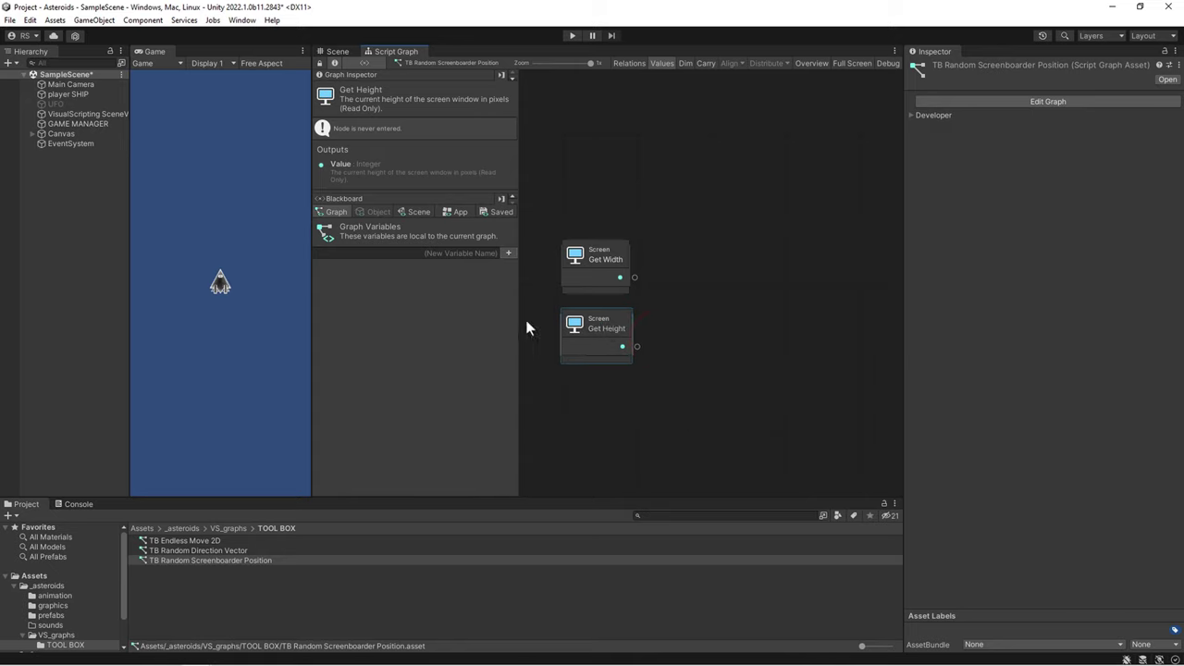
pyautogui.click(246, 305)
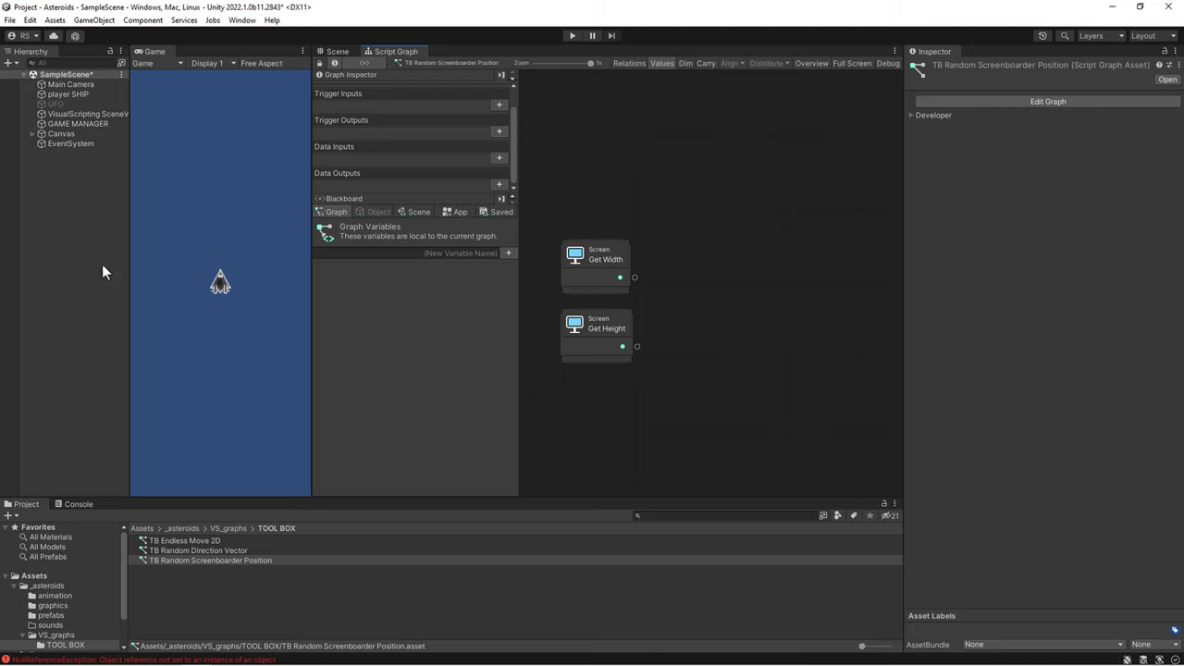
# - Add an Input node from the Nesting category
pyautogui.rightClick(574, 157)
pyautogui.click(618, 165)
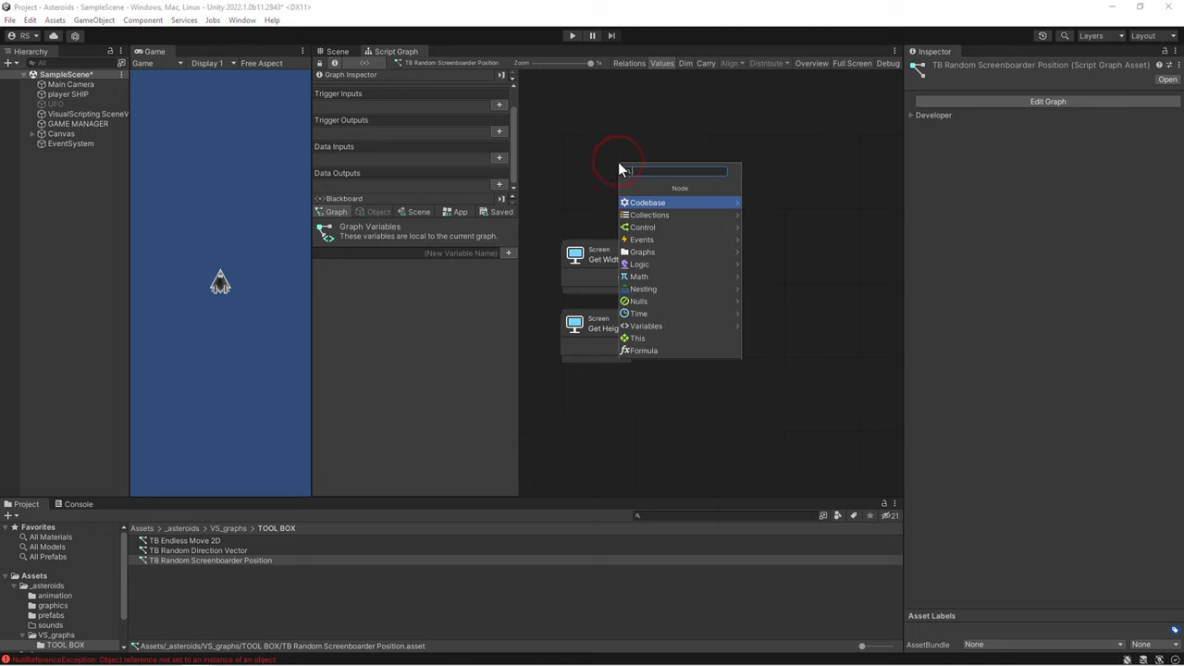
pyautogui.write('inp')
pyautogui.press('BackSpace')
pyautogui.press('BackSpace')
pyautogui.press('BackSpace')
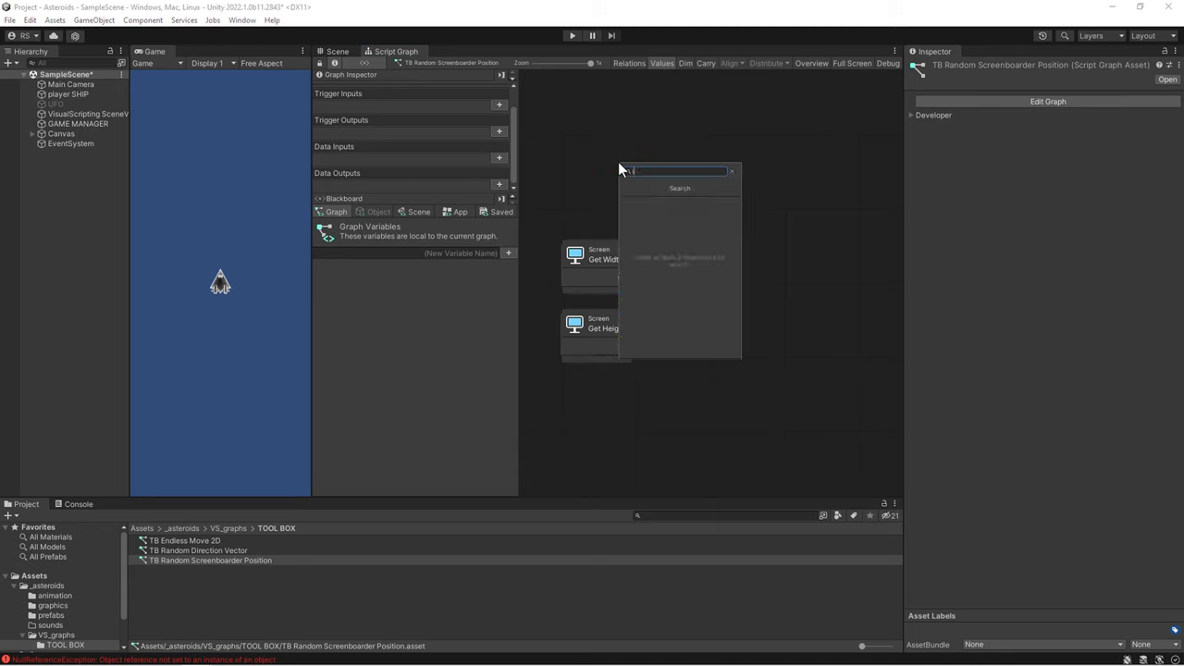
pyautogui.write('input')
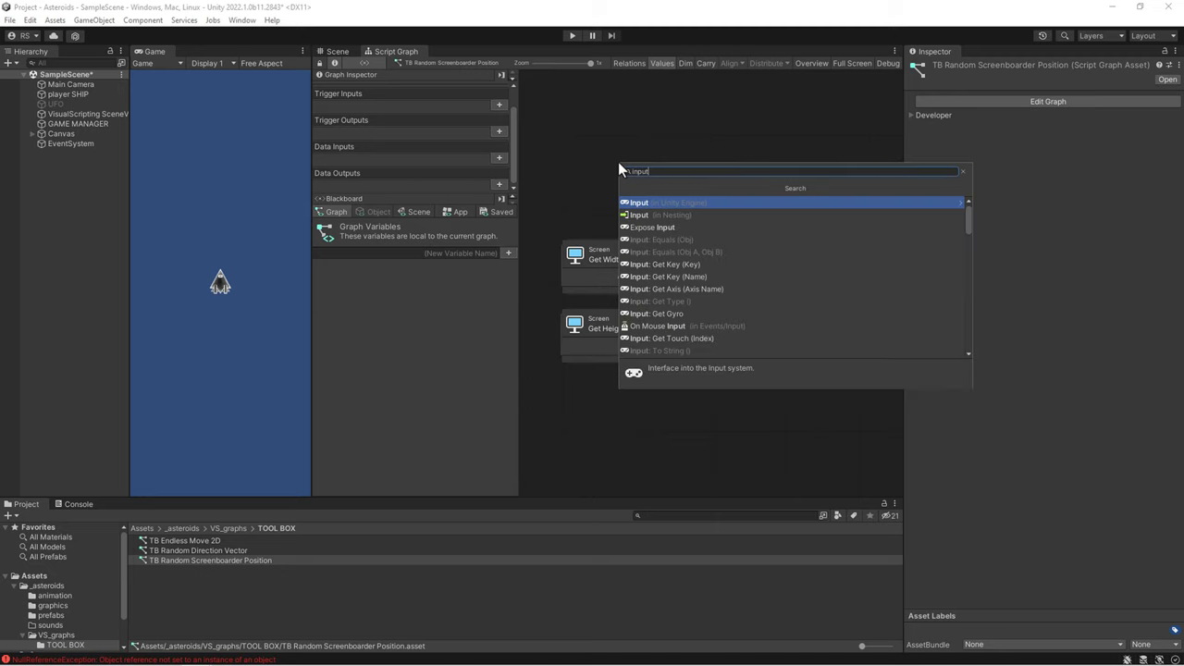
pyautogui.click(647, 215)
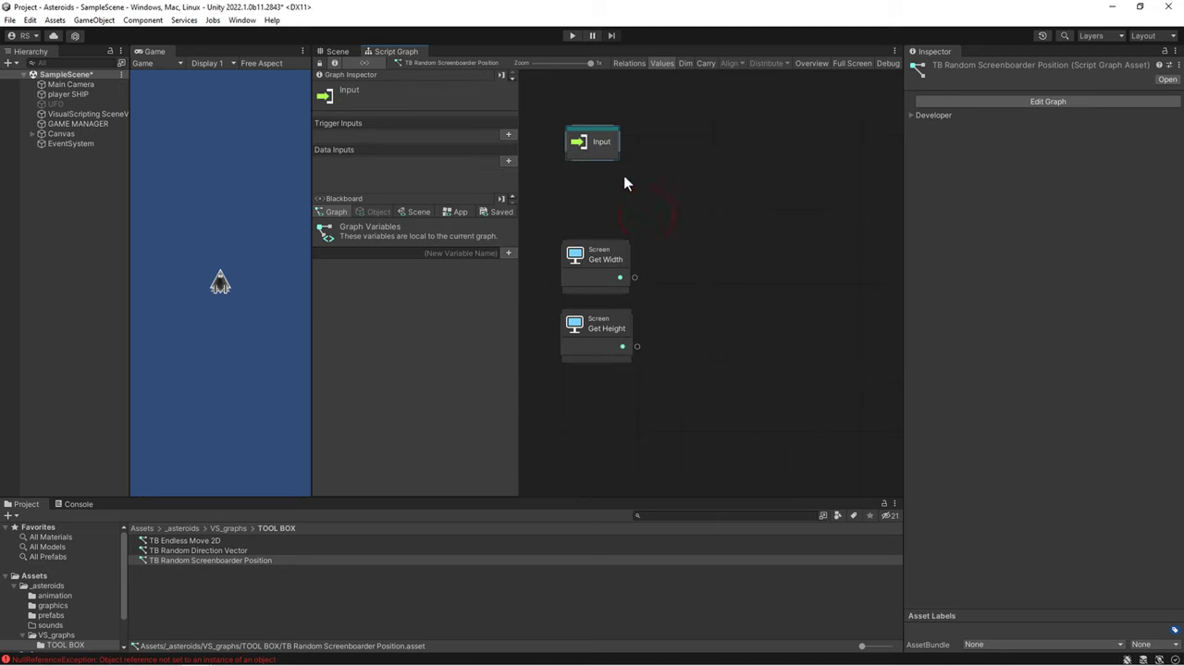
# - Define a Float data input keyed BorderSize with a default value
pyautogui.click(508, 161)
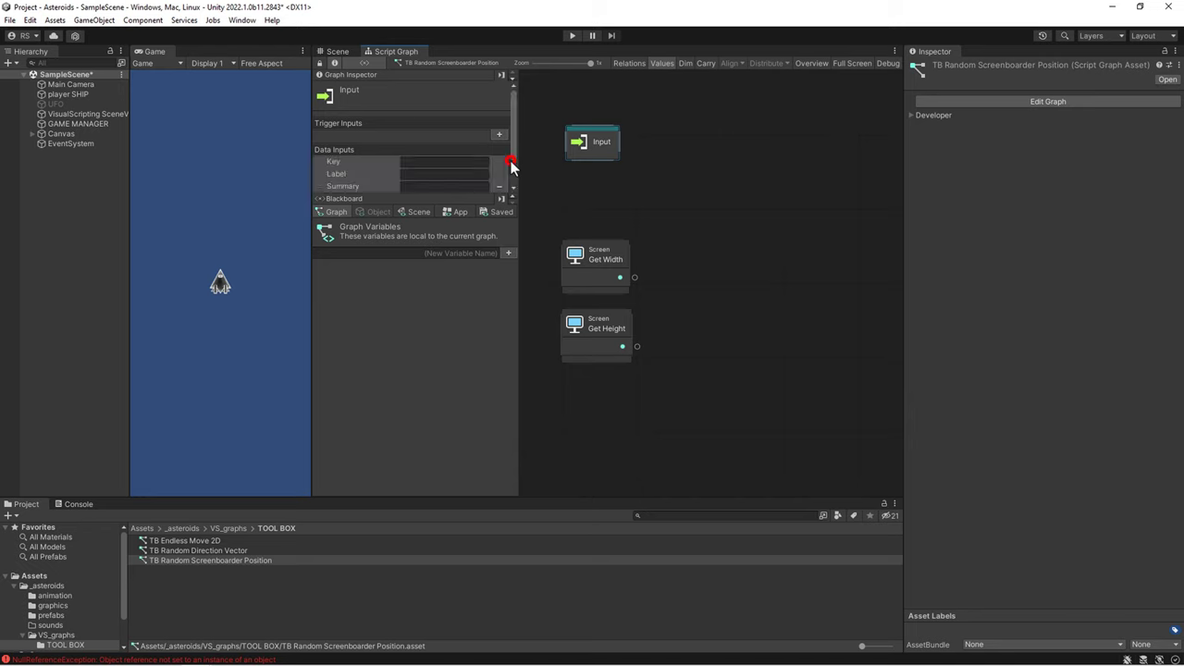
pyautogui.click(429, 161)
pyautogui.write('Bo')
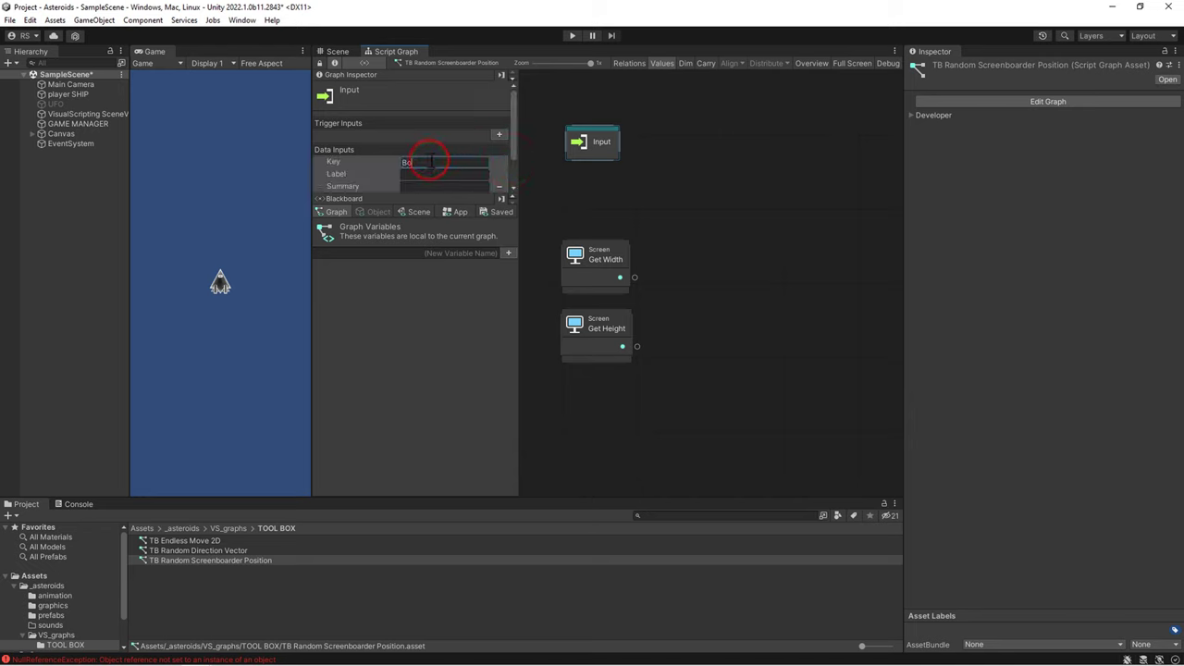
pyautogui.write('rder')
pyautogui.write('Size')
pyautogui.scroll(-2, 512, 150)
pyautogui.click(430, 167)
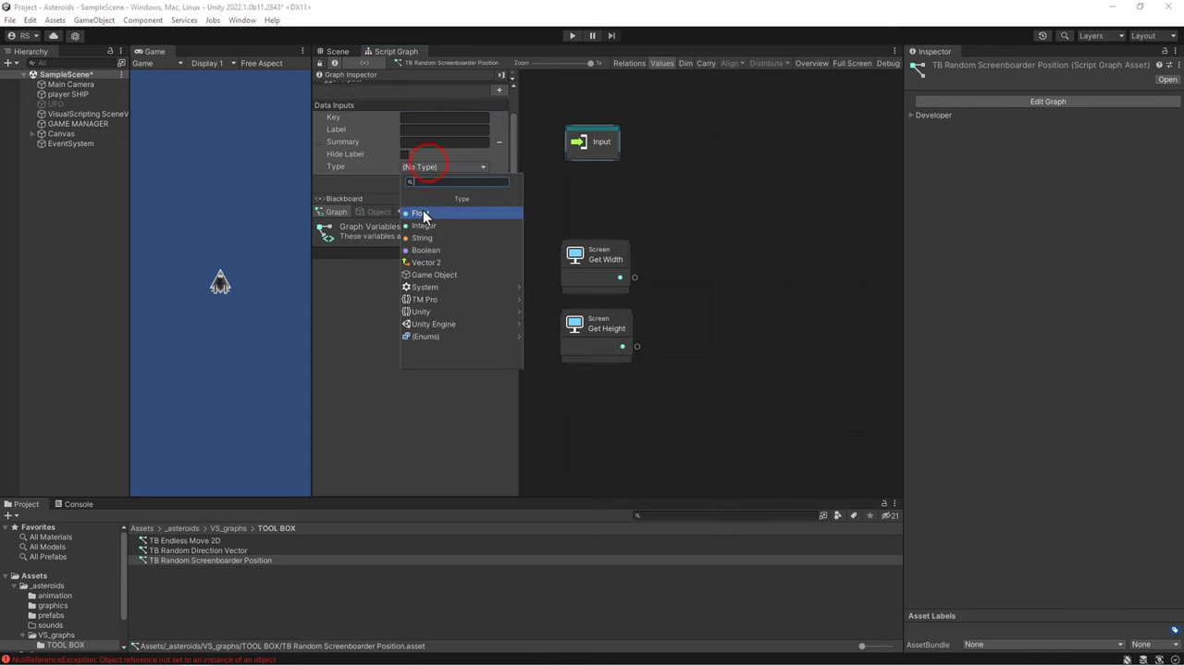
pyautogui.click(423, 212)
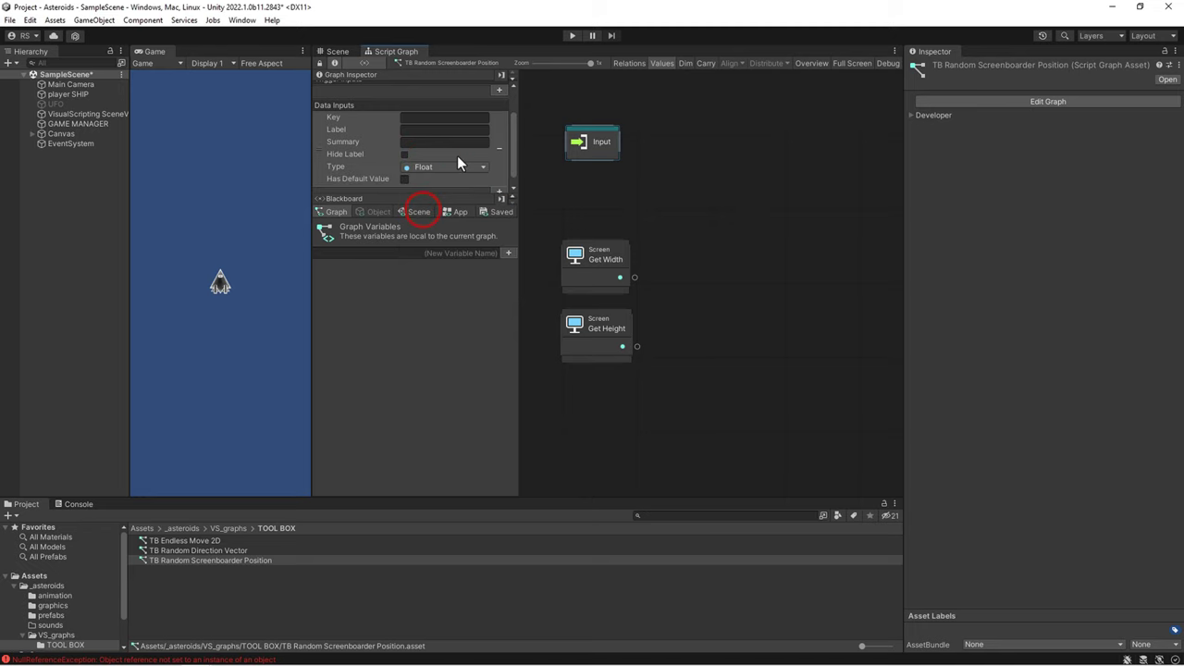
pyautogui.click(413, 124)
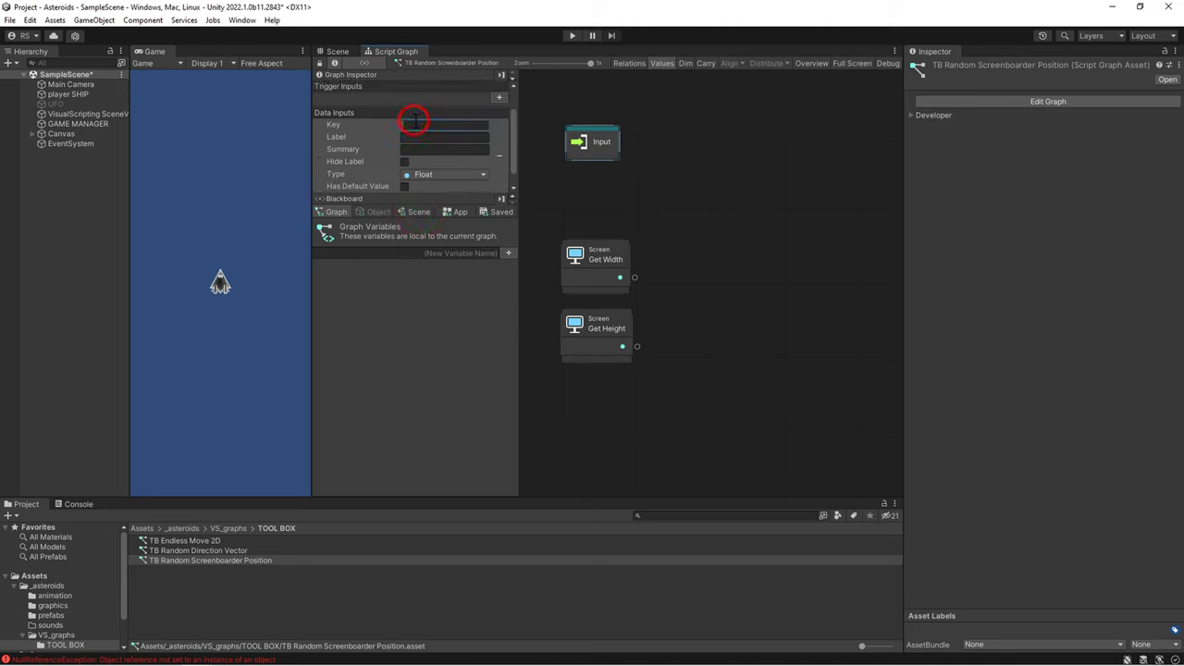
pyautogui.write('BorderSi')
pyautogui.write('ze')
pyautogui.click(406, 185)
pyautogui.click(405, 186)
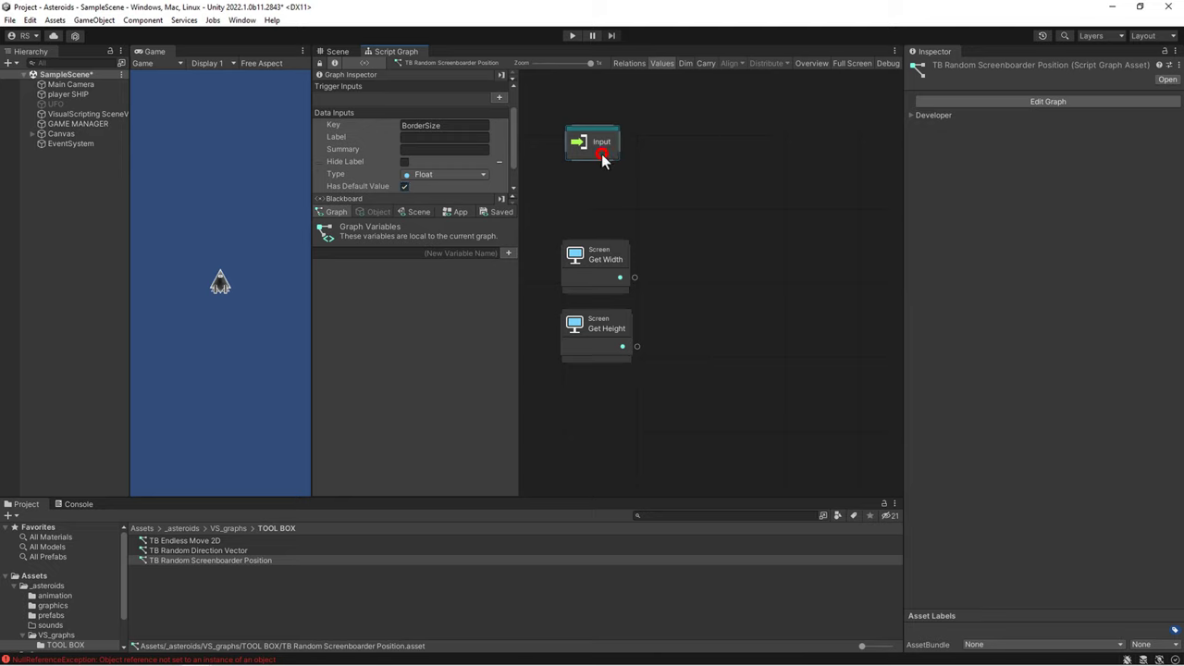
pyautogui.moveTo(601, 159); pyautogui.dragTo(600, 146)
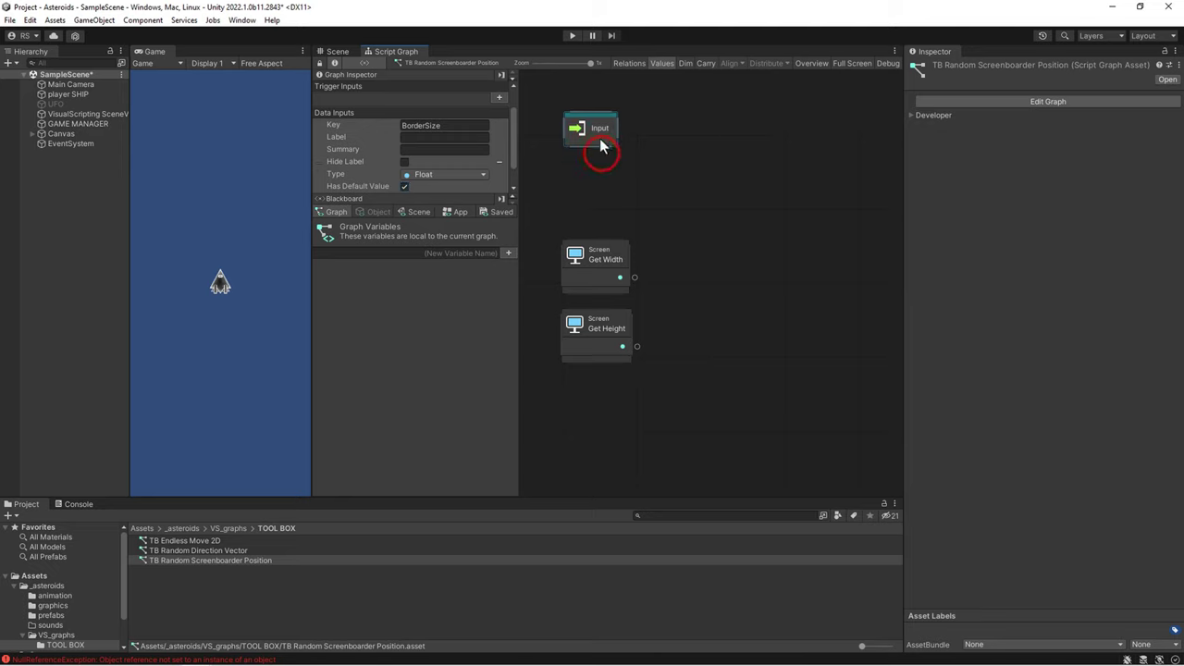
pyautogui.click(599, 202)
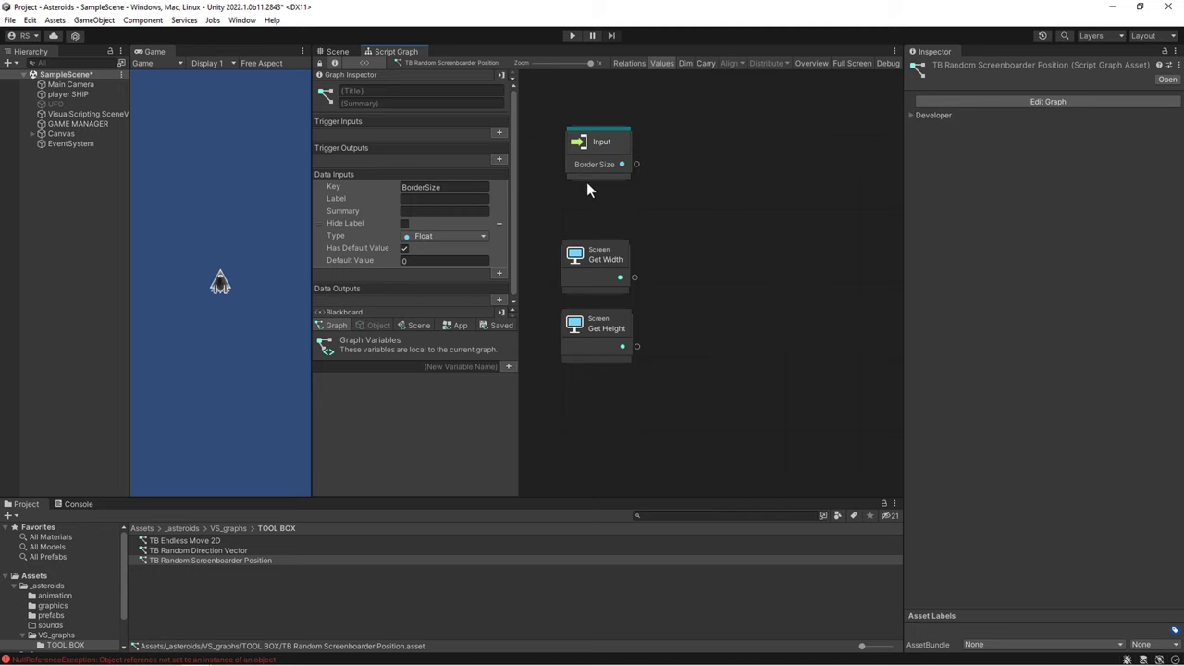
# - Add a Random Range node to the upper right of the graph
pyautogui.press('Home')
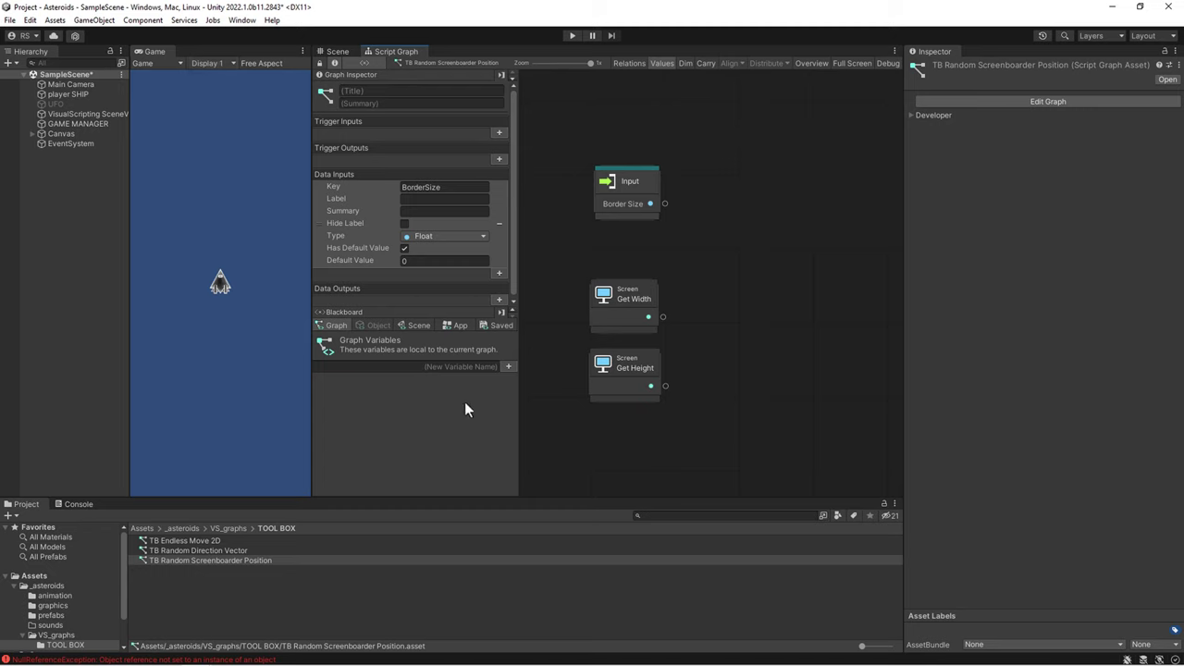
pyautogui.rightClick(719, 303)
pyautogui.click(747, 309)
pyautogui.write('ra')
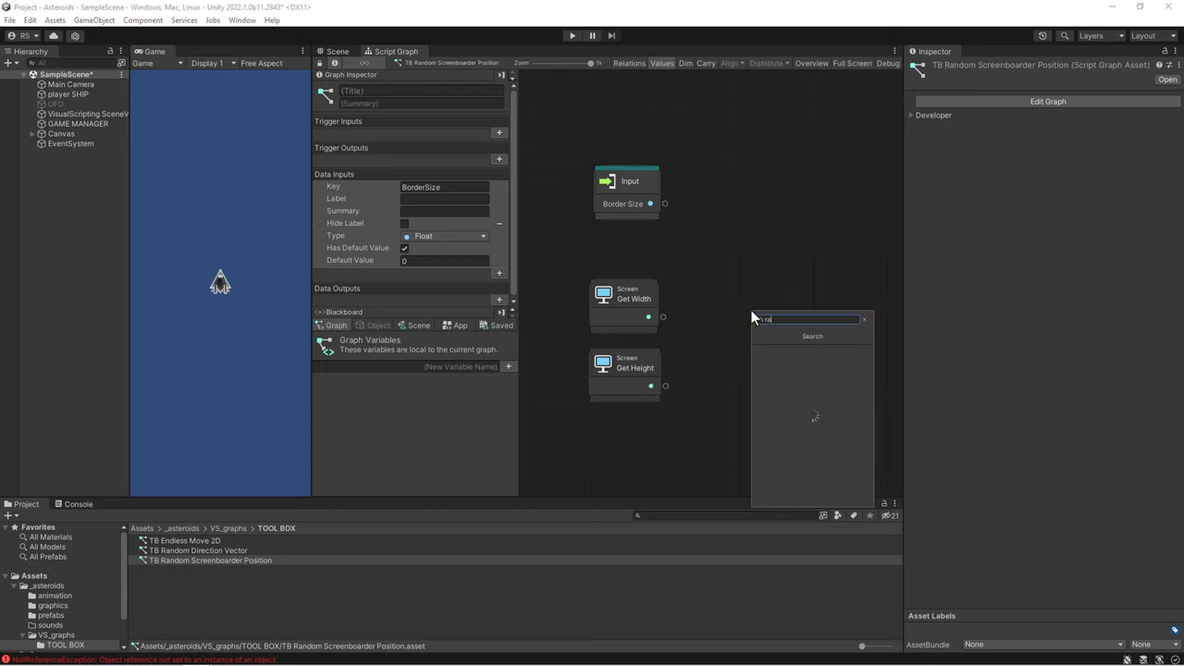
pyautogui.write('ndom')
pyautogui.click(790, 373)
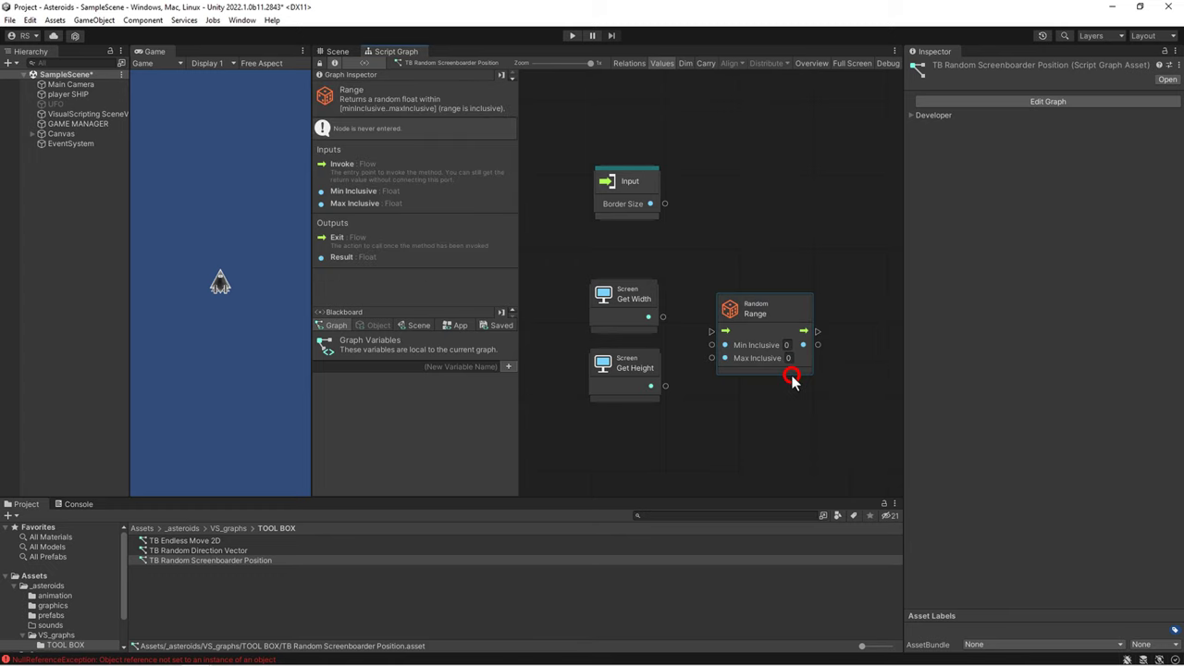
pyautogui.moveTo(793, 306); pyautogui.dragTo(817, 190)
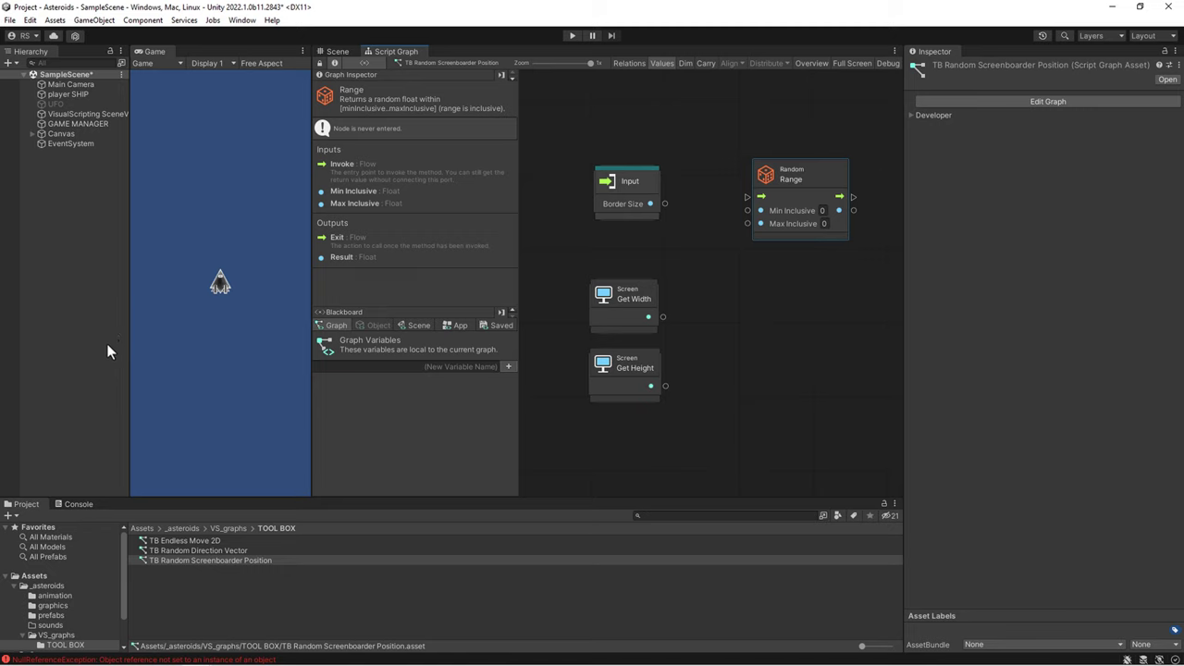
# - Multiply Border Size by -1 and feed the result into Random Range's Min Inclusive
pyautogui.rightClick(758, 293)
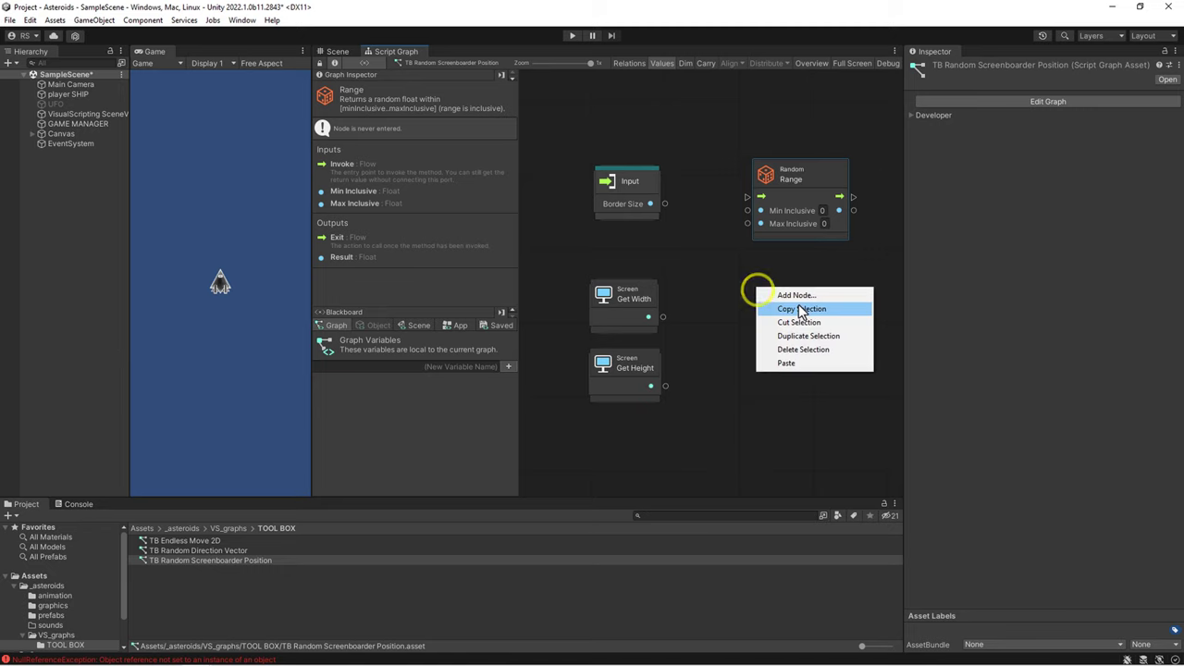
pyautogui.click(799, 298)
pyautogui.write('multiply')
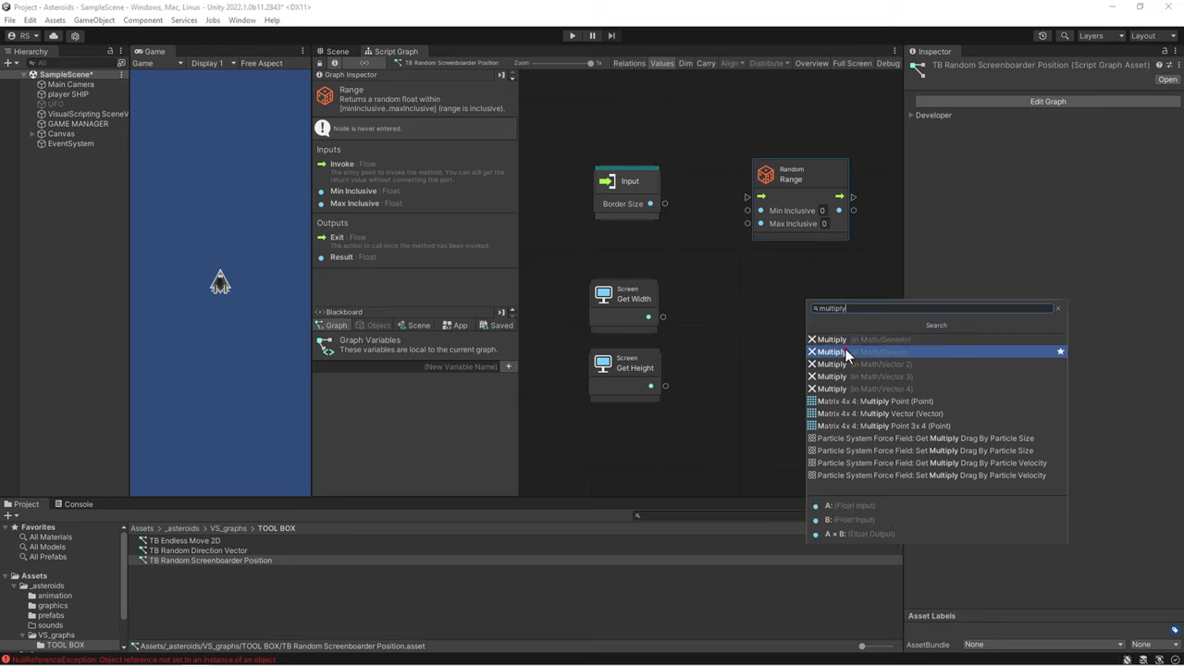
pyautogui.click(844, 352)
pyautogui.write('1')
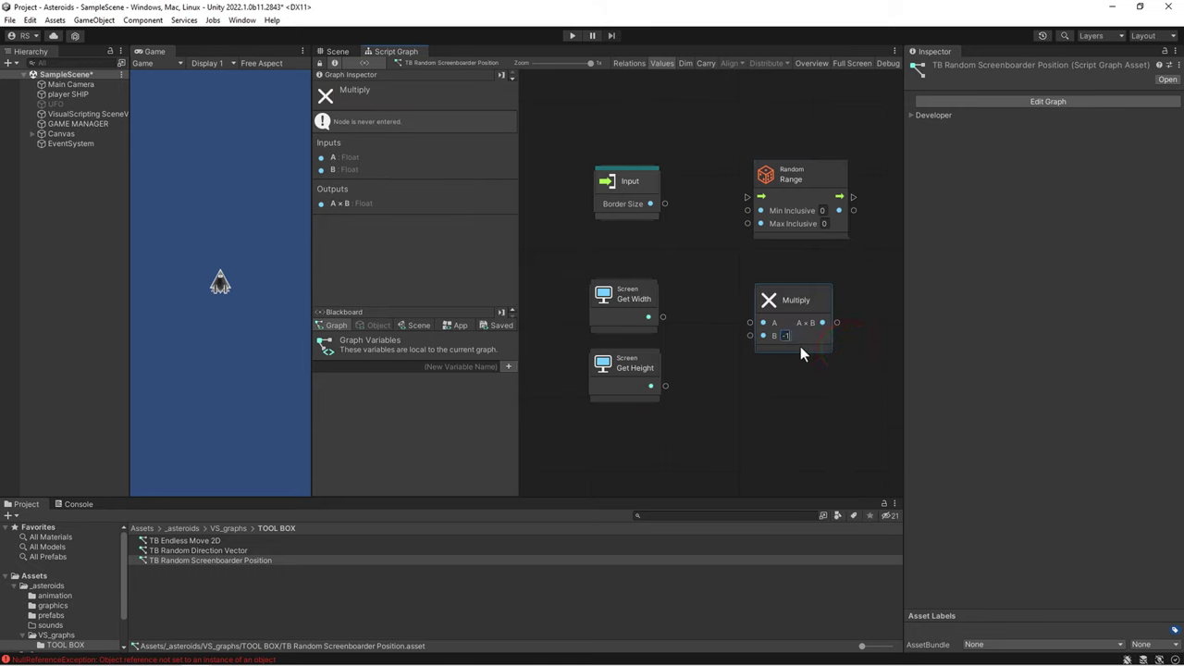
pyautogui.moveTo(665, 204)
pyautogui.mouseDown()
pyautogui.moveTo(727, 272)
pyautogui.moveTo(752, 328)
pyautogui.mouseUp()
pyautogui.moveTo(789, 174); pyautogui.dragTo(844, 186)
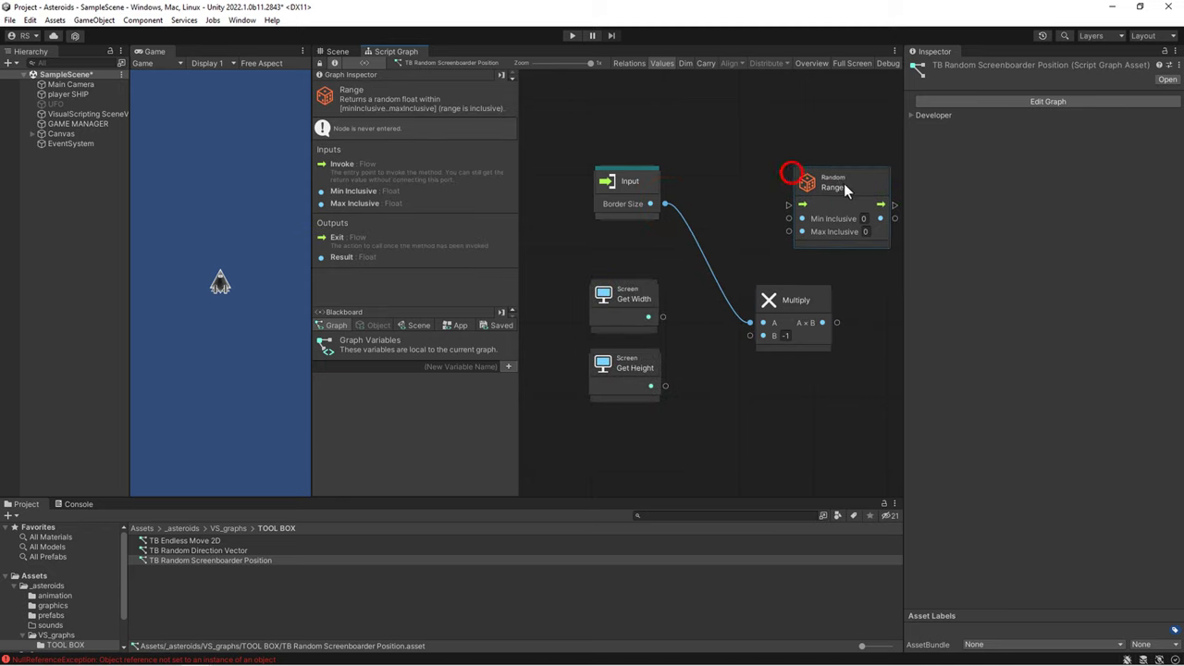
pyautogui.moveTo(805, 299); pyautogui.dragTo(746, 208)
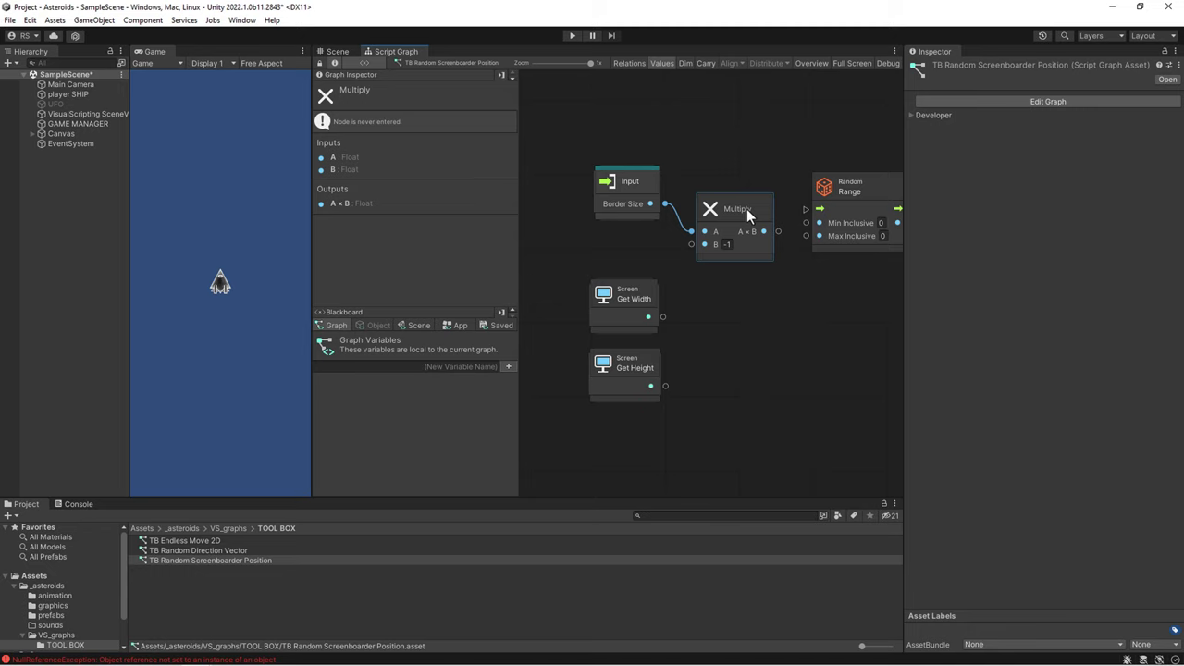
pyautogui.press('Home')
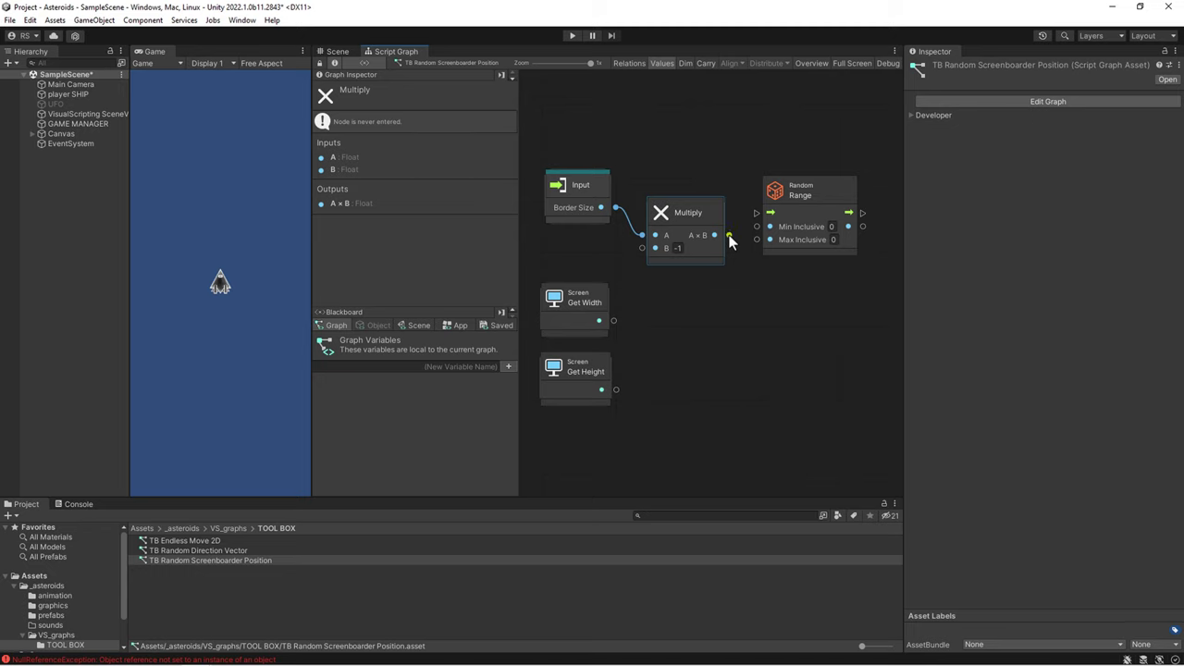
pyautogui.moveTo(729, 235); pyautogui.dragTo(761, 230)
# - Sum Border Size and screen width with an Add node feeding Max Inclusive
pyautogui.rightClick(706, 328)
pyautogui.click(737, 338)
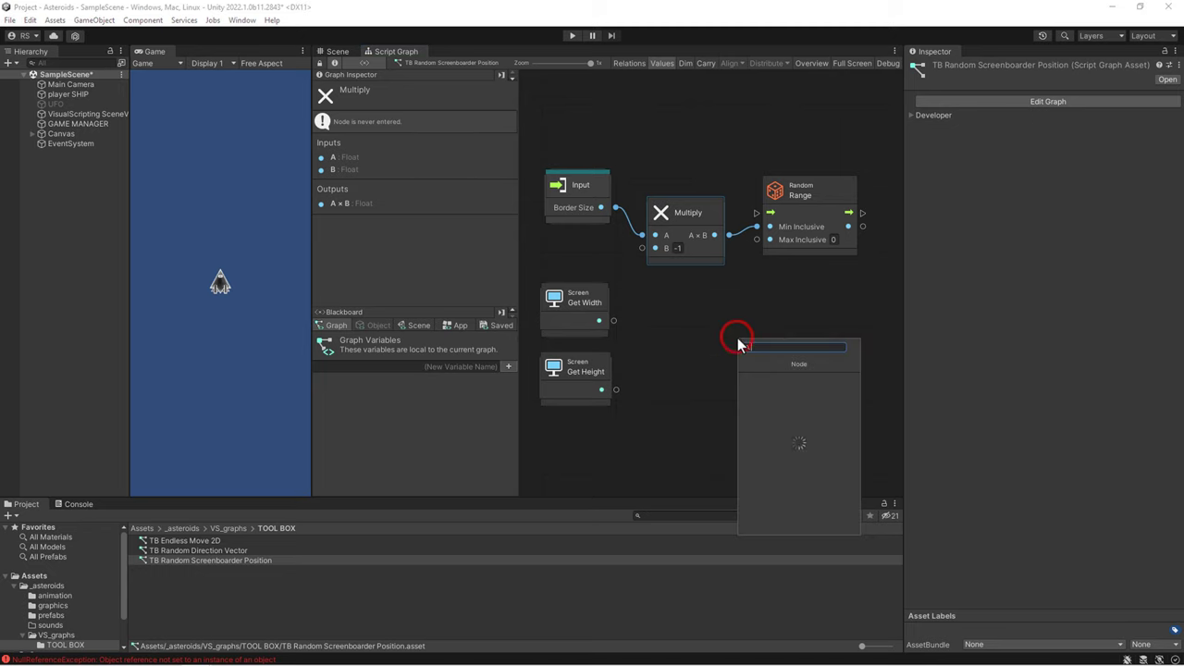
pyautogui.write('add')
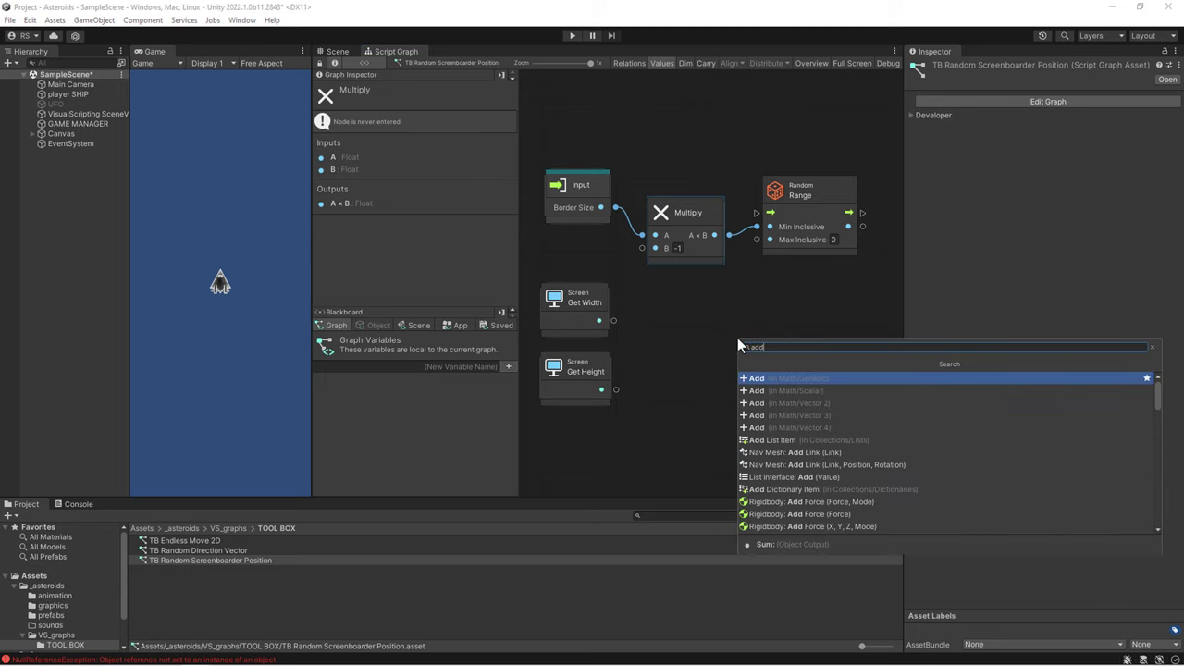
pyautogui.click(761, 391)
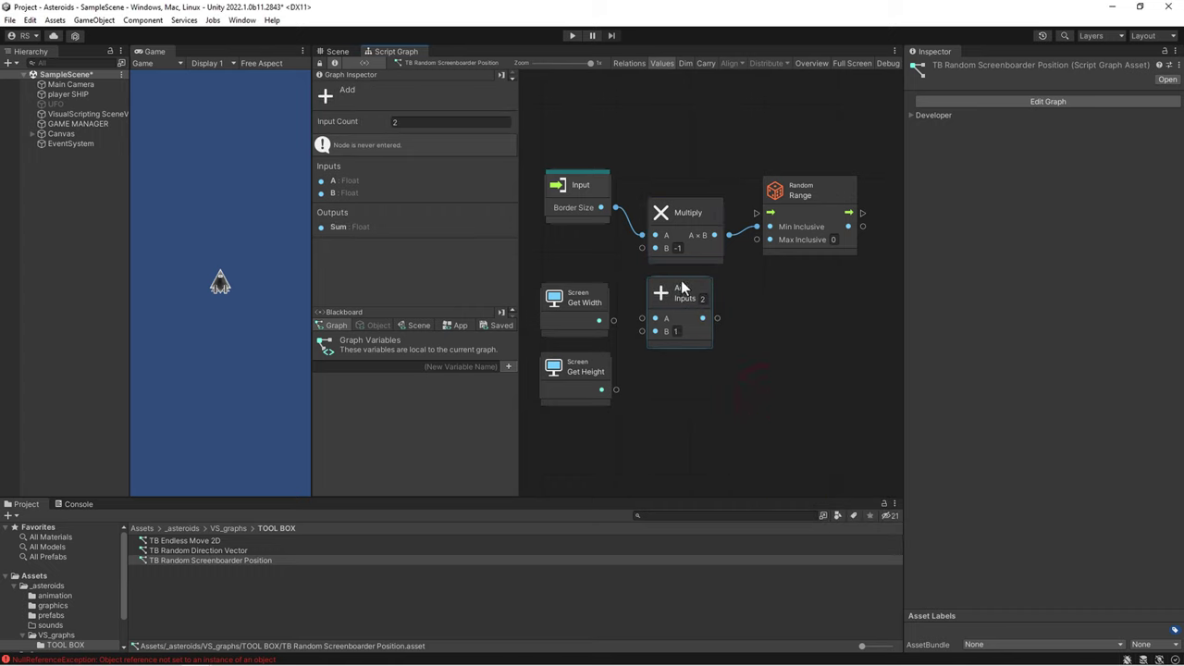
pyautogui.moveTo(600, 320); pyautogui.dragTo(645, 327)
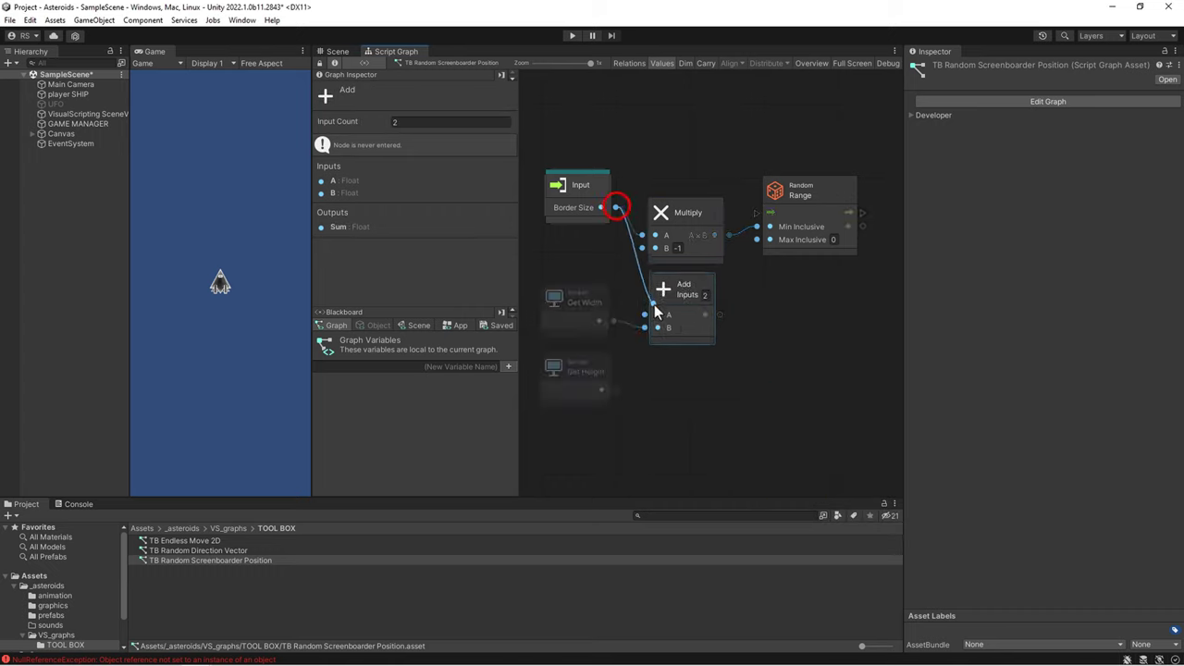
pyautogui.moveTo(618, 212); pyautogui.dragTo(646, 321)
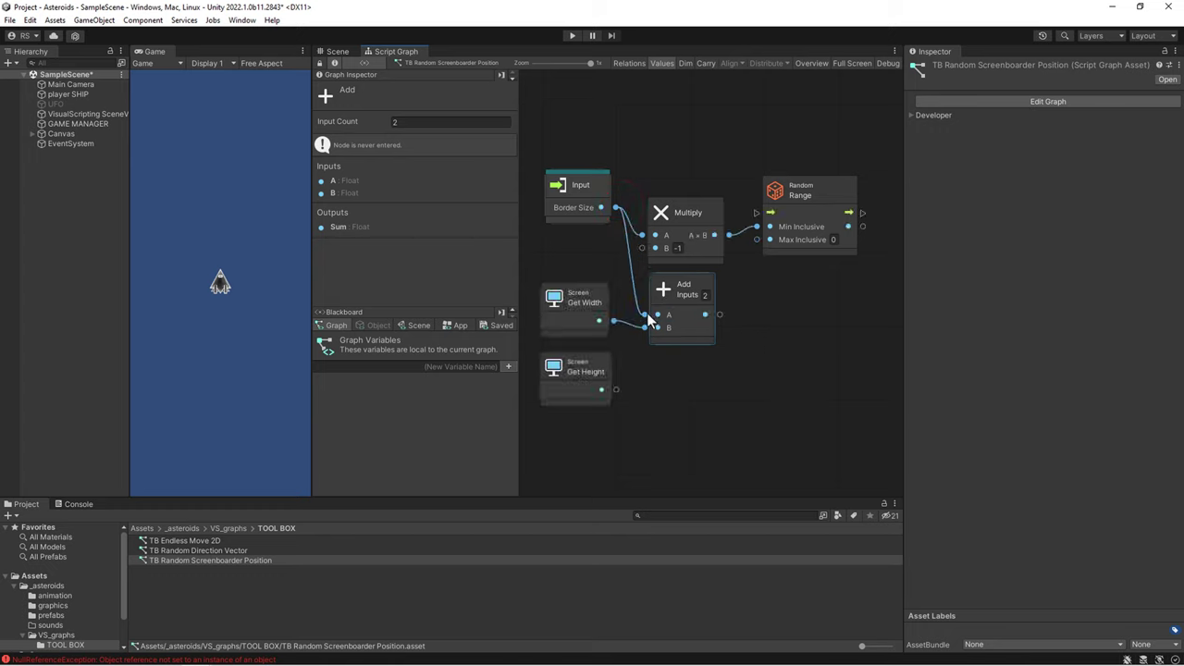
pyautogui.moveTo(698, 283); pyautogui.dragTo(758, 242)
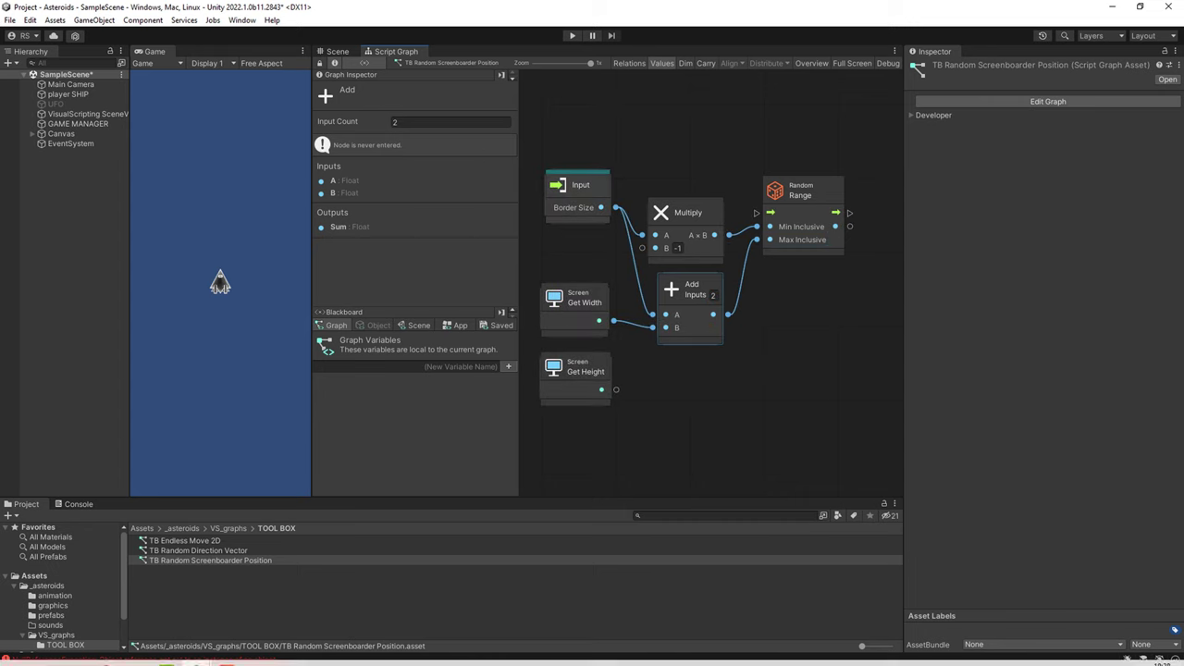
pyautogui.moveTo(812, 187); pyautogui.dragTo(820, 227)
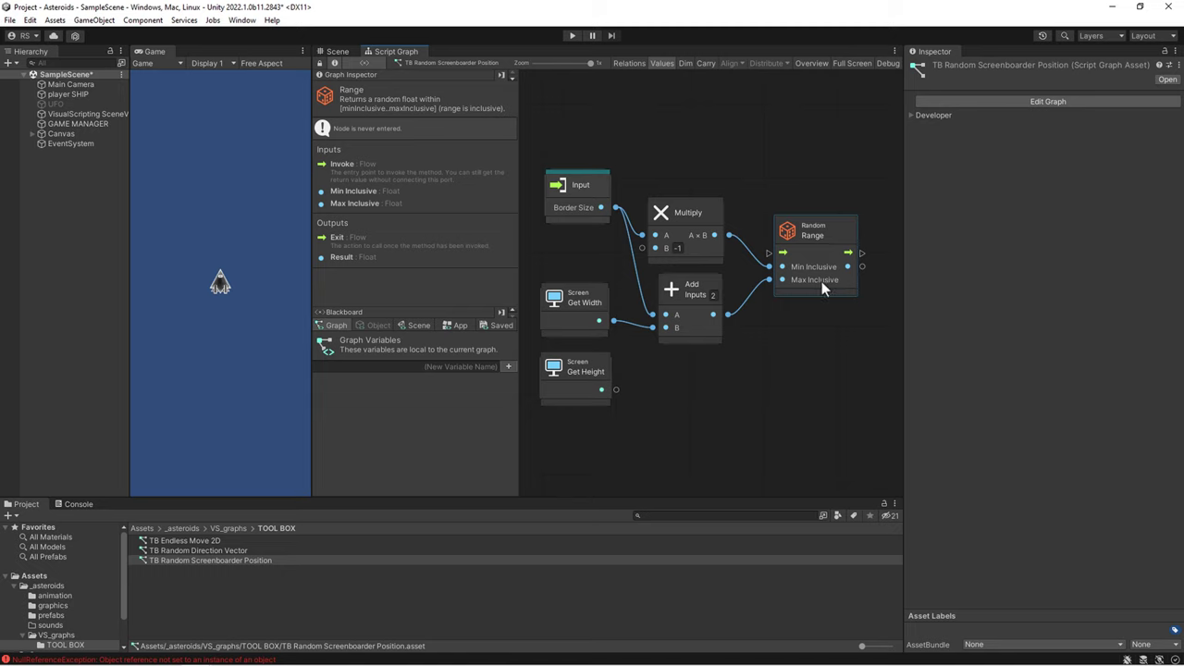
# - Duplicate the Random Range and Add nodes, wiring the copies with negative Border Size and screen height
pyautogui.hotkey('ctrl', 'd')
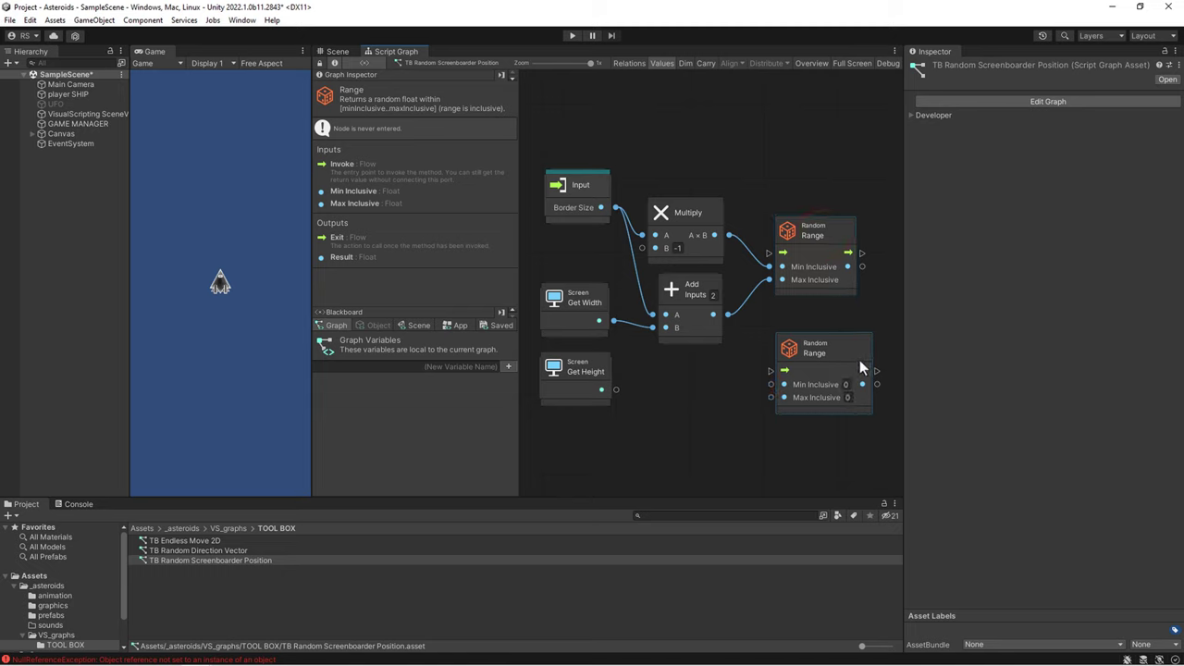
pyautogui.moveTo(860, 361); pyautogui.dragTo(861, 370)
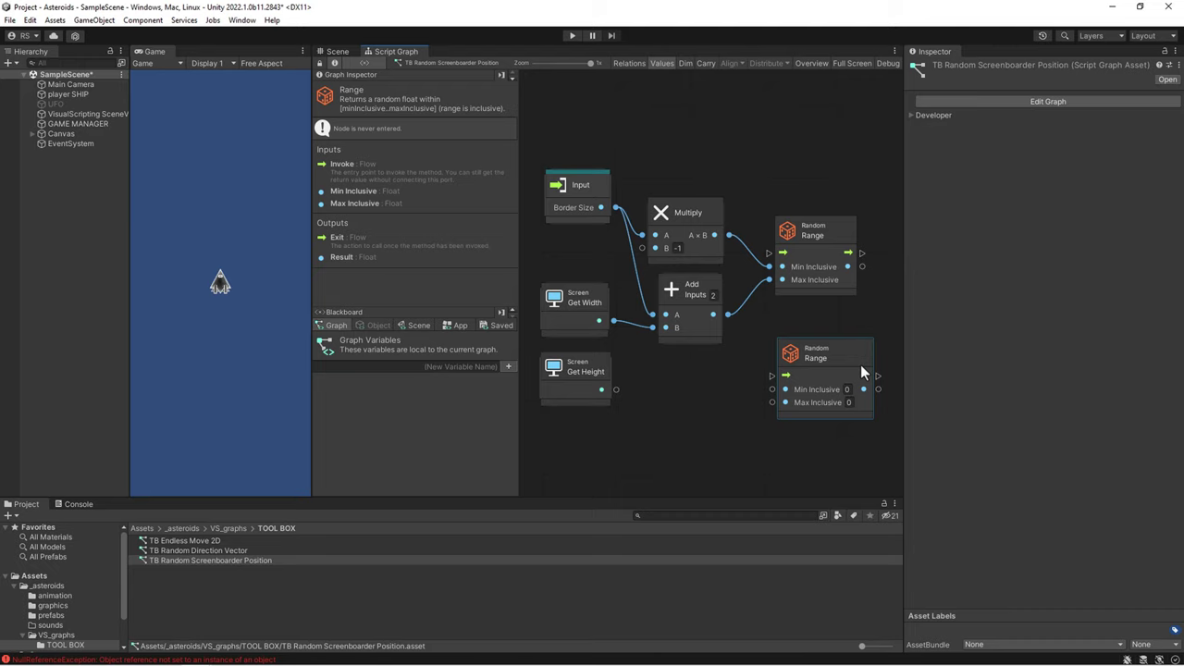
pyautogui.moveTo(729, 235); pyautogui.dragTo(783, 389)
pyautogui.click(697, 298)
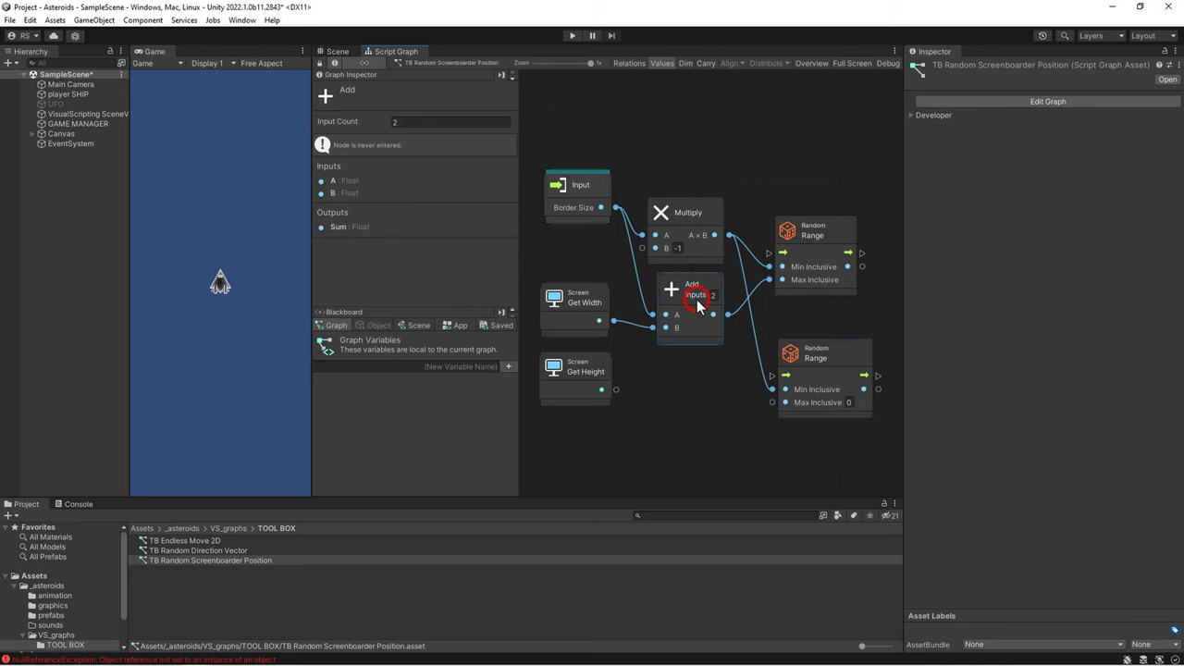
pyautogui.hotkey('ctrl', 'd')
pyautogui.moveTo(698, 299); pyautogui.dragTo(689, 369)
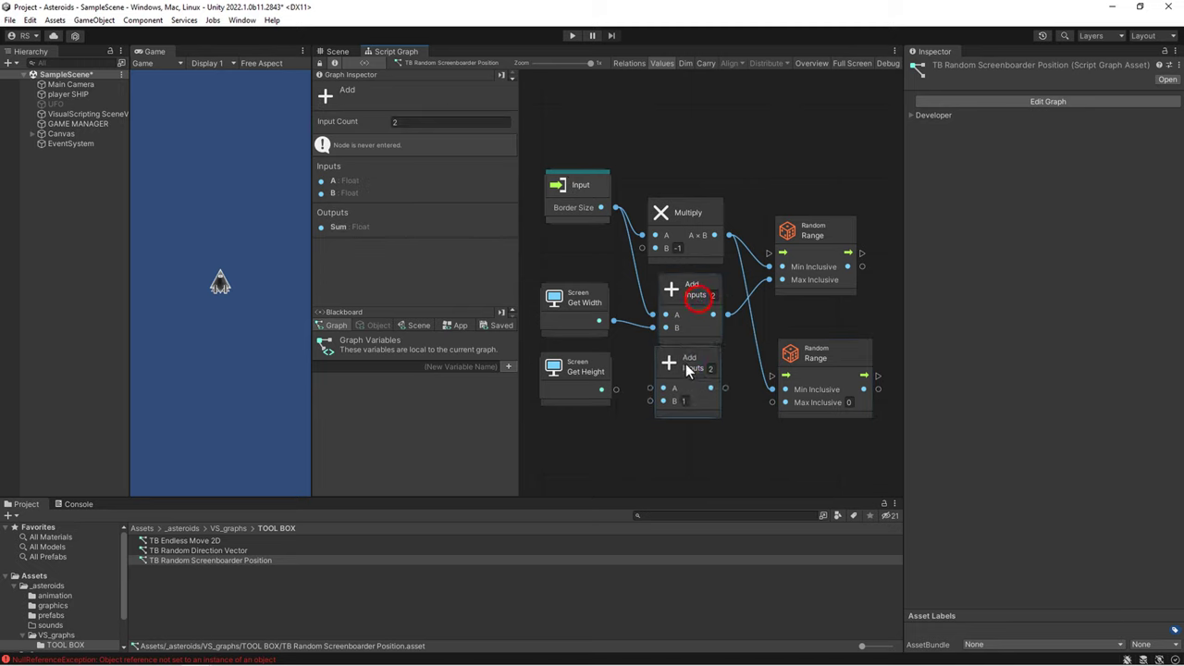
pyautogui.moveTo(601, 208)
pyautogui.mouseDown()
pyautogui.moveTo(656, 410)
pyautogui.moveTo(773, 402)
pyautogui.mouseUp()
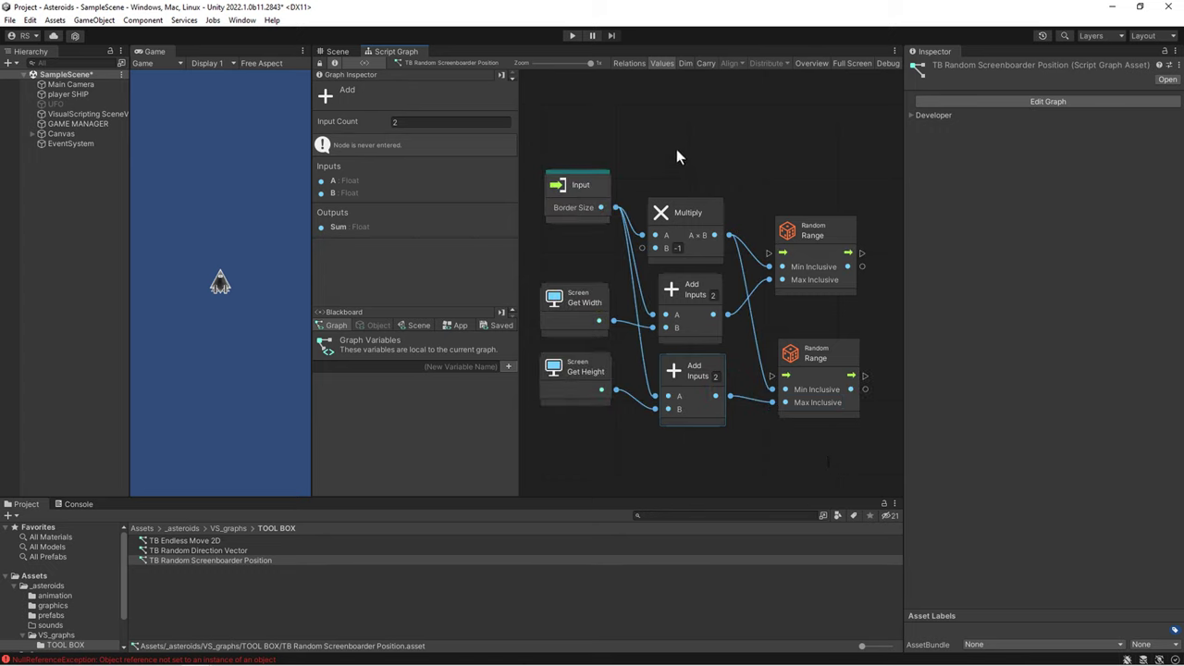
pyautogui.moveTo(575, 376); pyautogui.dragTo(573, 394)
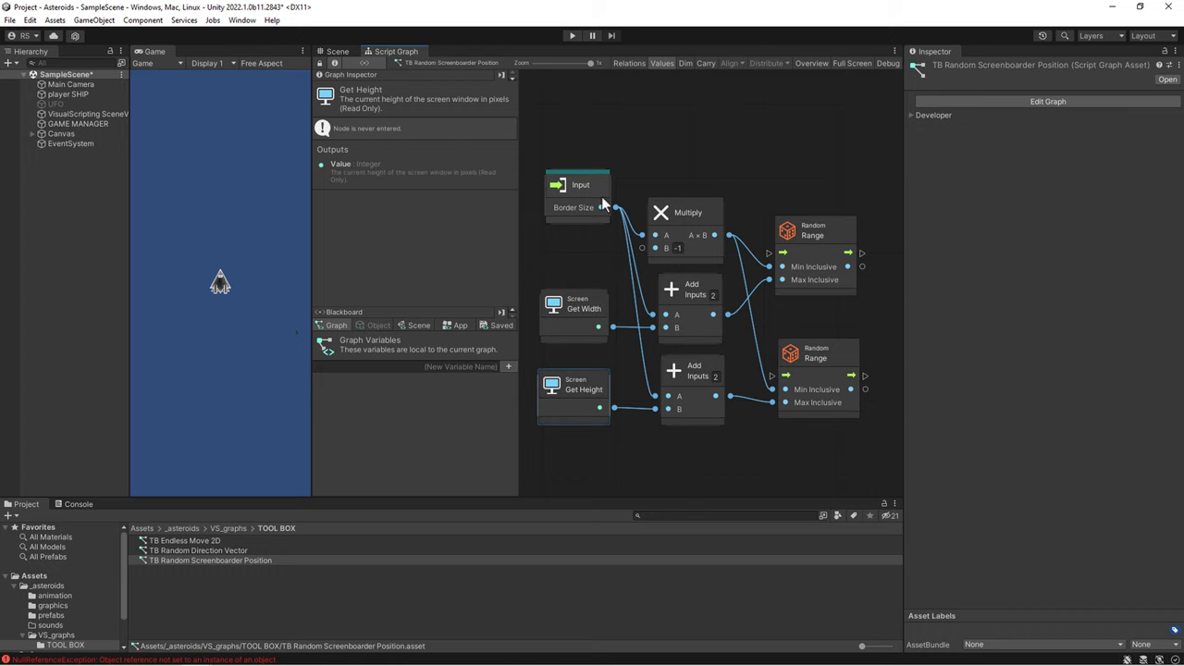
# - Add an integer Random Range node at the top of the graph with Max Exclusive set to 4
pyautogui.rightClick(791, 120)
pyautogui.click(809, 129)
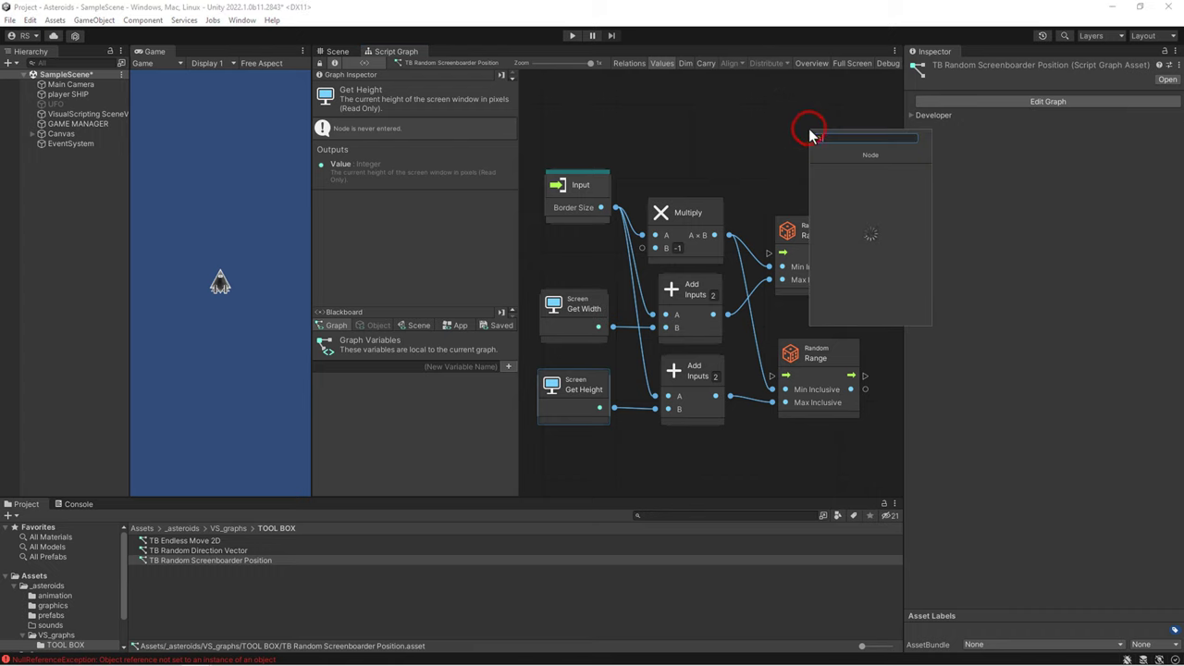
pyautogui.write('ra')
pyautogui.write('ndom')
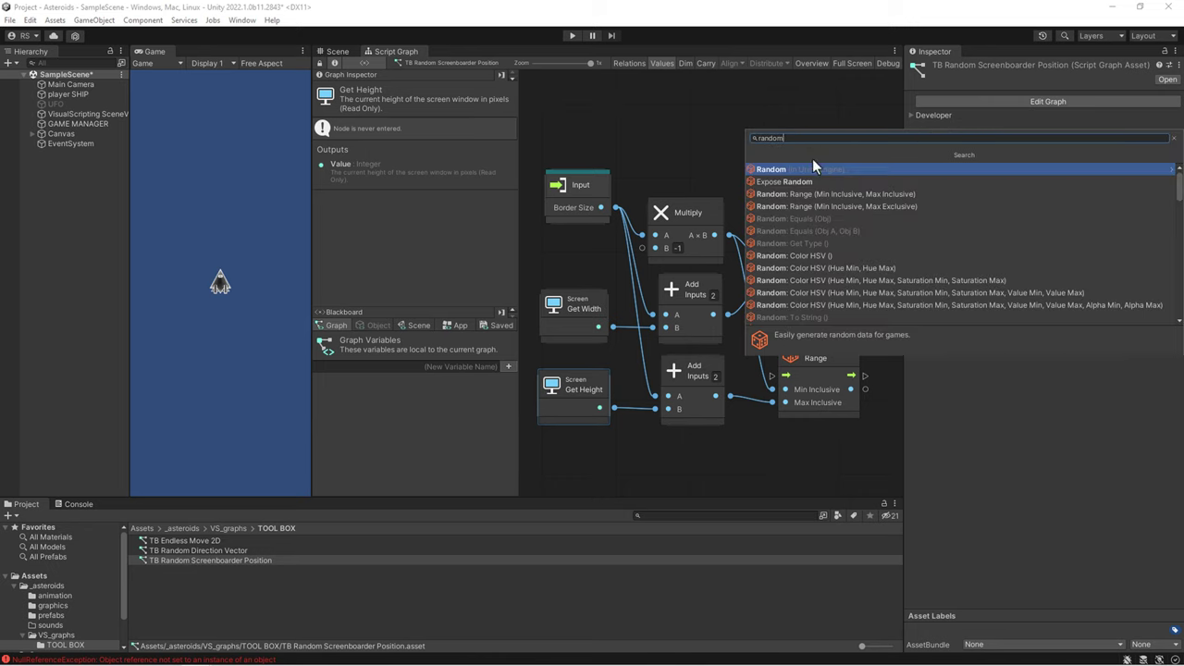
pyautogui.click(818, 204)
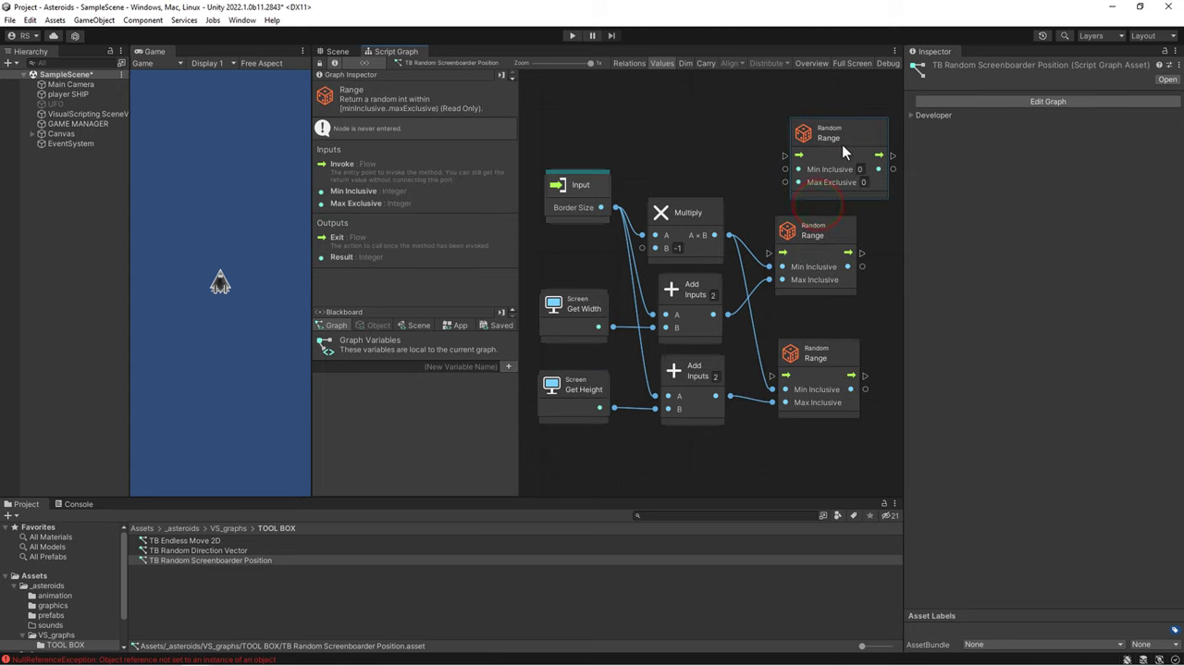
pyautogui.moveTo(842, 144); pyautogui.dragTo(823, 114)
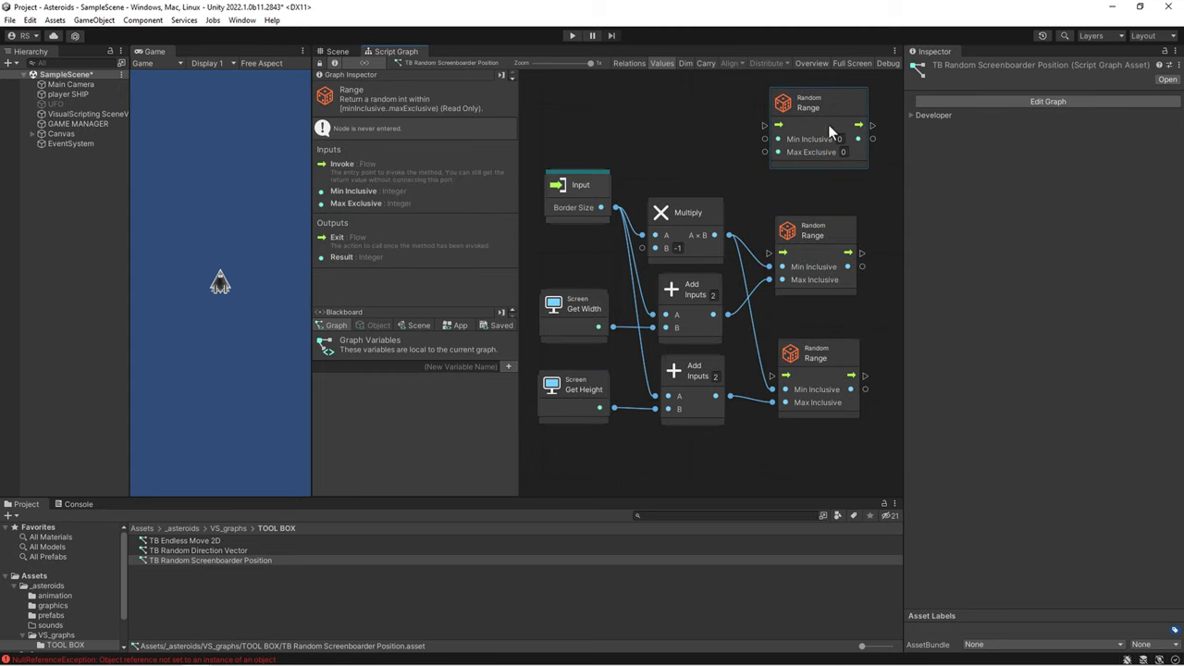
pyautogui.click(843, 151)
pyautogui.write('4')
pyautogui.moveTo(700, 116); pyautogui.dragTo(545, 155, button='middle')
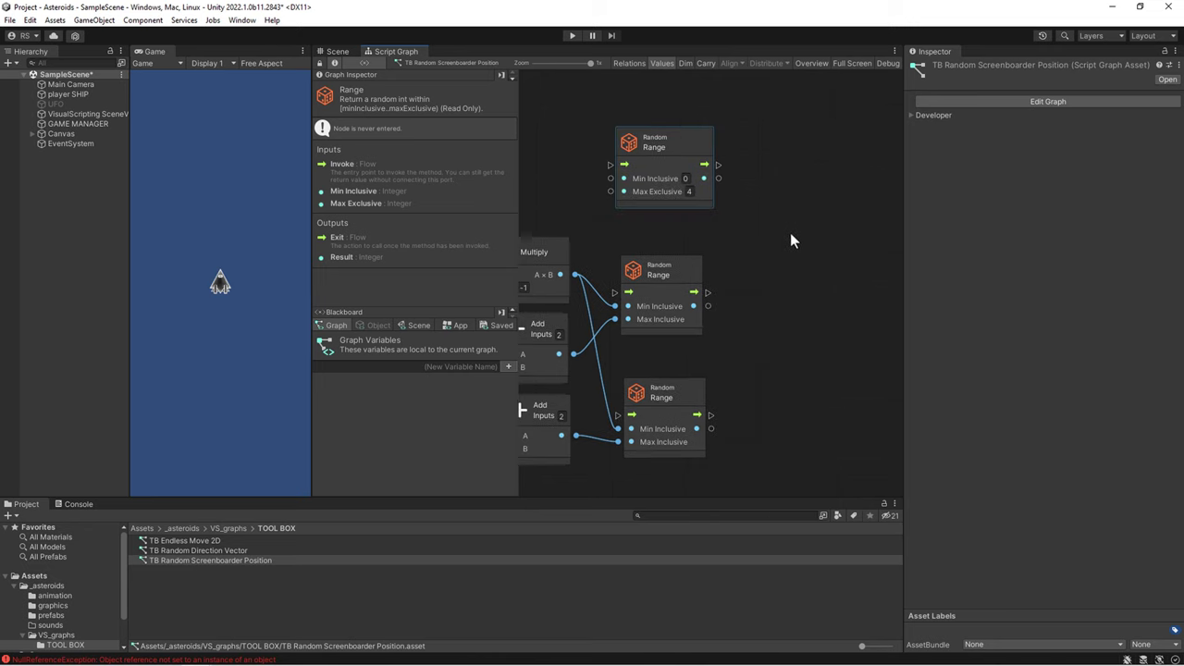
# - Maximize the graph editor and add a Select On Integer node from the Control category
pyautogui.click(791, 236)
pyautogui.hotkey('shift', 'space')
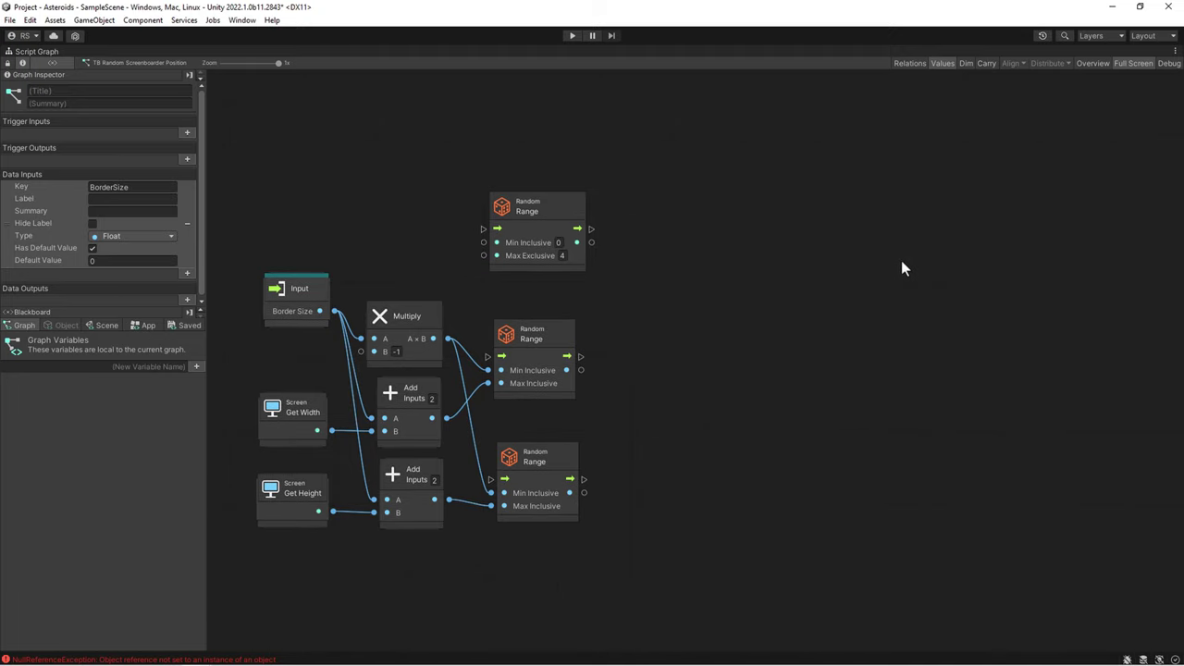
pyautogui.rightClick(903, 268)
pyautogui.click(929, 267)
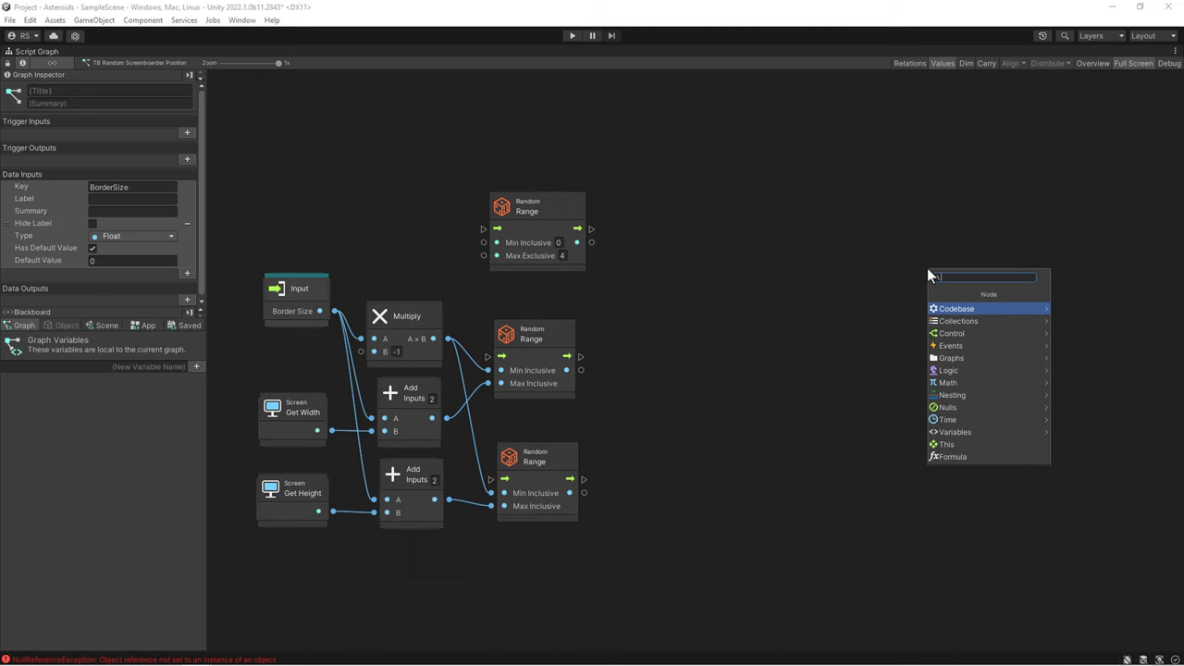
pyautogui.click(953, 333)
pyautogui.press('Down')
pyautogui.press('Down')
pyautogui.press('Down')
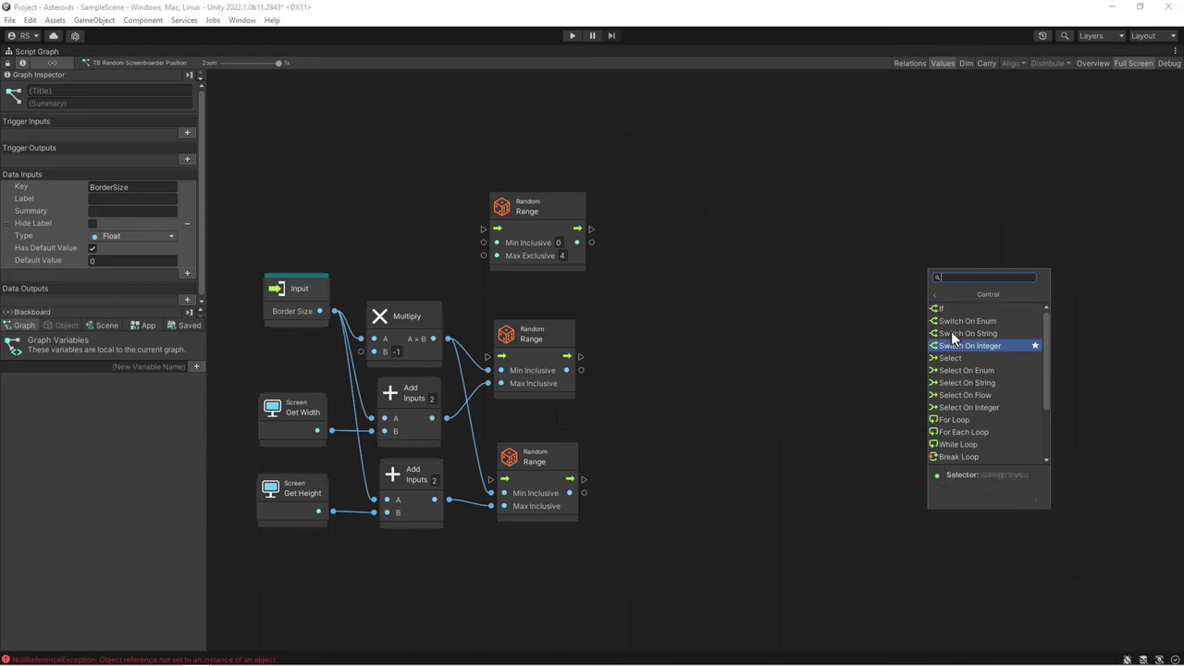
pyautogui.press('Down')
pyautogui.press('Down')
pyautogui.press('Down')
pyautogui.press('Down')
pyautogui.press('Down')
pyautogui.press('Up')
pyautogui.press('Up')
pyautogui.press('Up')
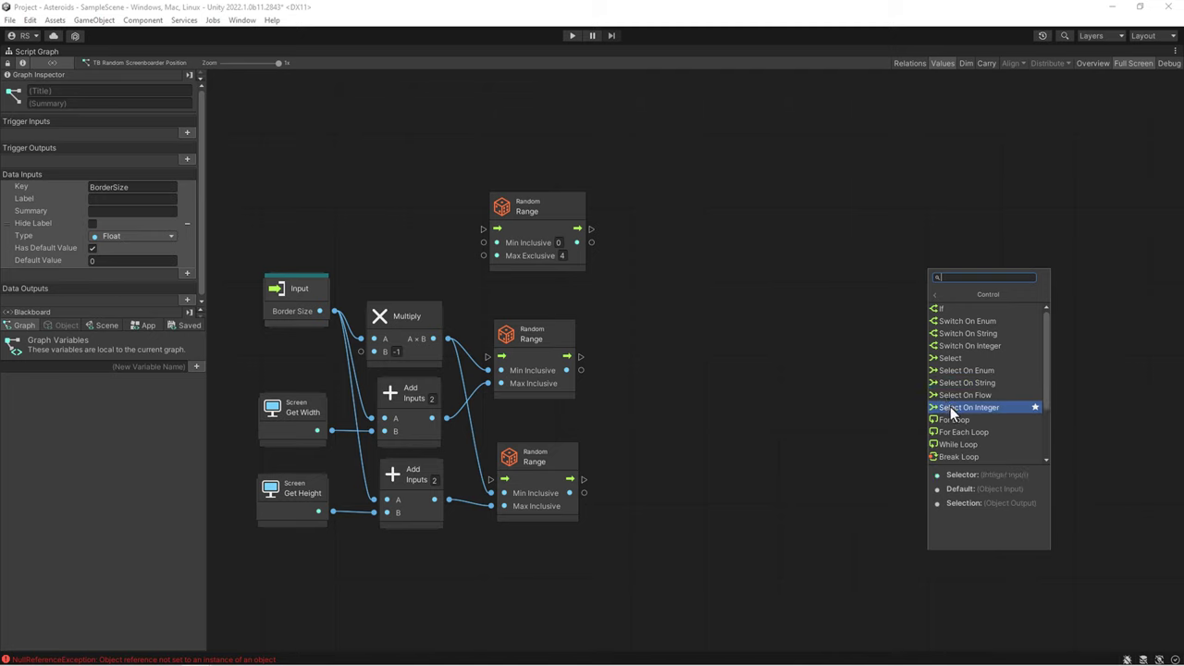
pyautogui.click(951, 406)
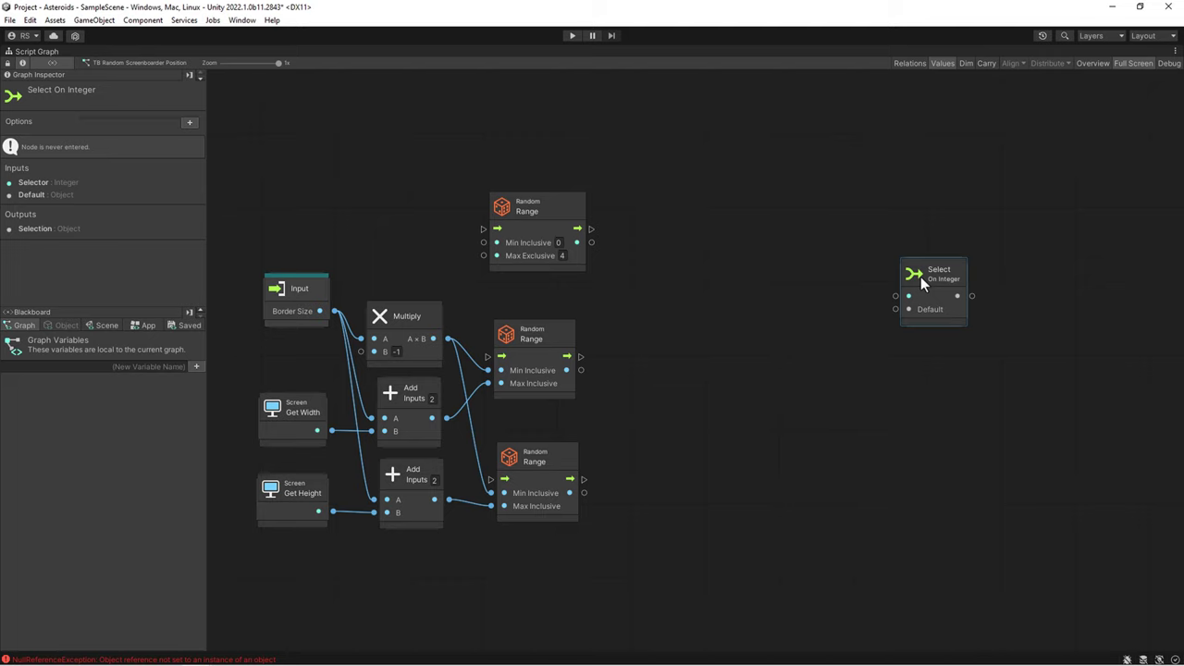
# - Give the Select On Integer node two option entries in the Graph Inspector
pyautogui.click(921, 277)
pyautogui.click(190, 124)
pyautogui.click(190, 137)
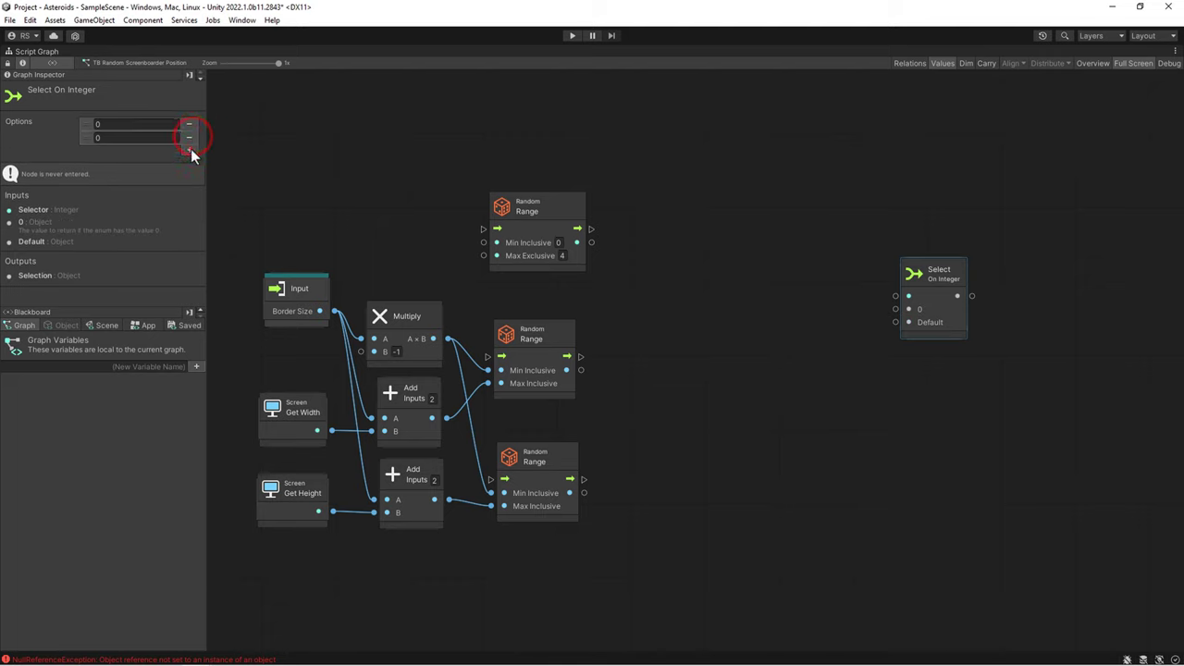
# - Set the Select options to 0, 1, 2, 3 and wire the top Random Range into its selector
pyautogui.click(191, 151)
pyautogui.click(192, 163)
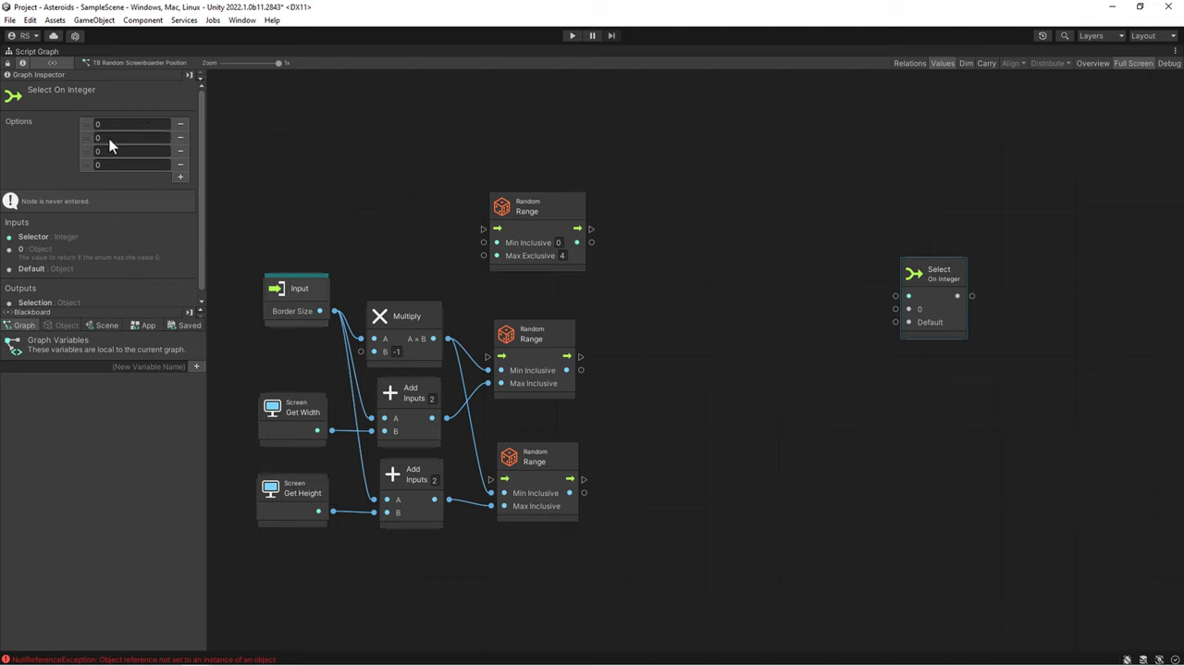
pyautogui.click(107, 137)
pyautogui.write('1')
pyautogui.click(105, 155)
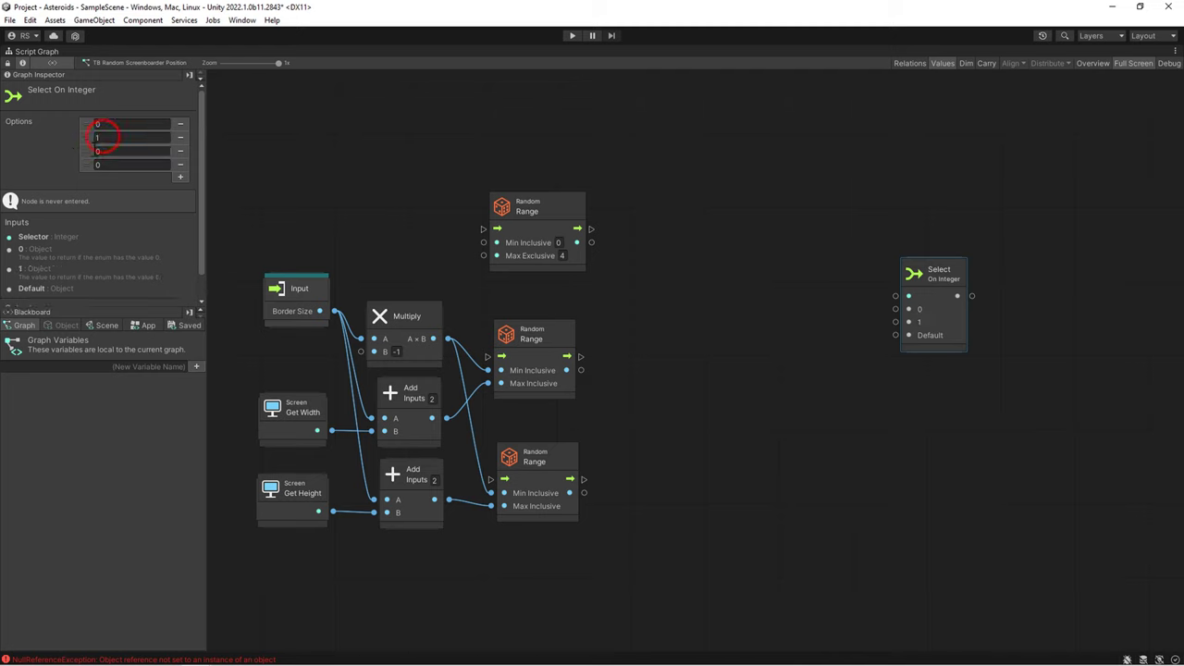
pyautogui.write('2')
pyautogui.click(106, 165)
pyautogui.write('3')
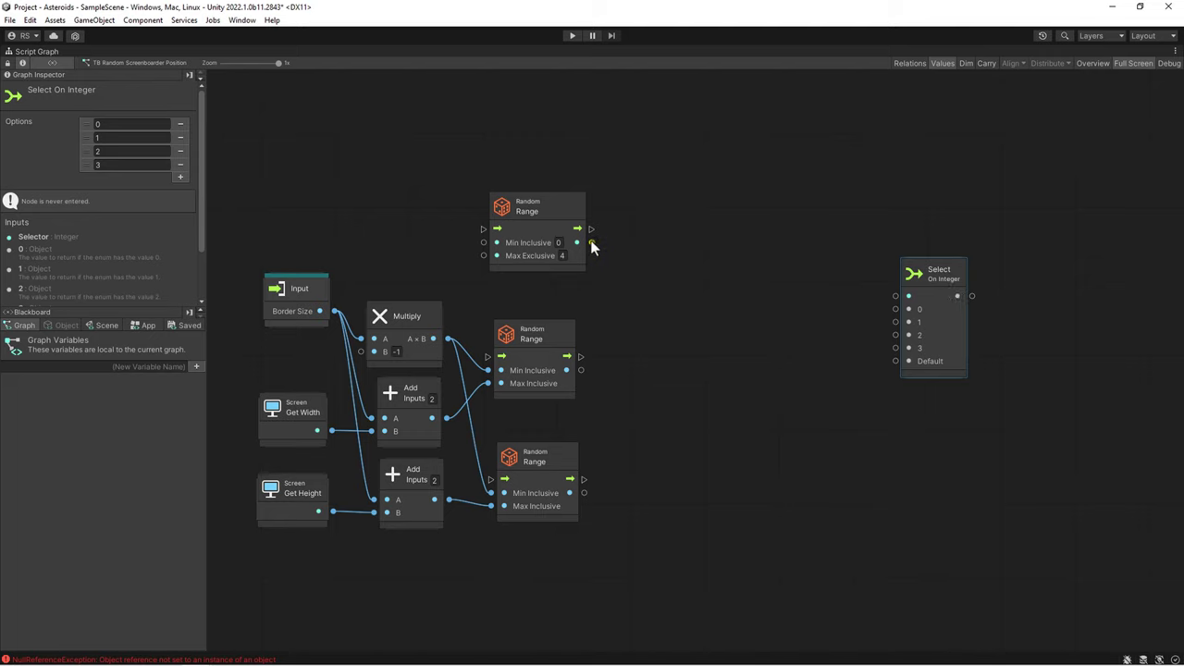
pyautogui.moveTo(592, 243); pyautogui.dragTo(896, 298)
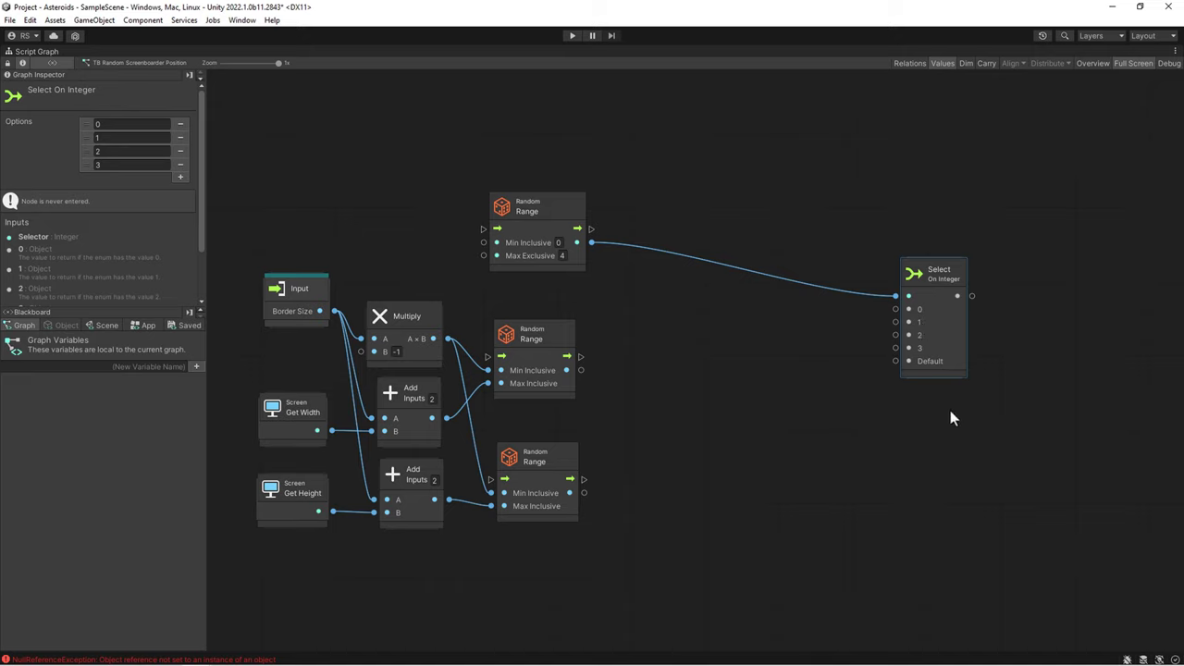
pyautogui.hotkey('ctrl', 'z')
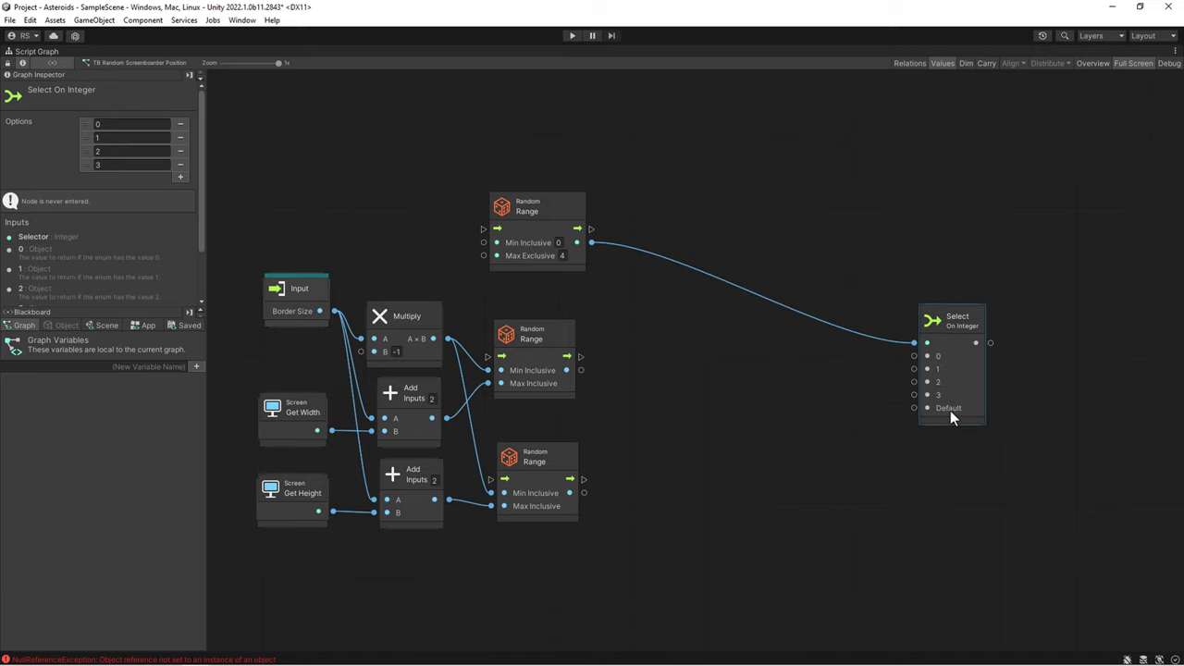
# - Add a Create Vector 3 (X, Y, Z) node beside the Select node
pyautogui.rightClick(777, 192)
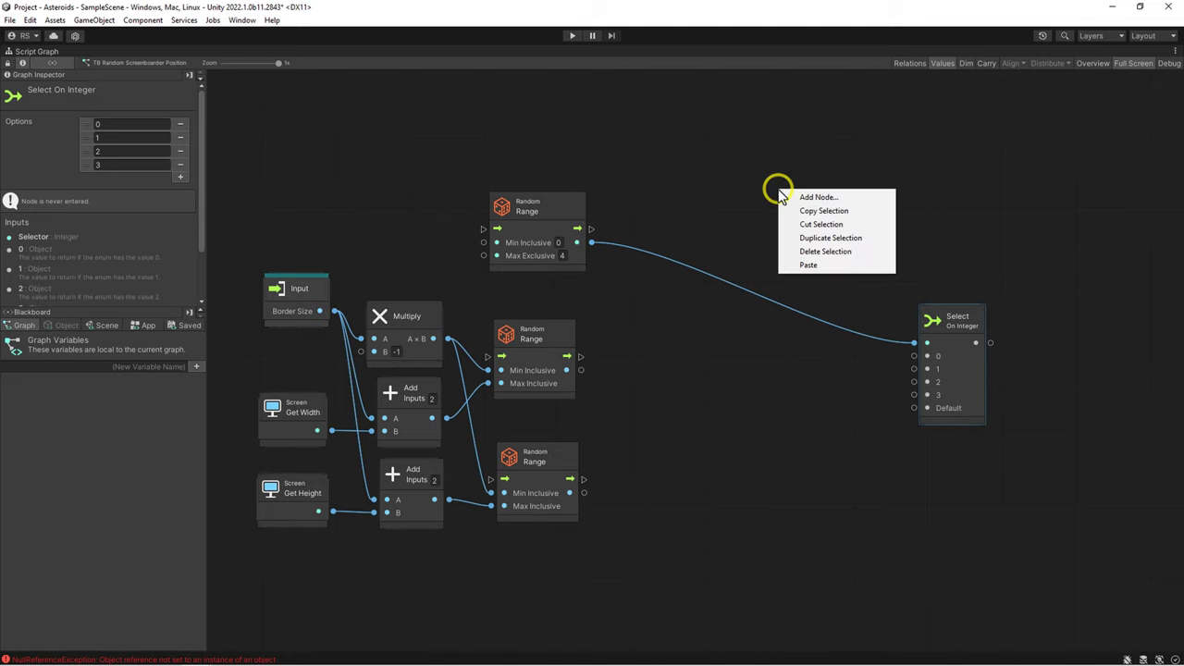
pyautogui.click(803, 197)
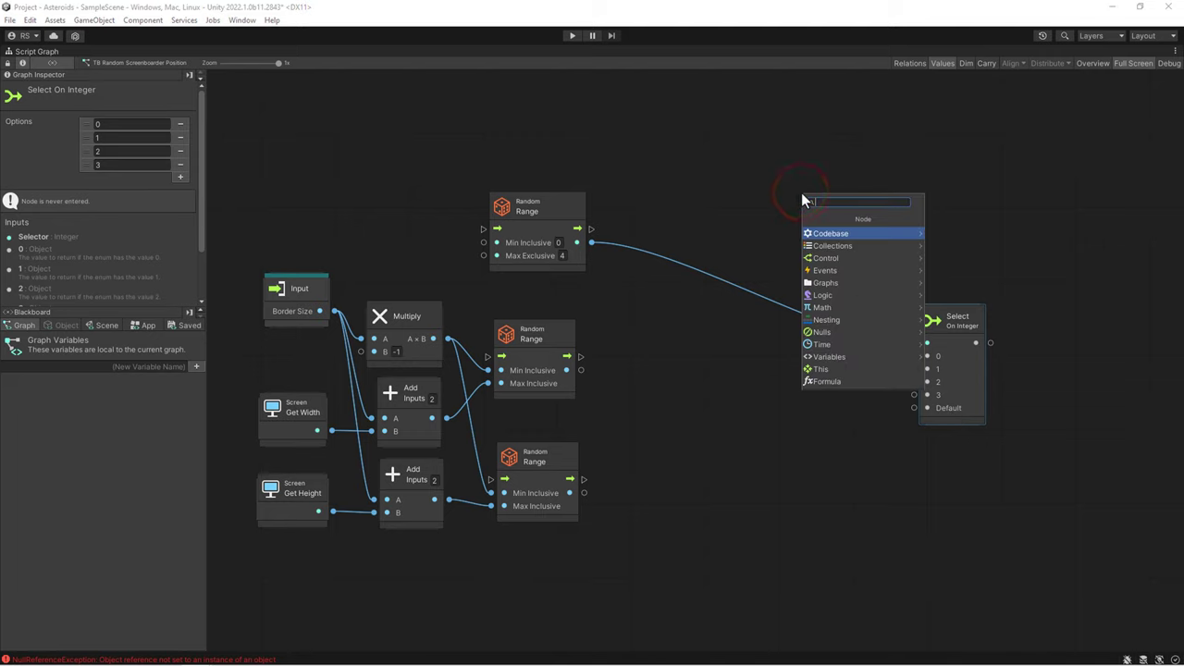
pyautogui.write('vector')
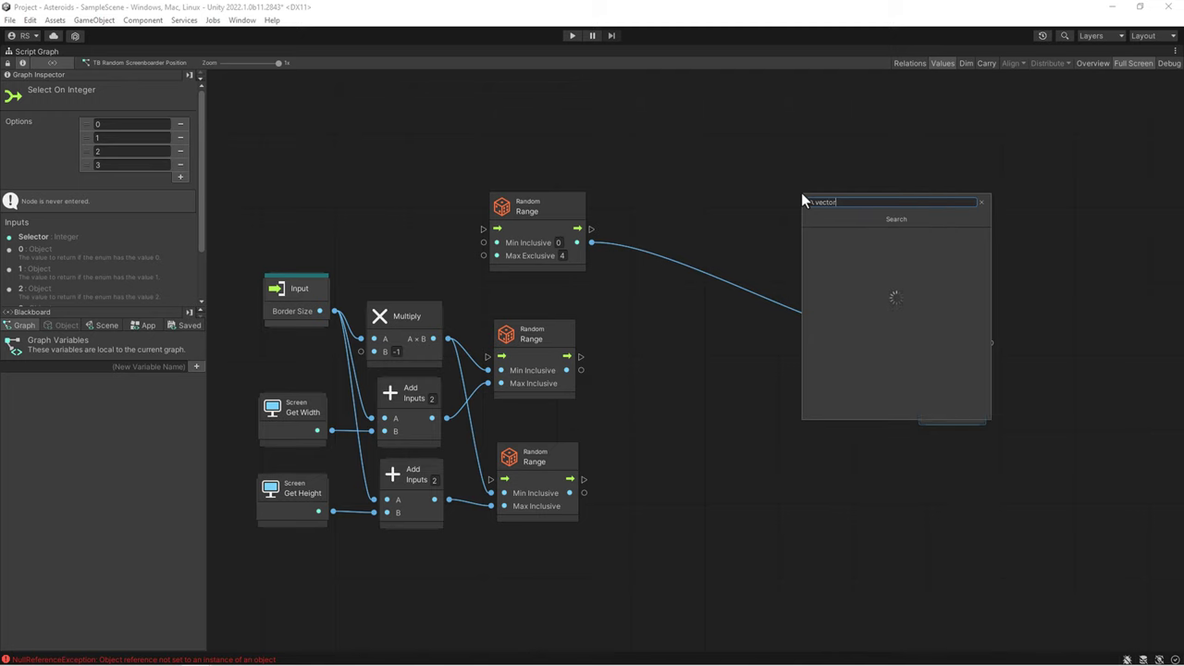
pyautogui.click(806, 234)
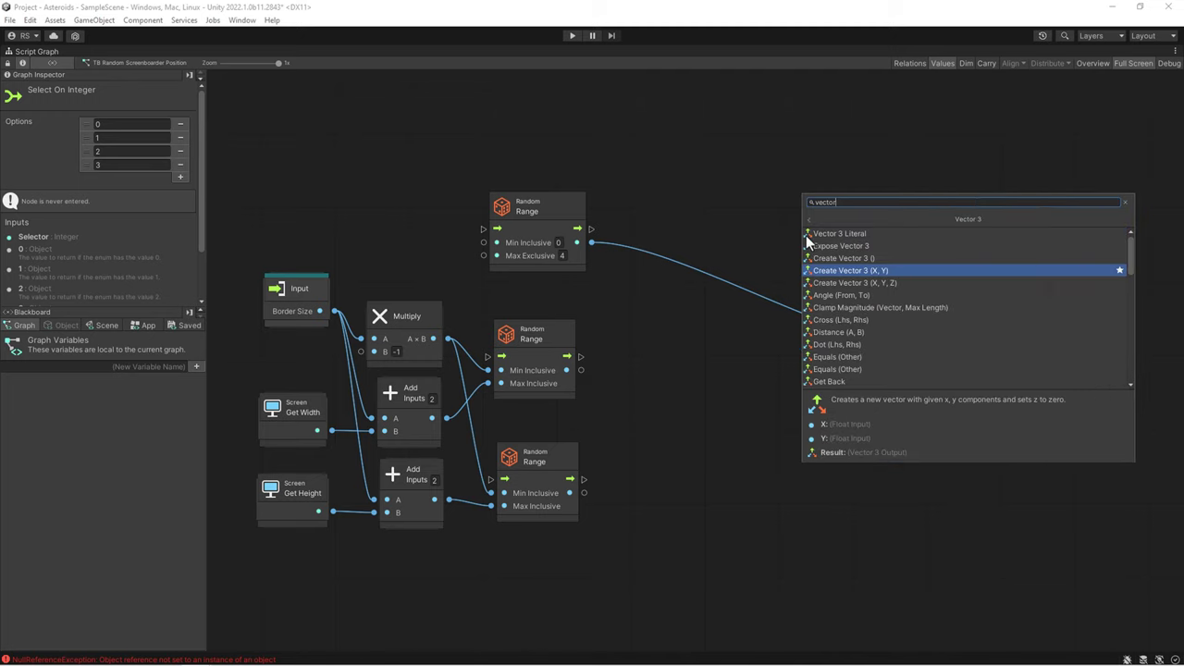
pyautogui.press('Down')
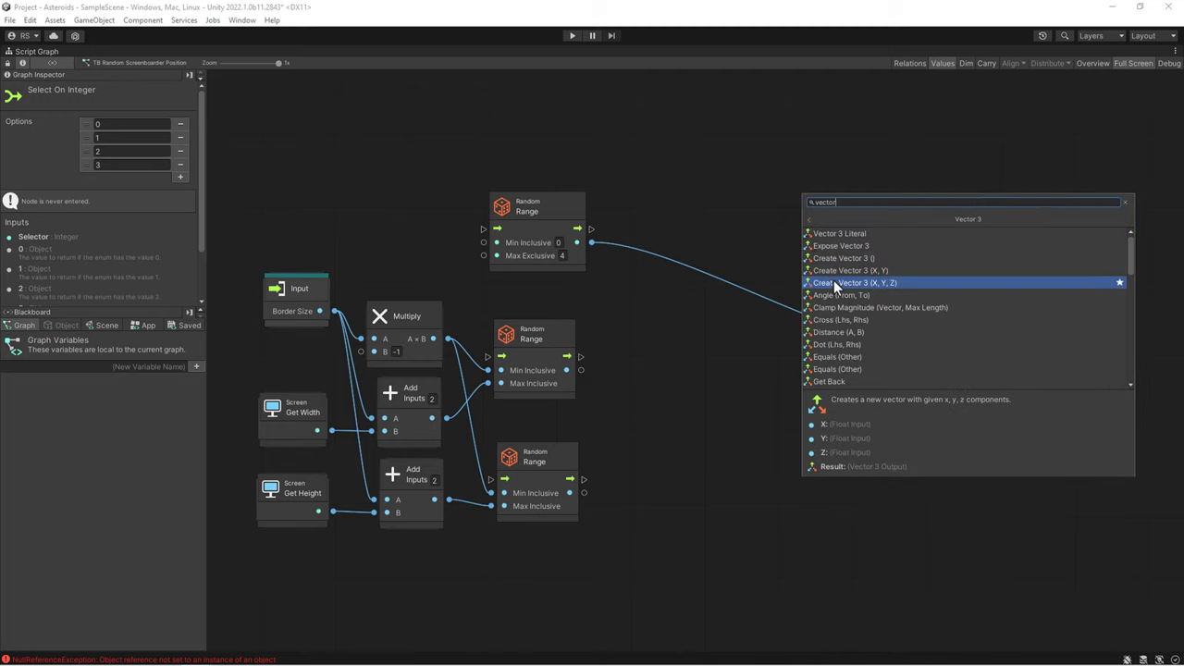
pyautogui.click(834, 282)
pyautogui.moveTo(824, 214); pyautogui.dragTo(812, 182)
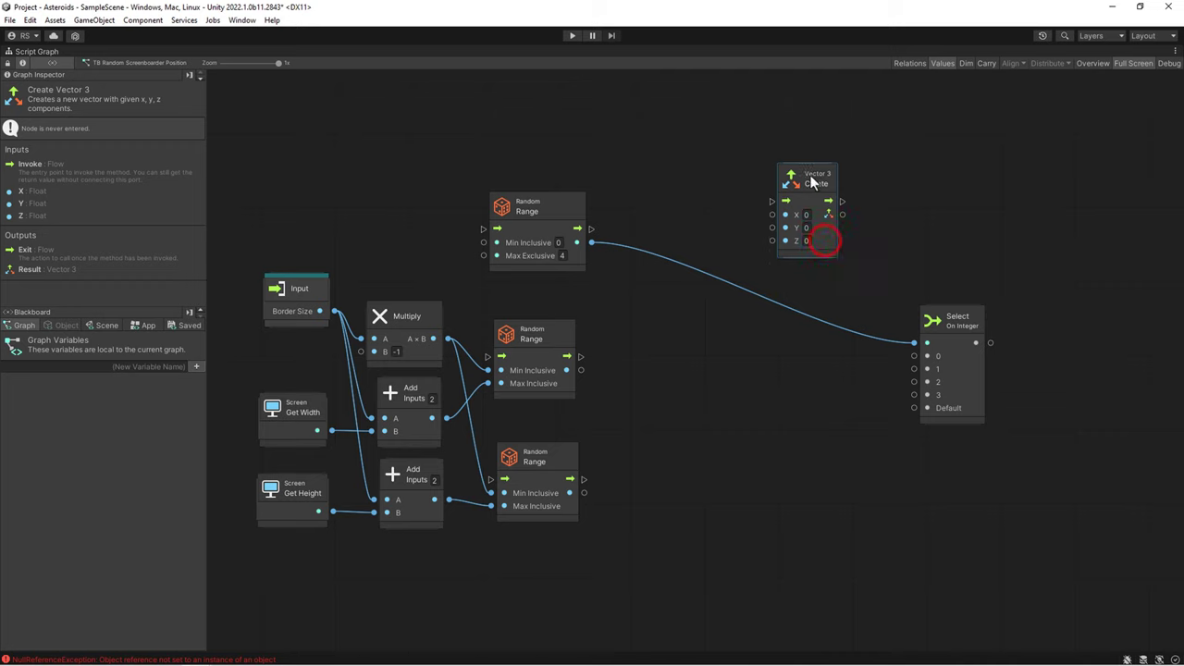
# - Duplicate the Create Vector 3 node into four copies arranged in a column
pyautogui.click(812, 182)
pyautogui.hotkey('ctrl', 'd')
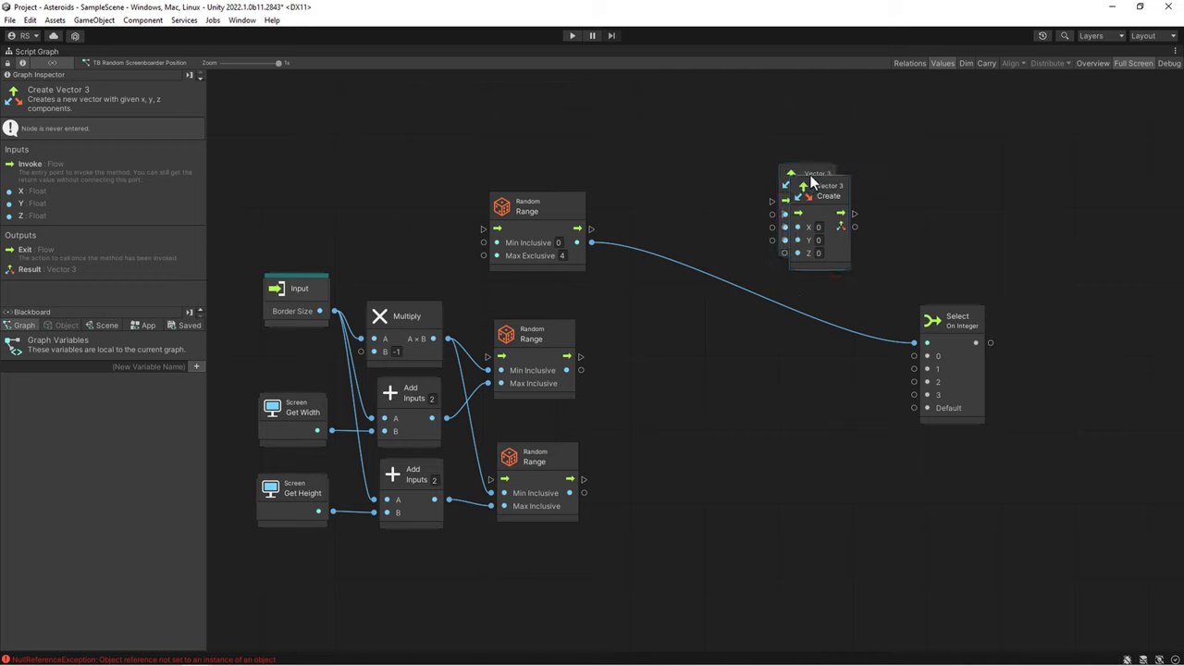
pyautogui.hotkey('ctrl', 'd')
pyautogui.hotkey('ctrl', 'd')
pyautogui.moveTo(849, 216); pyautogui.dragTo(828, 507)
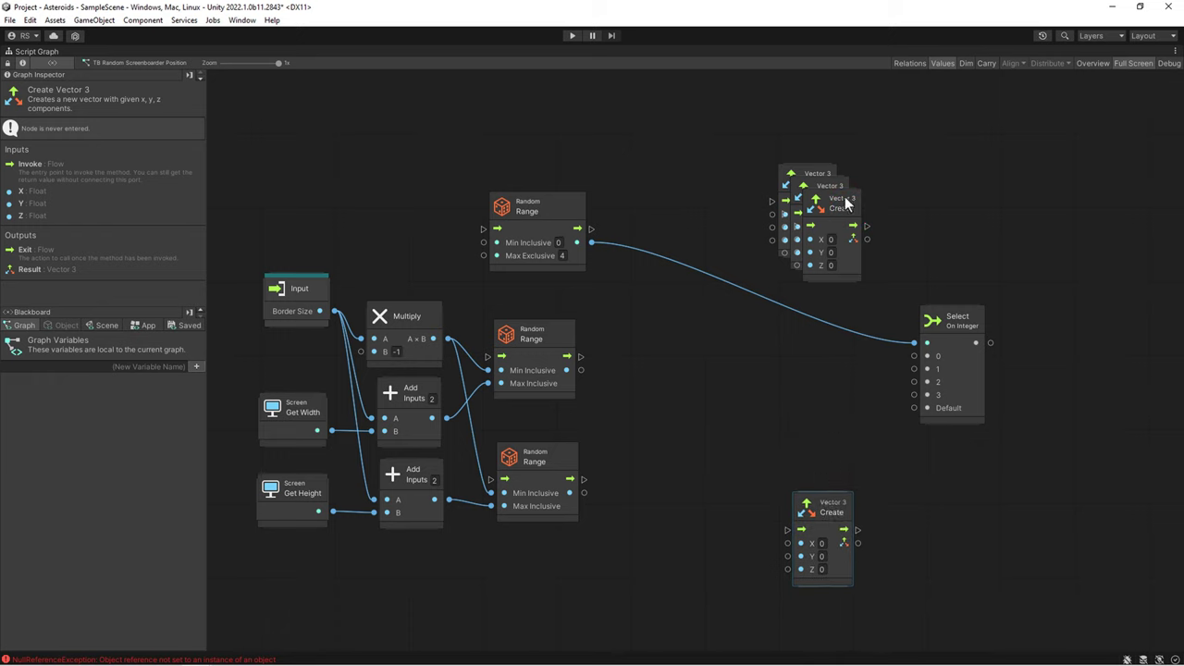
pyautogui.moveTo(844, 198); pyautogui.dragTo(837, 406)
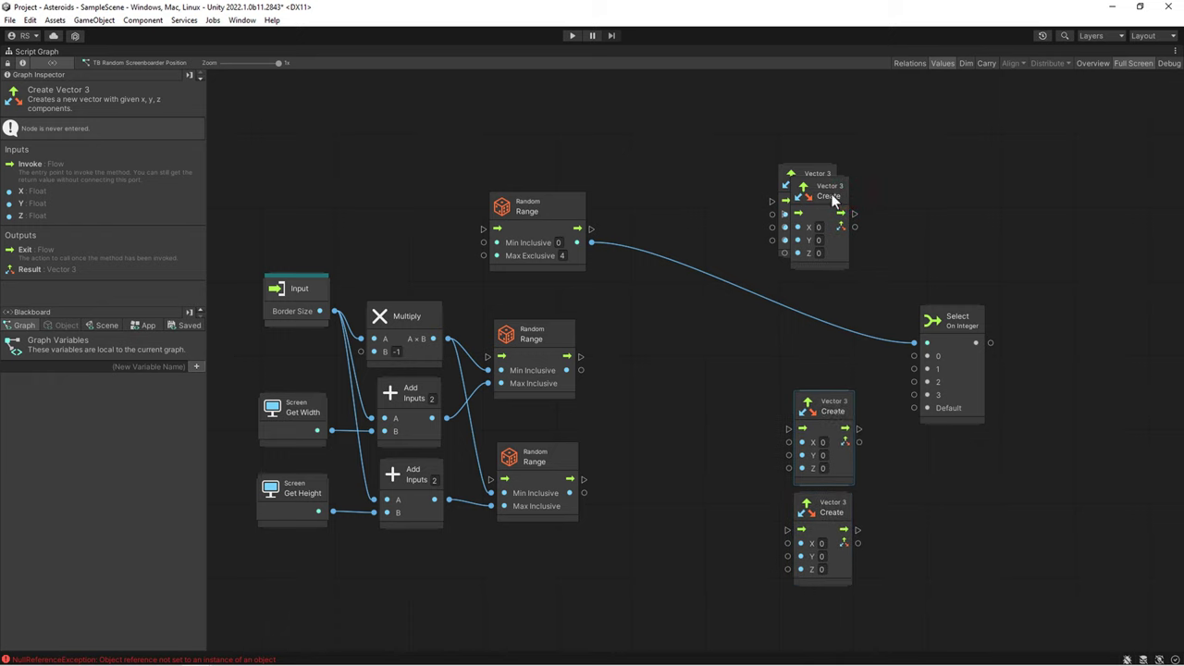
pyautogui.moveTo(836, 196); pyautogui.dragTo(819, 285)
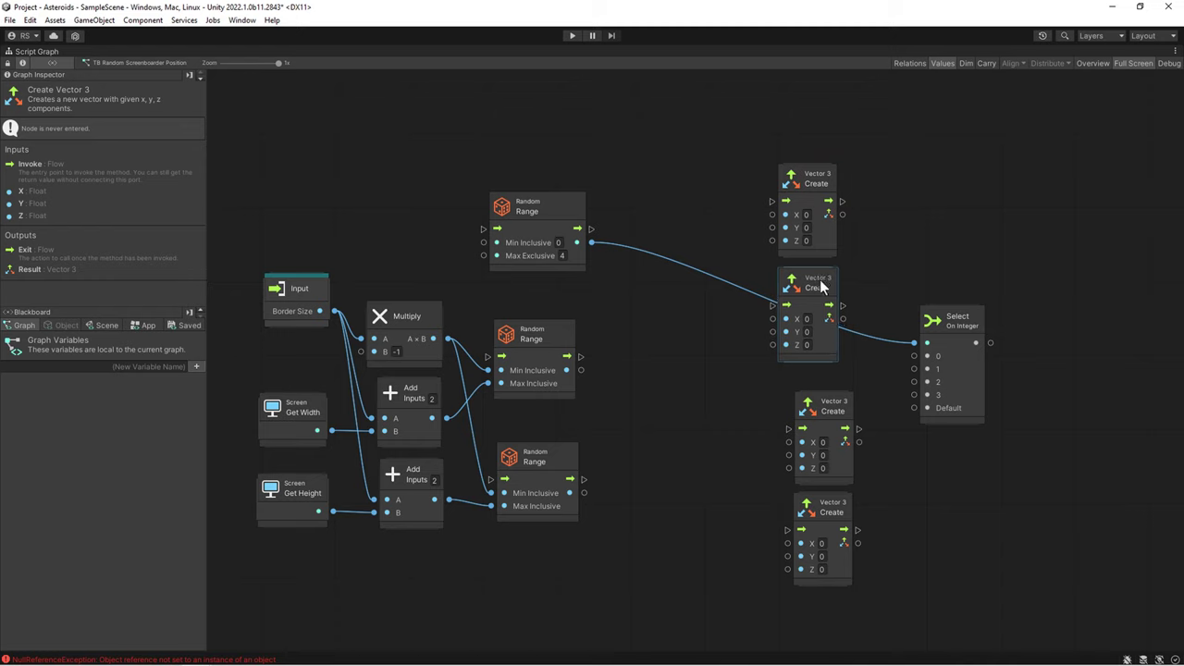
pyautogui.moveTo(840, 413); pyautogui.dragTo(827, 396)
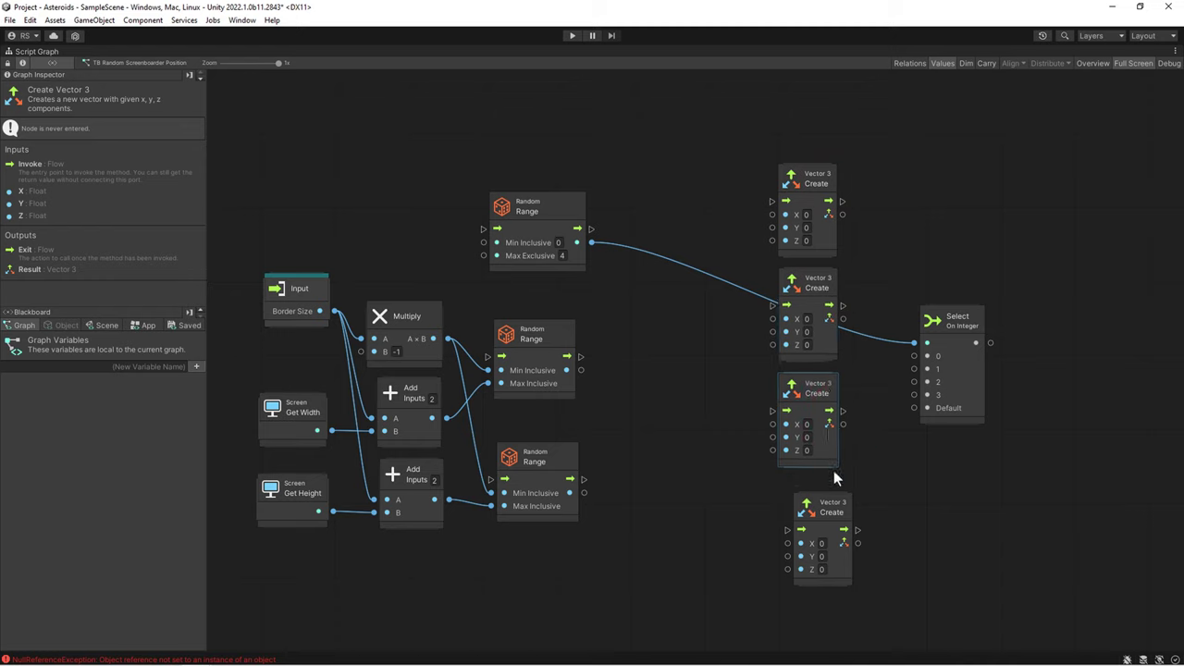
pyautogui.moveTo(835, 512); pyautogui.dragTo(822, 496)
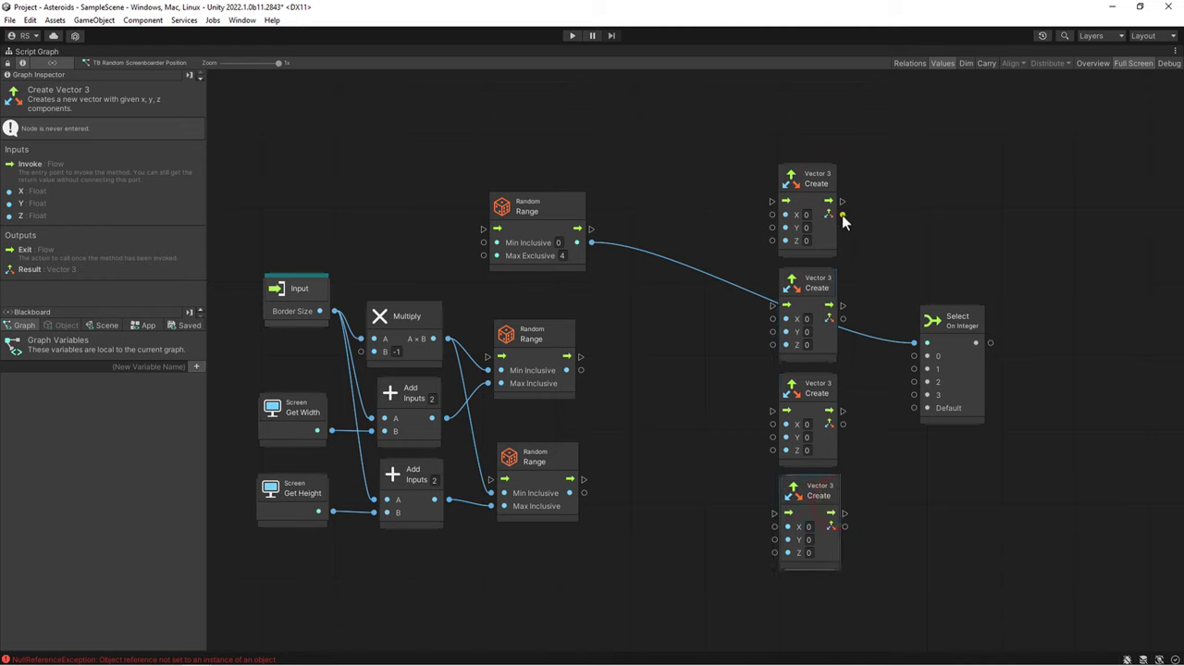
# - Connect the four vector Results to the Select node's 0, 1, 2 and 3 inputs
pyautogui.moveTo(843, 214); pyautogui.dragTo(914, 355)
pyautogui.moveTo(843, 318); pyautogui.dragTo(914, 368)
pyautogui.moveTo(843, 424); pyautogui.dragTo(914, 381)
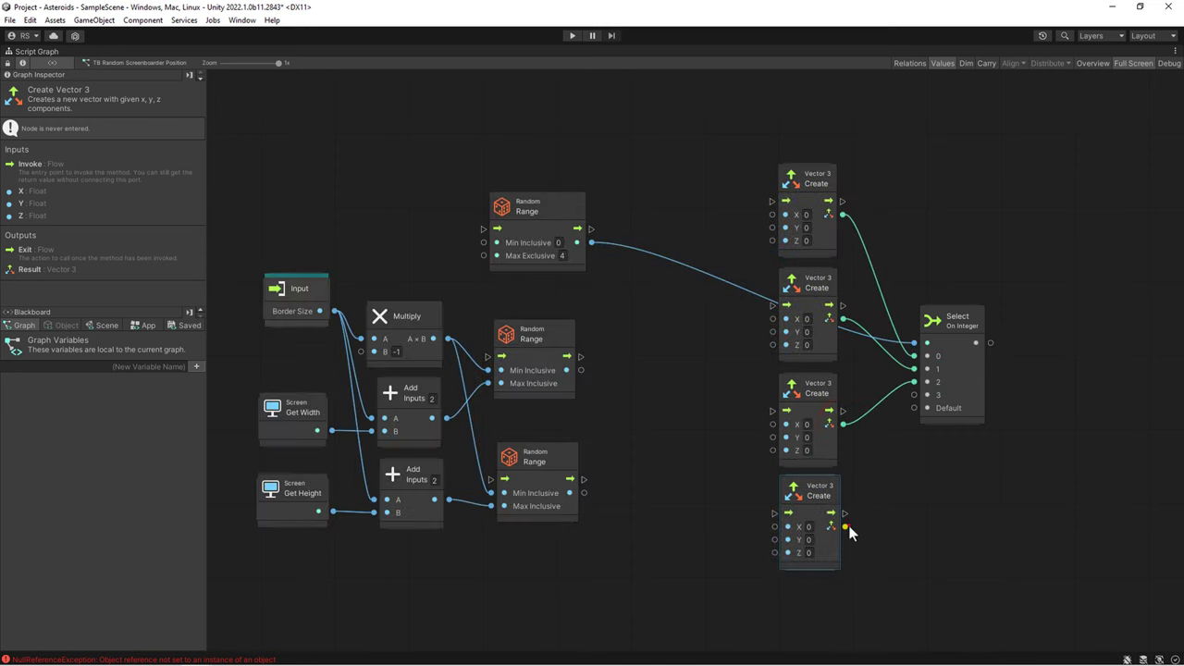
pyautogui.moveTo(844, 527); pyautogui.dragTo(916, 400)
# - Feed the first vector's X from the negated border size and its Y from the lower Random Range
pyautogui.doubleClick(374, 215)
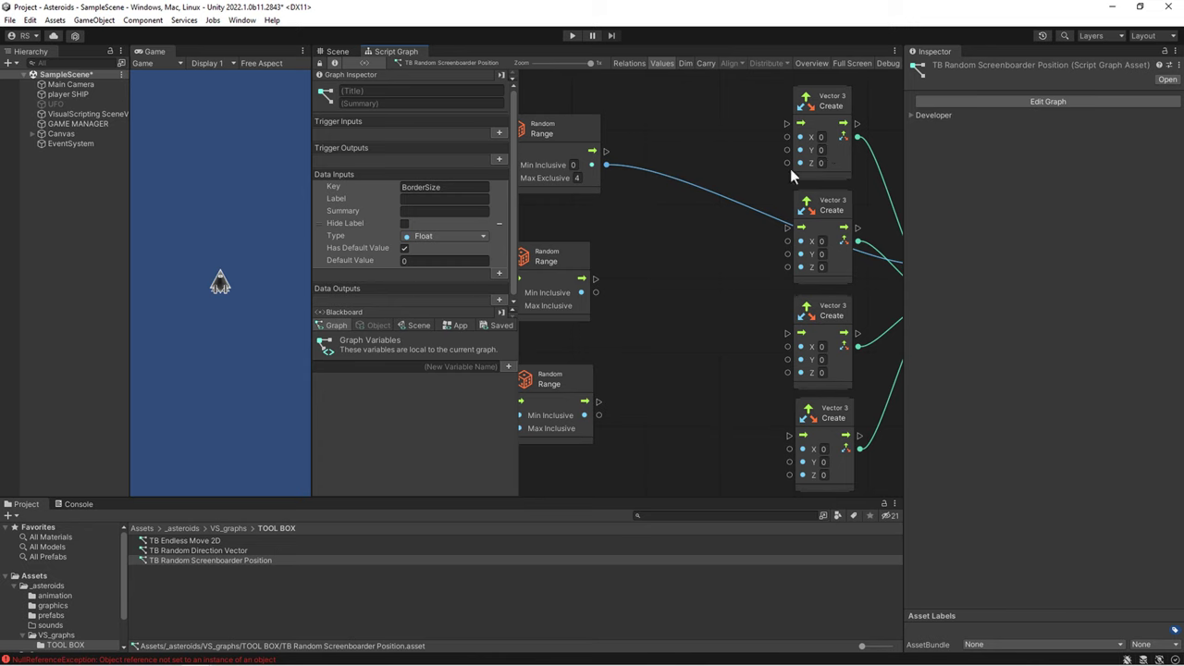
pyautogui.hotkey('shift', 'space')
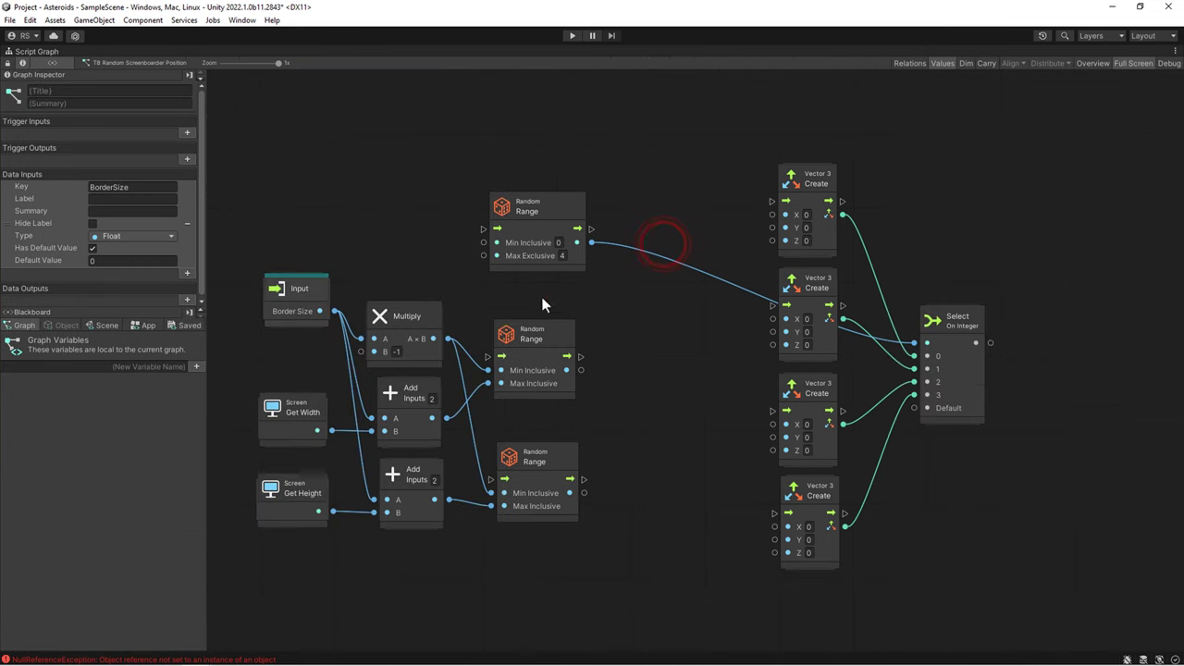
pyautogui.moveTo(448, 338); pyautogui.dragTo(774, 215)
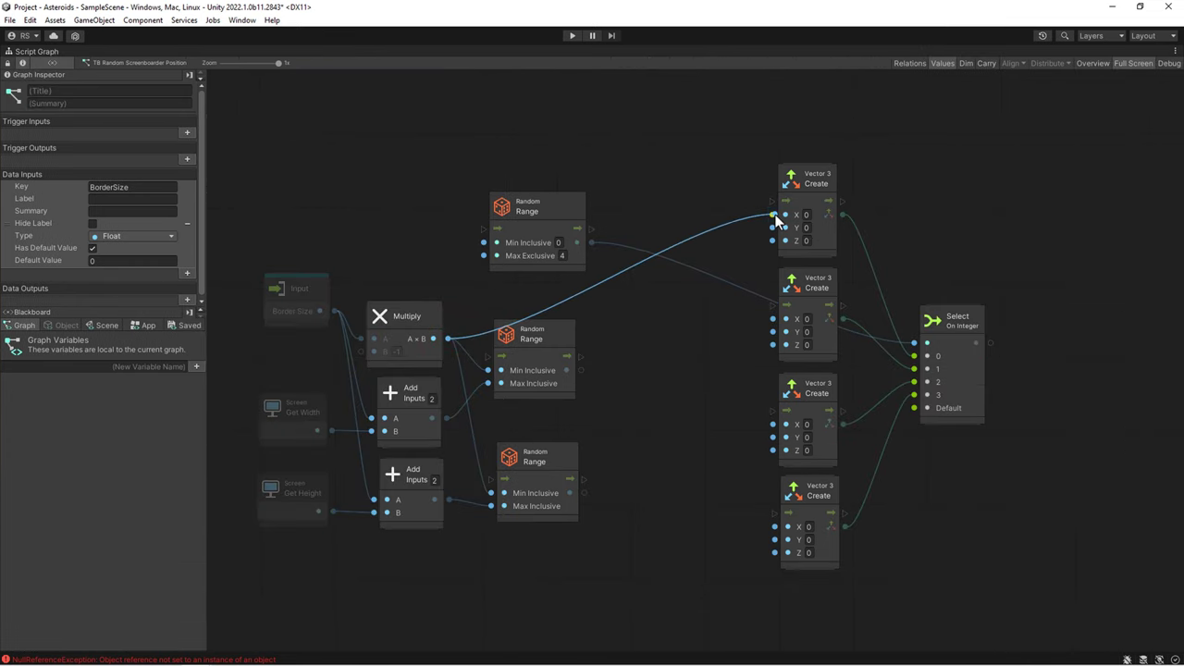
pyautogui.hotkey('shift', 'space')
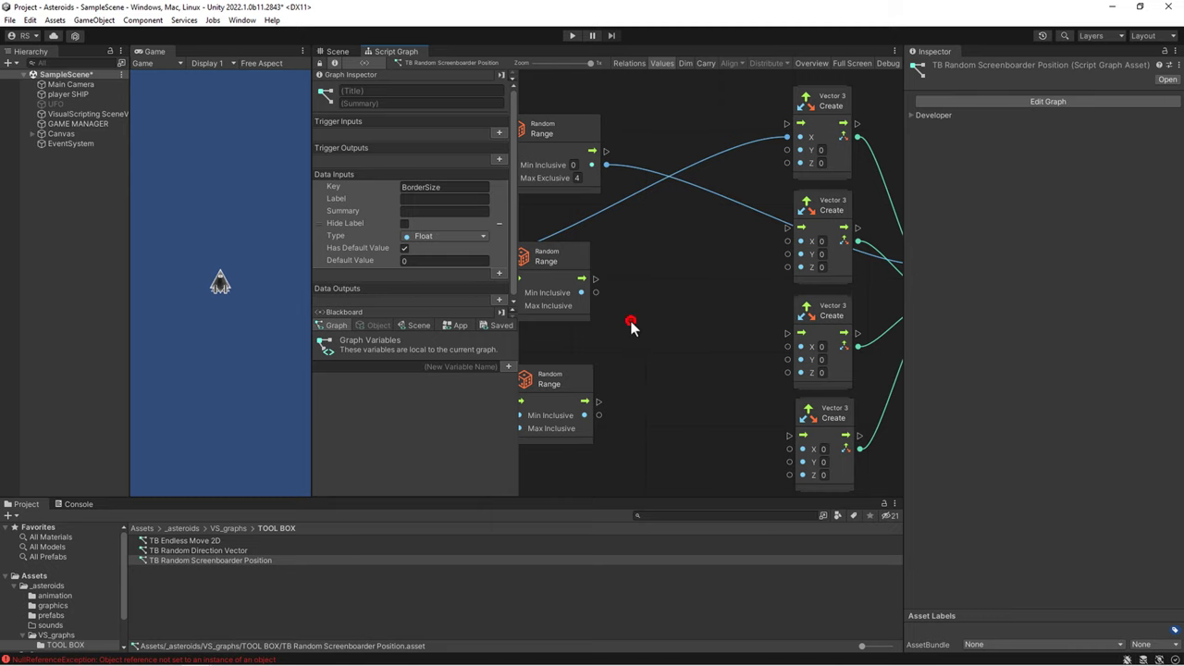
pyautogui.hotkey('shift', 'space')
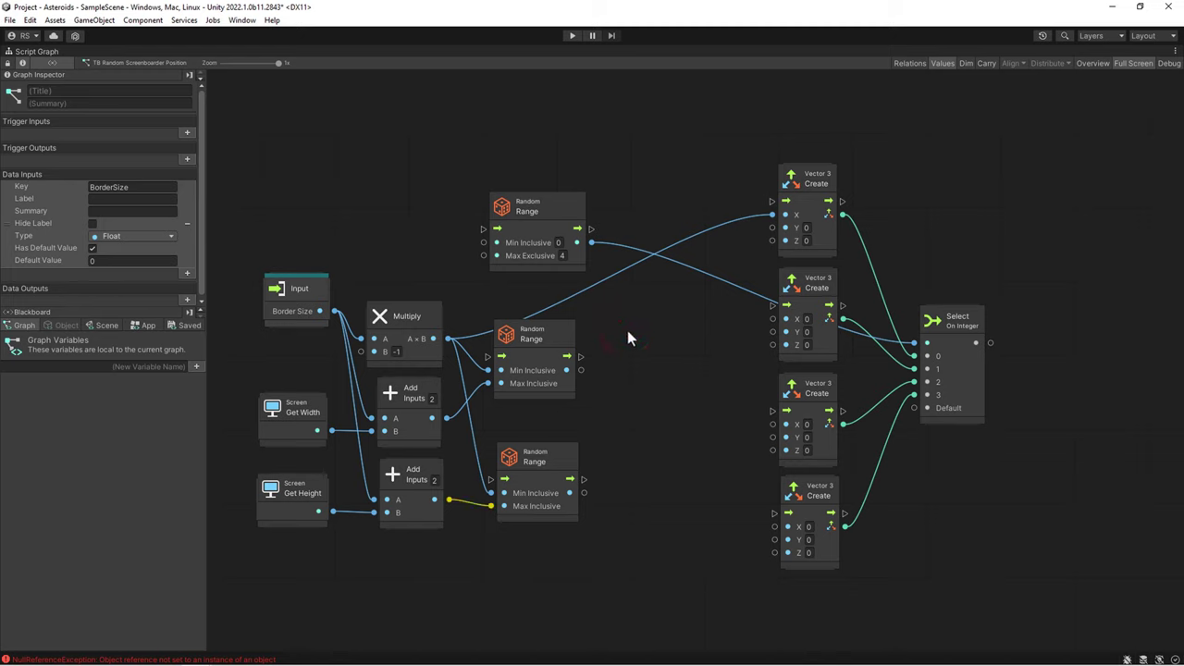
pyautogui.moveTo(584, 492); pyautogui.dragTo(772, 227)
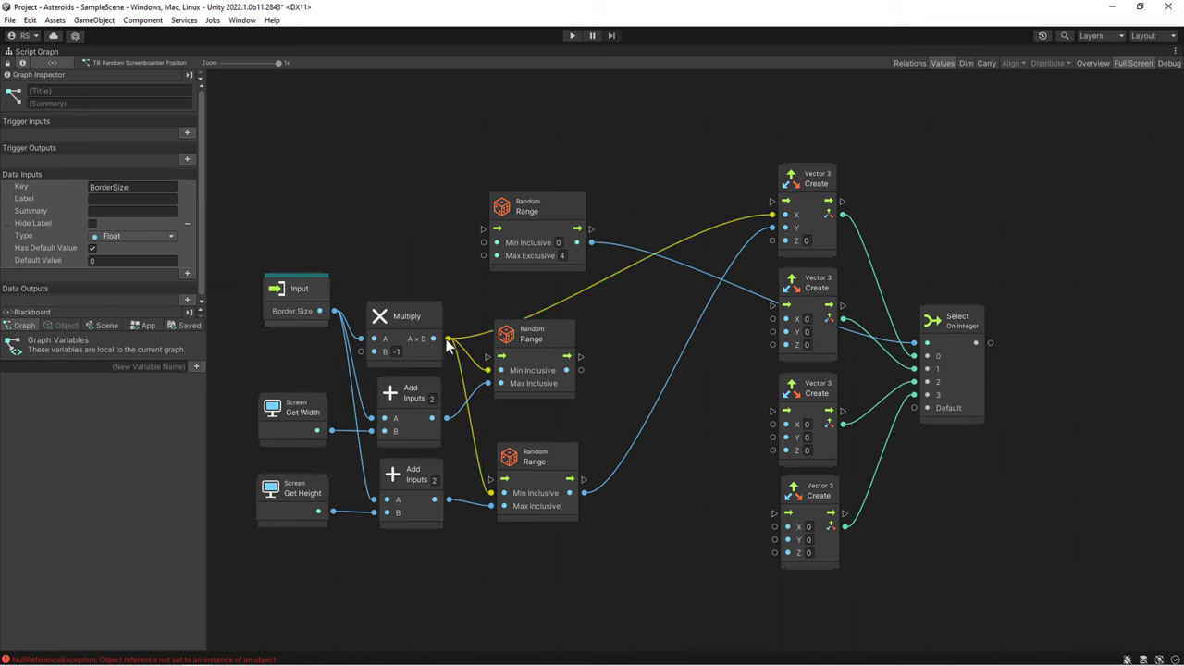
# - Wire the negated border, width and height sums, and Random Ranges into the remaining vectors' X and Y
pyautogui.moveTo(447, 338)
pyautogui.mouseDown()
pyautogui.moveTo(460, 352)
pyautogui.moveTo(772, 335)
pyautogui.mouseUp()
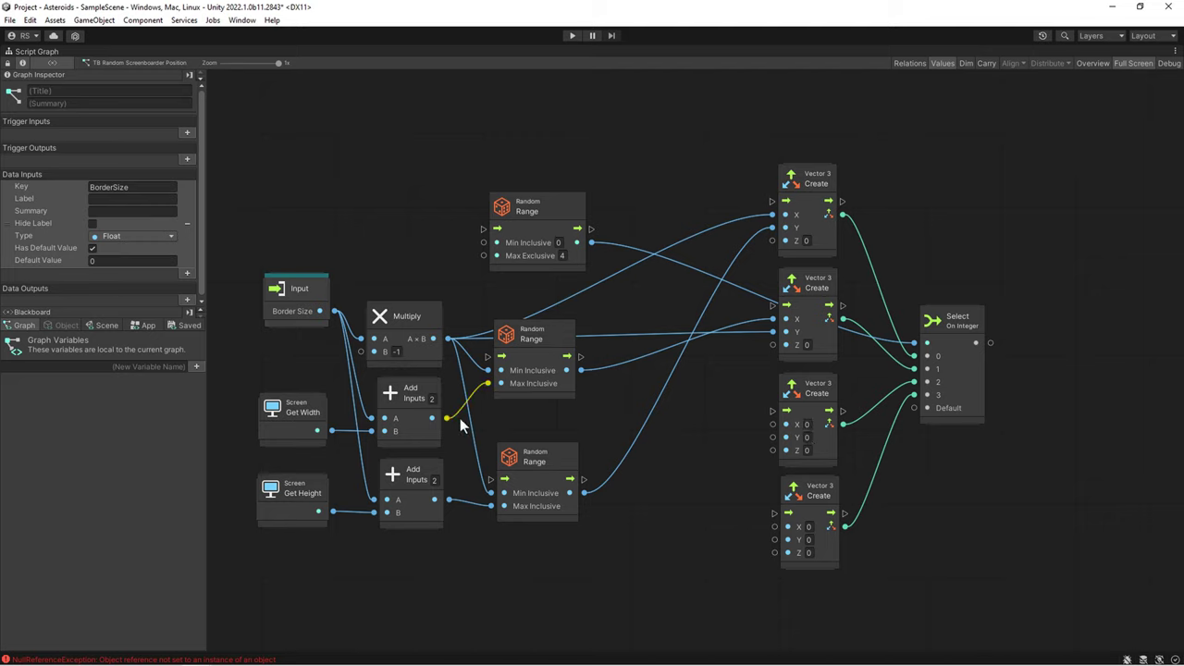
pyautogui.moveTo(505, 426); pyautogui.dragTo(773, 424)
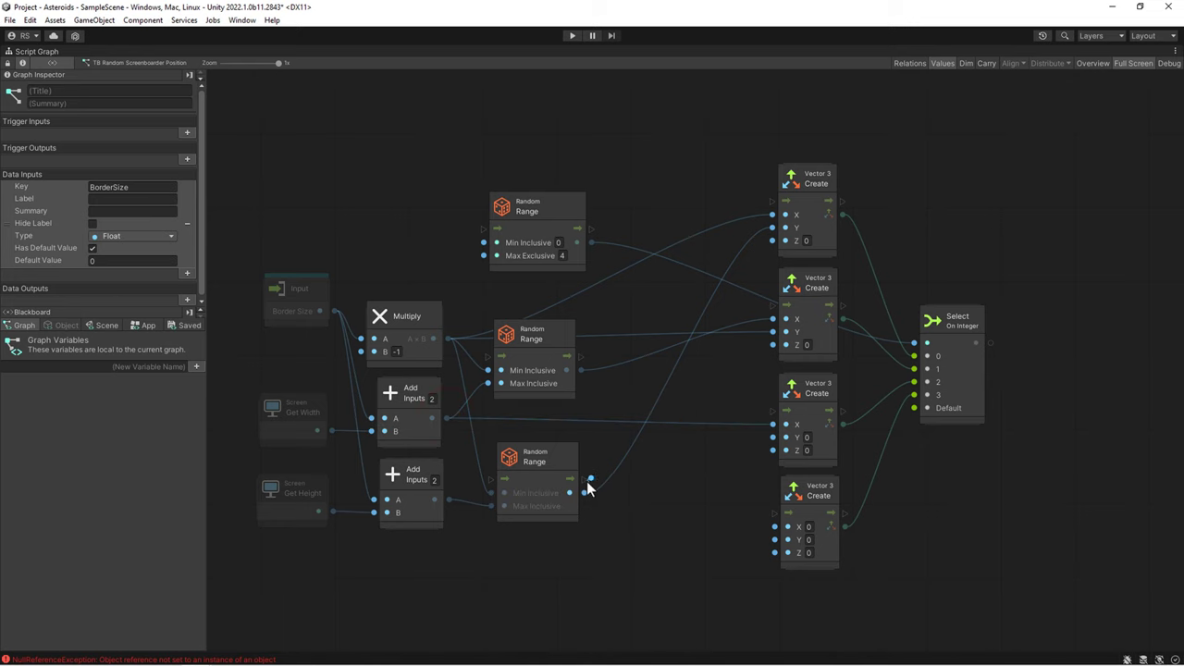
pyautogui.moveTo(570, 492); pyautogui.dragTo(772, 436)
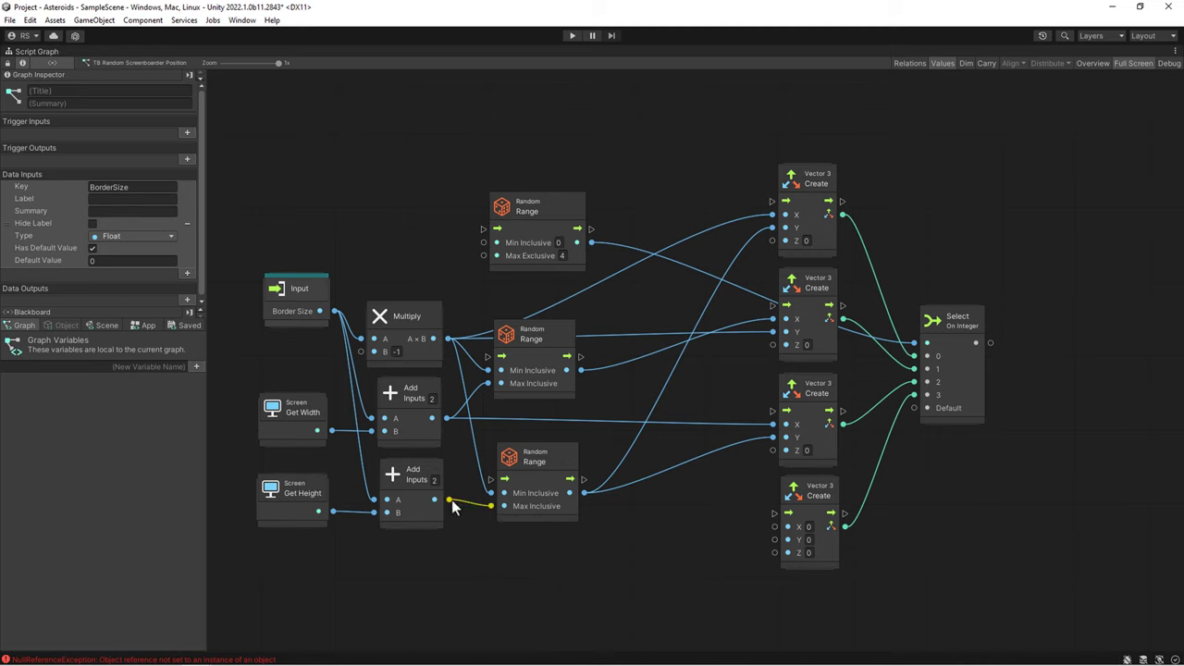
pyautogui.moveTo(449, 499)
pyautogui.mouseDown()
pyautogui.moveTo(777, 535)
pyautogui.moveTo(758, 539)
pyautogui.mouseUp()
pyautogui.moveTo(580, 369)
pyautogui.mouseDown()
pyautogui.moveTo(688, 492)
pyautogui.moveTo(775, 527)
pyautogui.mouseUp()
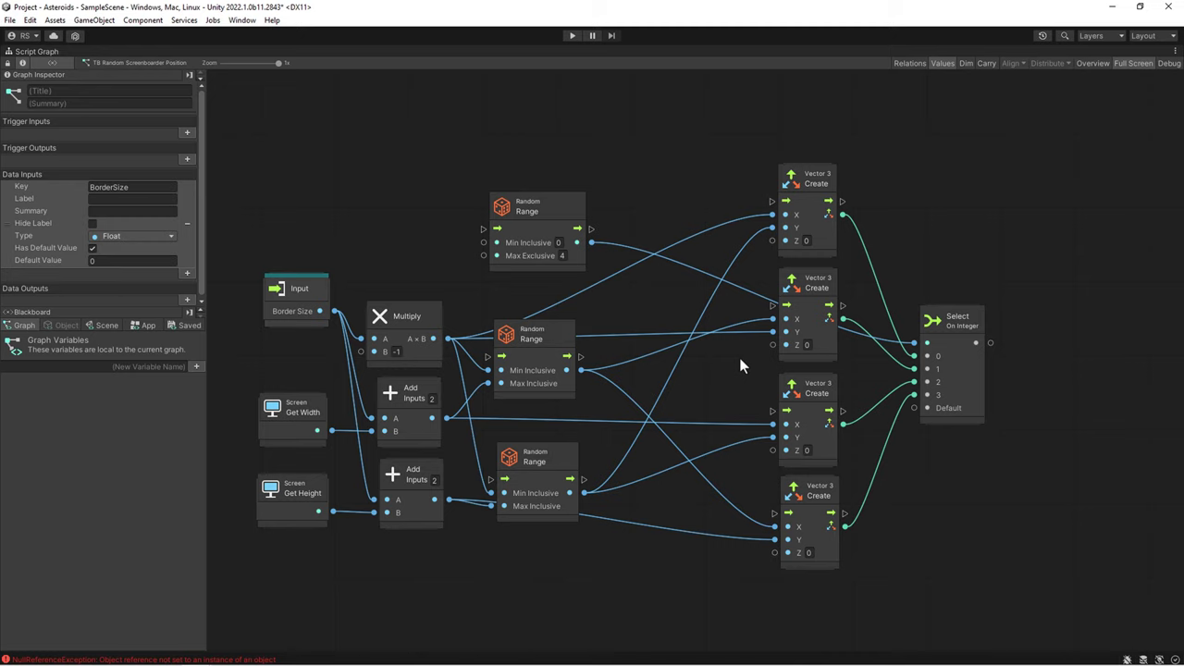
# - Move the four Vector 3 Create nodes and Select On Integer node left, nearer the Random Range nodes
pyautogui.moveTo(957, 318); pyautogui.dragTo(963, 321)
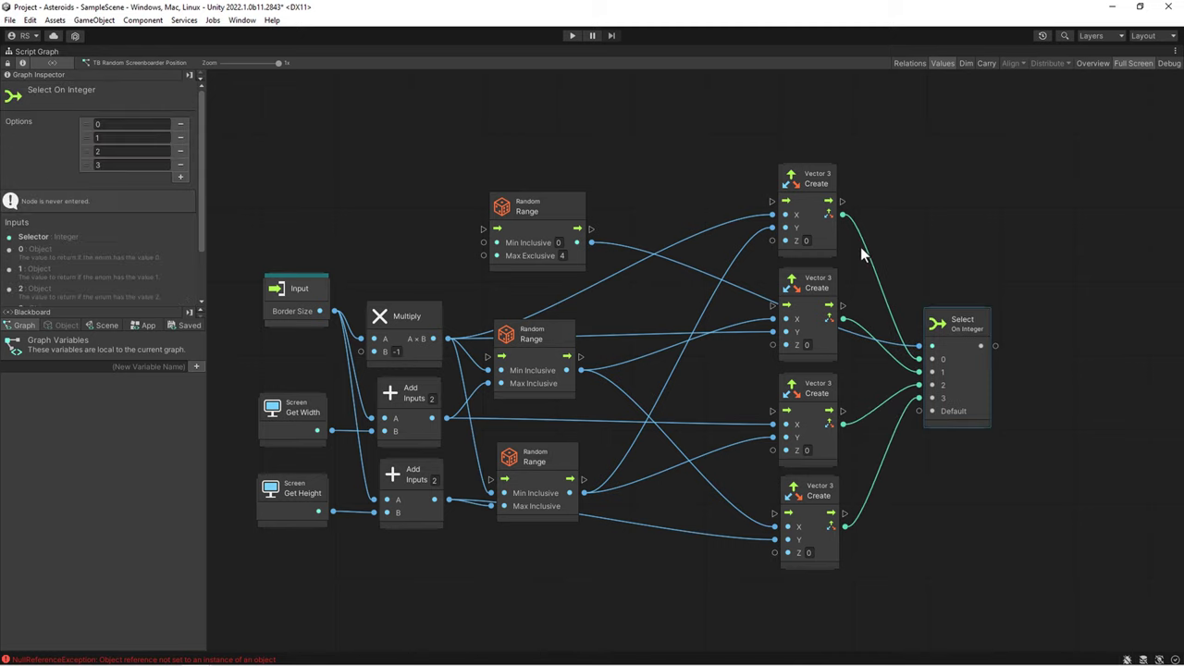
pyautogui.moveTo(843, 215); pyautogui.dragTo(922, 414)
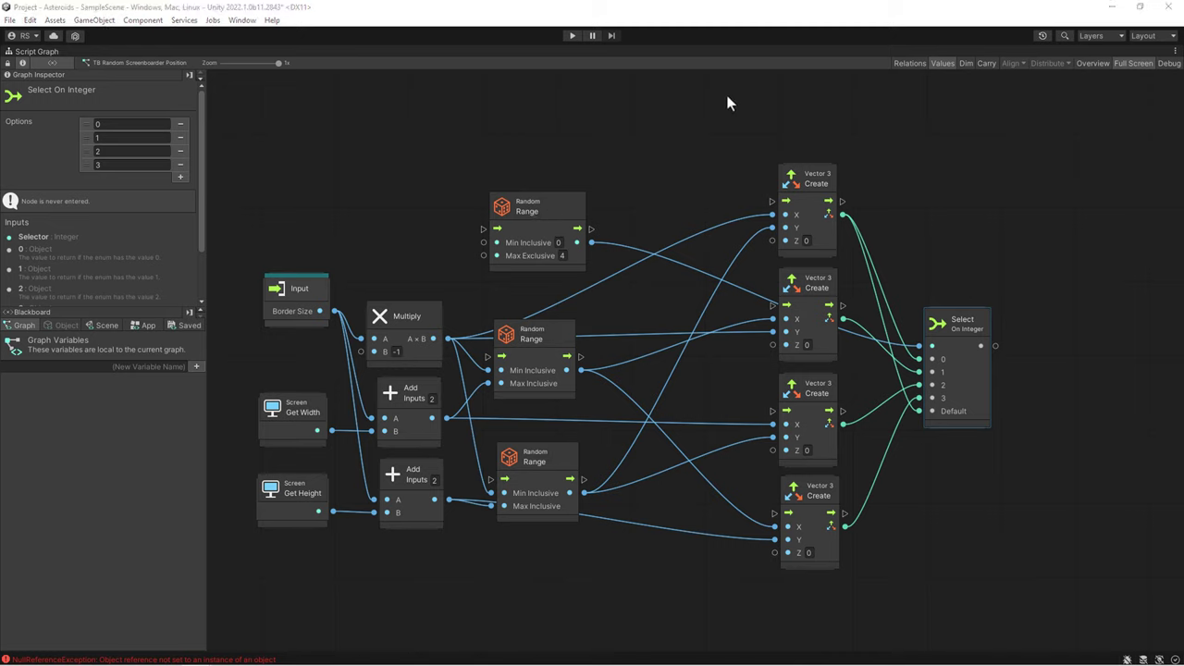
pyautogui.moveTo(727, 141); pyautogui.dragTo(995, 600)
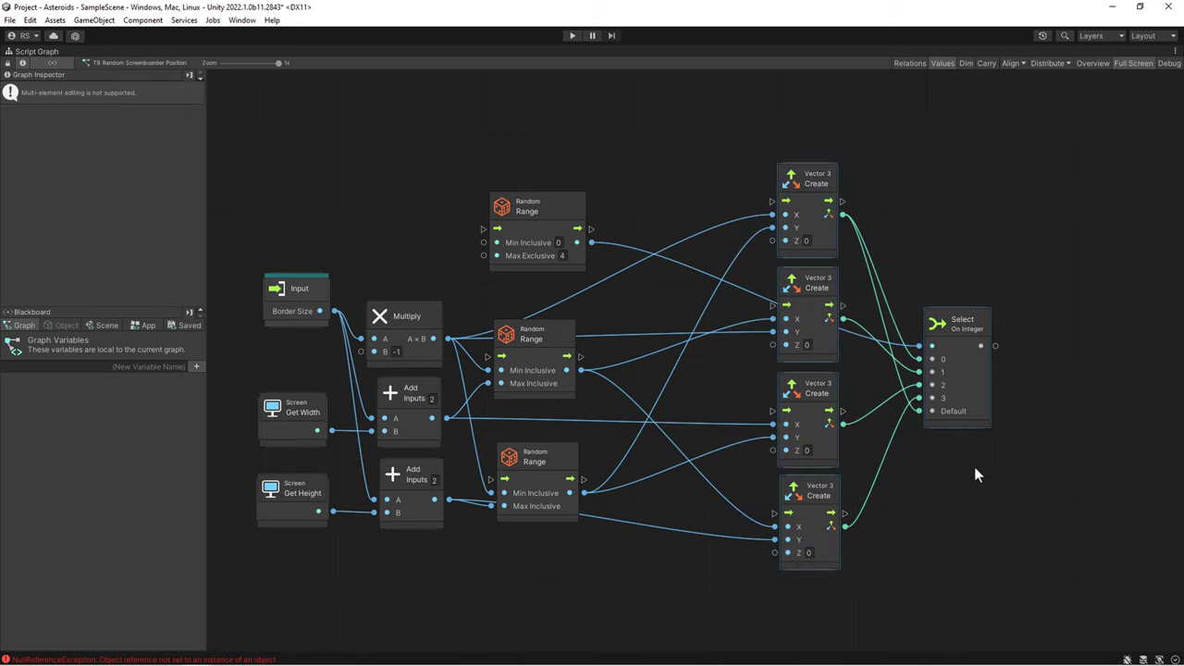
pyautogui.moveTo(962, 389); pyautogui.dragTo(884, 393)
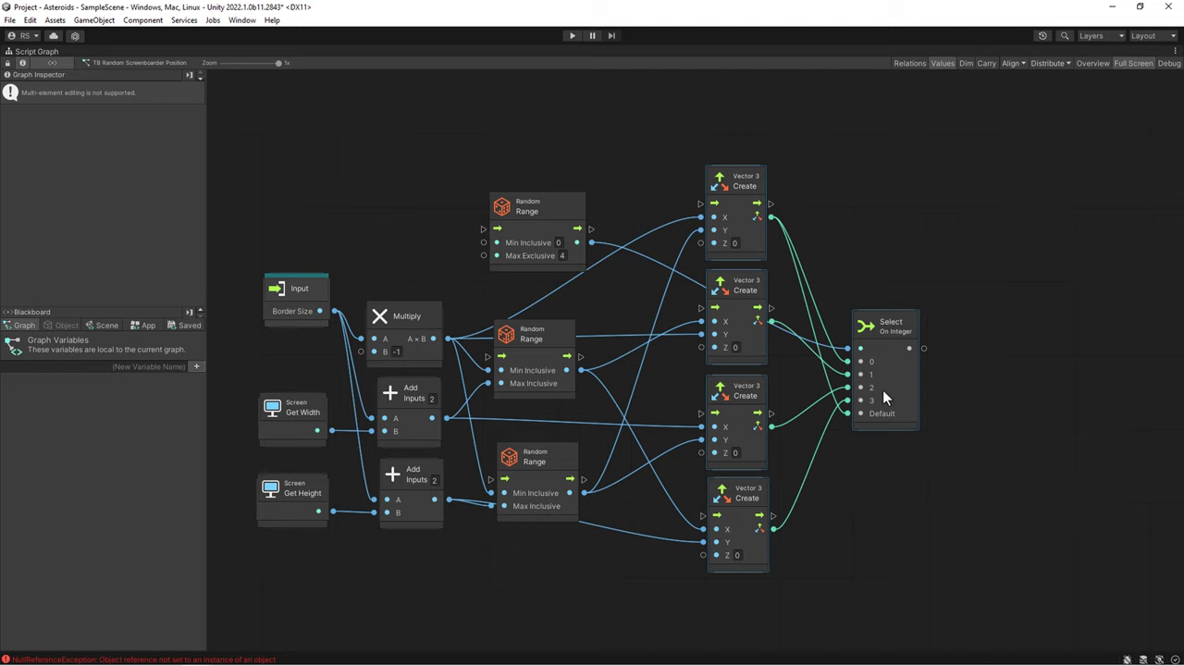
# - Add a Screen To World Point node and wire Select's result into its Position input
pyautogui.rightClick(1015, 263)
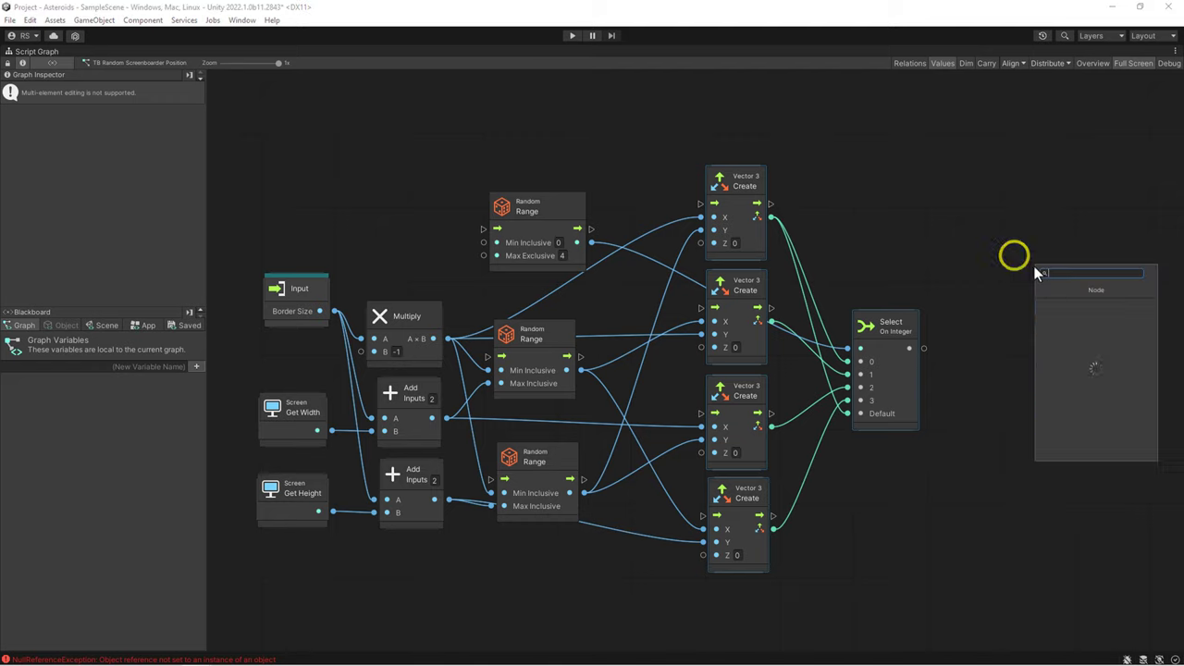
pyautogui.write('screen to')
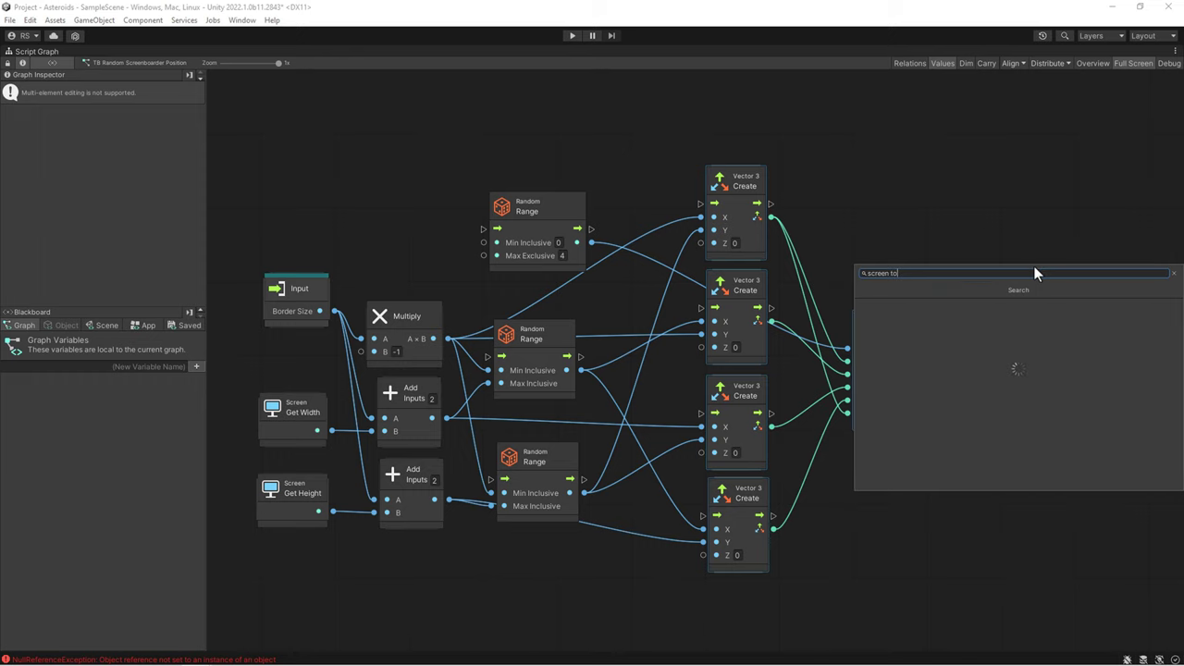
pyautogui.write(' world')
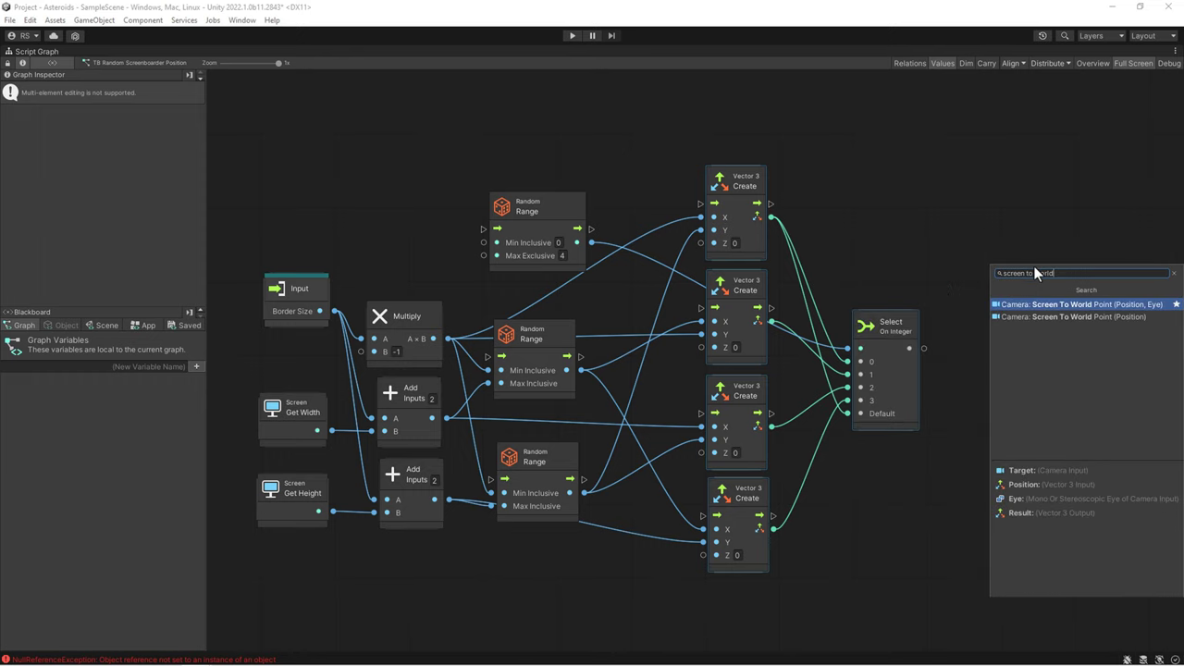
pyautogui.click(1040, 315)
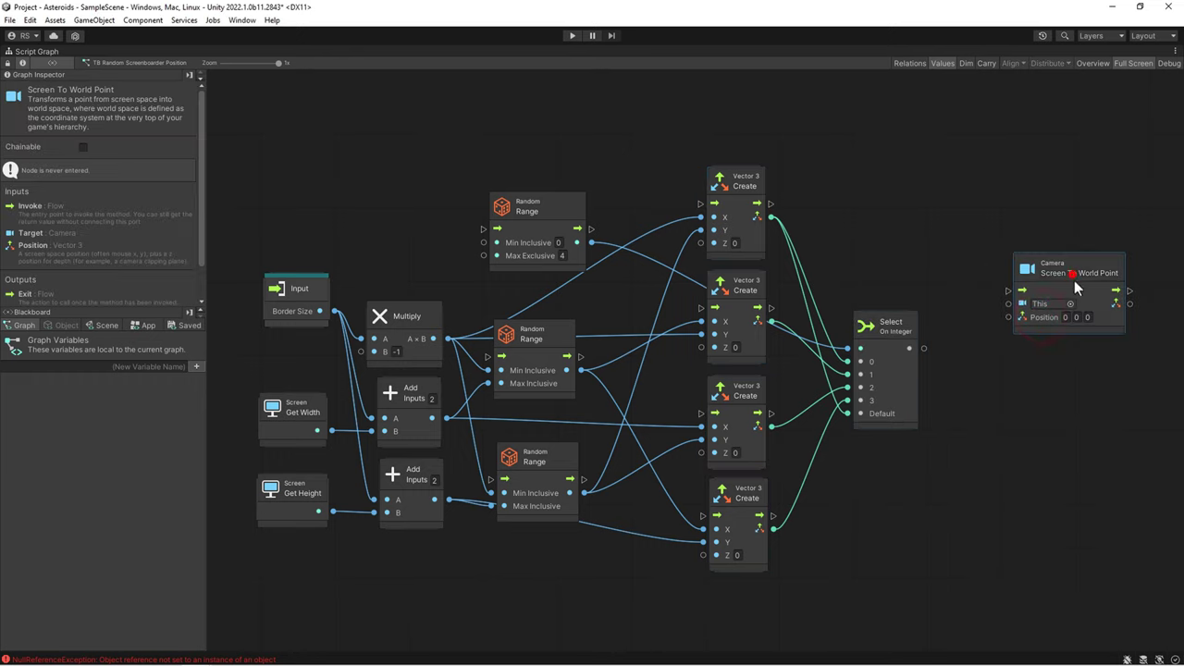
pyautogui.moveTo(1064, 288); pyautogui.dragTo(1025, 306)
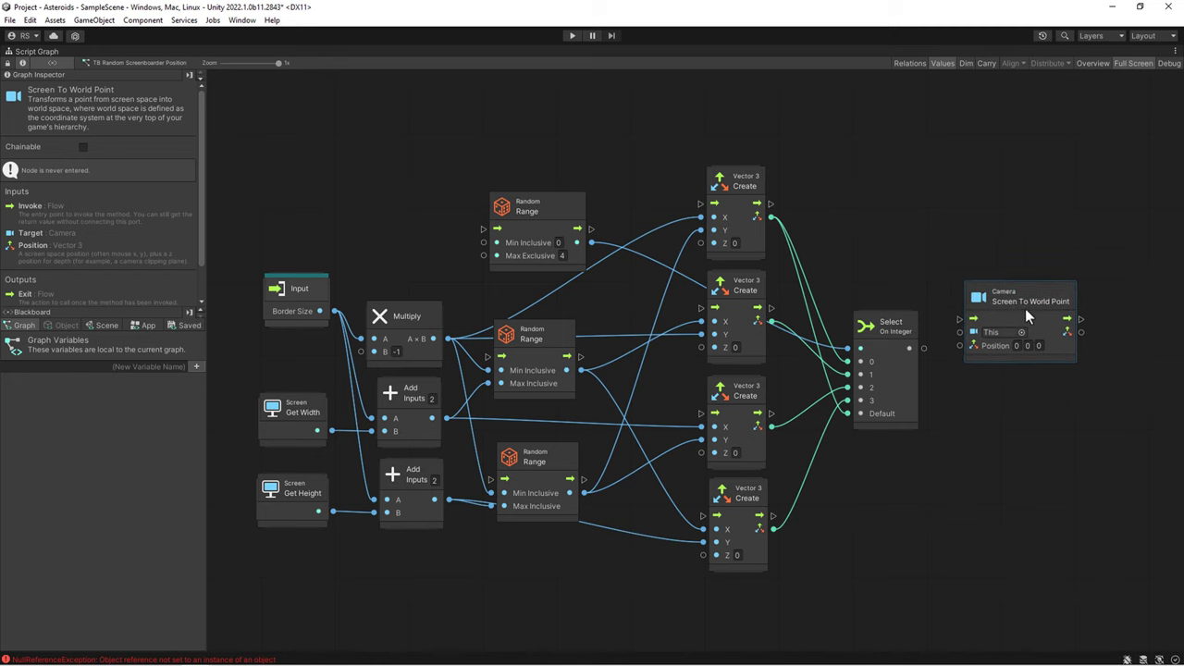
pyautogui.moveTo(926, 348); pyautogui.dragTo(964, 347)
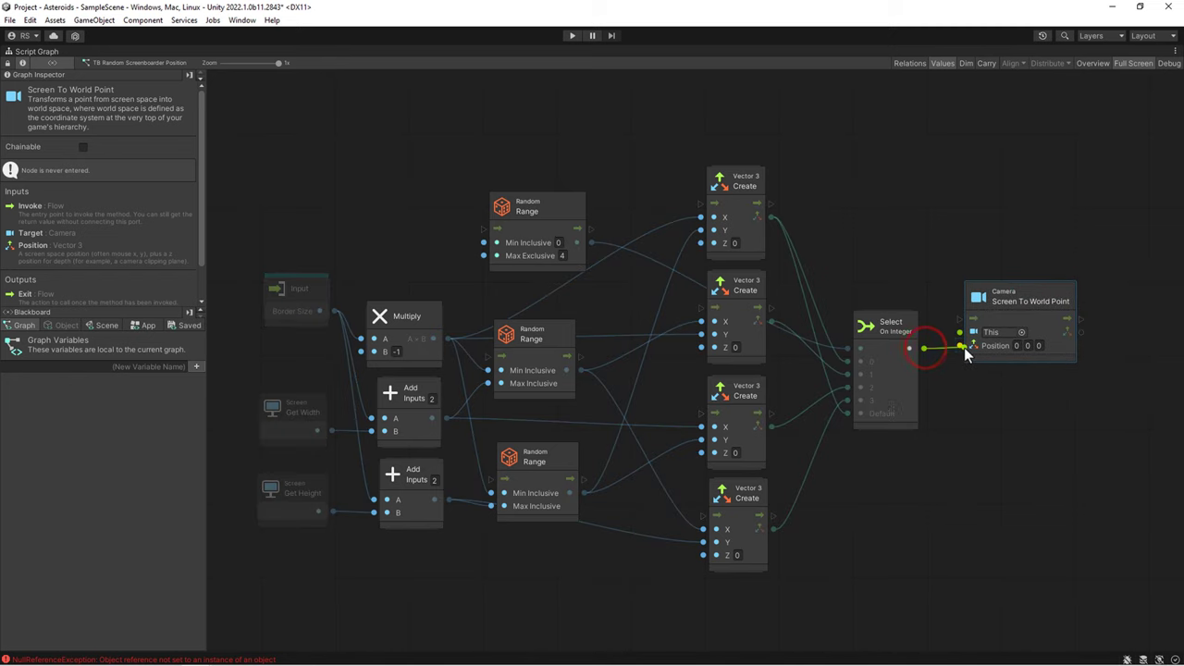
pyautogui.click(1032, 291)
pyautogui.moveTo(1040, 296); pyautogui.dragTo(1043, 296)
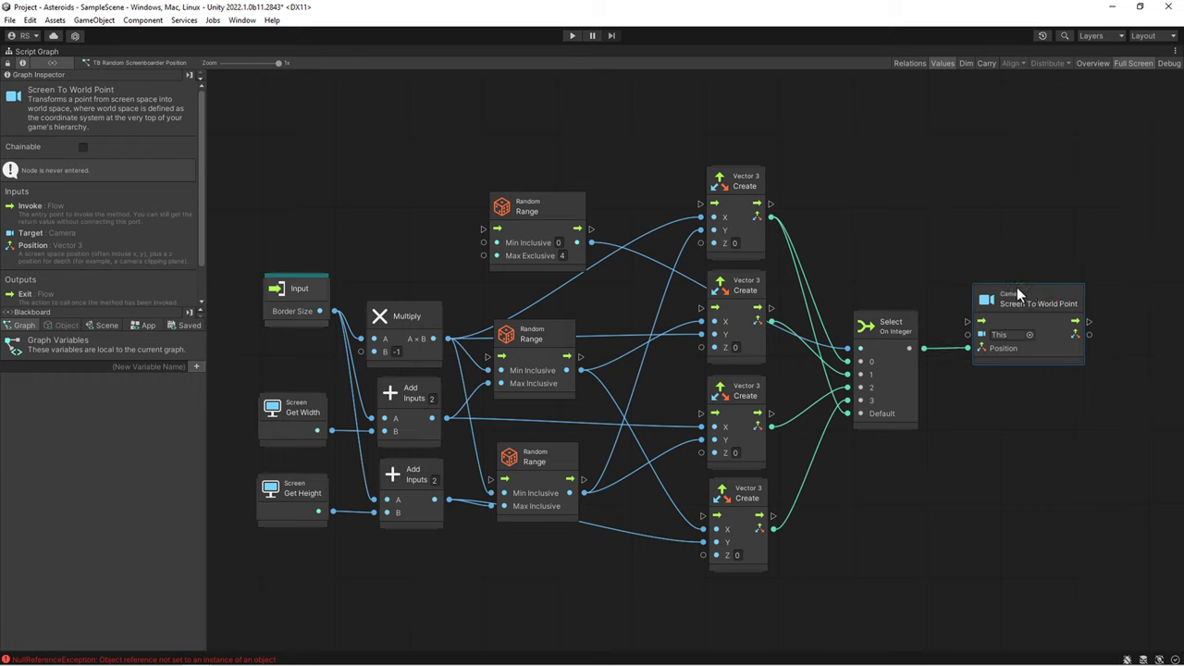
# - Add a Game Object Find node named 'Main Camera' and feed it into Screen To World Point
pyautogui.rightClick(974, 173)
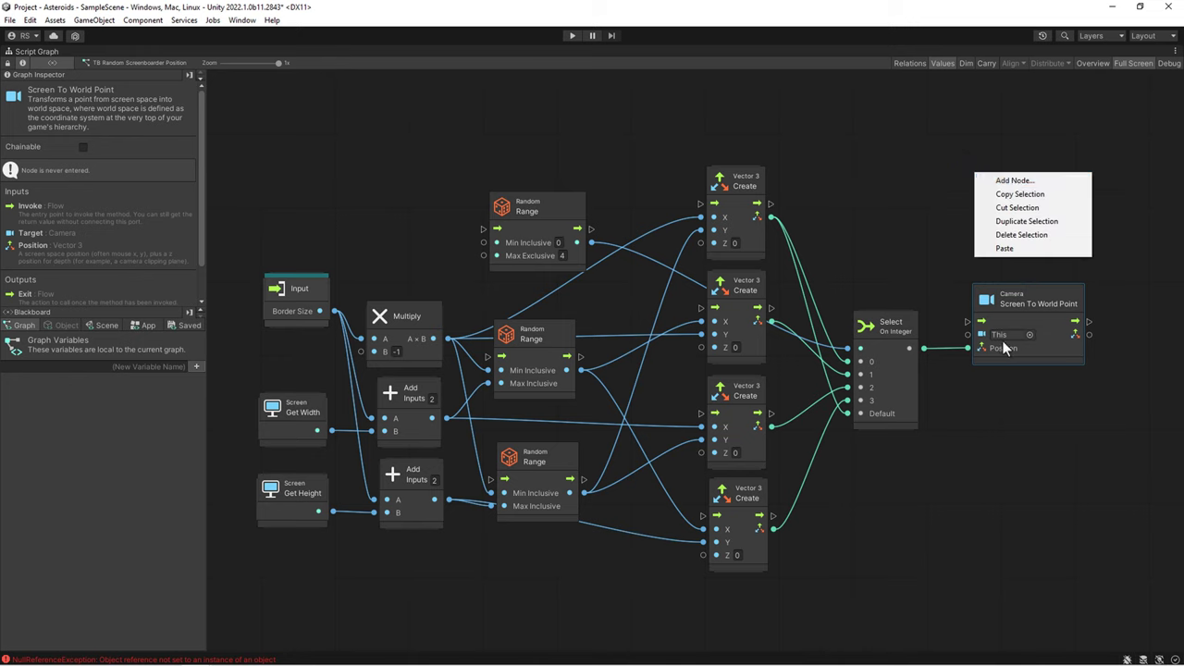
pyautogui.click(1016, 182)
pyautogui.write('find')
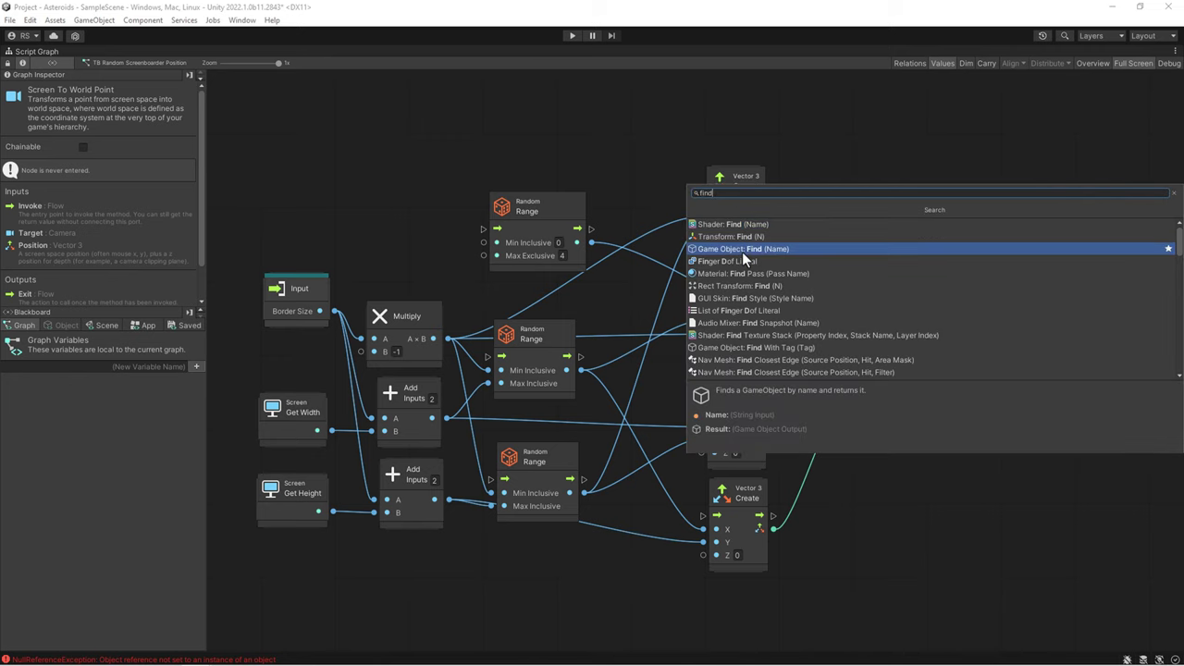
pyautogui.click(742, 249)
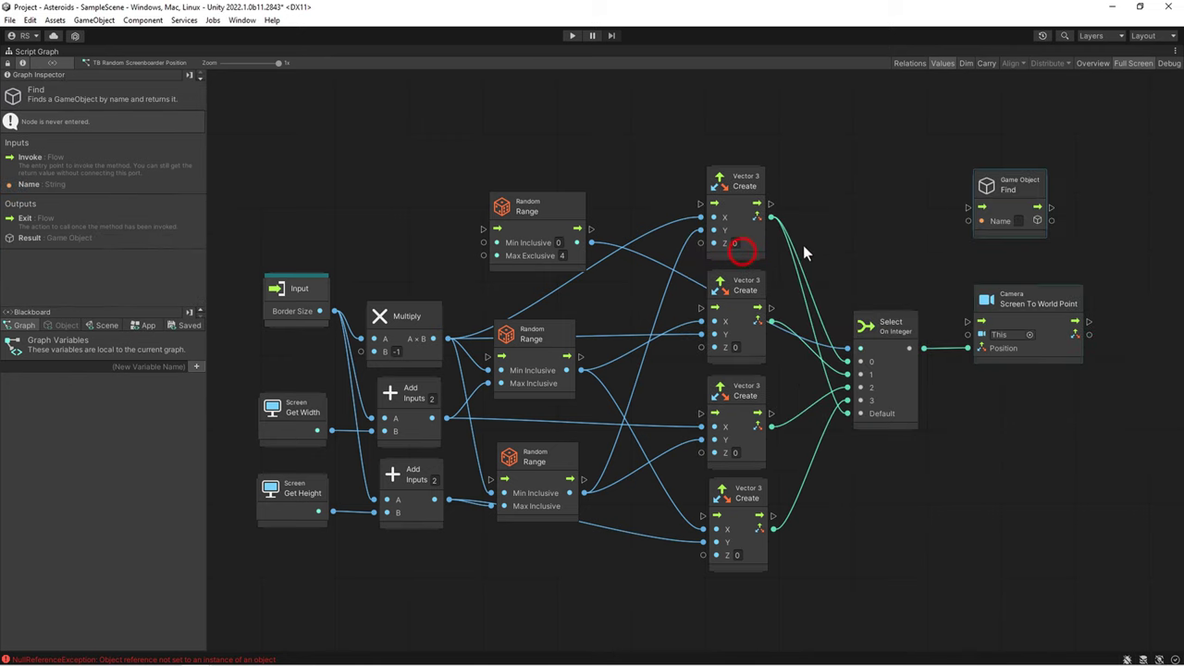
pyautogui.click(1018, 220)
pyautogui.write('Main Camera')
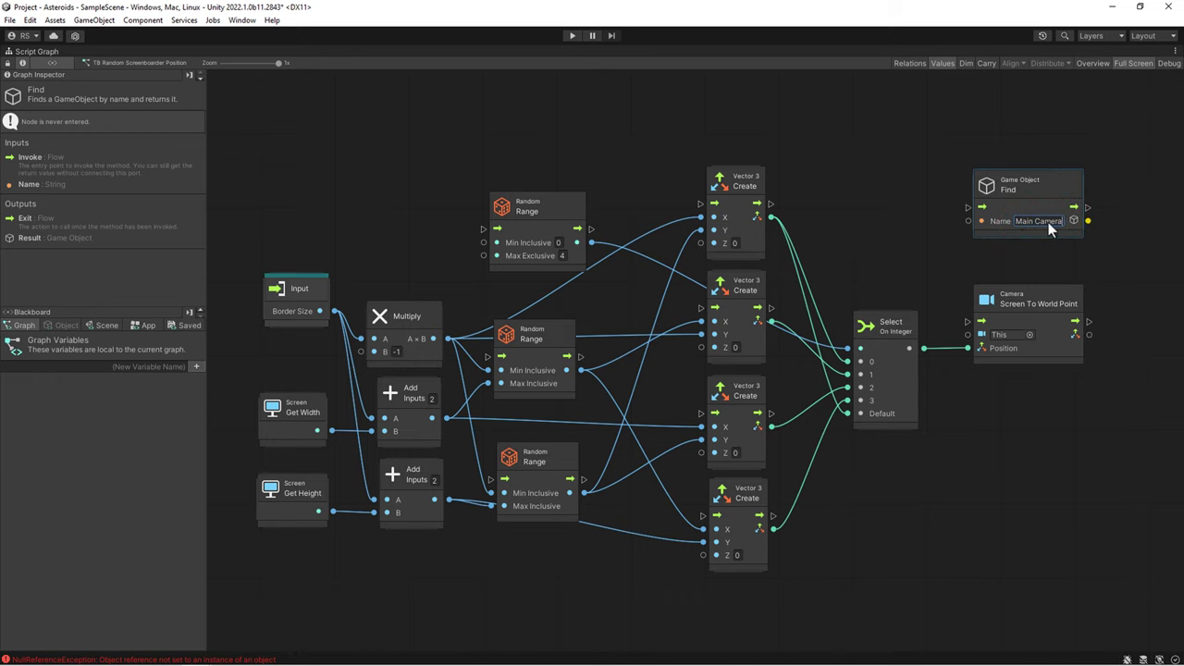
pyautogui.moveTo(1089, 221); pyautogui.dragTo(966, 336)
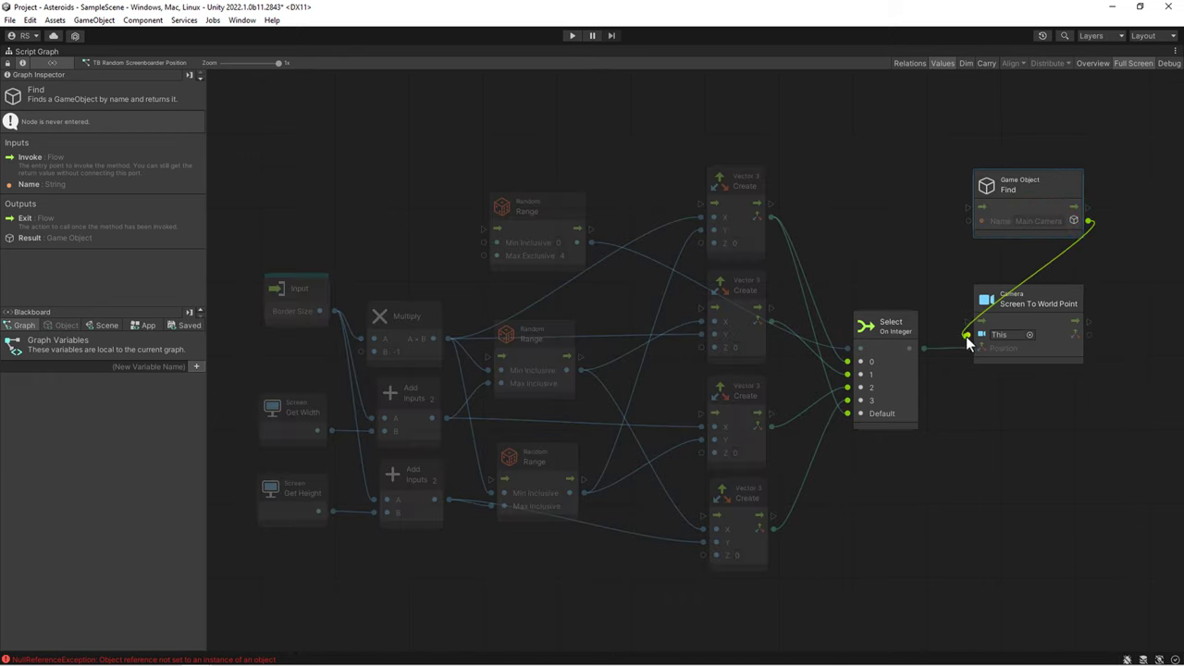
pyautogui.hotkey('shift', 'space')
pyautogui.click(55, 598)
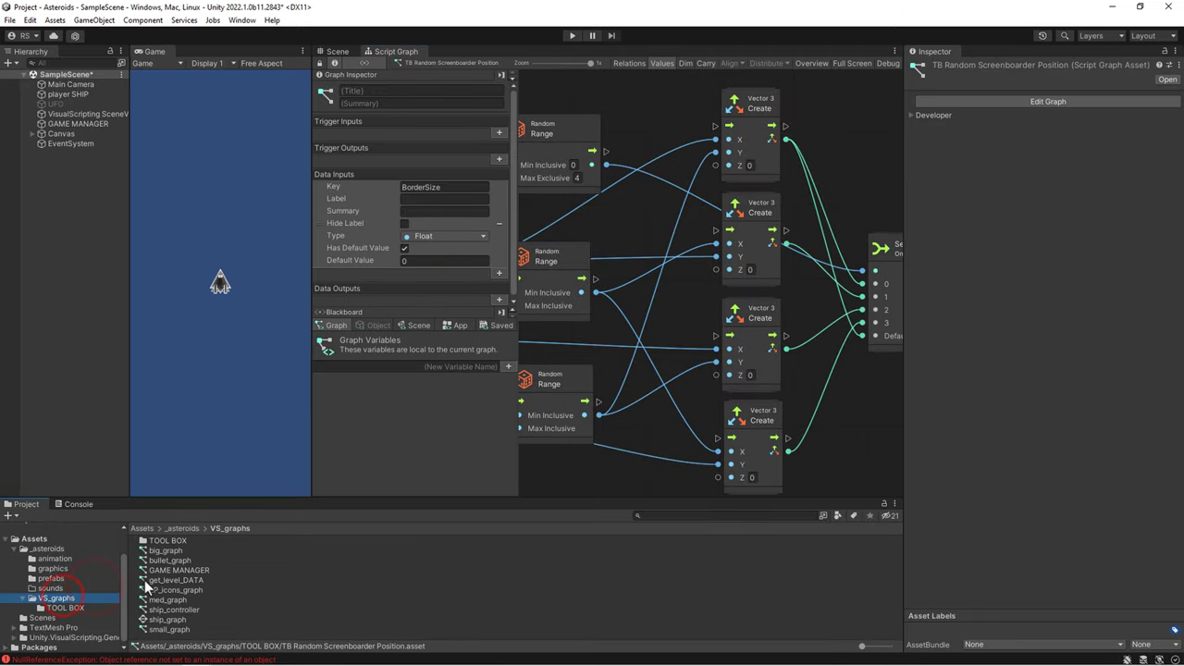
# - Check Main Camera's Z, then set the Vector 3 Create nodes' Z to 10 in TB Random Screenboarder Position
pyautogui.click(197, 570)
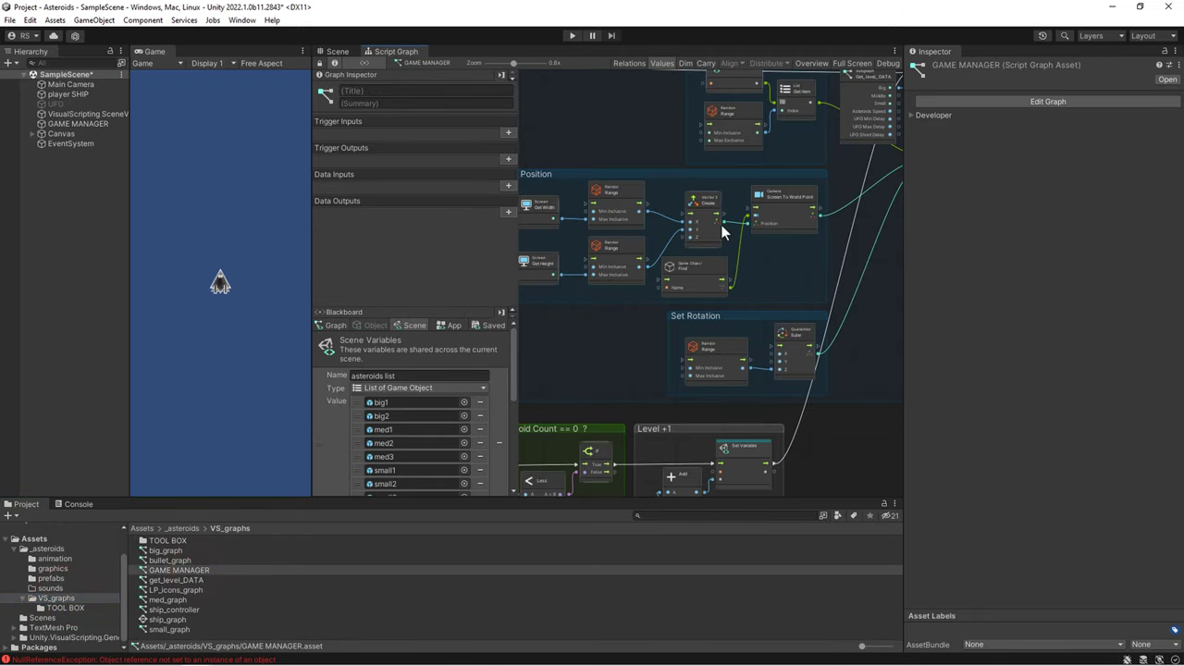
pyautogui.scroll(4, 722, 231)
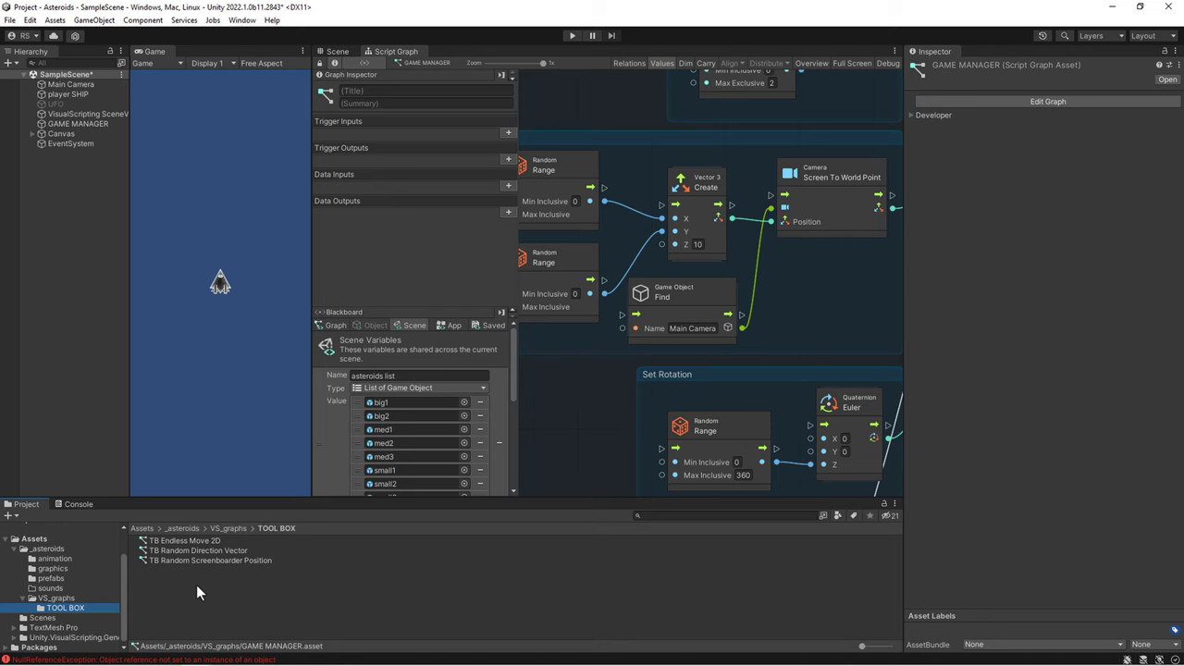
pyautogui.doubleClick(218, 560)
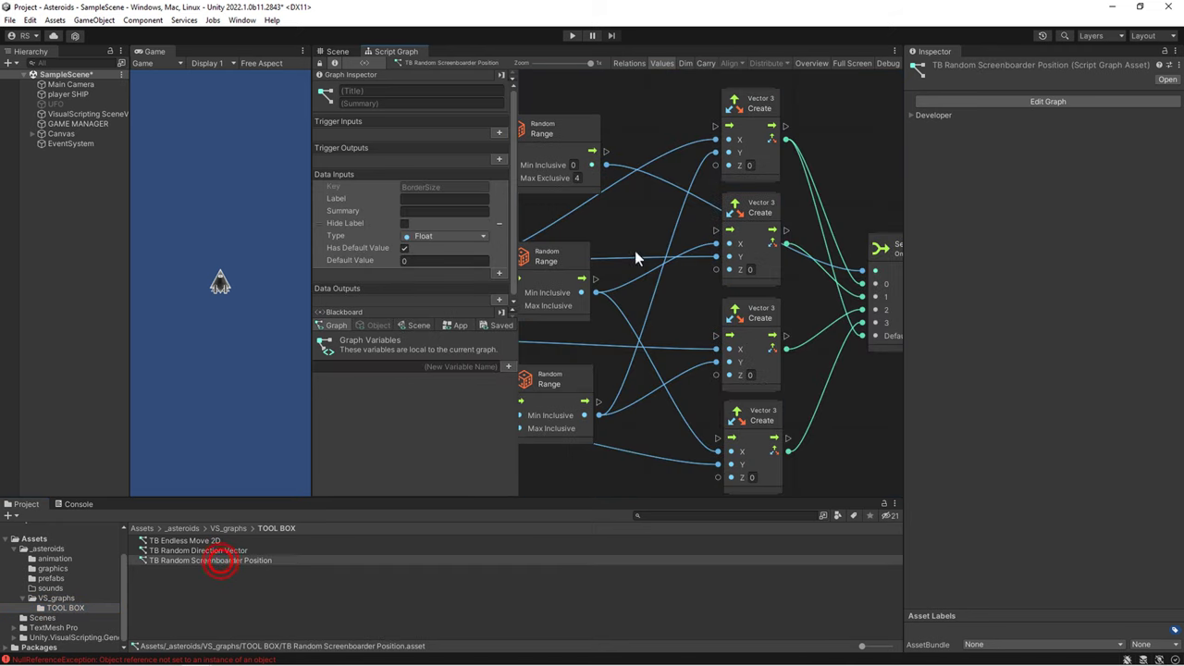
pyautogui.click(750, 165)
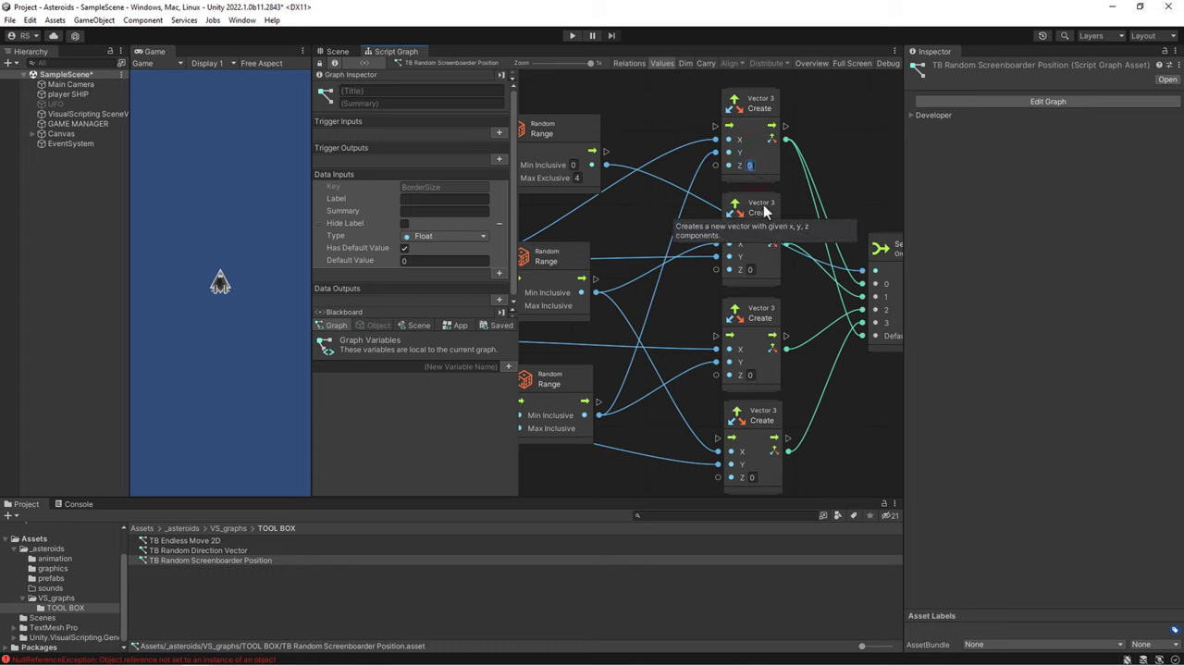
pyautogui.click(74, 85)
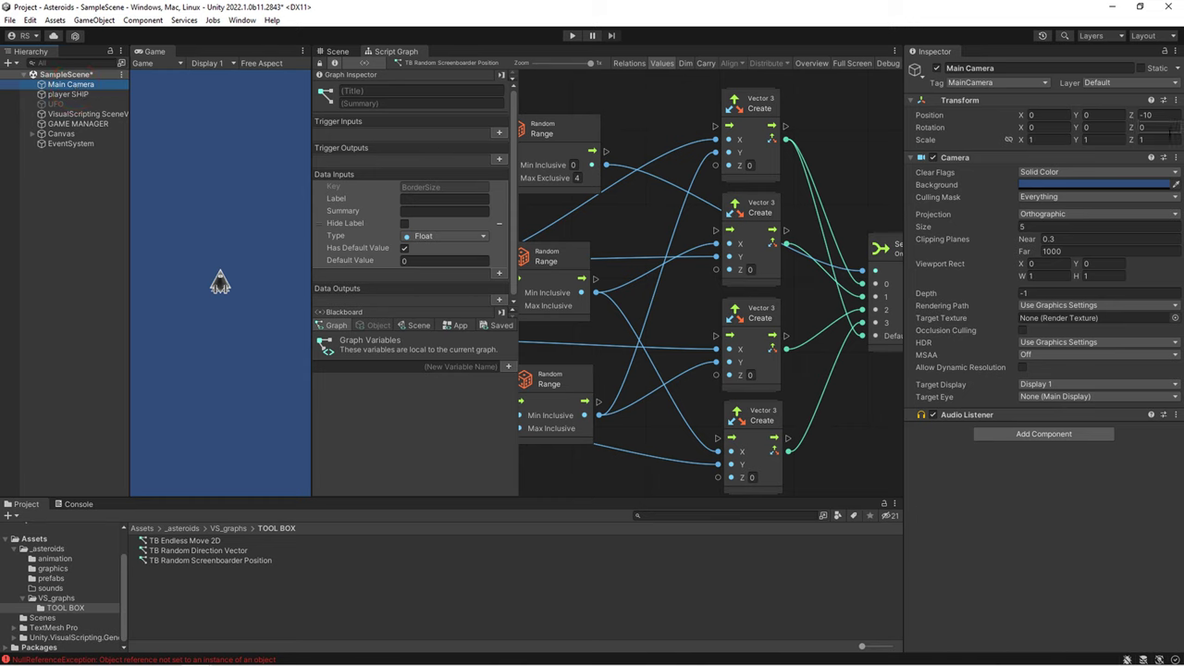
pyautogui.click(752, 166)
pyautogui.write('10')
pyautogui.click(752, 270)
pyautogui.write('10')
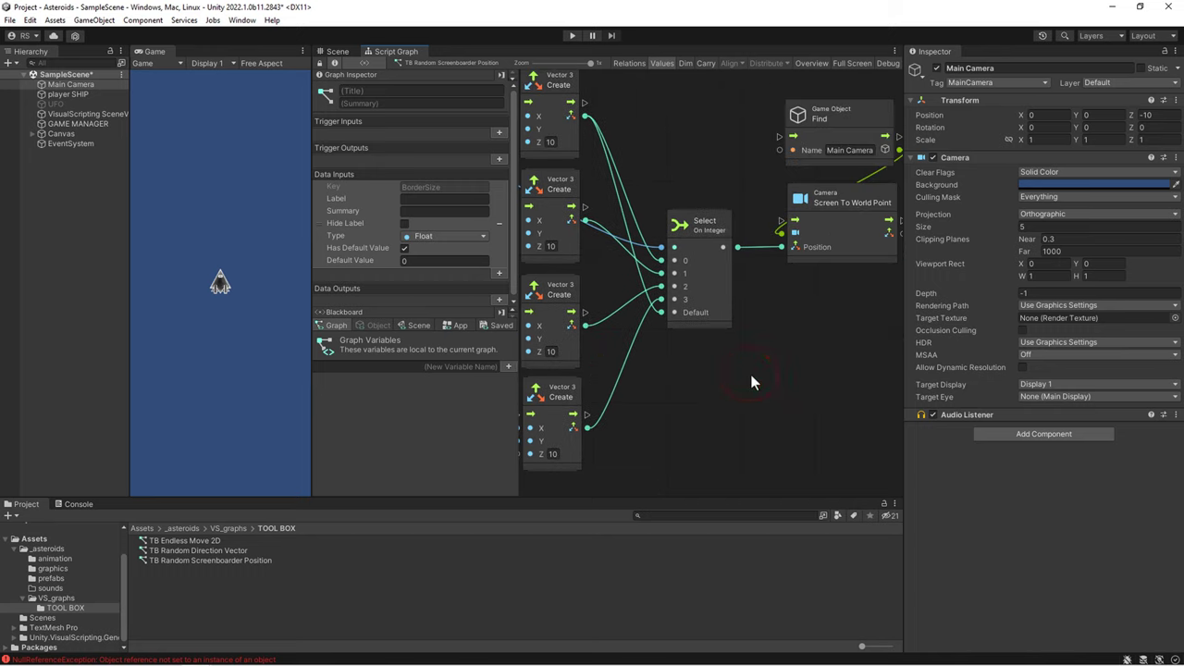
# - Add an Output node with a Vector 3 data output named 'WorldPos'
pyautogui.rightClick(807, 227)
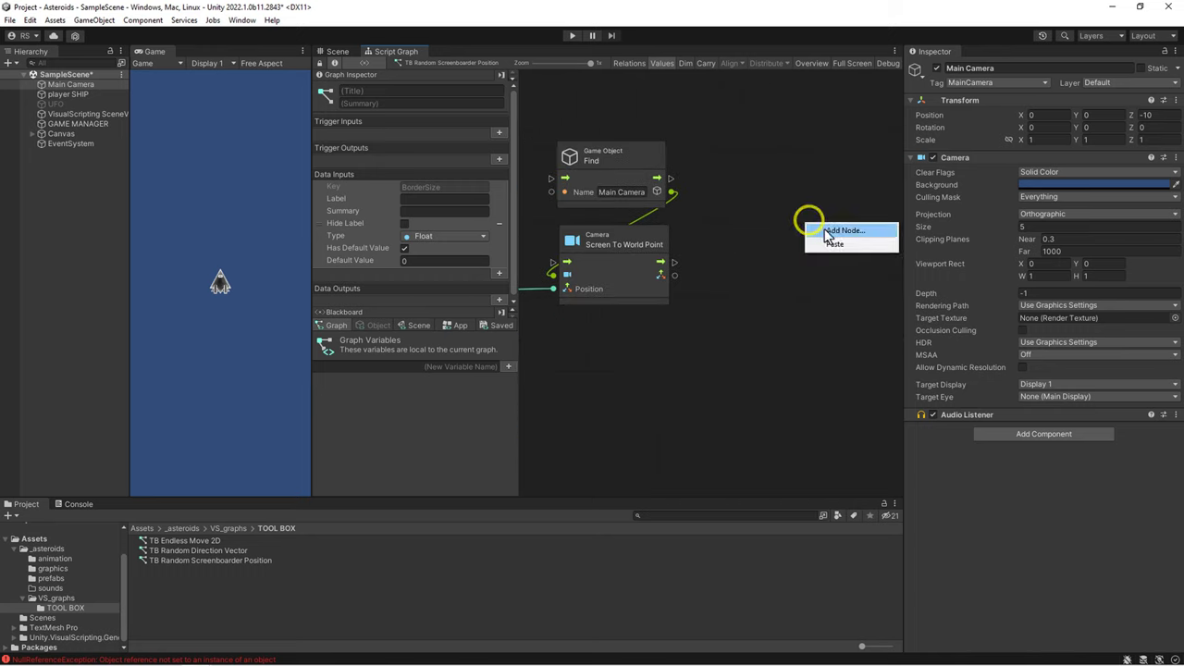
pyautogui.click(813, 231)
pyautogui.write('out')
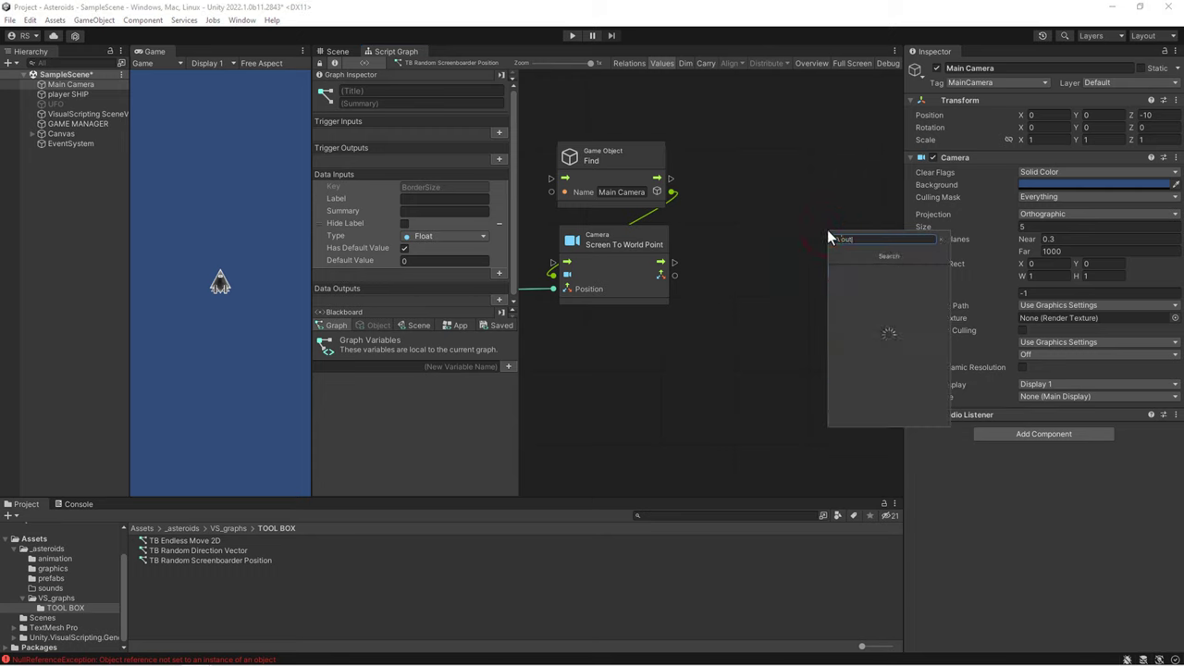
pyautogui.write('put')
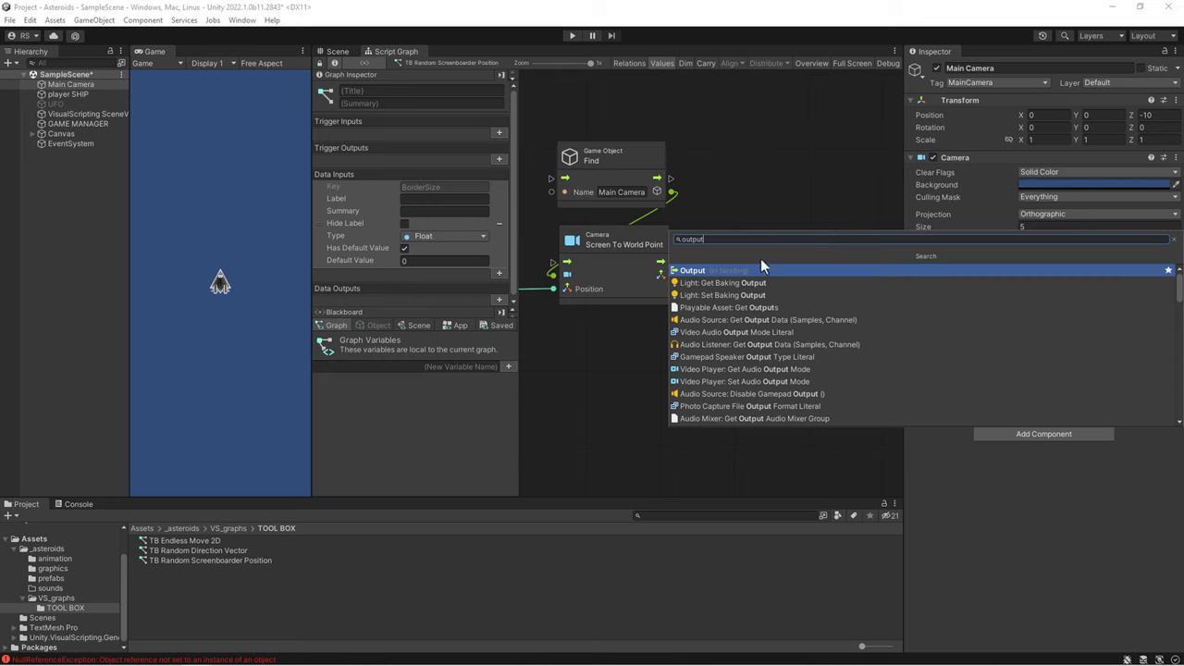
pyautogui.click(735, 271)
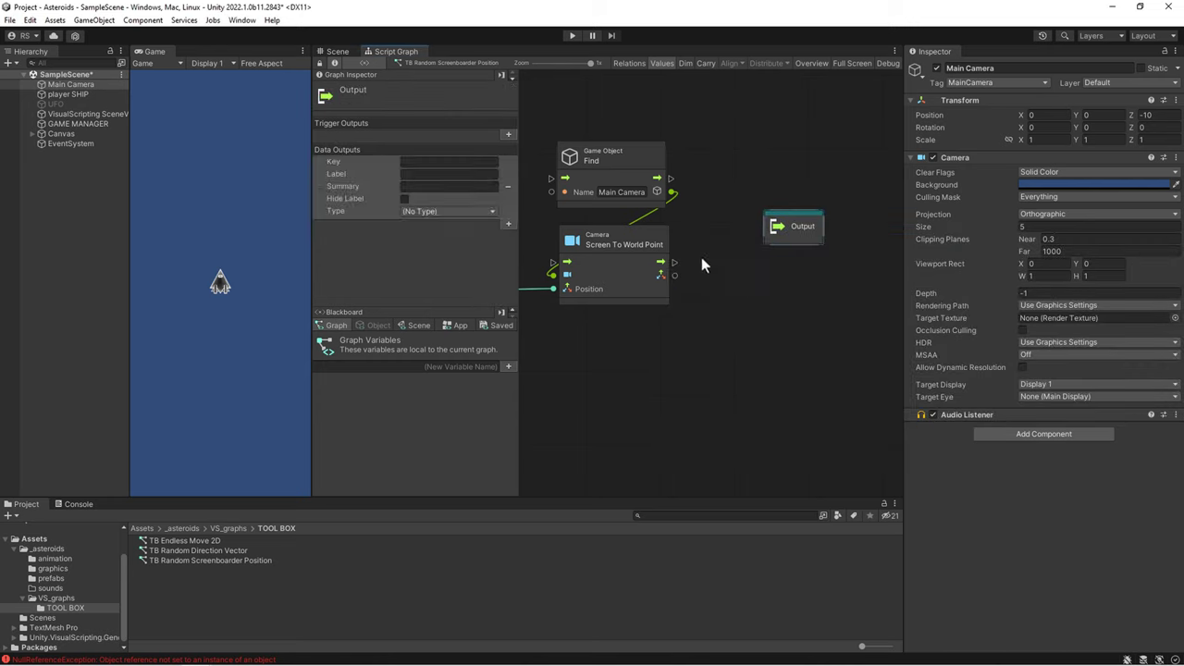
pyautogui.click(418, 161)
pyautogui.write('Wo')
pyautogui.write('rldPos')
pyautogui.click(430, 211)
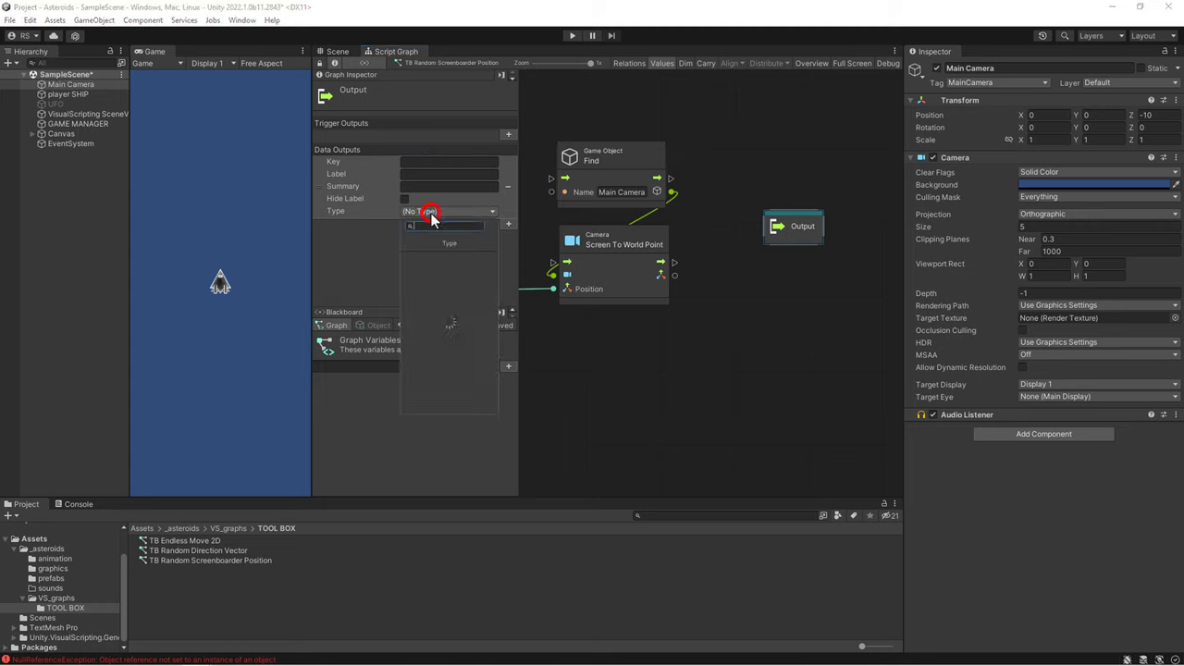
pyautogui.click(426, 313)
pyautogui.click(436, 160)
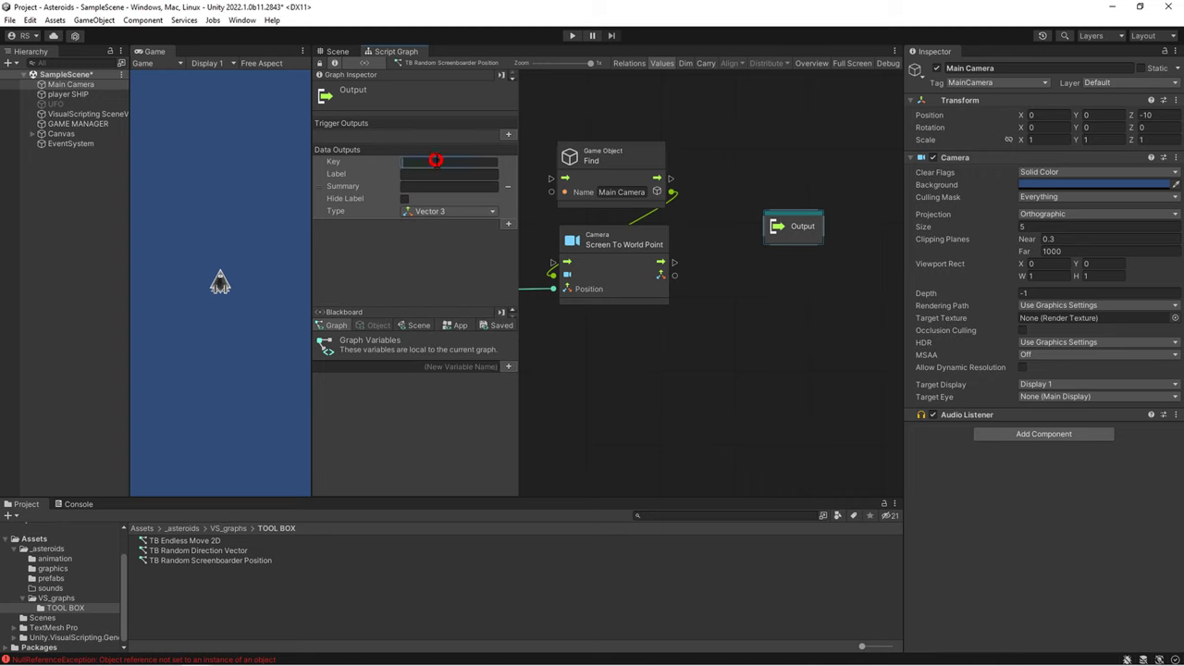
pyautogui.write('World')
pyautogui.write('Pos')
# - Connect Screen To World Point's result to World Pos, then open the GAME MANAGER graph
pyautogui.moveTo(790, 233); pyautogui.dragTo(793, 222)
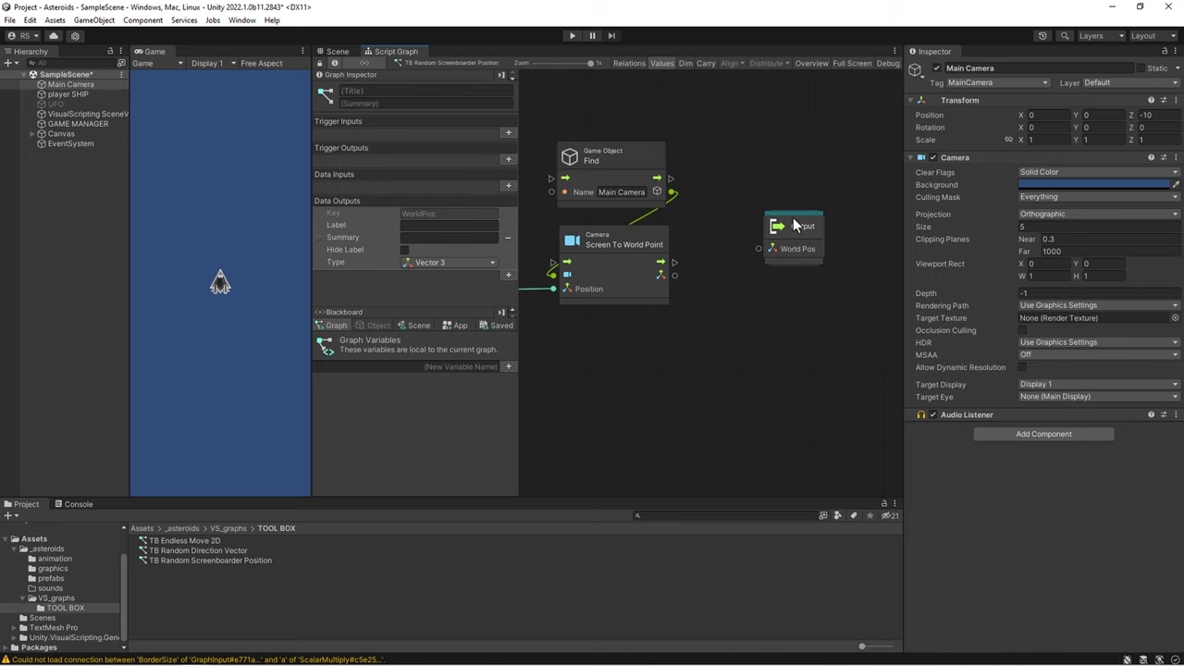
pyautogui.moveTo(660, 275); pyautogui.dragTo(764, 256)
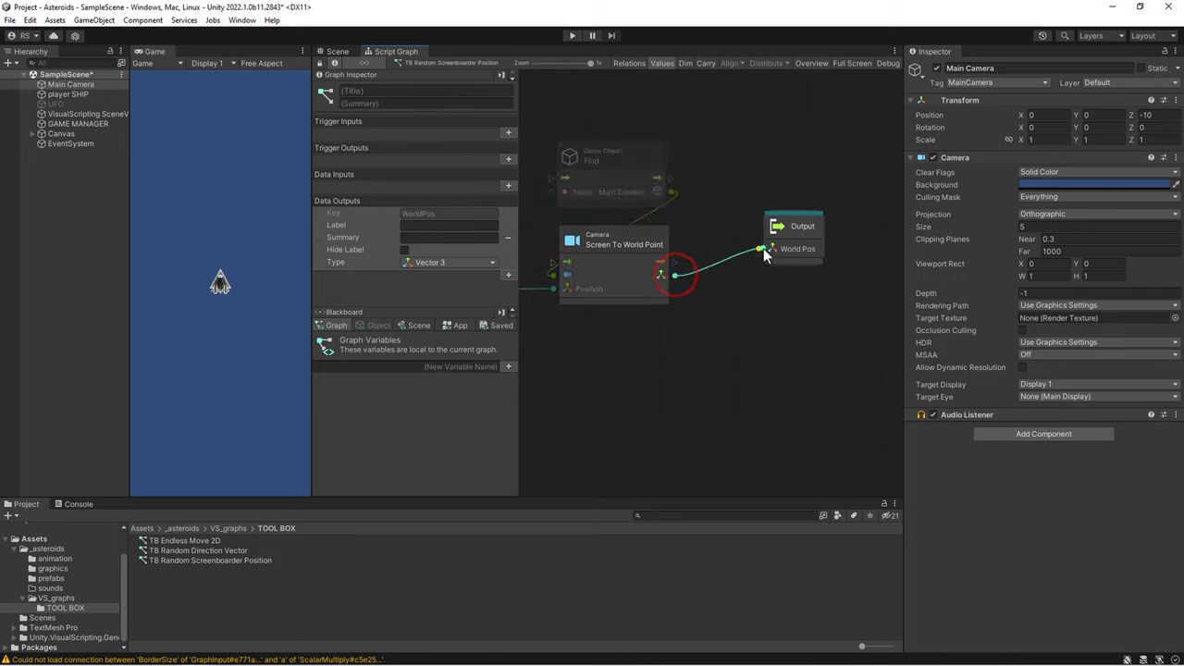
pyautogui.click(793, 221)
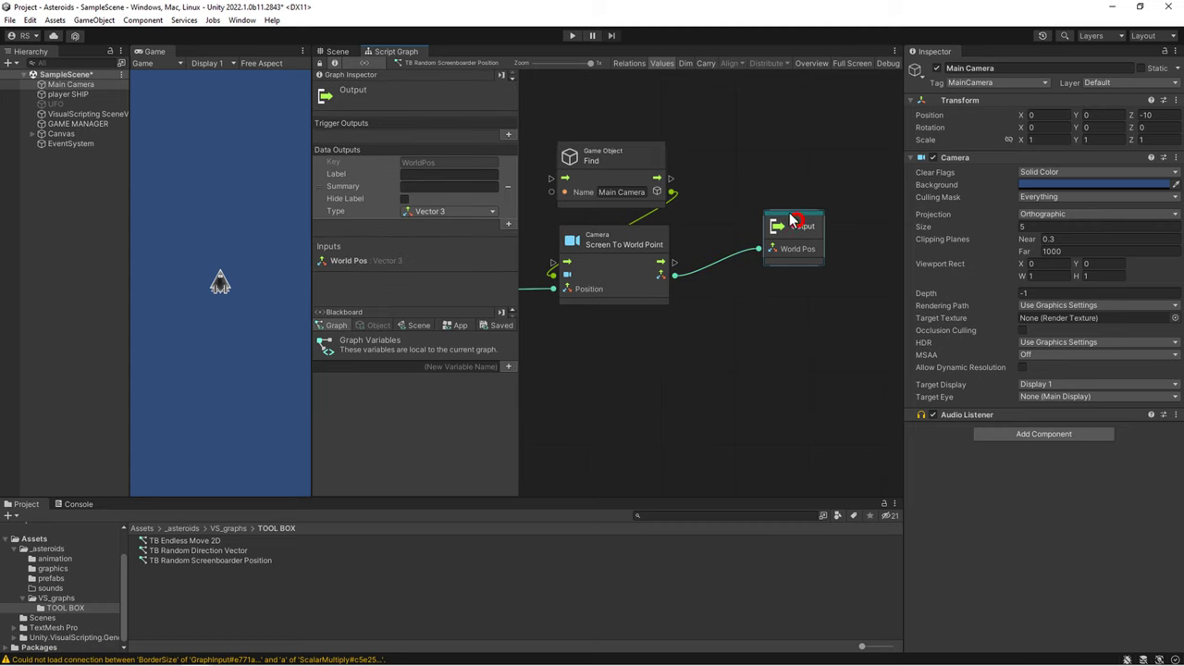
pyautogui.moveTo(793, 221); pyautogui.dragTo(790, 219)
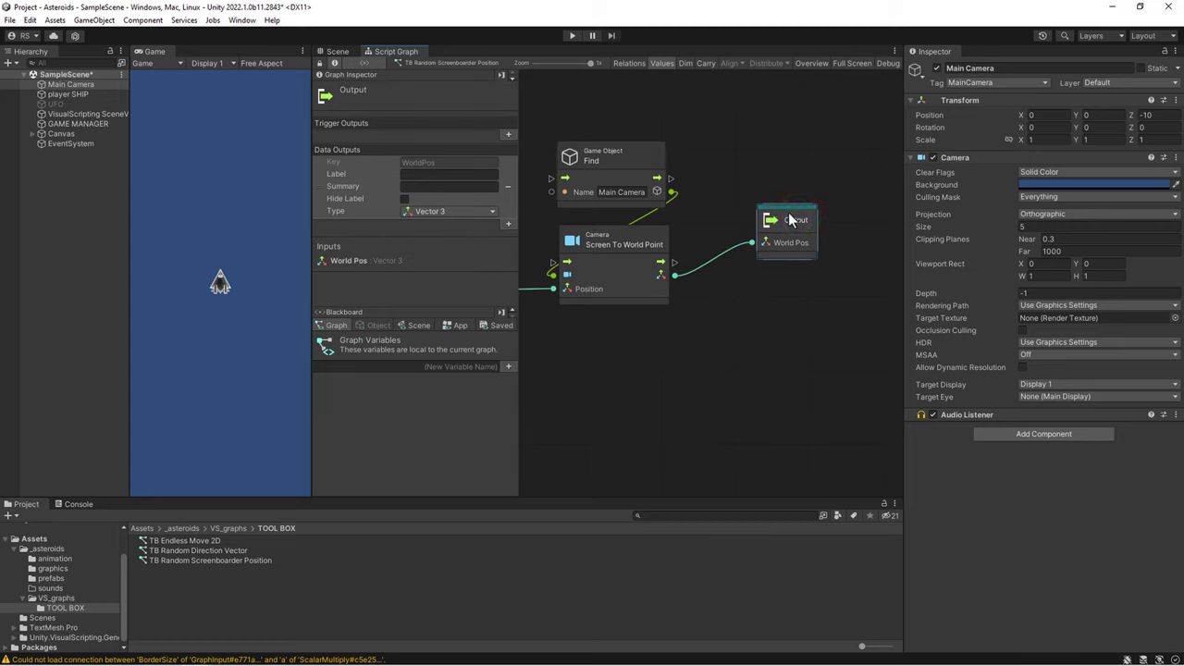
pyautogui.doubleClick(743, 149)
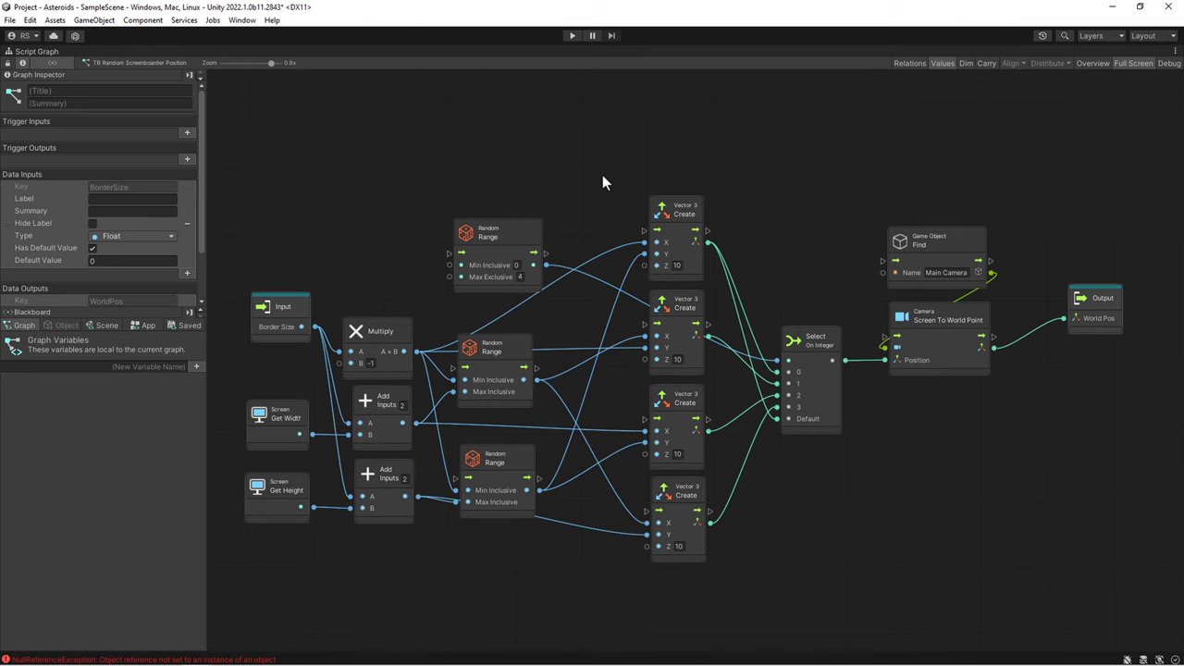
pyautogui.doubleClick(602, 175)
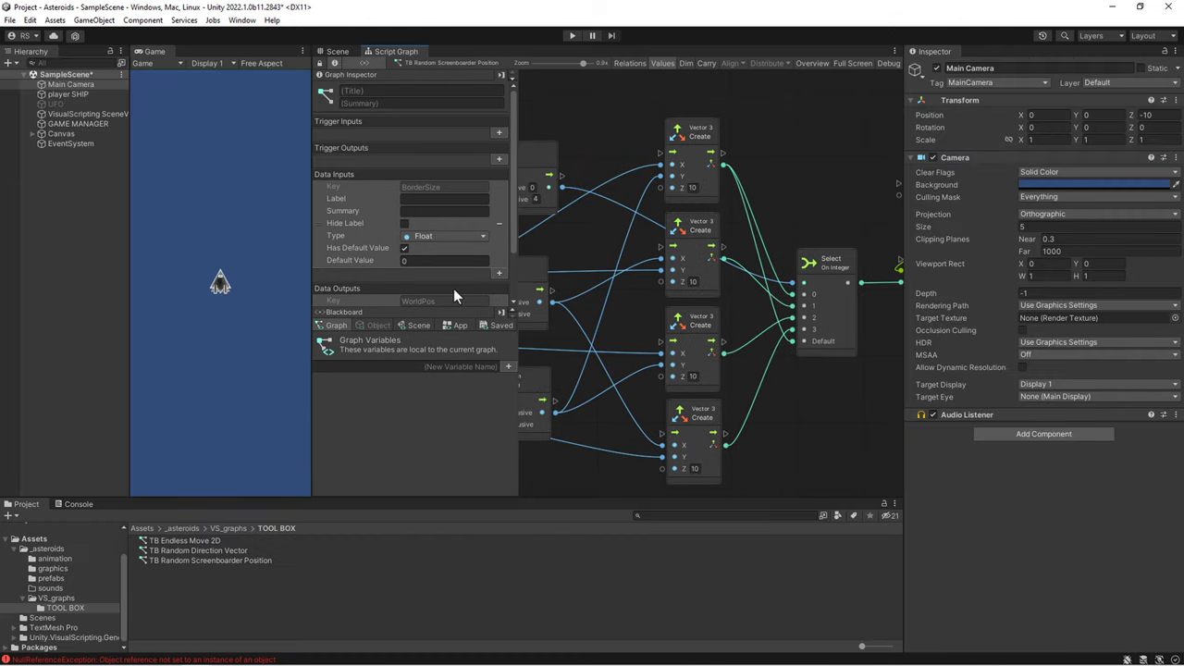
pyautogui.click(57, 598)
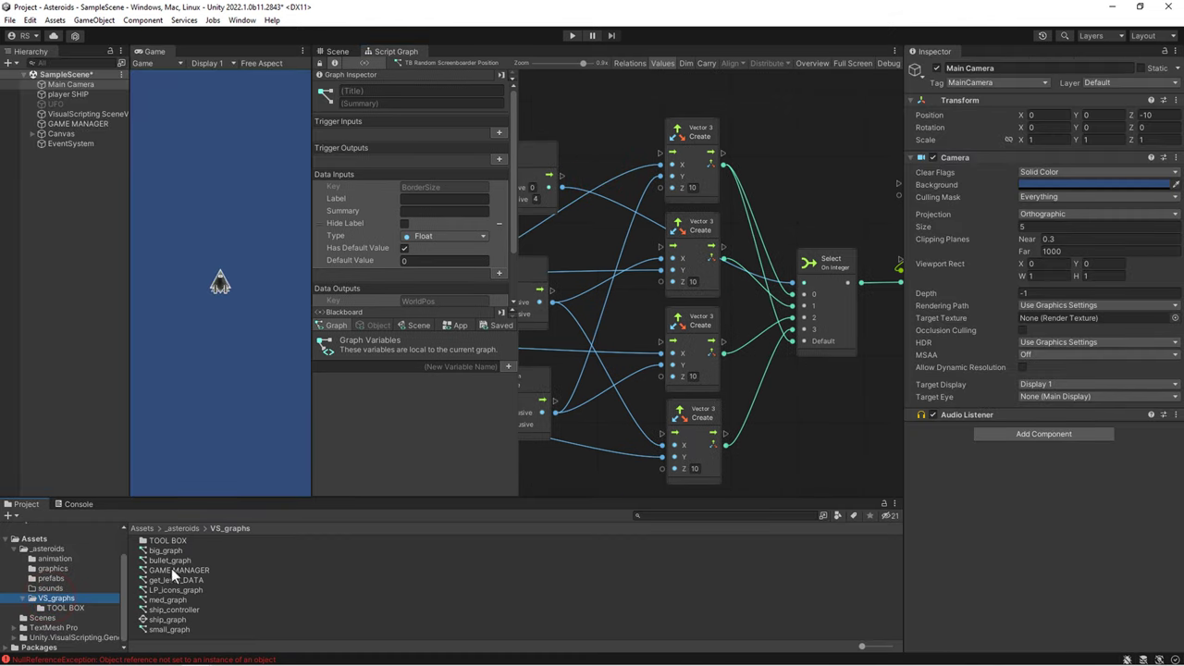
pyautogui.click(176, 570)
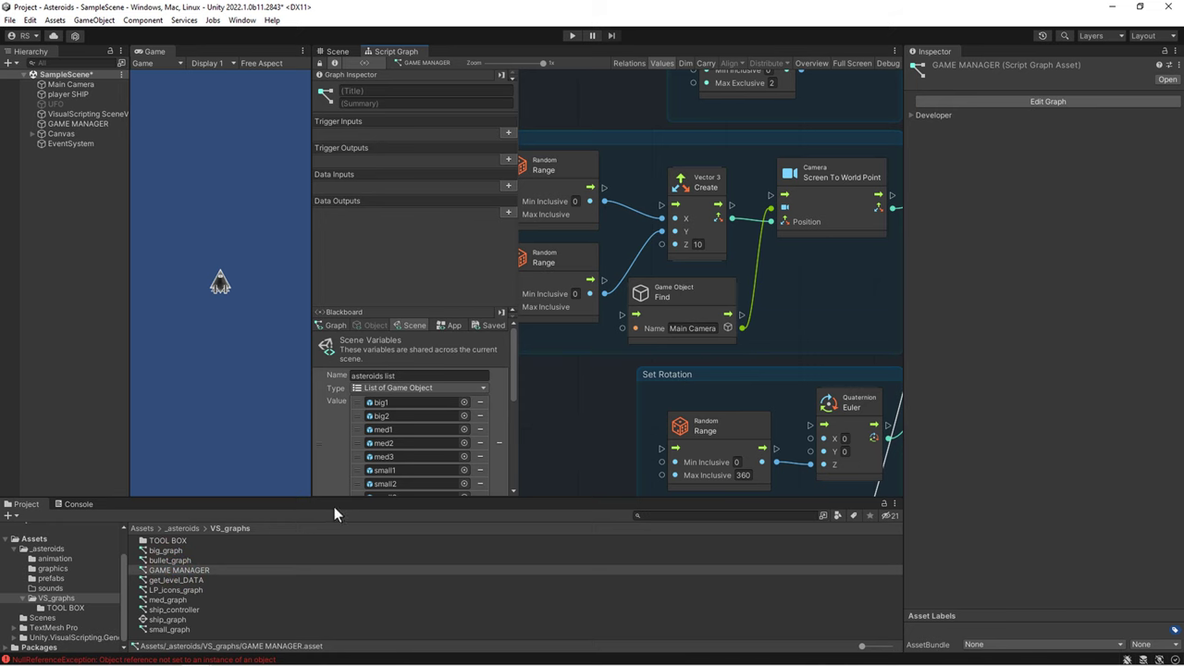
pyautogui.doubleClick(595, 412)
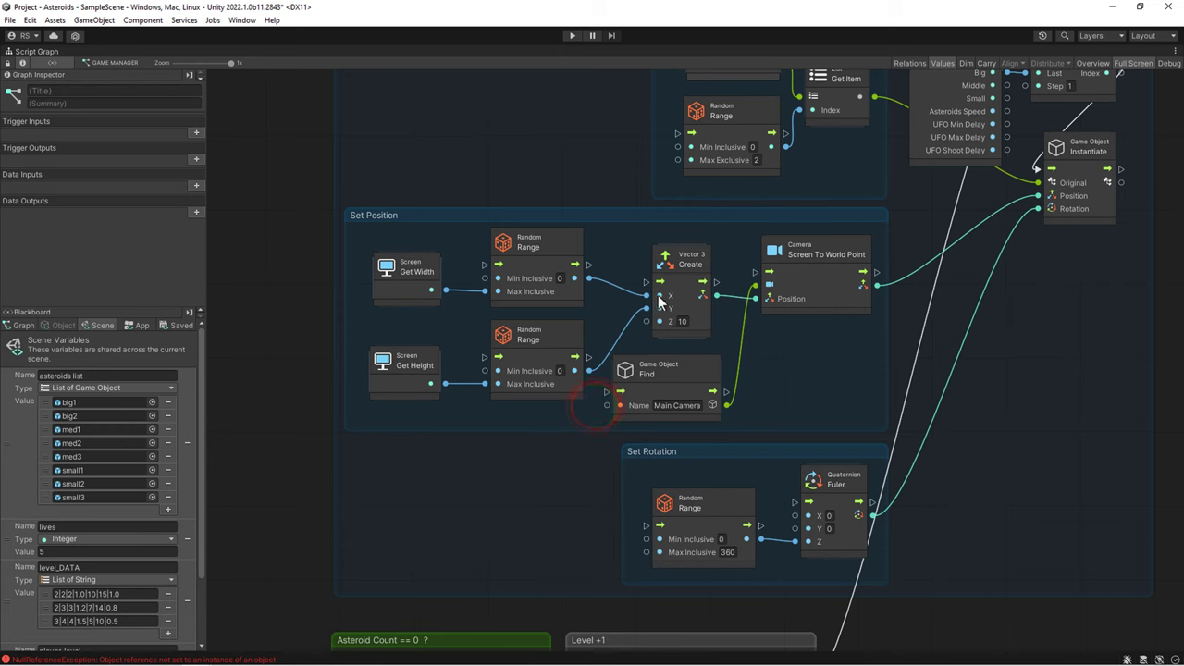
# - Replace the Set Position group's nodes with a TB Random Screenboarder Position subgraph from TOOL BOX
pyautogui.moveTo(833, 392); pyautogui.dragTo(834, 393)
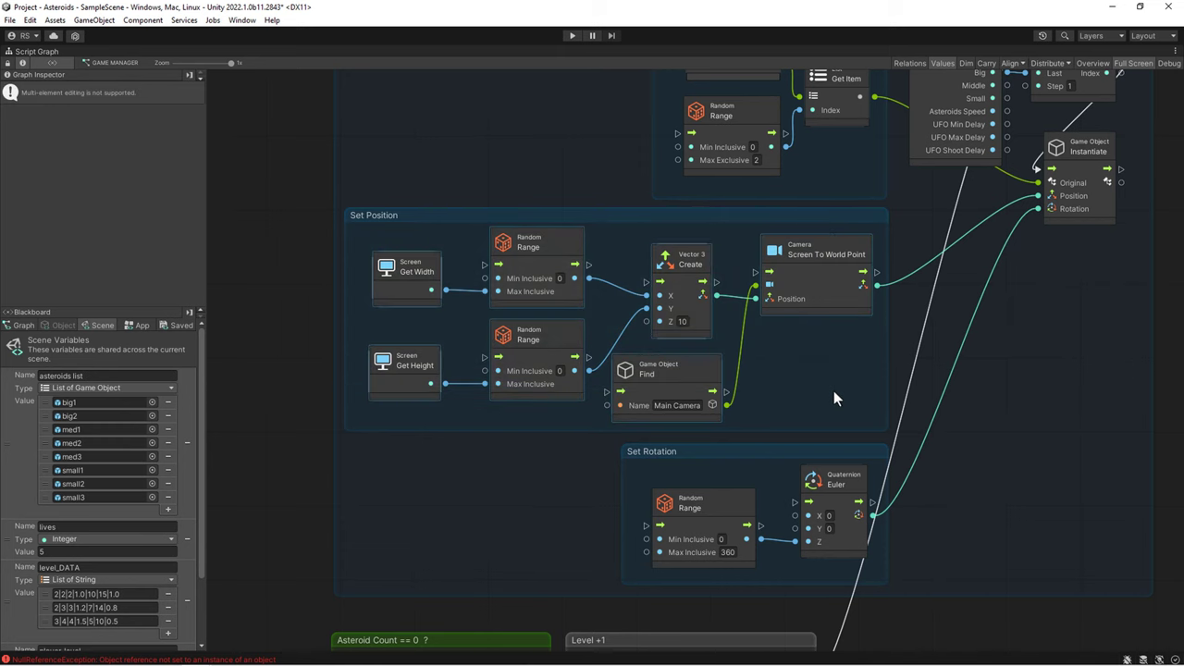
pyautogui.press('Delete')
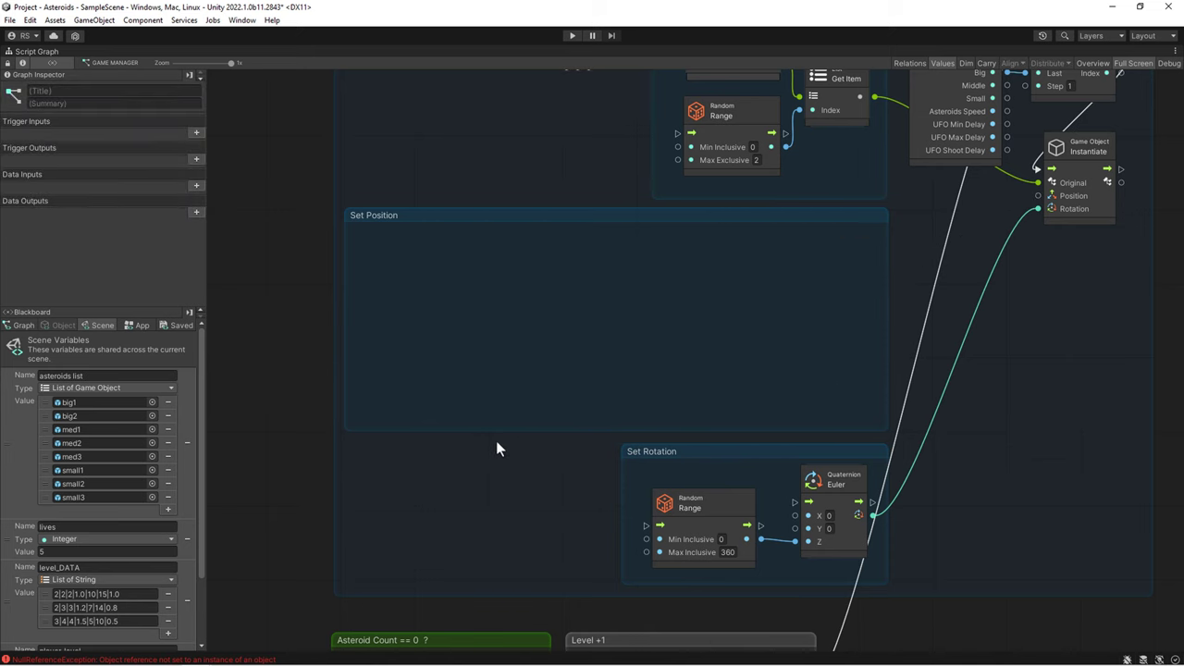
pyautogui.doubleClick(285, 558)
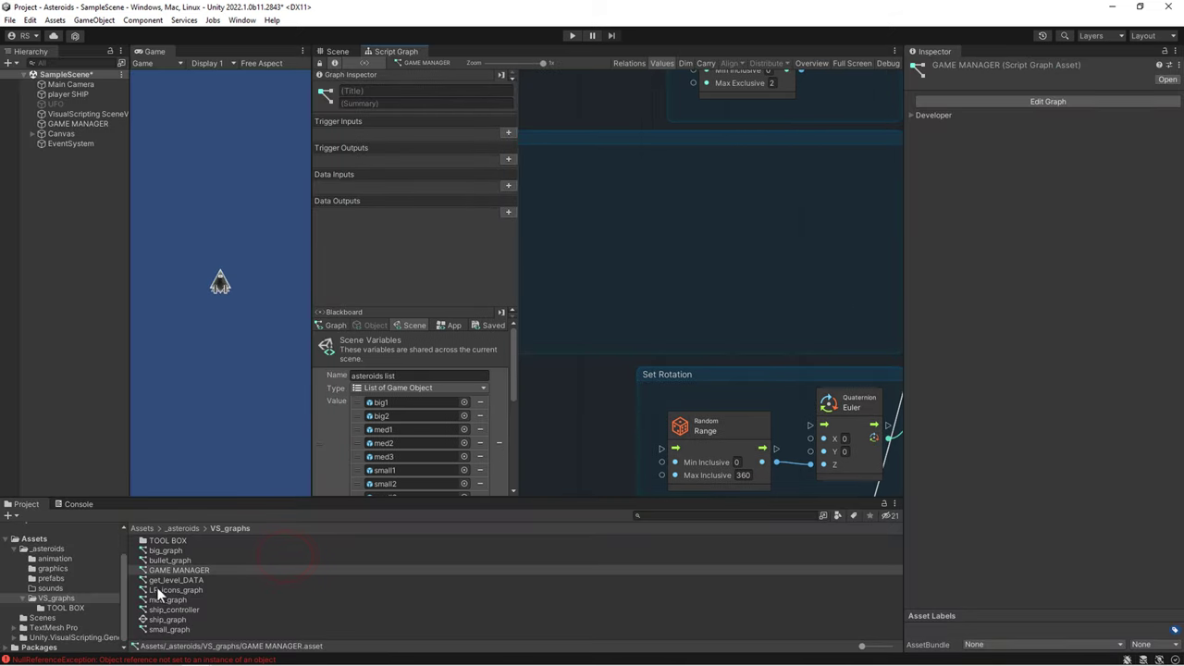
pyautogui.click(79, 607)
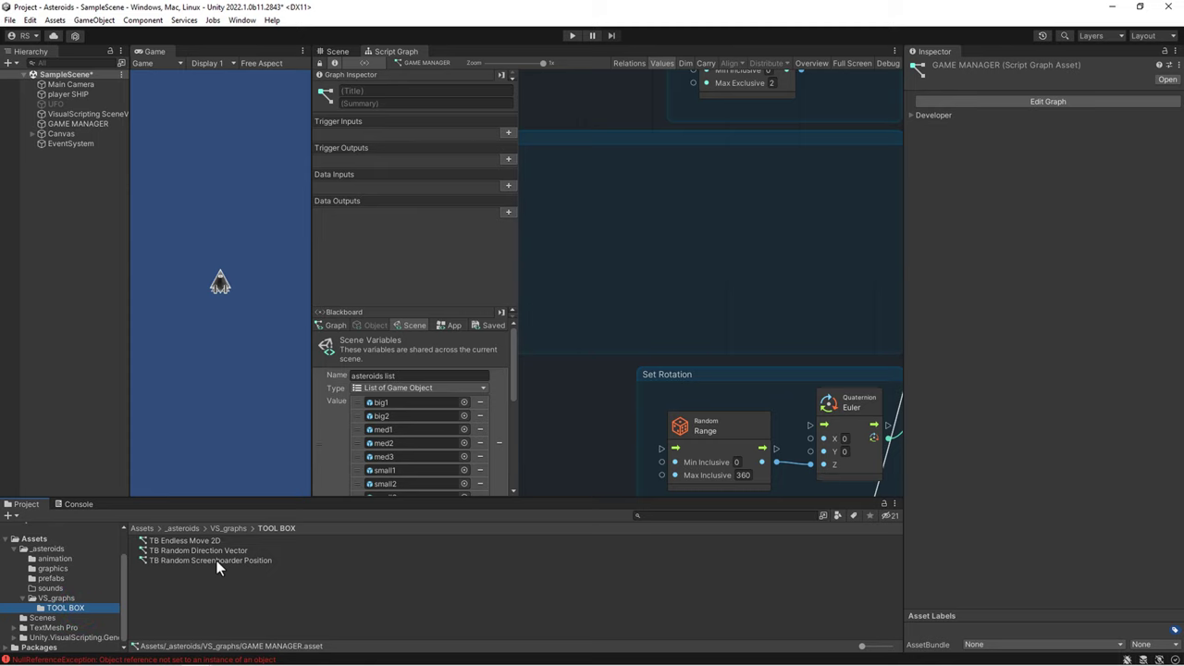
pyautogui.moveTo(216, 560); pyautogui.dragTo(703, 208)
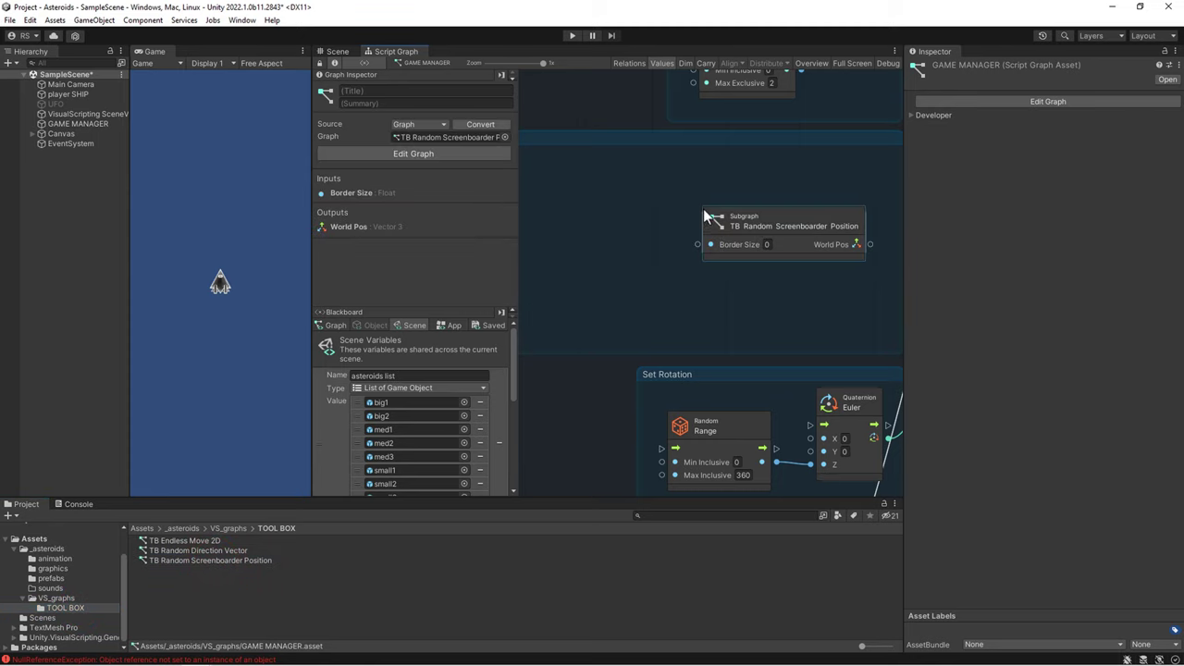
pyautogui.doubleClick(617, 97)
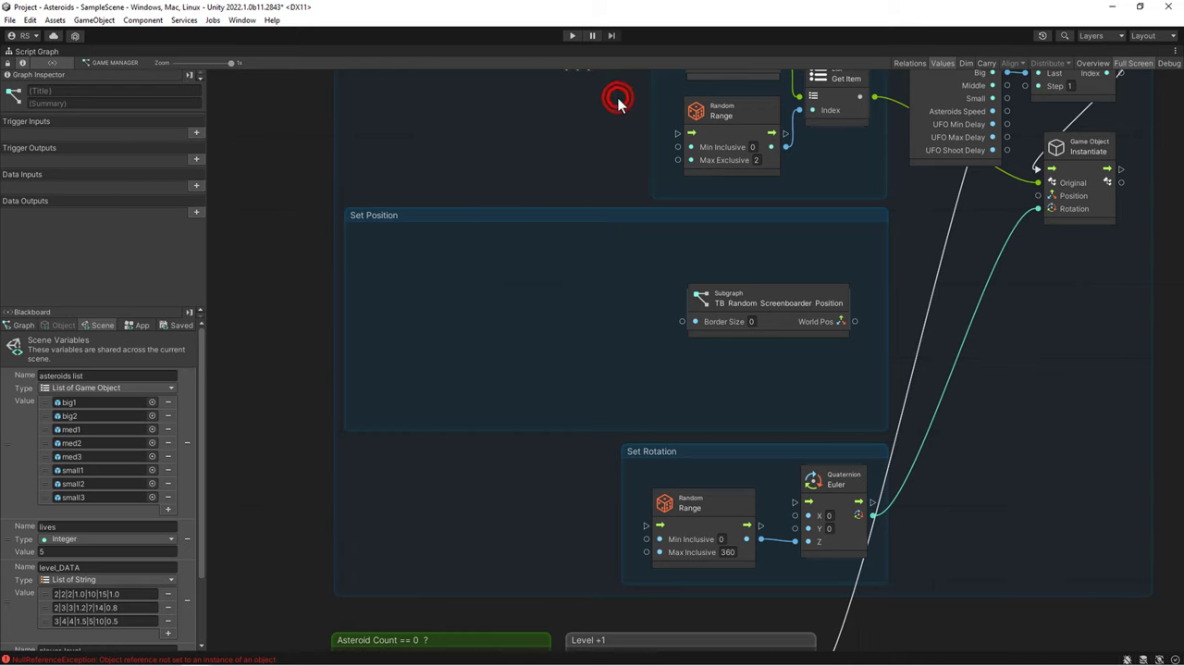
pyautogui.moveTo(345, 344); pyautogui.dragTo(651, 341)
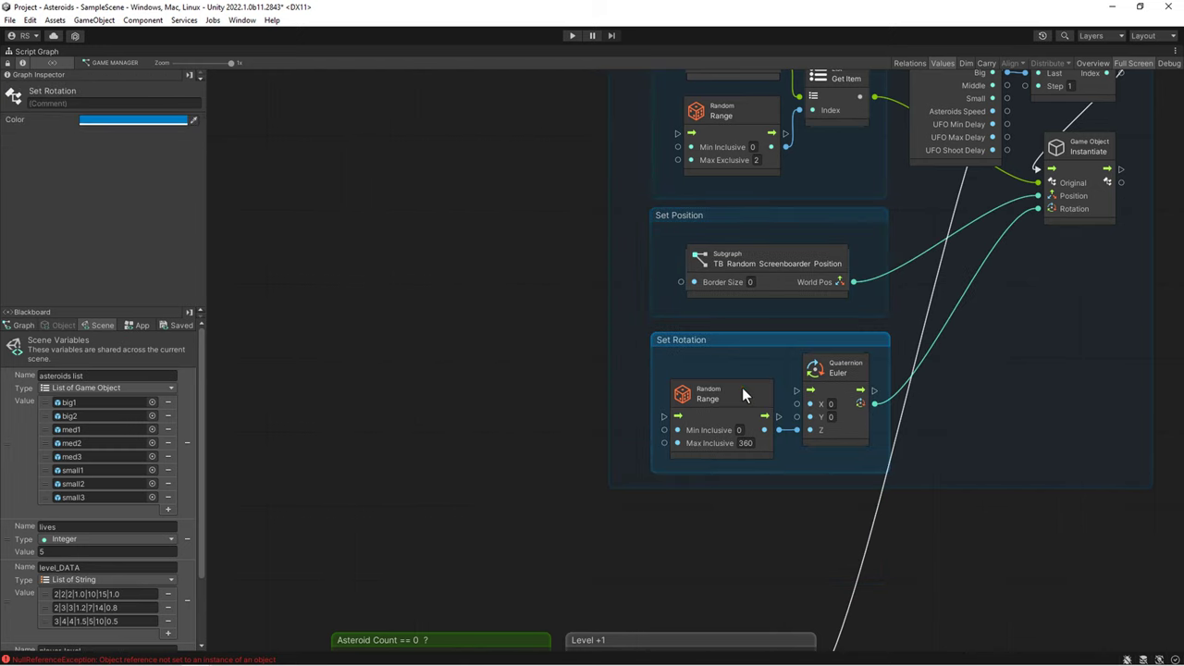
pyautogui.click(747, 389)
pyautogui.scroll(-3, 764, 391)
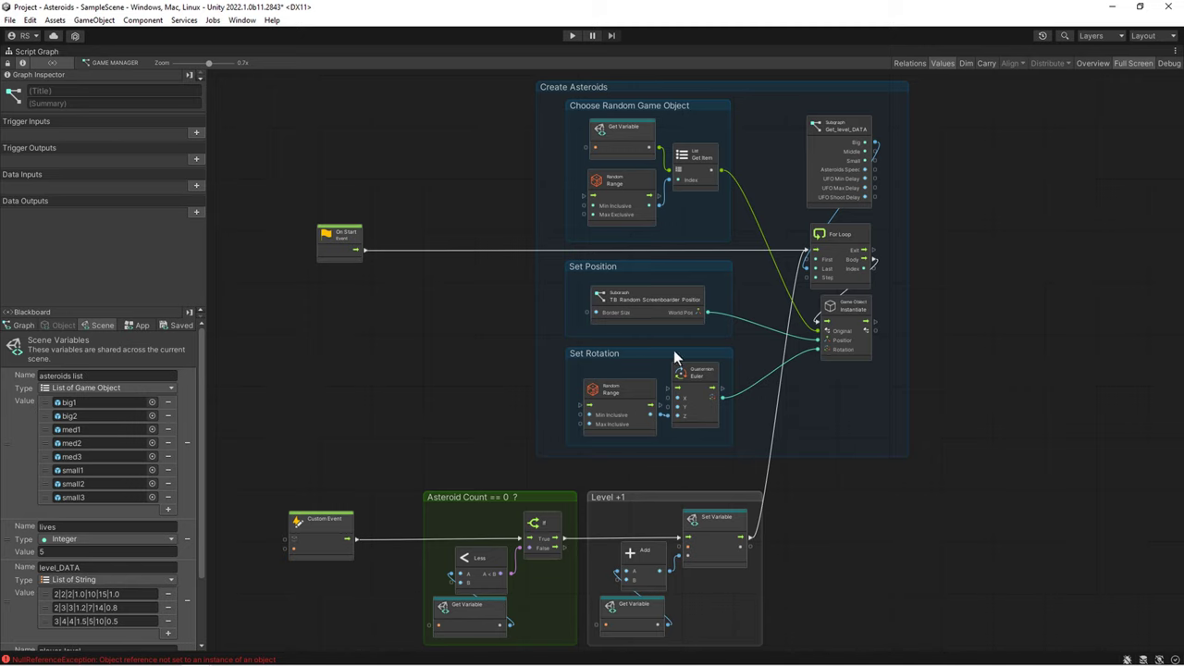
# - Set the TB Random Screenboarder Position node's Border Size to 50
pyautogui.scroll(3, 632, 333)
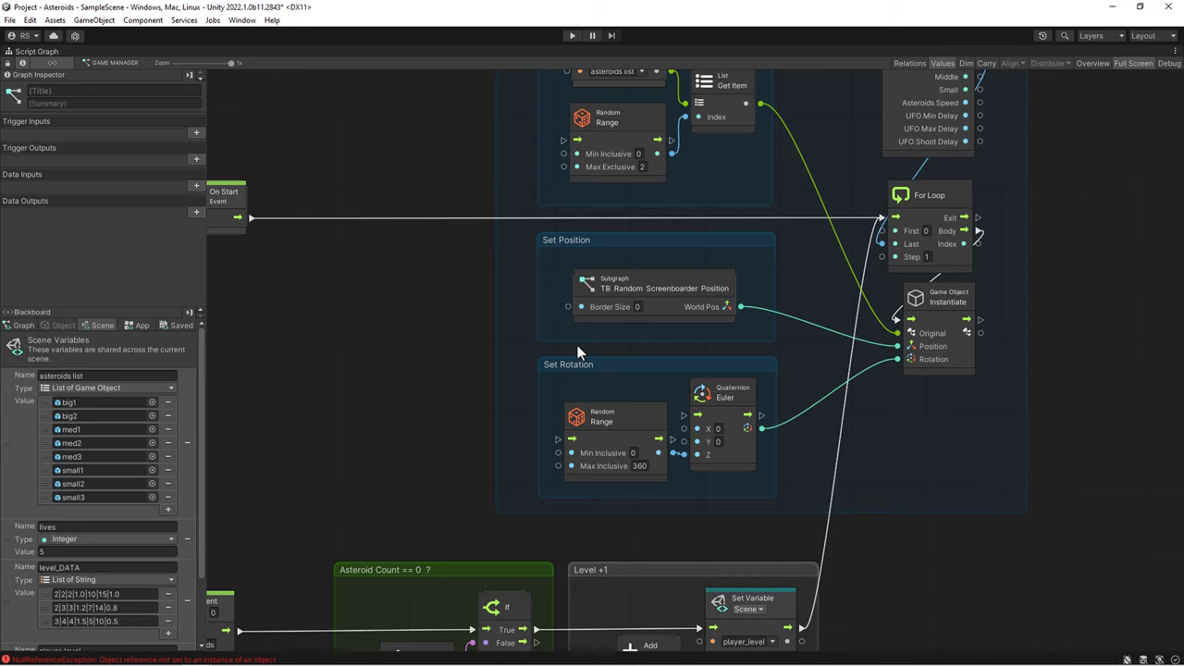
pyautogui.scroll(-3, 577, 347)
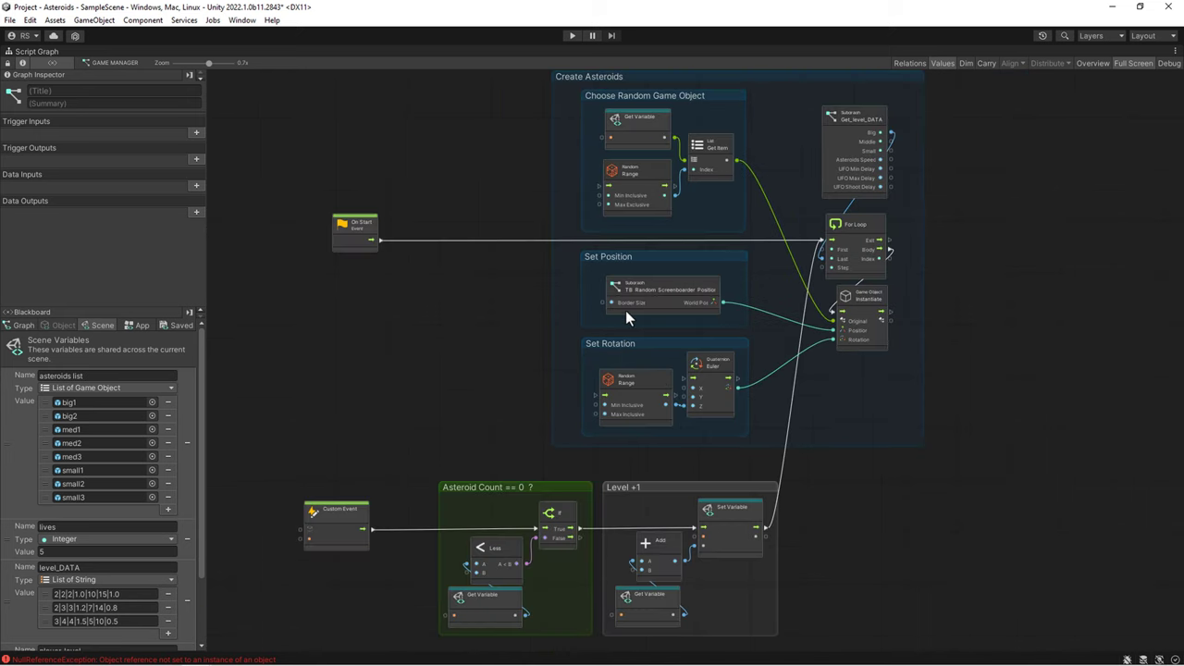
pyautogui.scroll(3, 626, 310)
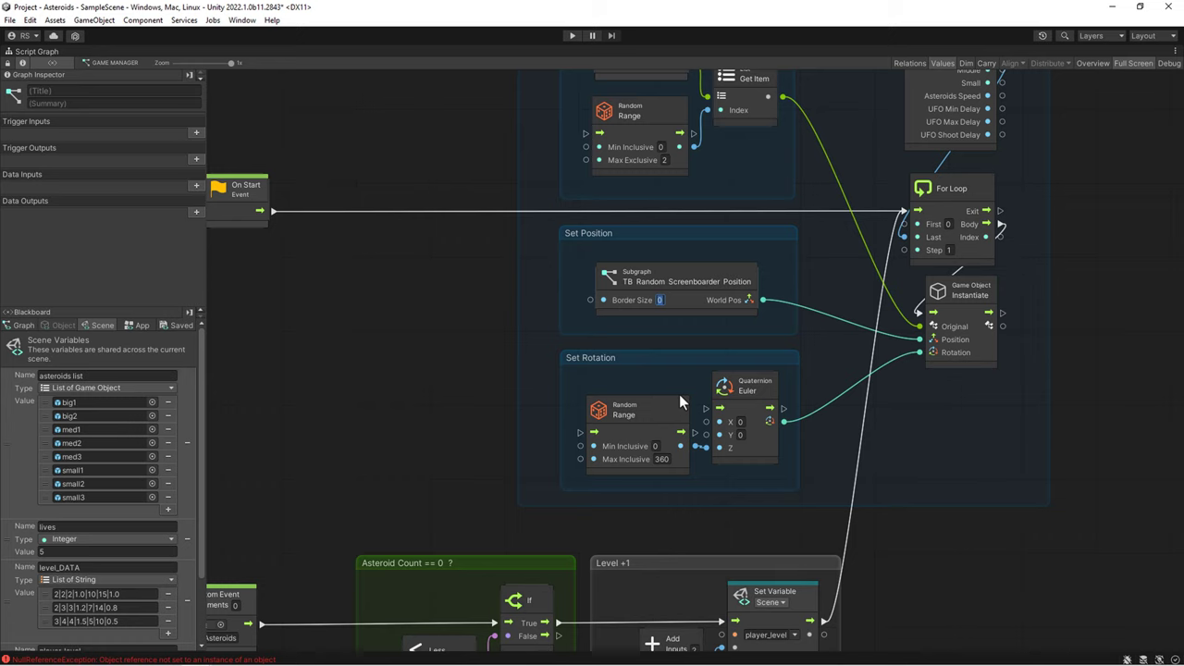
pyautogui.write('50')
pyautogui.click(556, 357)
pyautogui.scroll(-3, 676, 349)
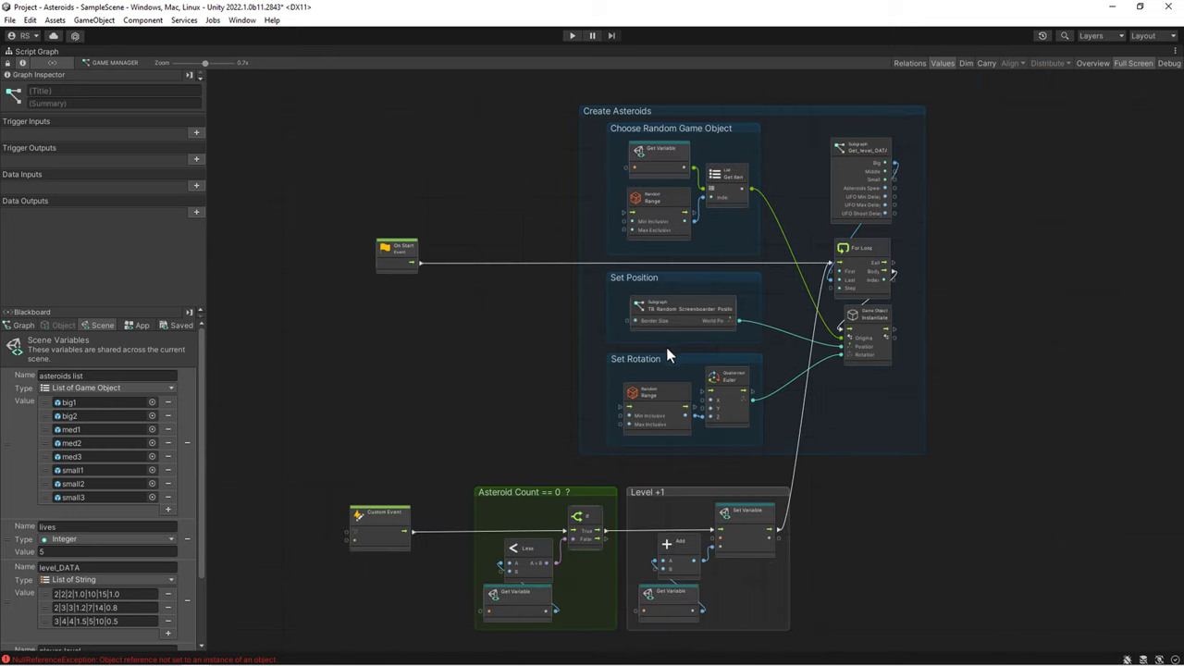
pyautogui.hotkey('shift', 'space')
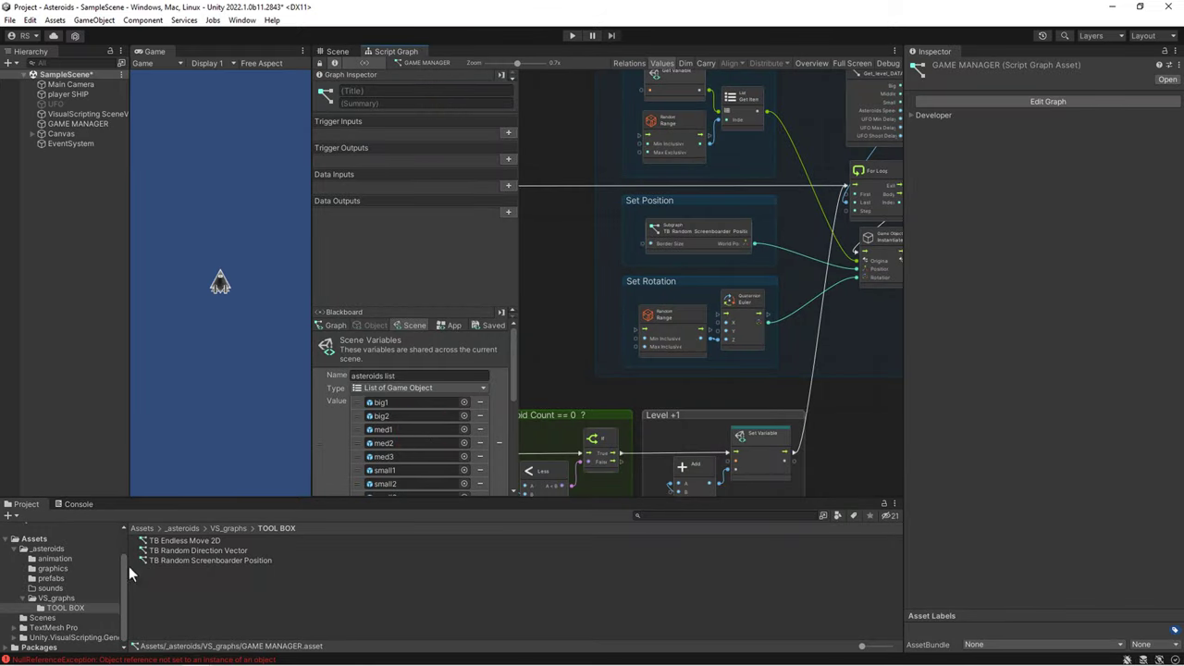
# - Open big_graph and set TB Endless Move 2D's Object Size to 50
pyautogui.click(65, 599)
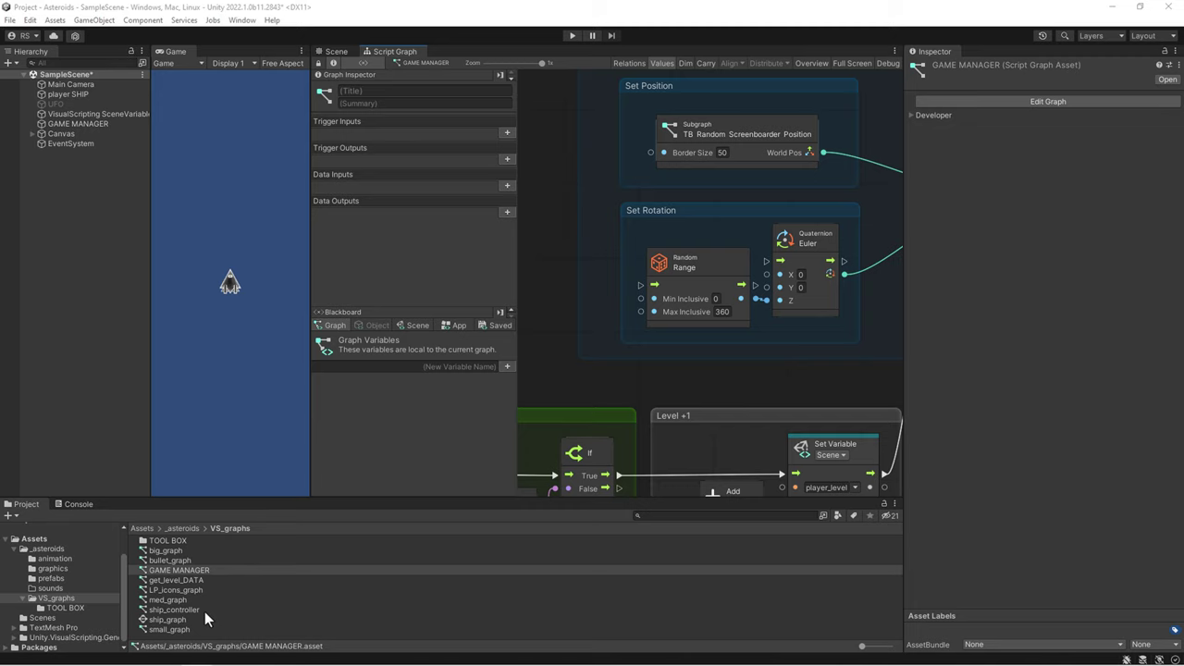
pyautogui.click(161, 552)
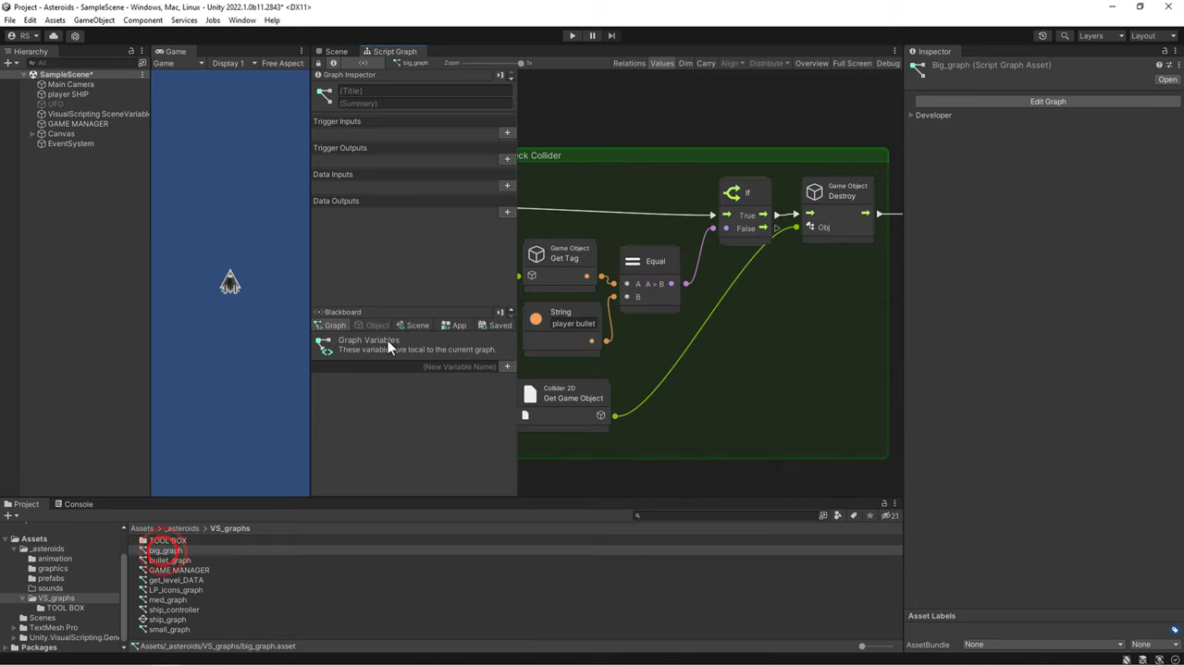
pyautogui.click(612, 128)
pyautogui.hotkey('shift', 'space')
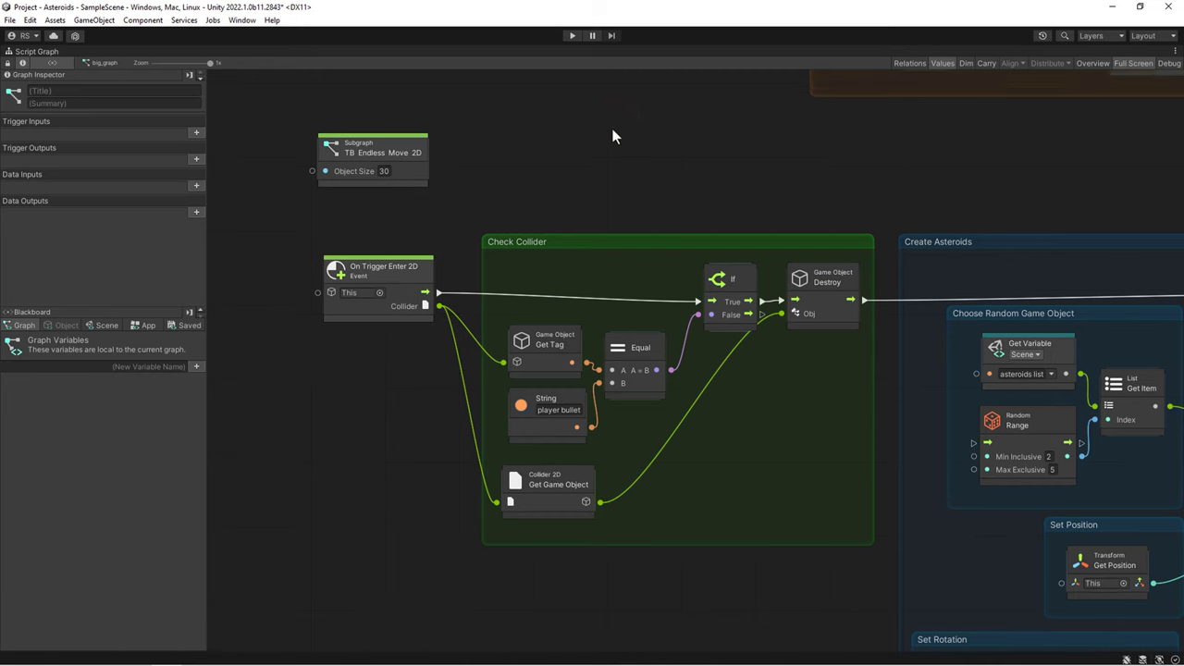
pyautogui.scroll(5, 602, 143)
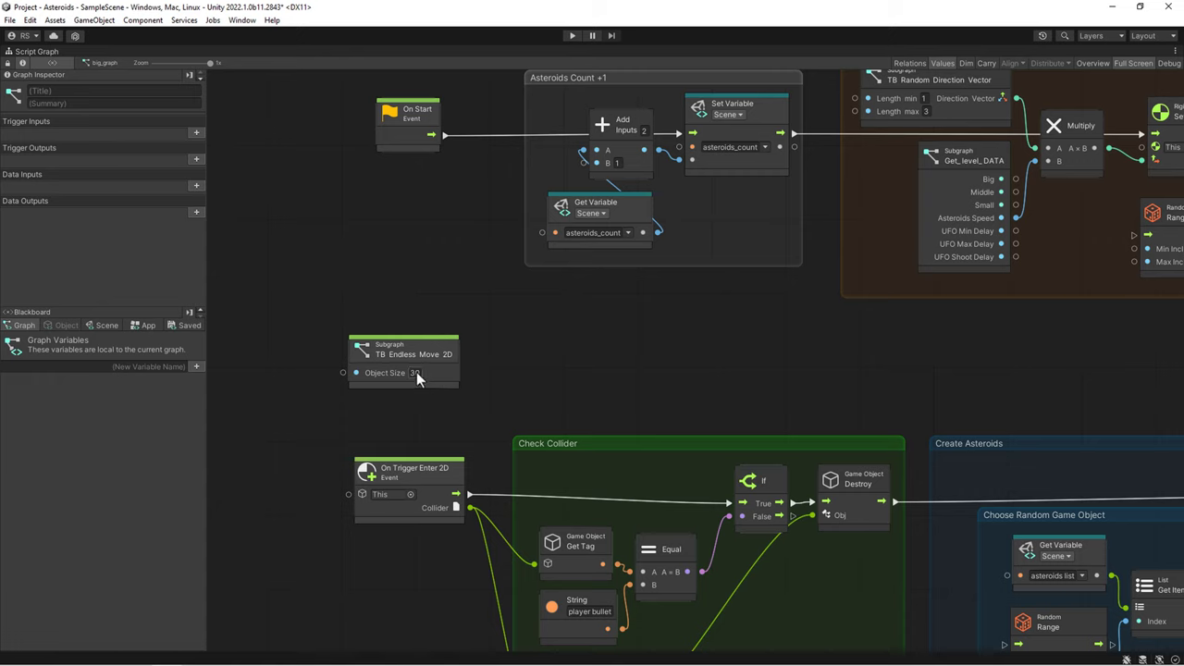
pyautogui.click(415, 373)
pyautogui.write('5')
pyautogui.write('0')
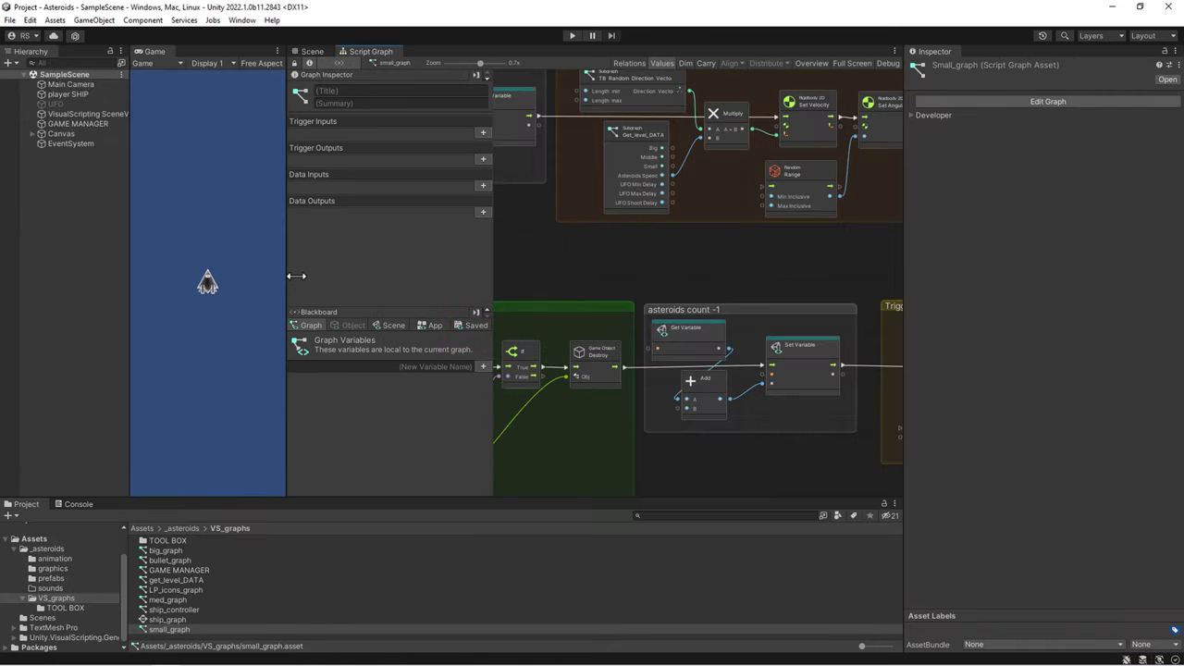
# - Duplicate the game over TXT object under Canvas
pyautogui.moveTo(297, 275); pyautogui.dragTo(411, 273)
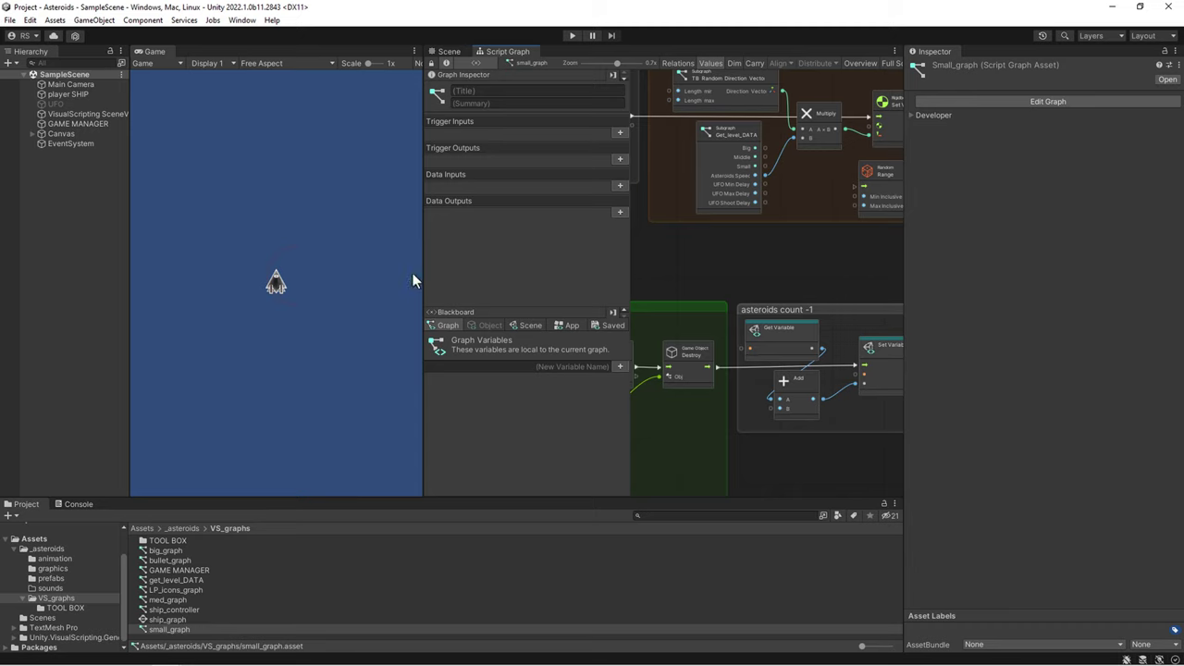
pyautogui.click(32, 134)
pyautogui.click(69, 144)
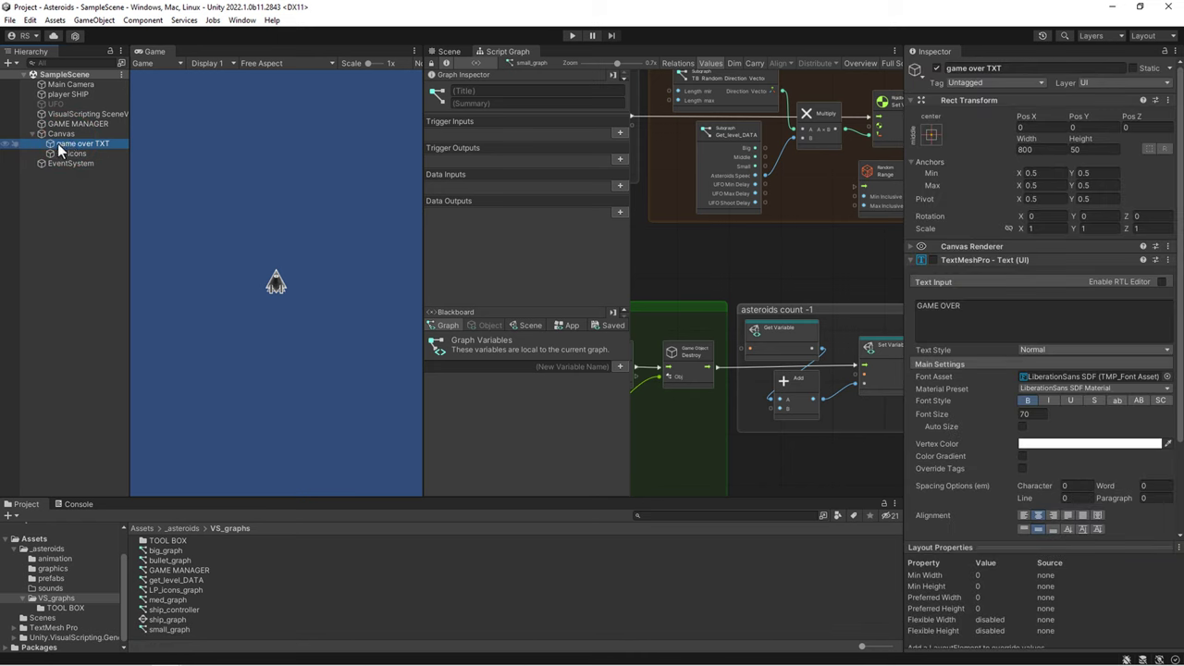
pyautogui.click(57, 142)
pyautogui.click(92, 218)
pyautogui.click(74, 148)
pyautogui.hotkey('ctrl', 'd')
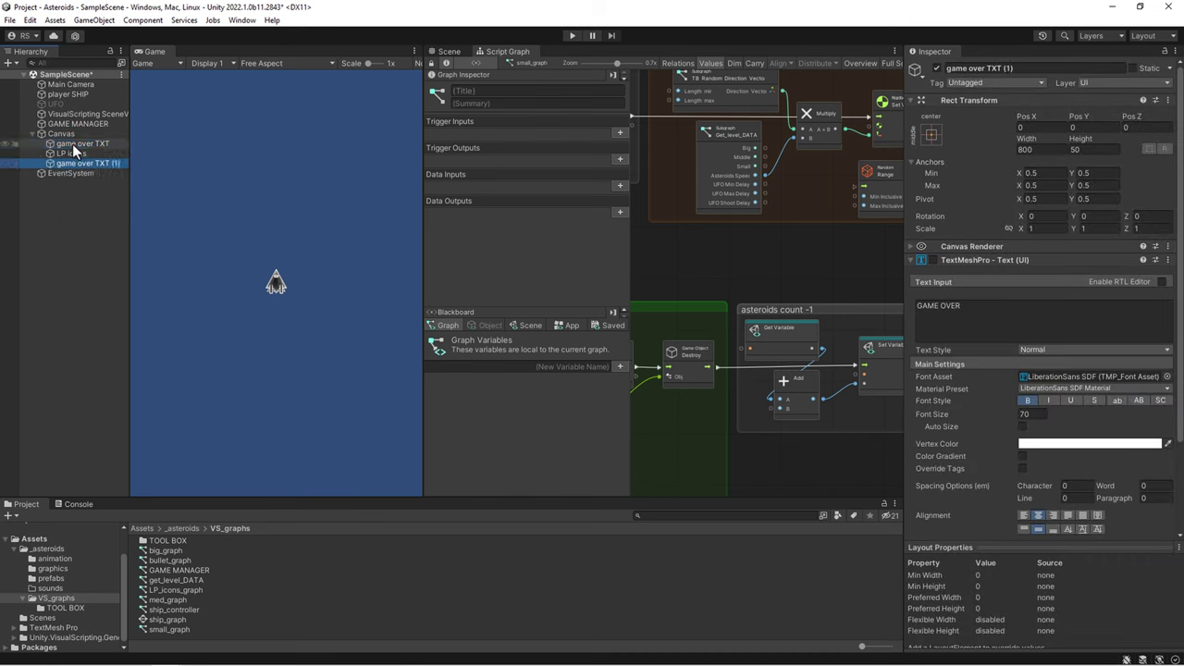
# - Rename the duplicate to 'level TXT' and enable its text component
pyautogui.click(74, 165)
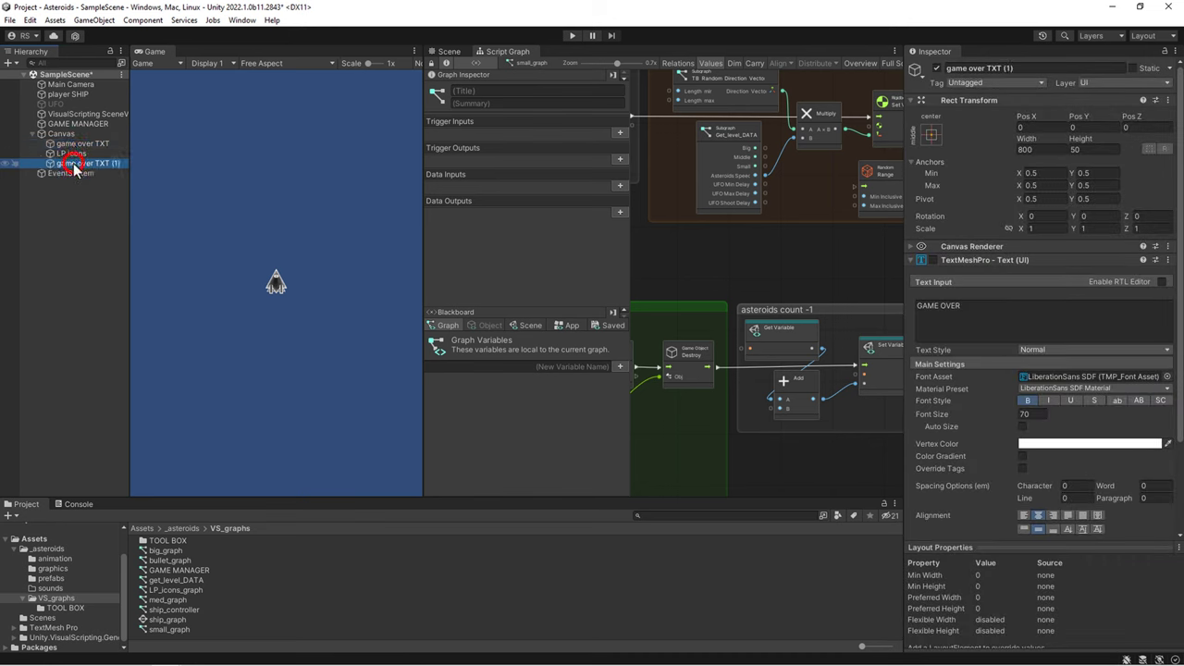
pyautogui.doubleClick(67, 163)
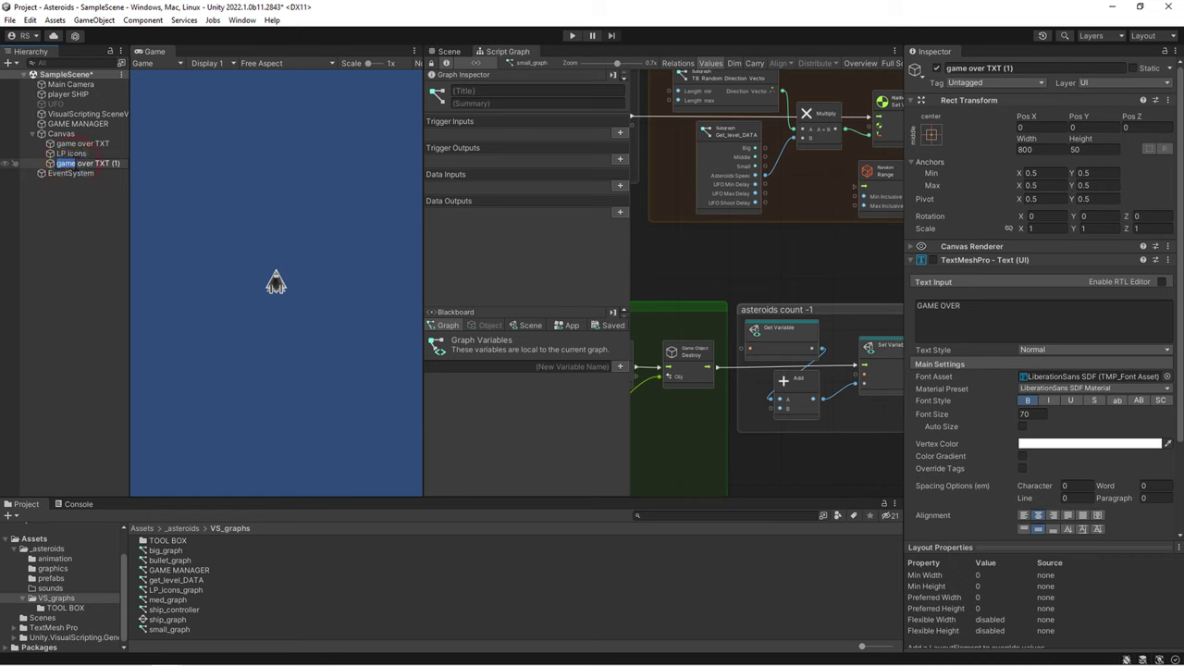
pyautogui.write('level')
pyautogui.press('Delete')
pyautogui.press('Delete')
pyautogui.press('Delete')
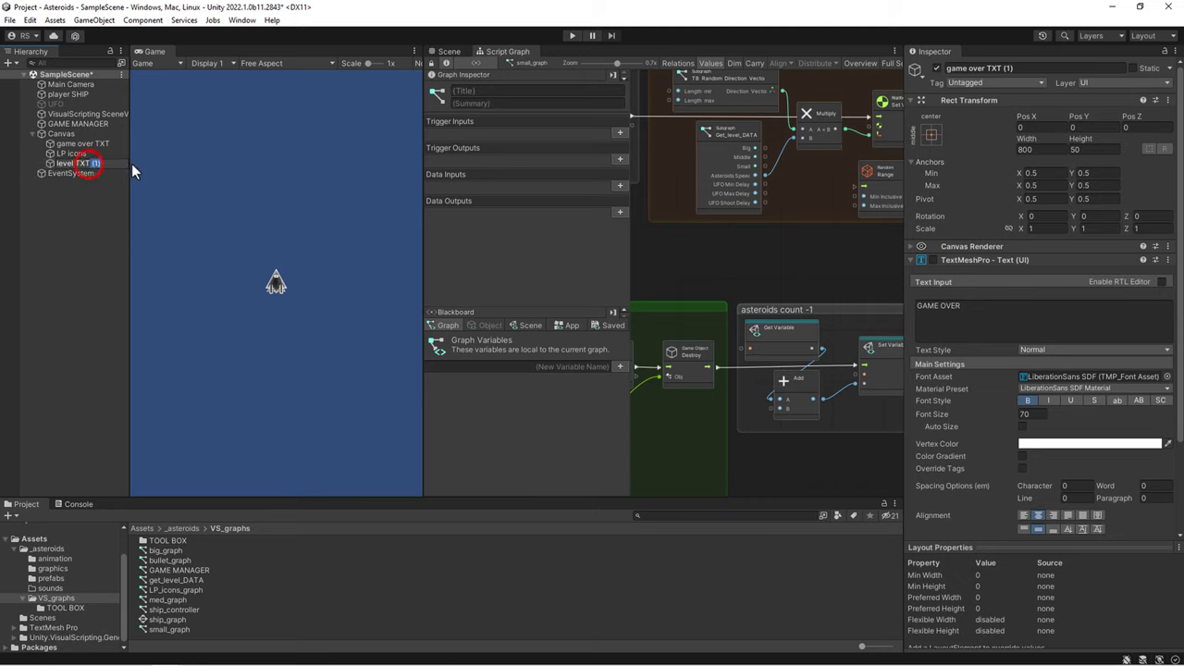
pyautogui.press('Delete')
pyautogui.press('Delete')
pyautogui.press('Delete')
pyautogui.click(87, 191)
pyautogui.click(73, 164)
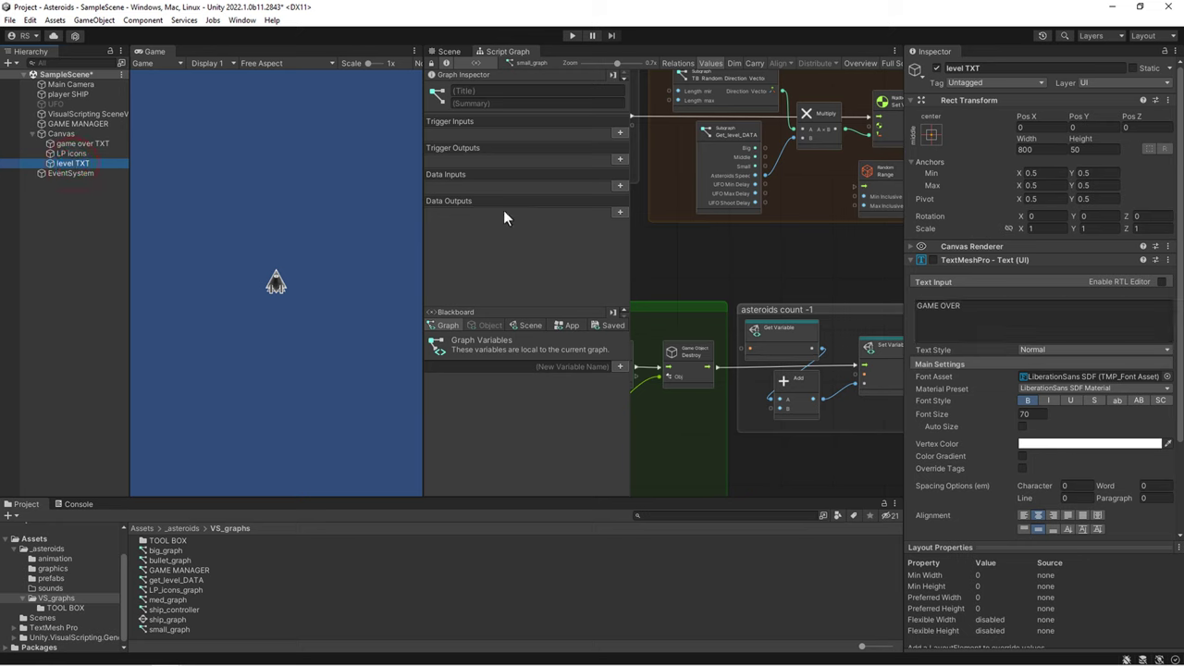
pyautogui.click(933, 260)
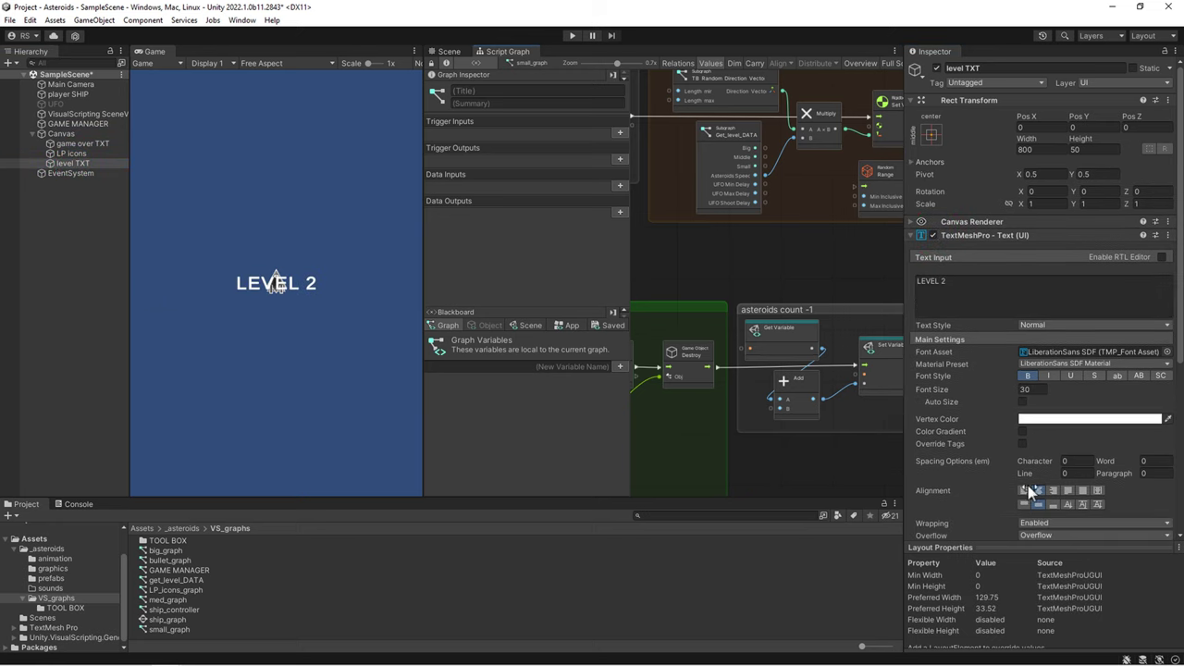
# - Right-align the LEVEL 2 text and view its box in the Scene view
pyautogui.click(1052, 490)
pyautogui.click(448, 52)
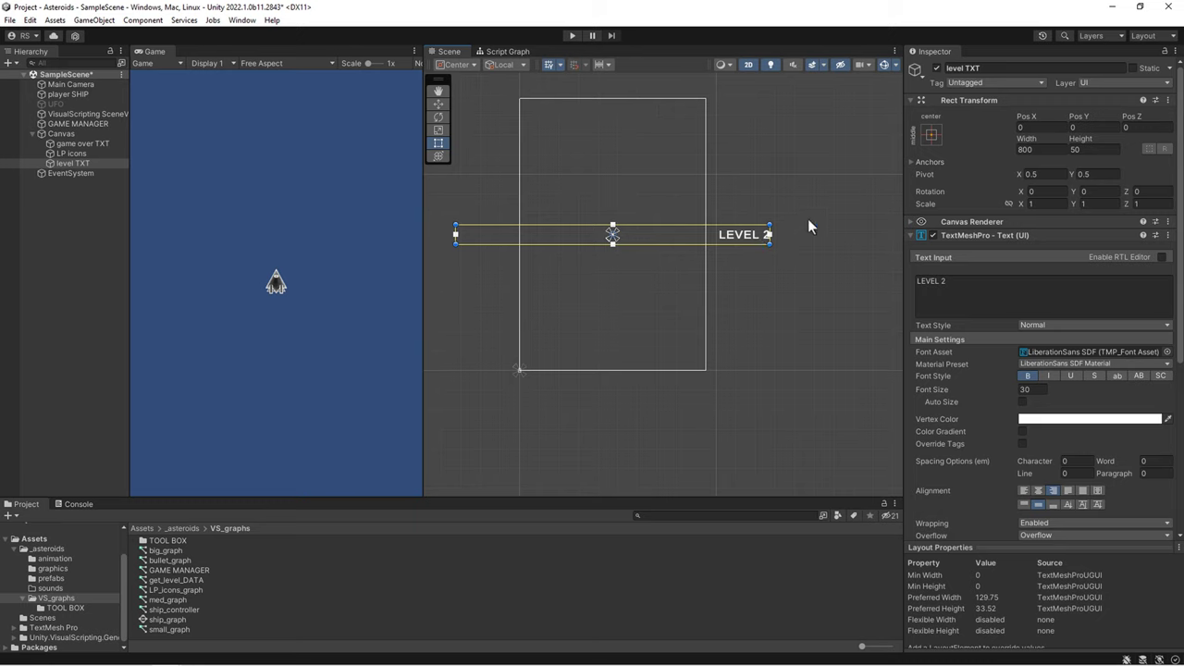
# - Resize the level TXT box to width 200 with pivot X 1 and Y 1
pyautogui.moveTo(1027, 138); pyautogui.dragTo(66, 159)
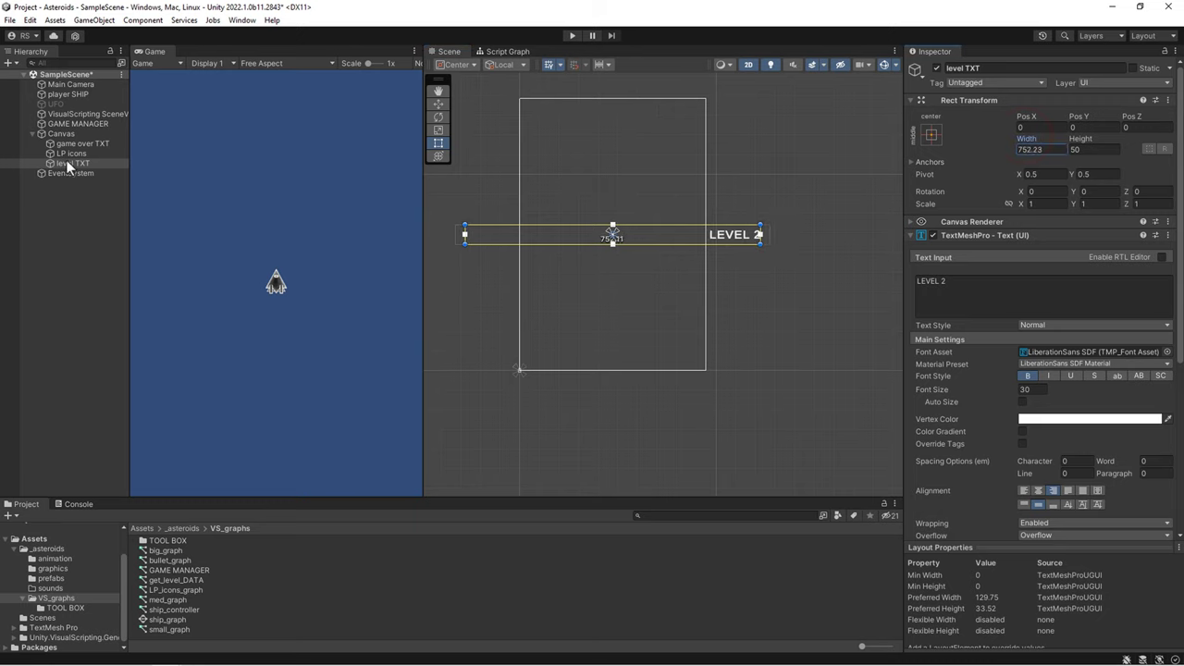
pyautogui.click(1052, 149)
pyautogui.write('2')
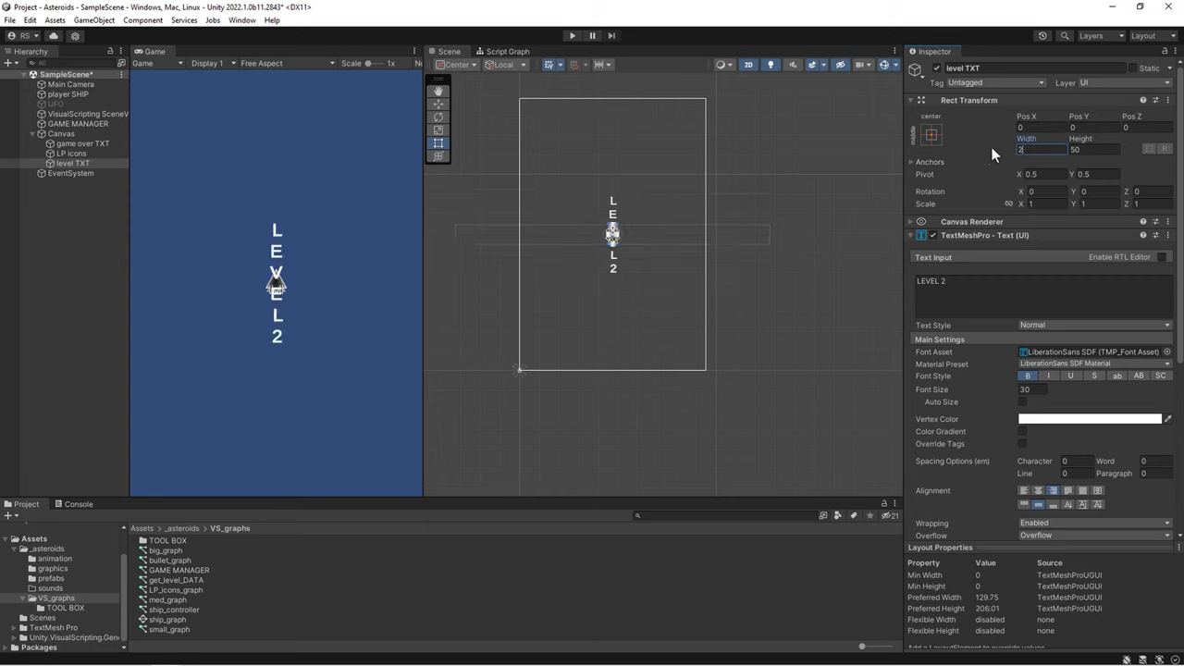
pyautogui.write('00')
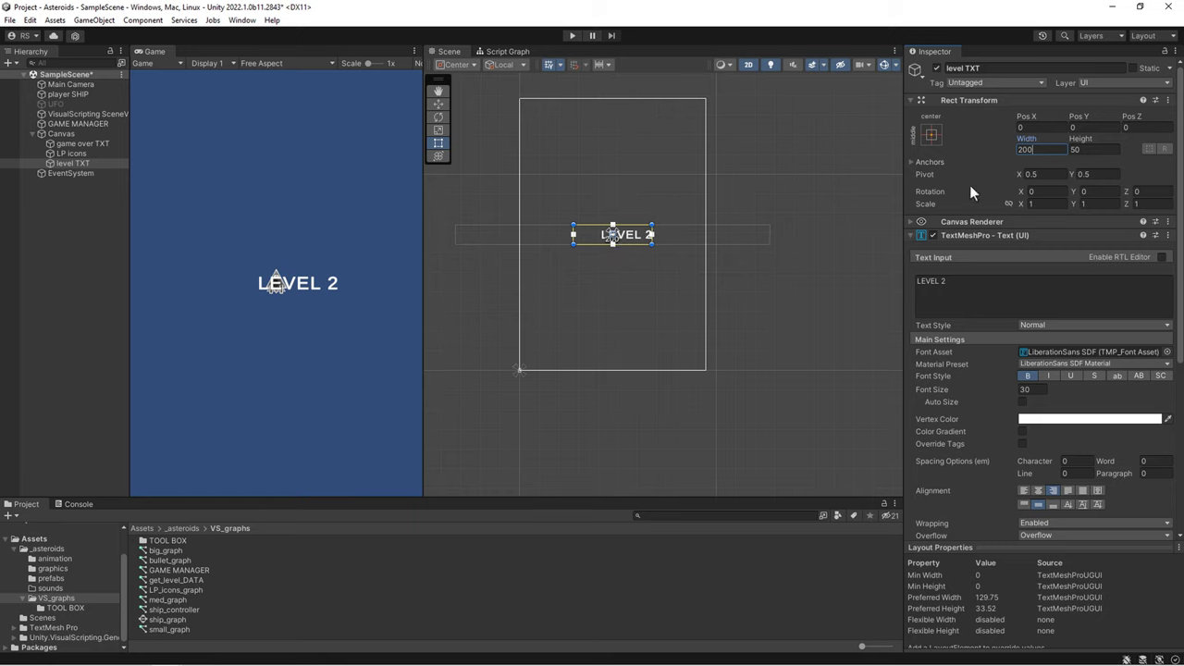
pyautogui.click(1046, 173)
pyautogui.write('1')
pyautogui.click(1090, 174)
pyautogui.write('1')
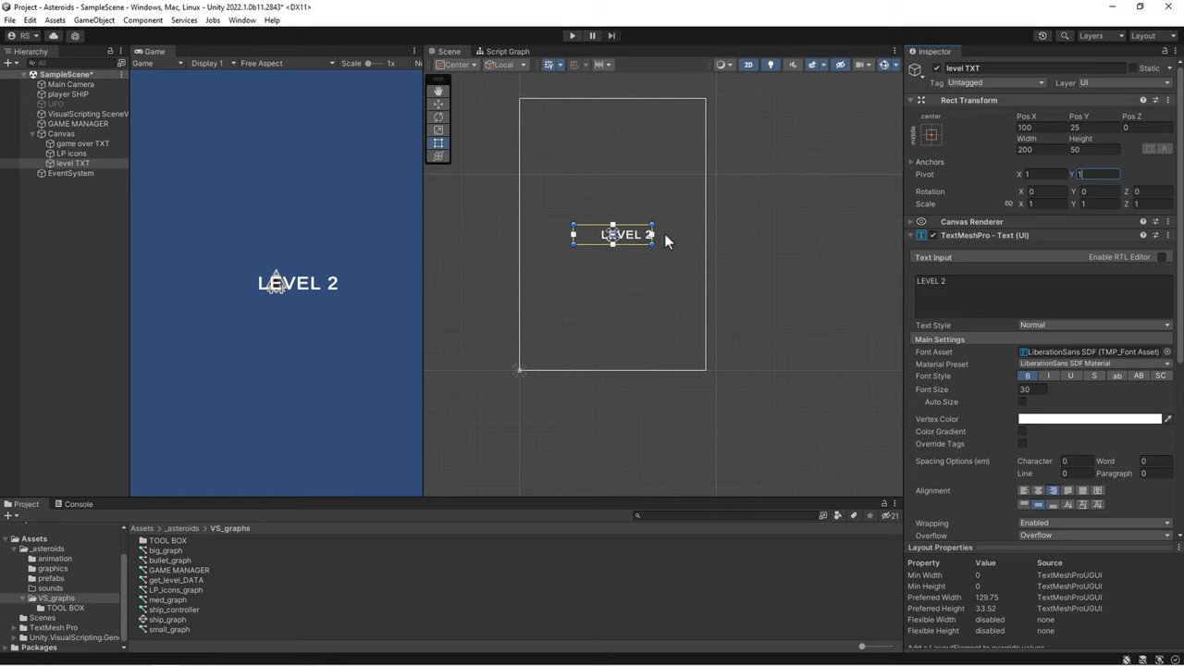
# - Anchor the level text top-right at -24.6, -4 and change it to read LEVEL 22
pyautogui.click(934, 135)
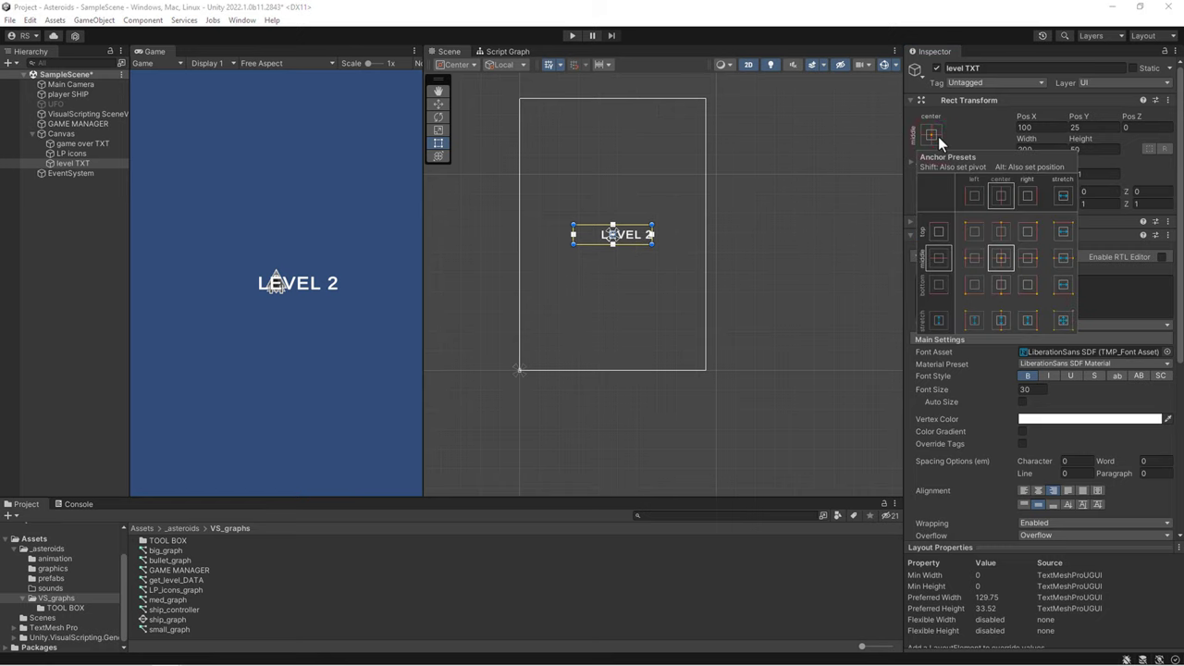
pyautogui.click(1029, 231)
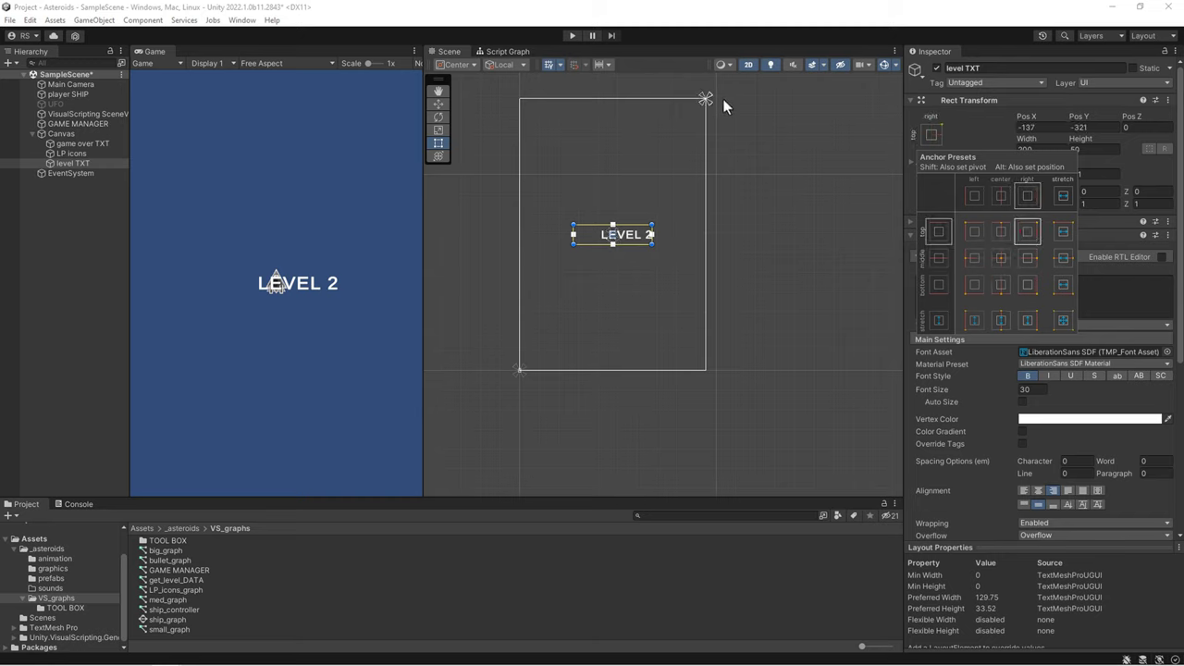
pyautogui.click(987, 131)
pyautogui.click(1040, 127)
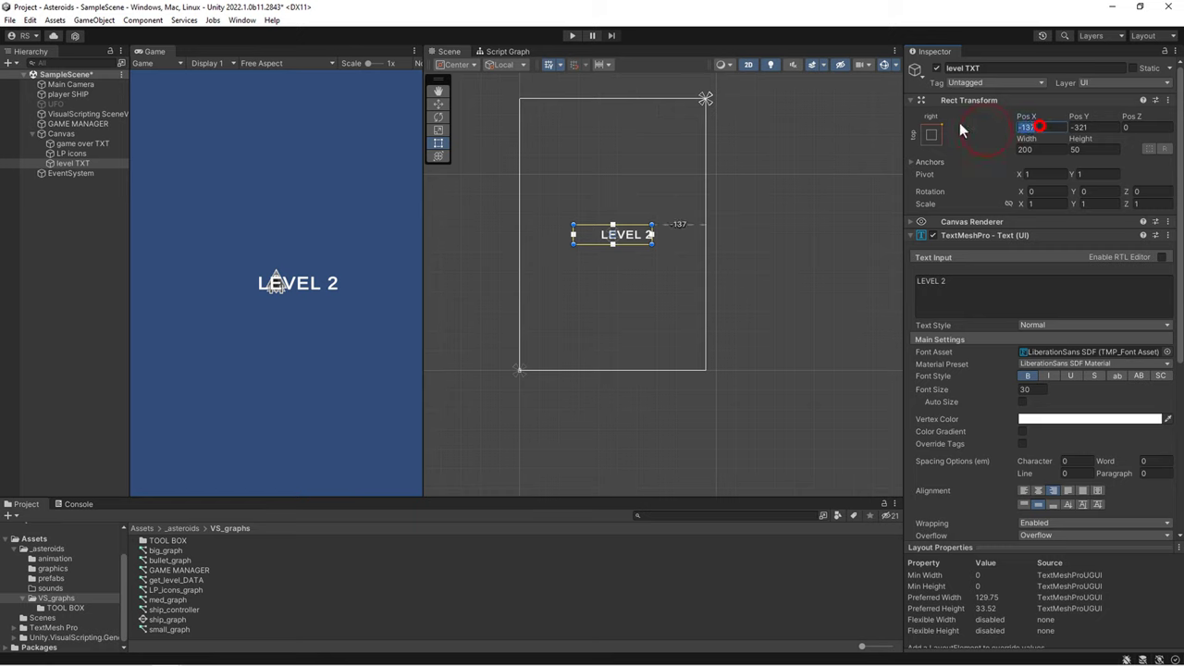
pyautogui.write('0')
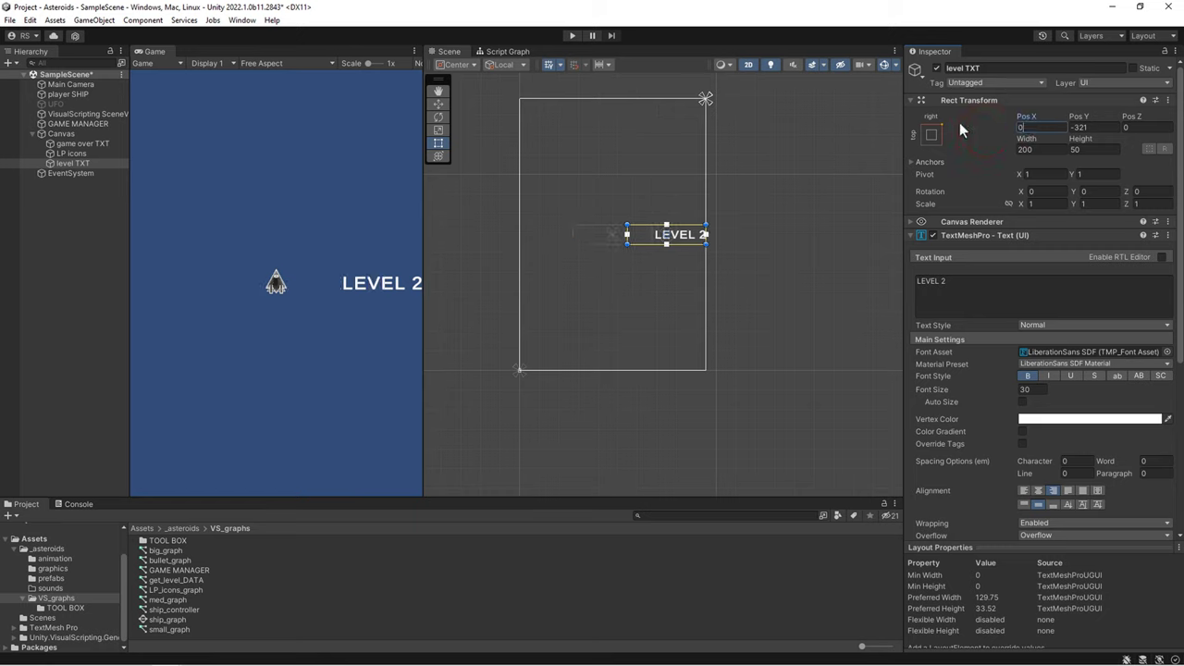
pyautogui.press('Tab')
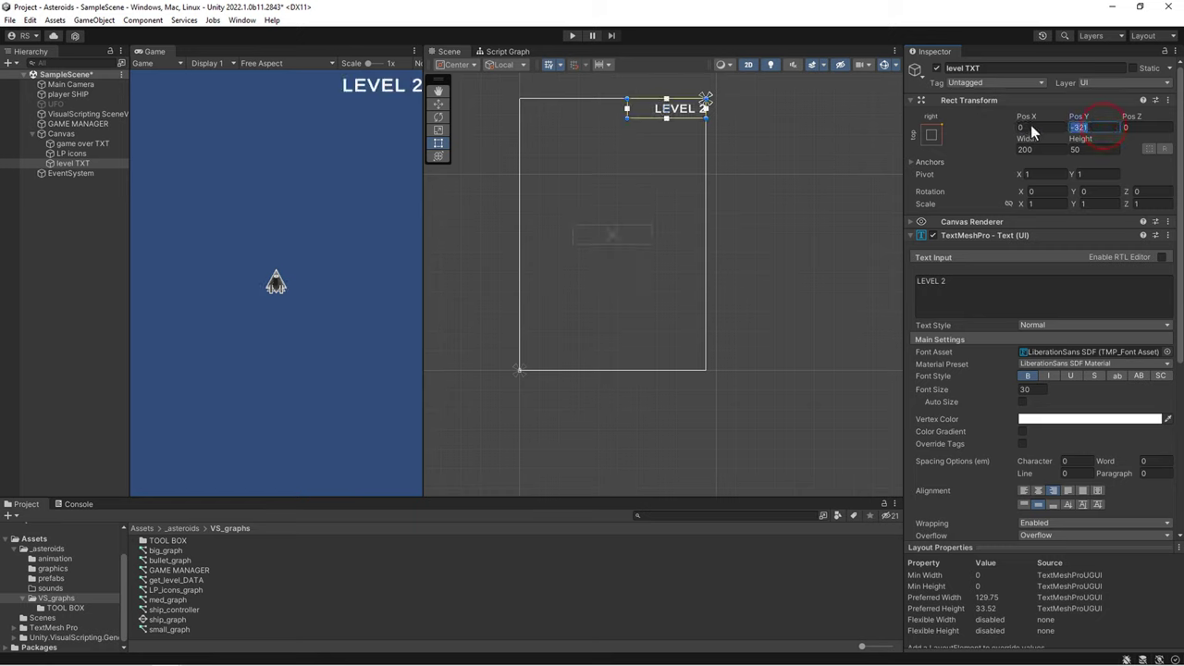
pyautogui.write('0')
pyautogui.moveTo(1025, 117); pyautogui.dragTo(999, 112)
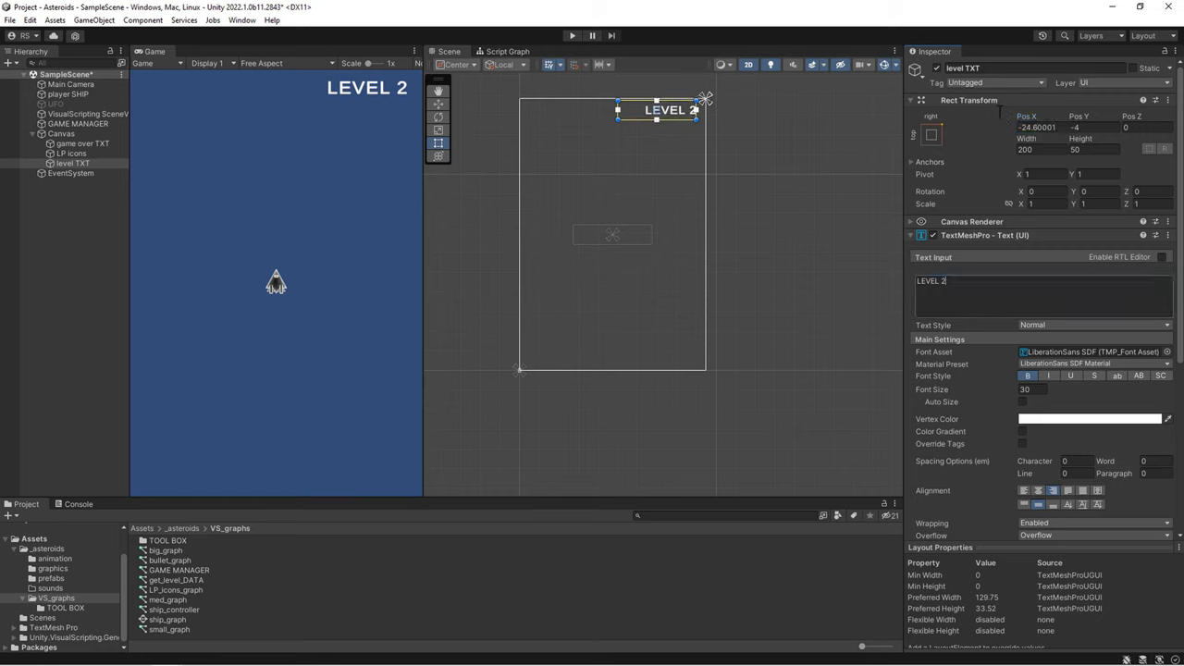
pyautogui.click(958, 283)
pyautogui.write('2')
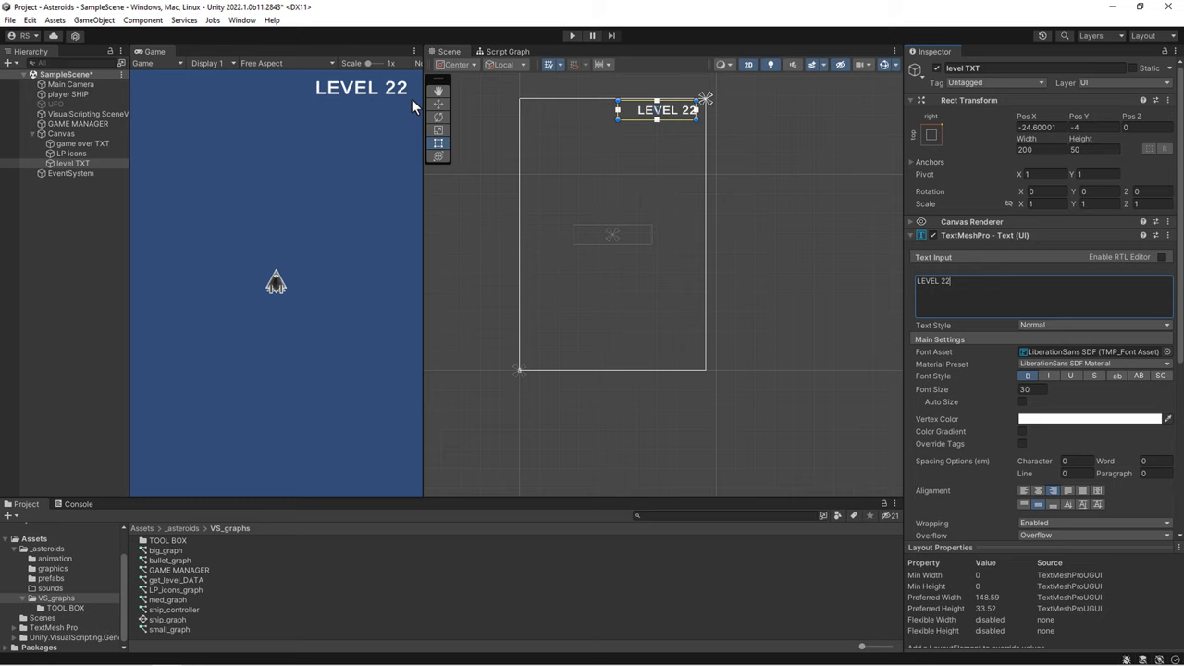
# - Change the level text from LEVEL 22 to LEVEL 0
pyautogui.press('BackSpace')
pyautogui.press('BackSpace')
pyautogui.write('0')
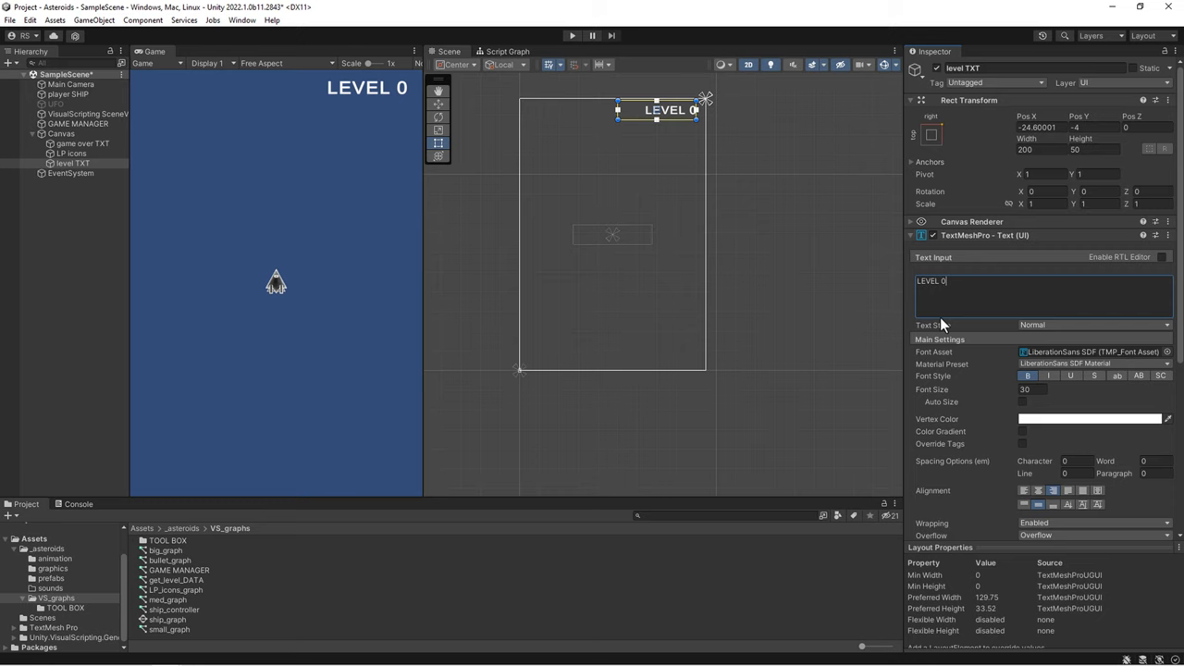
# - Open the GAME MANAGER graph maximized, with empty canvas beside the Create Asteroids group in view
pyautogui.doubleClick(190, 570)
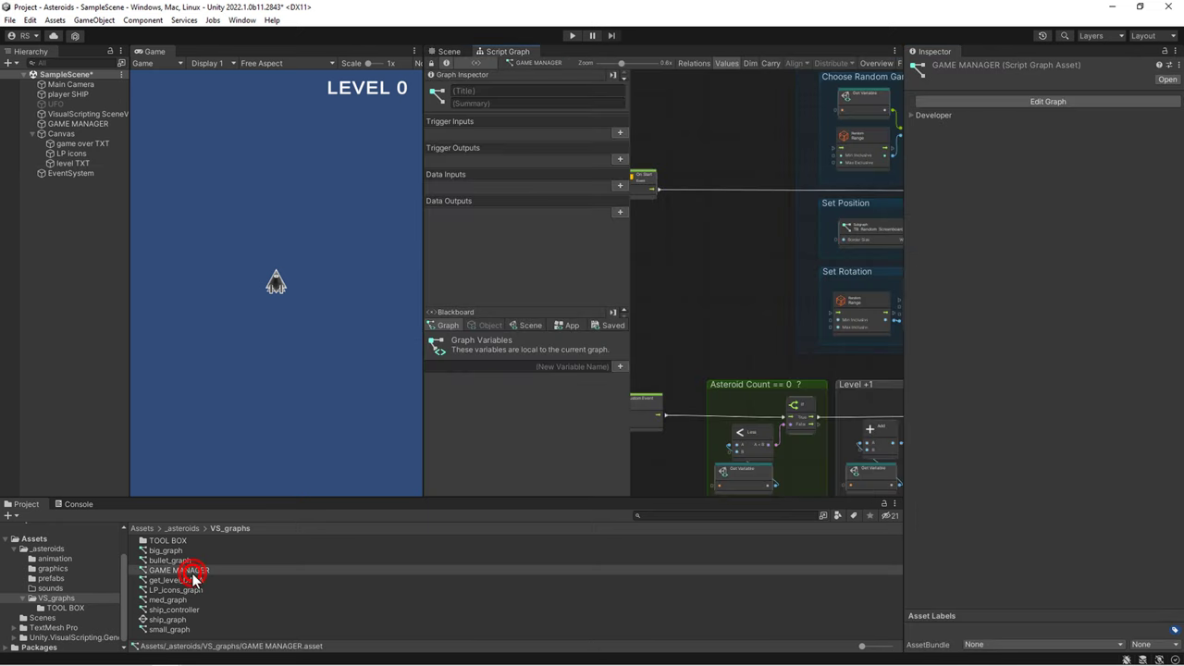
pyautogui.hotkey('shift', 'space')
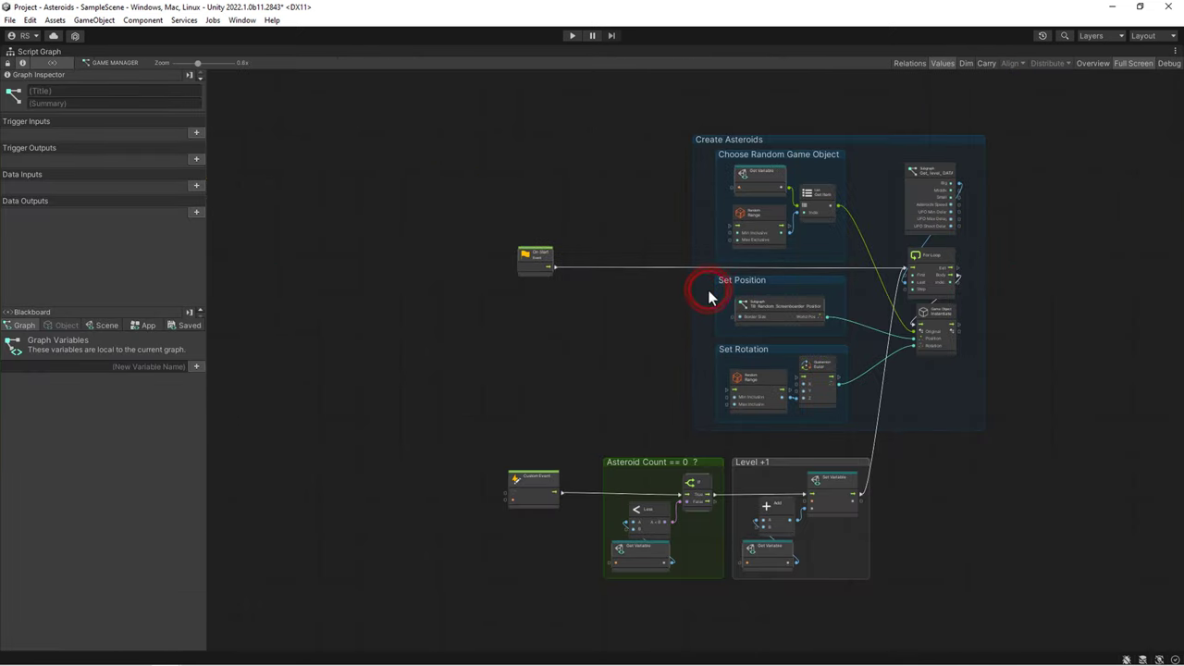
pyautogui.scroll(2, 369, 540)
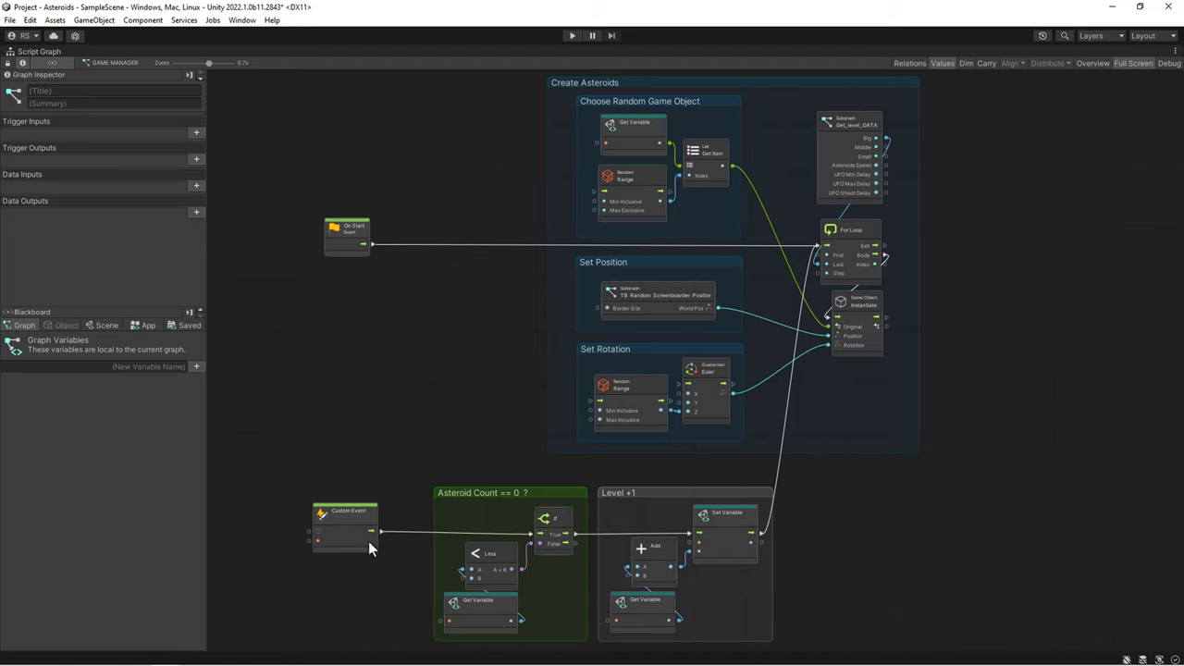
pyautogui.scroll(3, 369, 540)
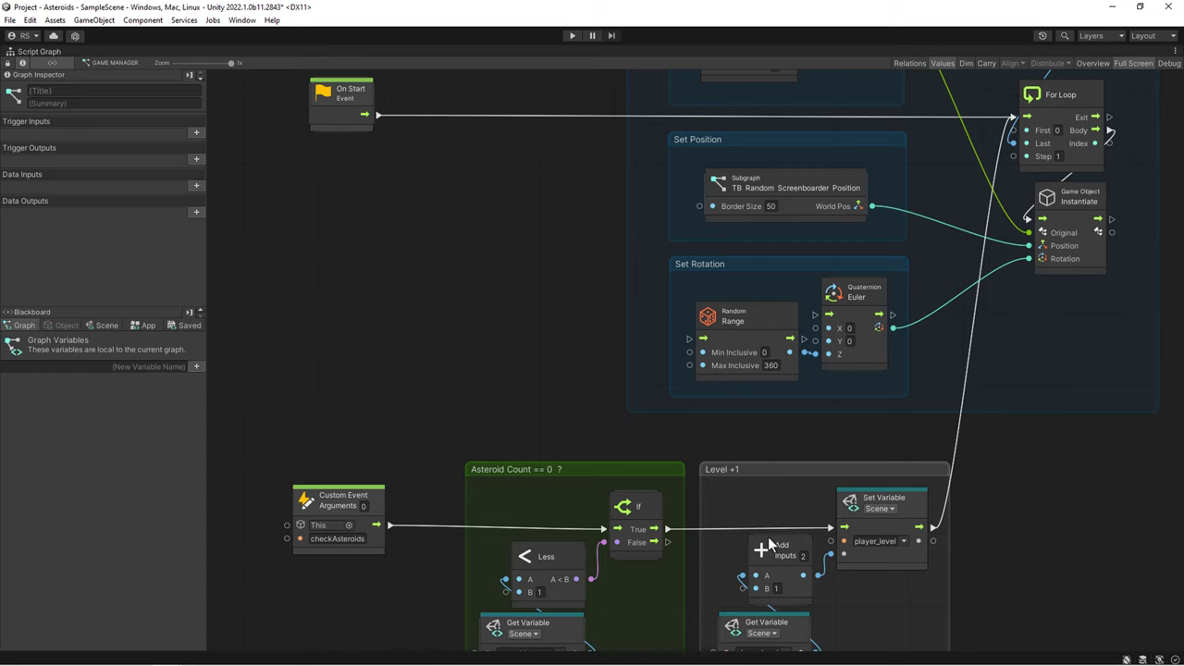
pyautogui.scroll(3, 769, 543)
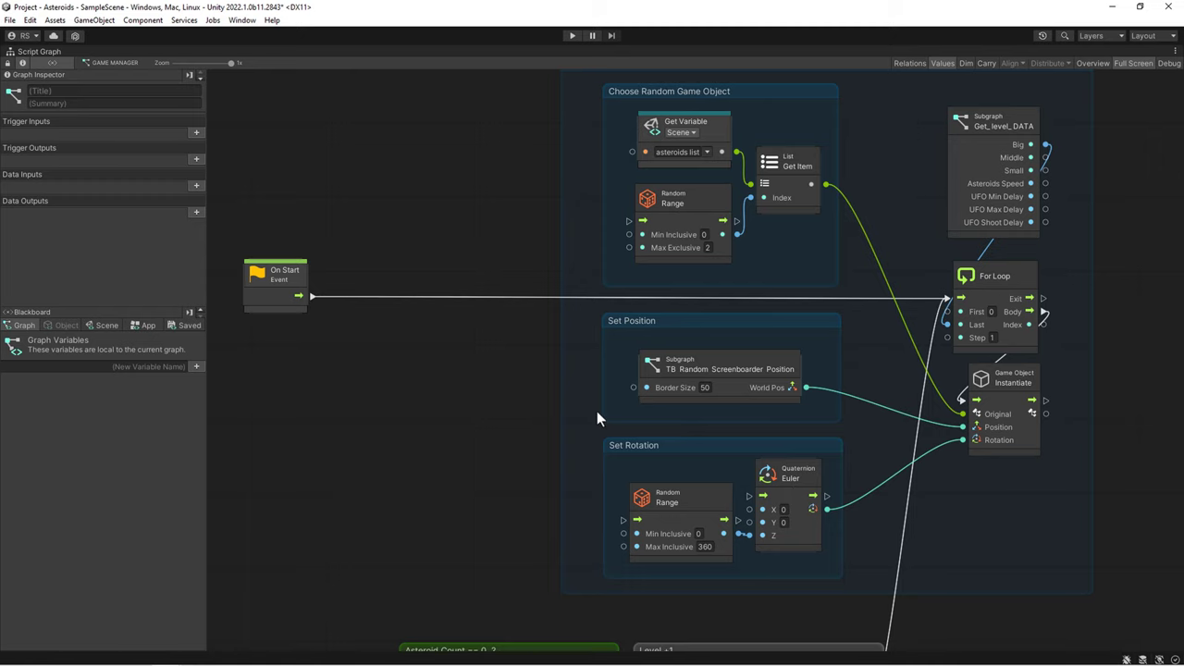
pyautogui.keyDown('ctrl'); pyautogui.scroll(-2, 976, 361); pyautogui.keyUp('ctrl')
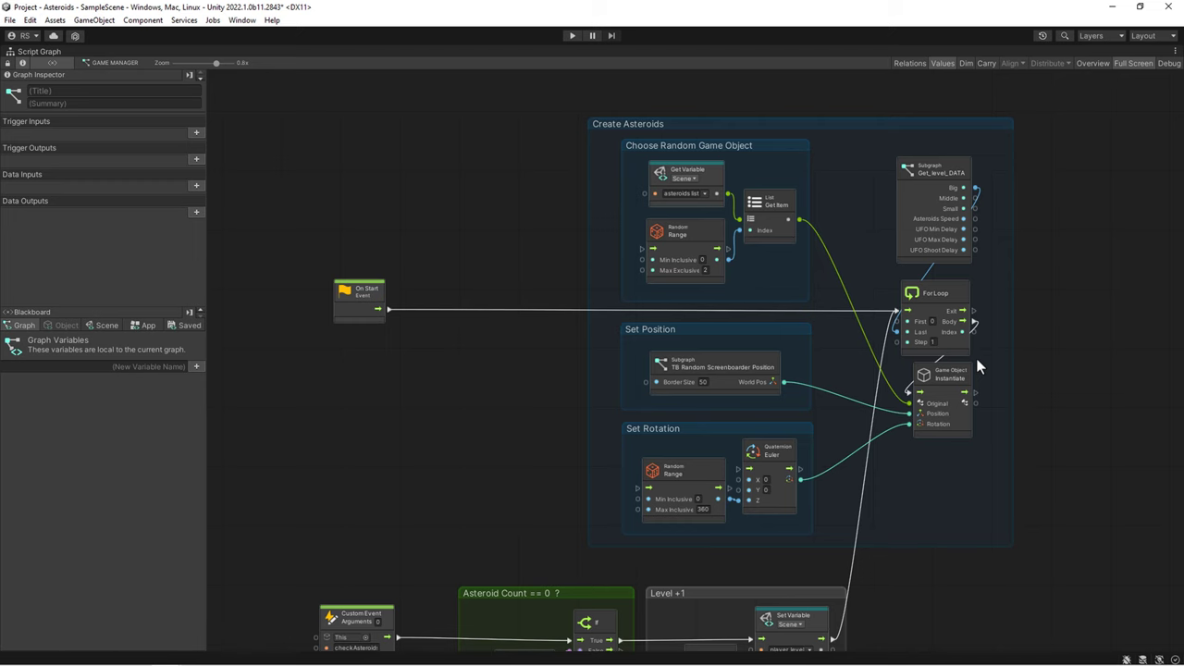
pyautogui.hscroll(3, 976, 358)
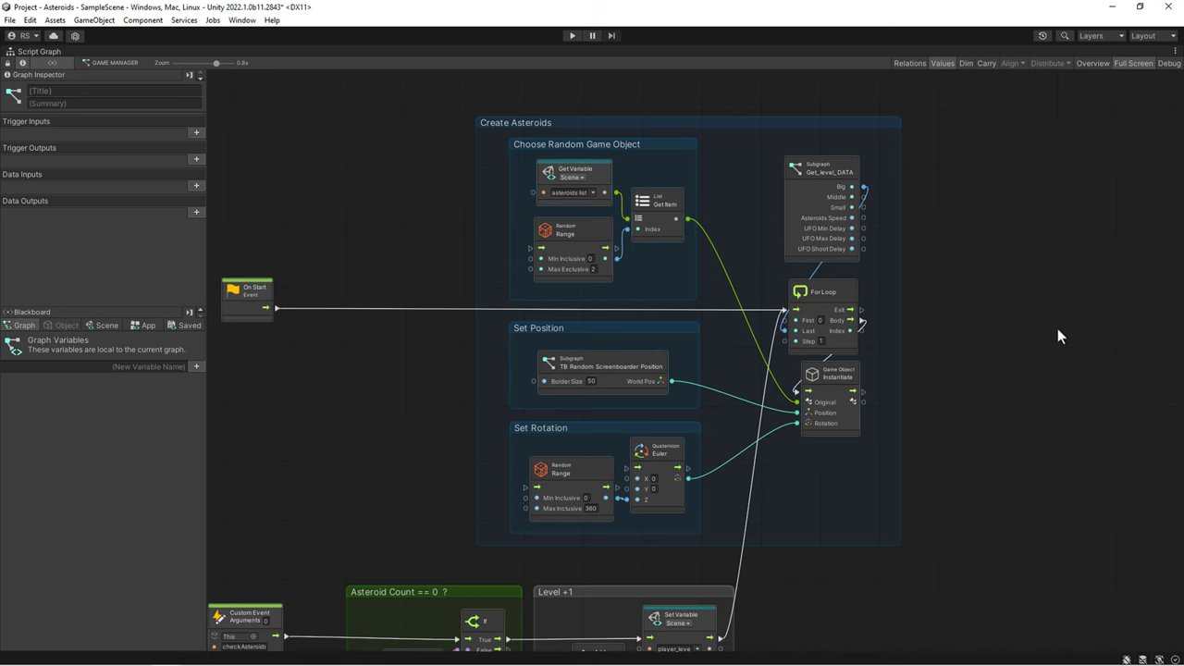
pyautogui.moveTo(1058, 337); pyautogui.dragTo(808, 328, button='middle')
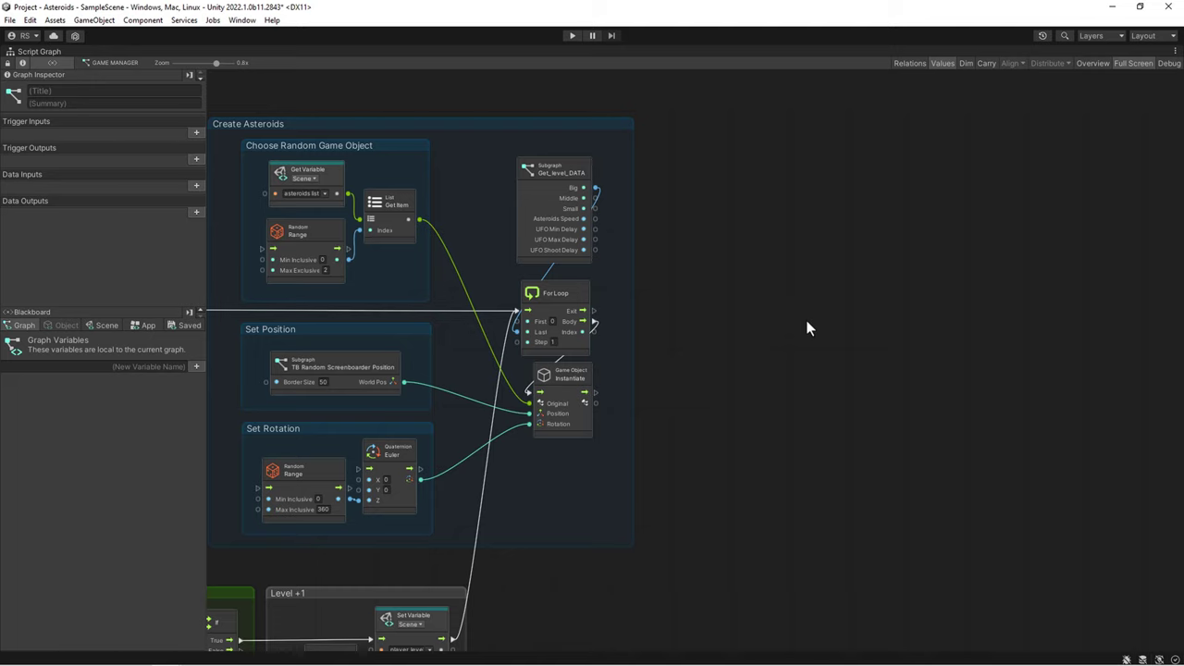
# - Add a Text Mesh Pro UGUI Set Text node following the For Loop's exit
pyautogui.rightClick(818, 262)
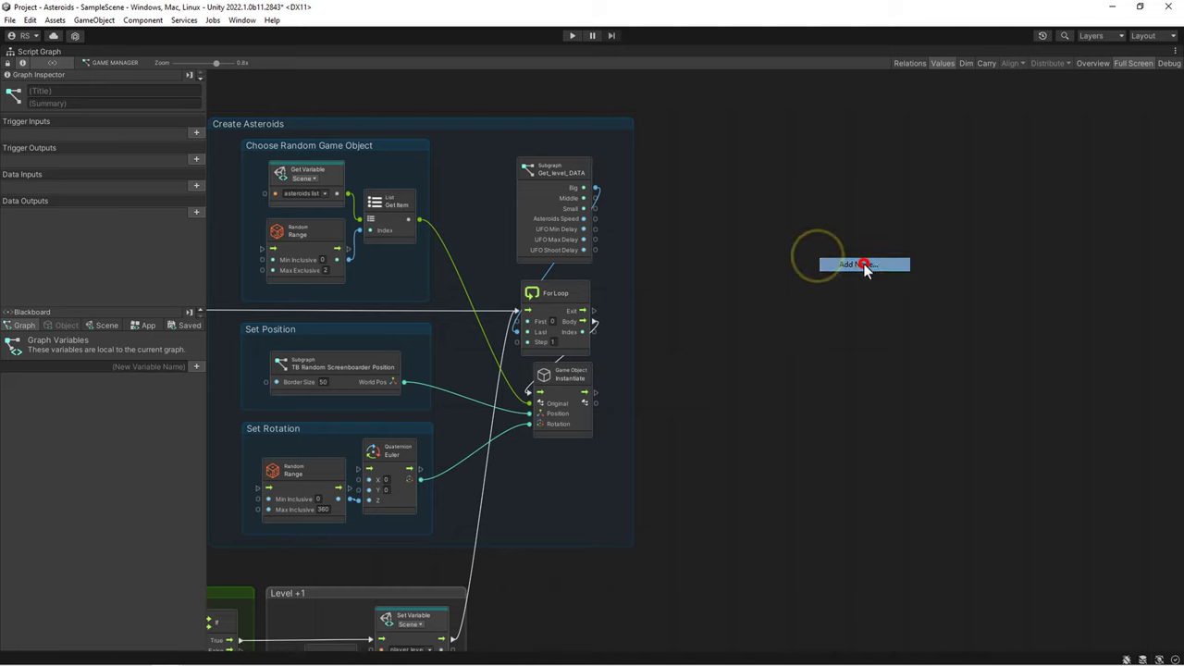
pyautogui.click(865, 268)
pyautogui.write('text')
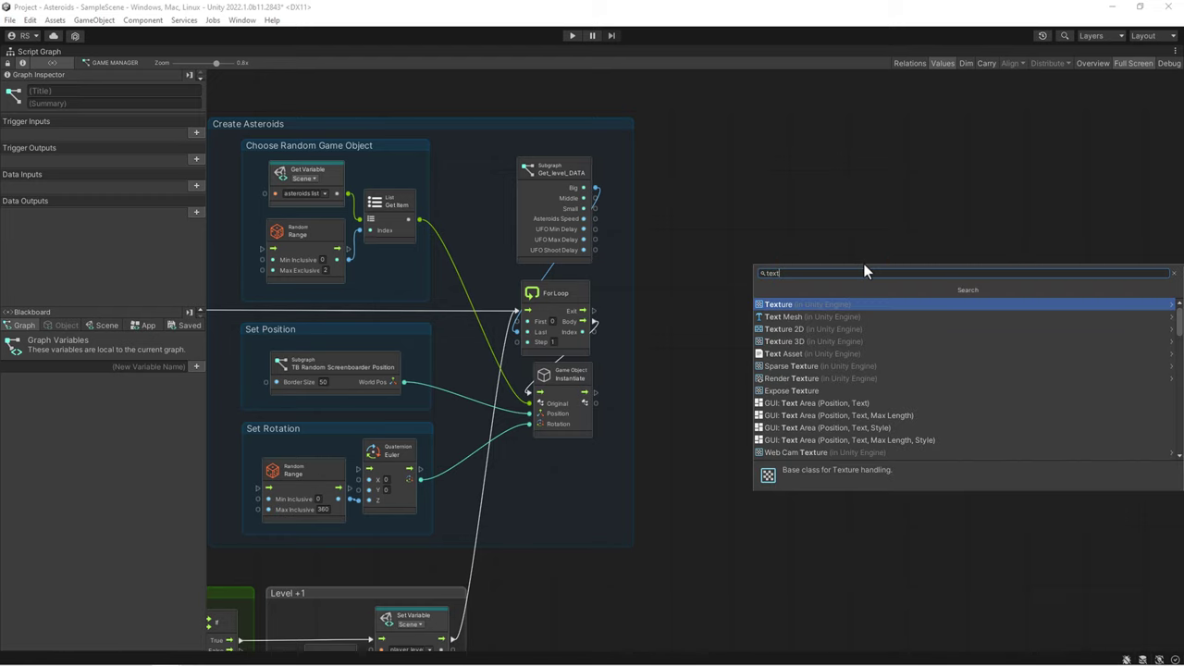
pyautogui.write(' mesh p')
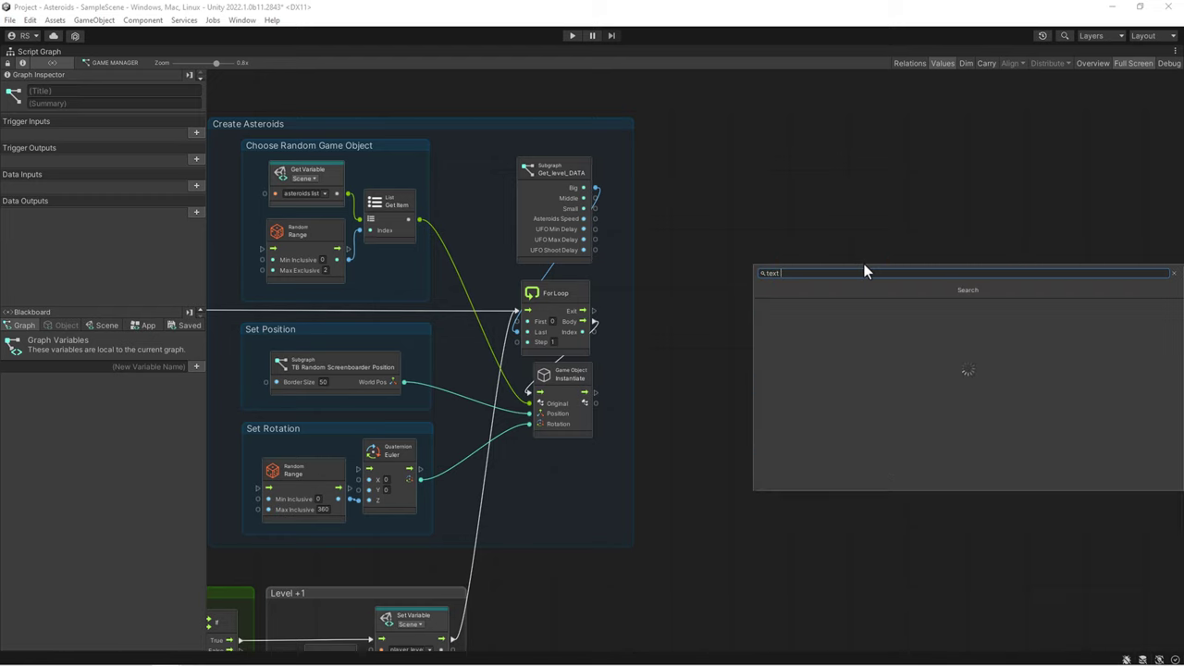
pyautogui.write('ro')
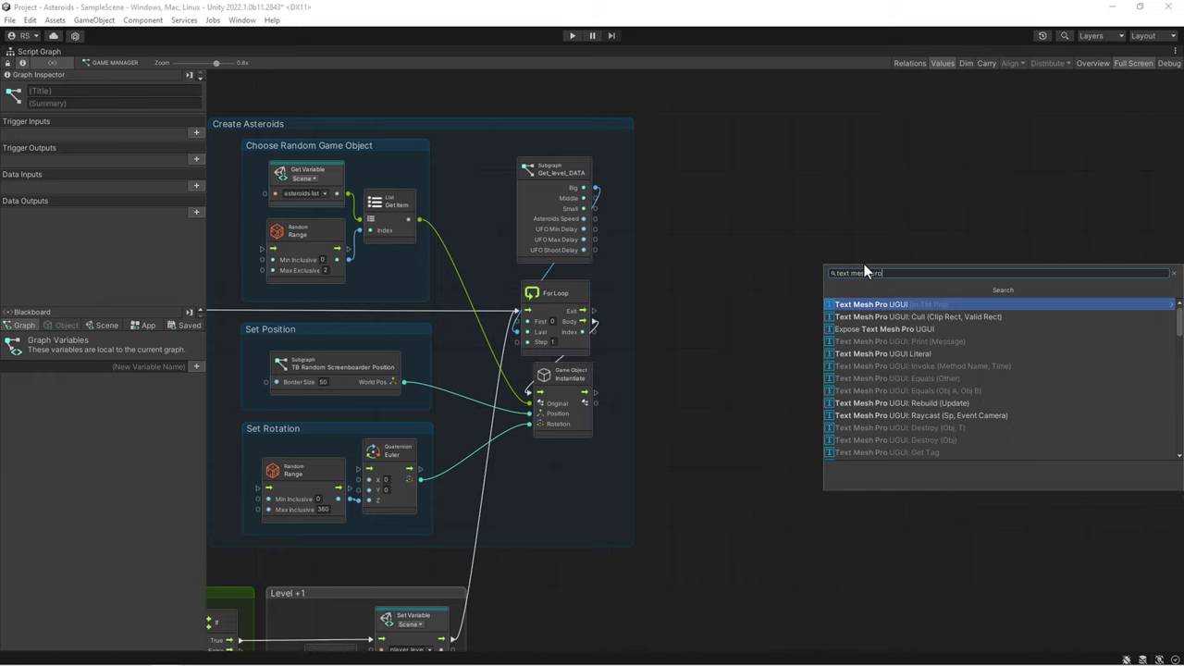
pyautogui.click(869, 305)
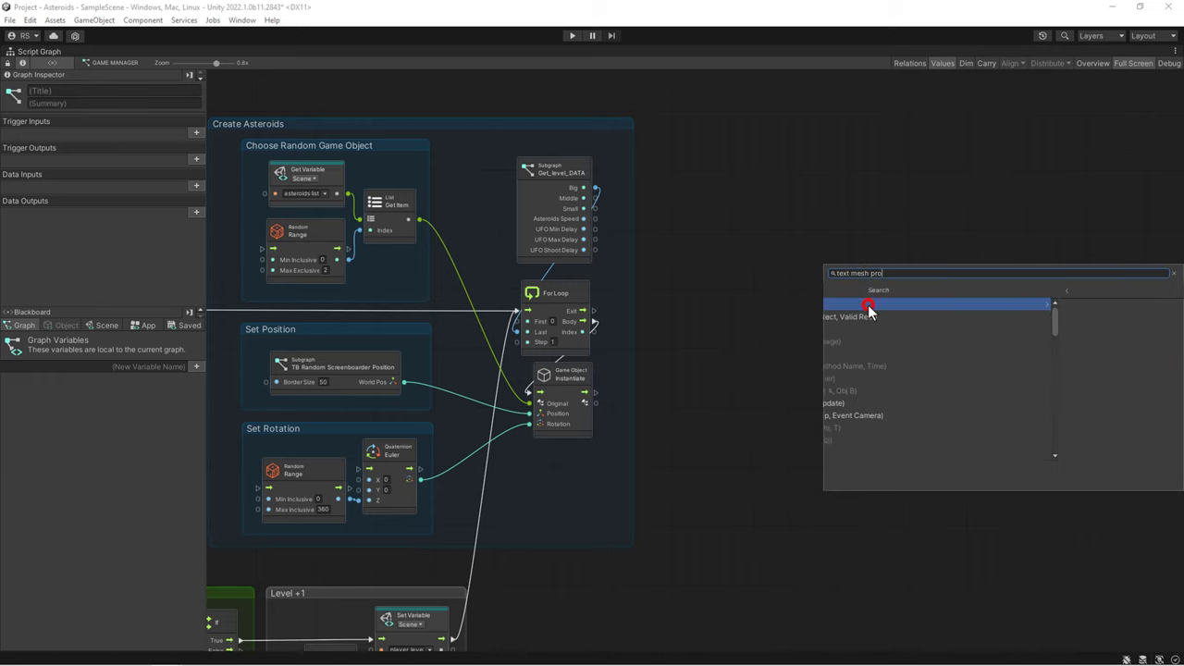
pyautogui.scroll(-3, 915, 383)
pyautogui.scroll(-3, 915, 383)
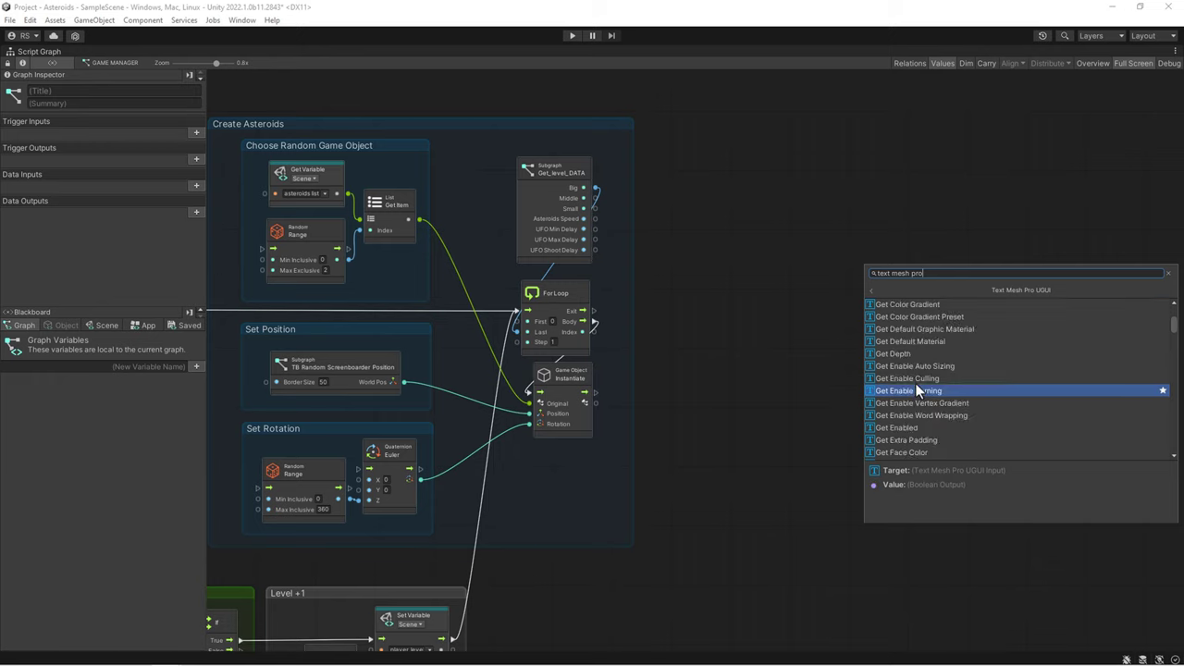
pyautogui.scroll(-3, 915, 383)
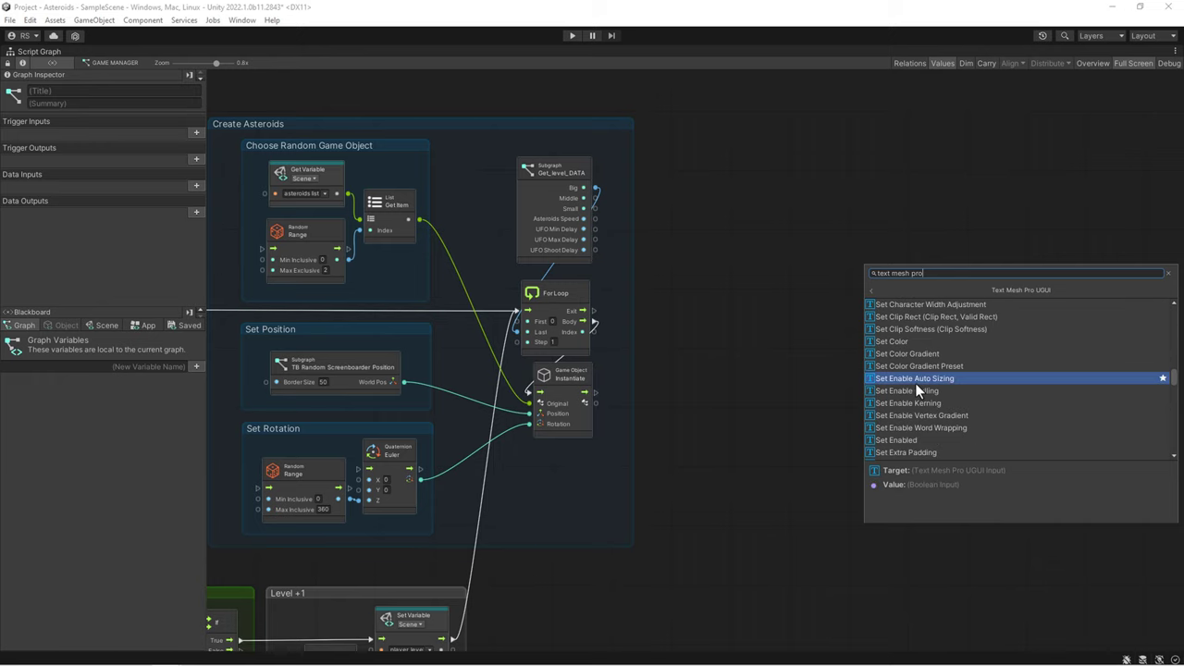
pyautogui.scroll(-3, 917, 389)
pyautogui.scroll(-3, 917, 389)
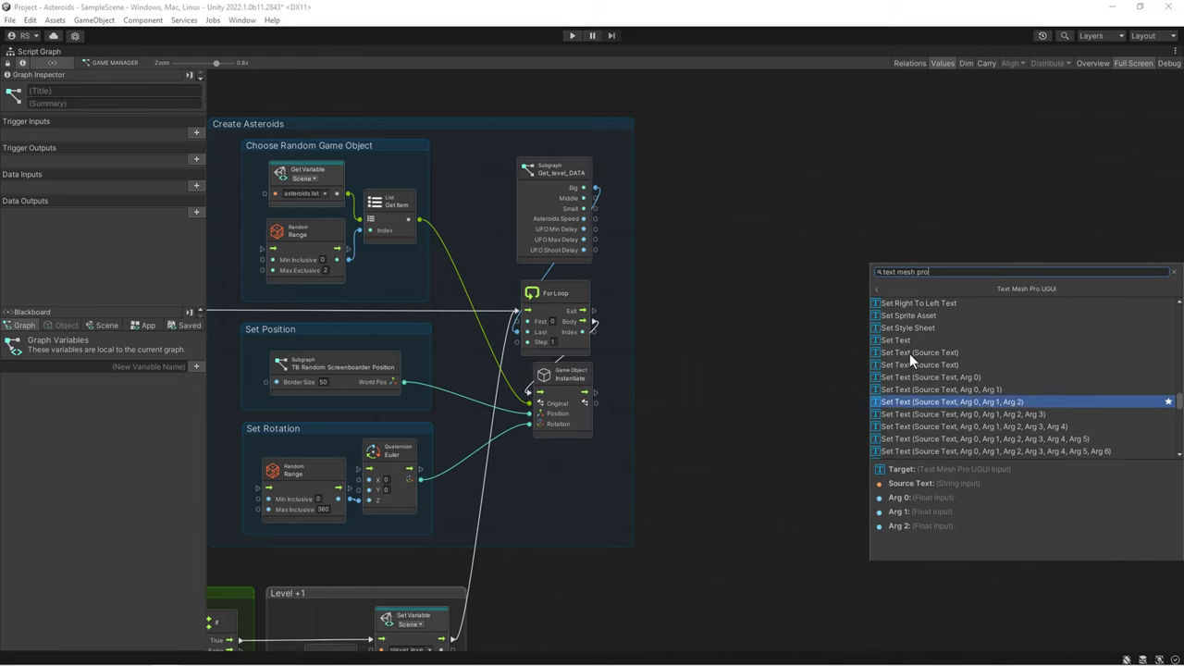
pyautogui.click(904, 341)
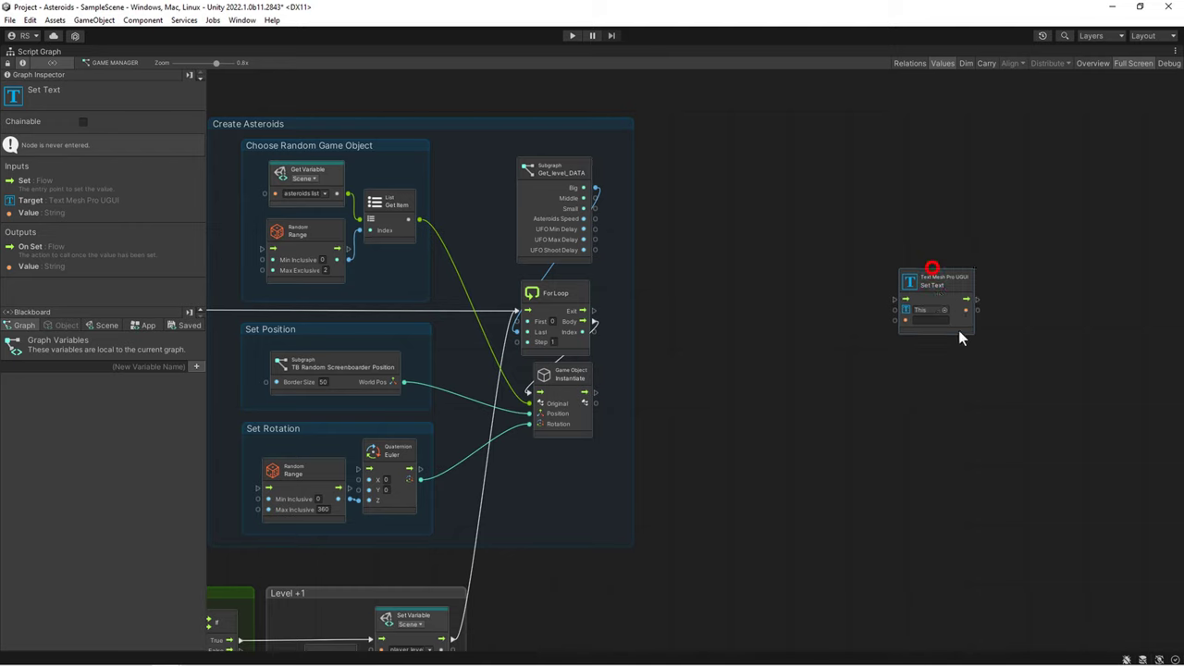
pyautogui.moveTo(932, 267); pyautogui.dragTo(967, 338)
pyautogui.hotkey('ctrl', 'z')
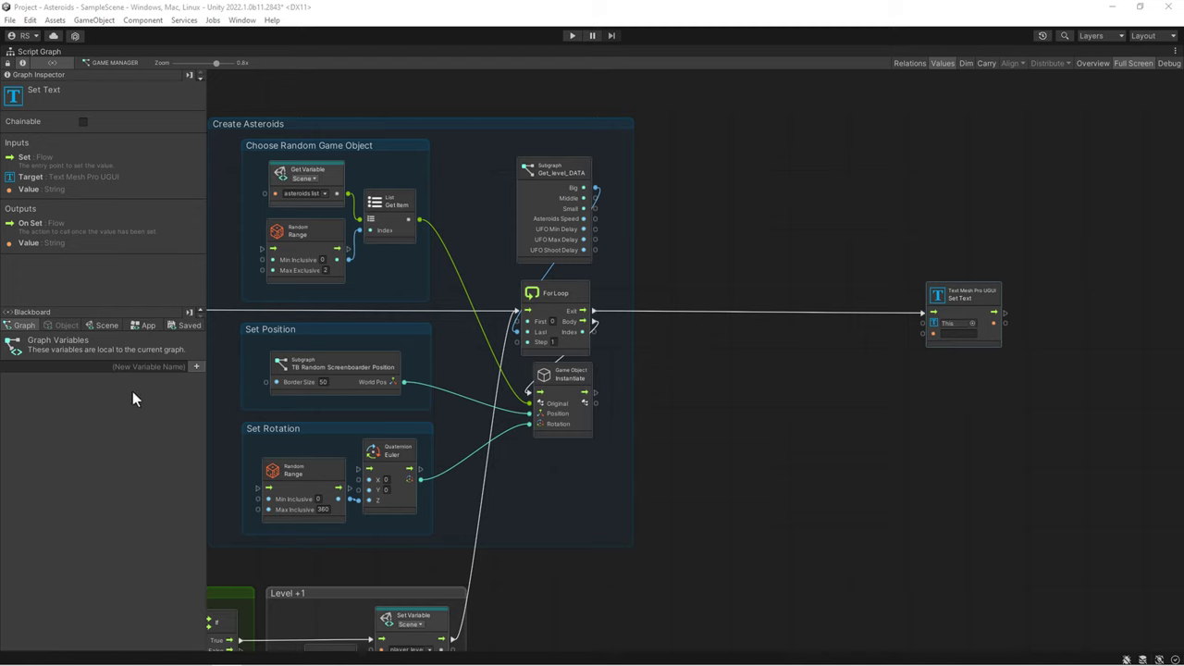
# - Add a Get Variable node for the scene variable player_level
pyautogui.click(99, 326)
pyautogui.scroll(-3, 120, 401)
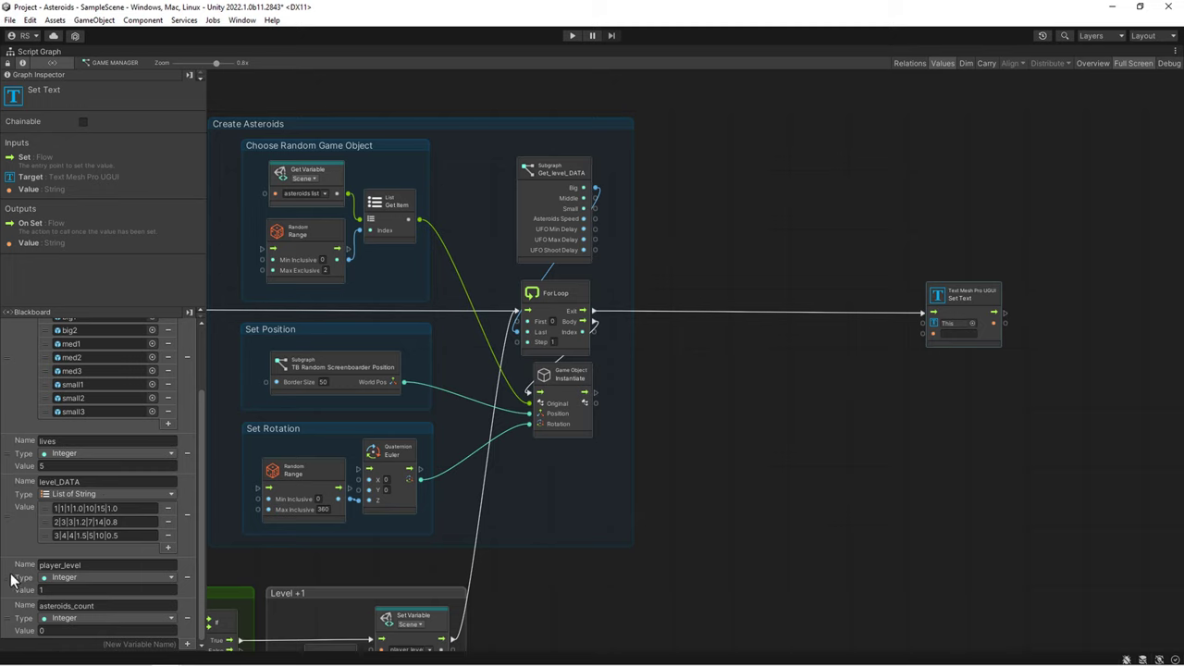
pyautogui.moveTo(158, 585); pyautogui.dragTo(764, 397)
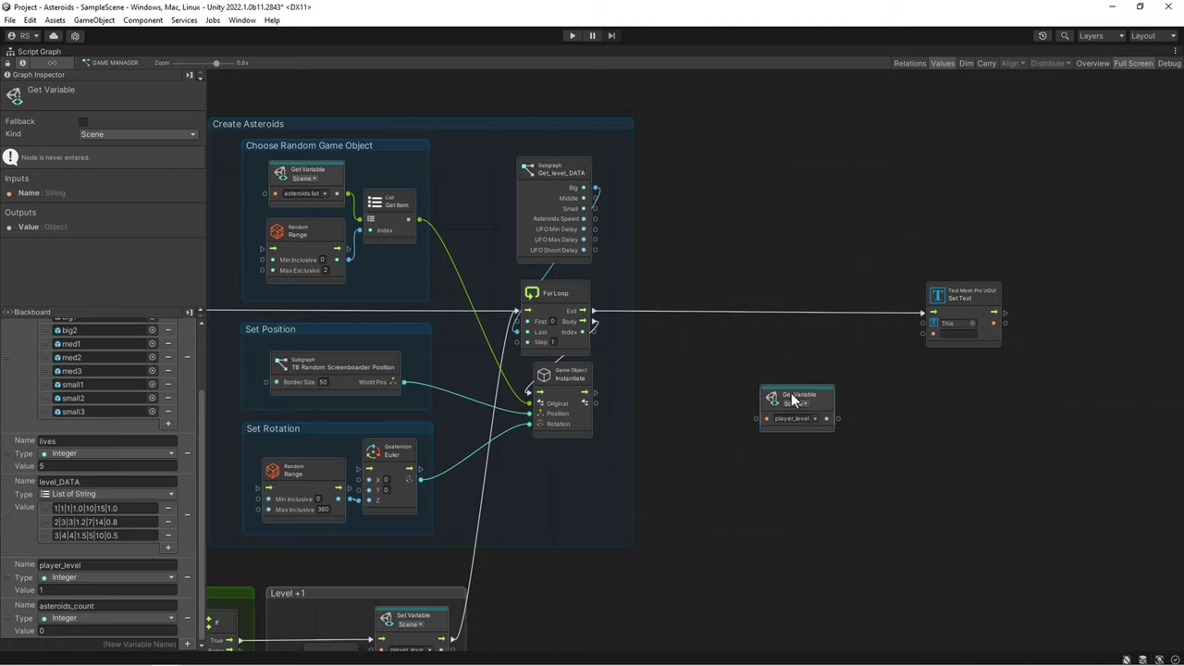
pyautogui.moveTo(821, 398)
pyautogui.mouseDown()
pyautogui.moveTo(858, 434)
pyautogui.moveTo(839, 442)
pyautogui.mouseUp()
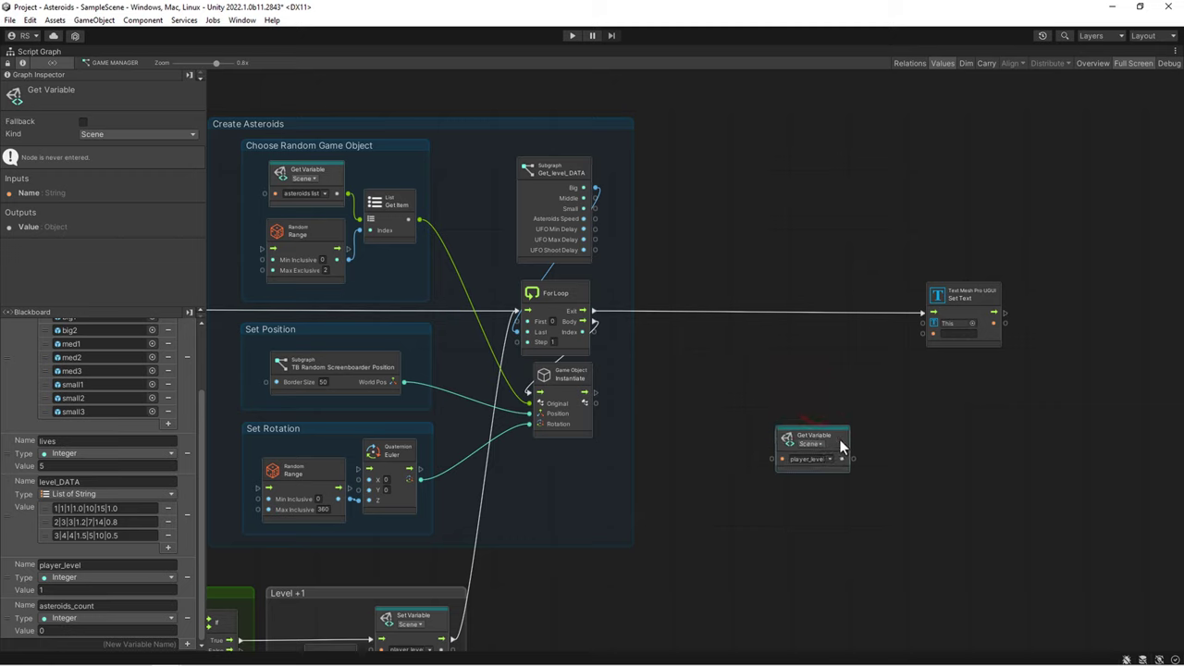
# - Add a String Literal node with the value Level next to player_level
pyautogui.rightClick(780, 366)
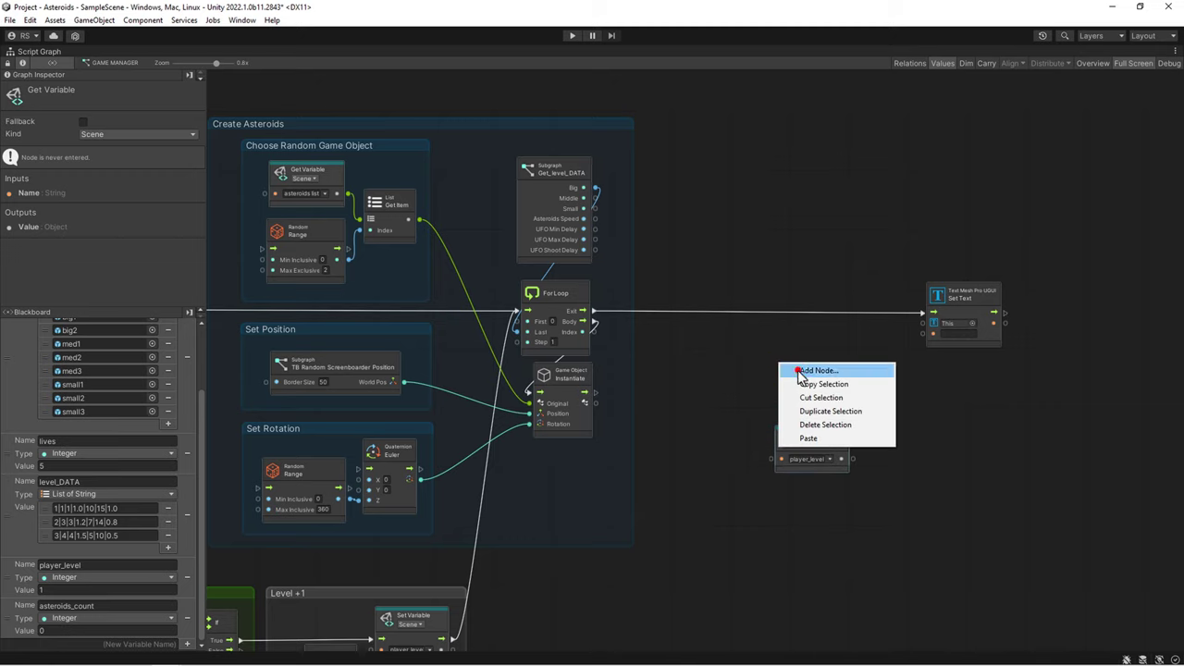
pyautogui.click(798, 370)
pyautogui.write('strin')
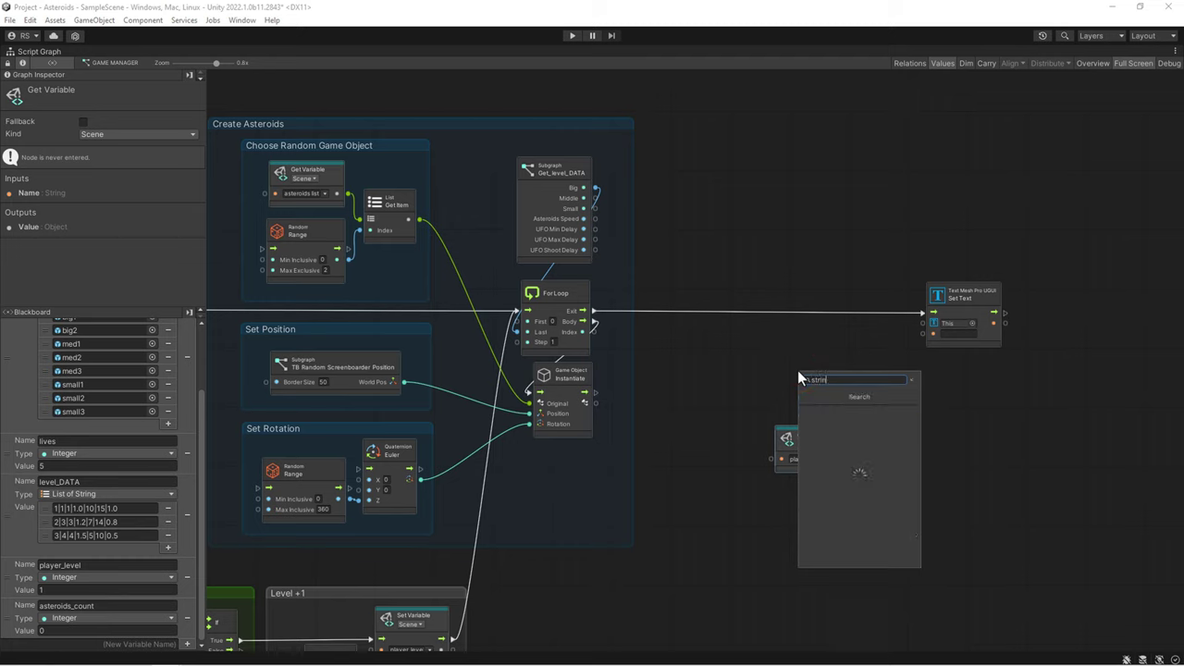
pyautogui.click(798, 373)
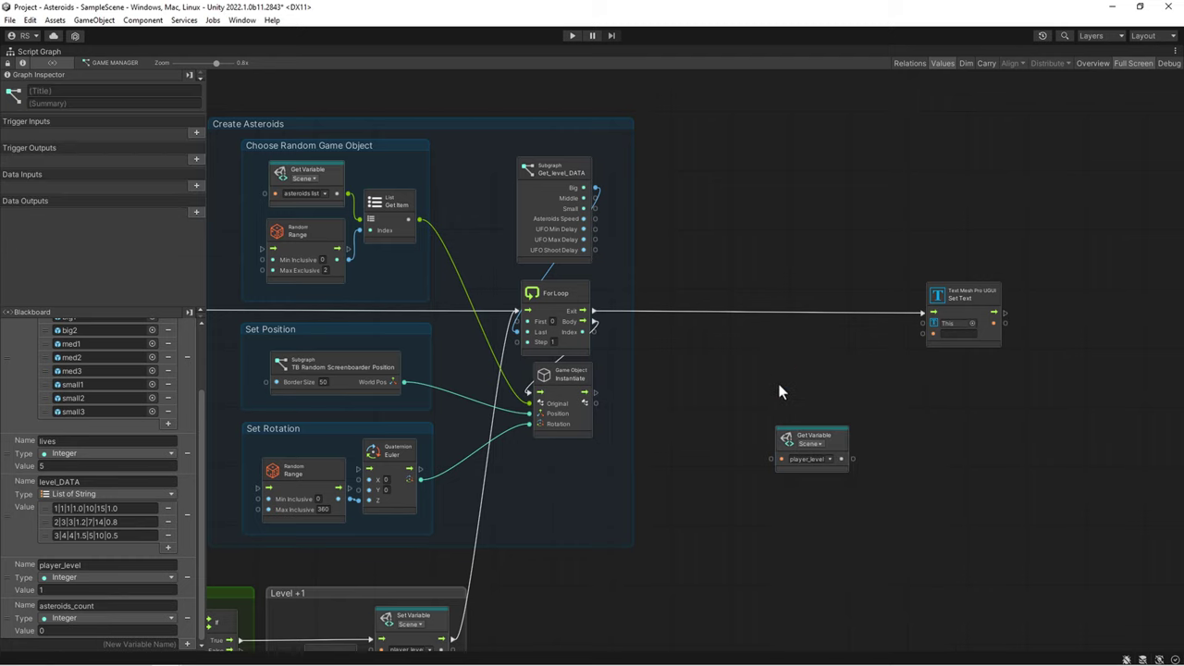
pyautogui.rightClick(780, 383)
pyautogui.click(798, 390)
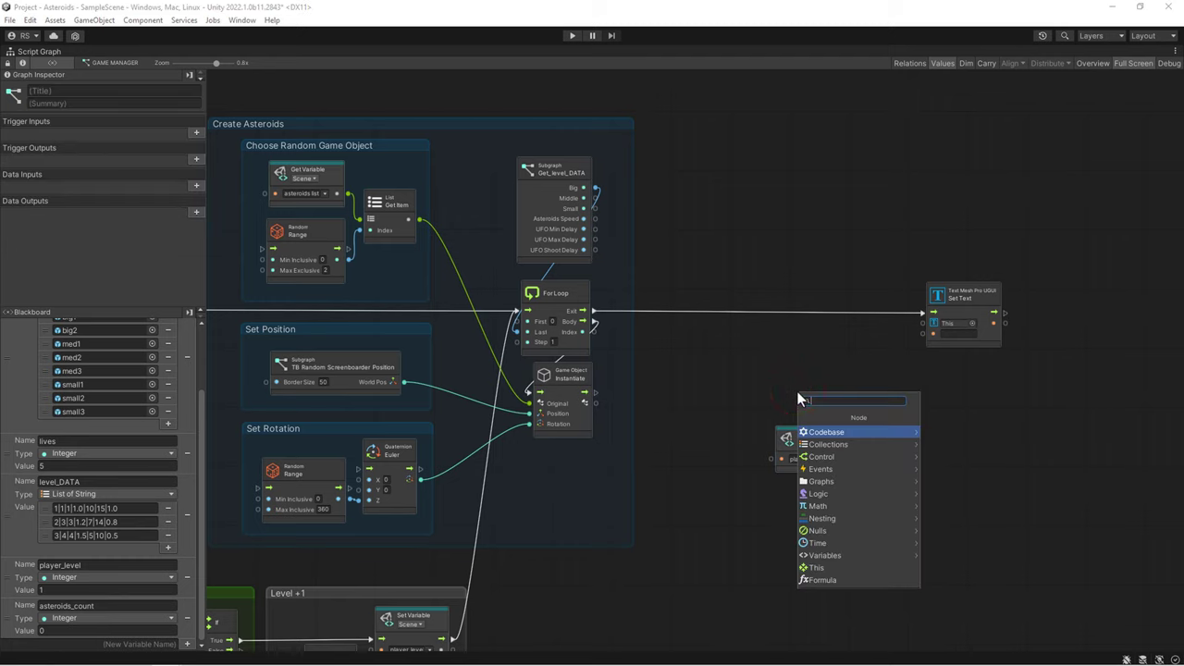
pyautogui.write('string')
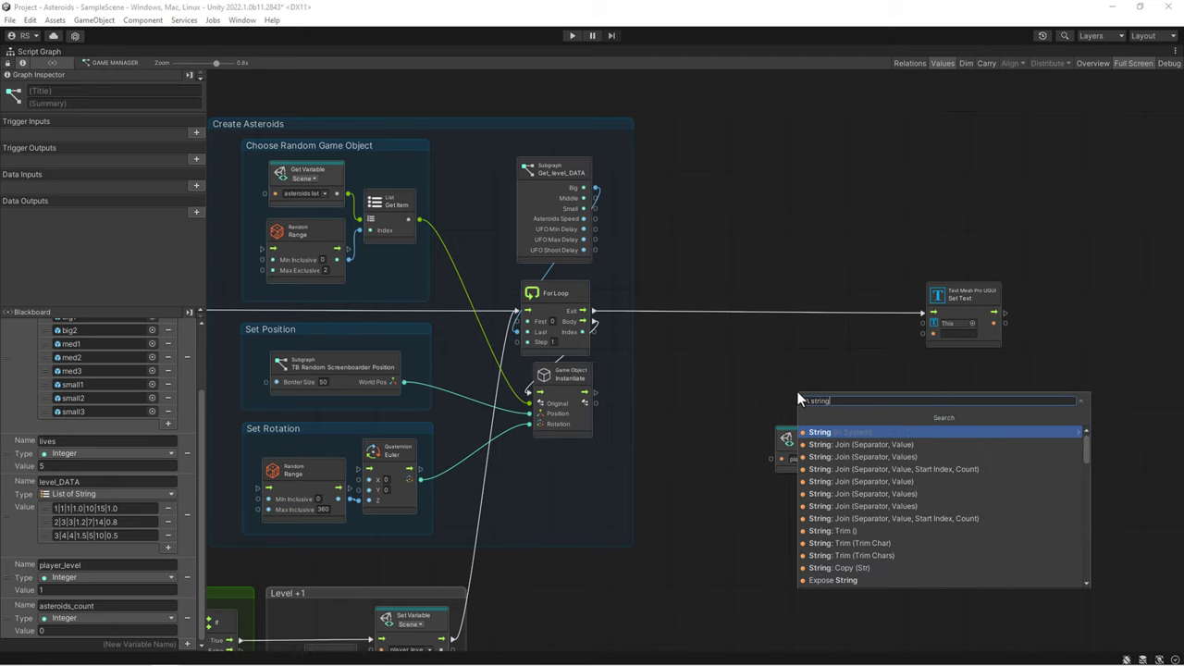
pyautogui.click(814, 435)
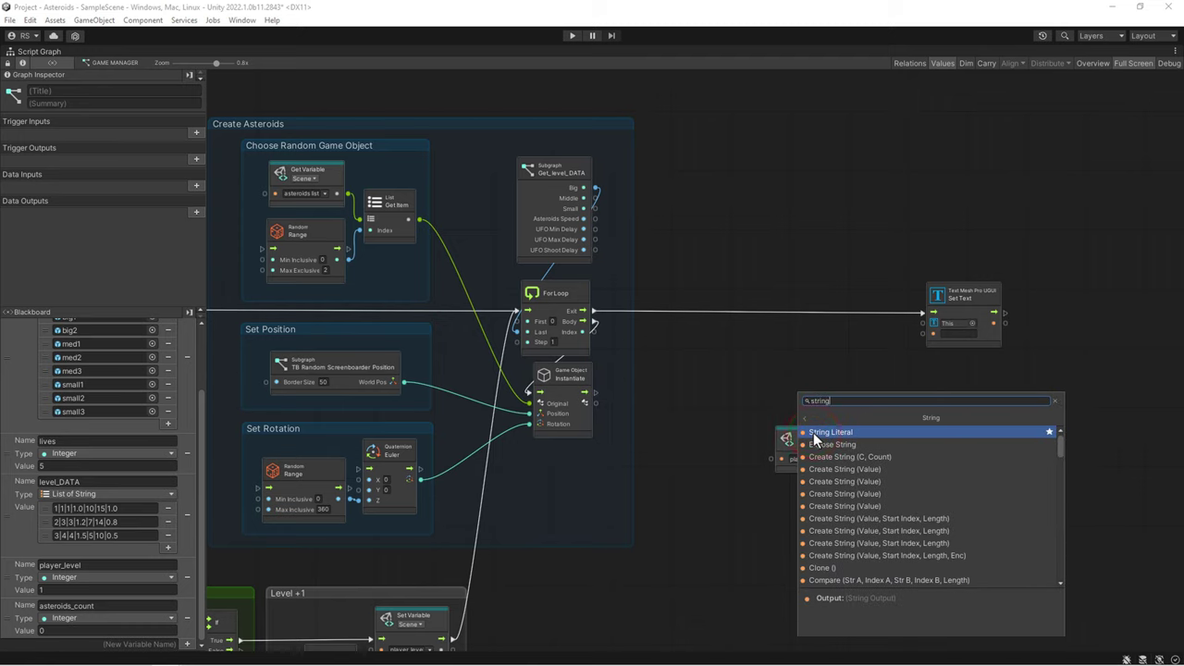
pyautogui.click(833, 431)
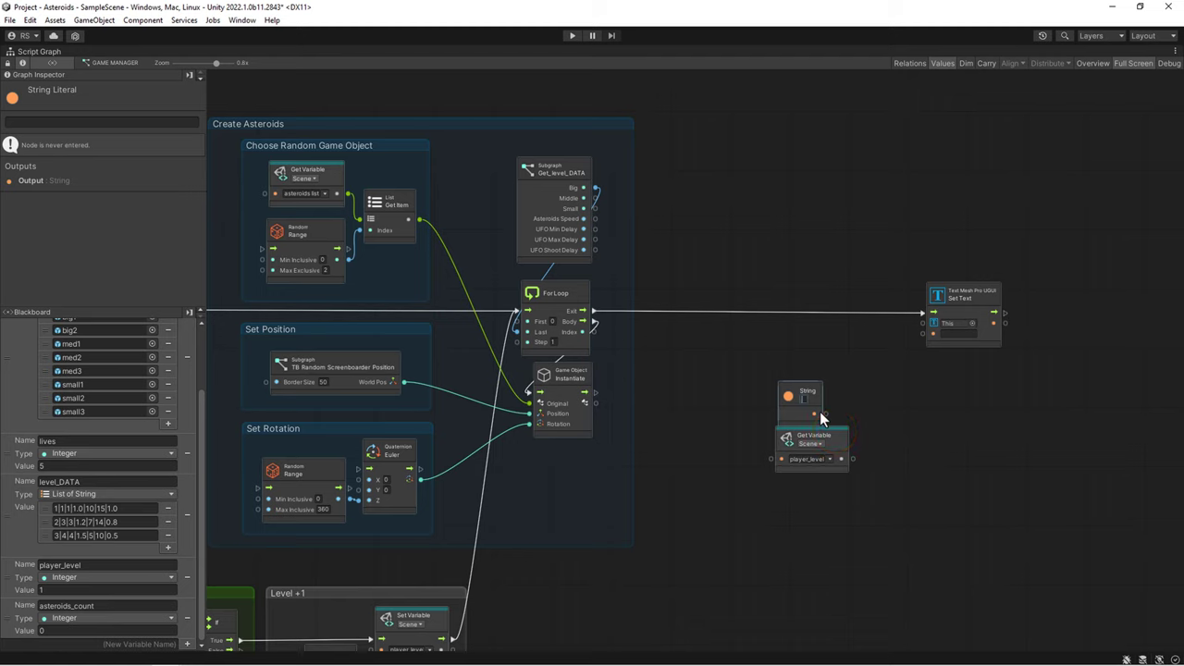
pyautogui.write('Level')
pyautogui.moveTo(820, 389); pyautogui.dragTo(843, 385)
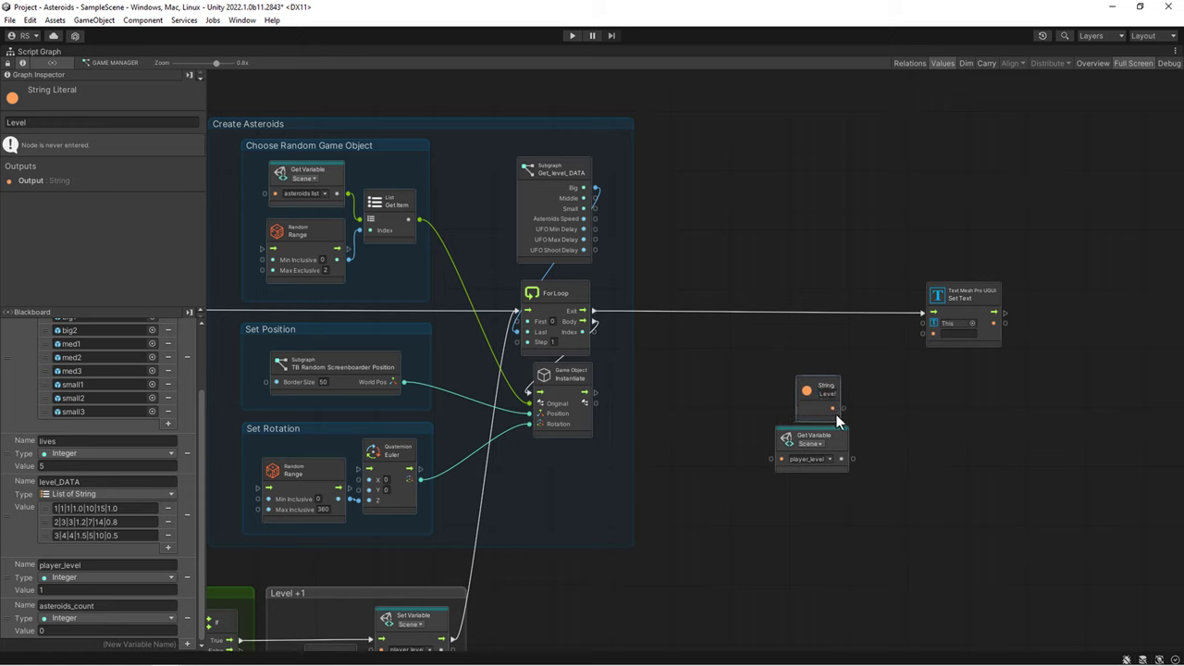
pyautogui.moveTo(841, 444); pyautogui.dragTo(827, 444)
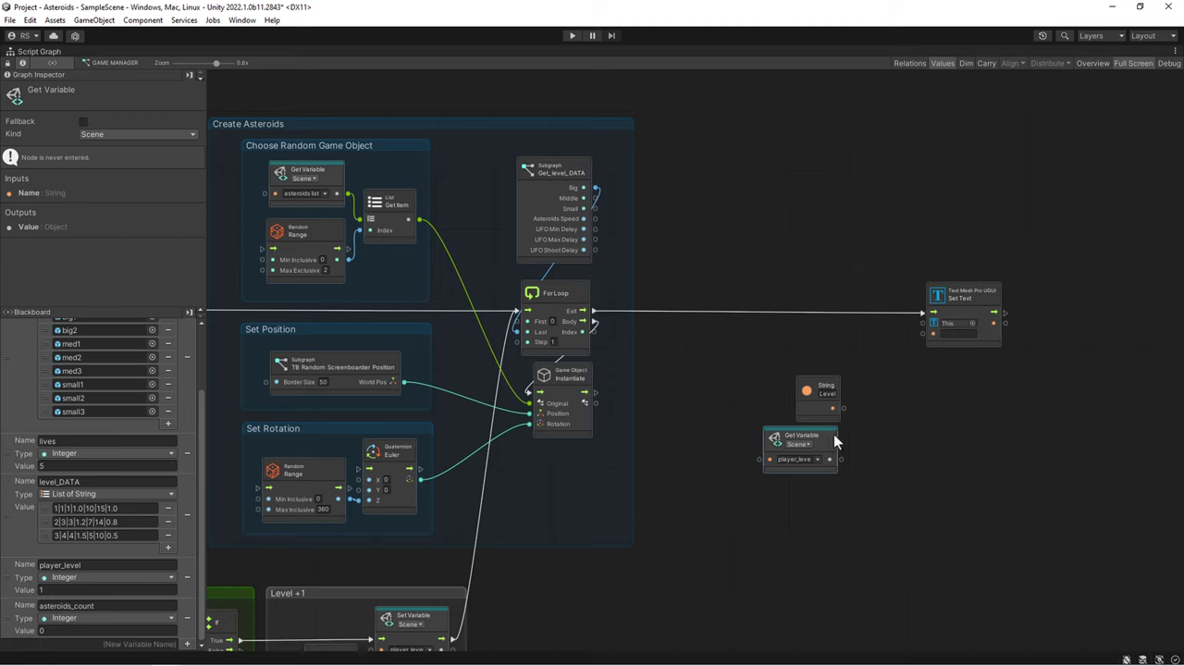
# - Add a String Concat (Arg 0, Arg 1) node to the graph
pyautogui.rightClick(913, 410)
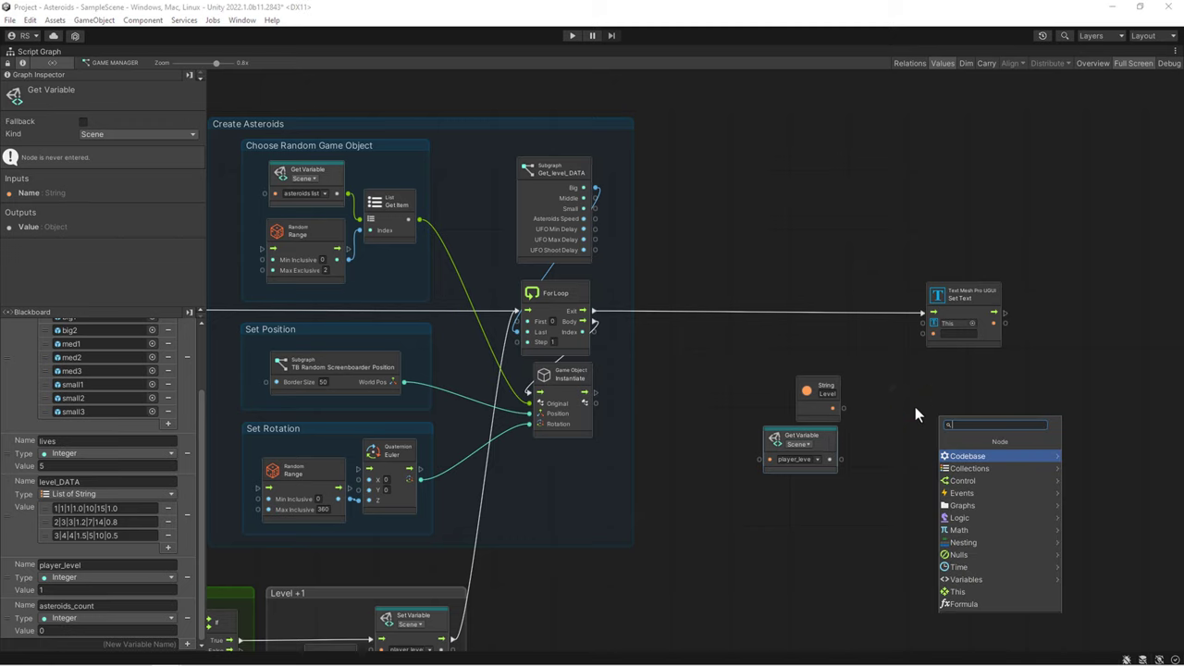
pyautogui.write('string')
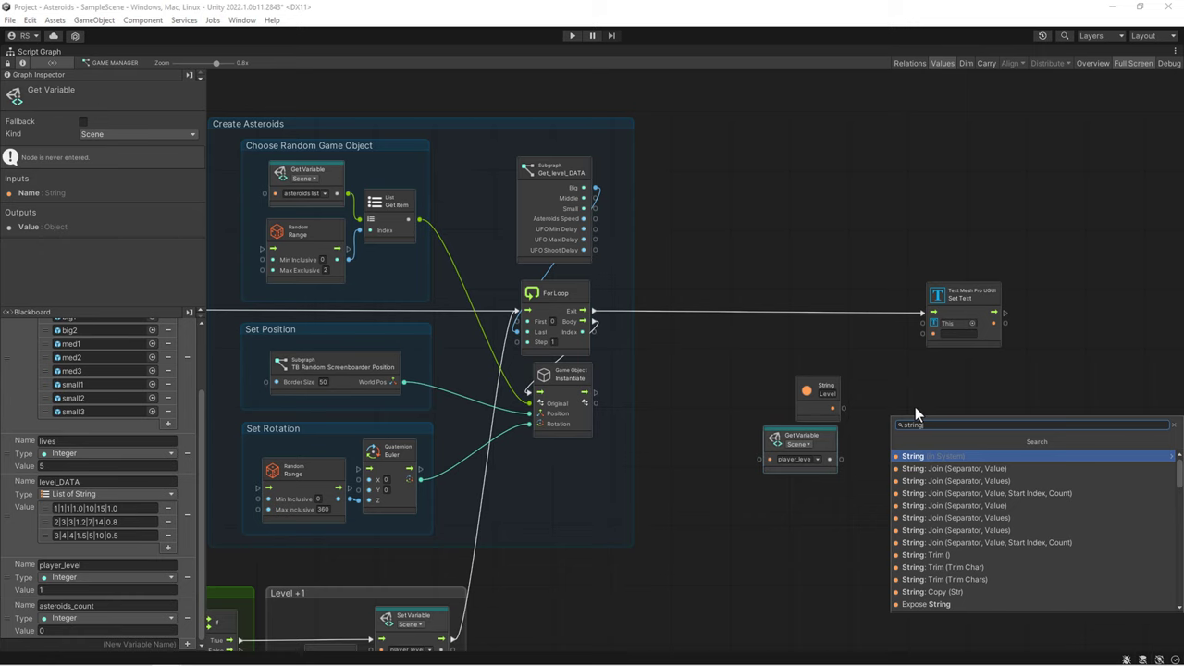
pyautogui.click(914, 456)
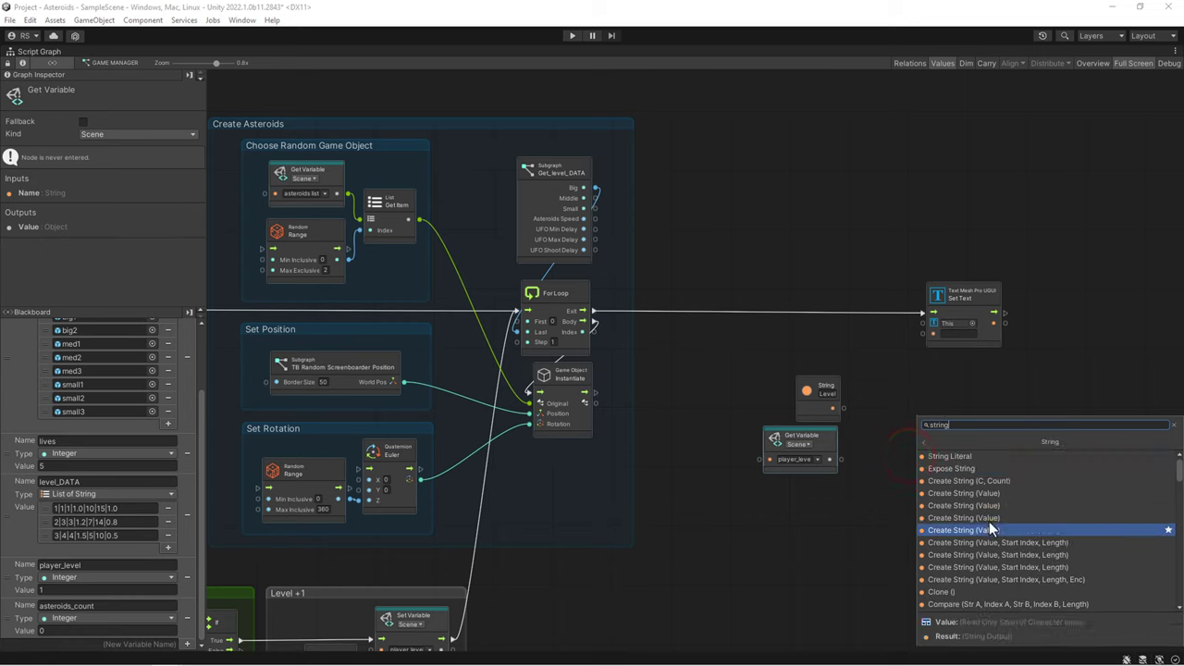
pyautogui.scroll(-2, 990, 526)
pyautogui.scroll(-2, 989, 525)
pyautogui.scroll(-1, 989, 525)
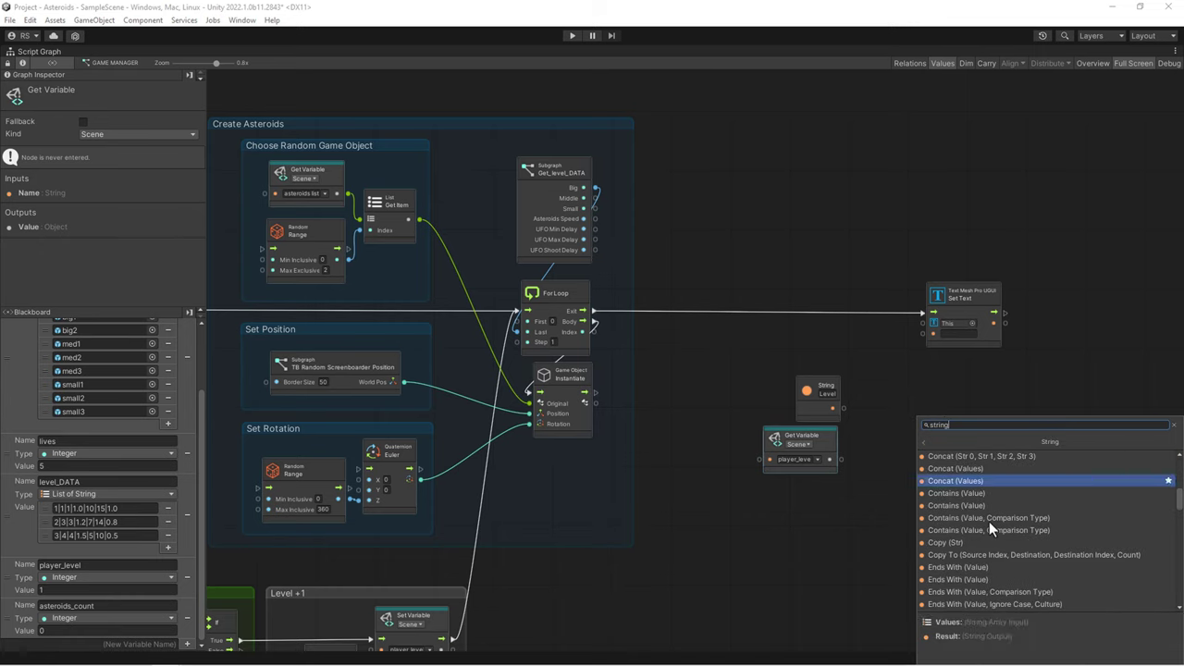
pyautogui.scroll(2, 990, 521)
pyautogui.scroll(1, 991, 513)
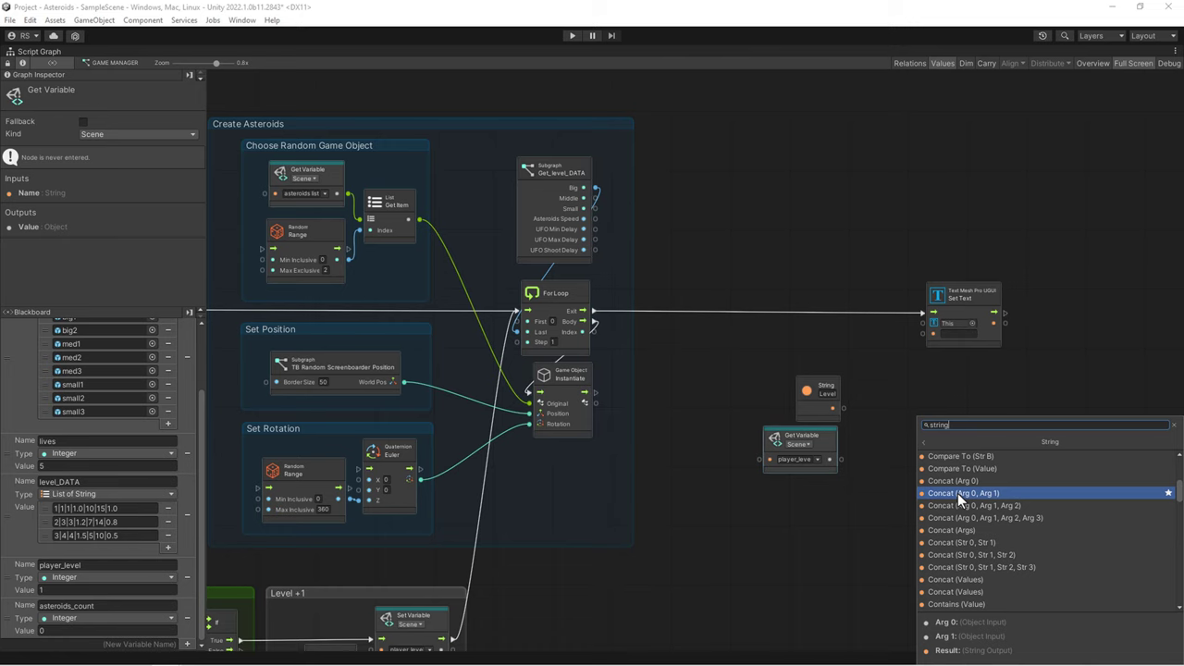
pyautogui.click(958, 493)
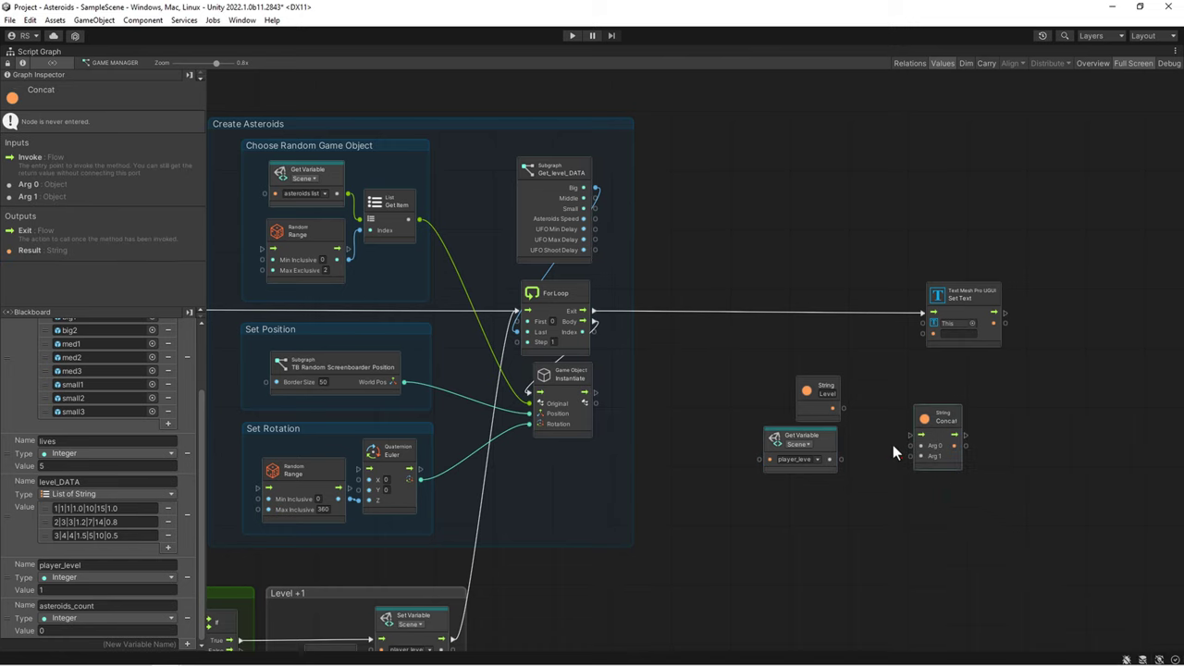
# - Wire Level to Arg 0 and player_level to Arg 1, then move these nodes beside Set Text
pyautogui.moveTo(843, 408); pyautogui.dragTo(846, 411)
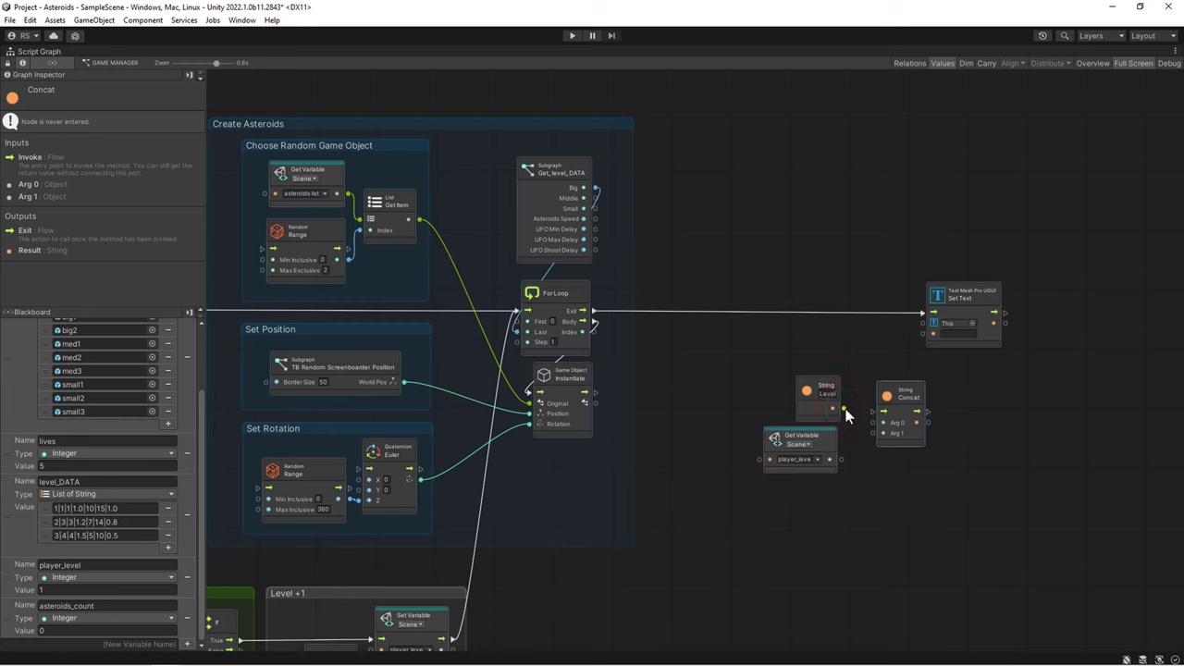
pyautogui.moveTo(844, 408); pyautogui.dragTo(873, 423)
pyautogui.moveTo(842, 459); pyautogui.dragTo(886, 402)
pyautogui.click(837, 396)
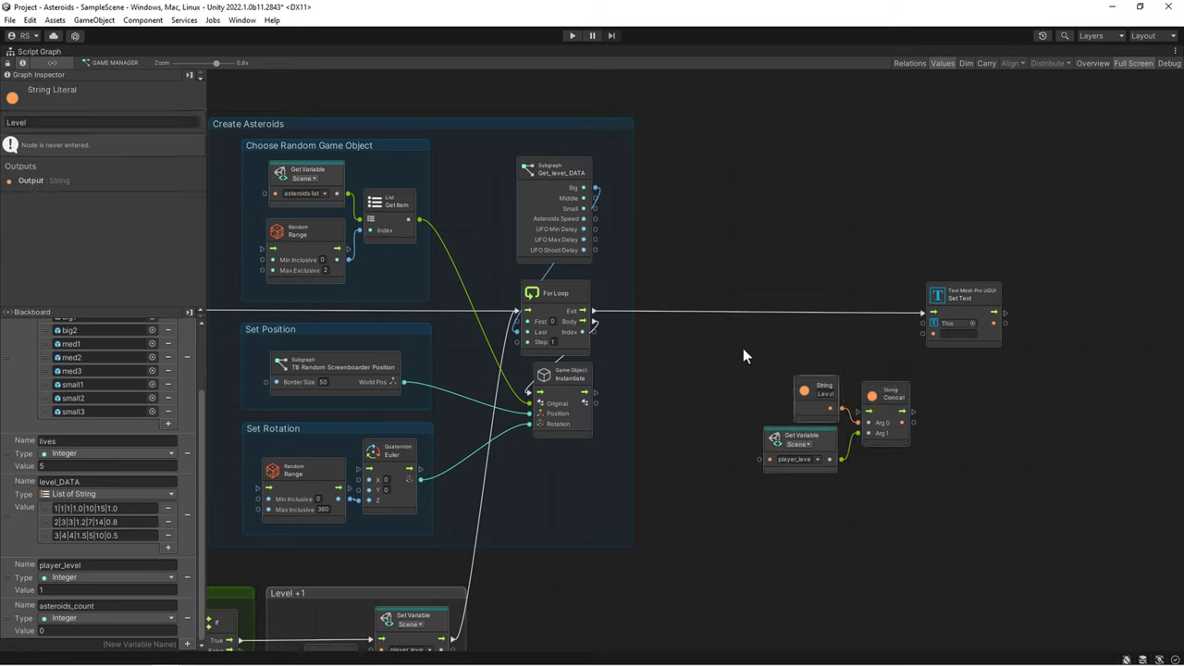
pyautogui.moveTo(743, 348); pyautogui.dragTo(906, 509)
pyautogui.moveTo(894, 403)
pyautogui.mouseDown()
pyautogui.moveTo(879, 363)
pyautogui.moveTo(913, 352)
pyautogui.moveTo(923, 334)
pyautogui.mouseUp()
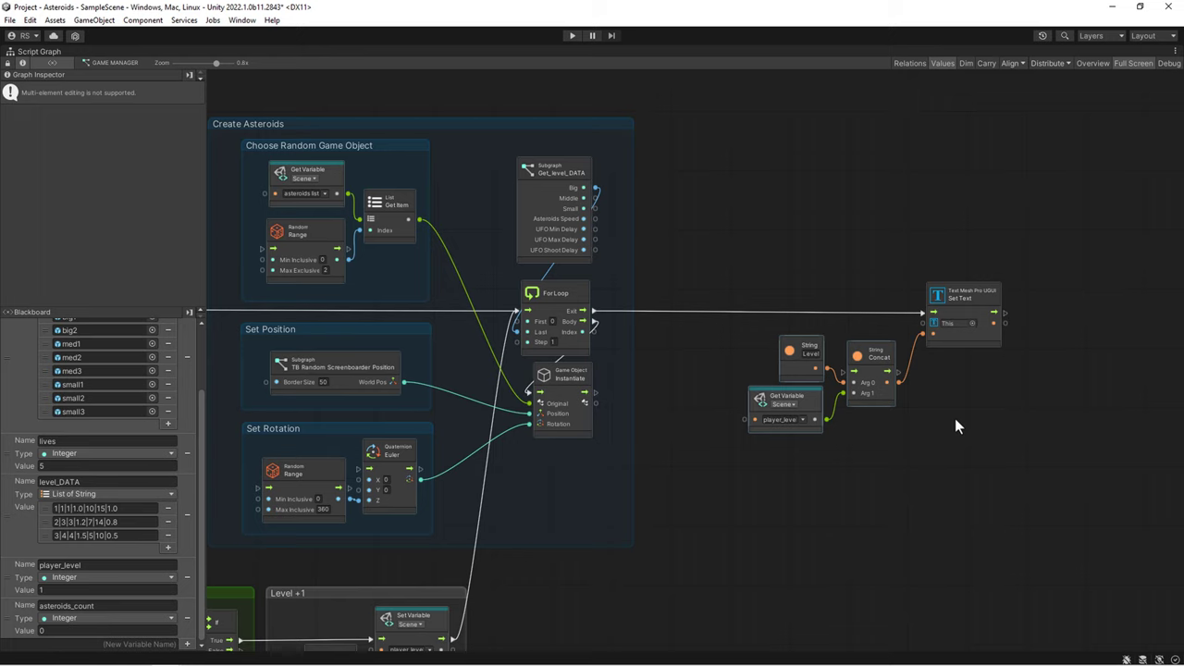
# - Add a Game Object Find node with its Name set to level TXT
pyautogui.click(823, 255)
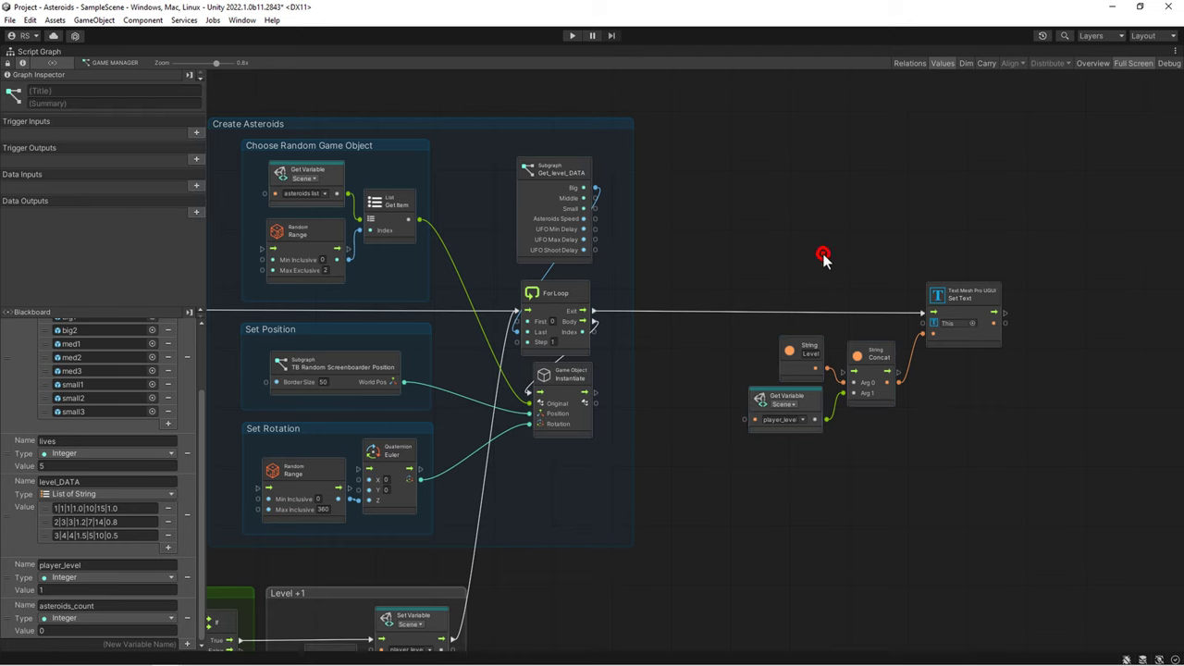
pyautogui.hotkey('shift', 'space')
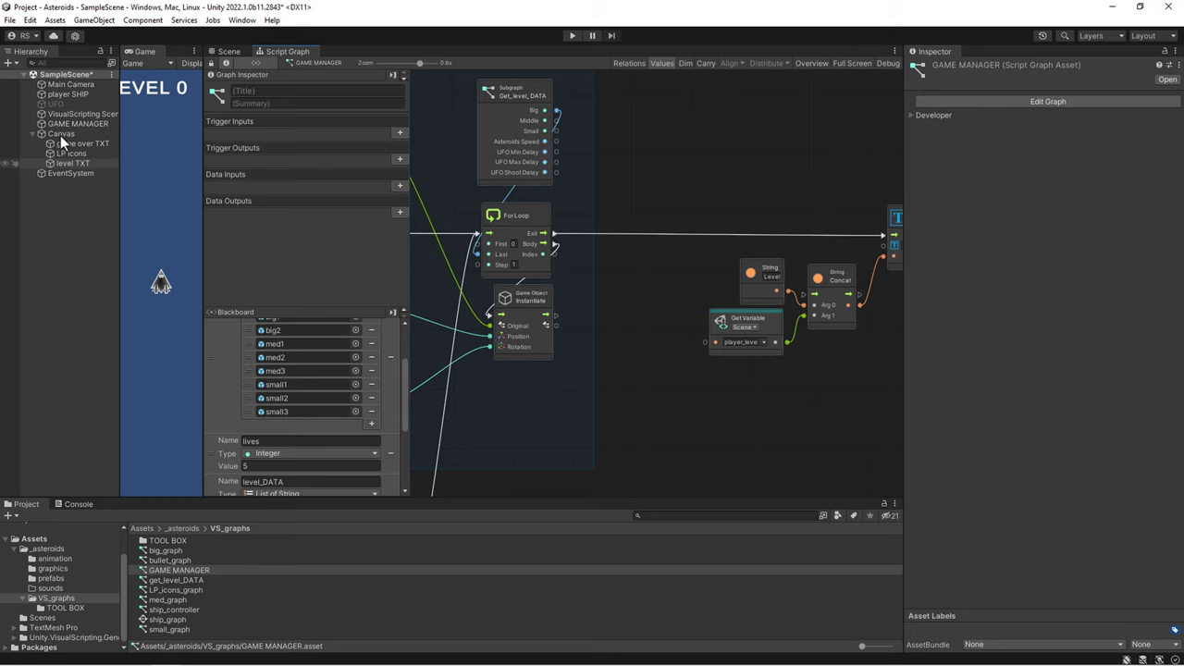
pyautogui.rightClick(780, 149)
pyautogui.click(819, 156)
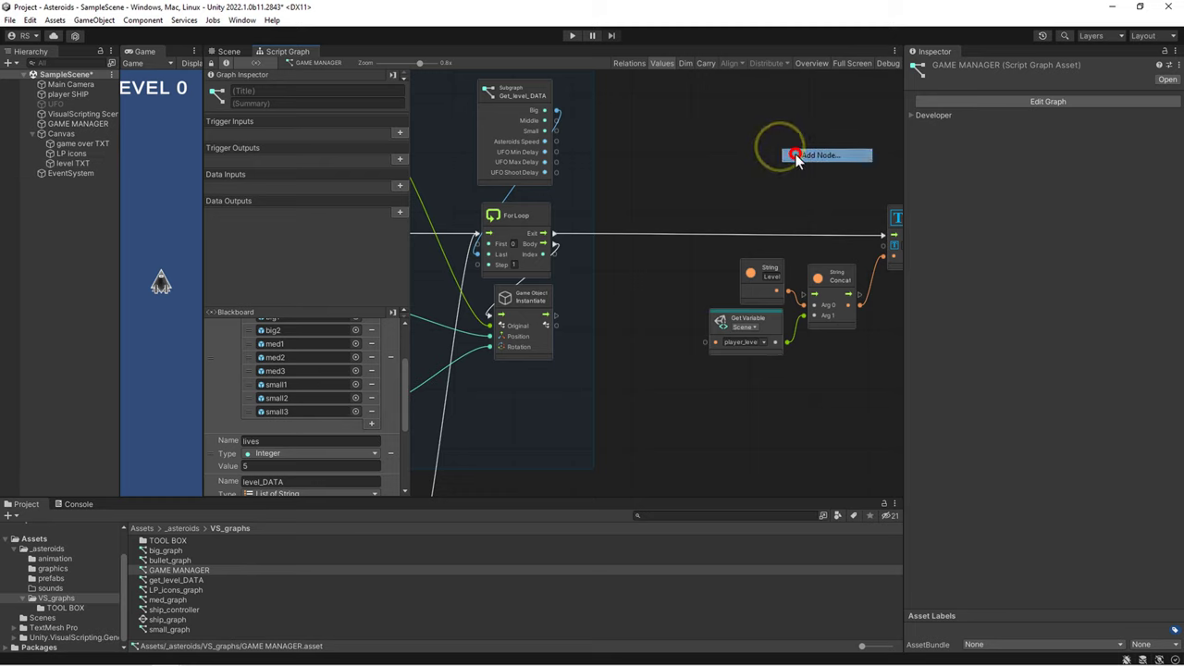
pyautogui.write('find')
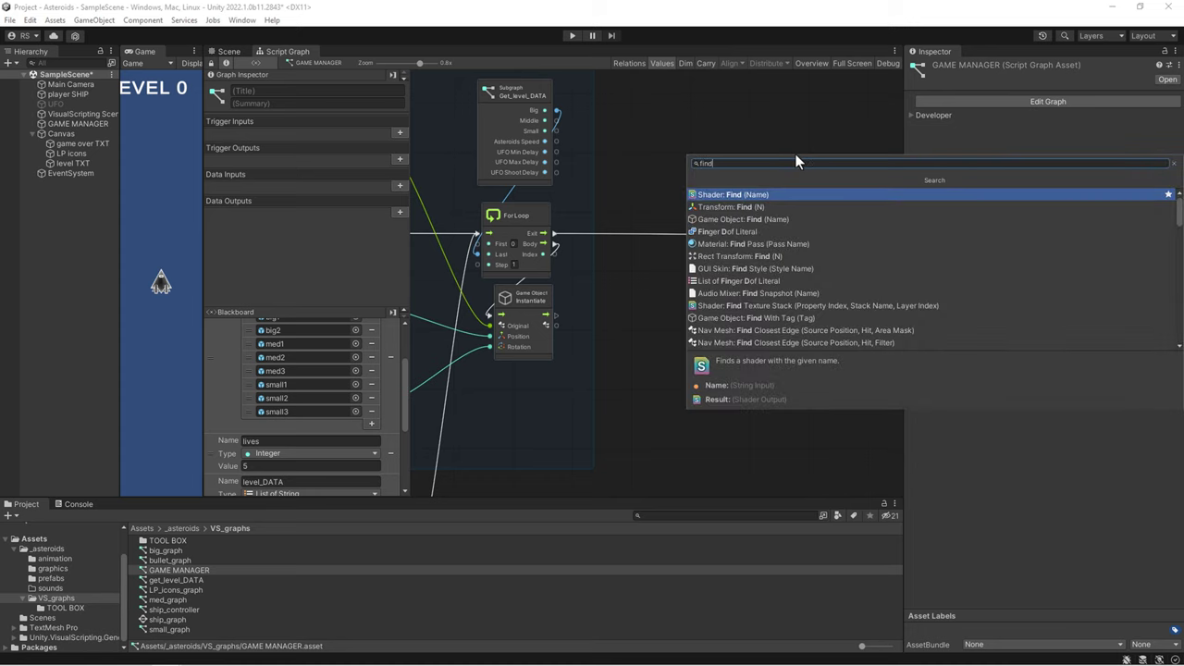
pyautogui.press('Down')
pyautogui.press('Down')
pyautogui.press('Return')
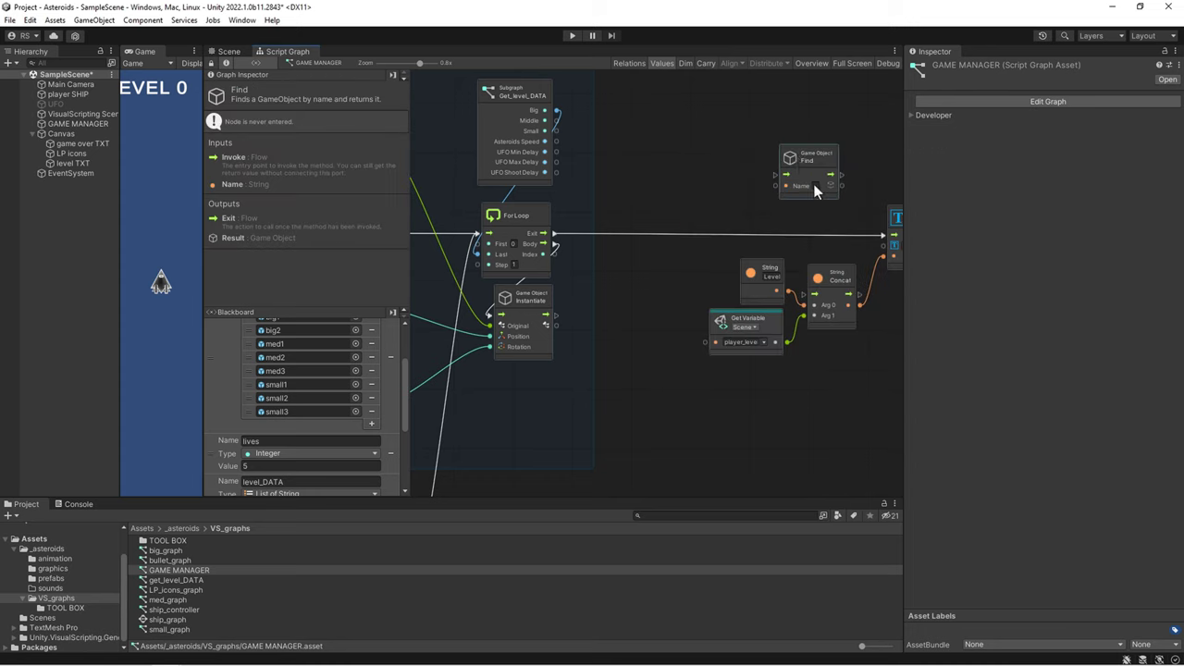
pyautogui.click(815, 189)
pyautogui.write('TXT')
pyautogui.click(823, 123)
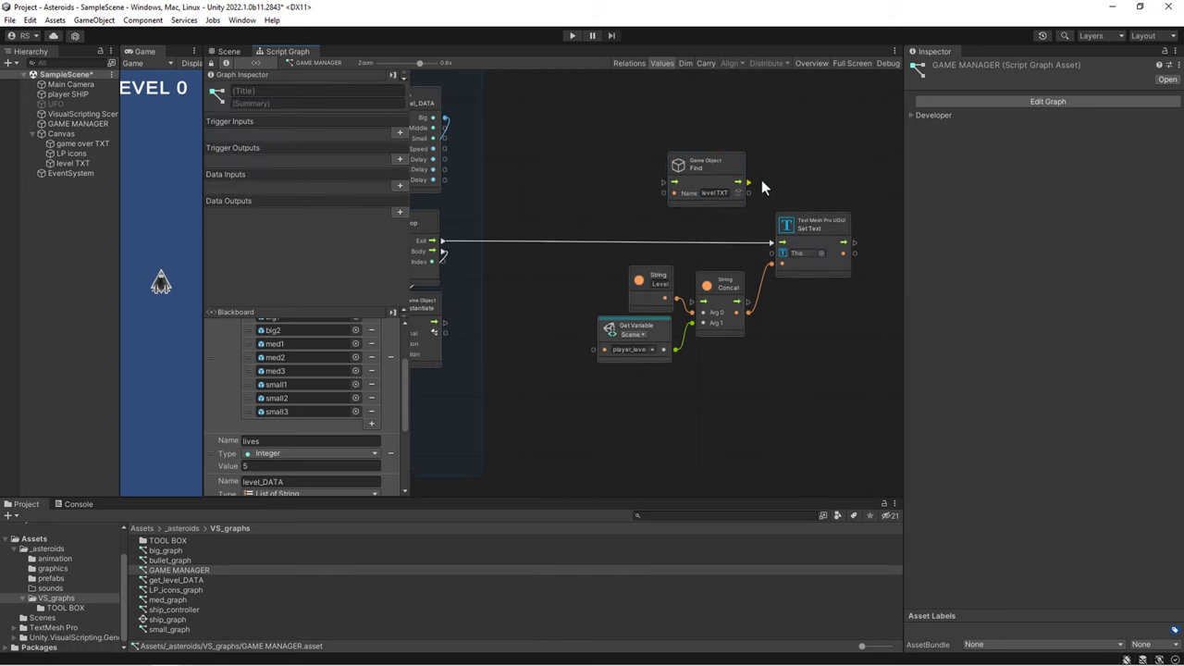
# - Feed Find into Set Text's target and group the nodes as Update Level TXT, full screen
pyautogui.moveTo(749, 183); pyautogui.dragTo(778, 252)
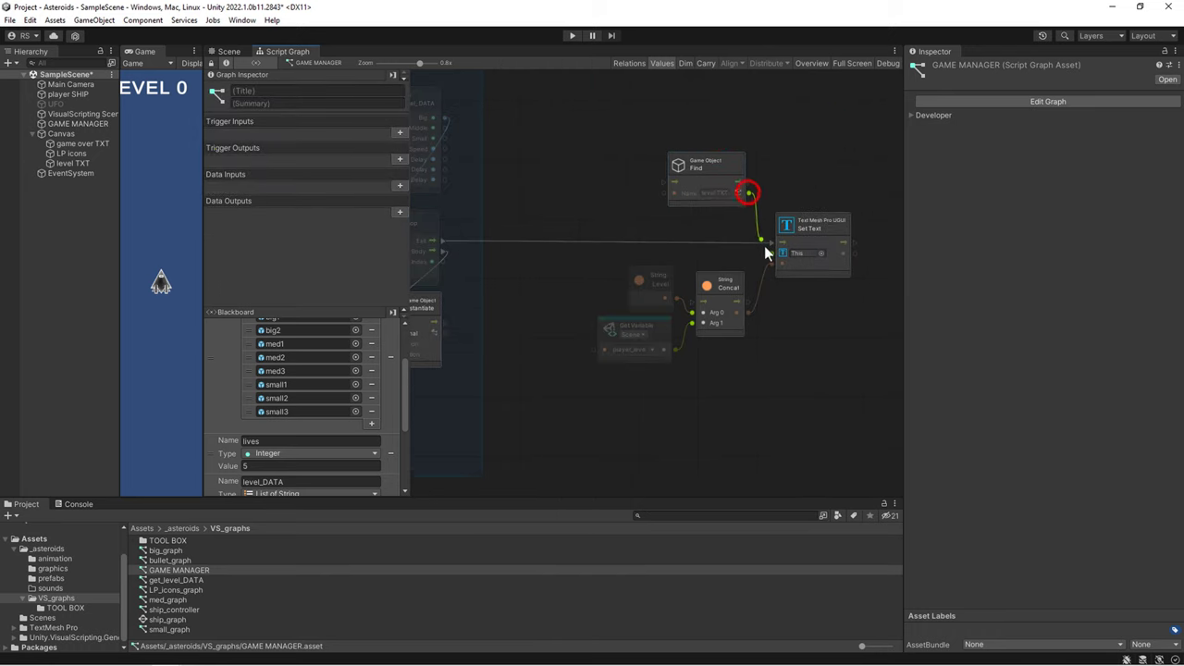
pyautogui.click(722, 198)
pyautogui.write('Update Level TXT')
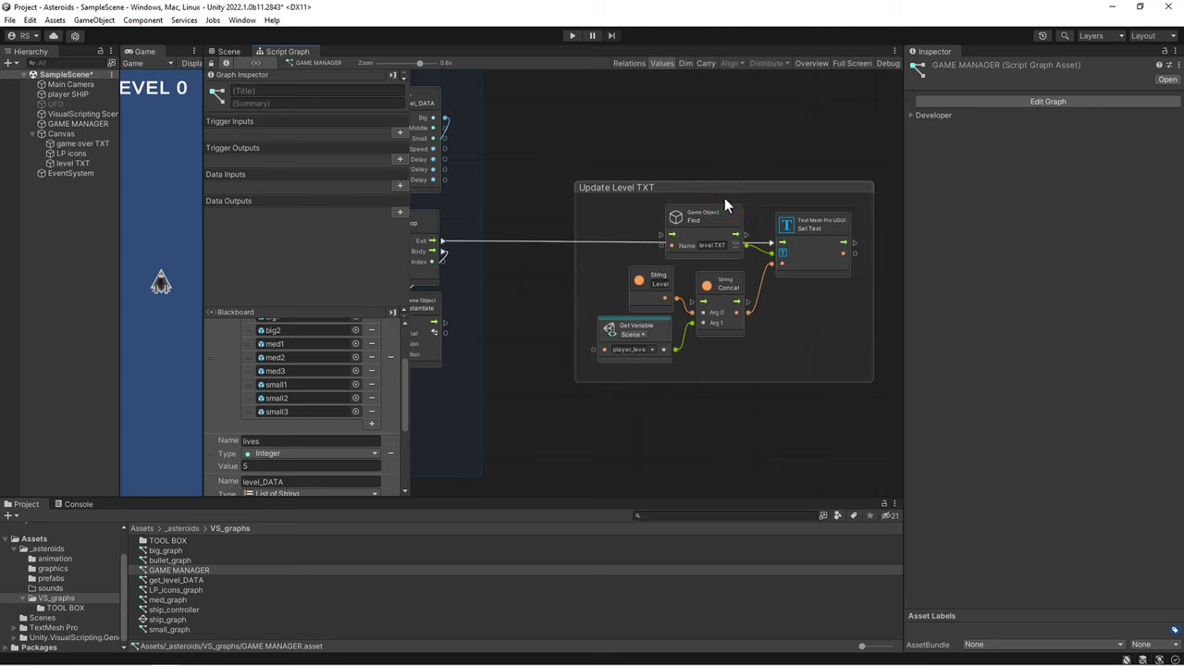
pyautogui.moveTo(770, 189); pyautogui.dragTo(712, 194)
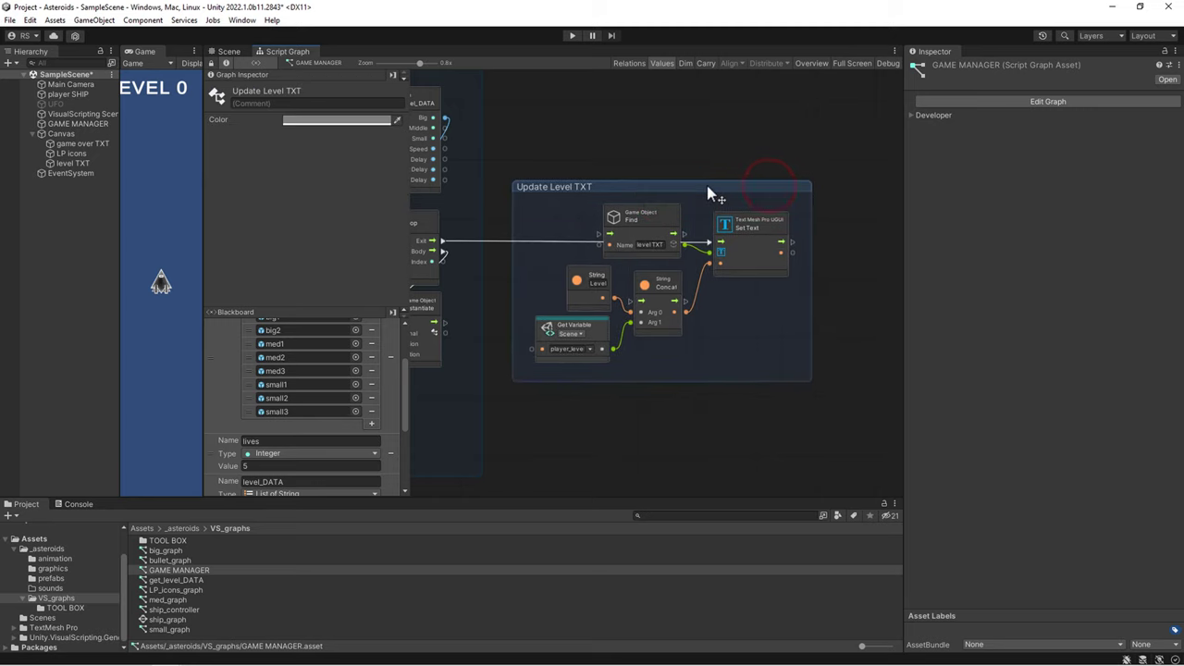
pyautogui.hotkey('shift', 'space')
pyautogui.click(653, 148)
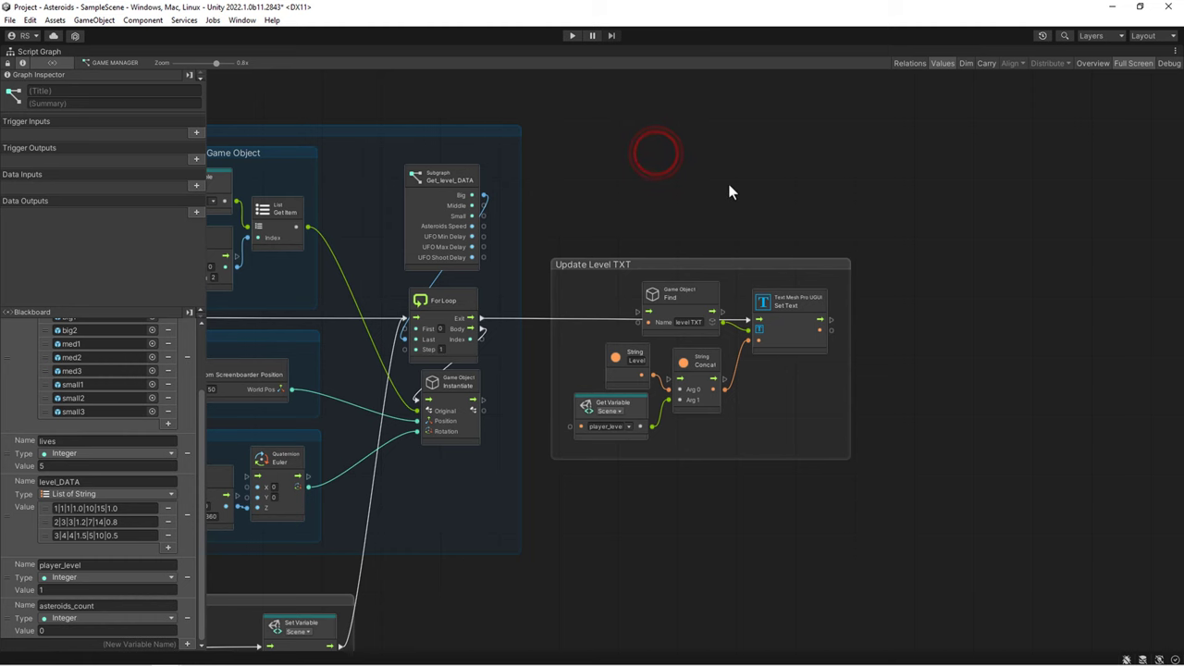
pyautogui.scroll(-3, 728, 183)
# - Zoom out over the whole graph, then restore the docked editor layout
pyautogui.press('Home')
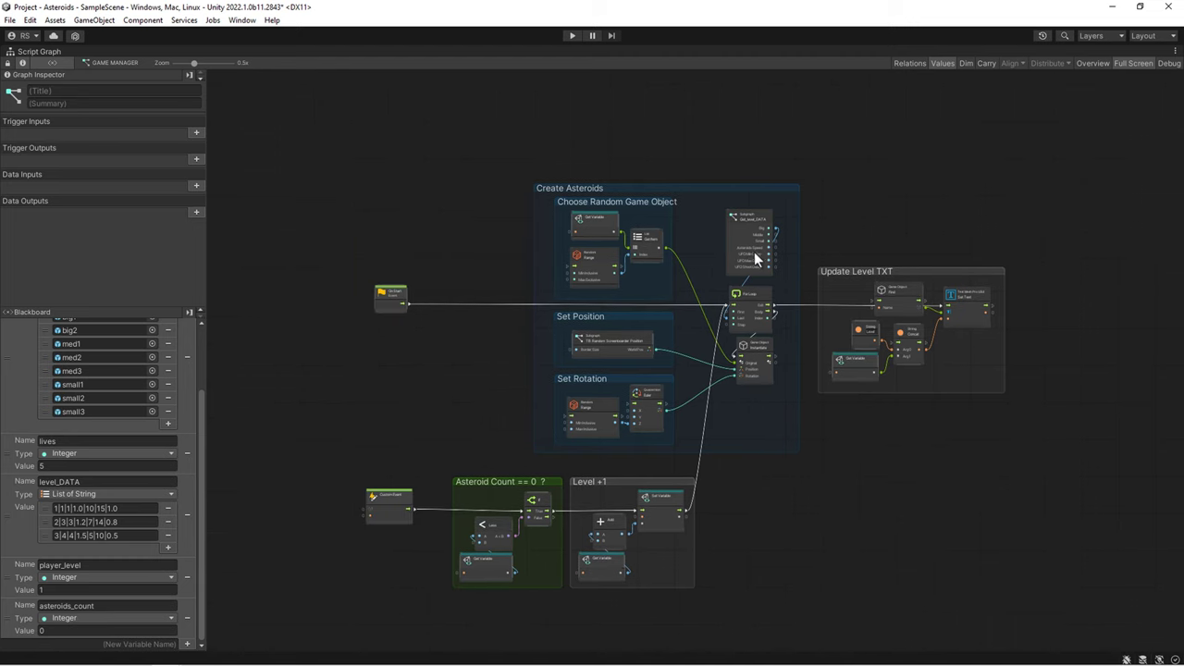
pyautogui.scroll(1, 758, 263)
pyautogui.scroll(-2, 758, 262)
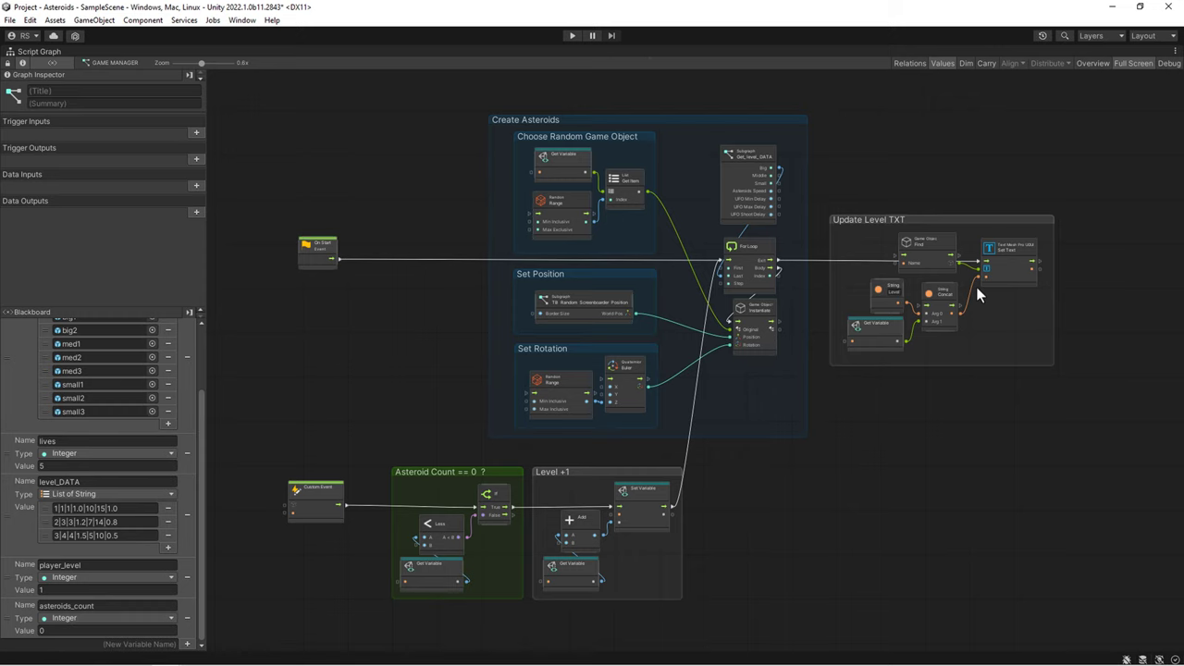
pyautogui.hotkey('shift', 'space')
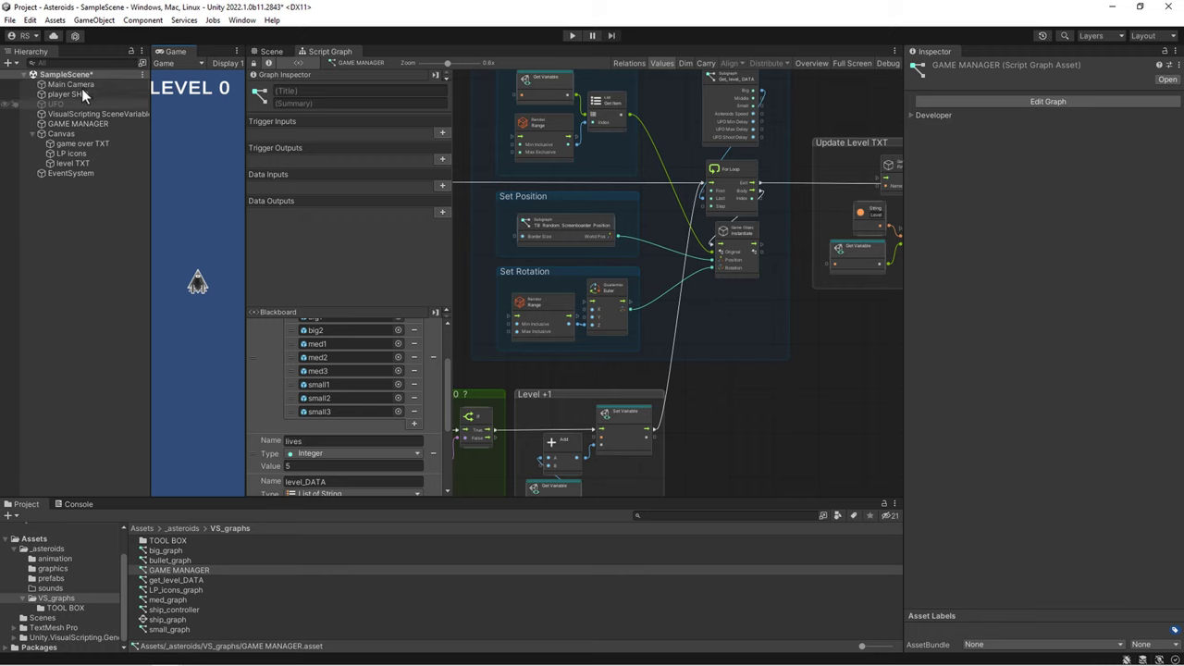
# - Set the Main Camera background colour to near-black 141414 and widen the Game view
pyautogui.click(81, 88)
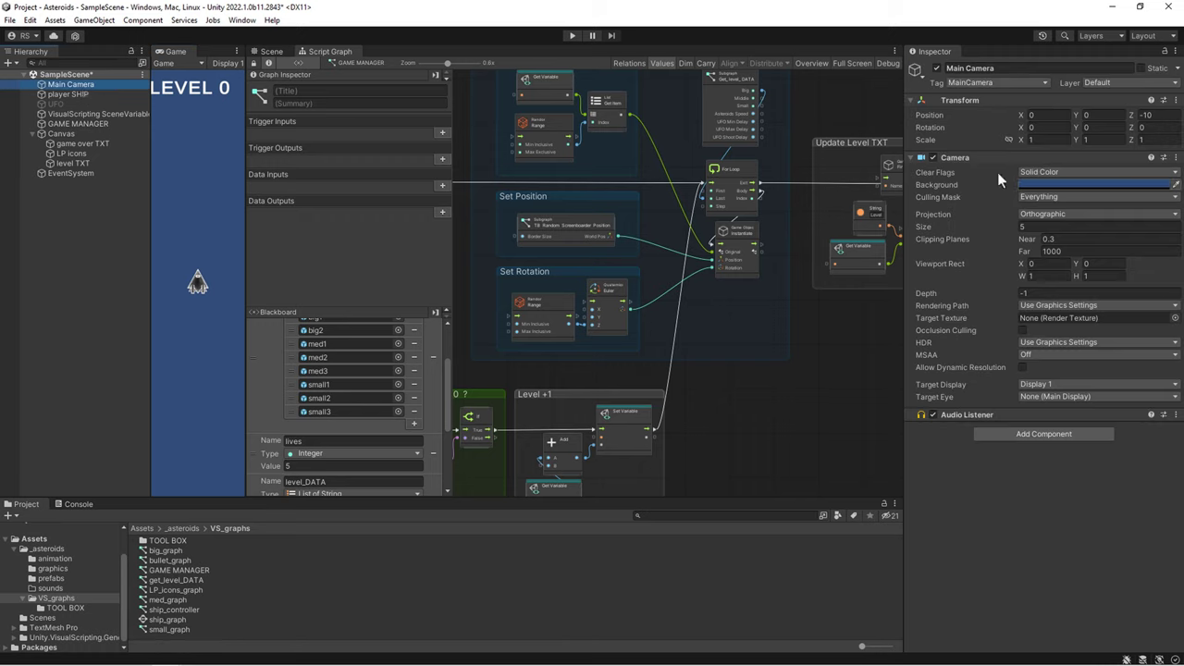
pyautogui.click(1089, 184)
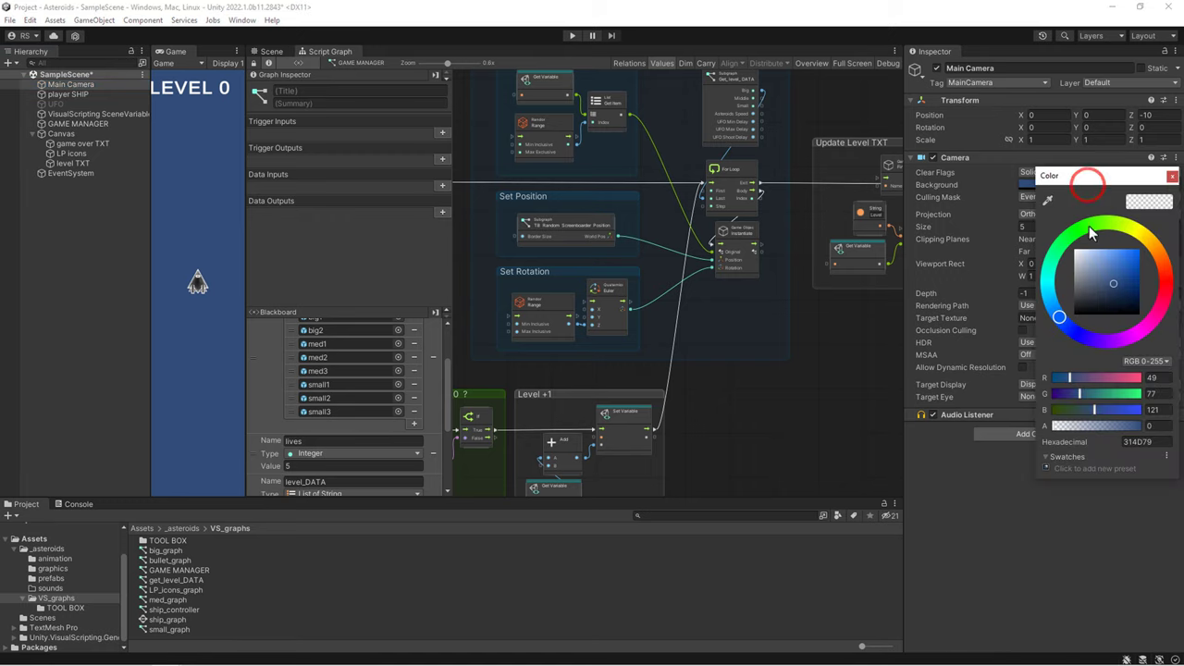
pyautogui.moveTo(1101, 306)
pyautogui.mouseDown()
pyautogui.moveTo(1046, 301)
pyautogui.moveTo(1044, 318)
pyautogui.mouseUp()
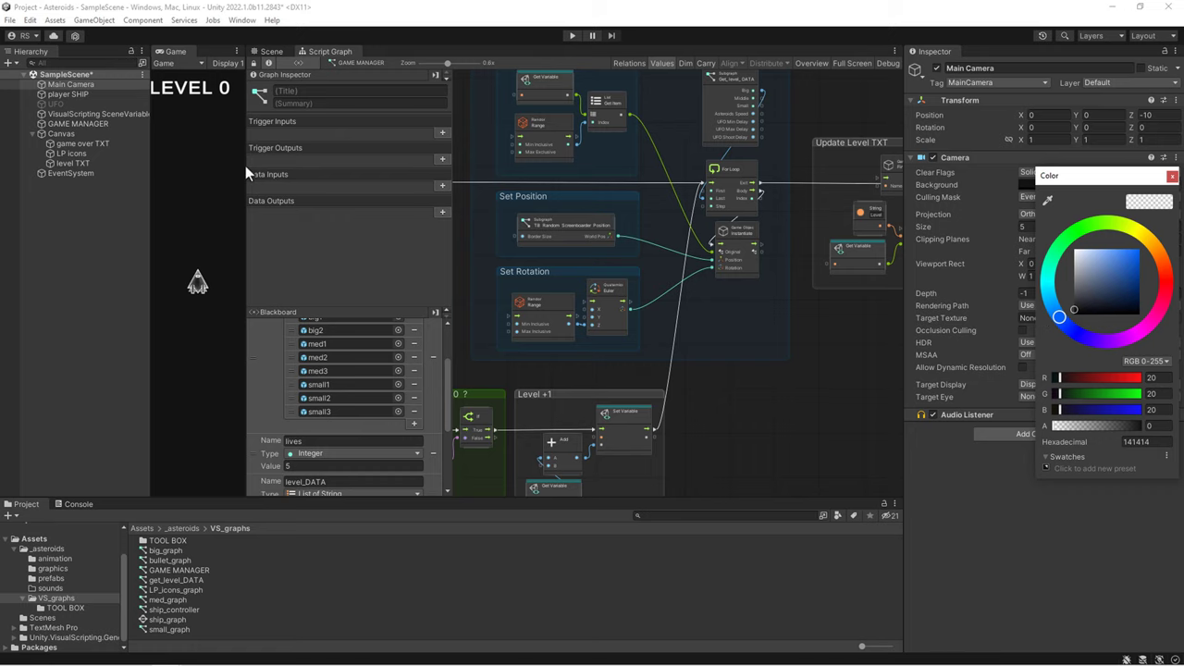
pyautogui.moveTo(245, 165); pyautogui.dragTo(474, 181)
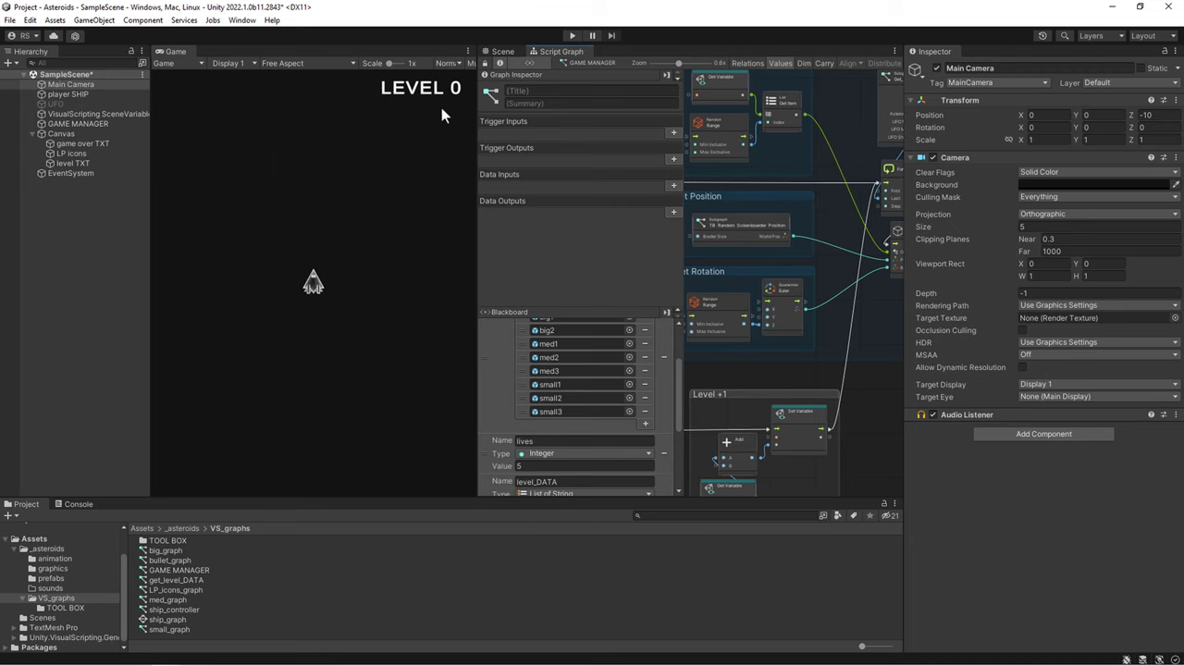
# - Clear the LEVEL 0 placeholder from level TXT's text, then run the game to show Level1
pyautogui.click(71, 153)
pyautogui.click(75, 163)
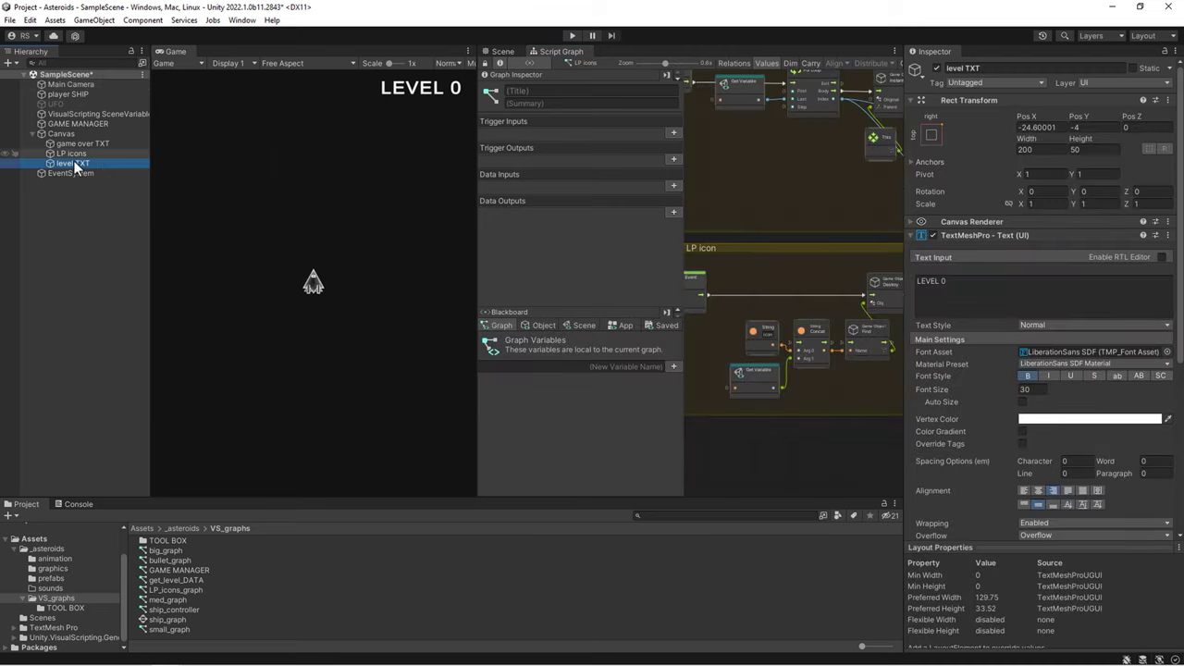
pyautogui.click(75, 164)
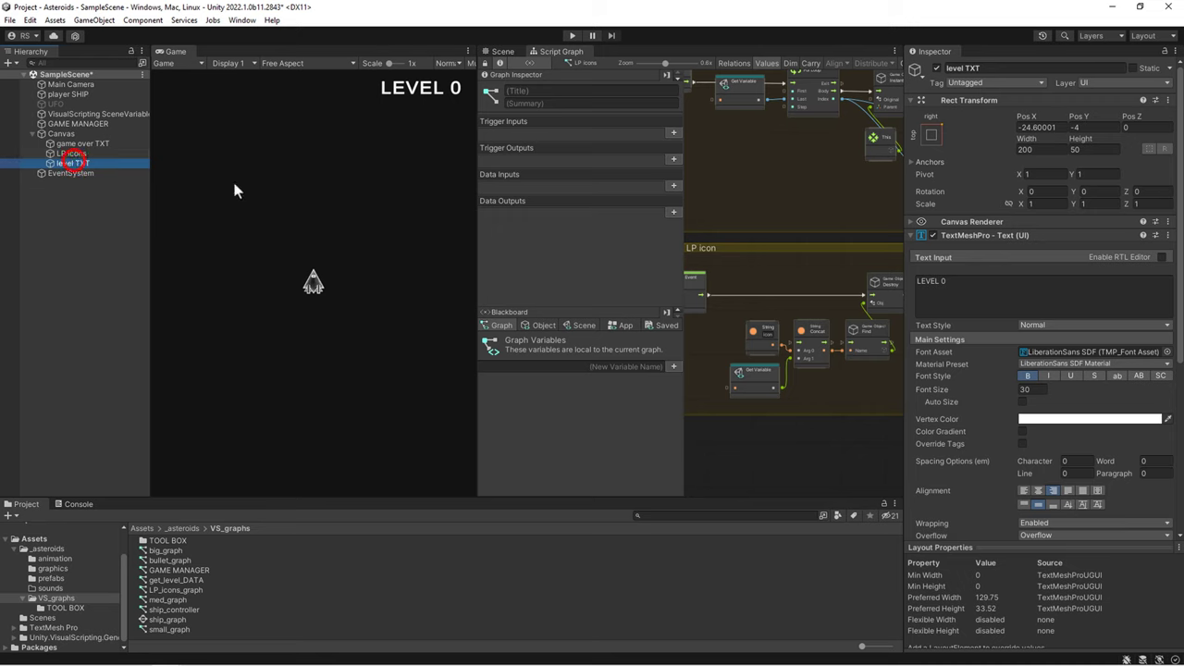
pyautogui.click(966, 283)
pyautogui.press('BackSpace')
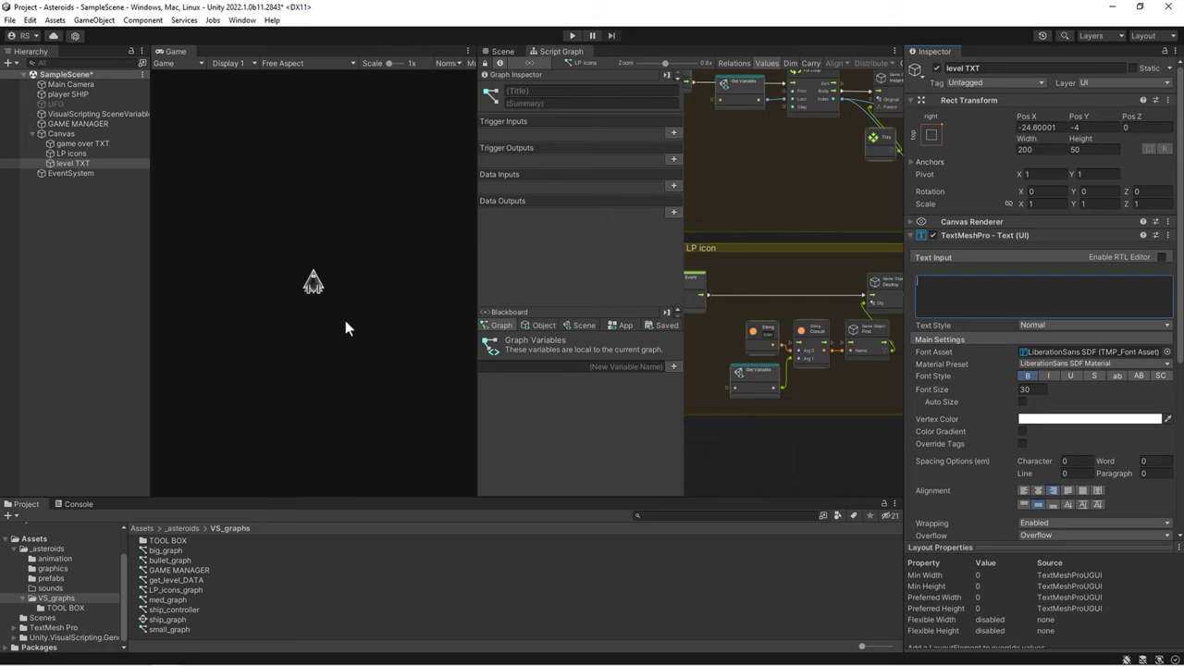
pyautogui.click(577, 38)
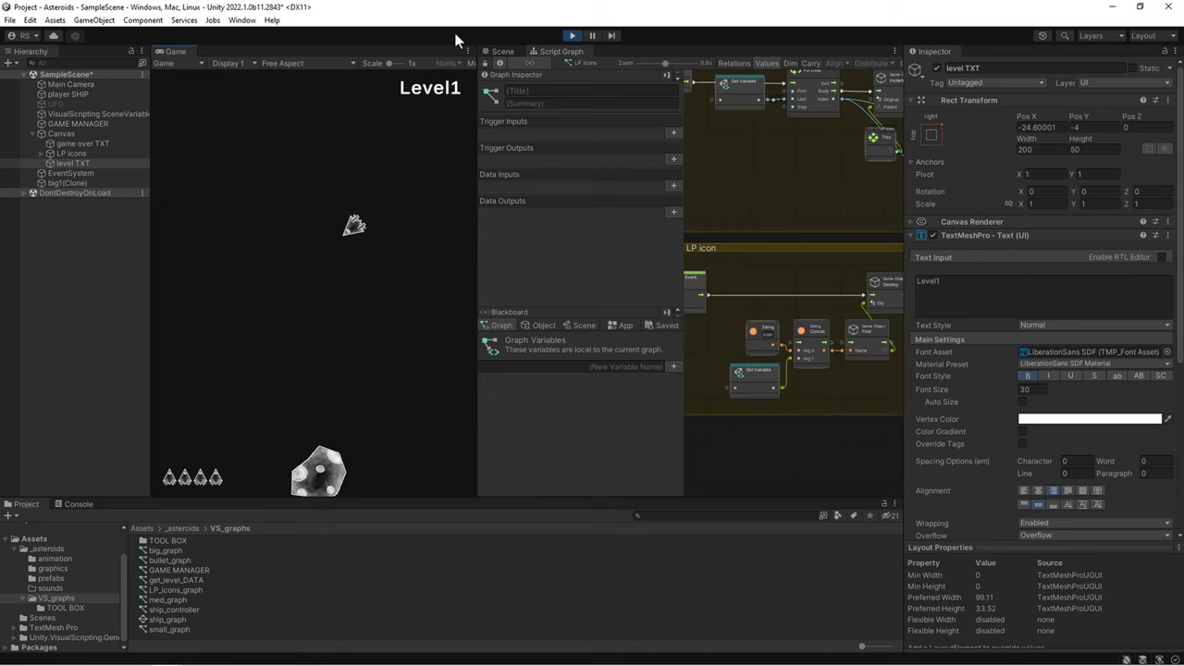
# - Steer and shoot the asteroids apart until Level2 appears, then stop play mode with Ctrl+P
pyautogui.press('space')
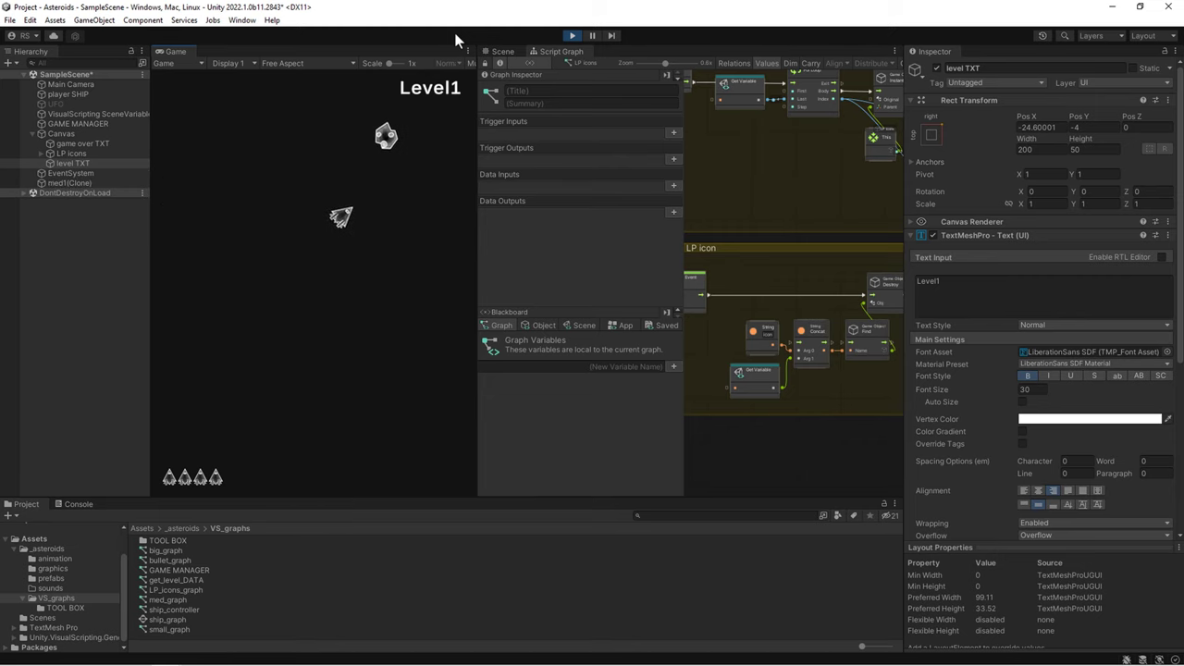
pyautogui.press('space')
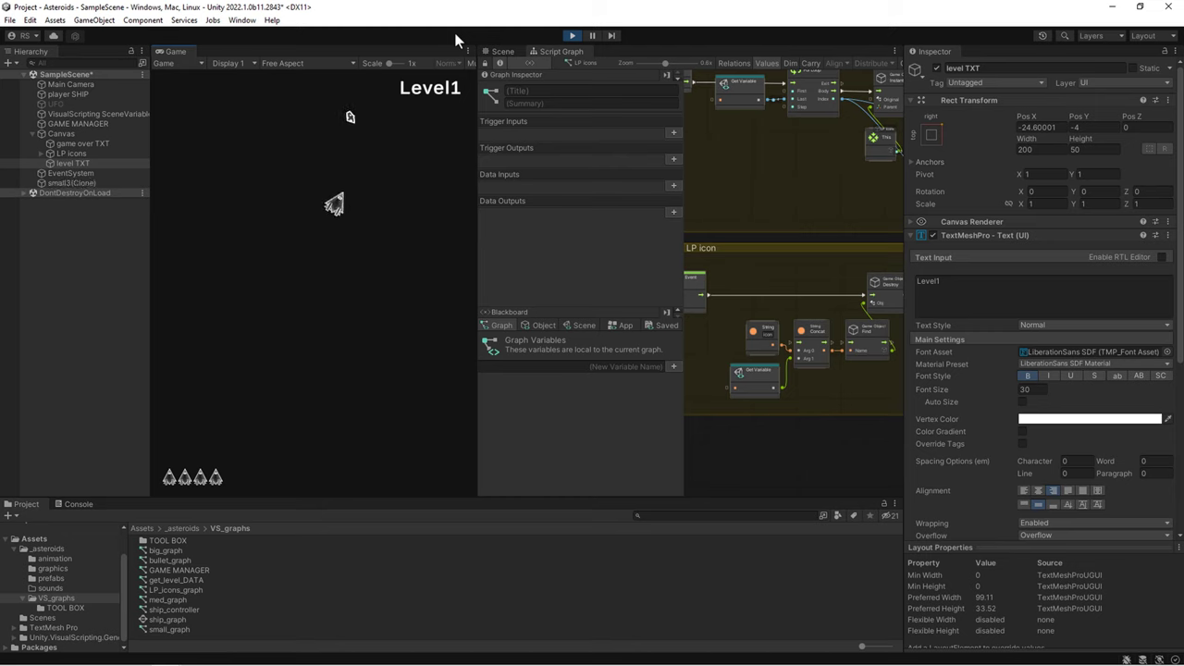
pyautogui.press('space')
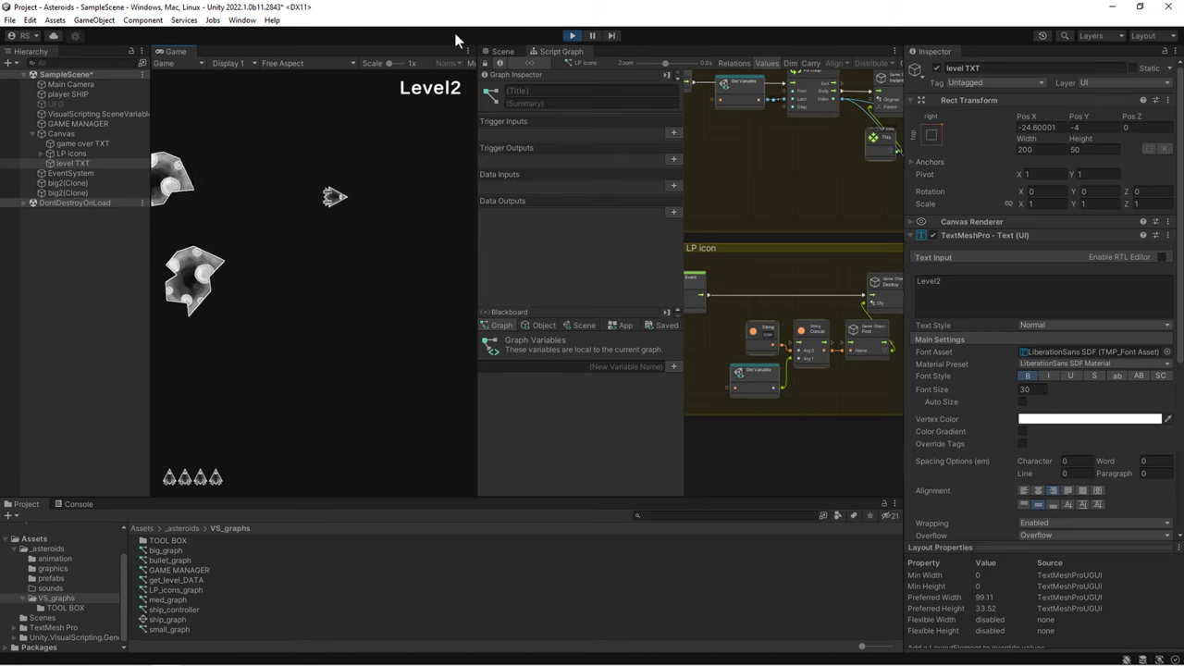
pyautogui.press('Left')
pyautogui.press('Right')
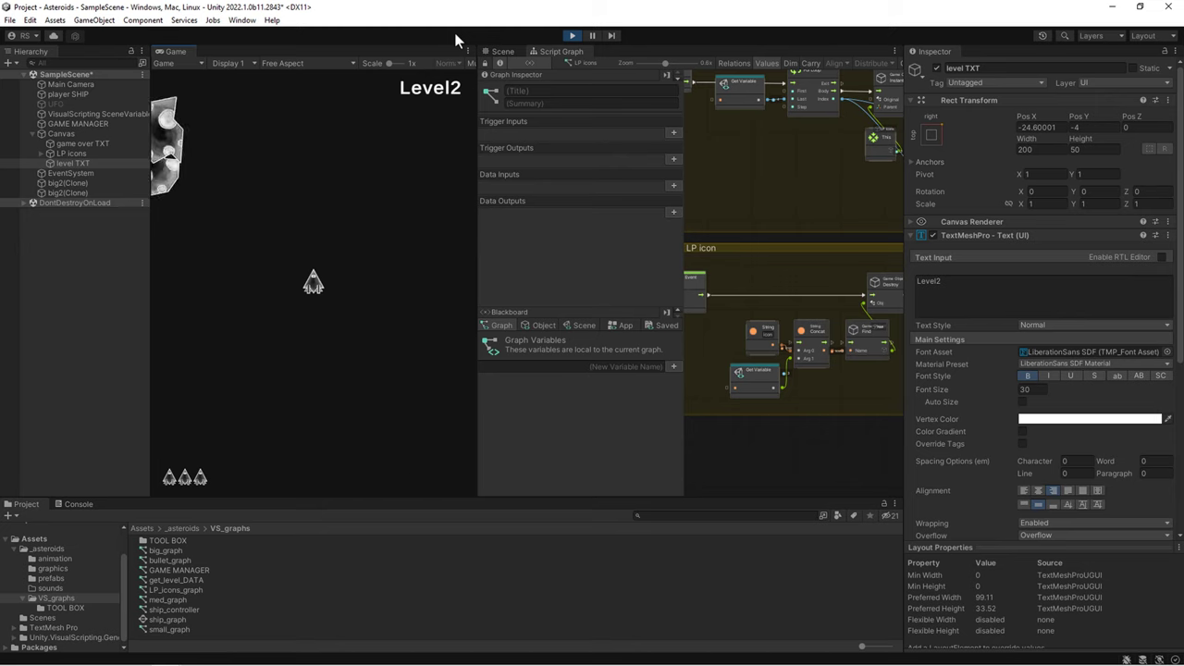
pyautogui.press('Up')
pyautogui.press('space')
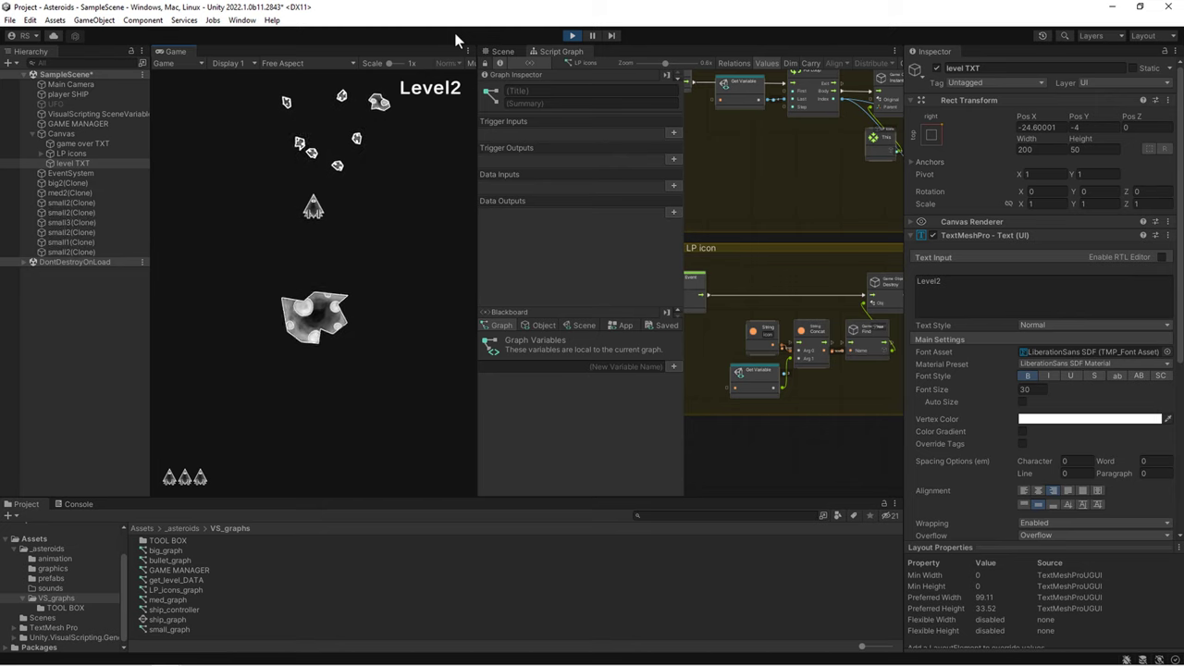
pyautogui.press('space')
pyautogui.press('space')
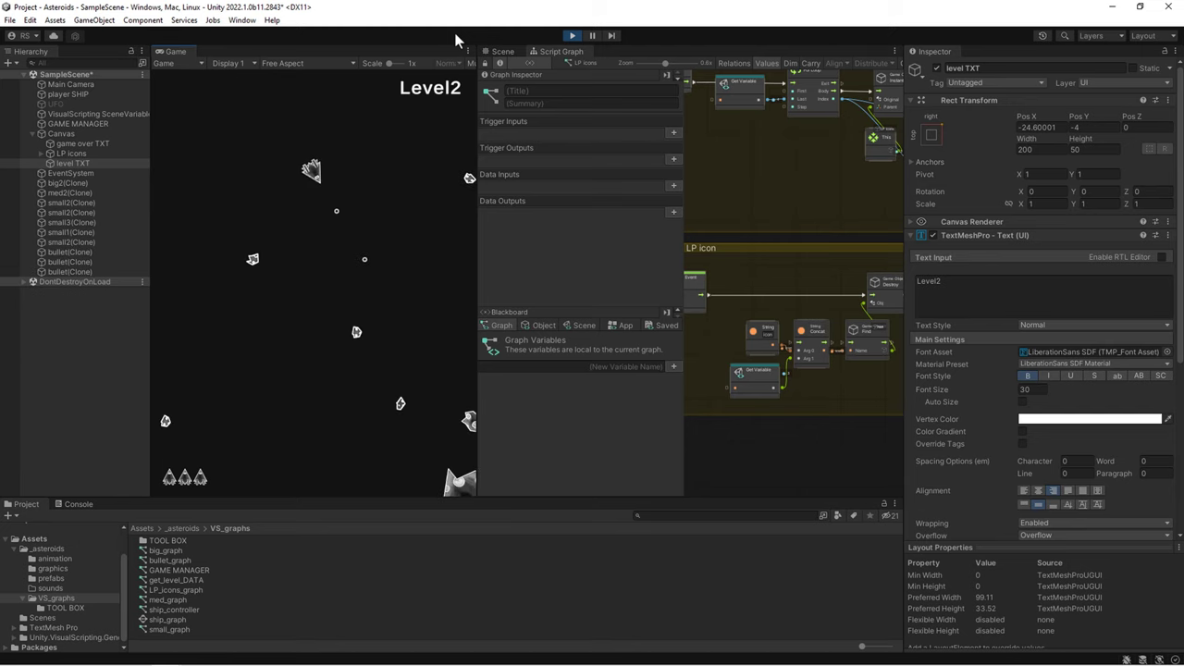
pyautogui.press('space')
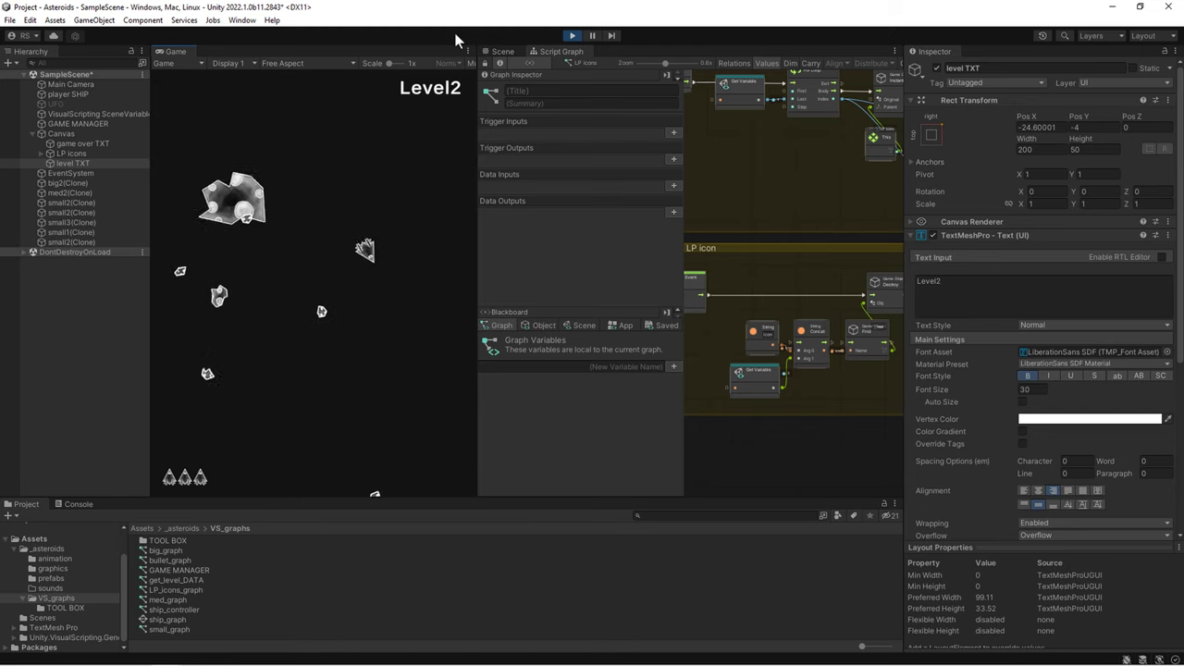
pyautogui.press('Left')
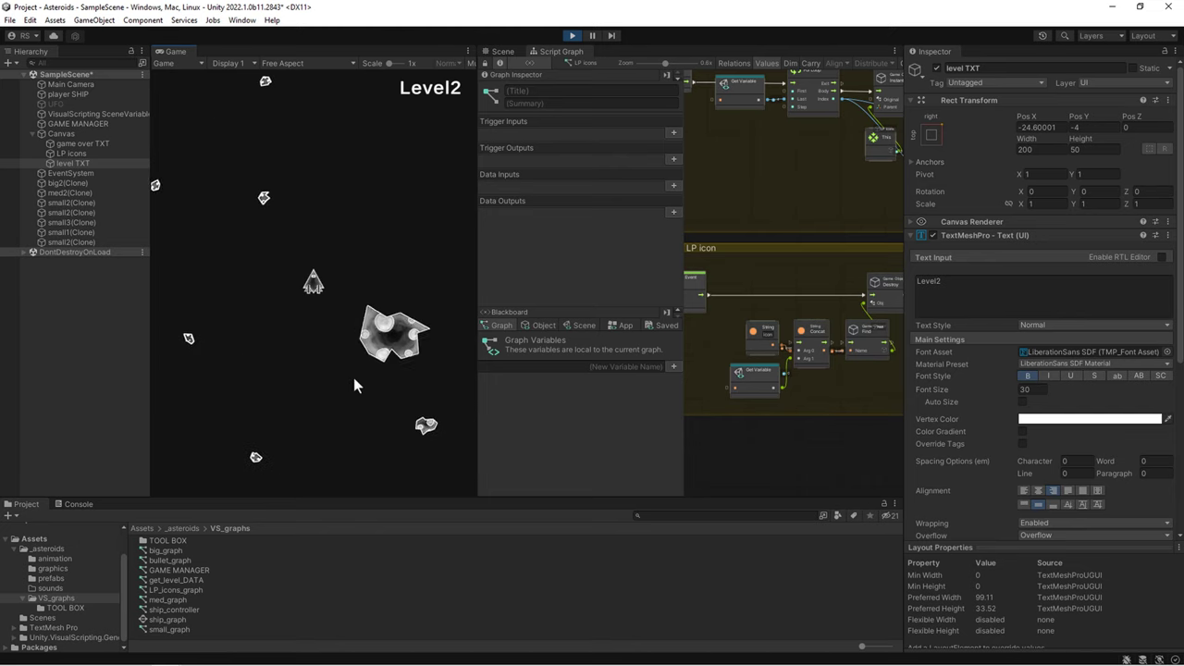
pyautogui.hotkey('ctrl', 'p')
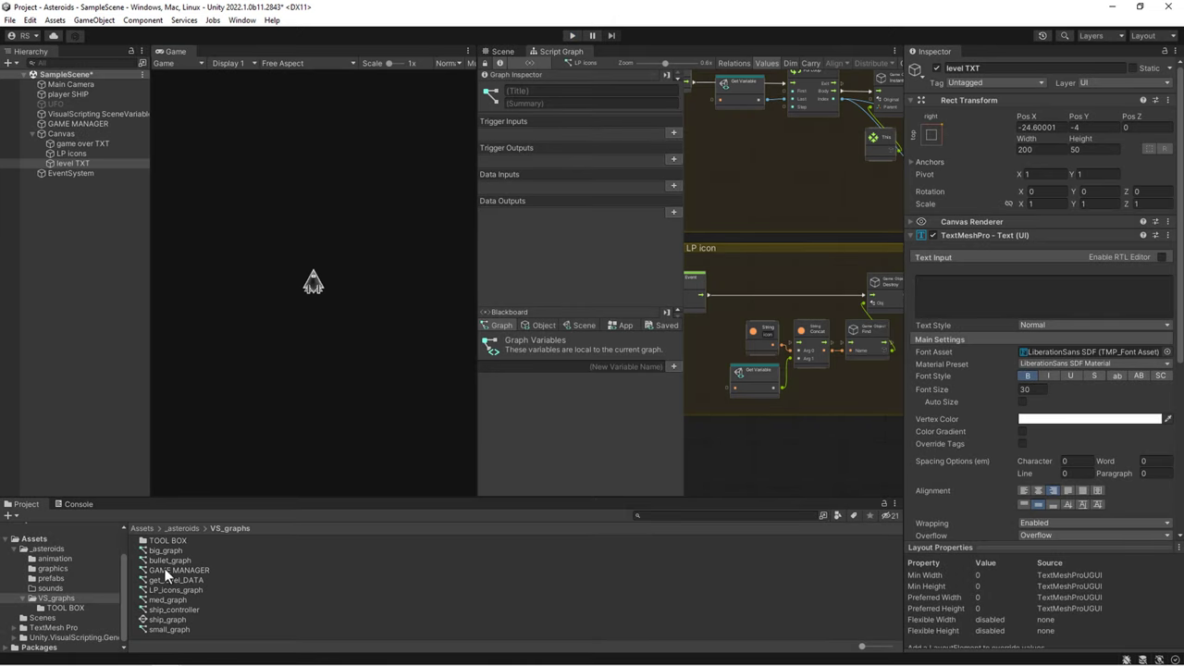
# - Reopen the GAME MANAGER graph and put the cursor at the end of the 'Level' string value
pyautogui.doubleClick(166, 573)
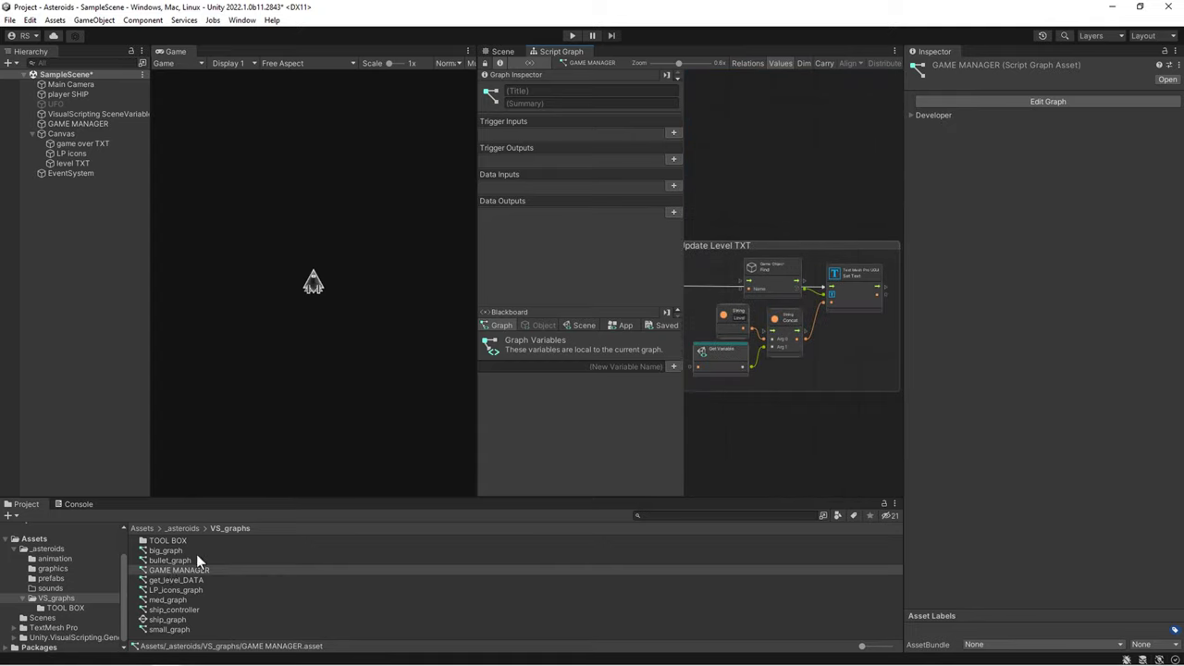
pyautogui.click(736, 316)
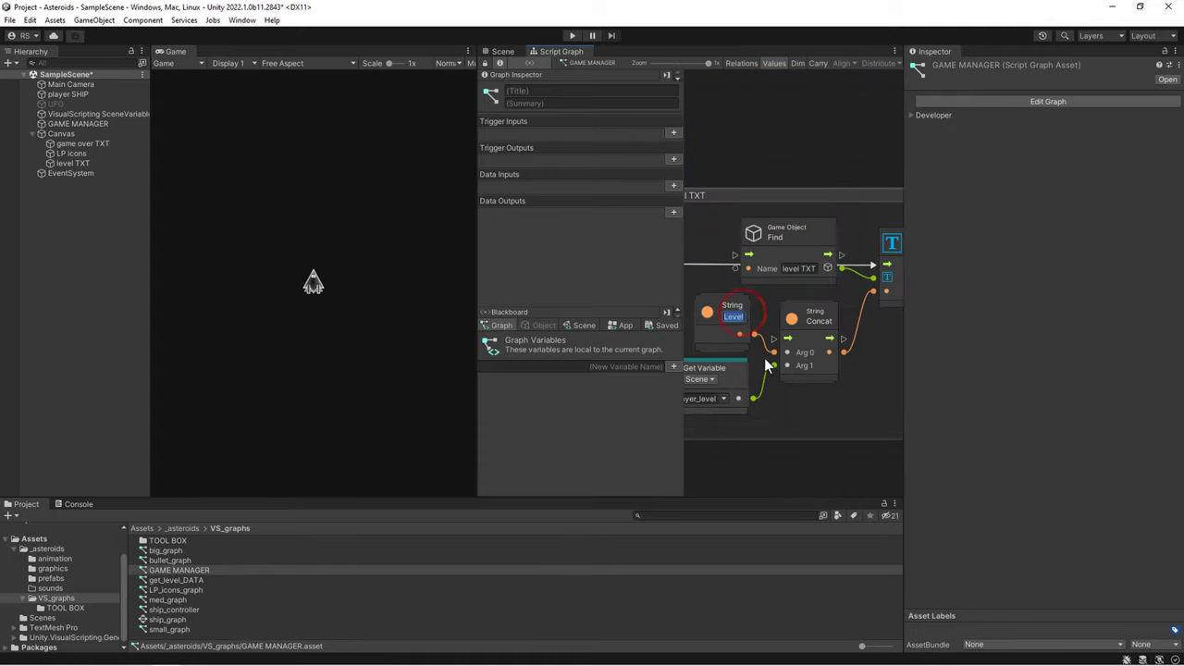
pyautogui.press('End')
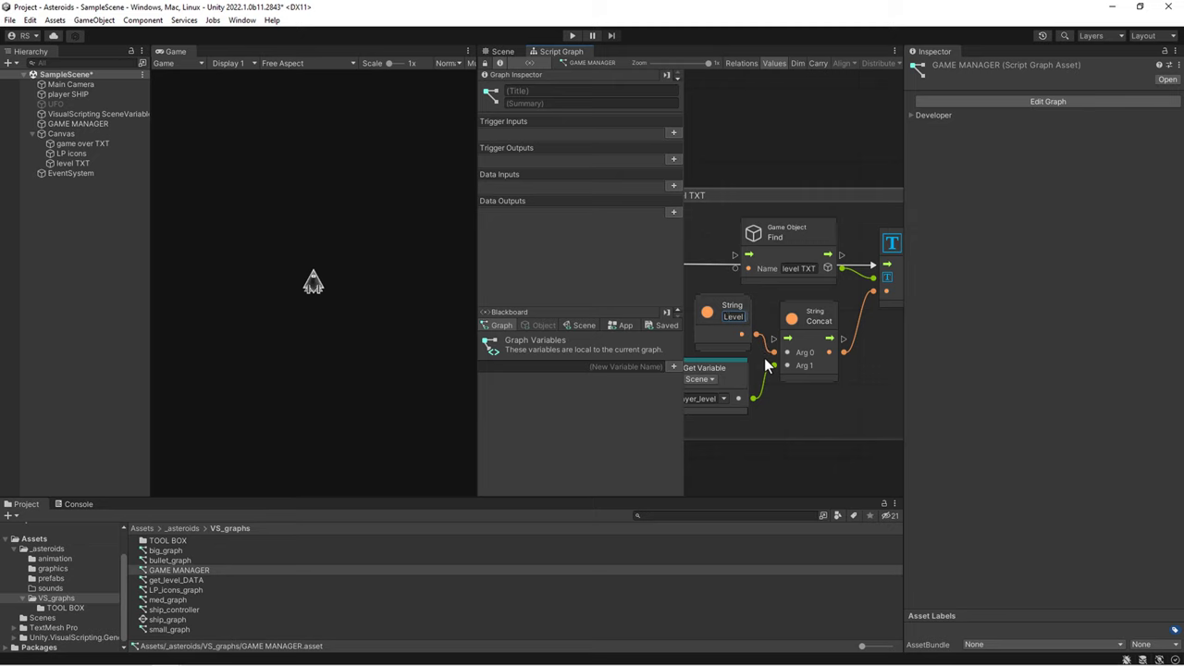